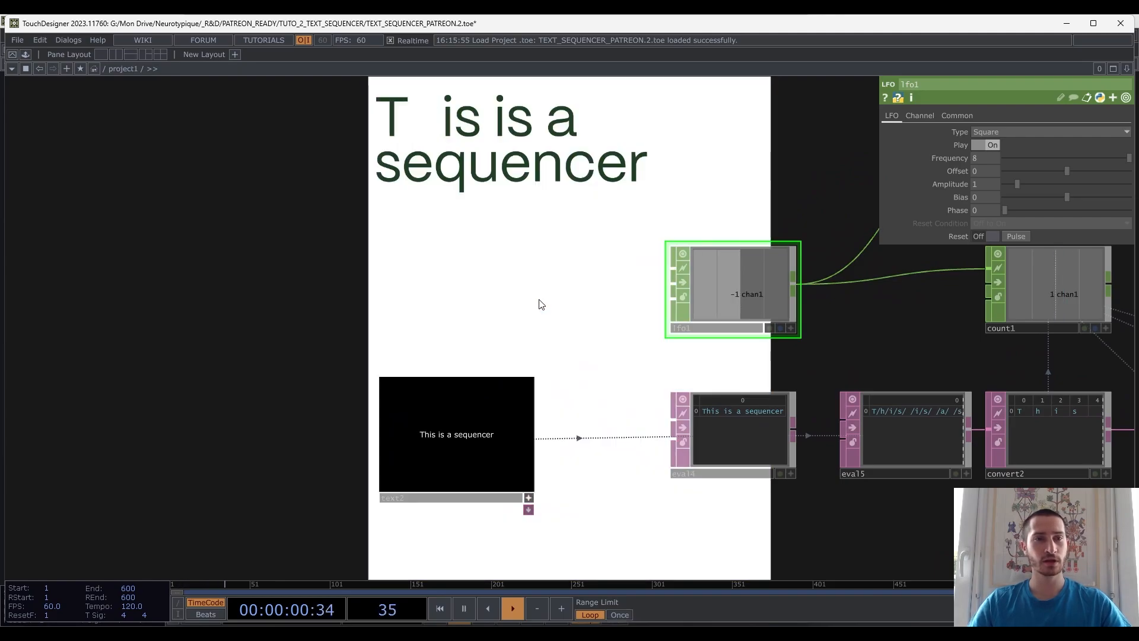
# Examine the finished text sequencer network and the diagrams explaining a sequence and its steps
pyautogui.scroll(5, 474, 427)
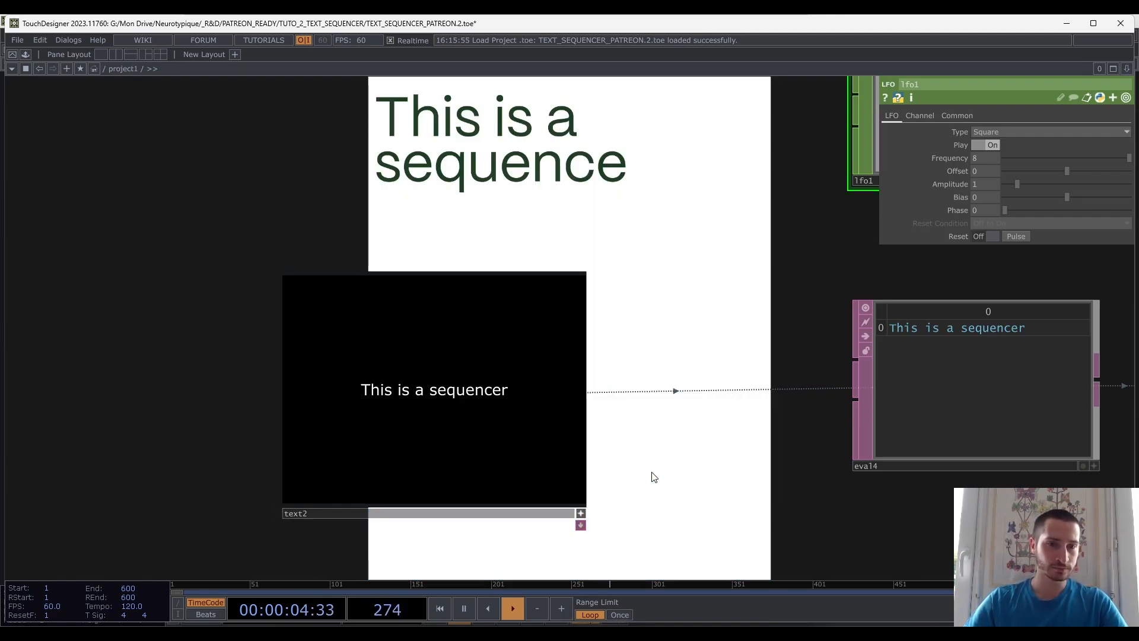
pyautogui.press('space')
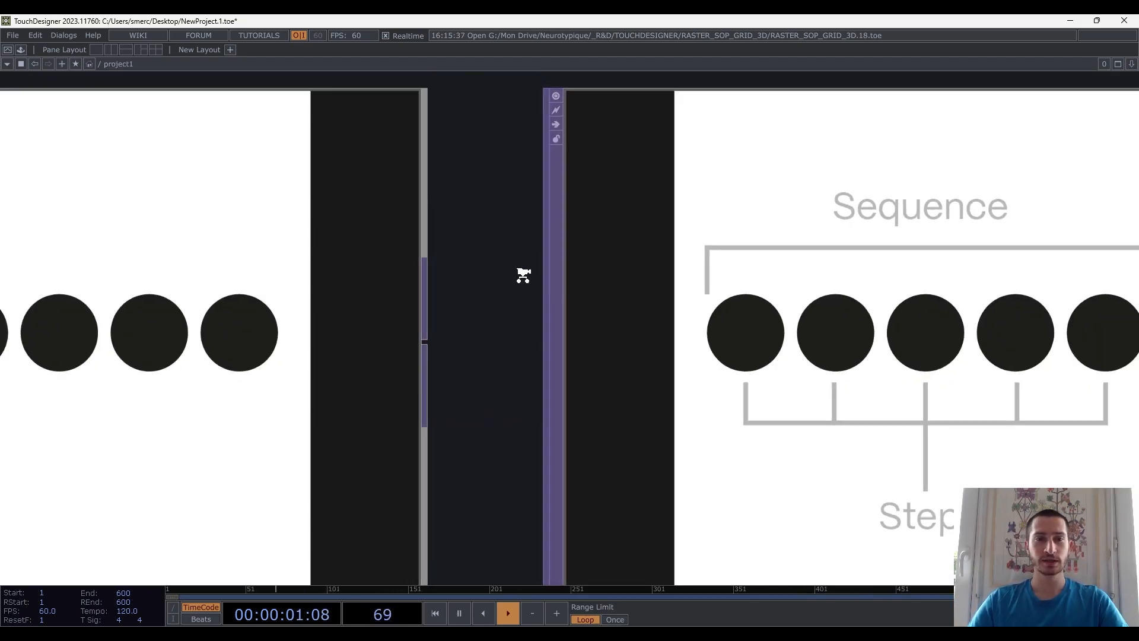
pyautogui.moveTo(523, 275); pyautogui.dragTo(438, 270, button='middle')
pyautogui.moveTo(438, 270); pyautogui.dragTo(263, 279)
pyautogui.moveTo(804, 239); pyautogui.dragTo(962, 265, button='middle')
pyautogui.moveTo(1063, 247); pyautogui.dragTo(1062, 205, button='middle')
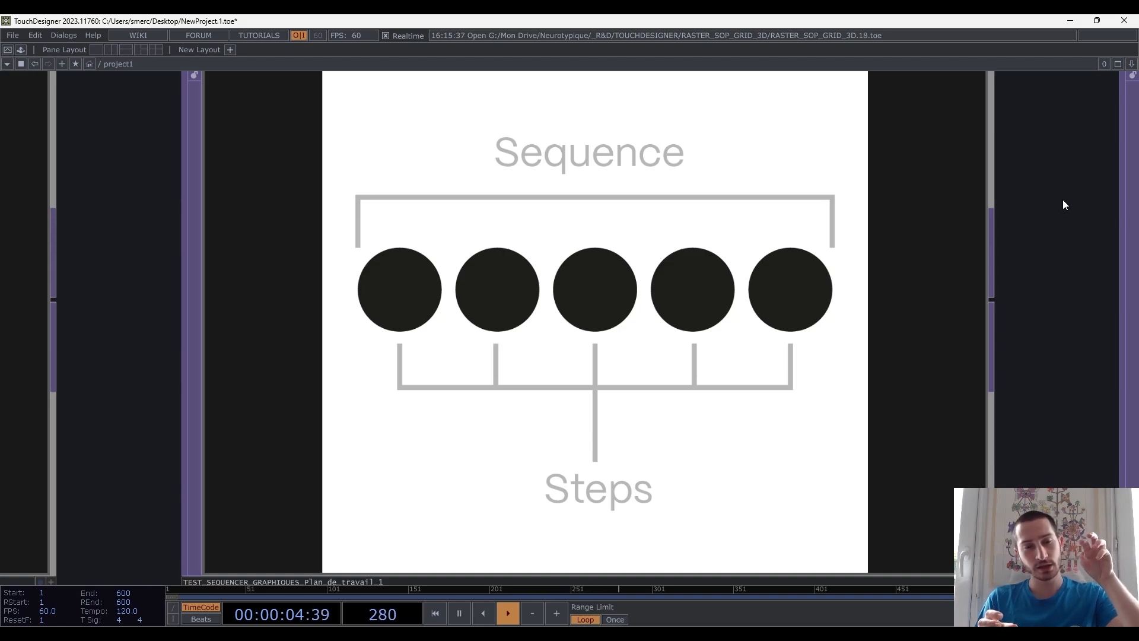
pyautogui.moveTo(1063, 199); pyautogui.dragTo(199, 236)
pyautogui.moveTo(1092, 264); pyautogui.dragTo(1040, 256)
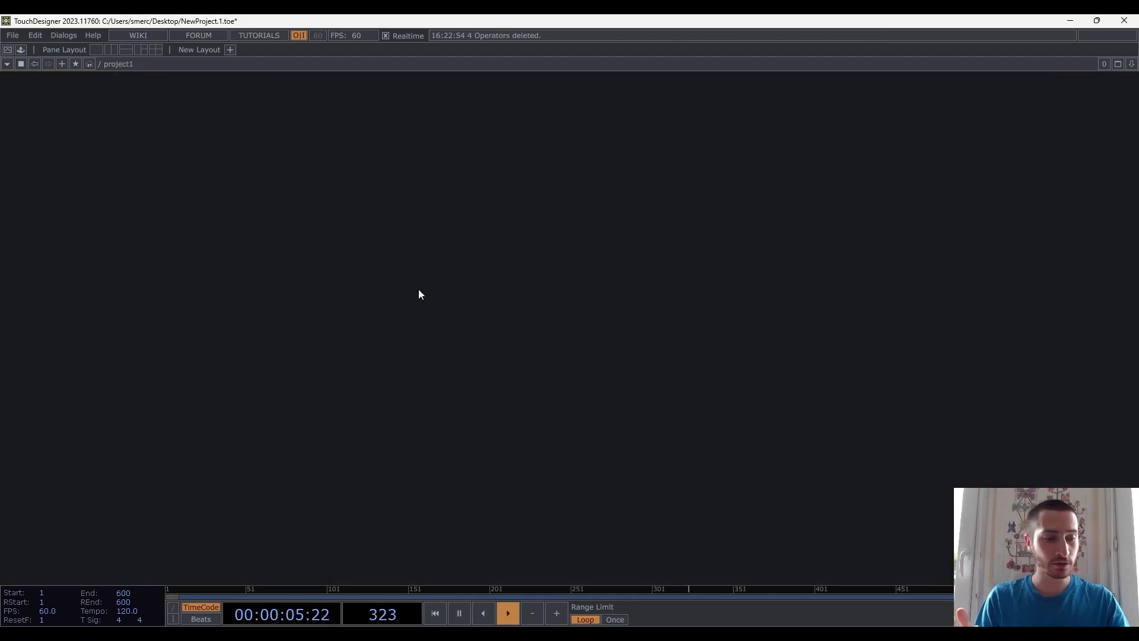
# Add an LFO CHOP to the empty project network
pyautogui.press('Tab')
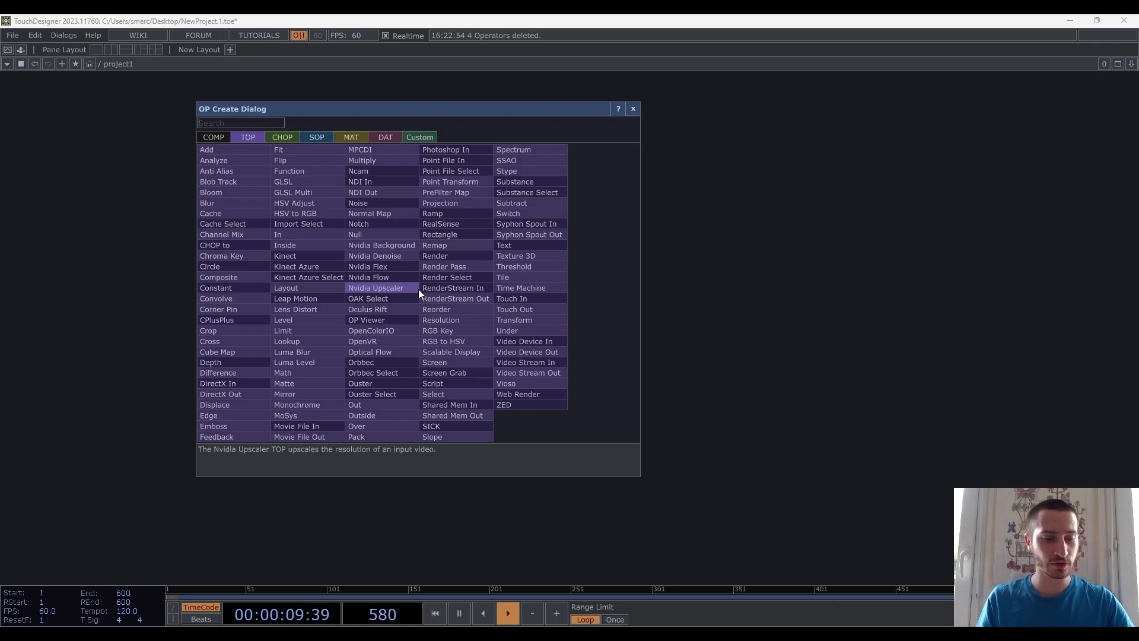
pyautogui.press('Tab')
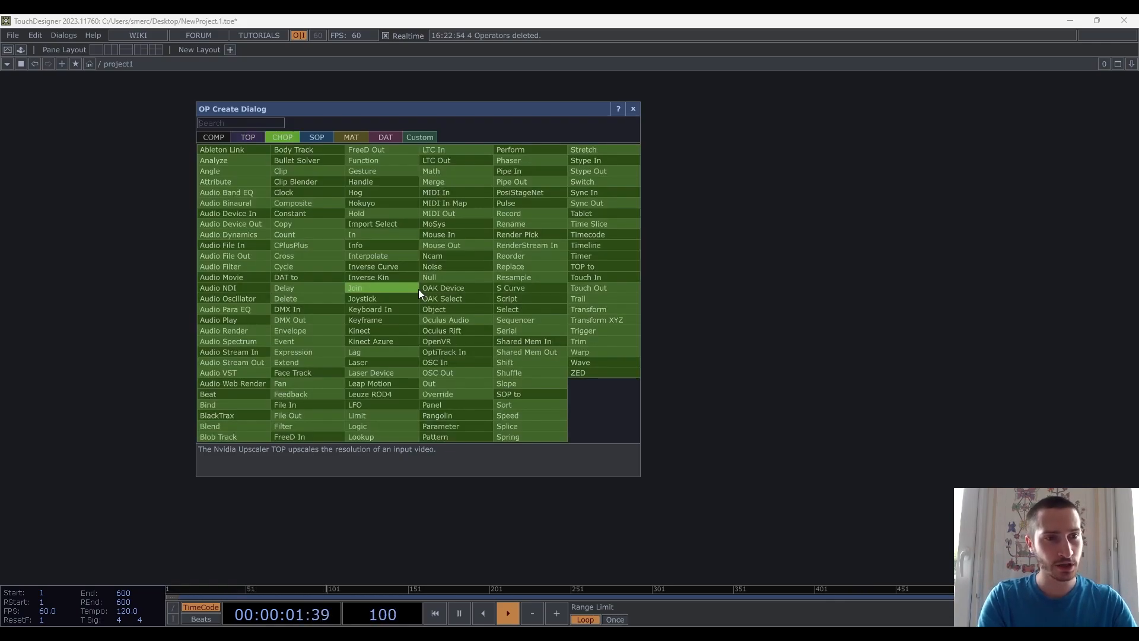
pyautogui.write('lfo')
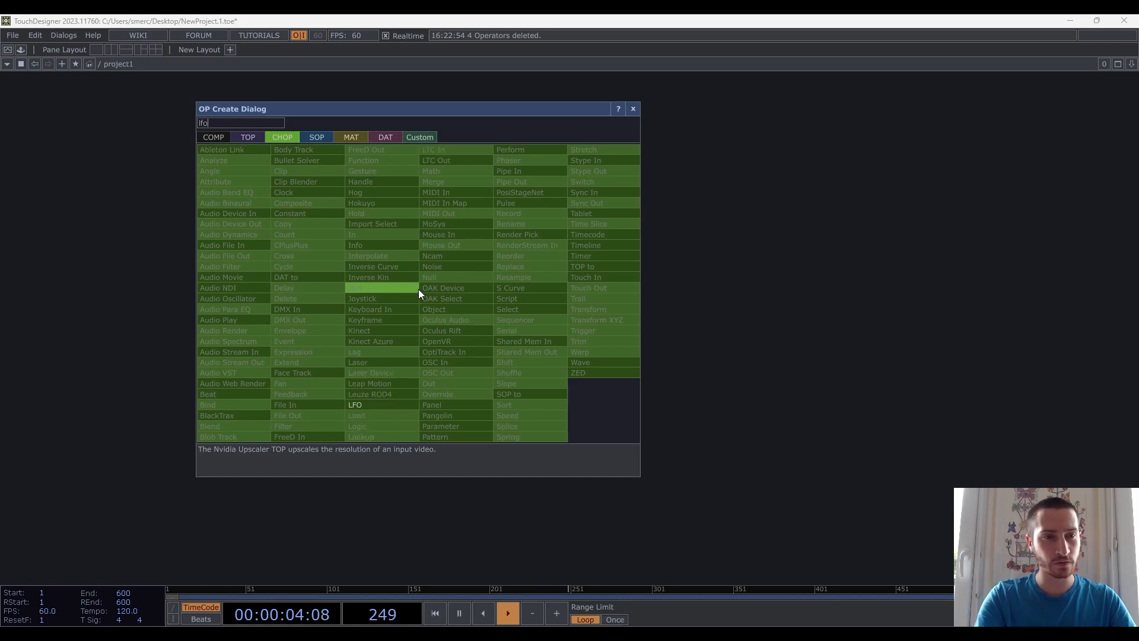
pyautogui.click(387, 404)
pyautogui.click(344, 296)
pyautogui.scroll(5, 317, 277)
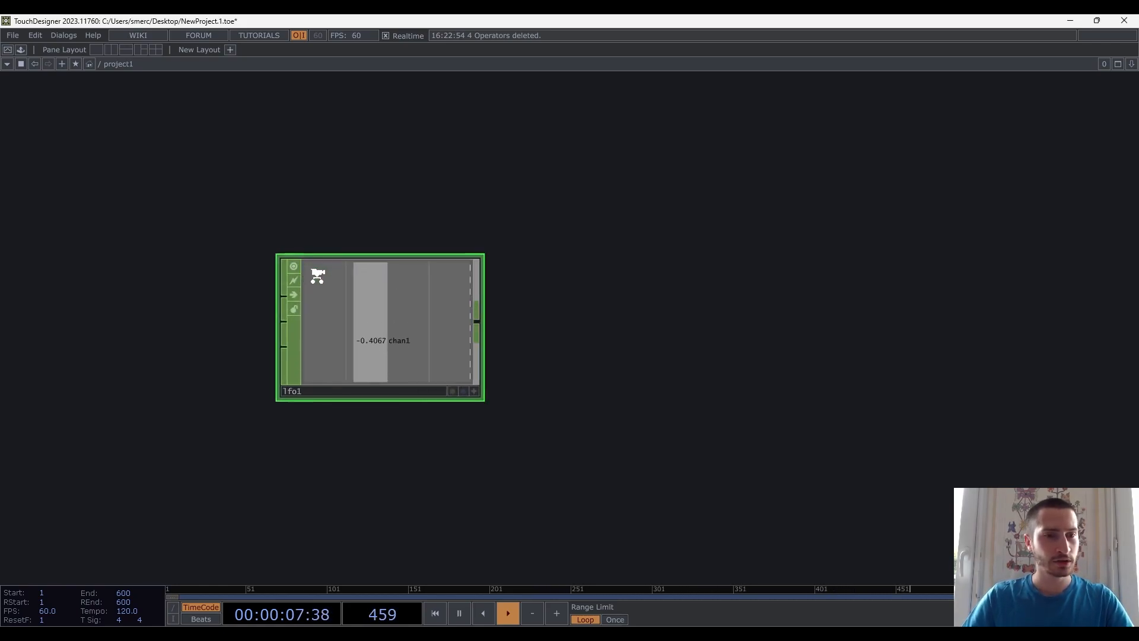
pyautogui.scroll(-1, 322, 281)
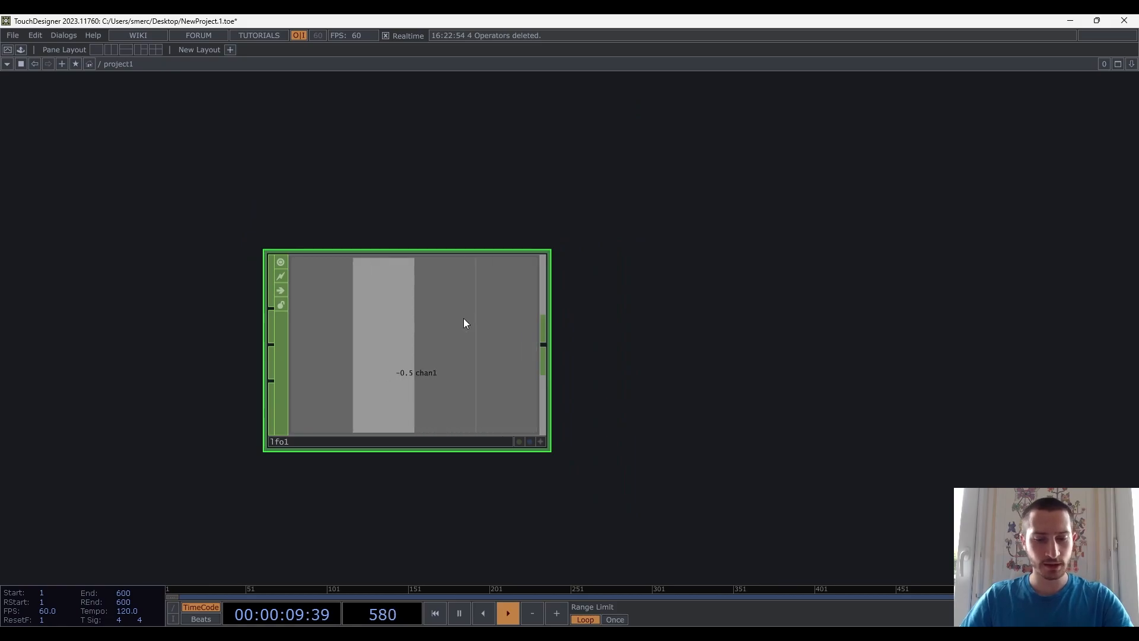
# Show the LFO's parameters, then set its type to Square and its frequency to 2
pyautogui.press('p')
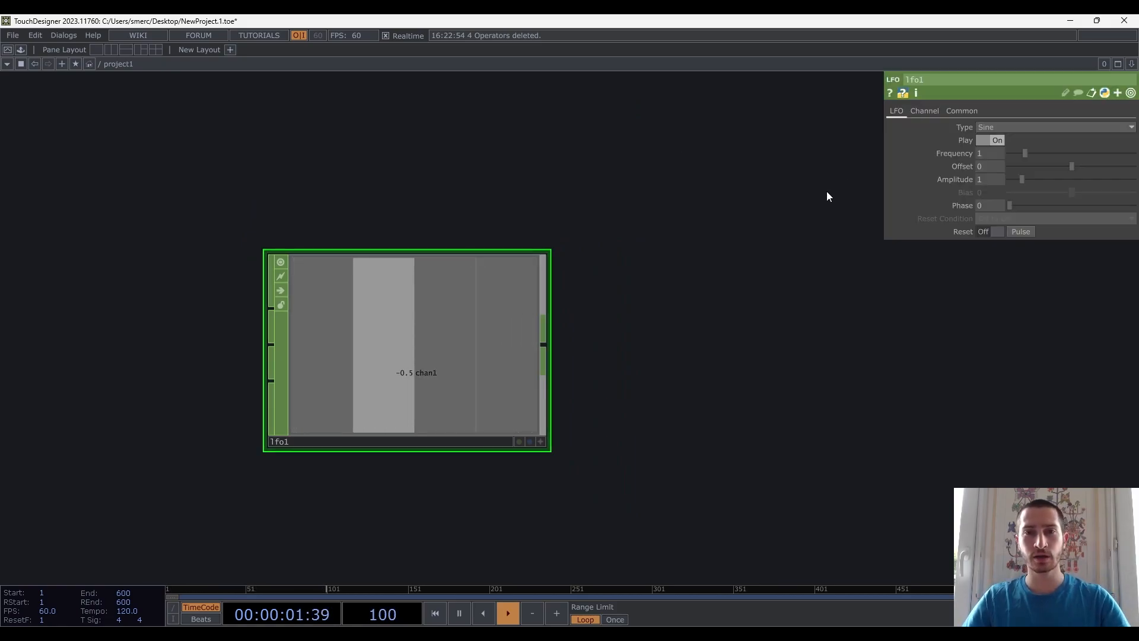
pyautogui.moveTo(628, 248); pyautogui.dragTo(662, 247)
pyautogui.click(991, 127)
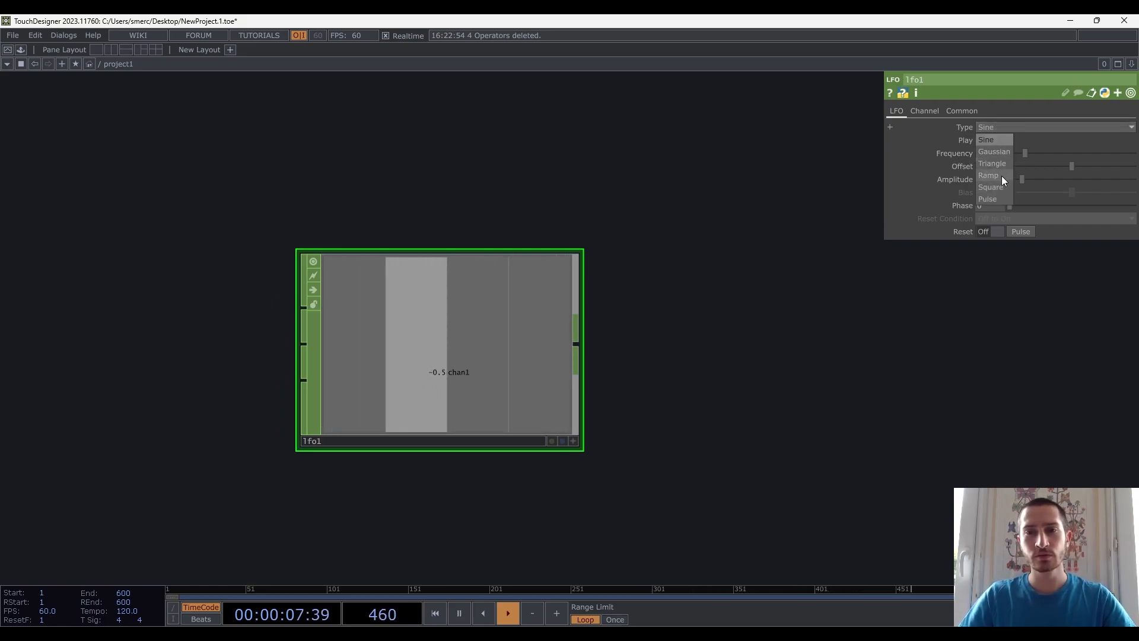
pyautogui.click(1001, 187)
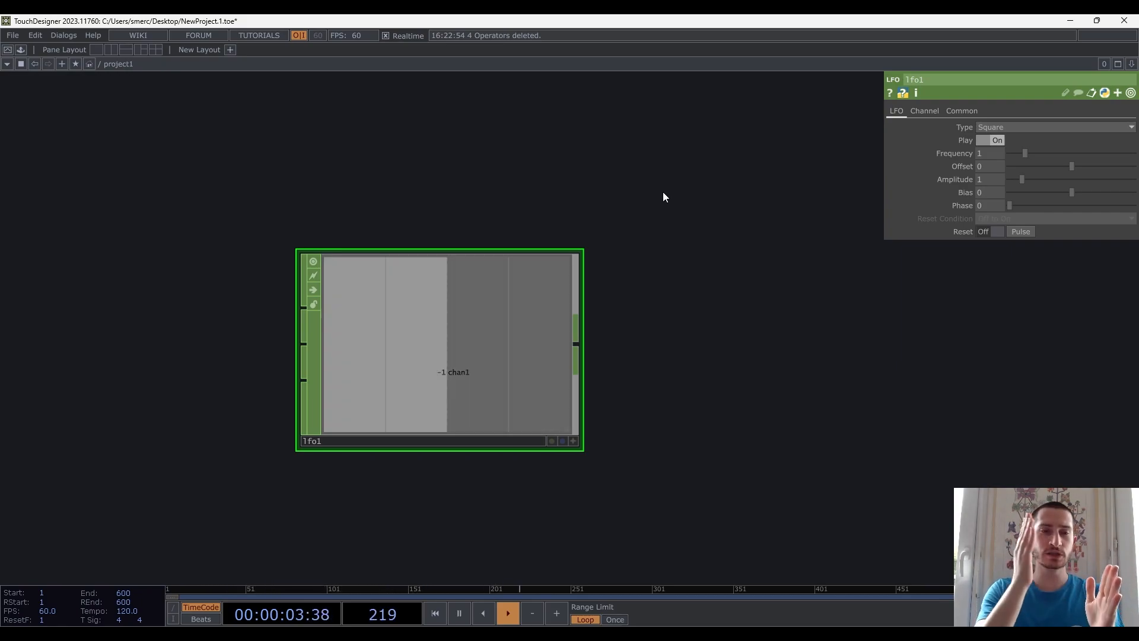
pyautogui.scroll(-3, 639, 237)
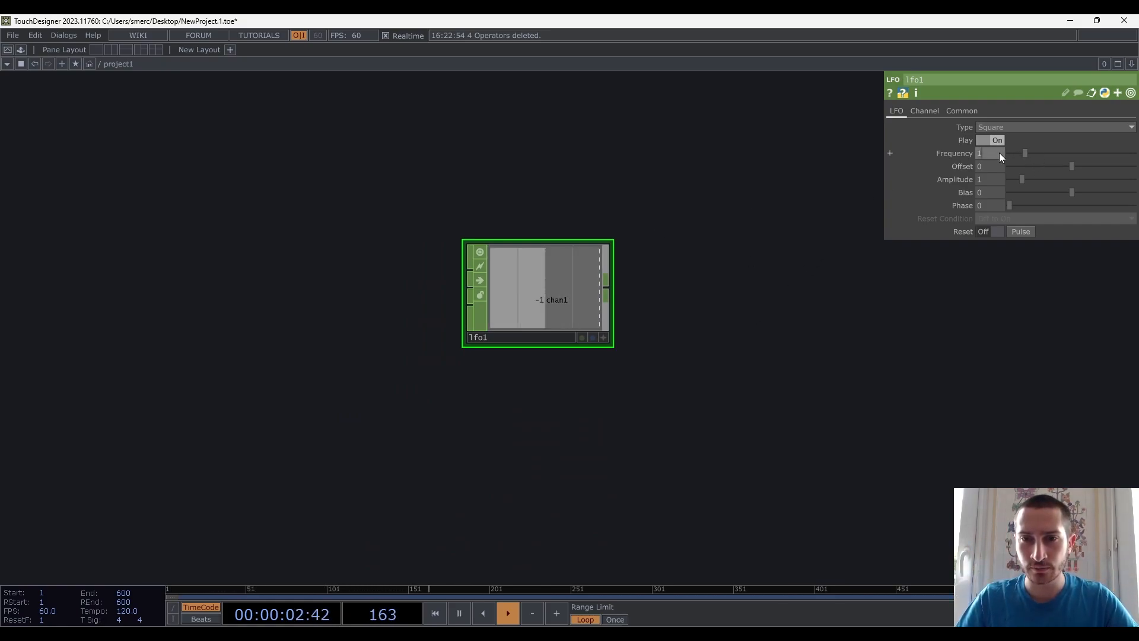
pyautogui.moveTo(985, 153)
pyautogui.mouseDown(button='middle')
pyautogui.moveTo(984, 140)
pyautogui.moveTo(998, 140)
pyautogui.mouseUp(button='middle')
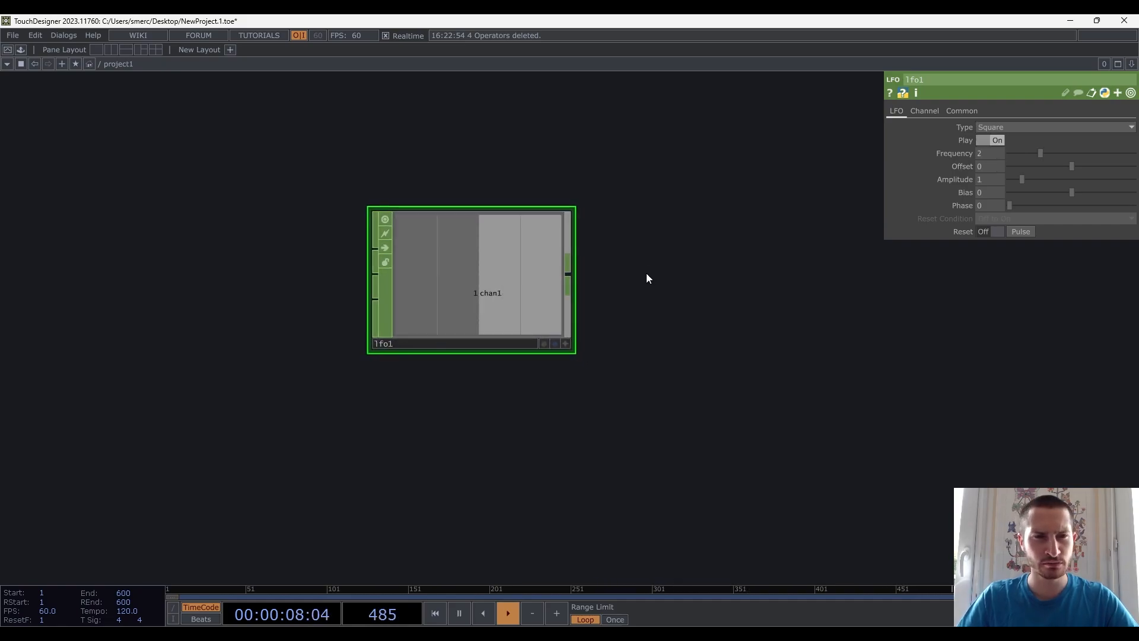
pyautogui.scroll(-3, 652, 272)
pyautogui.moveTo(653, 267); pyautogui.dragTo(568, 234)
pyautogui.moveTo(496, 235); pyautogui.dragTo(533, 236)
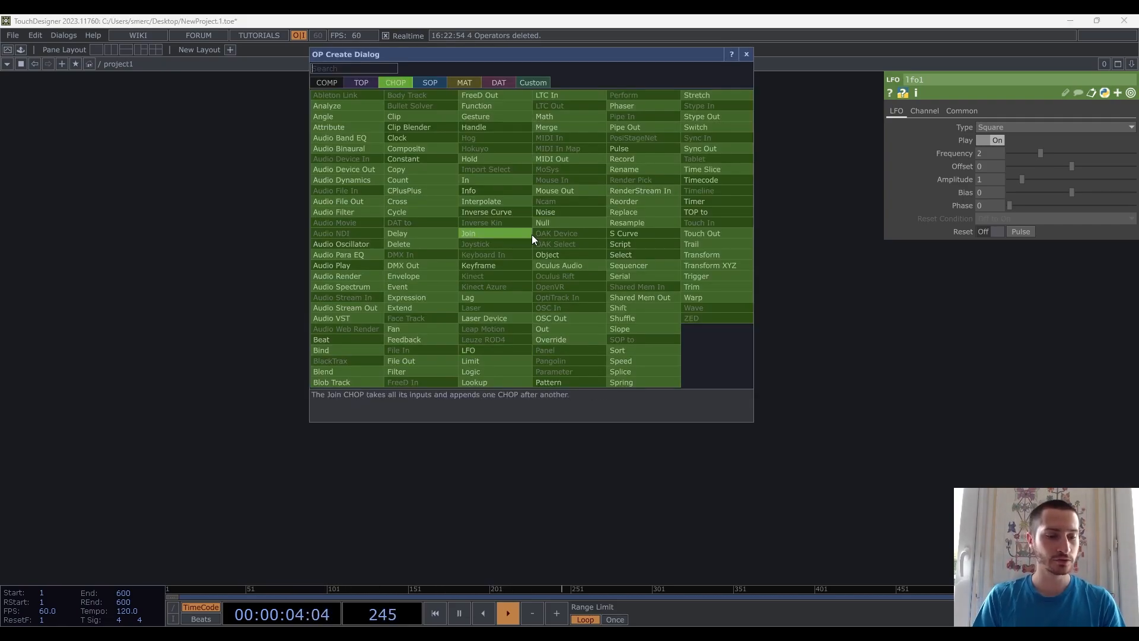
pyautogui.press('Escape')
pyautogui.click(500, 241)
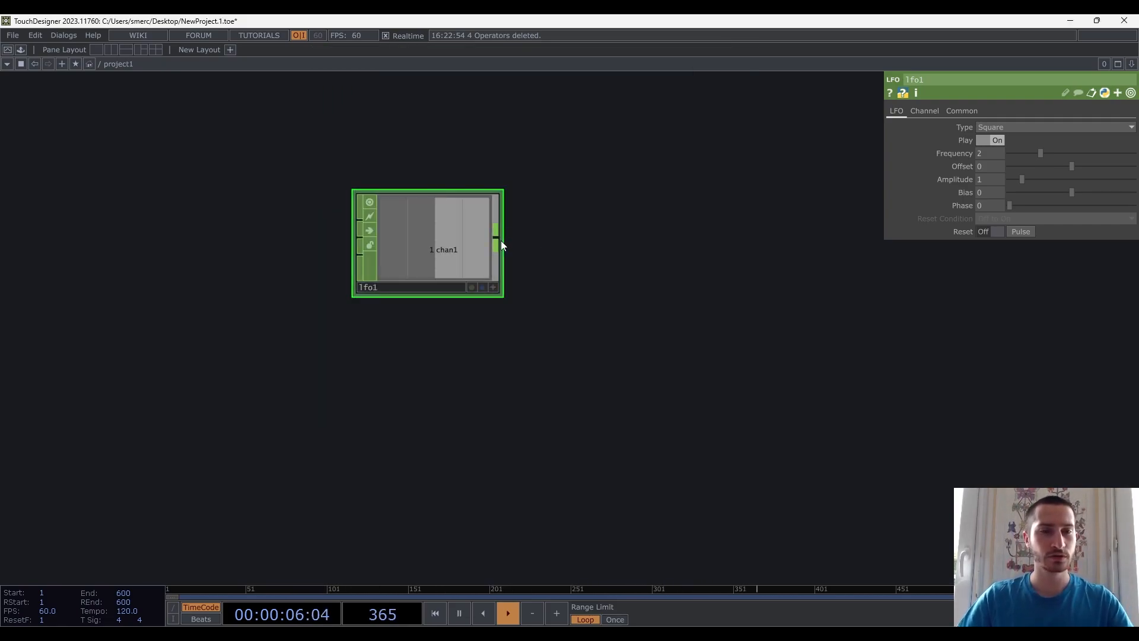
# Add a Count CHOP fed by the LFO's output and place it beside the LFO
pyautogui.moveTo(499, 237); pyautogui.dragTo(547, 238)
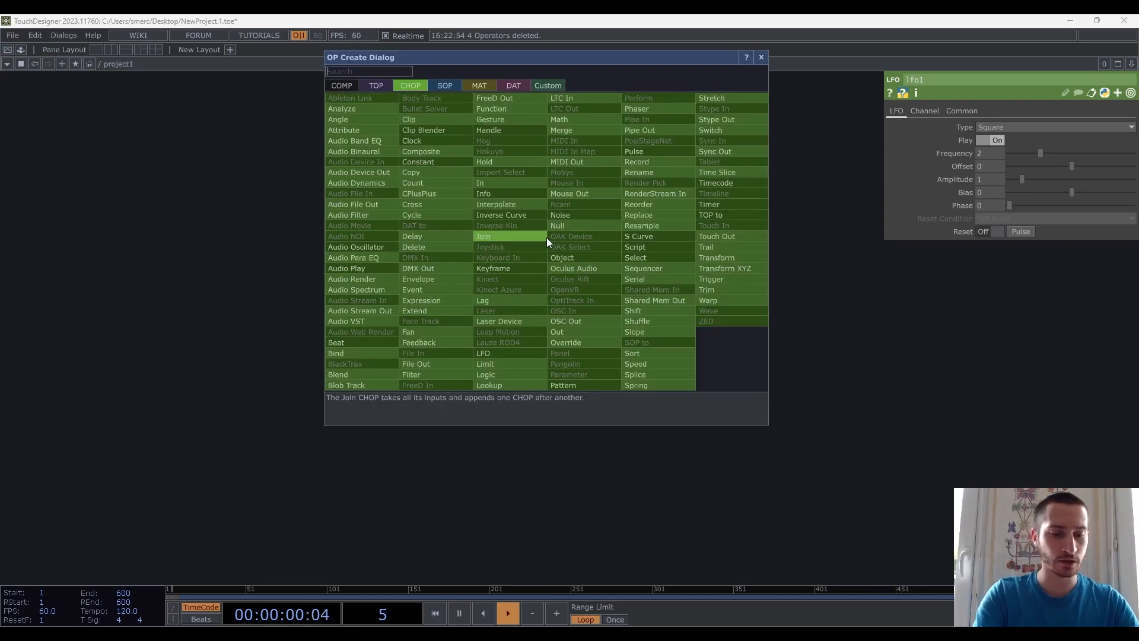
pyautogui.write('count')
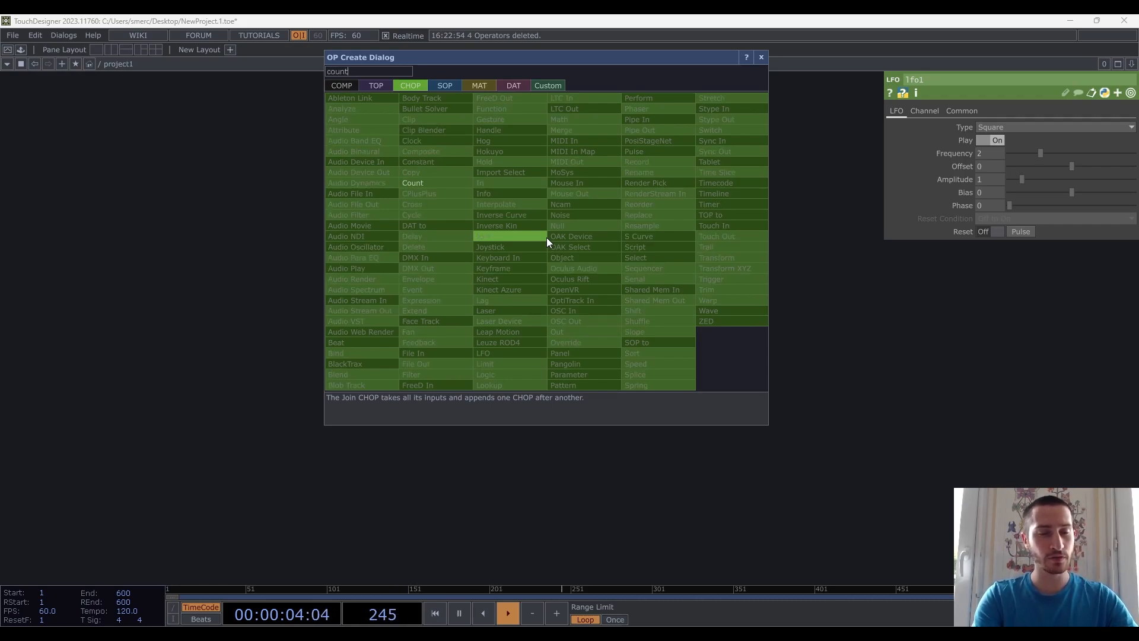
pyautogui.click(454, 188)
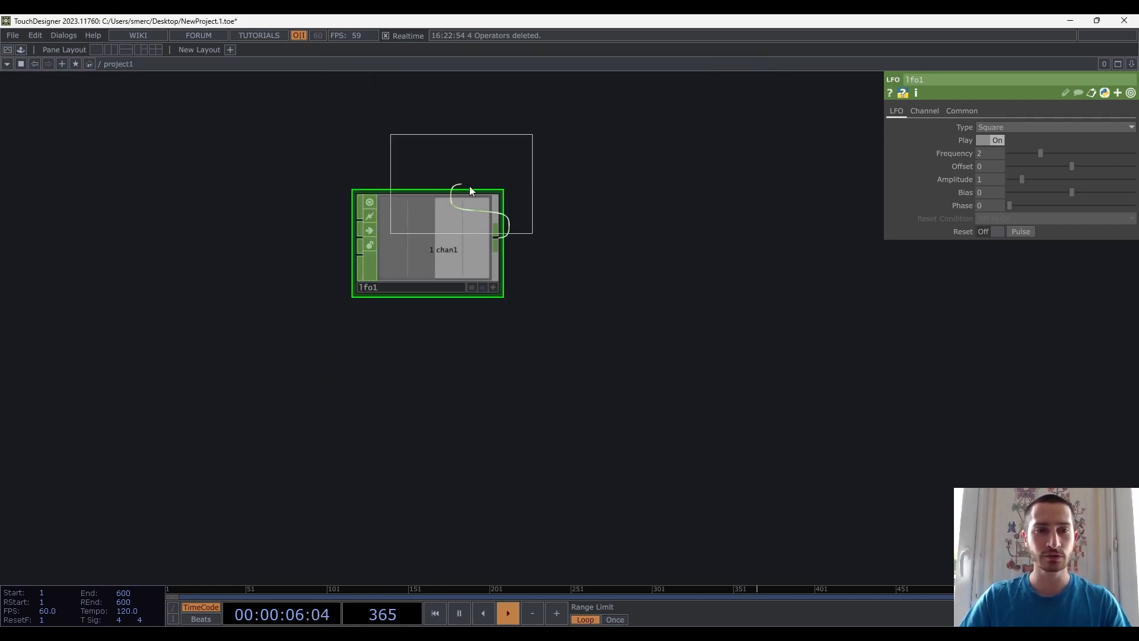
pyautogui.click(590, 234)
pyautogui.scroll(3, 565, 248)
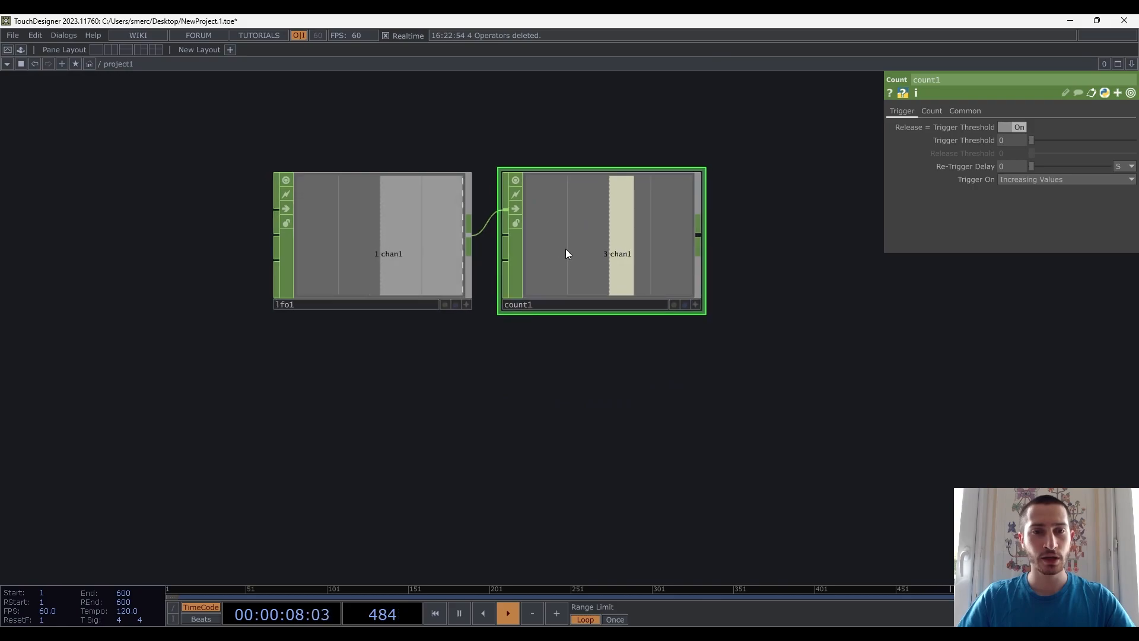
pyautogui.scroll(1, 565, 248)
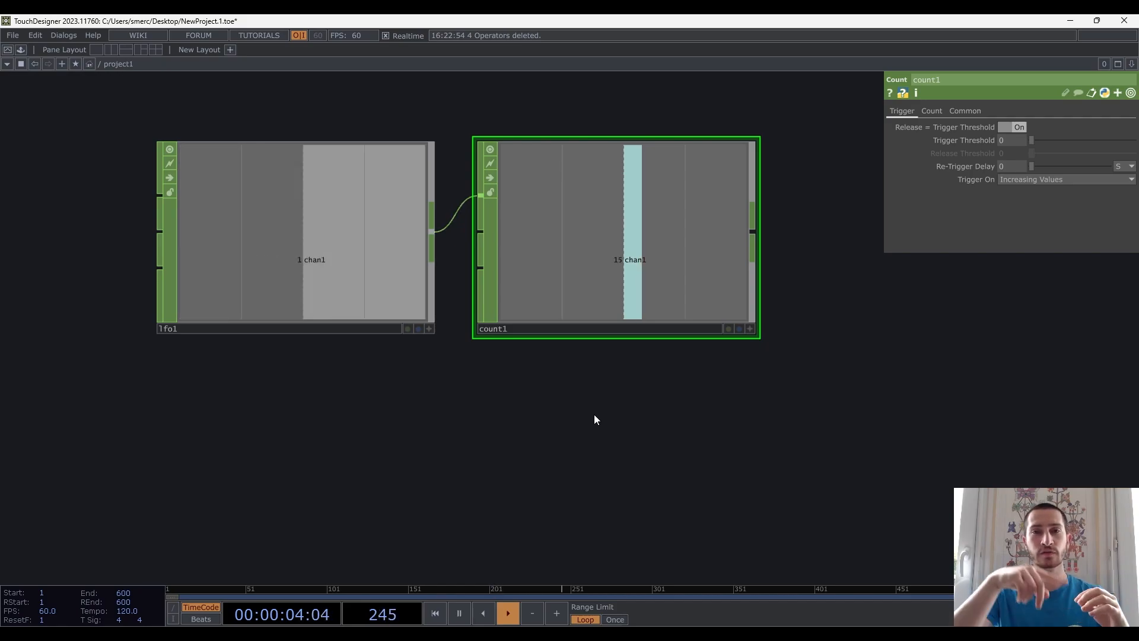
pyautogui.scroll(2, 674, 279)
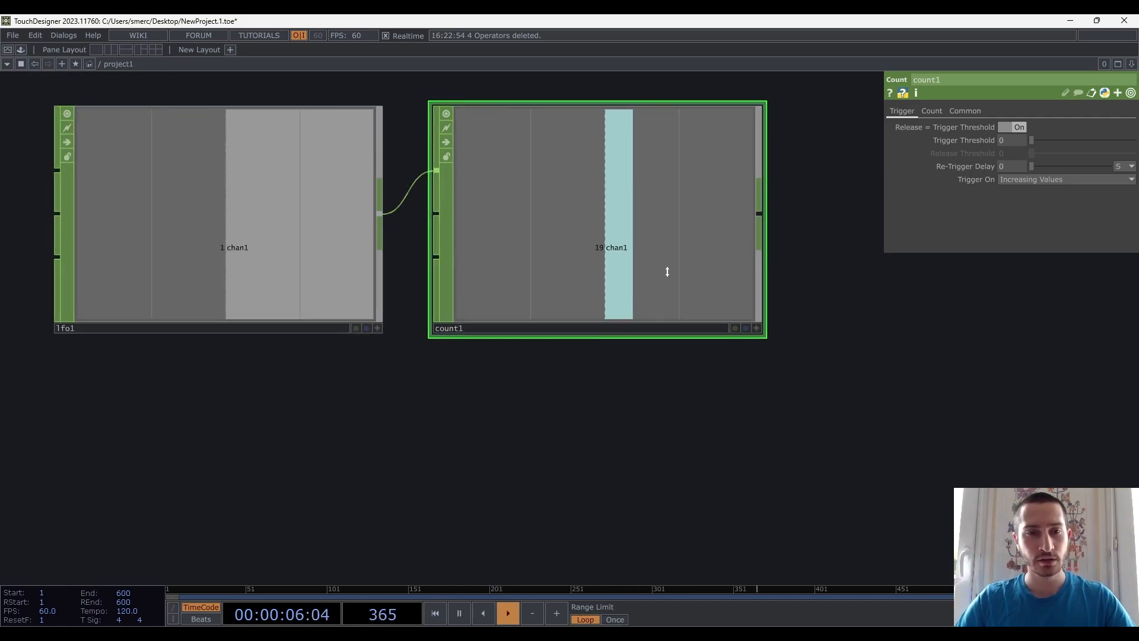
pyautogui.scroll(-2, 649, 272)
pyautogui.moveTo(788, 259); pyautogui.dragTo(815, 328)
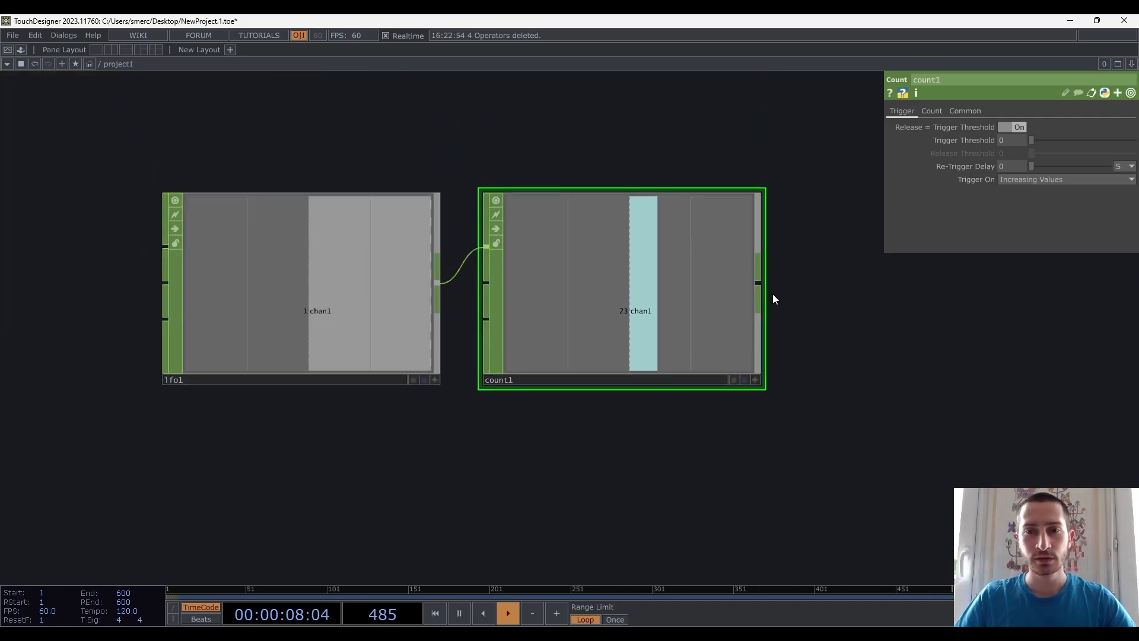
# Set the Count CHOP's limit to Loop Min/Max
pyautogui.click(931, 110)
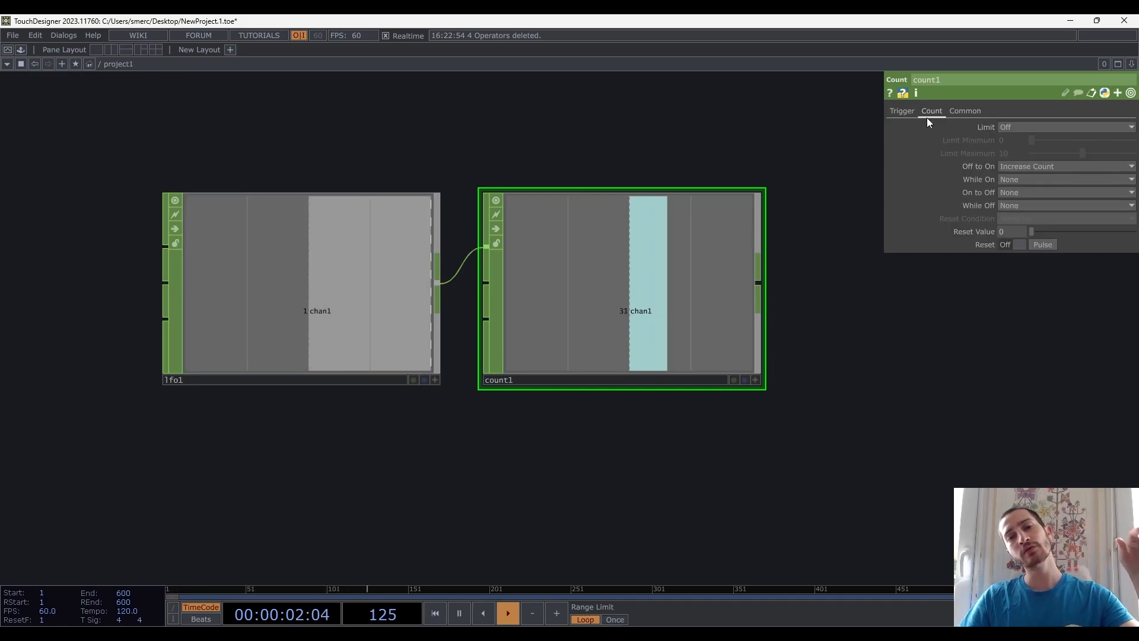
pyautogui.click(1043, 128)
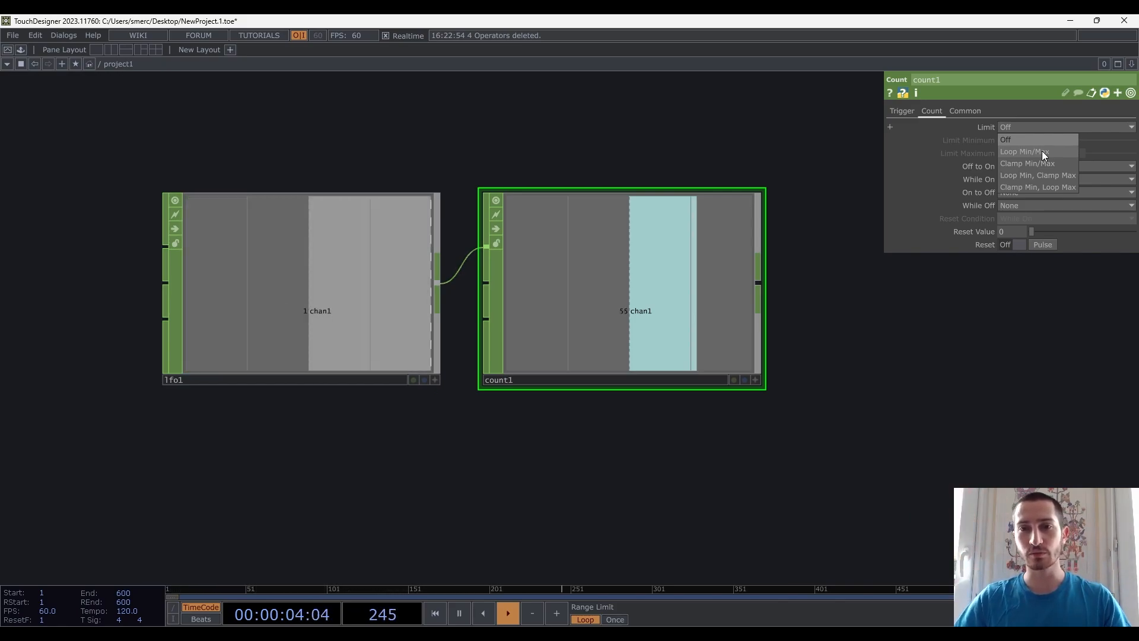
pyautogui.click(1042, 150)
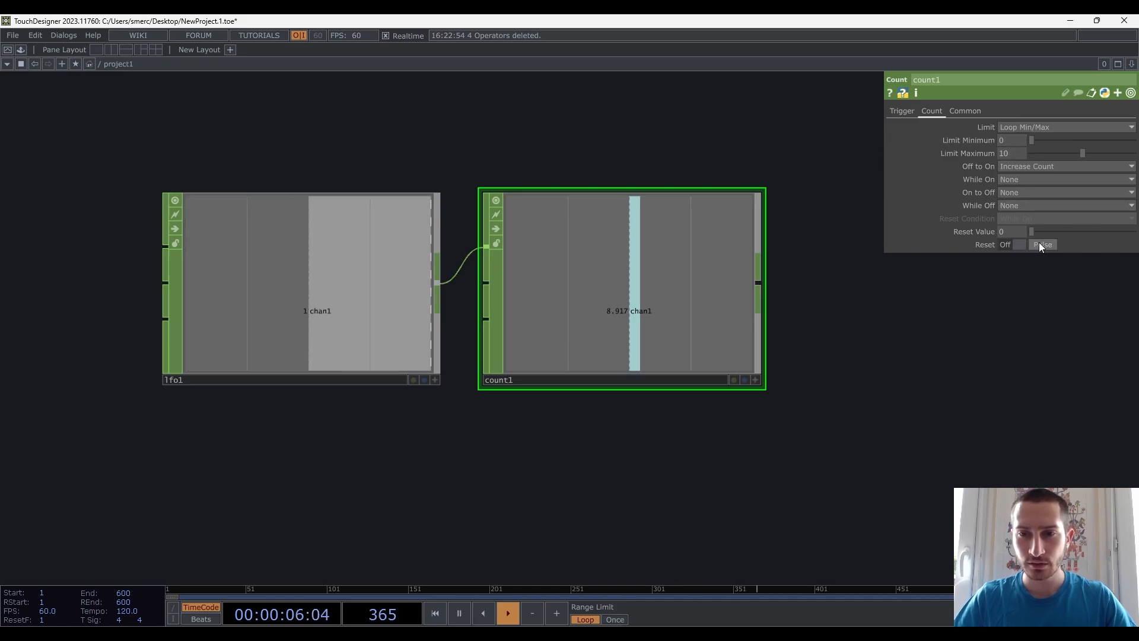
pyautogui.click(1012, 127)
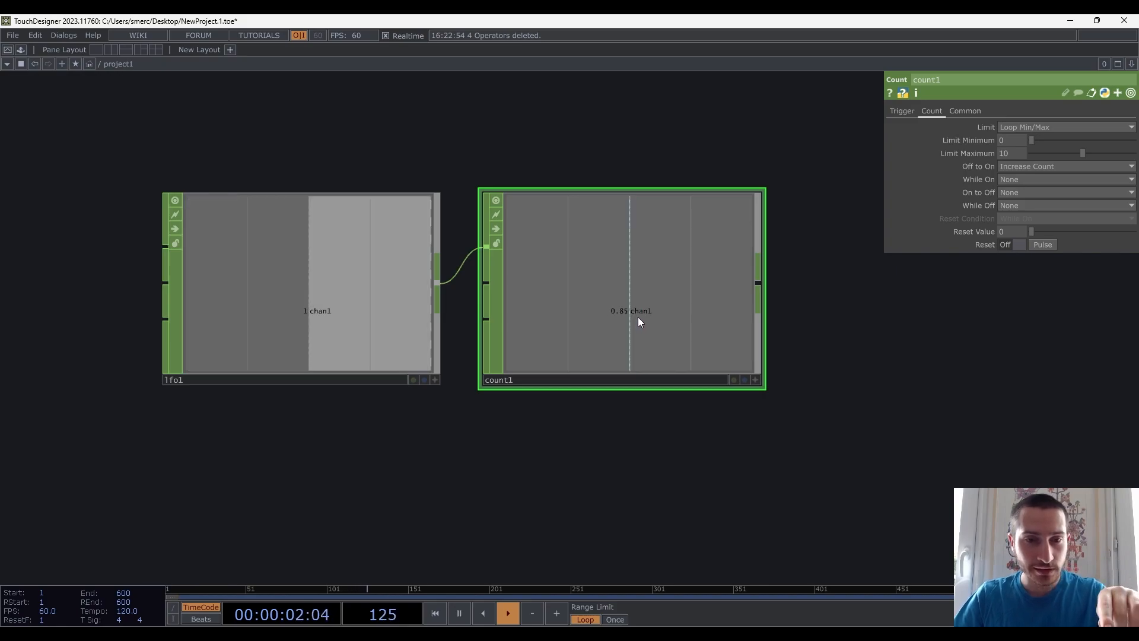
# Reset the Count CHOP's counter with a single pulse
pyautogui.scroll(4, 650, 328)
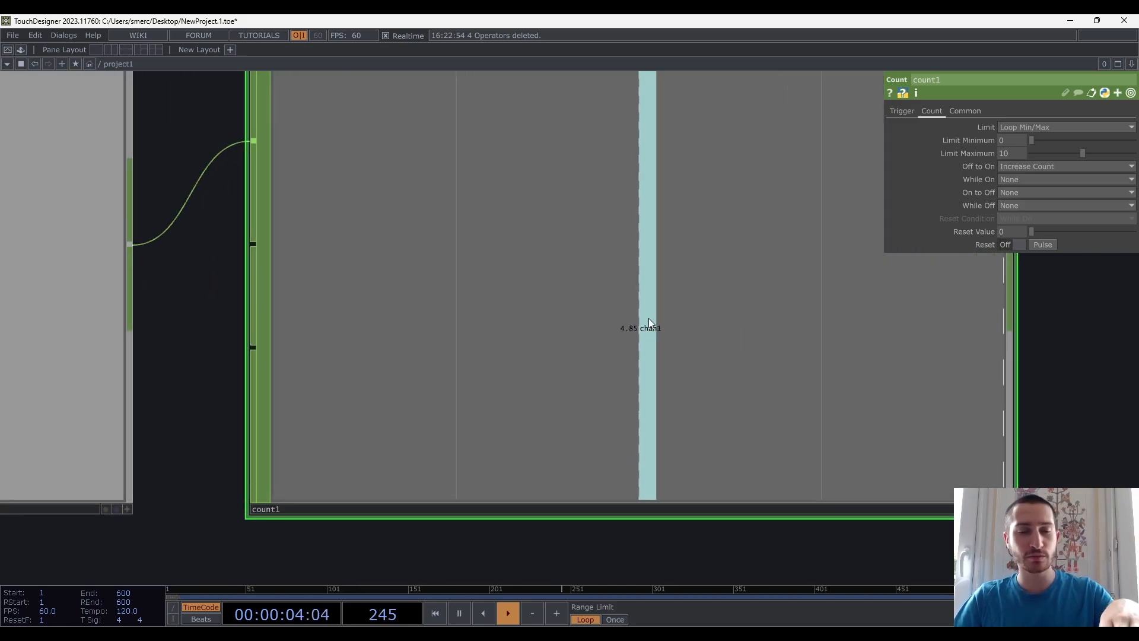
pyautogui.scroll(-2, 638, 329)
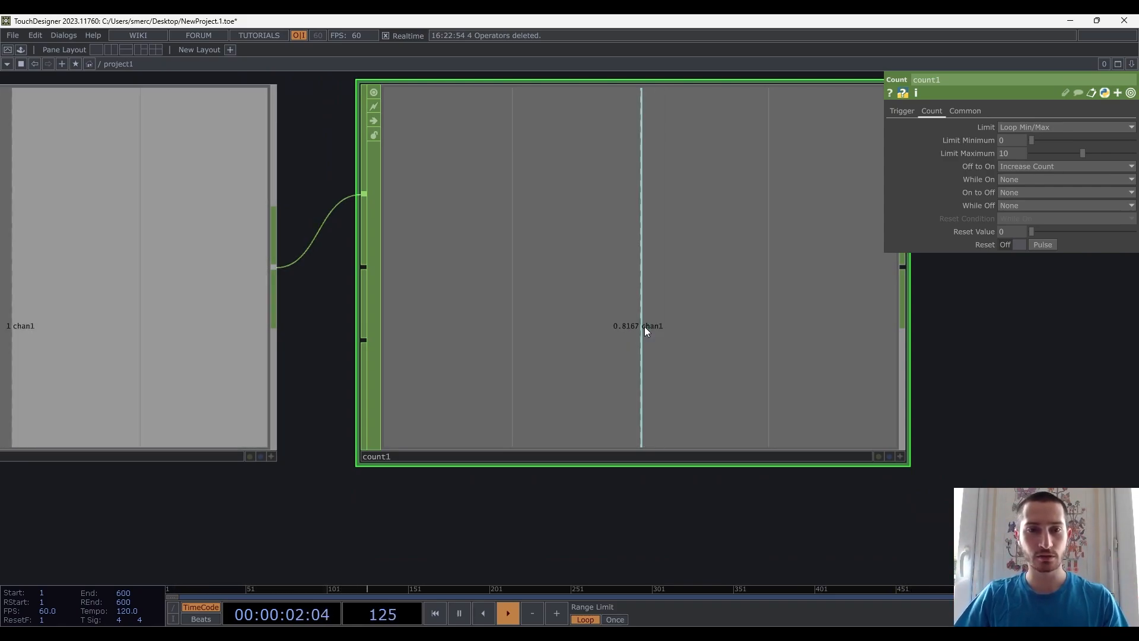
pyautogui.scroll(-3, 632, 331)
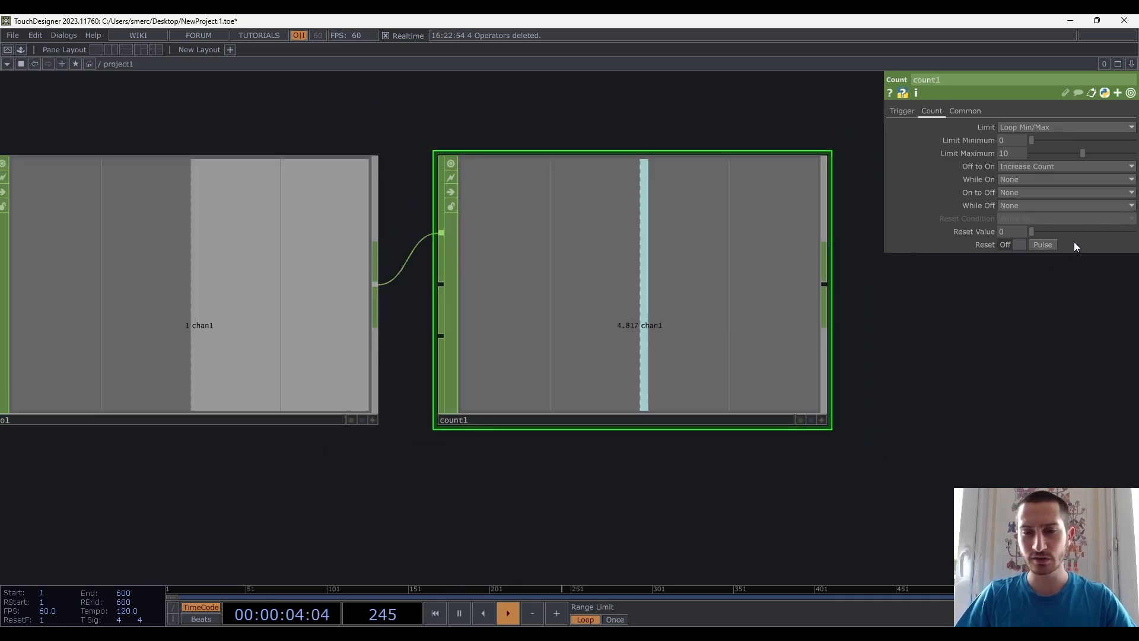
pyautogui.click(1042, 245)
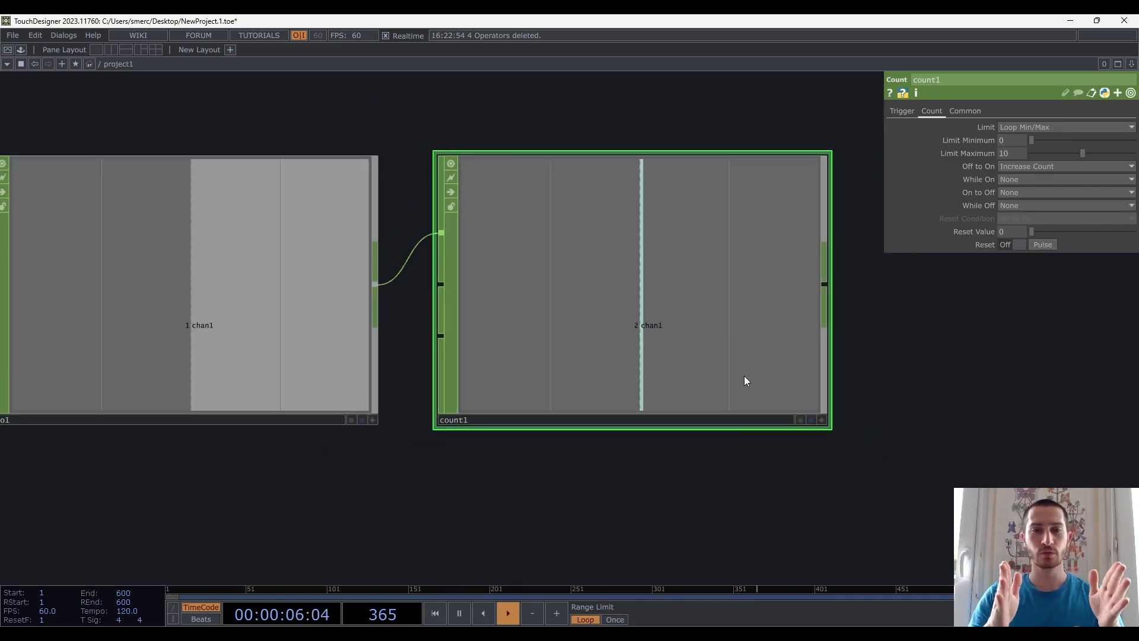
# Add a Text COMP to the network, placed below and to the left of the LFO and Count operators
pyautogui.scroll(-5, 746, 381)
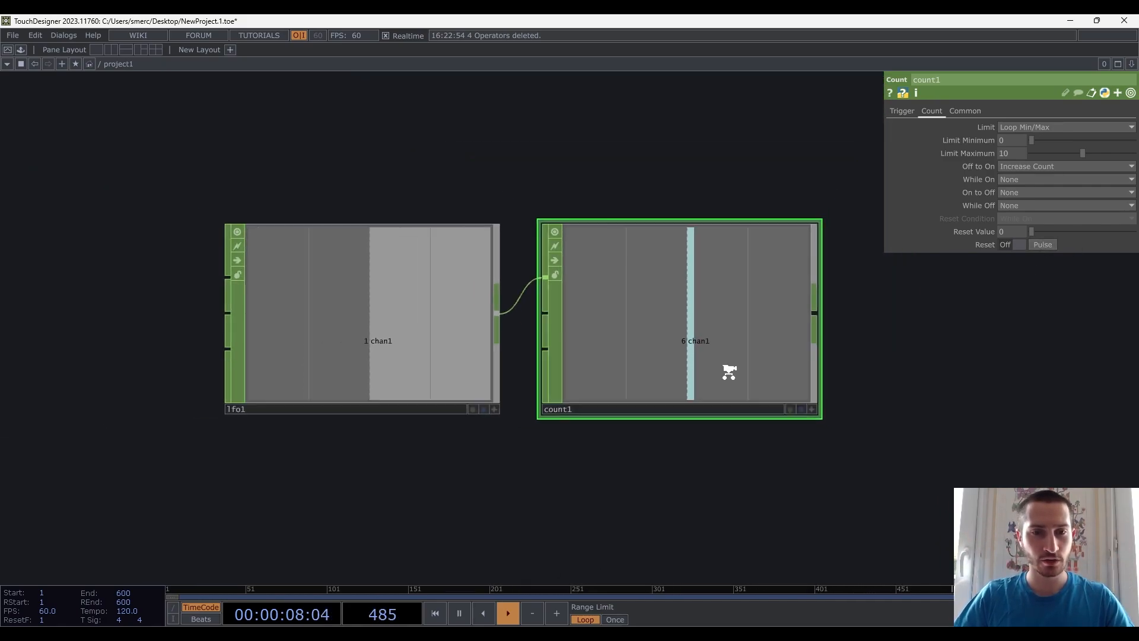
pyautogui.scroll(-3, 842, 352)
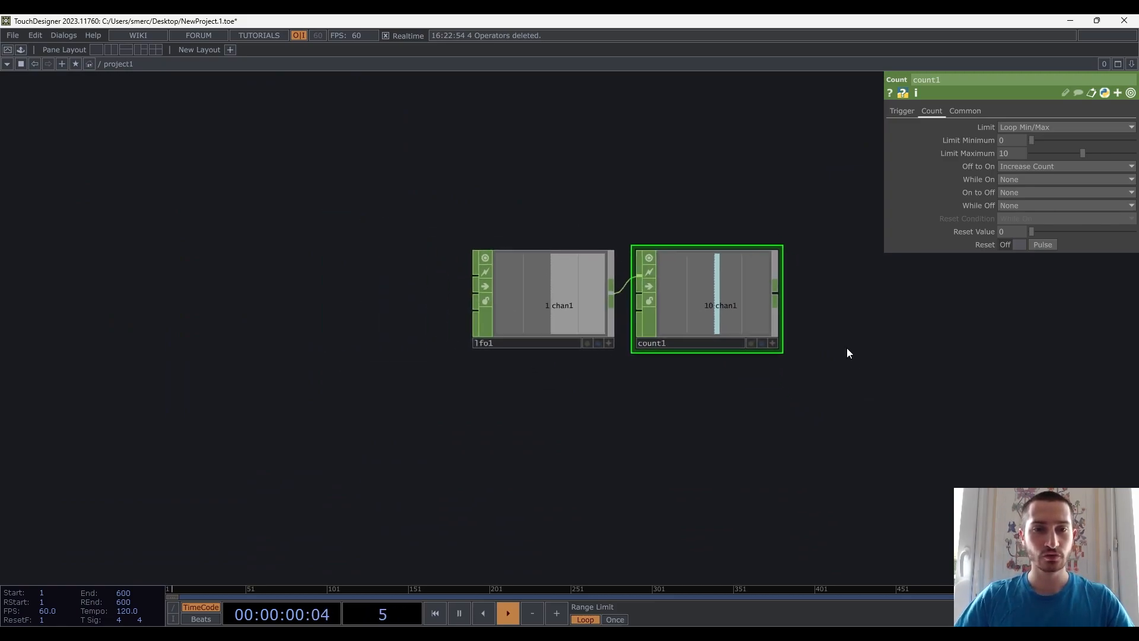
pyautogui.moveTo(843, 365); pyautogui.dragTo(795, 309)
pyautogui.scroll(-3, 559, 371)
pyautogui.moveTo(471, 377); pyautogui.dragTo(525, 362)
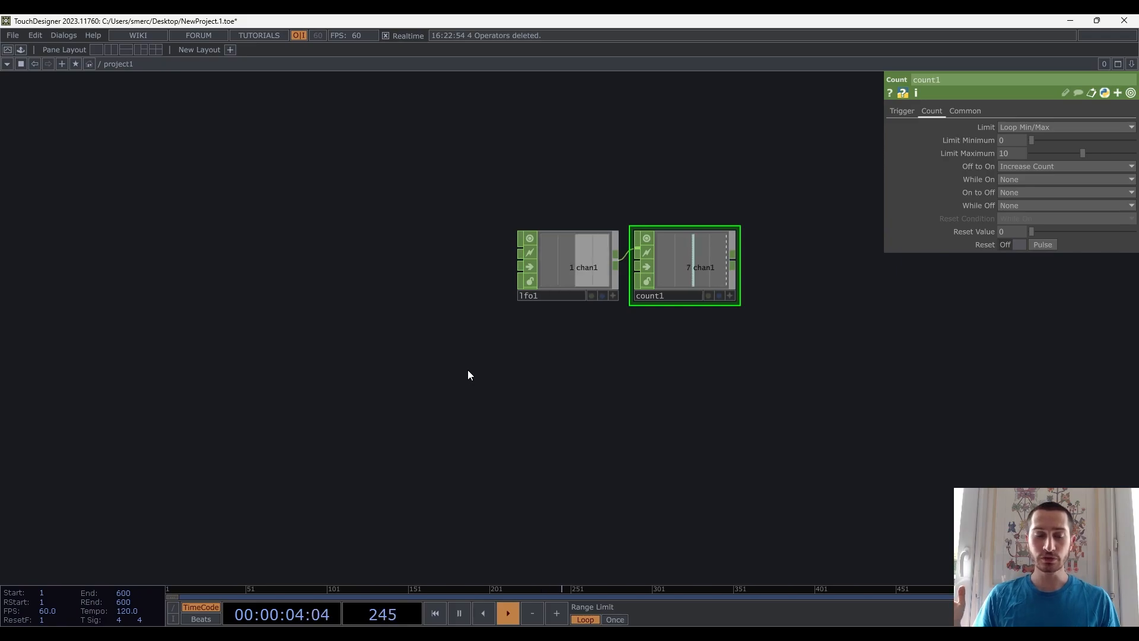
pyautogui.press('Tab')
pyautogui.press('Tab')
pyautogui.press('Tab')
pyautogui.press('Tab')
pyautogui.press('Tab')
pyautogui.press('Tab')
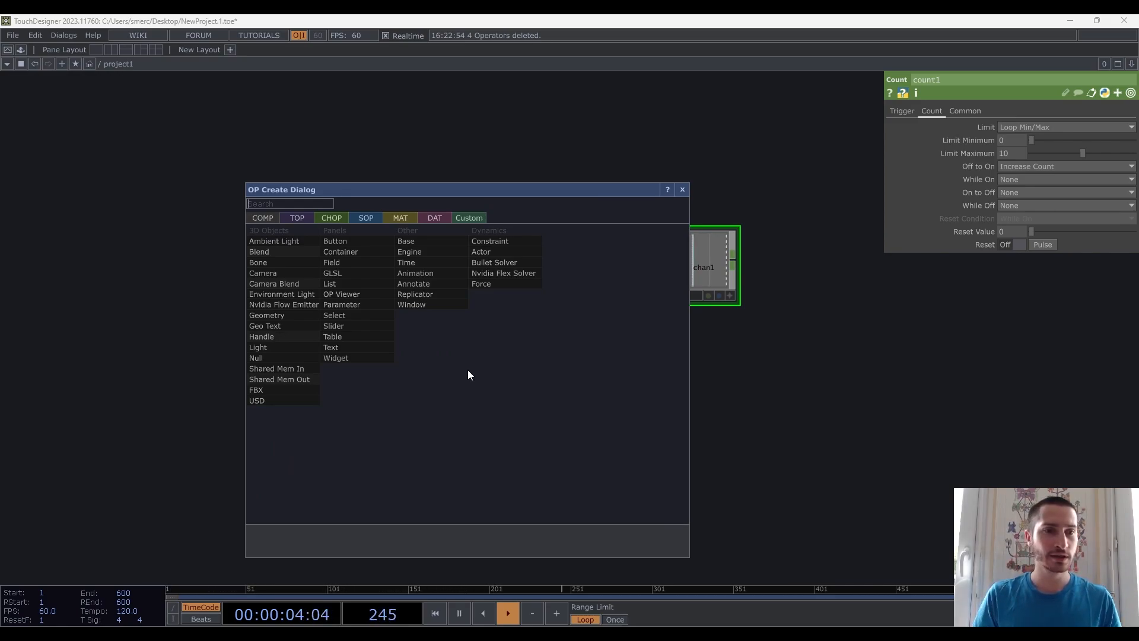
pyautogui.write('text')
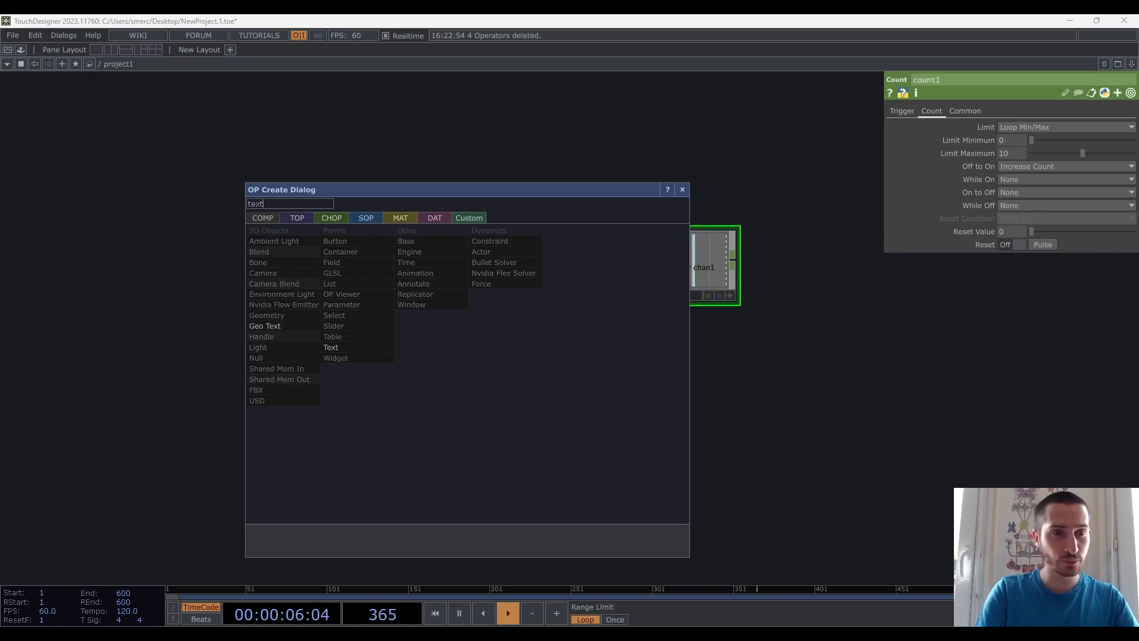
pyautogui.click(355, 346)
pyautogui.click(324, 414)
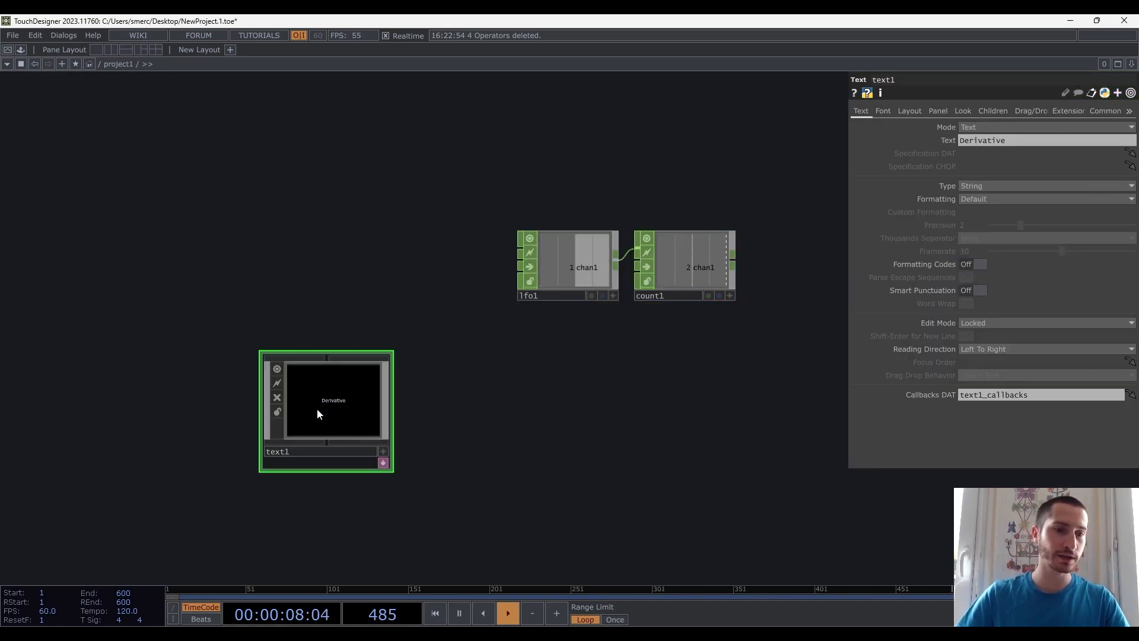
pyautogui.scroll(3, 318, 415)
pyautogui.scroll(-2, 391, 423)
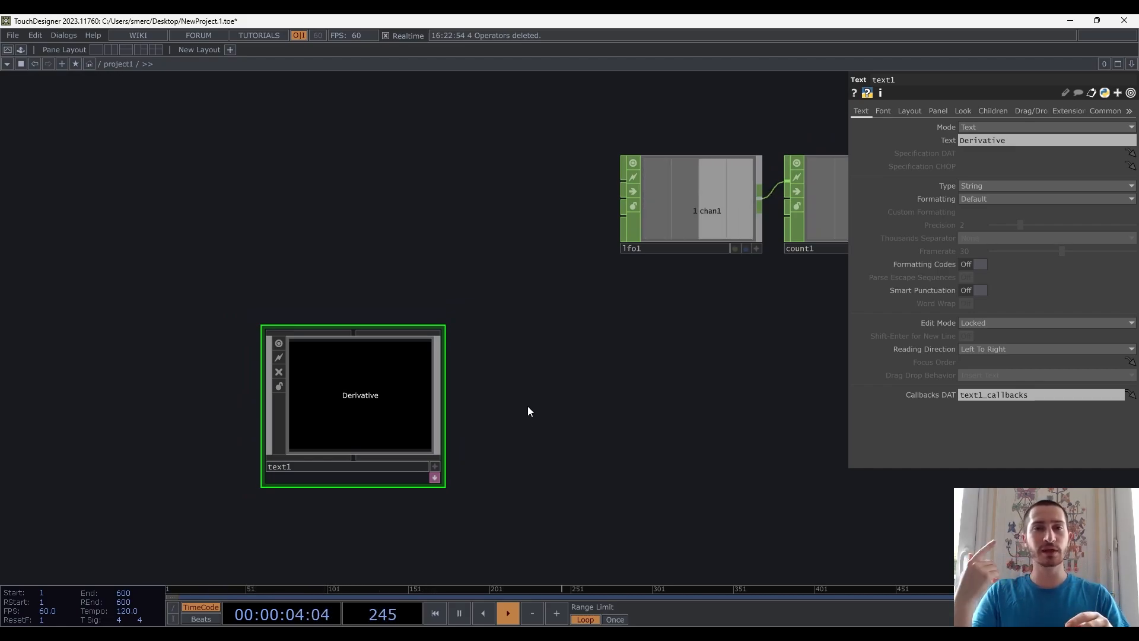
pyautogui.scroll(2, 392, 425)
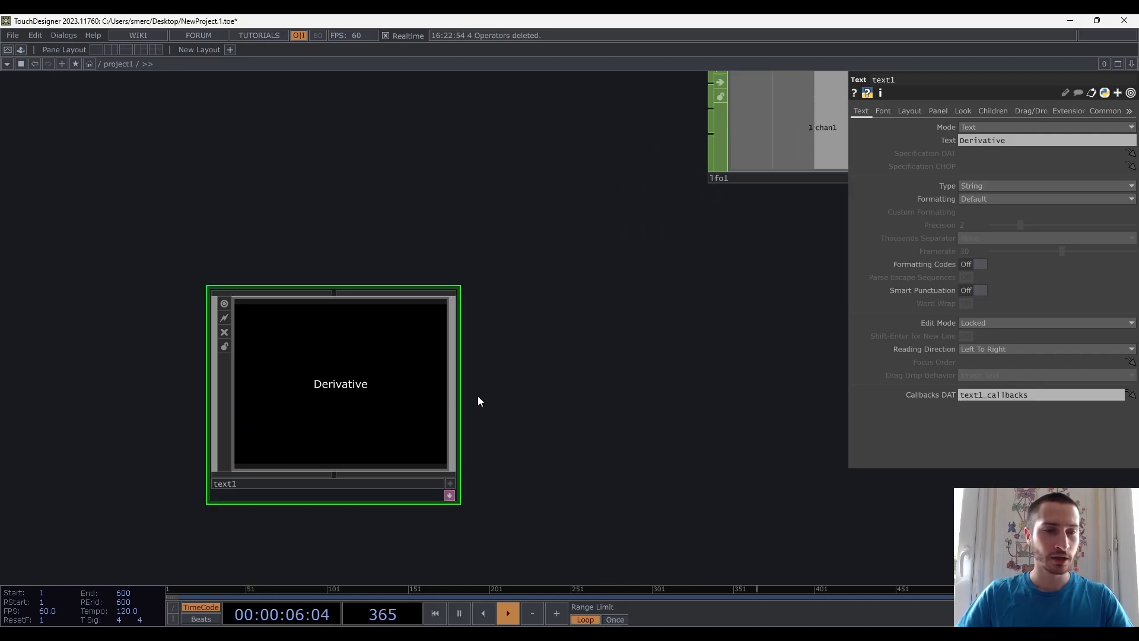
pyautogui.moveTo(523, 390); pyautogui.dragTo(584, 379)
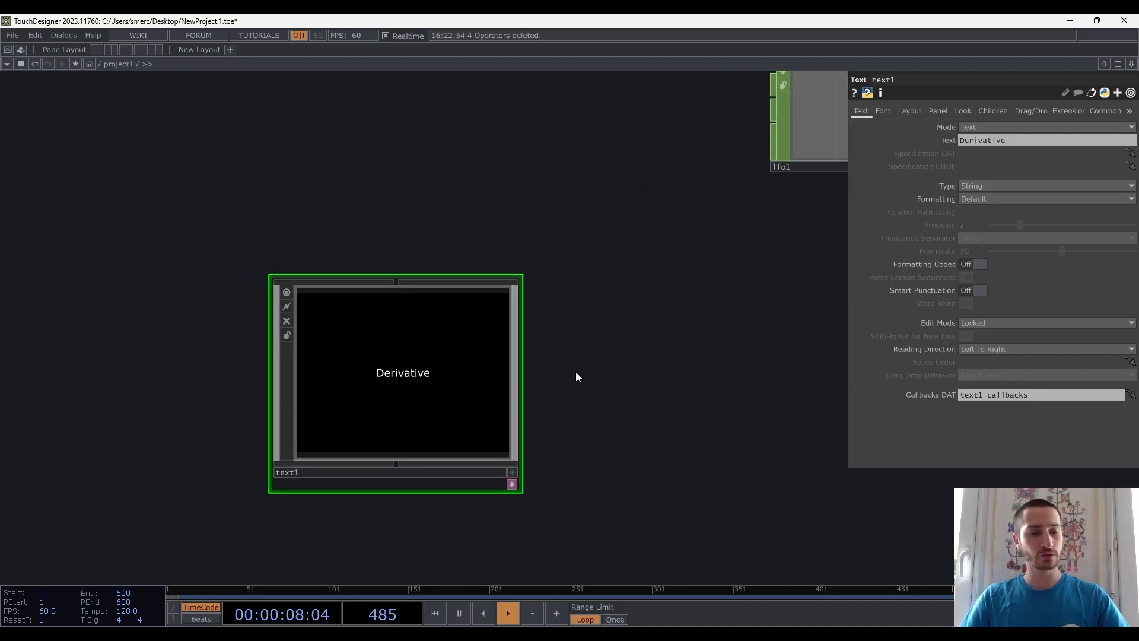
pyautogui.press('Tab')
pyautogui.click(558, 213)
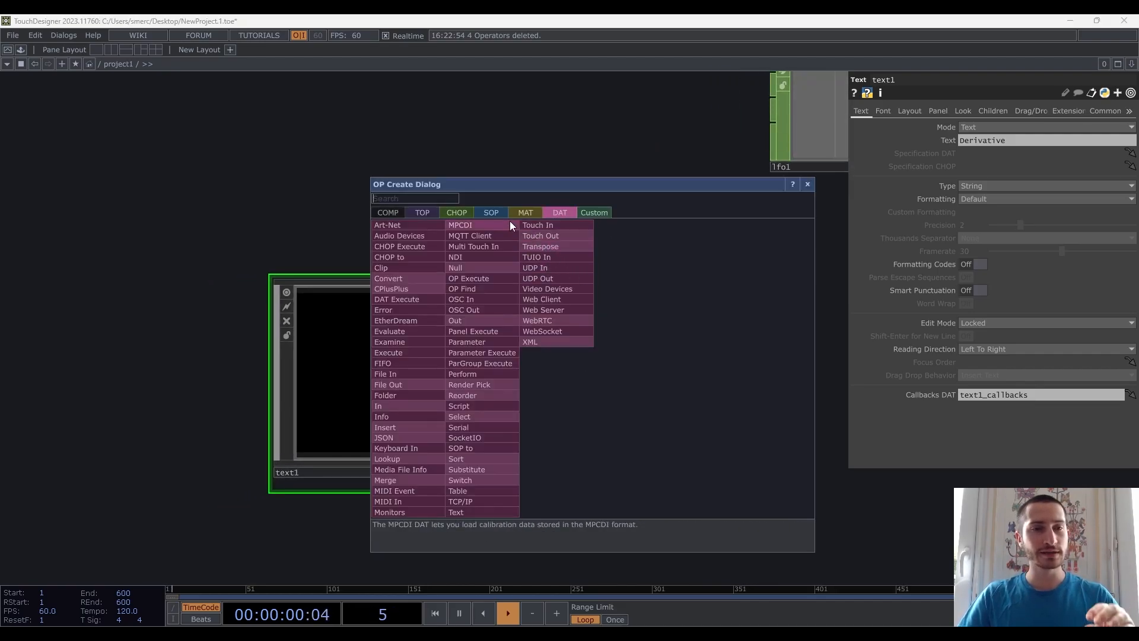
pyautogui.click(424, 215)
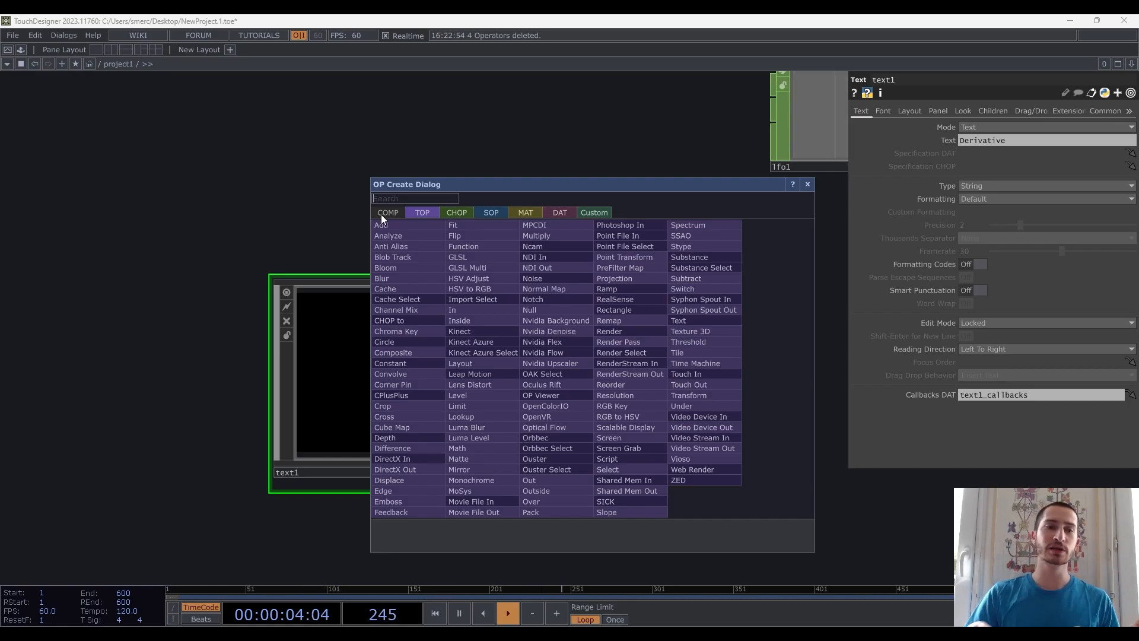
pyautogui.click(381, 215)
pyautogui.click(308, 212)
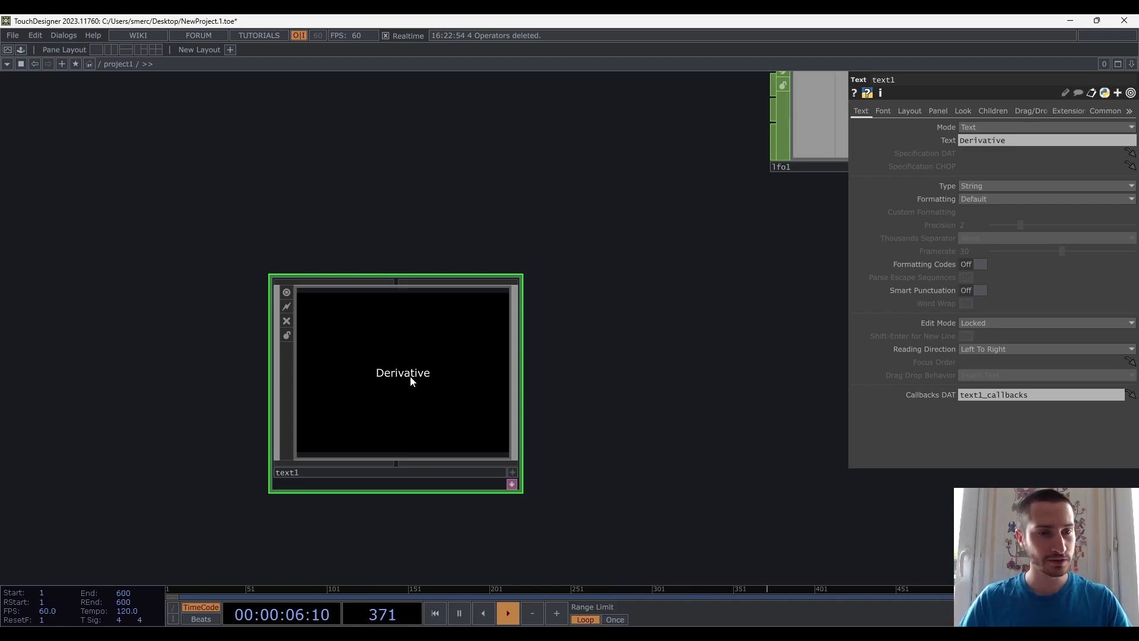
# Toggle the Text COMP's interactive viewer on and off
pyautogui.press('a')
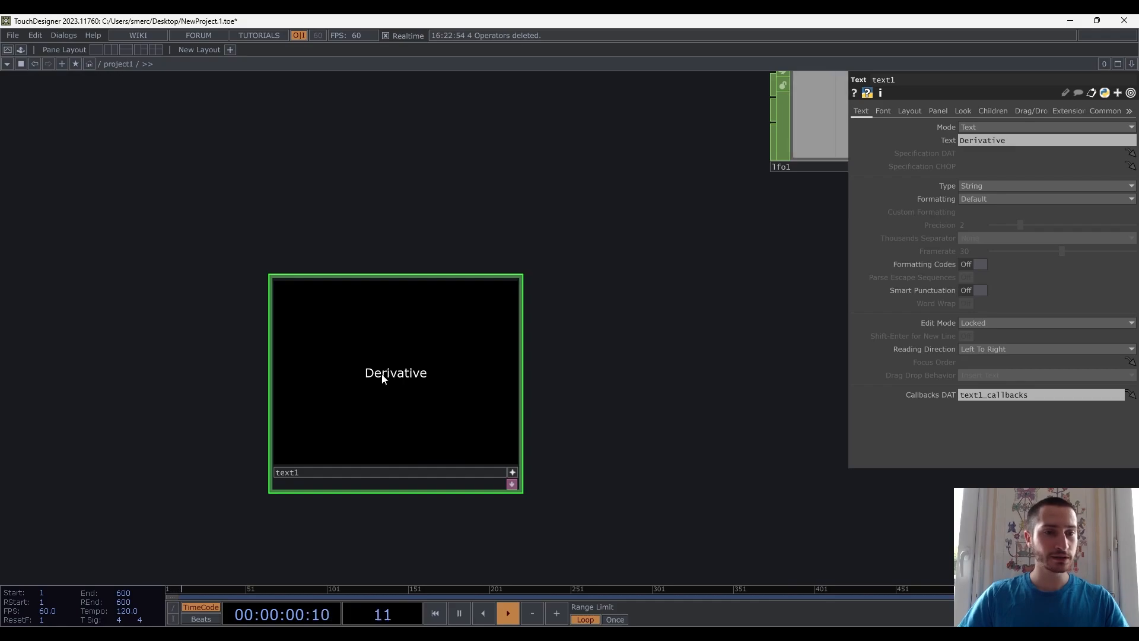
pyautogui.click(513, 472)
pyautogui.click(512, 472)
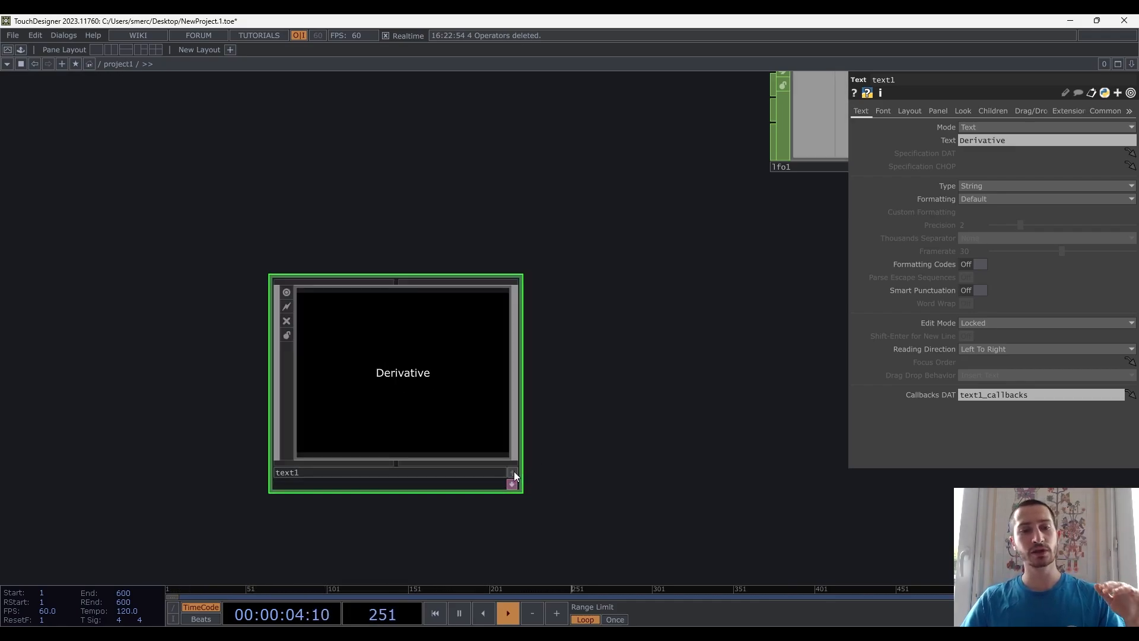
pyautogui.click(513, 472)
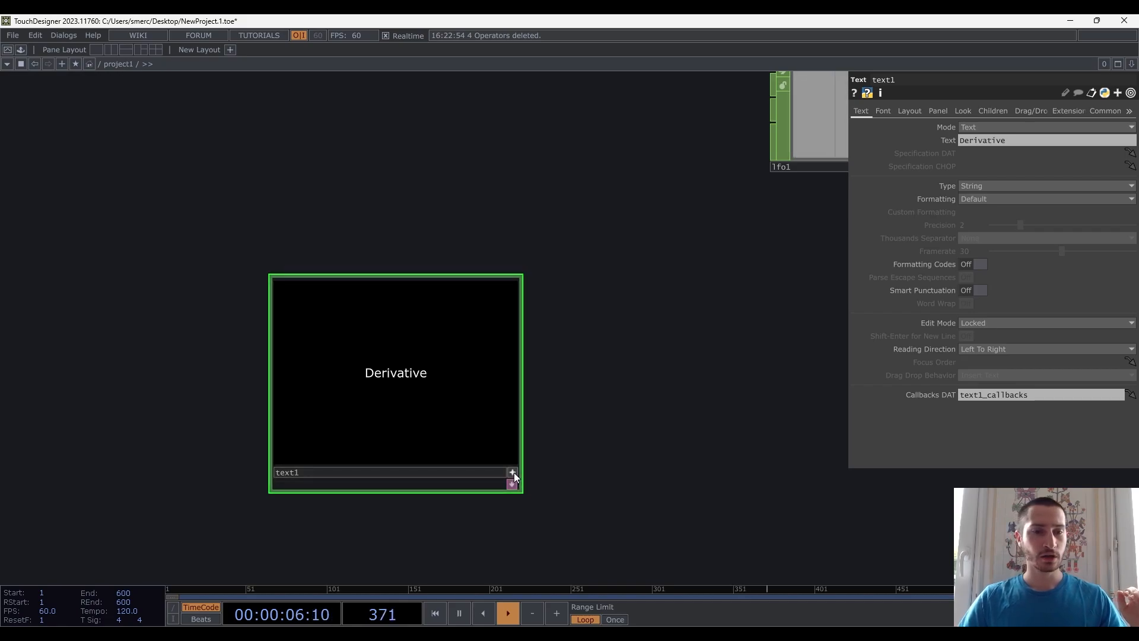
pyautogui.click(513, 472)
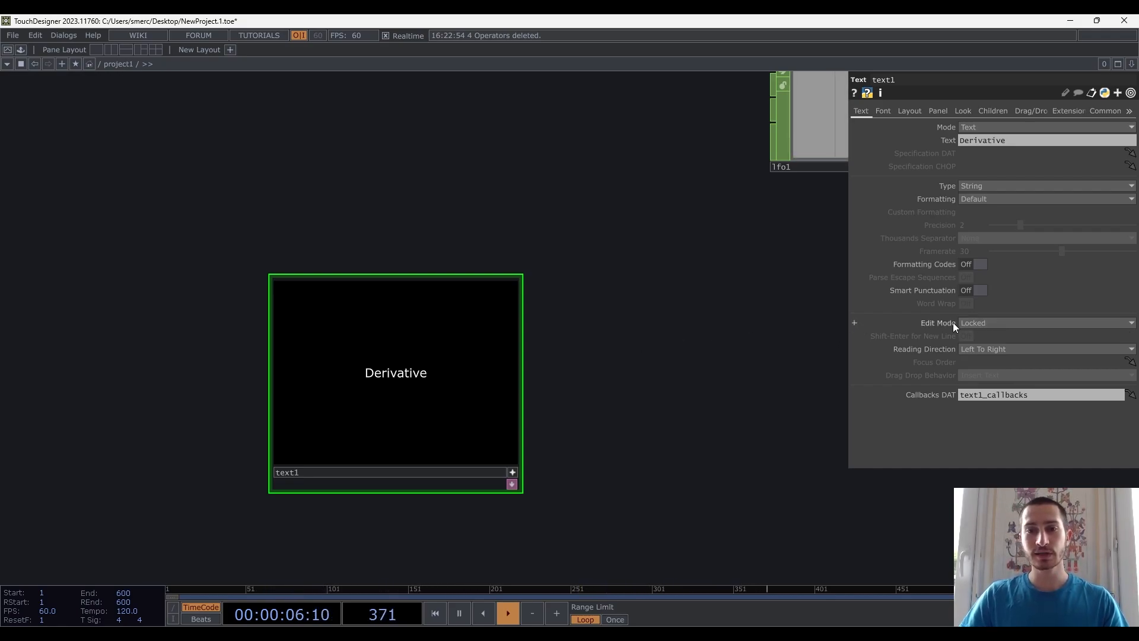
# Set the Text COMP's edit mode to Editable (Continuous Update)
pyautogui.click(999, 323)
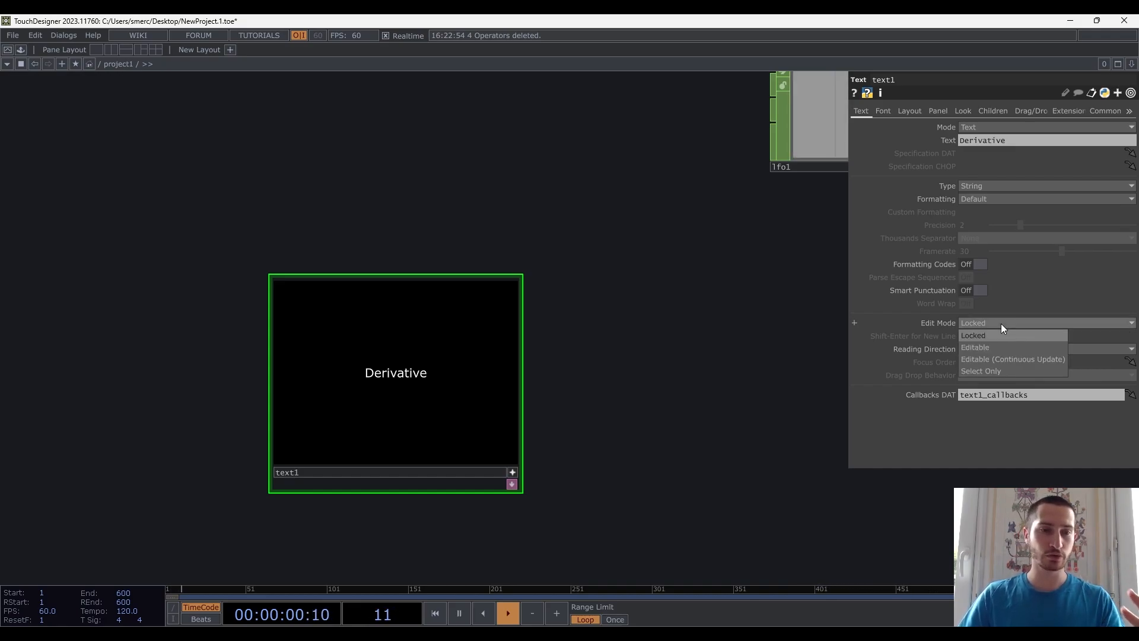
pyautogui.click(1001, 360)
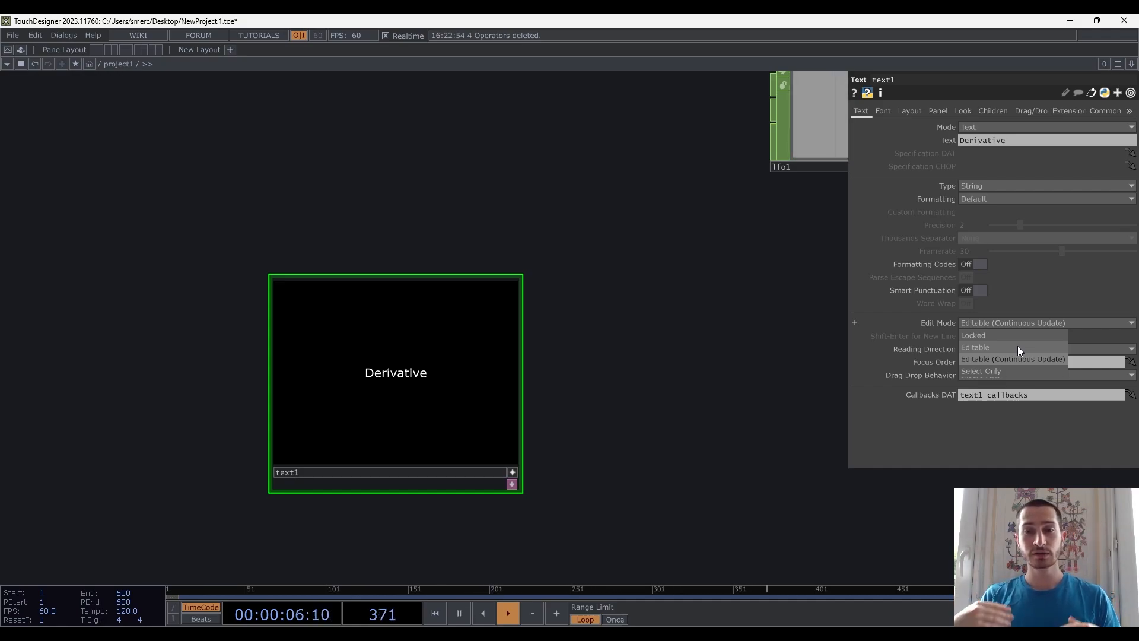
pyautogui.click(1024, 357)
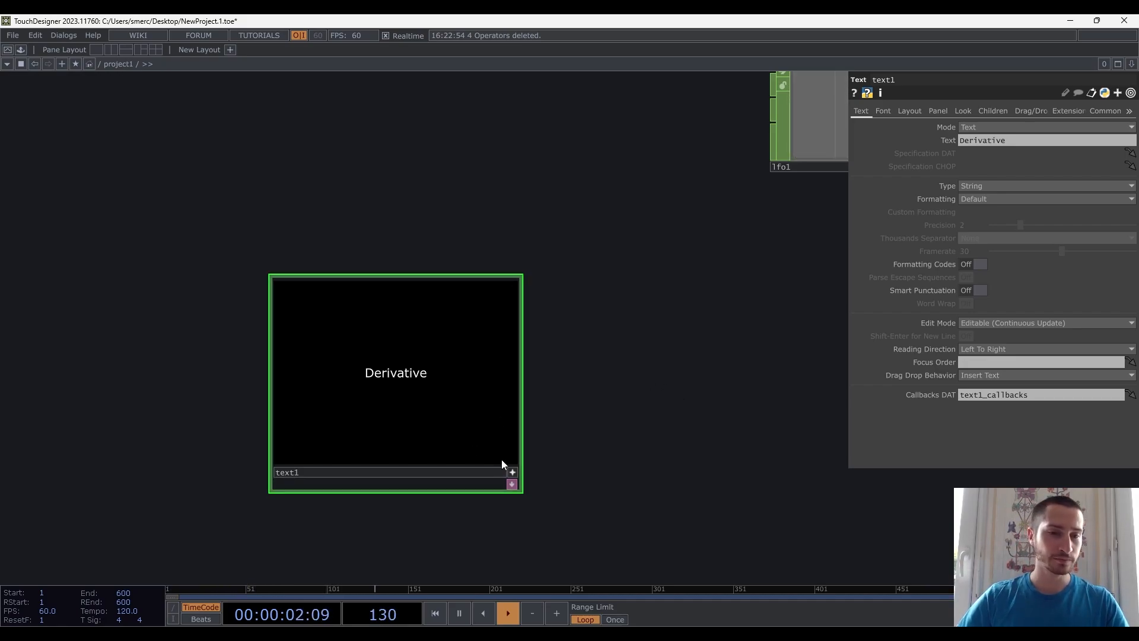
# Extend the text to "Derivative TouchDesigner" directly in the Text COMP's active viewer, then deactivate the viewer
pyautogui.click(512, 472)
pyautogui.scroll(-3, 518, 394)
pyautogui.scroll(3, 445, 386)
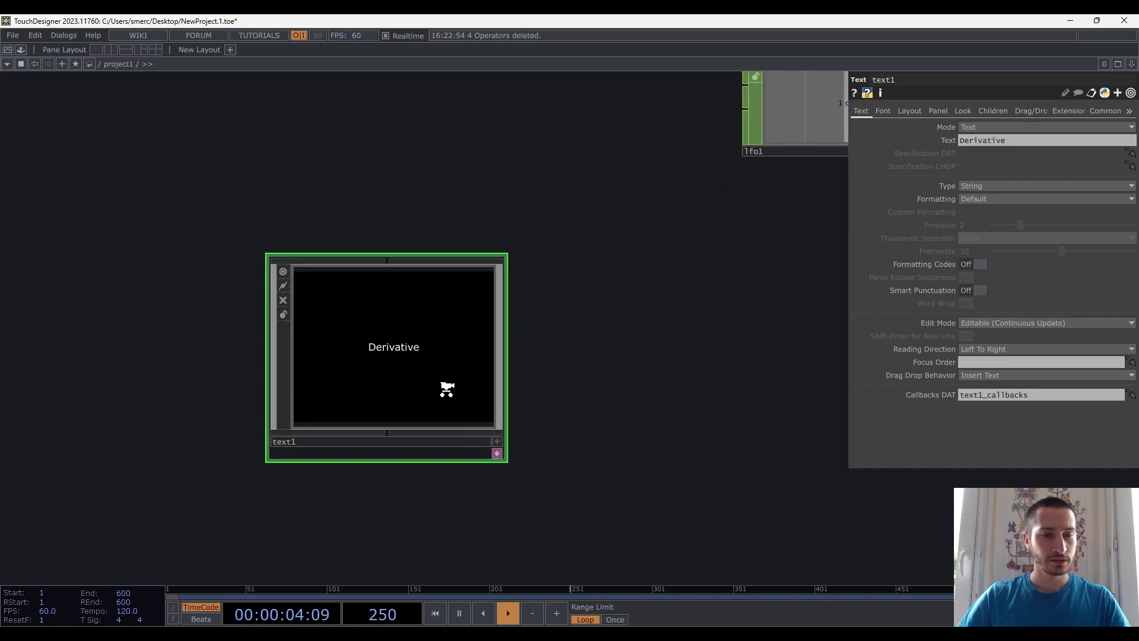
pyautogui.scroll(3, 391, 359)
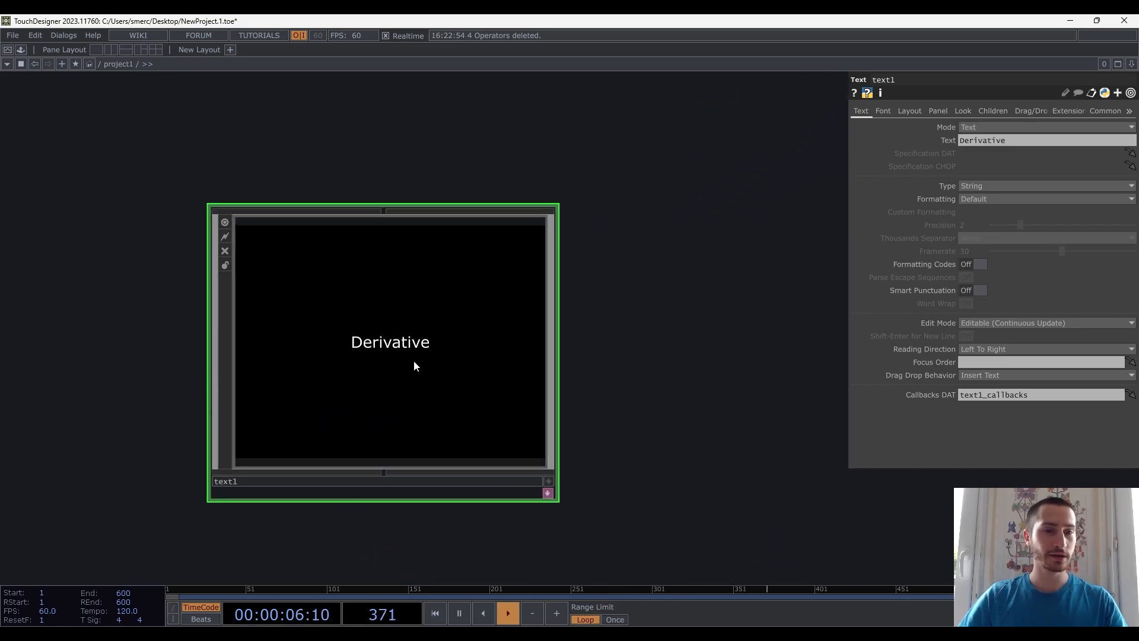
pyautogui.scroll(-3, 420, 361)
pyautogui.moveTo(558, 368); pyautogui.dragTo(545, 379, button='middle')
pyautogui.moveTo(480, 423); pyautogui.dragTo(502, 448, button='middle')
pyautogui.click(501, 447)
pyautogui.click(415, 369)
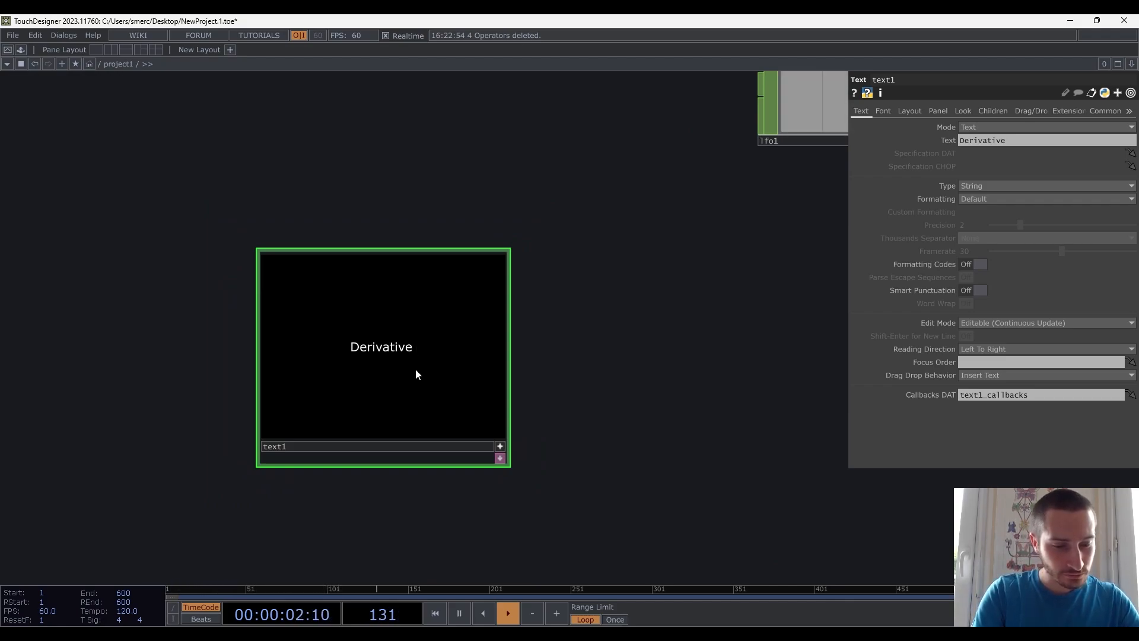
pyautogui.write('TouchDesigner')
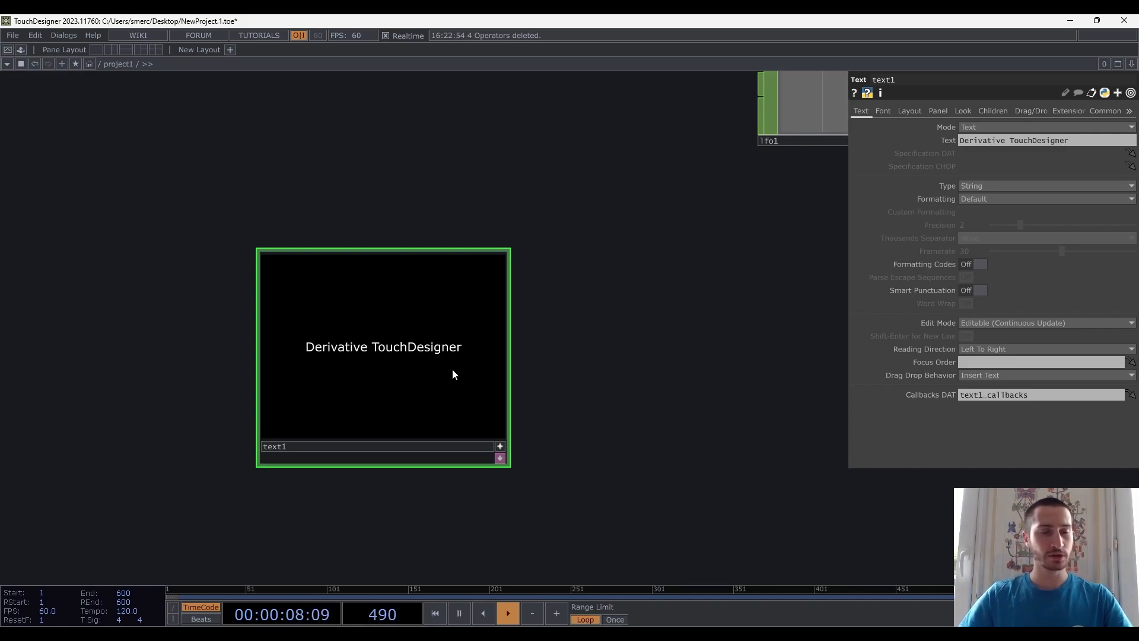
pyautogui.click(534, 436)
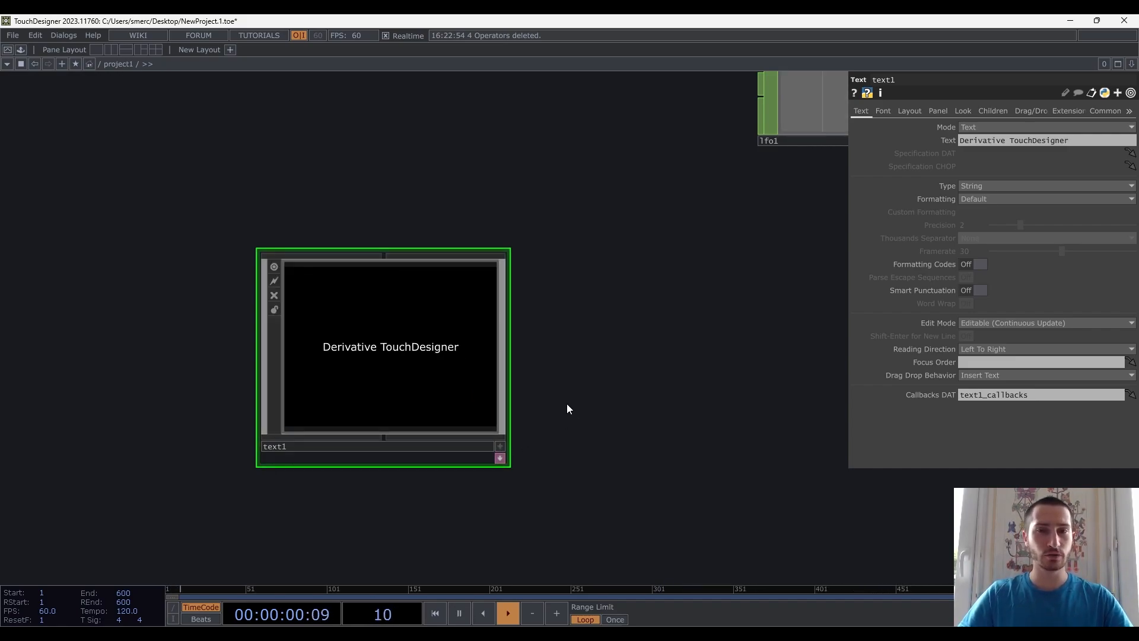
# Add an Evaluate DAT and place it beside the Text COMP, below the LFO and Count operators
pyautogui.scroll(-3, 587, 398)
pyautogui.scroll(3, 574, 376)
pyautogui.scroll(-3, 574, 376)
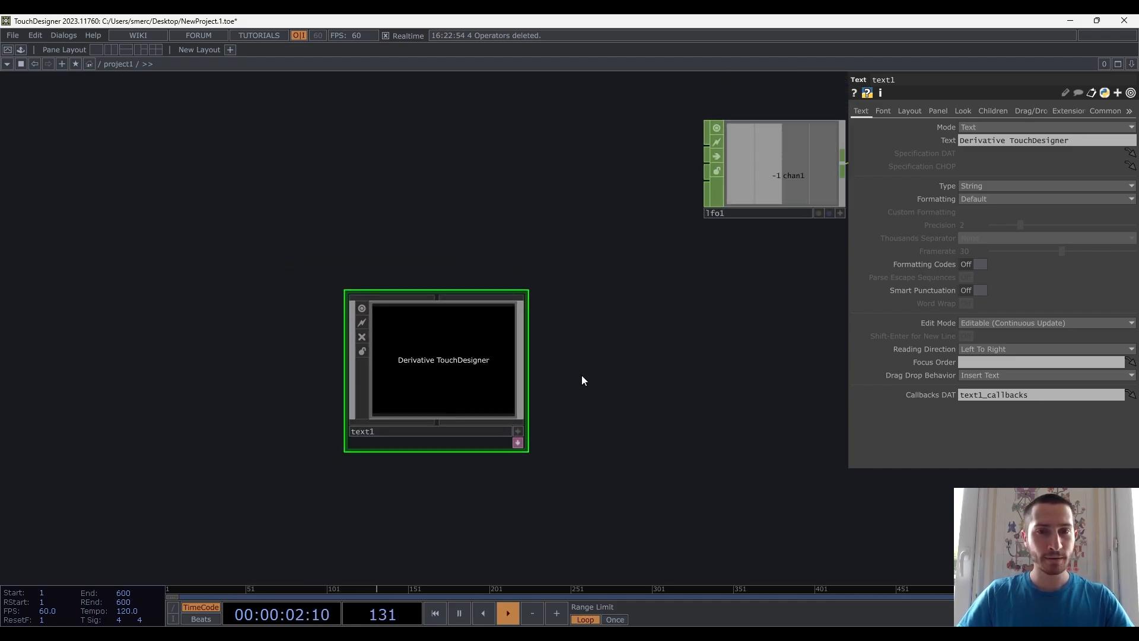
pyautogui.moveTo(655, 384); pyautogui.dragTo(610, 391)
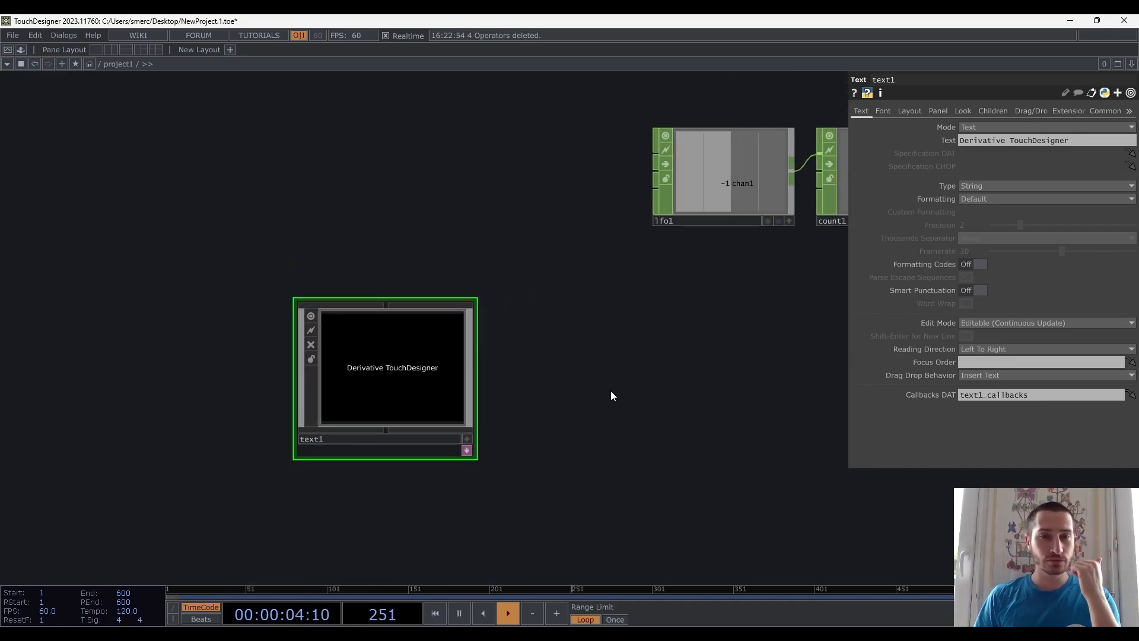
pyautogui.press('h')
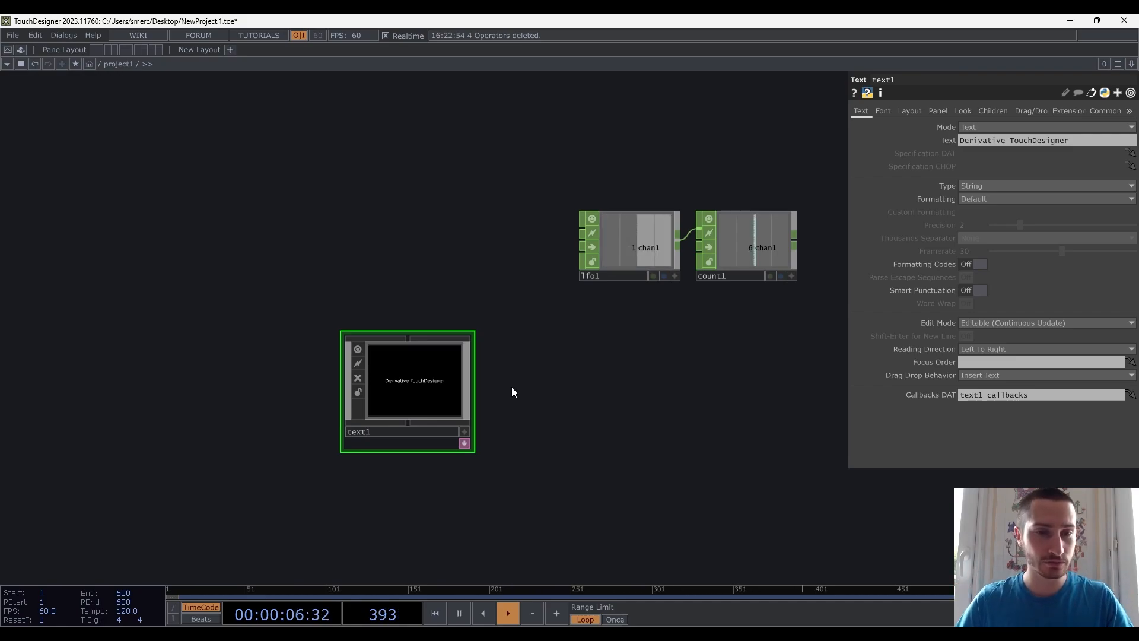
pyautogui.scroll(3, 511, 387)
pyautogui.scroll(-3, 513, 387)
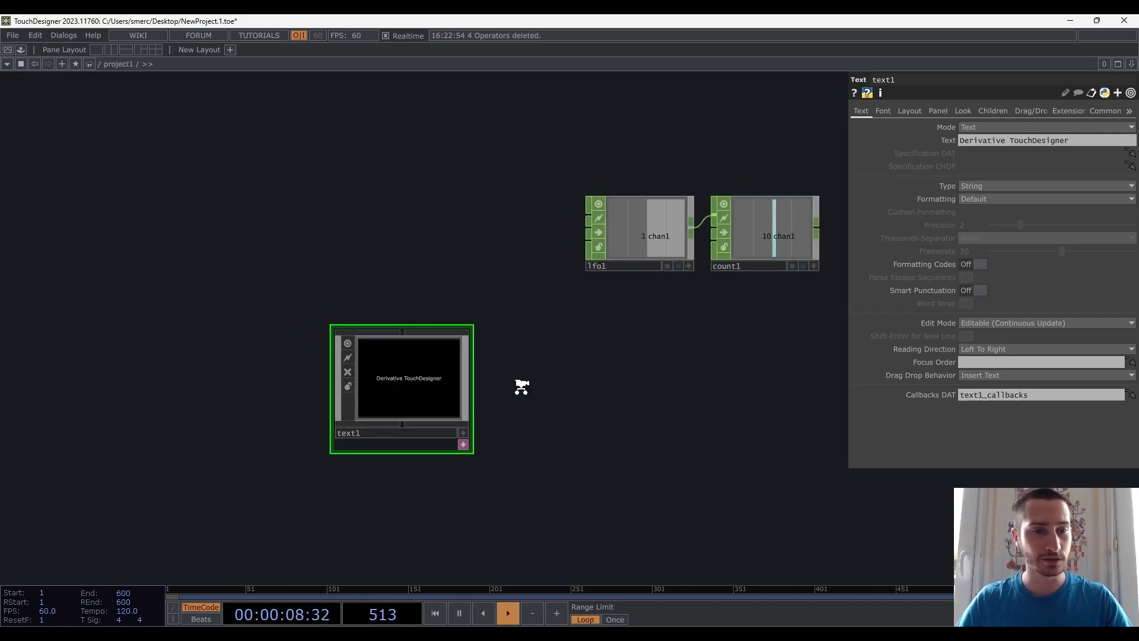
pyautogui.press('Tab')
pyautogui.press('Tab')
pyautogui.press('Tab')
pyautogui.press('Tab')
pyautogui.press('Tab')
pyautogui.press('Tab')
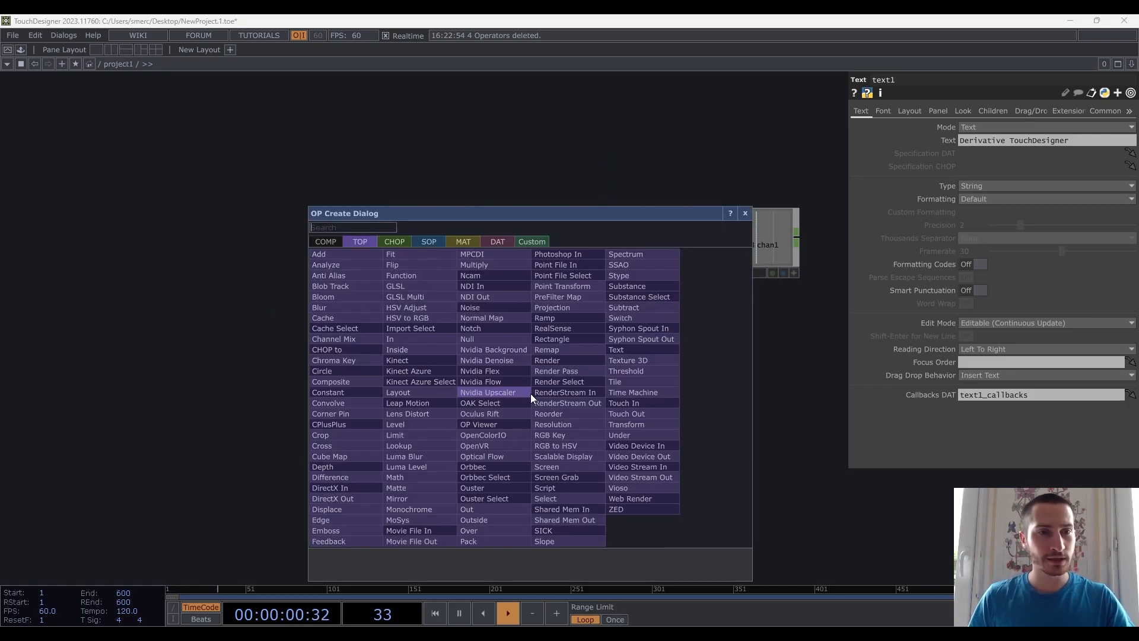
pyautogui.write('evazl')
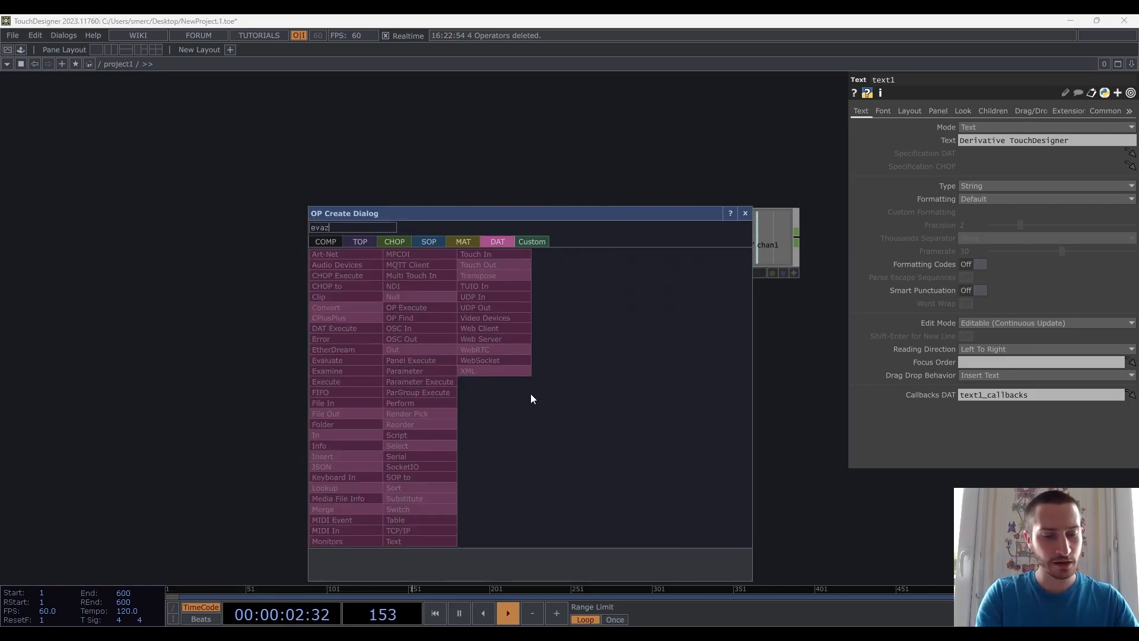
pyautogui.press('BackSpace')
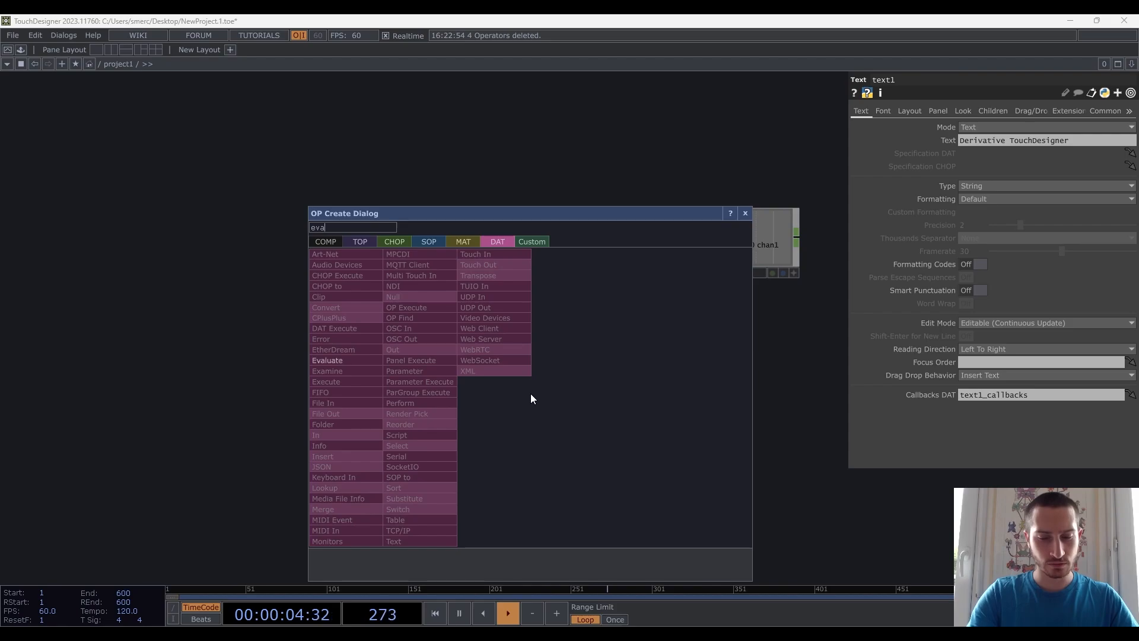
pyautogui.write('l')
pyautogui.click(350, 362)
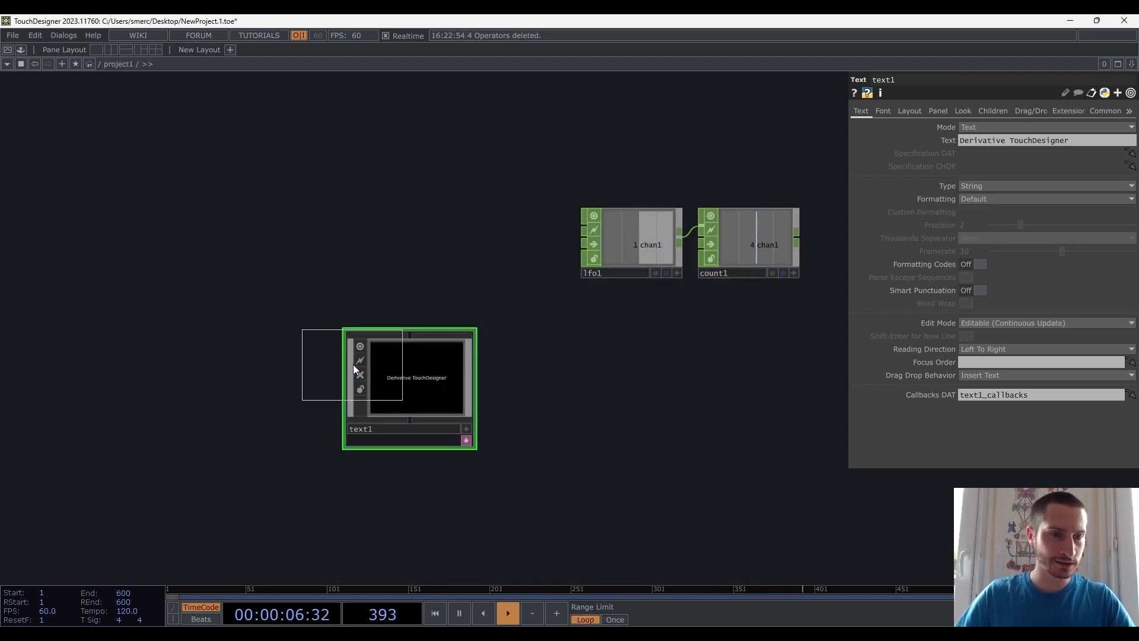
pyautogui.click(604, 399)
# Switch the Evaluate DAT's Expression parameter to Python expression mode and move the DAT slightly up and closer to the Text COMP
pyautogui.scroll(4, 617, 410)
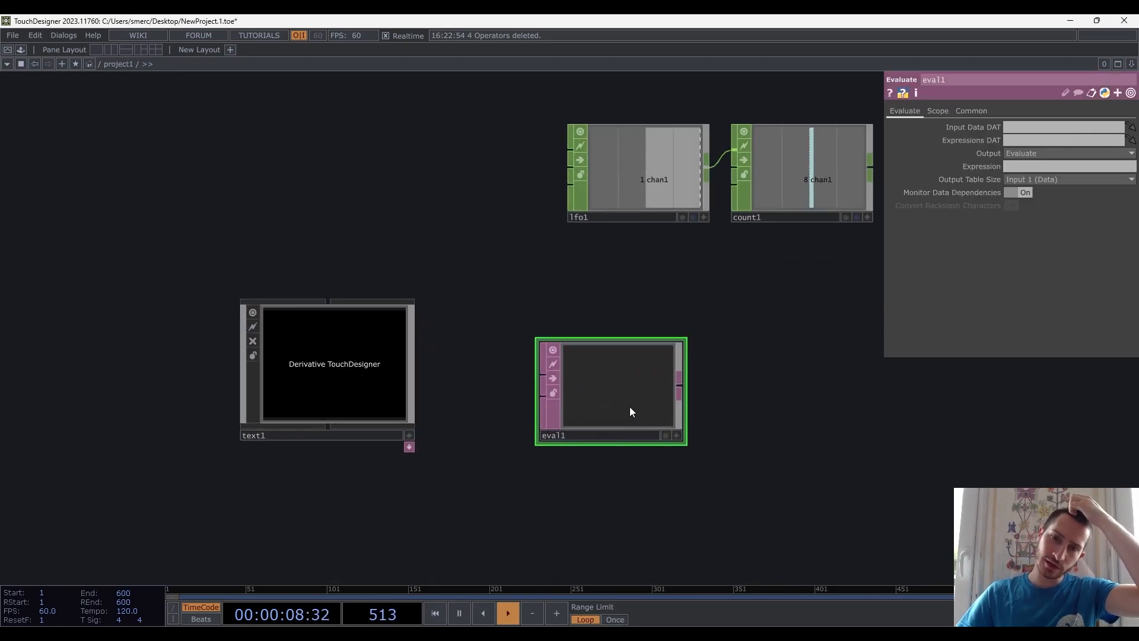
pyautogui.click(985, 168)
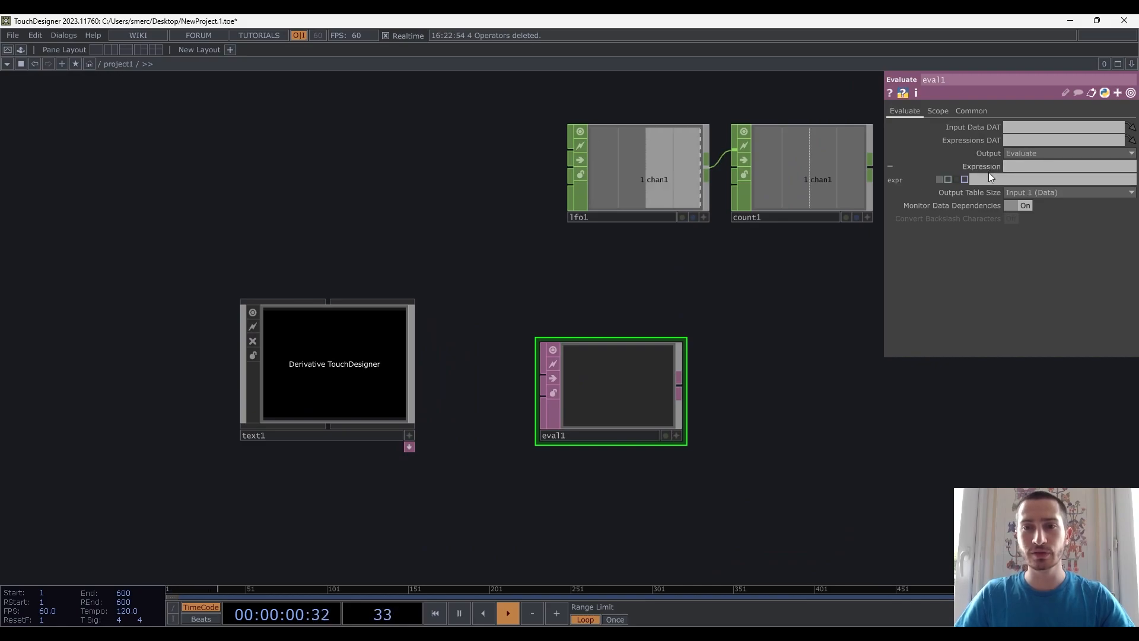
pyautogui.click(948, 179)
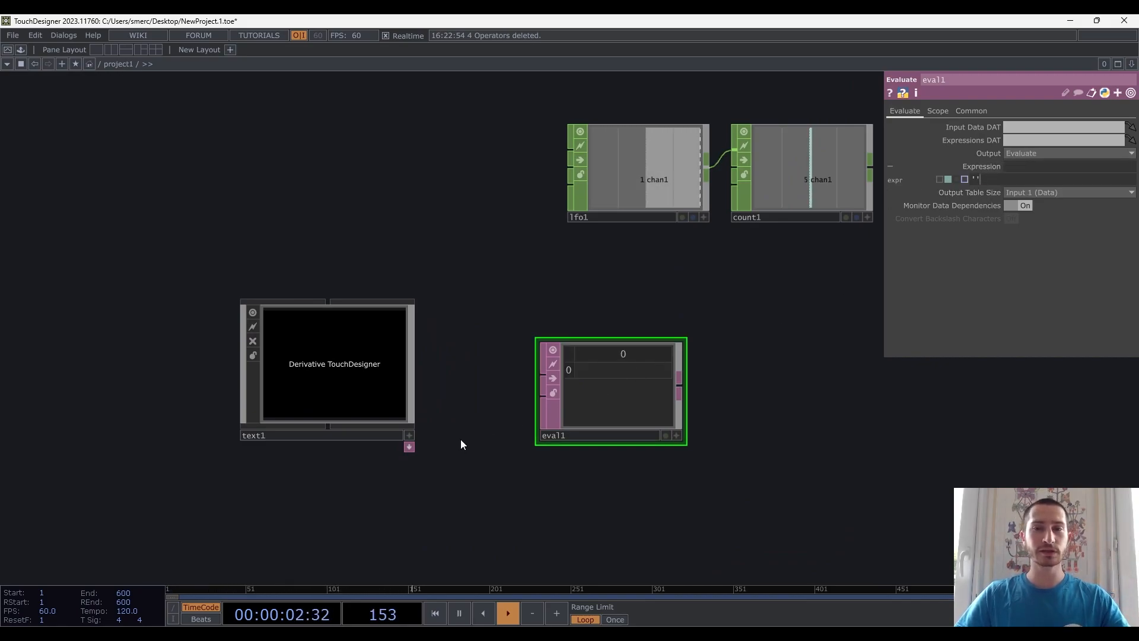
pyautogui.moveTo(632, 350); pyautogui.dragTo(606, 323)
pyautogui.click(974, 179)
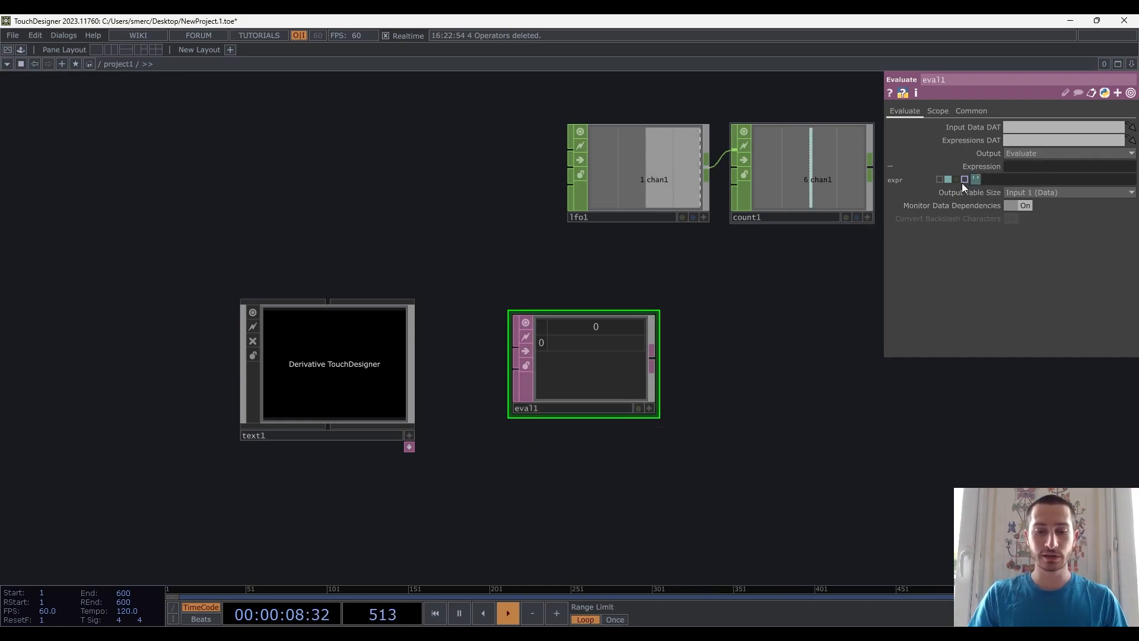
# Enter op('text1').text as the Evaluate DAT's expression
pyautogui.write('op()')
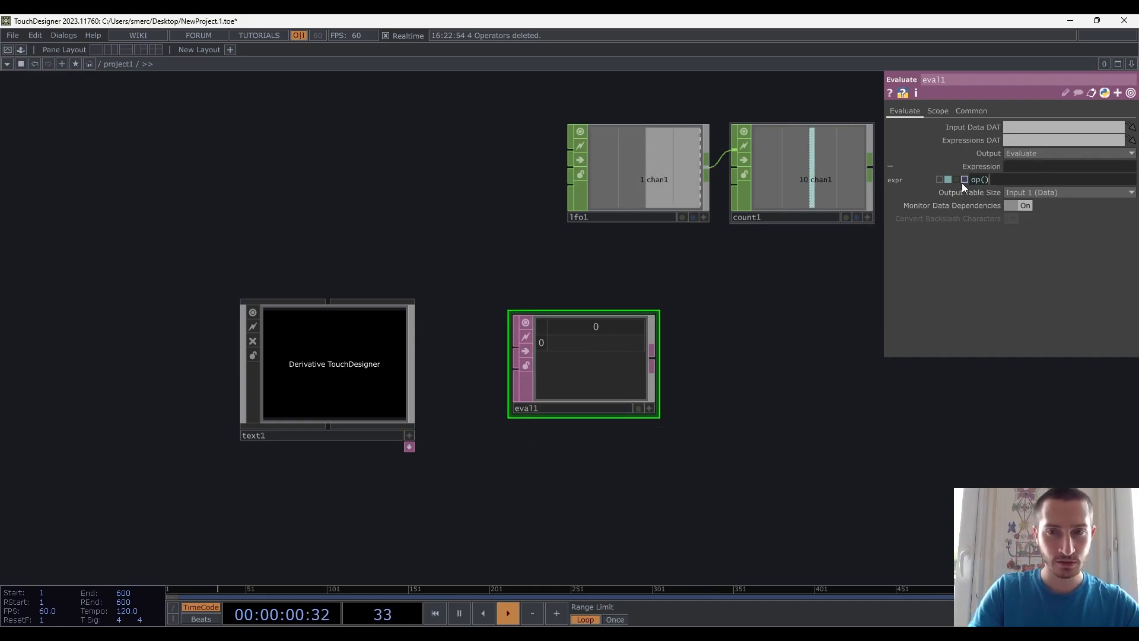
pyautogui.write("''")
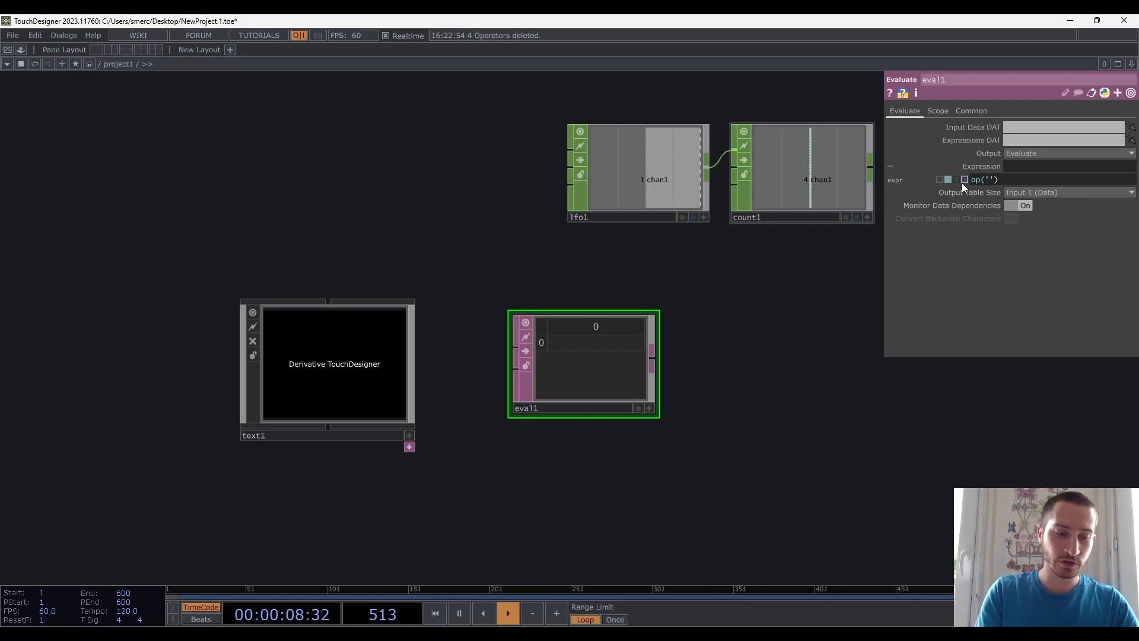
pyautogui.write('text')
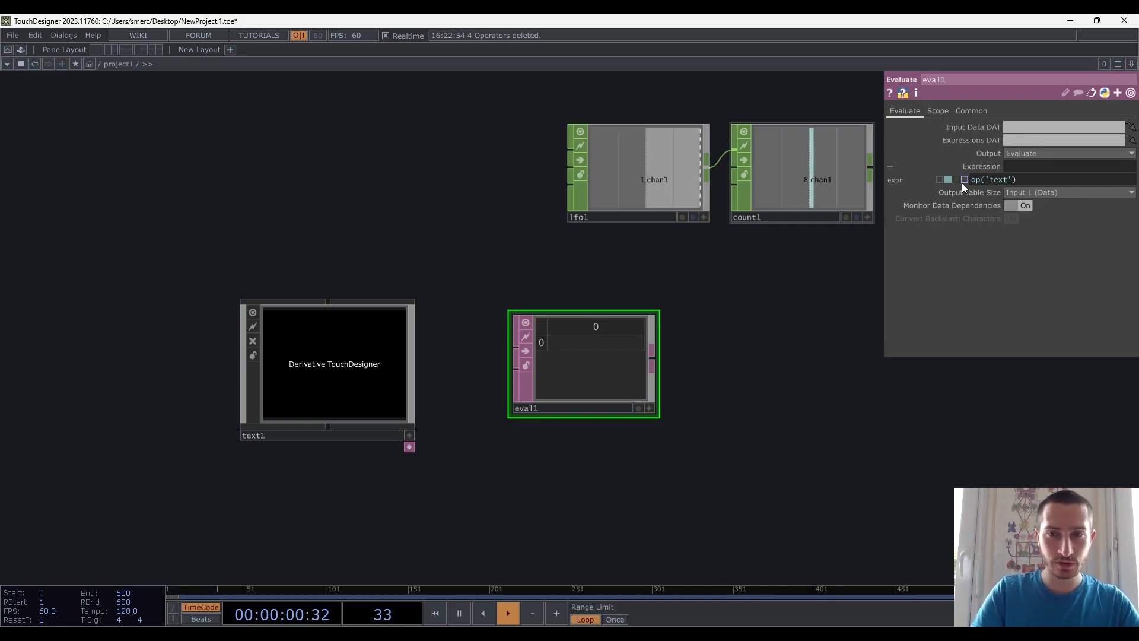
pyautogui.write("1')")
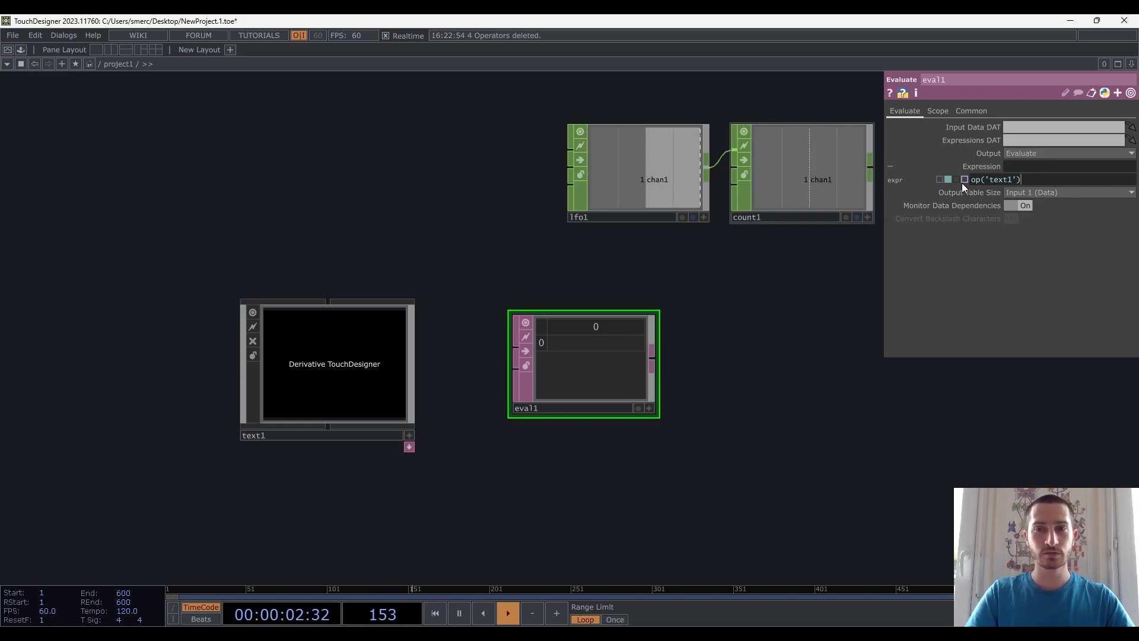
pyautogui.write('.')
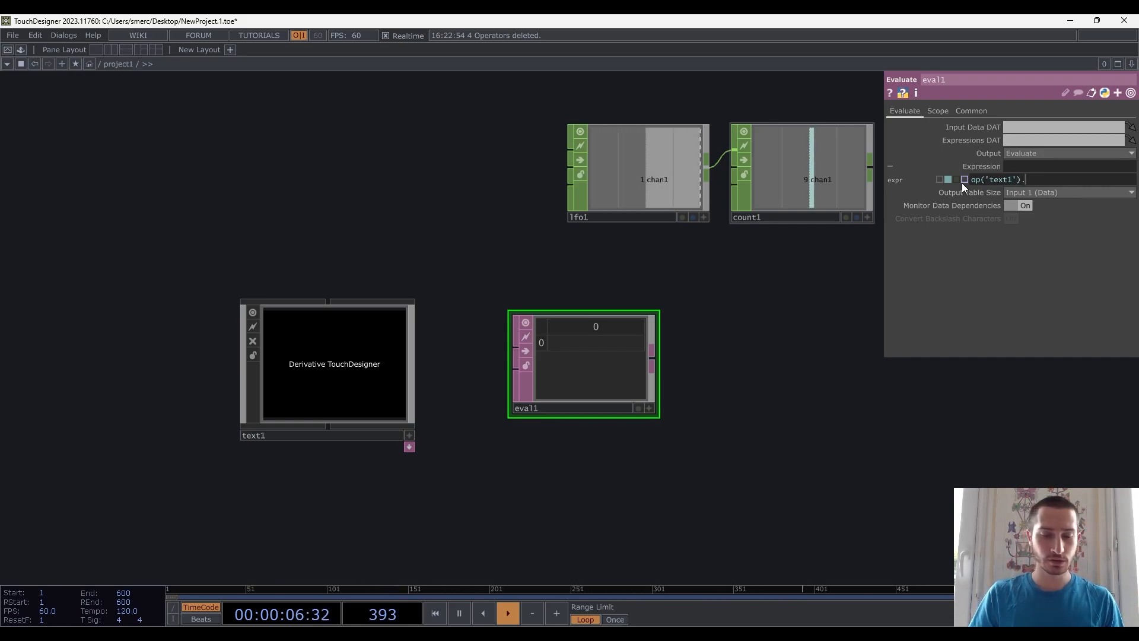
pyautogui.write('text')
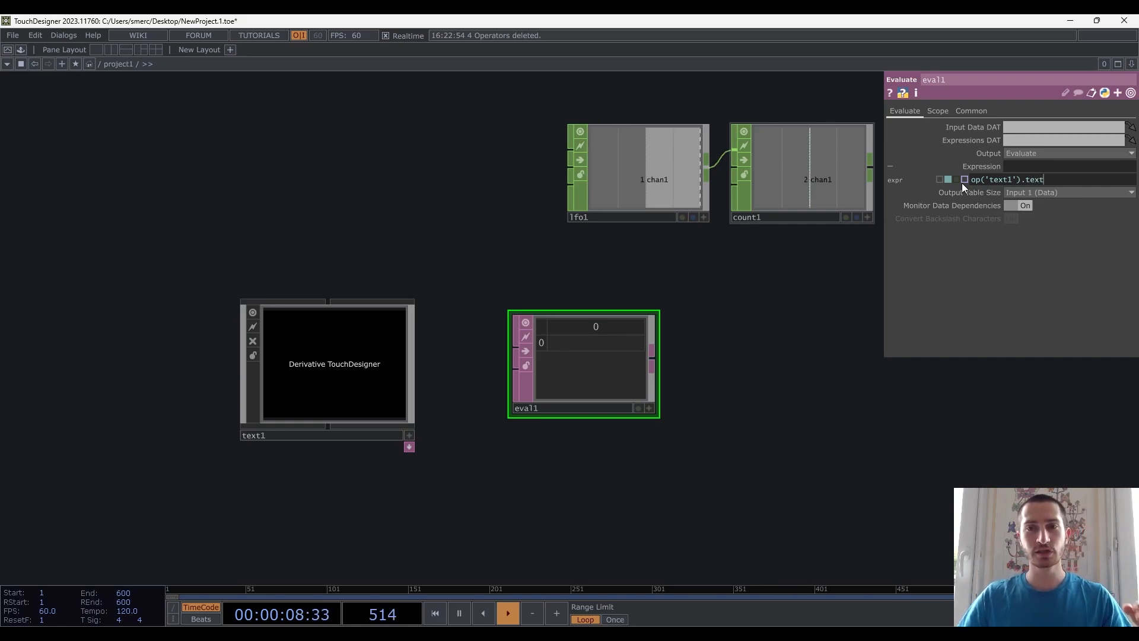
pyautogui.press('Return')
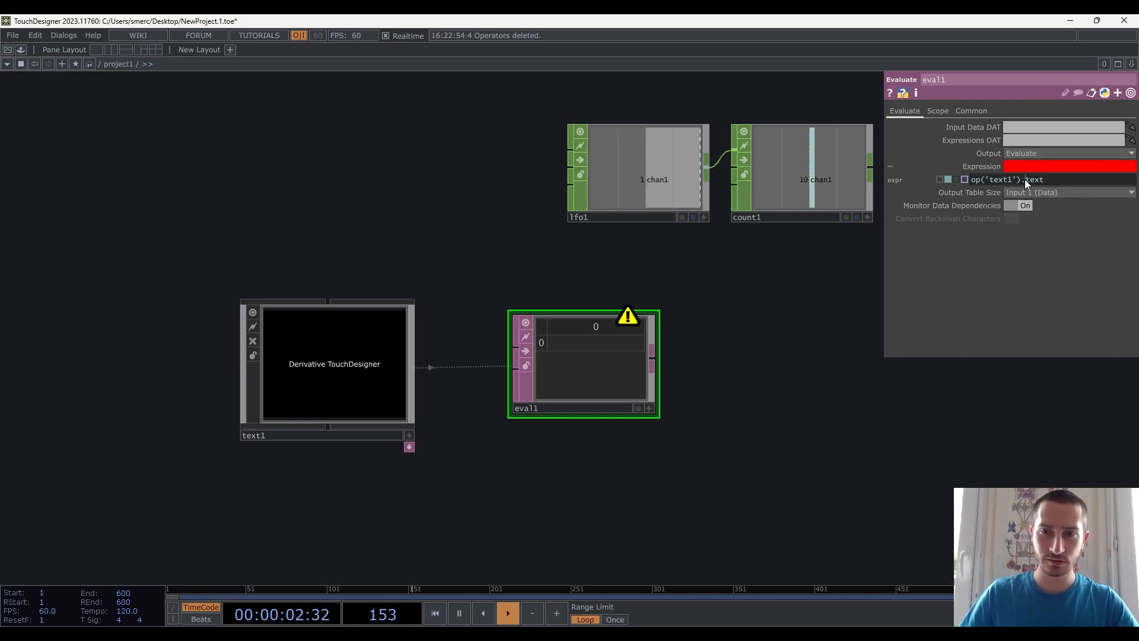
# Correct the Evaluate DAT's expression to op('text1').par.text so that it reads the Text COMP's Text parameter
pyautogui.write('par.')
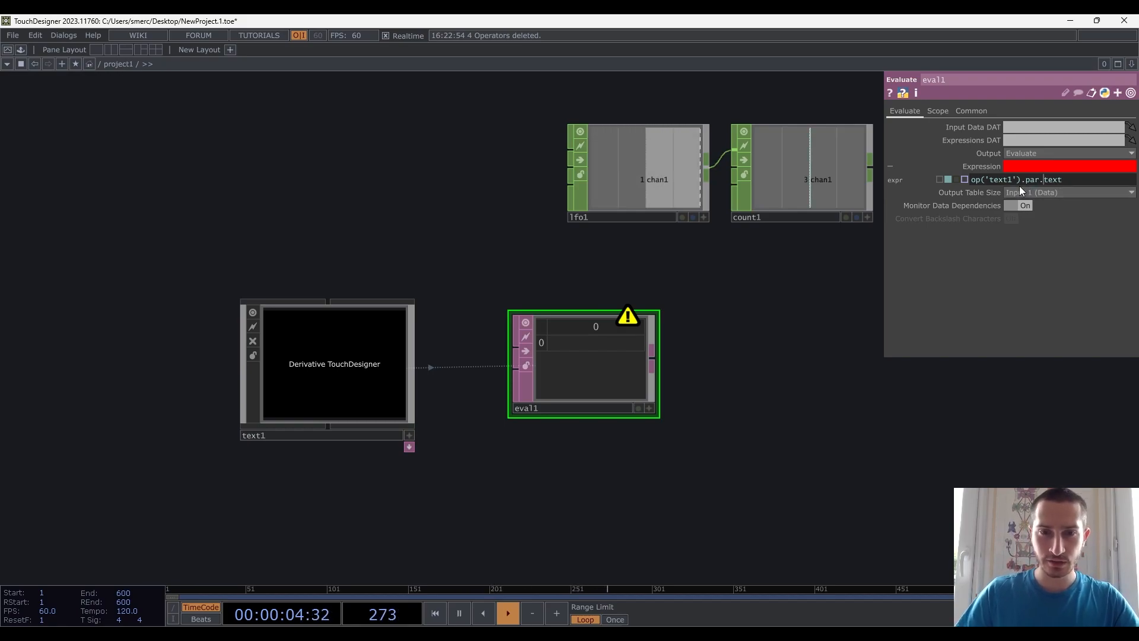
pyautogui.press('Return')
pyautogui.scroll(5, 586, 343)
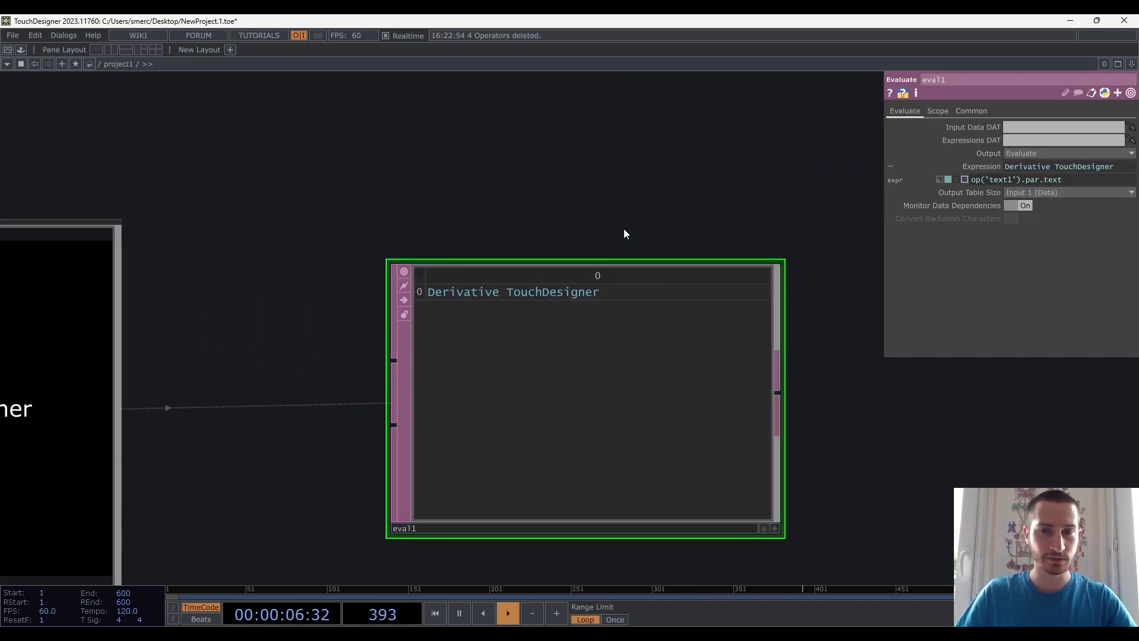
pyautogui.moveTo(625, 230); pyautogui.dragTo(688, 246)
pyautogui.scroll(-1, 688, 245)
pyautogui.scroll(-2, 688, 245)
# Examine the scripting name of the Text COMP's Text parameter and compare it with the Evaluate DAT's expression and output
pyautogui.click(364, 304)
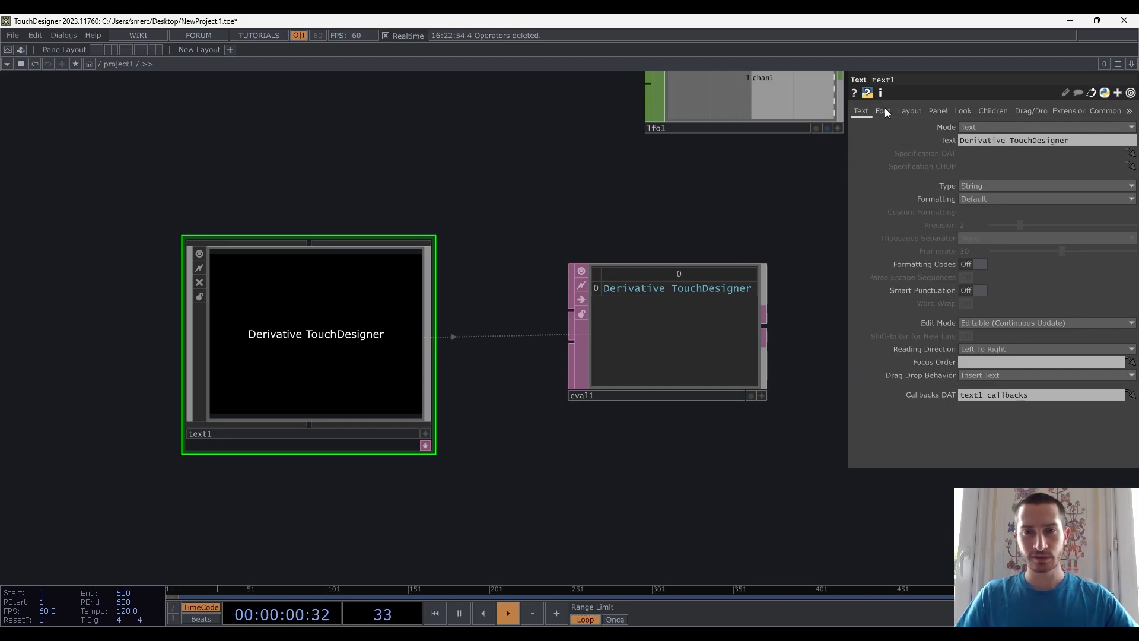
pyautogui.click(947, 141)
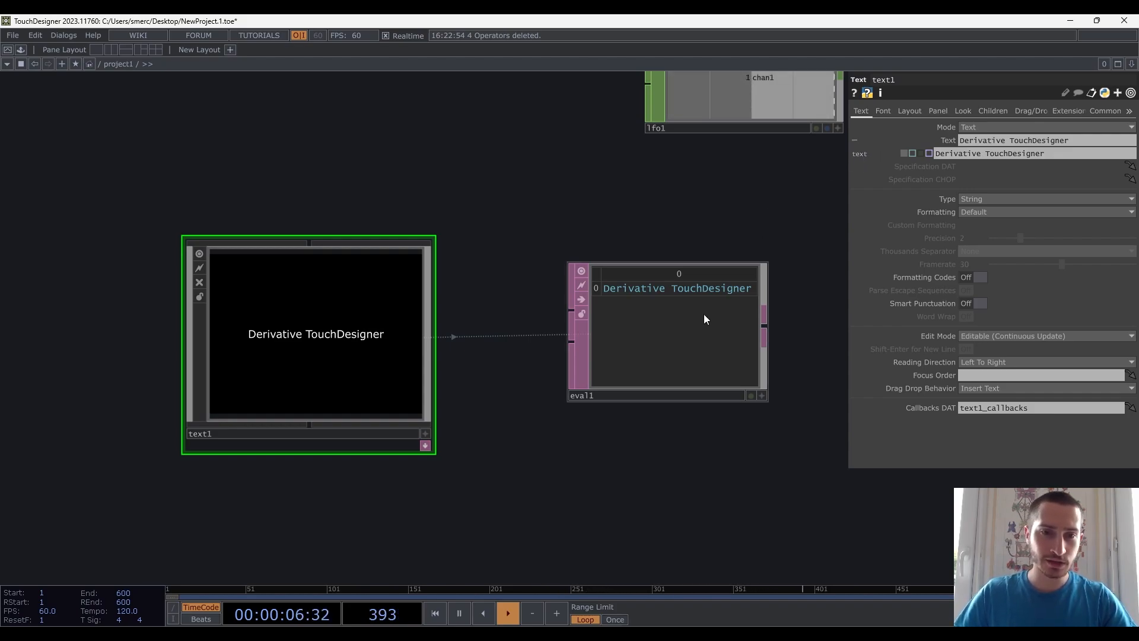
pyautogui.click(667, 336)
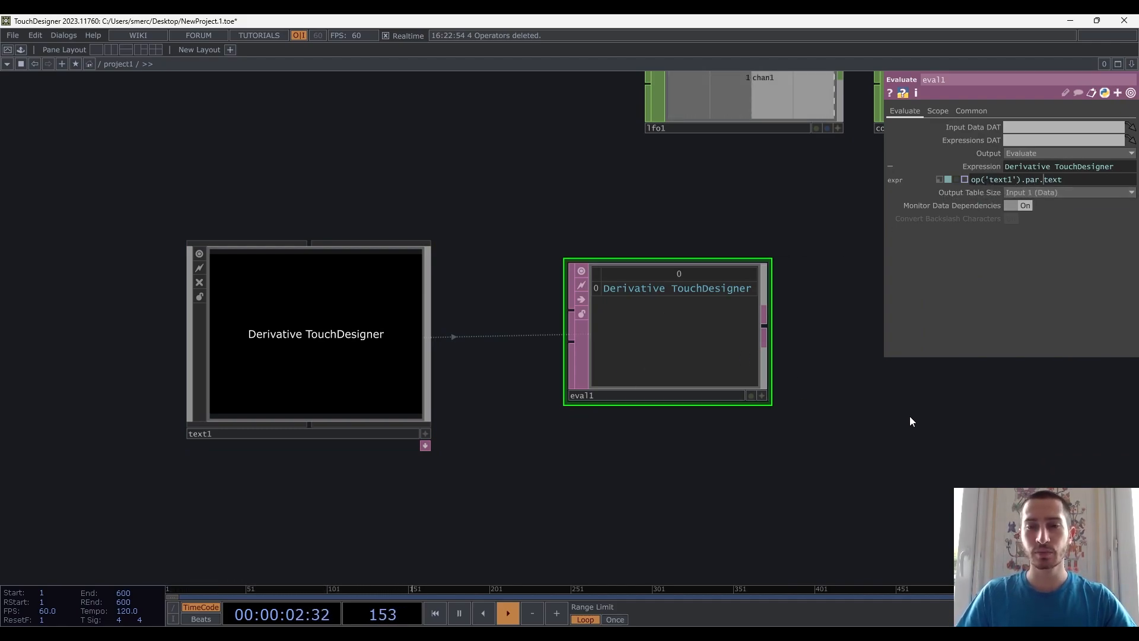
pyautogui.scroll(5, 635, 333)
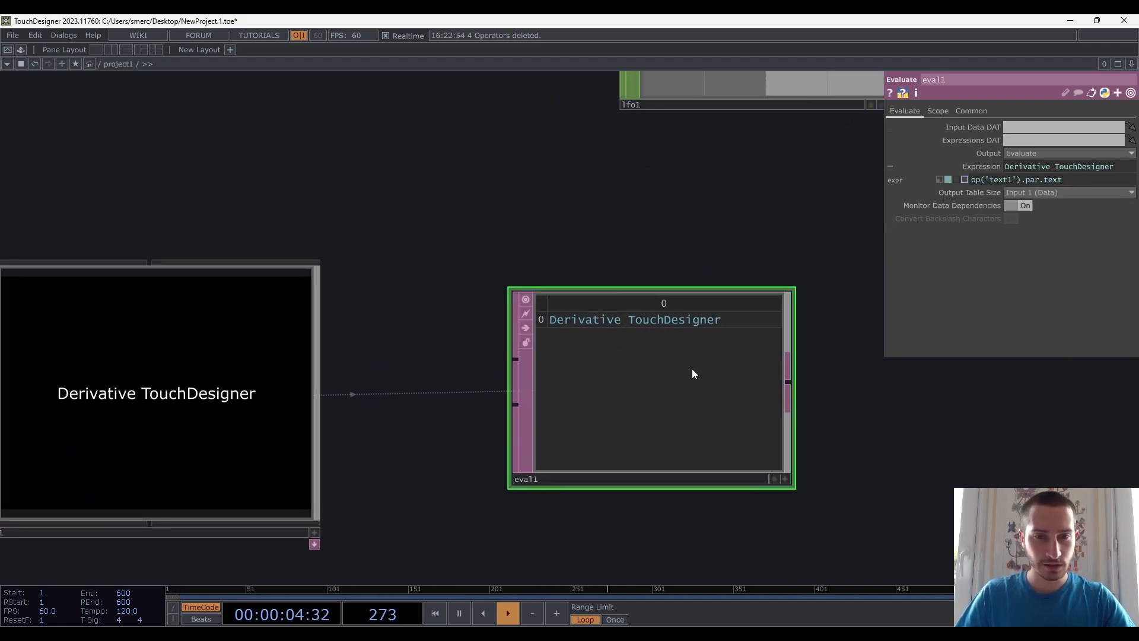
pyautogui.moveTo(692, 374); pyautogui.dragTo(641, 372)
pyautogui.press('h')
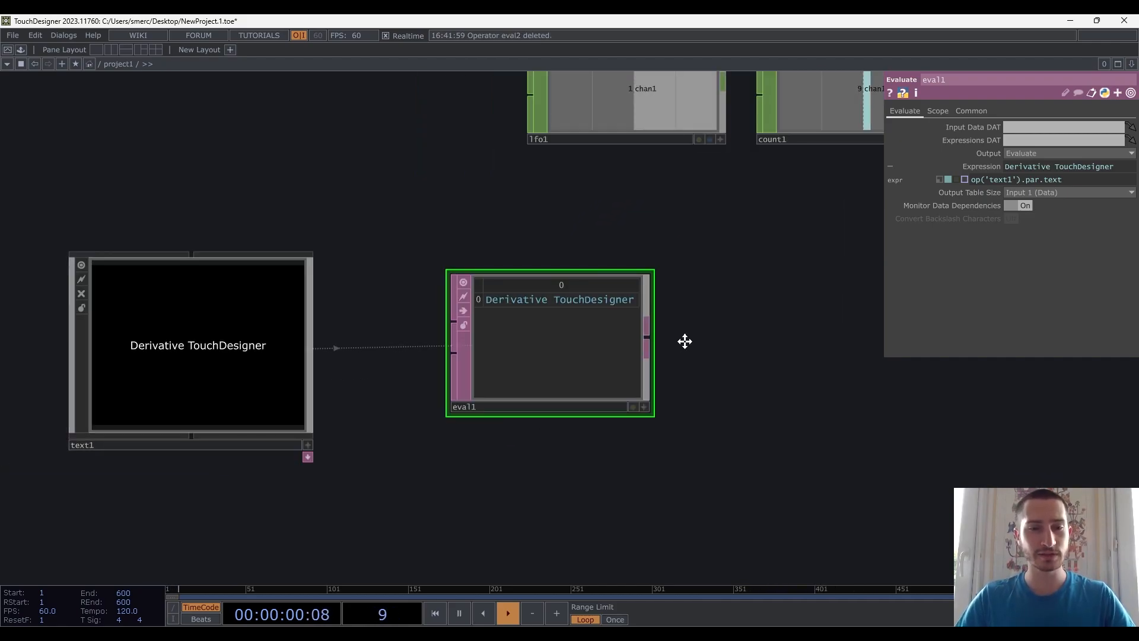
# Add a second Evaluate DAT on the output side of the first one, in line with it and leaving a gap between them
pyautogui.moveTo(684, 339); pyautogui.dragTo(623, 359)
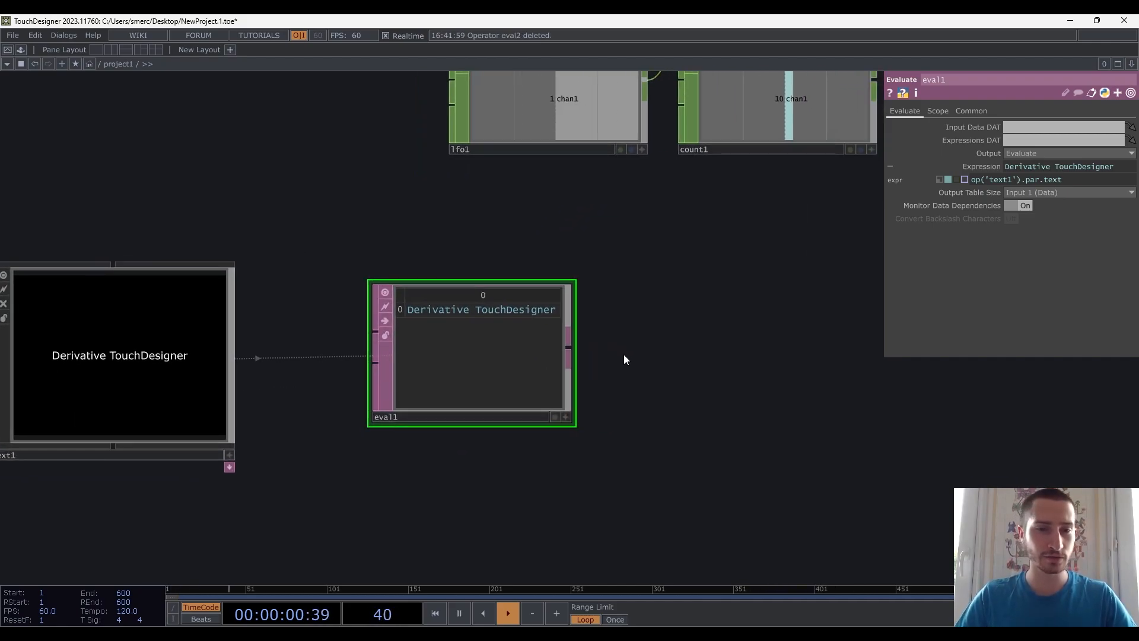
pyautogui.press('Tab')
pyautogui.write('evalua')
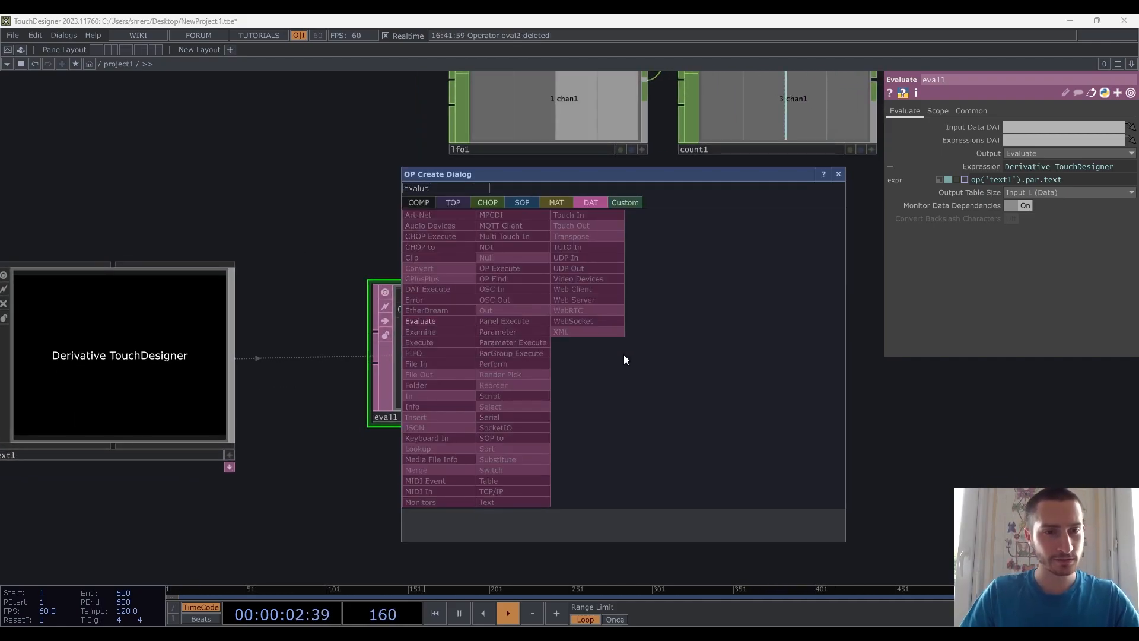
pyautogui.click(447, 323)
pyautogui.click(708, 347)
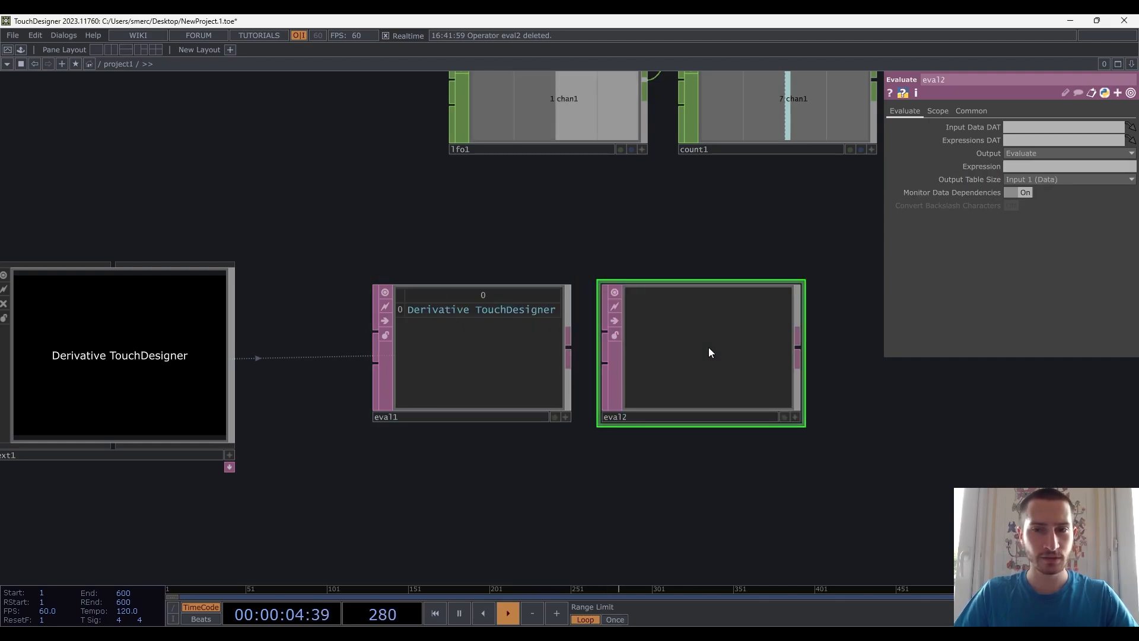
pyautogui.moveTo(708, 347); pyautogui.dragTo(738, 348)
# Reference the first Evaluate DAT in the second one's Expression parameter as op('eval1')
pyautogui.click(511, 329)
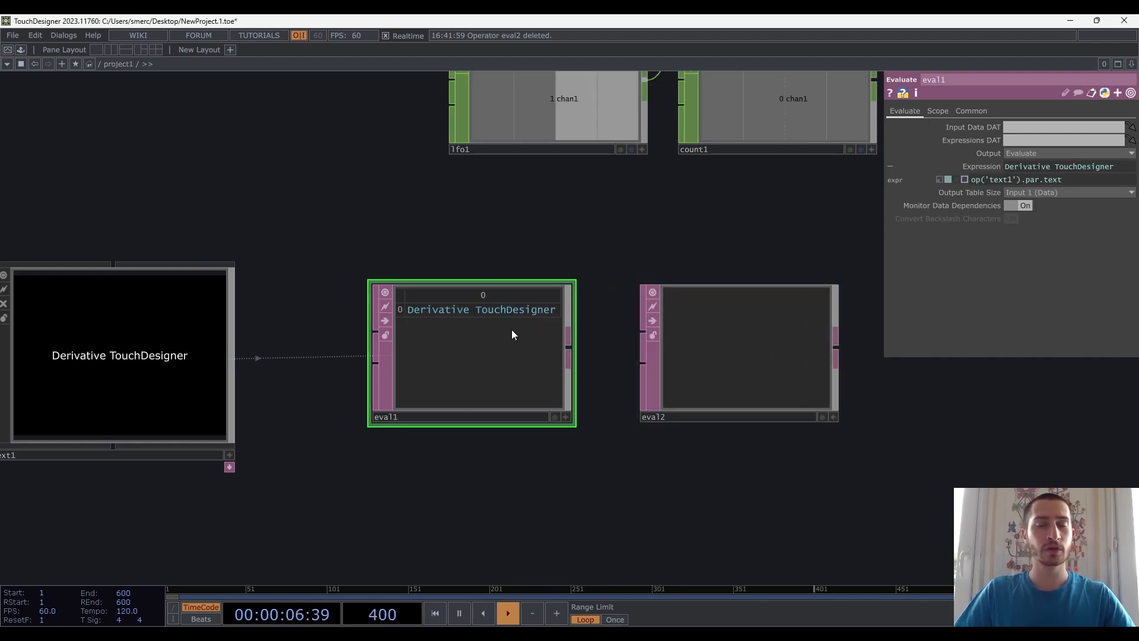
pyautogui.moveTo(991, 177)
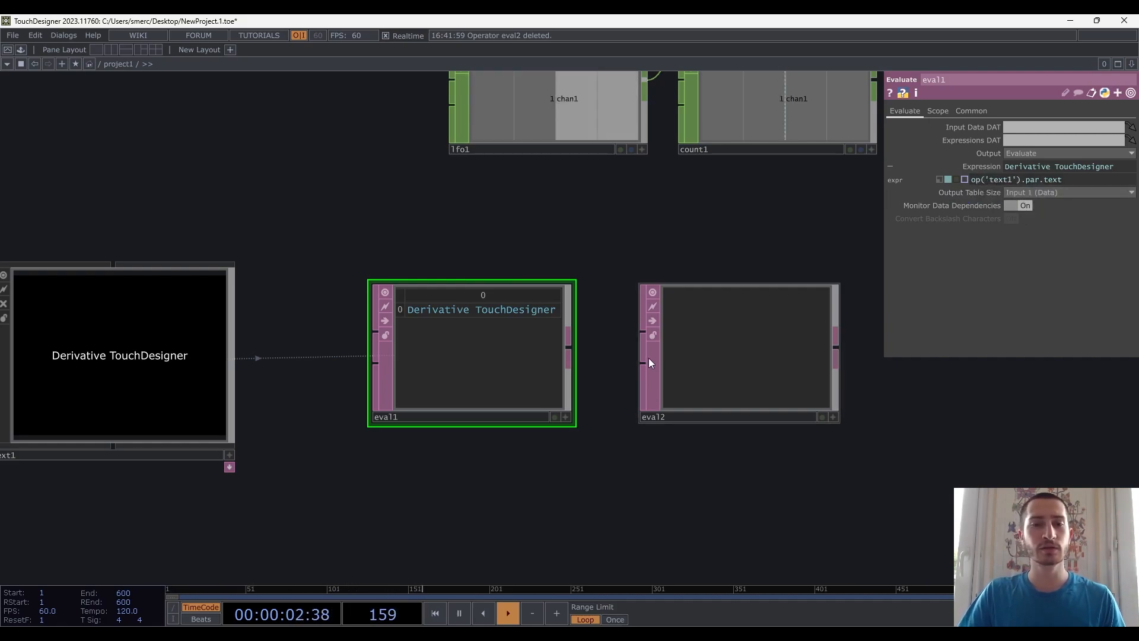
pyautogui.click(753, 344)
pyautogui.moveTo(473, 360); pyautogui.dragTo(1031, 168)
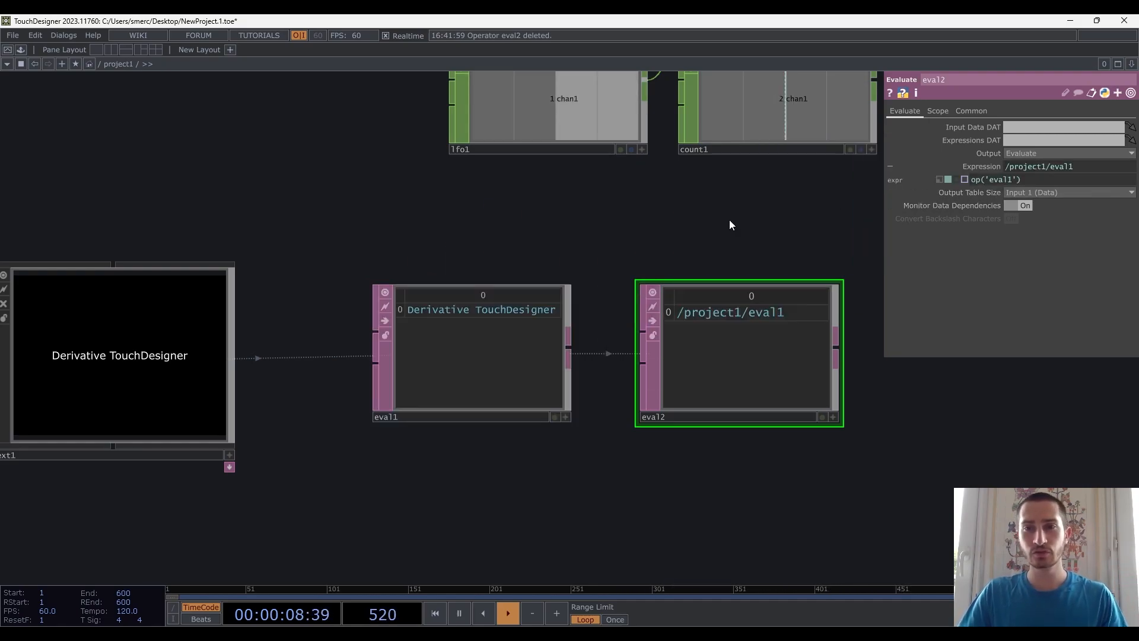
# Extend the second Evaluate DAT's expression to op('eval1').text.replace("", "/") to insert a slash between all characters
pyautogui.click(1034, 177)
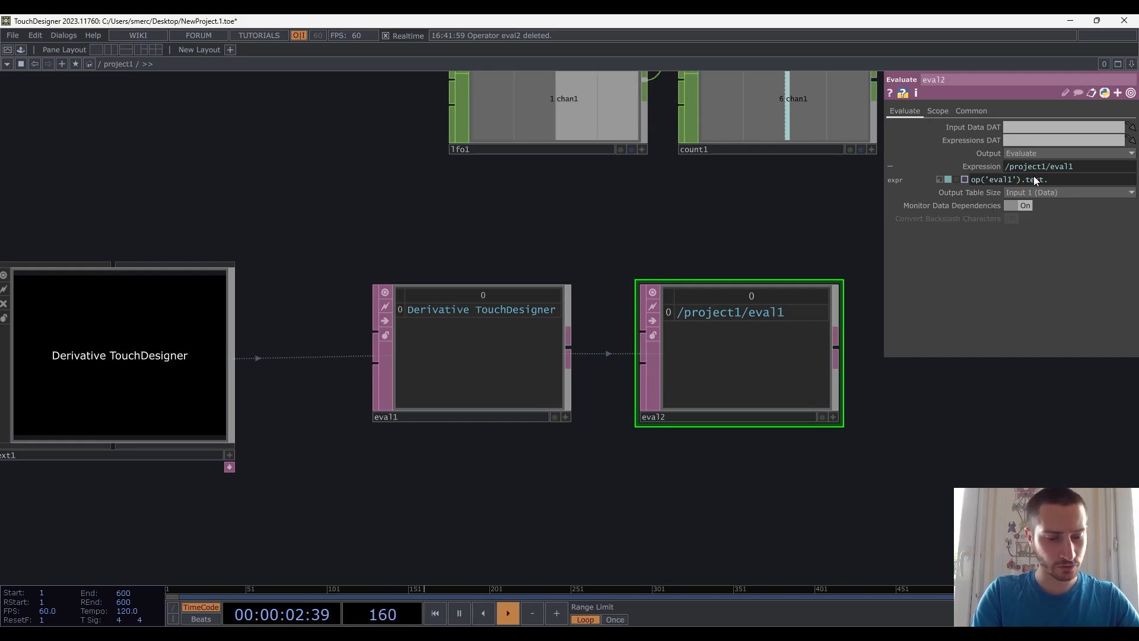
pyautogui.write('ace')
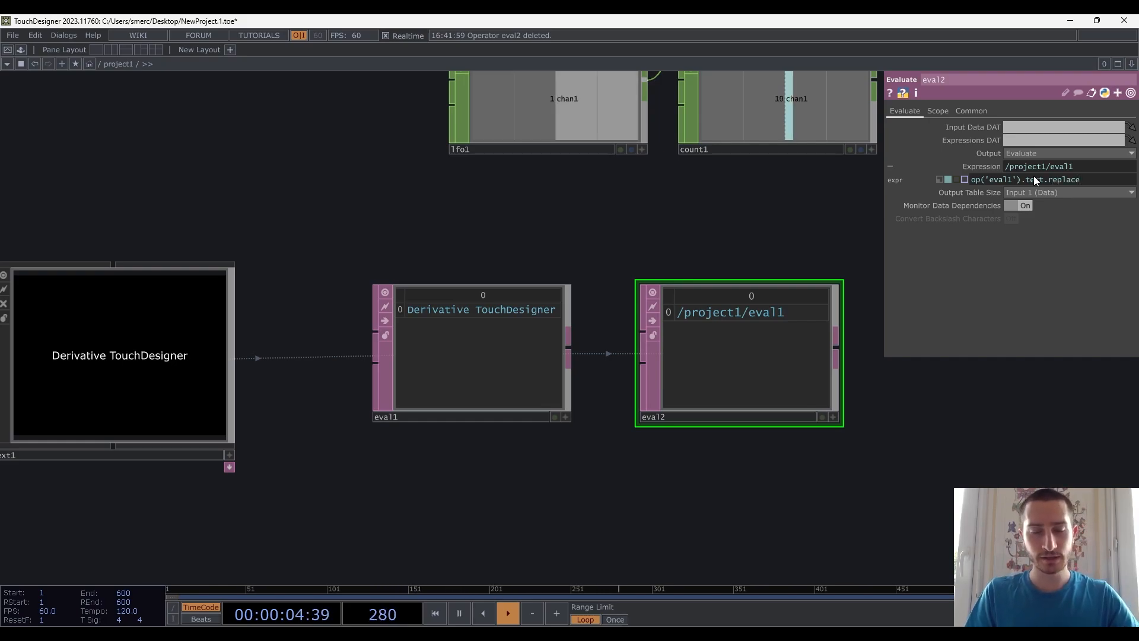
pyautogui.write('()')
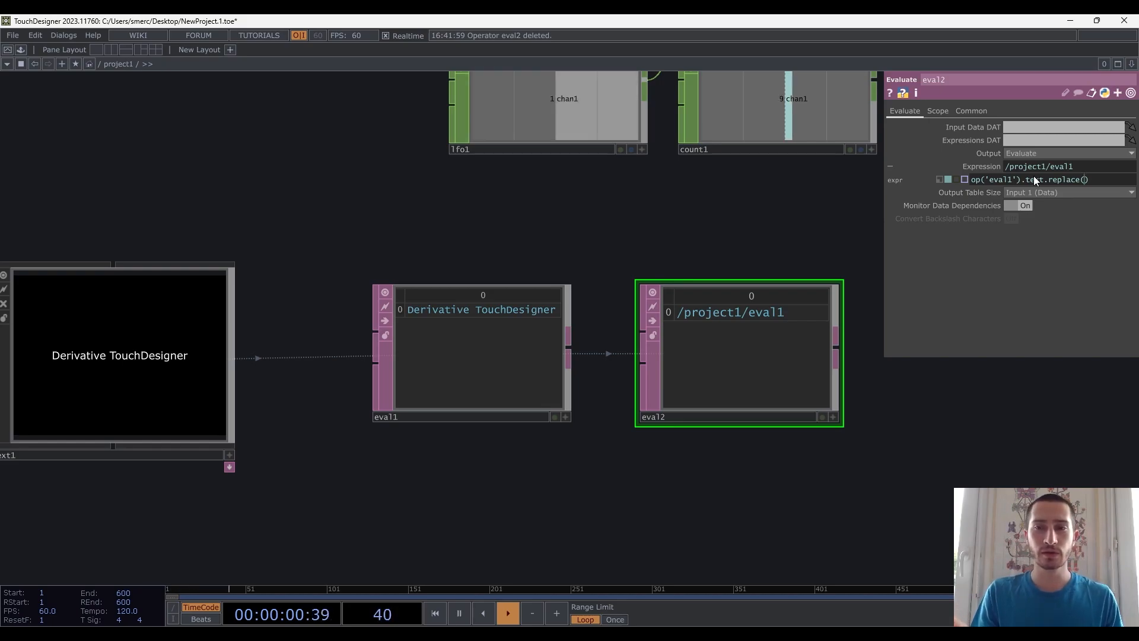
pyautogui.write('""')
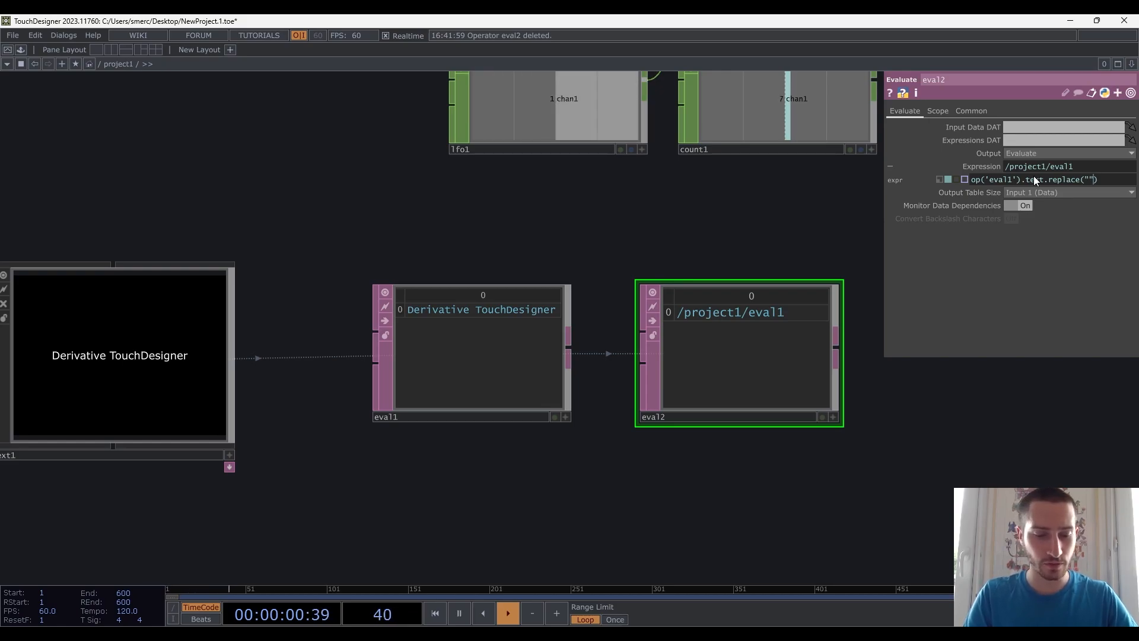
pyautogui.write(', ')
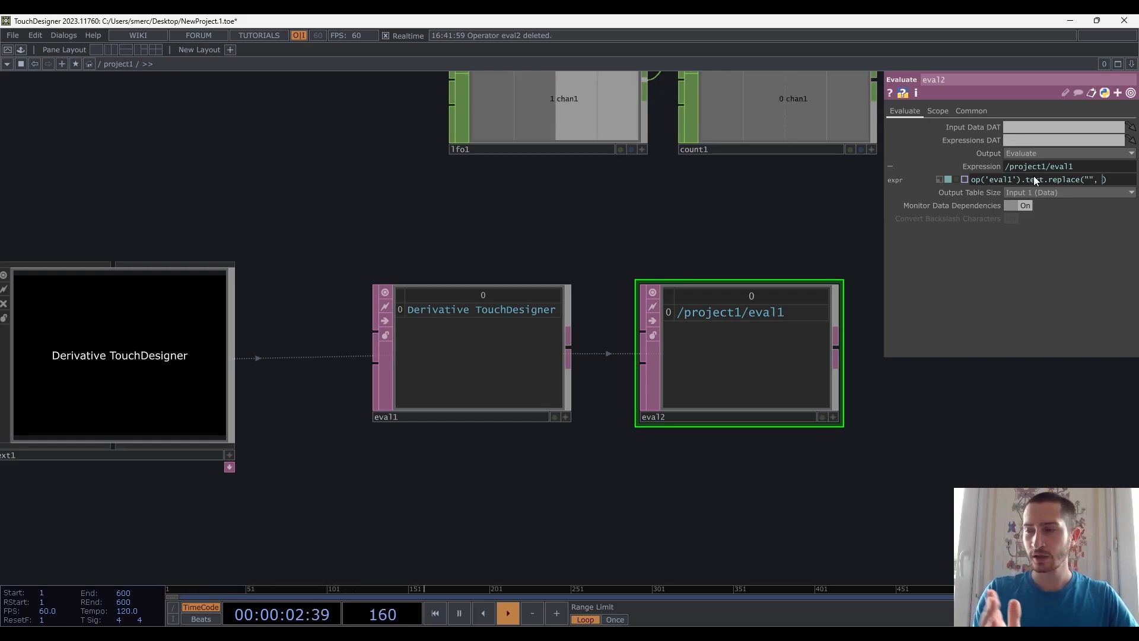
pyautogui.write('"/"')
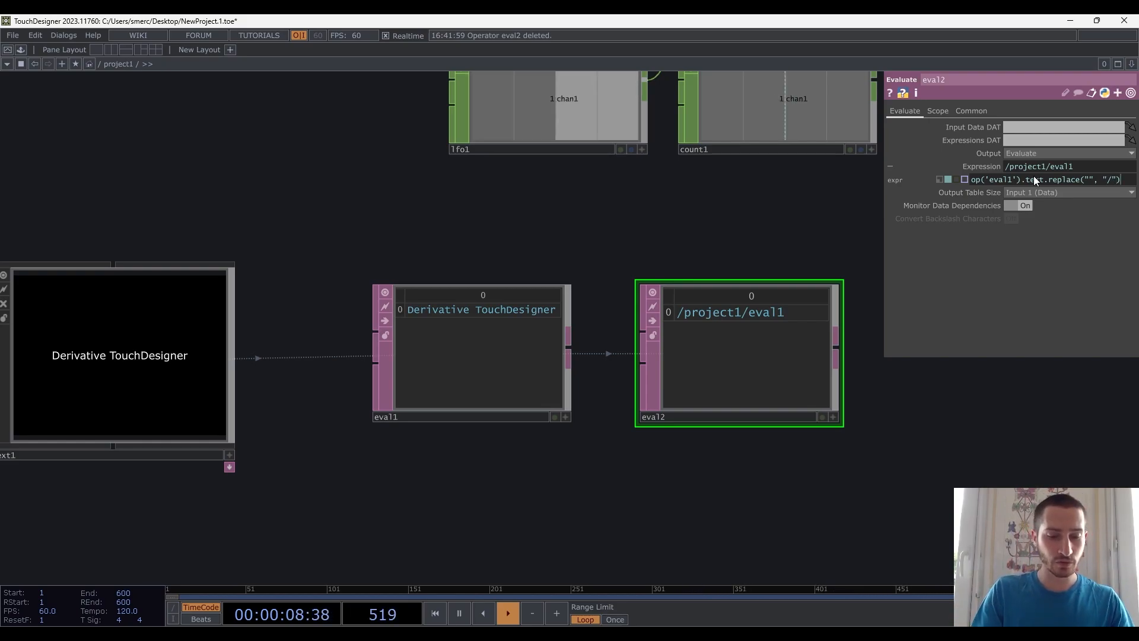
# Append the slice [1:-1] to the second Evaluate DAT's expression, apply it and check the slash-separated output
pyautogui.write('[]')
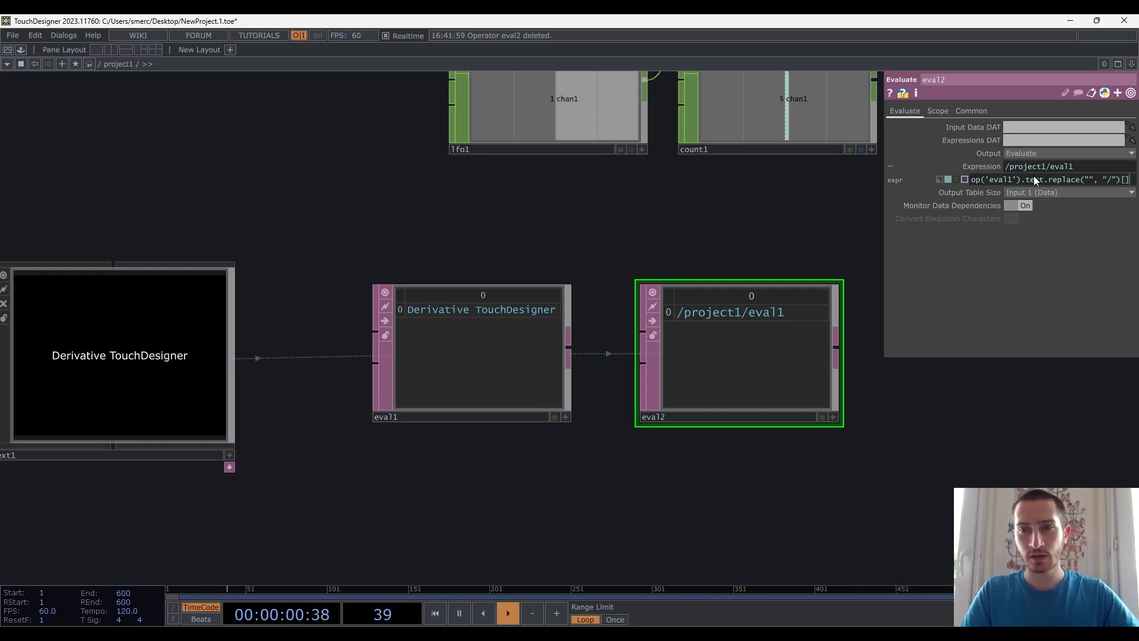
pyautogui.write('1')
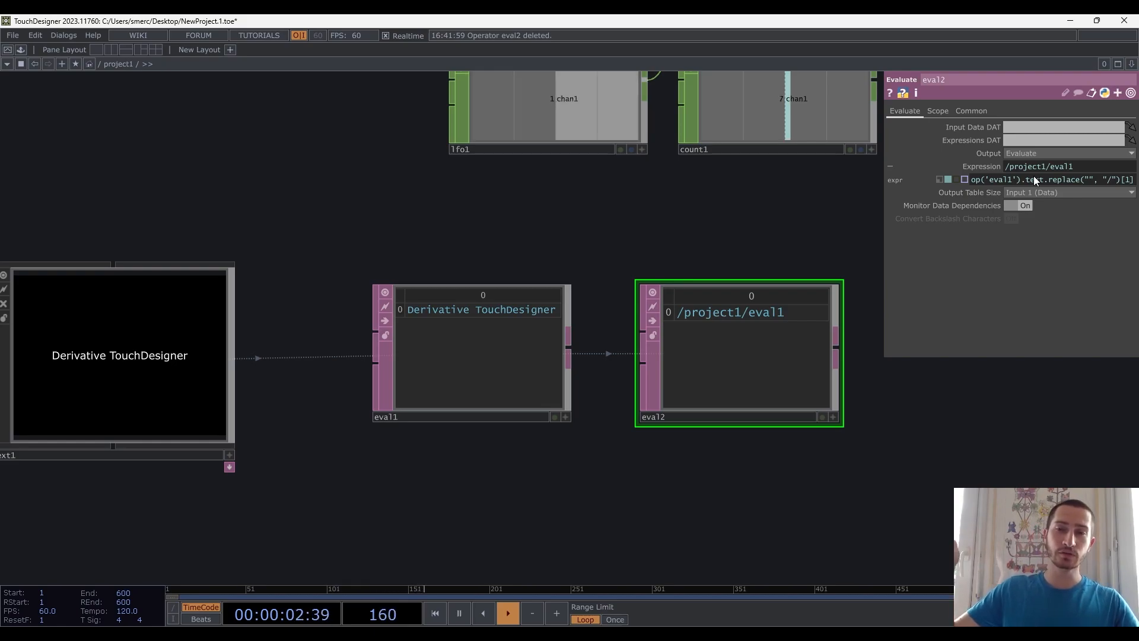
pyautogui.write(':-1')
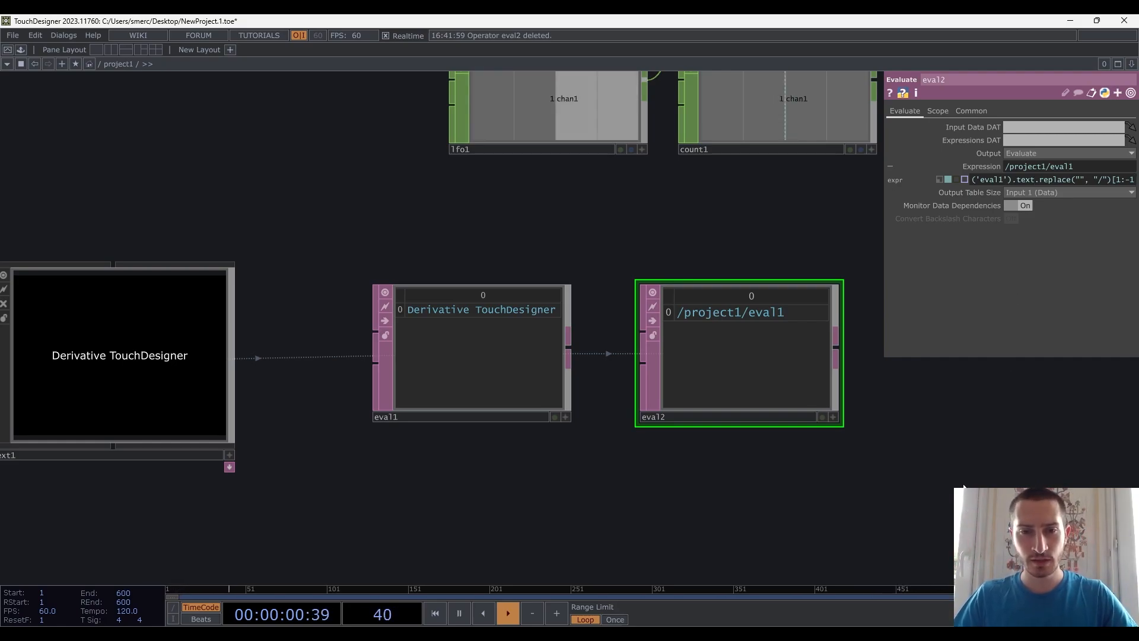
pyautogui.press('Return')
pyautogui.scroll(3, 763, 353)
pyautogui.moveTo(741, 208); pyautogui.dragTo(628, 215)
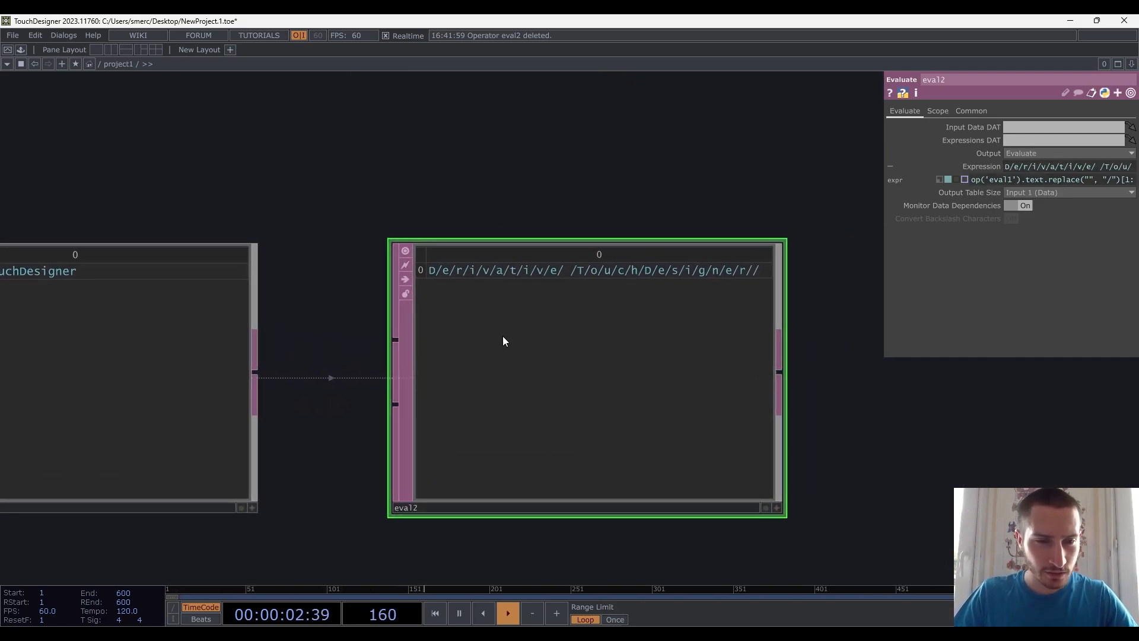
pyautogui.scroll(-3, 484, 317)
pyautogui.scroll(-5, 486, 320)
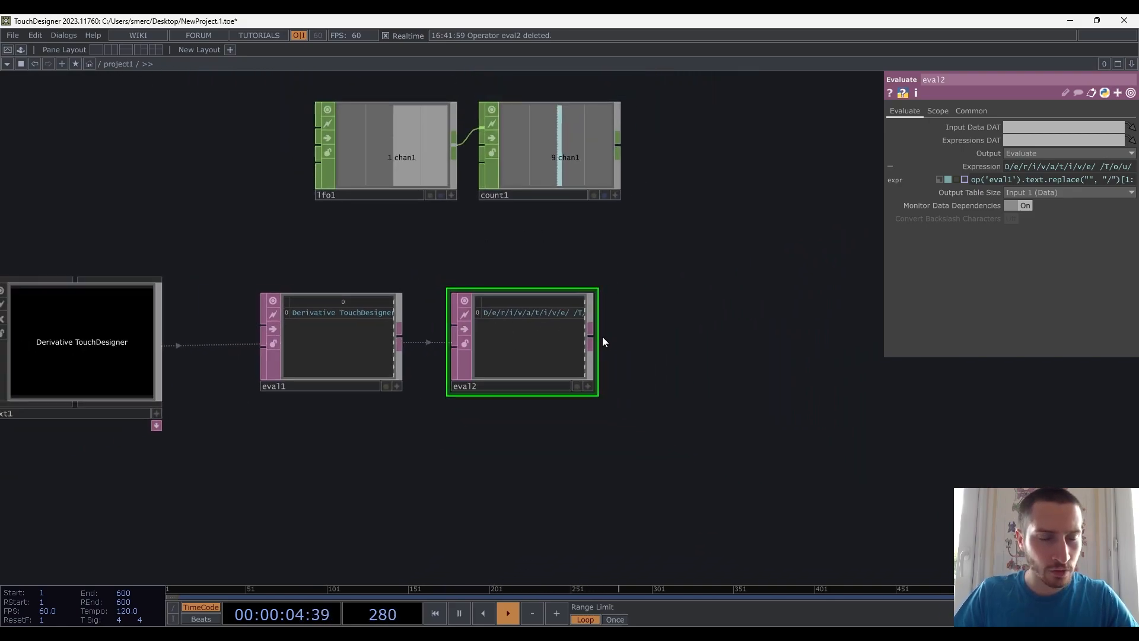
# Add a Convert DAT wired to the output of the second Evaluate DAT and place it directly beside it
pyautogui.scroll(3, 464, 315)
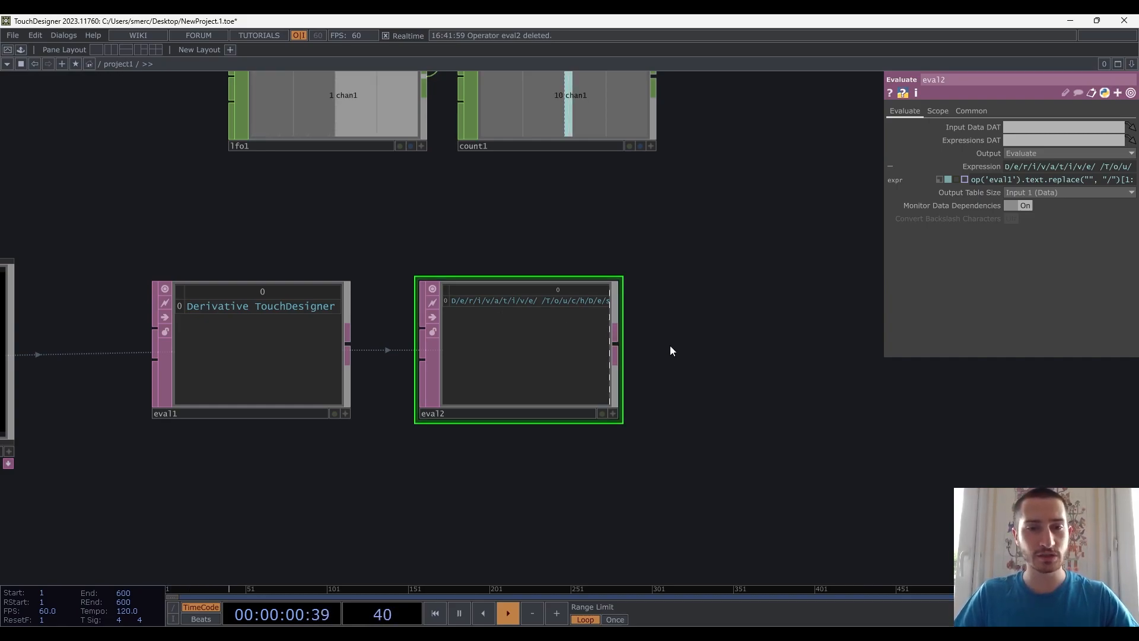
pyautogui.moveTo(651, 343); pyautogui.dragTo(620, 346)
pyautogui.rightClick(588, 345)
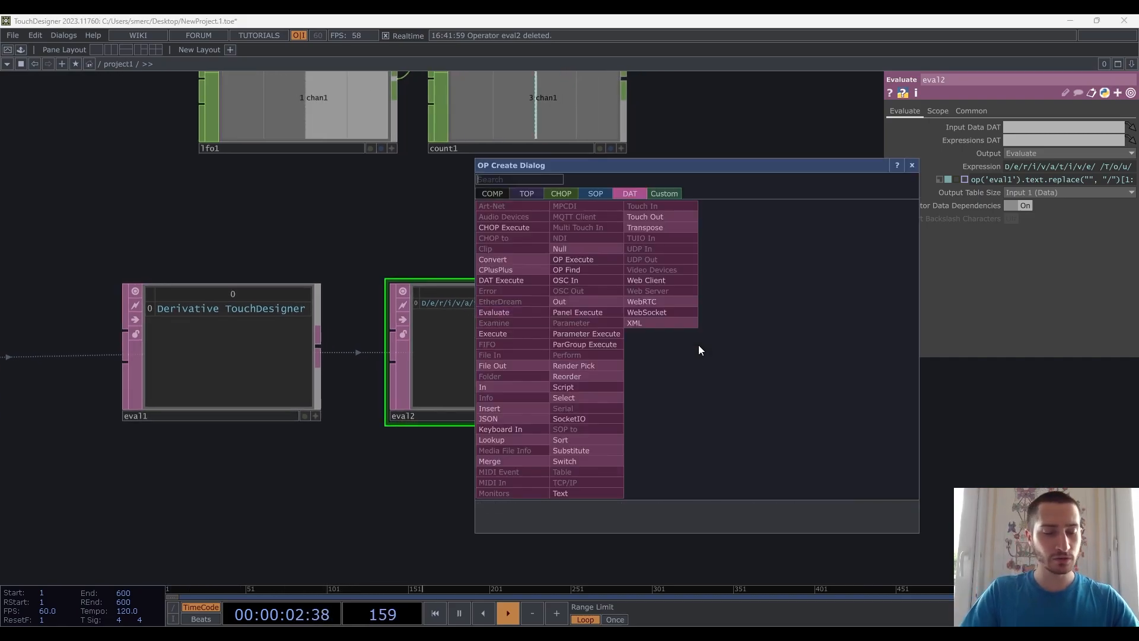
pyautogui.write('convert')
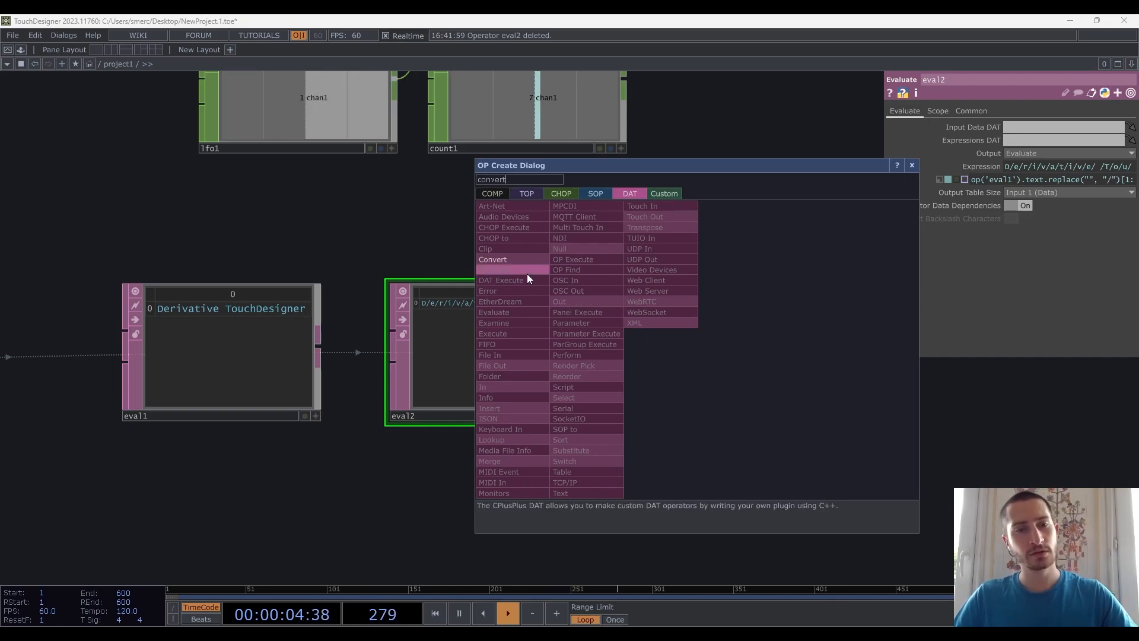
pyautogui.click(522, 262)
pyautogui.click(742, 342)
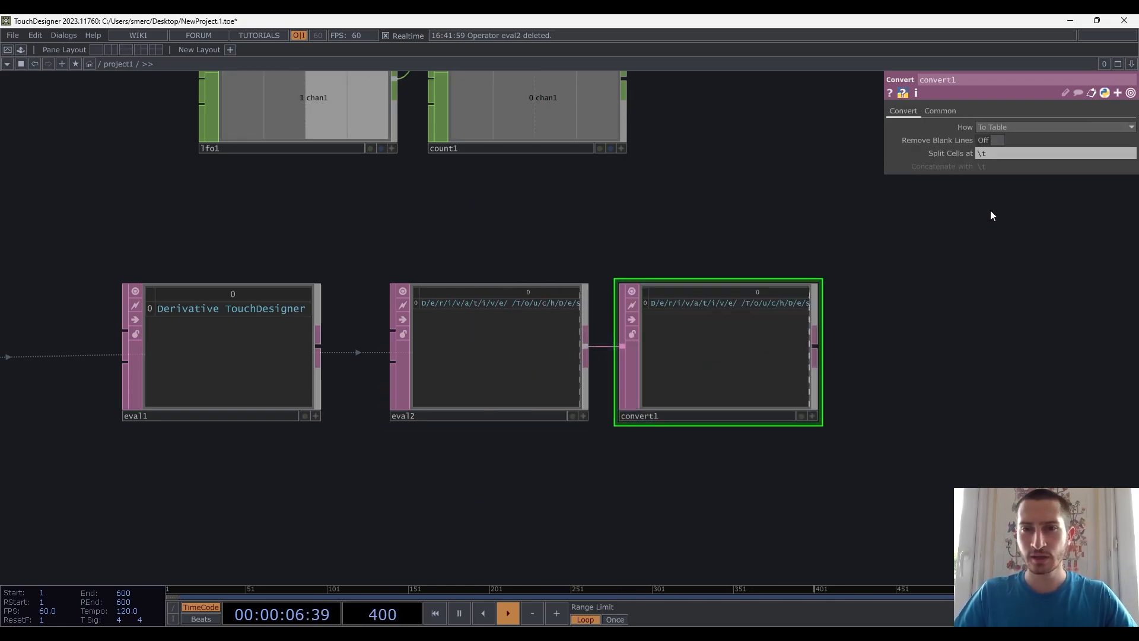
# Set the Convert DAT to split cells at "/" so each letter gets its own table column
pyautogui.write('/')
pyautogui.press('Return')
pyautogui.scroll(4, 695, 305)
pyautogui.scroll(3, 694, 305)
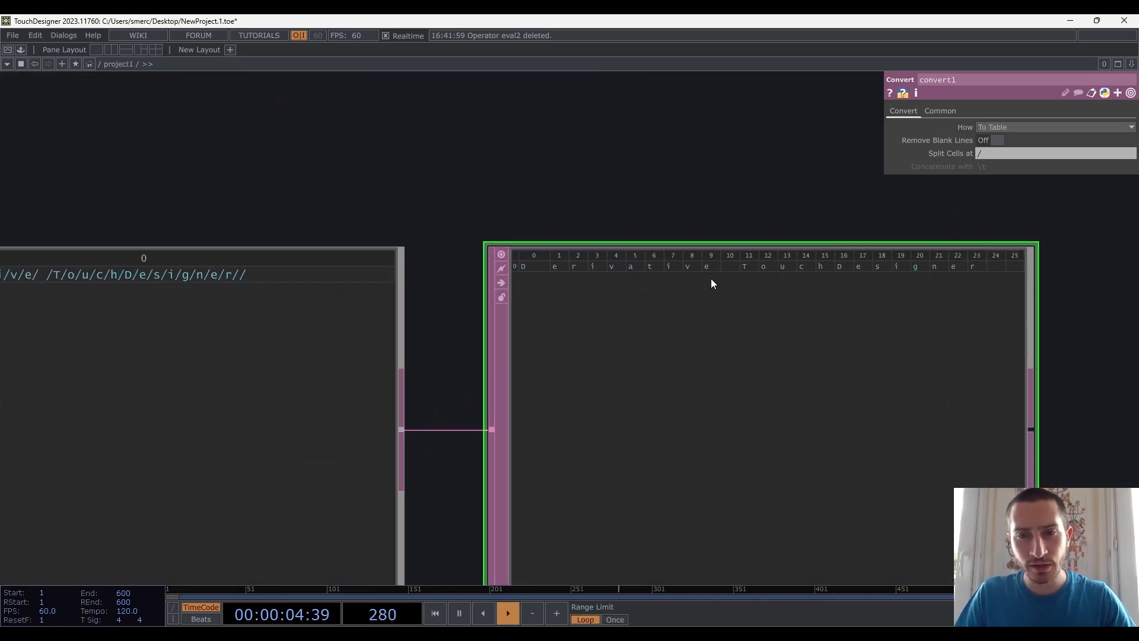
# Examine the last columns of the Convert DAT's table and compare them with the text in the Evaluate DATs
pyautogui.scroll(-2, 1030, 280)
pyautogui.scroll(2, 996, 273)
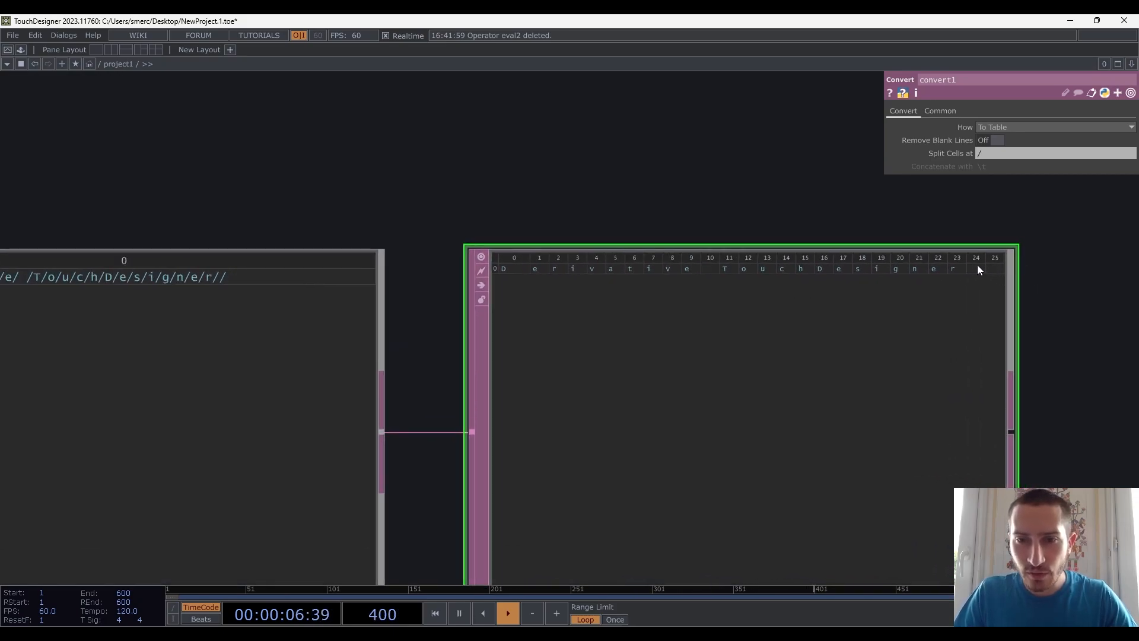
pyautogui.scroll(-2, 999, 263)
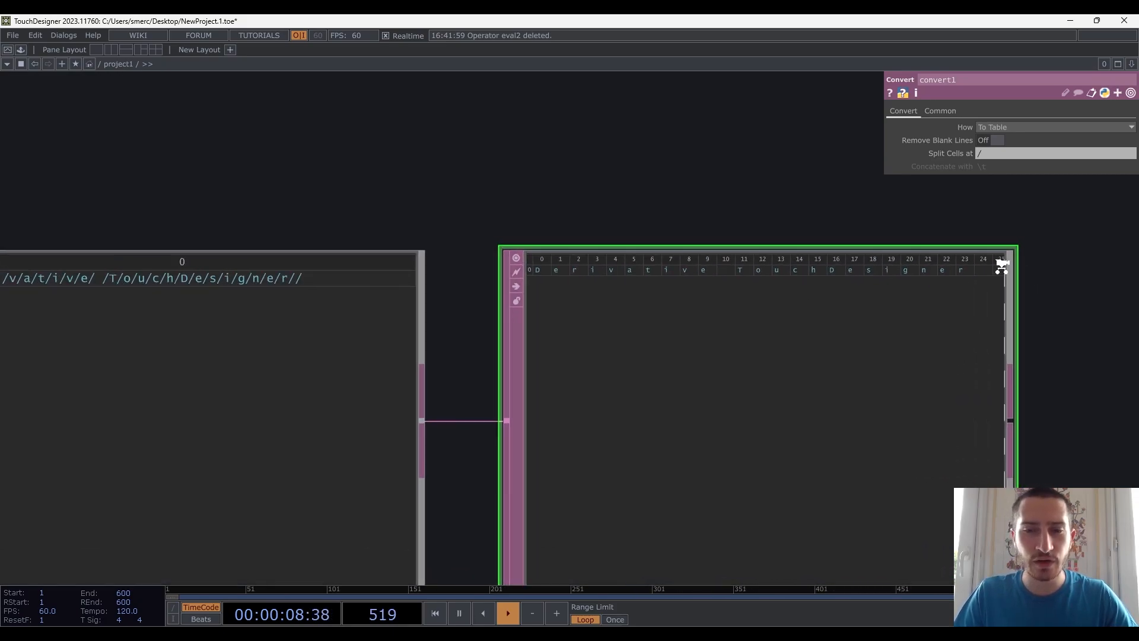
pyautogui.scroll(2, 1003, 267)
pyautogui.scroll(-3, 998, 270)
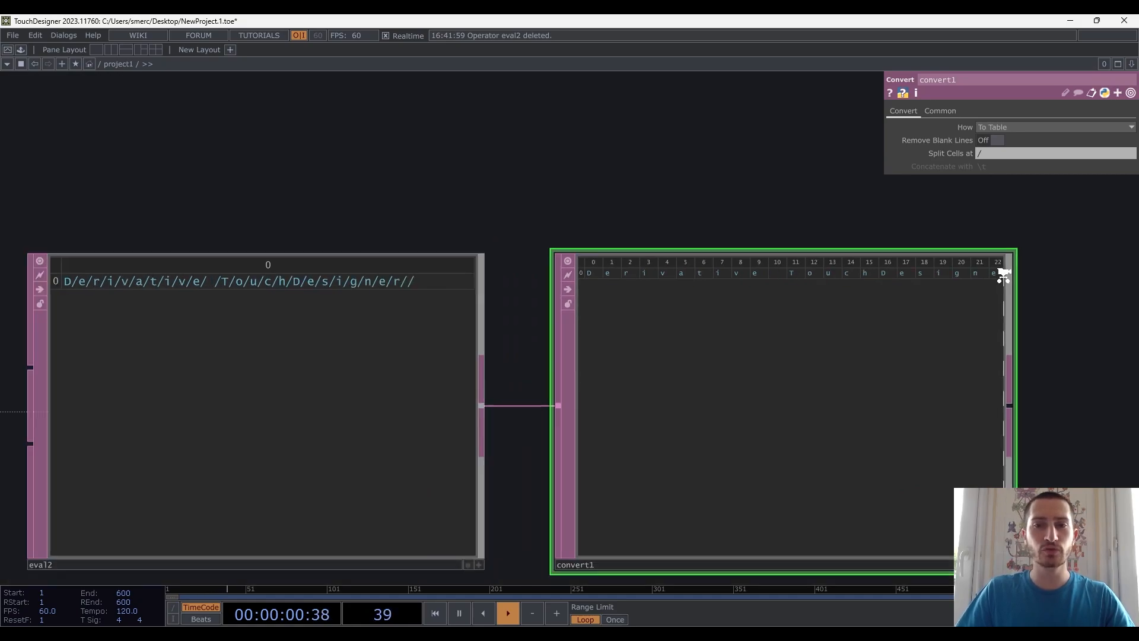
pyautogui.scroll(3, 997, 271)
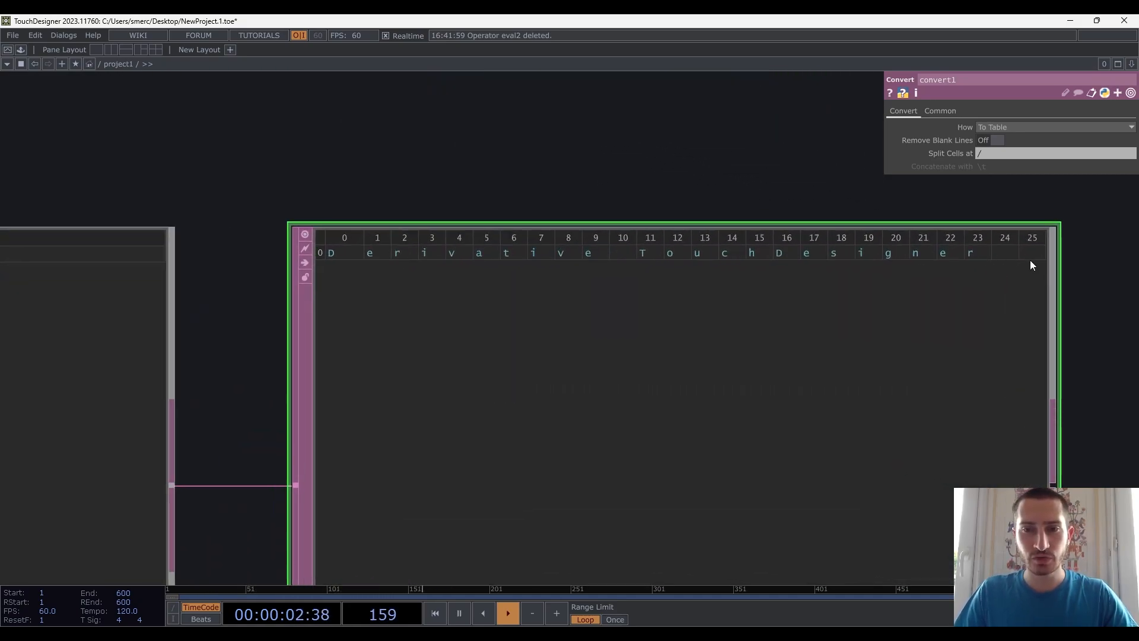
pyautogui.scroll(-4, 1033, 261)
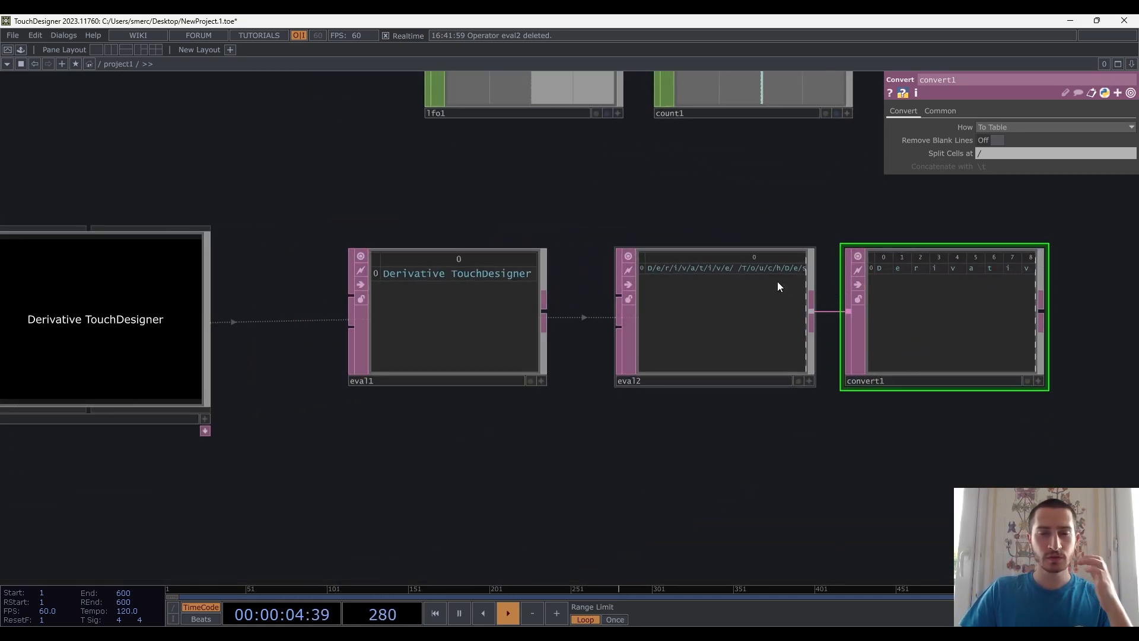
pyautogui.scroll(1, 754, 320)
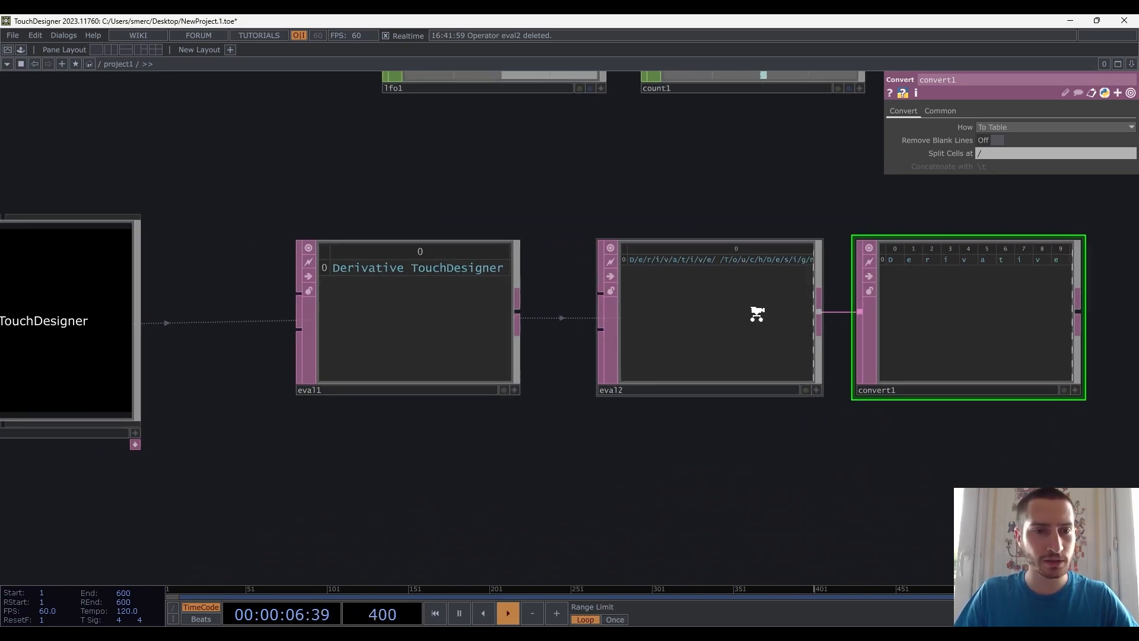
pyautogui.scroll(1, 757, 315)
pyautogui.click(393, 250)
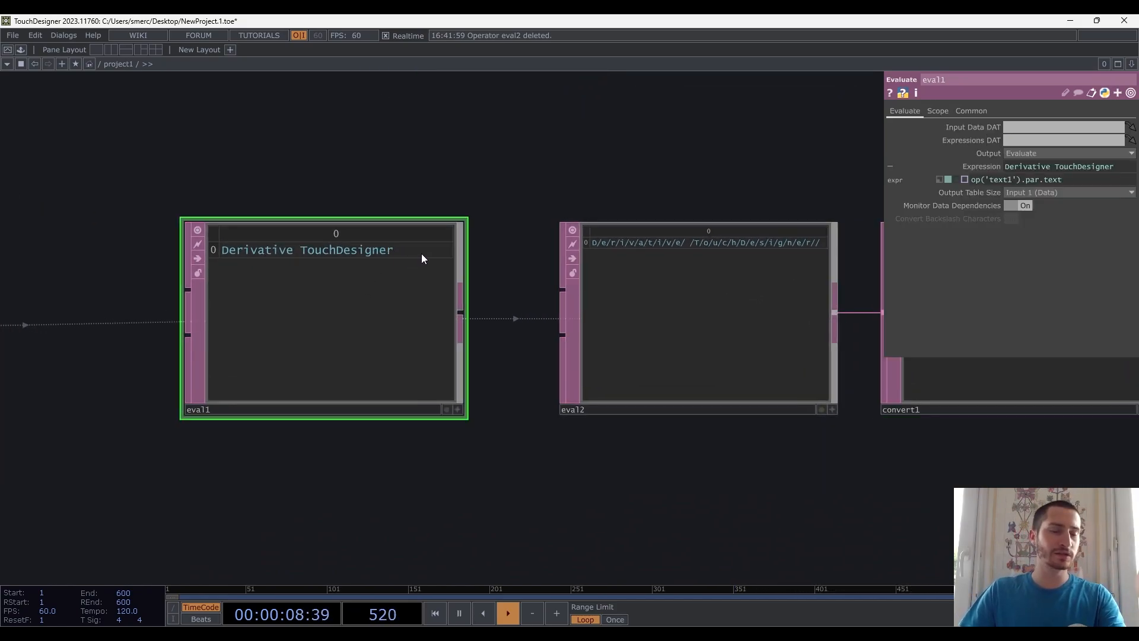
pyautogui.scroll(-2, 409, 264)
pyautogui.scroll(2, 595, 305)
# Widen the parameter area and change the slice in the second Evaluate DAT's expression to [1:-4], and finally to [1:-5]
pyautogui.click(676, 297)
pyautogui.scroll(3, 696, 261)
pyautogui.scroll(-2, 599, 287)
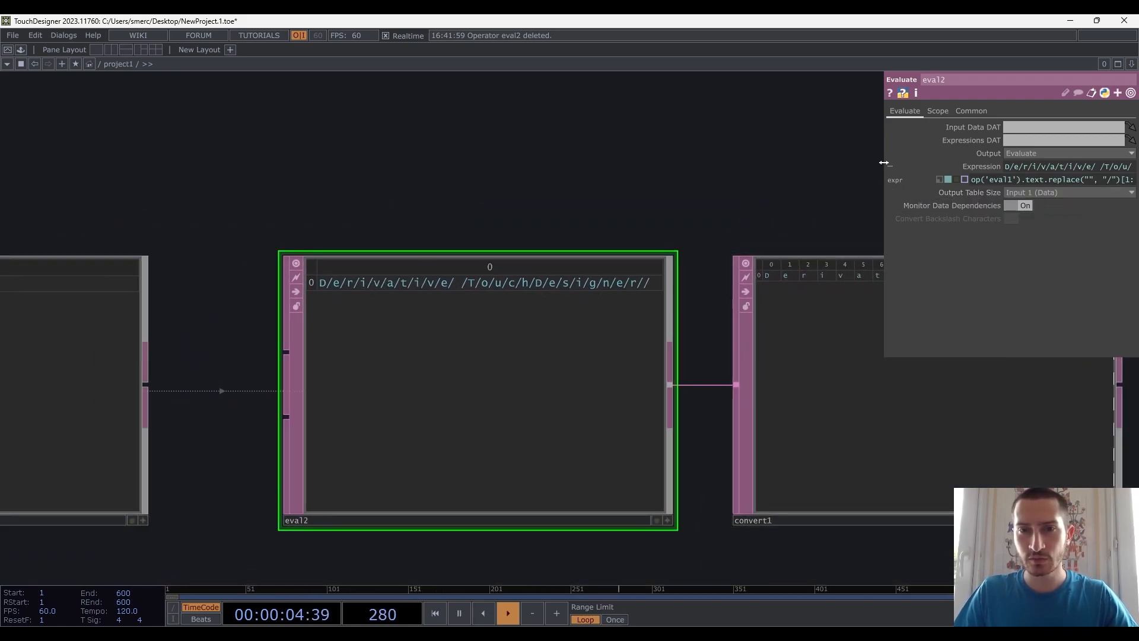
pyautogui.moveTo(883, 162); pyautogui.dragTo(771, 164)
pyautogui.doubleClick(1028, 179)
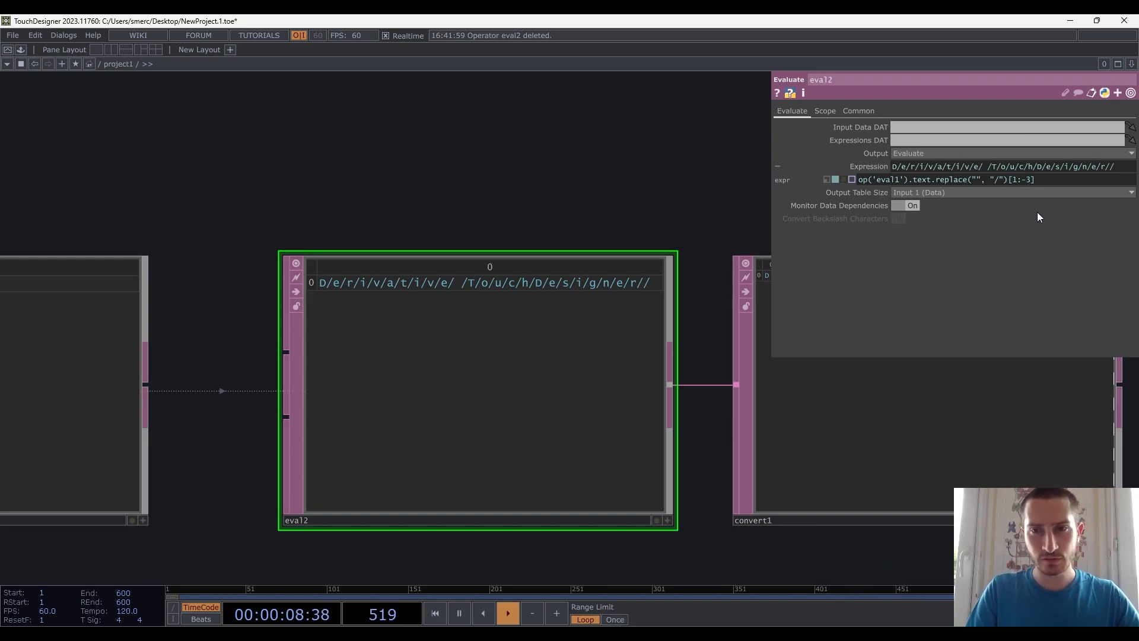
pyautogui.click(707, 170)
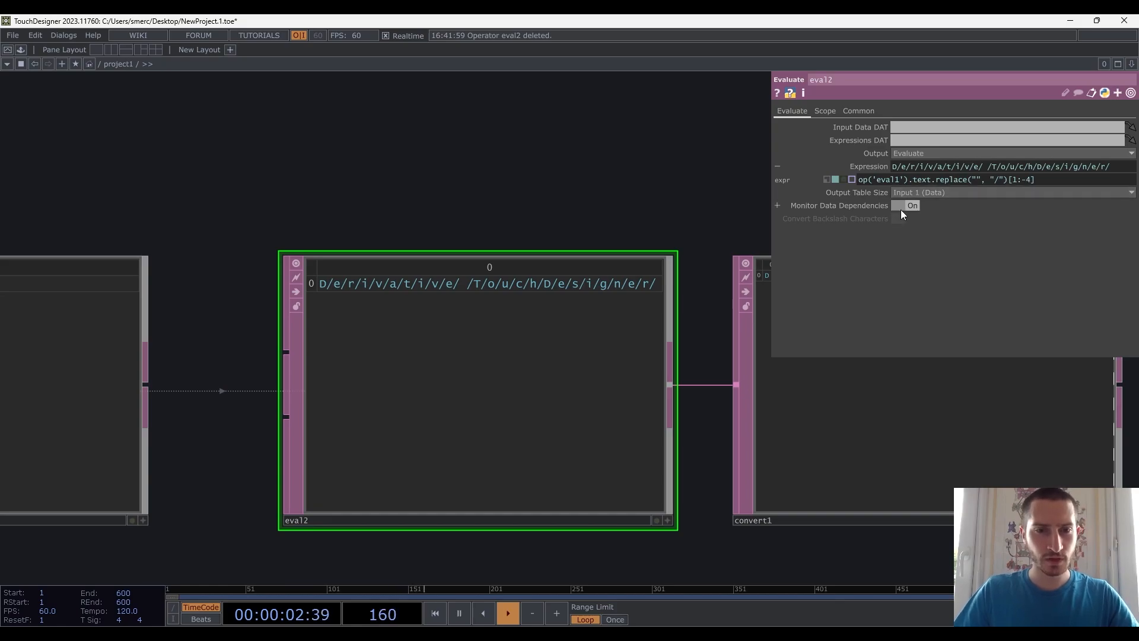
pyautogui.click(689, 204)
pyautogui.click(1030, 179)
pyautogui.write('5')
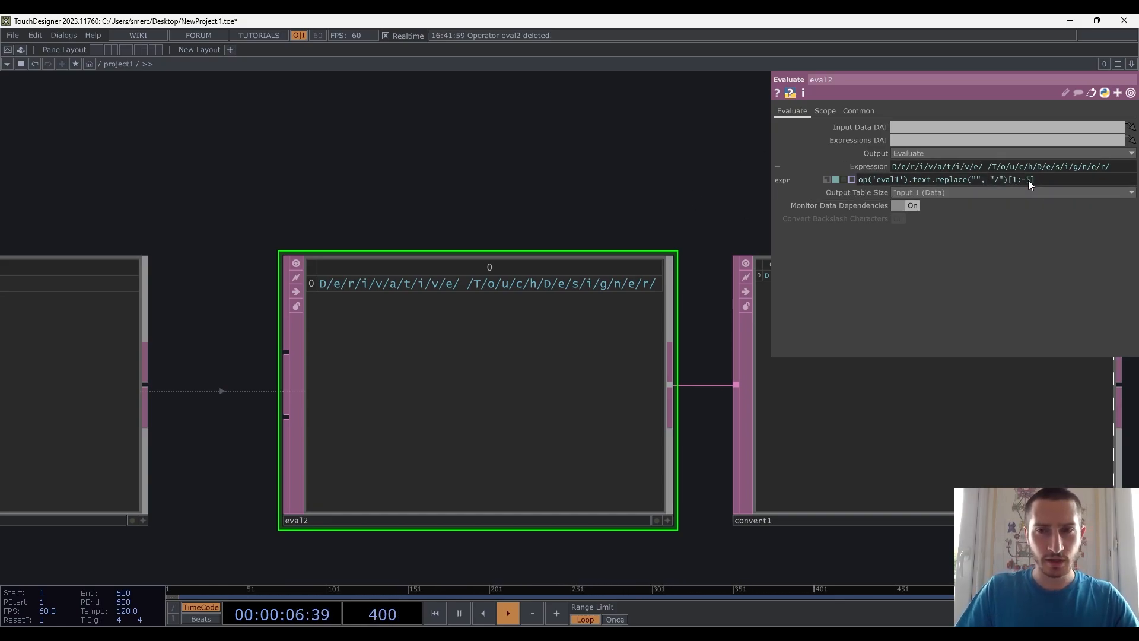
pyautogui.click(608, 151)
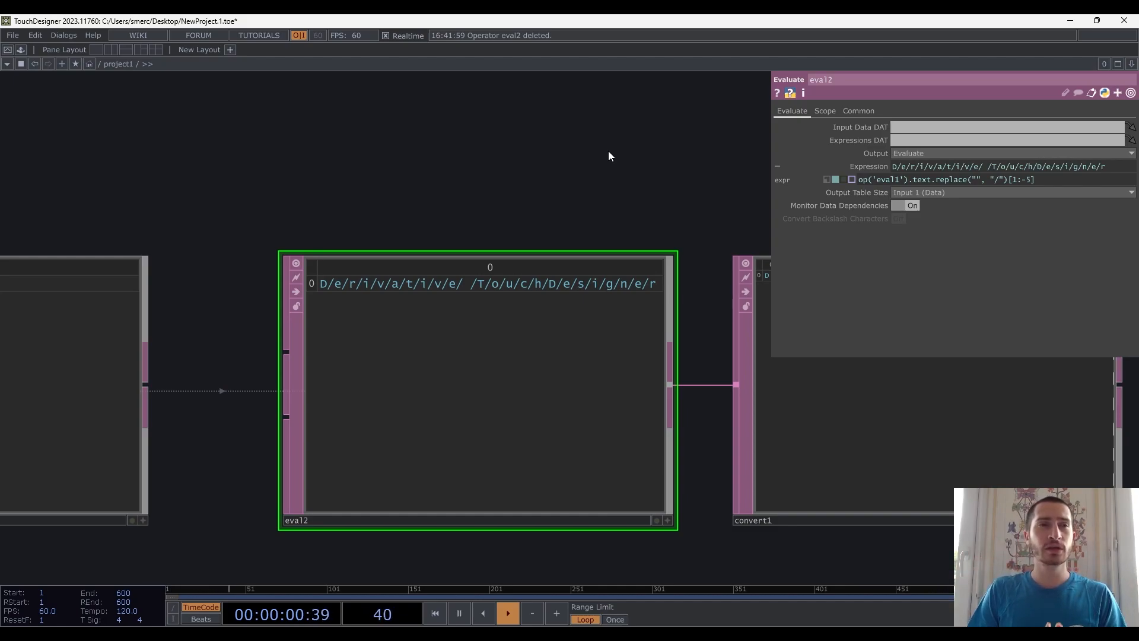
# Review the outputs of both Evaluate DATs and the Convert DAT's table after the slice change
pyautogui.scroll(-4, 611, 151)
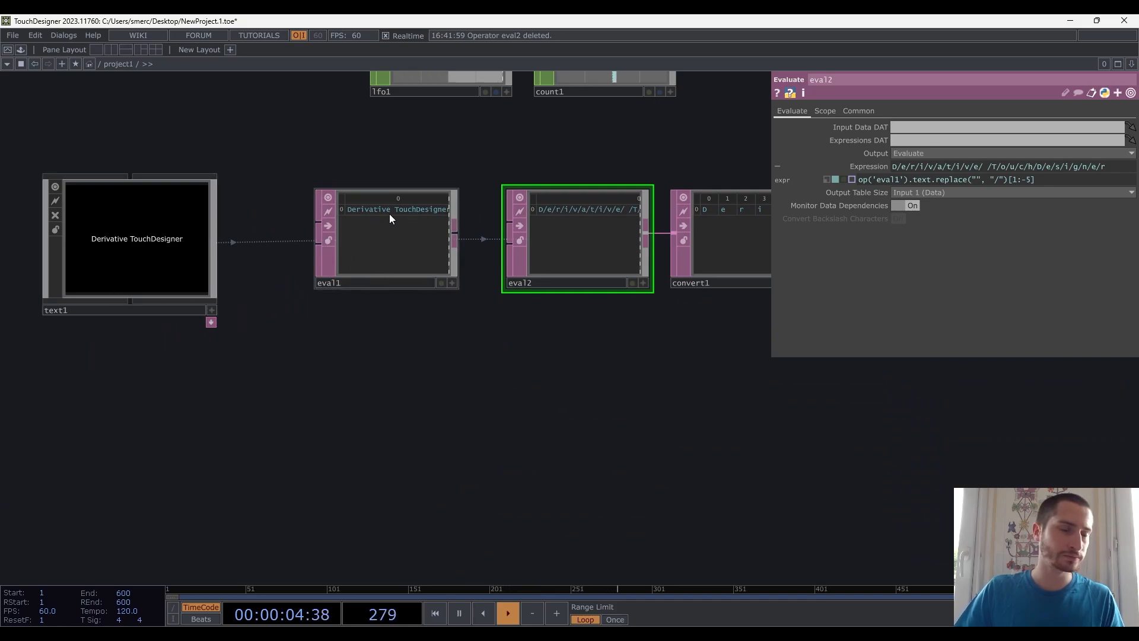
pyautogui.scroll(3, 389, 213)
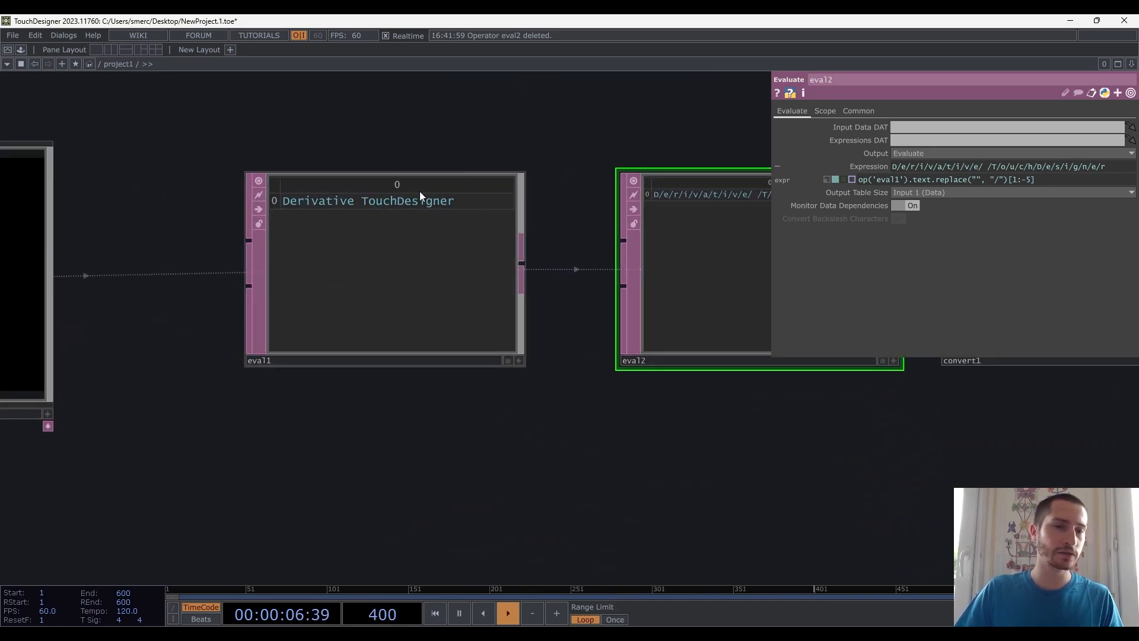
pyautogui.scroll(-3, 473, 256)
pyautogui.moveTo(649, 381); pyautogui.dragTo(548, 396)
pyautogui.scroll(2, 532, 265)
pyautogui.scroll(2, 532, 266)
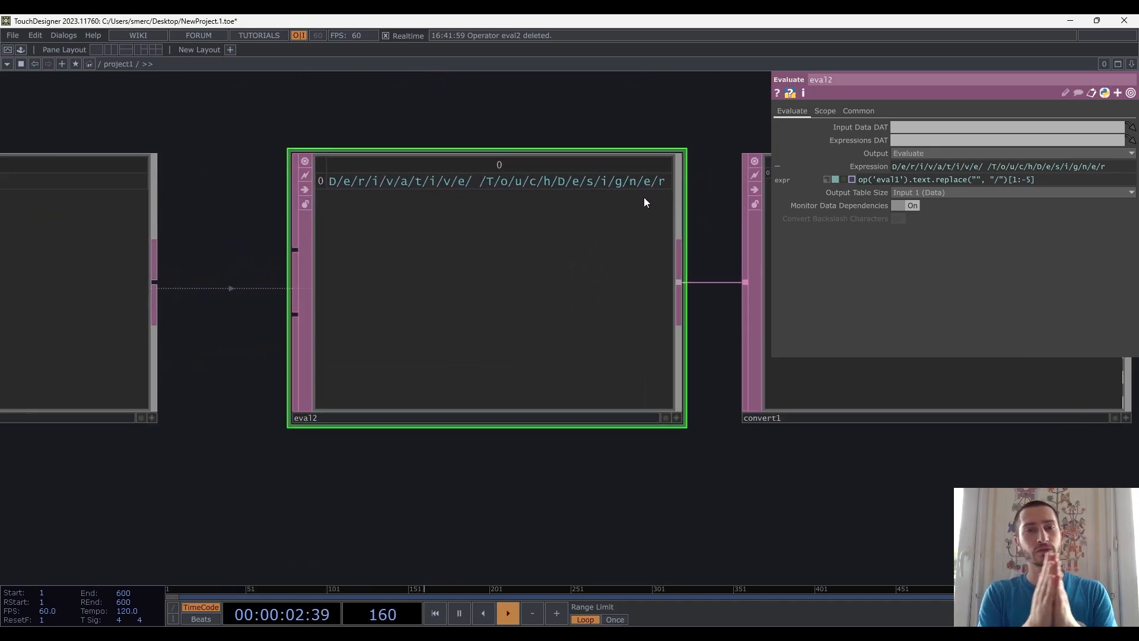
pyautogui.scroll(-4, 598, 212)
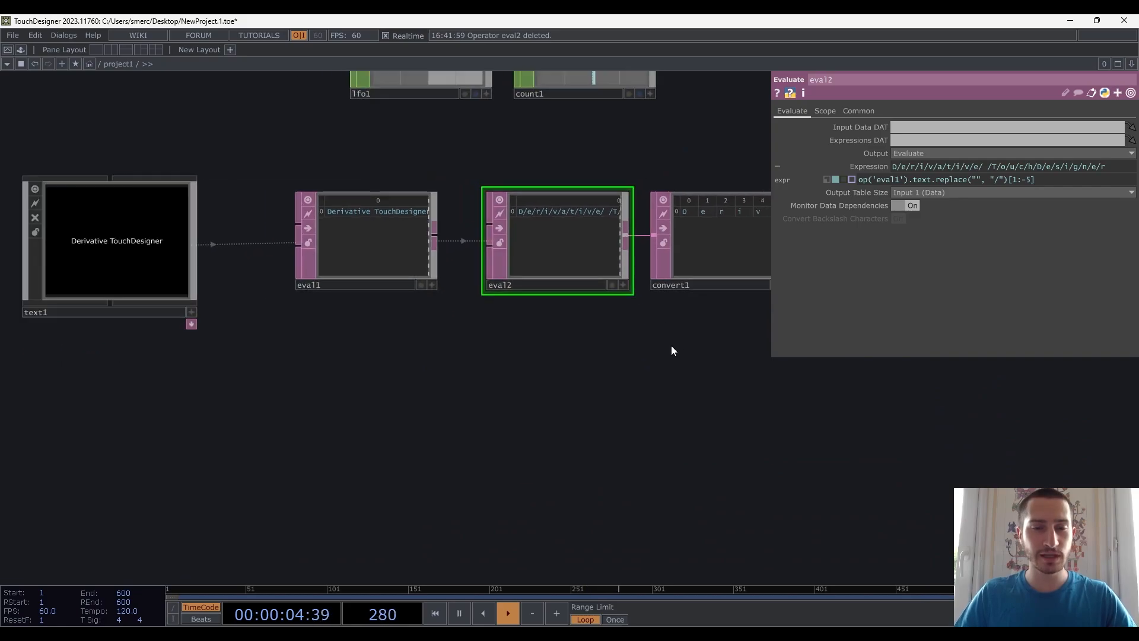
pyautogui.moveTo(677, 346); pyautogui.dragTo(462, 396)
pyautogui.scroll(5, 557, 271)
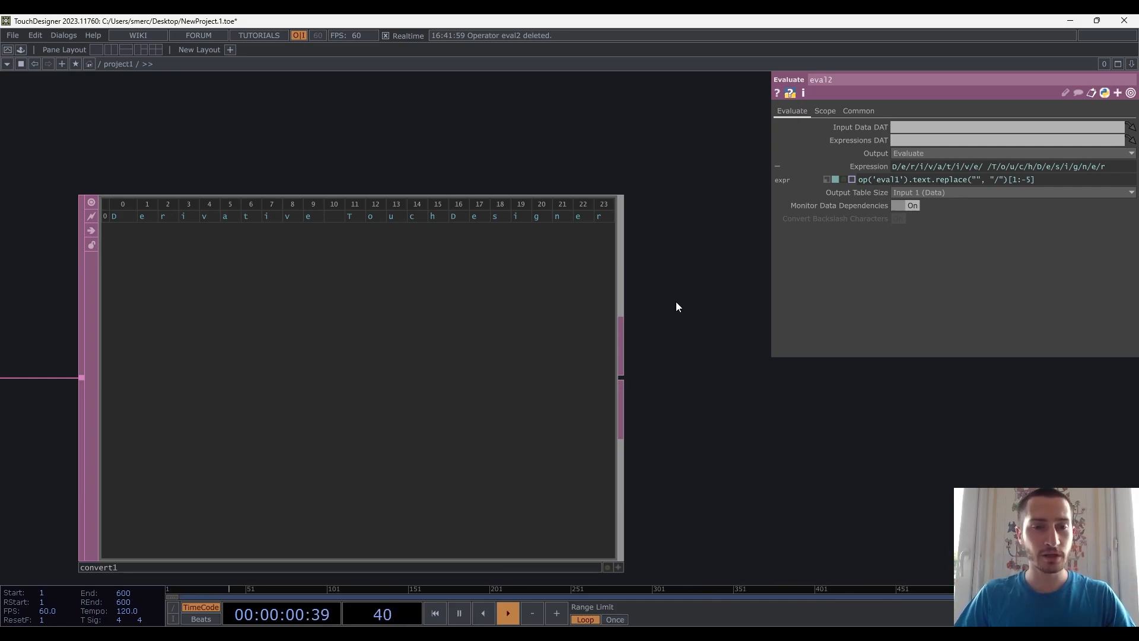
pyautogui.scroll(-3, 675, 301)
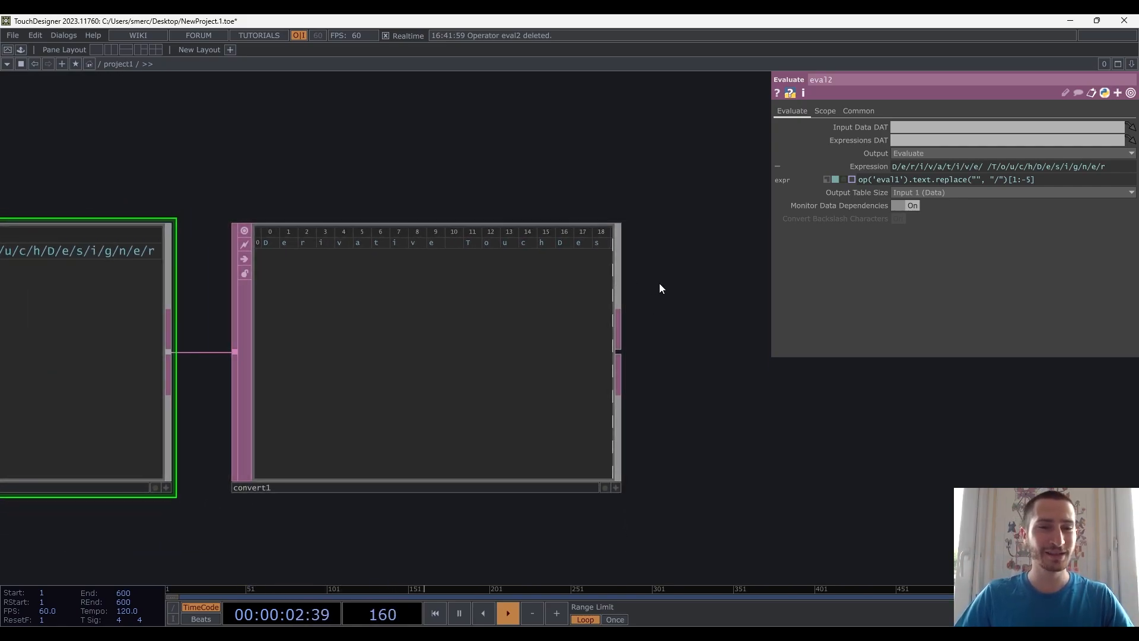
pyautogui.scroll(-4, 721, 273)
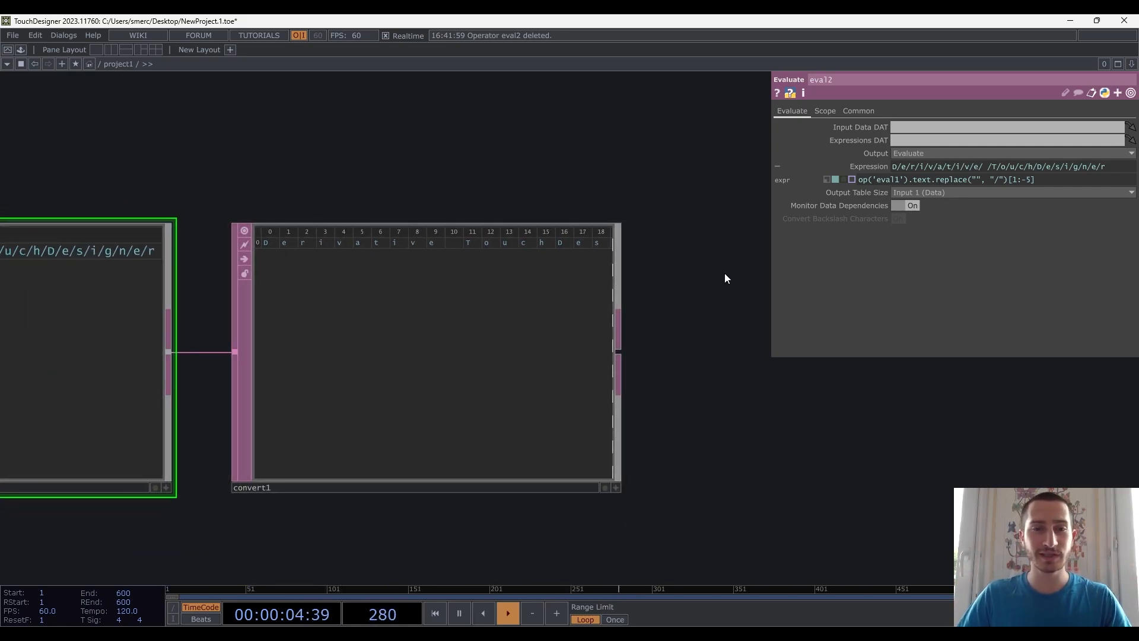
# Move the LFO and Count CHOPs together along their row so that they sit above the Convert DAT and the space after it
pyautogui.moveTo(697, 409); pyautogui.dragTo(685, 468)
pyautogui.scroll(-3, 687, 463)
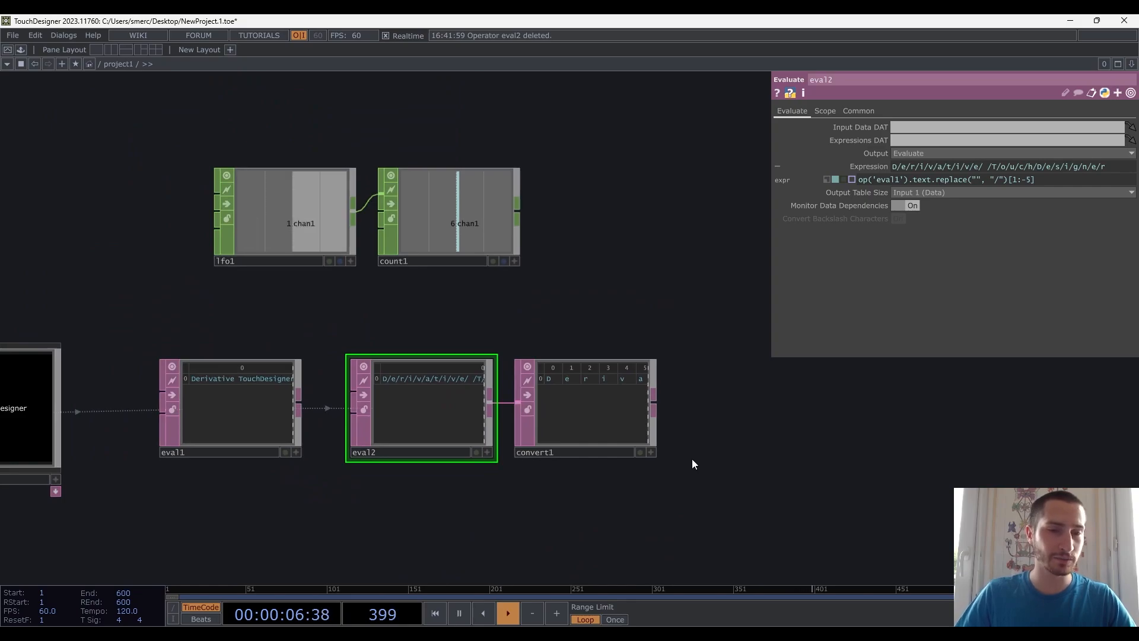
pyautogui.moveTo(633, 299); pyautogui.dragTo(564, 233)
pyautogui.moveTo(596, 221); pyautogui.dragTo(250, 147, button='right')
pyautogui.moveTo(255, 151); pyautogui.dragTo(528, 150)
pyautogui.moveTo(731, 300); pyautogui.dragTo(675, 290)
pyautogui.click(675, 290)
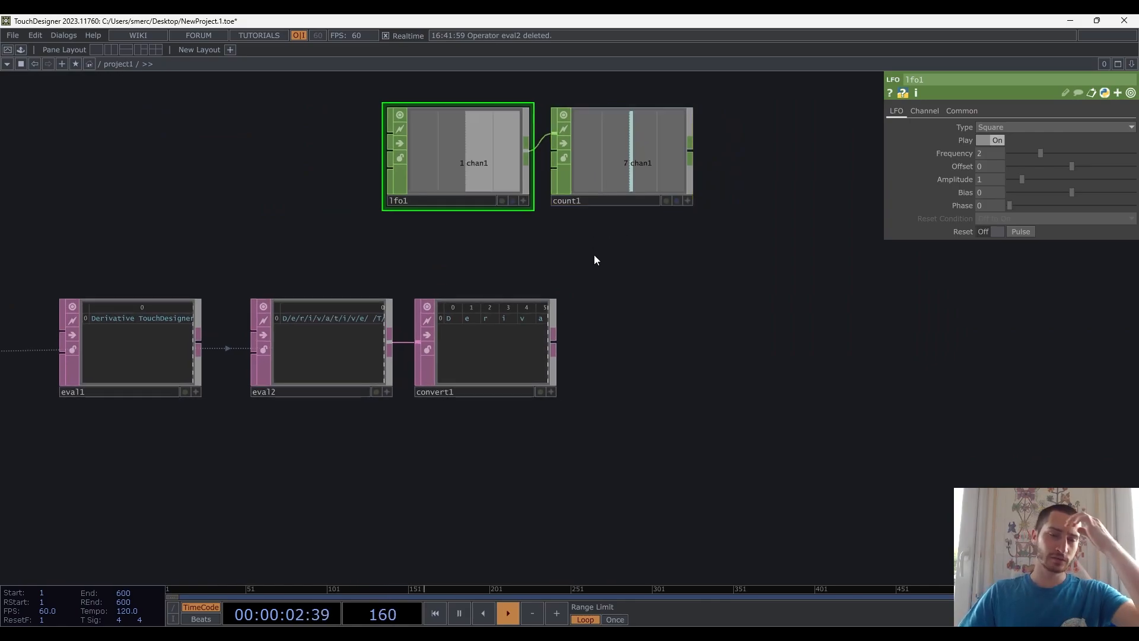
pyautogui.moveTo(670, 238); pyautogui.dragTo(760, 254)
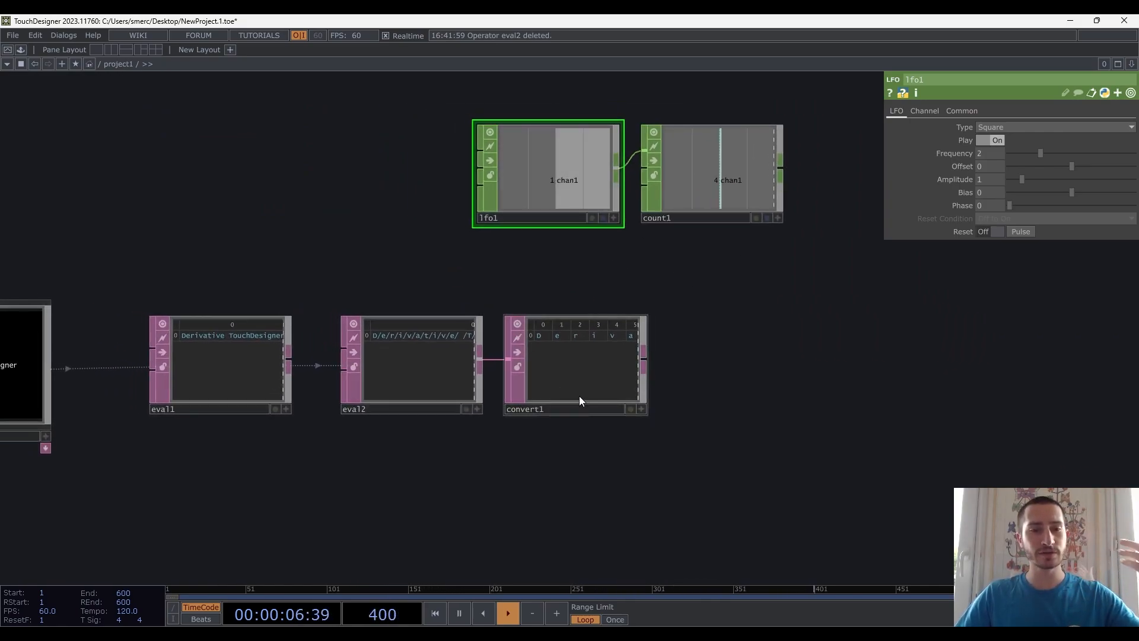
# Add a Select DAT wired after the Convert DAT and set its Select Cols option to by Index
pyautogui.scroll(3, 652, 332)
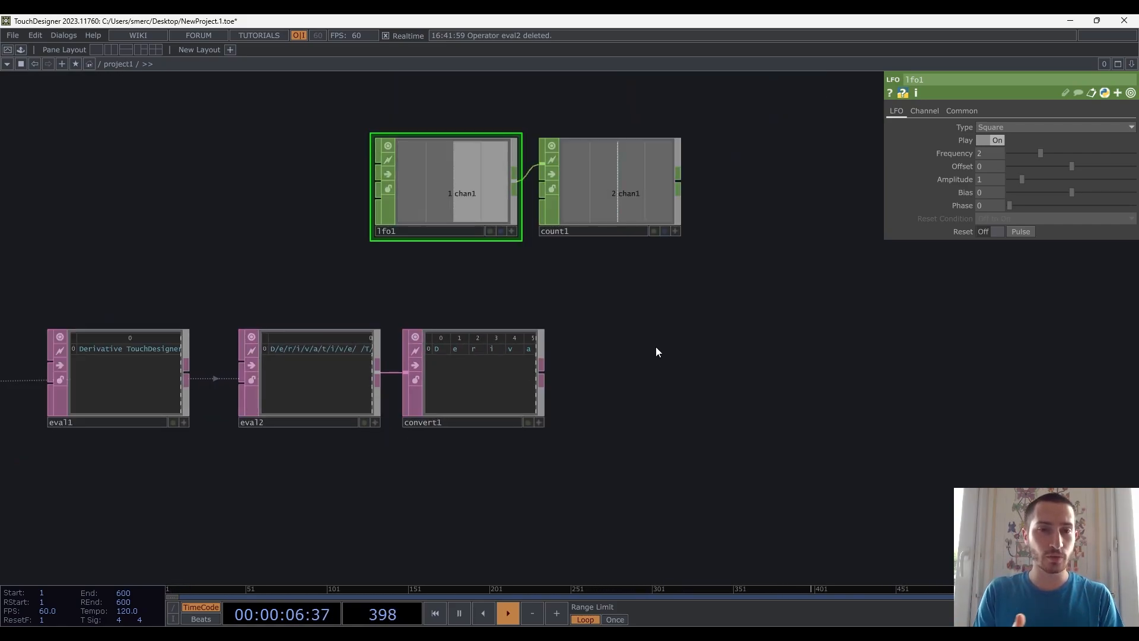
pyautogui.click(544, 377)
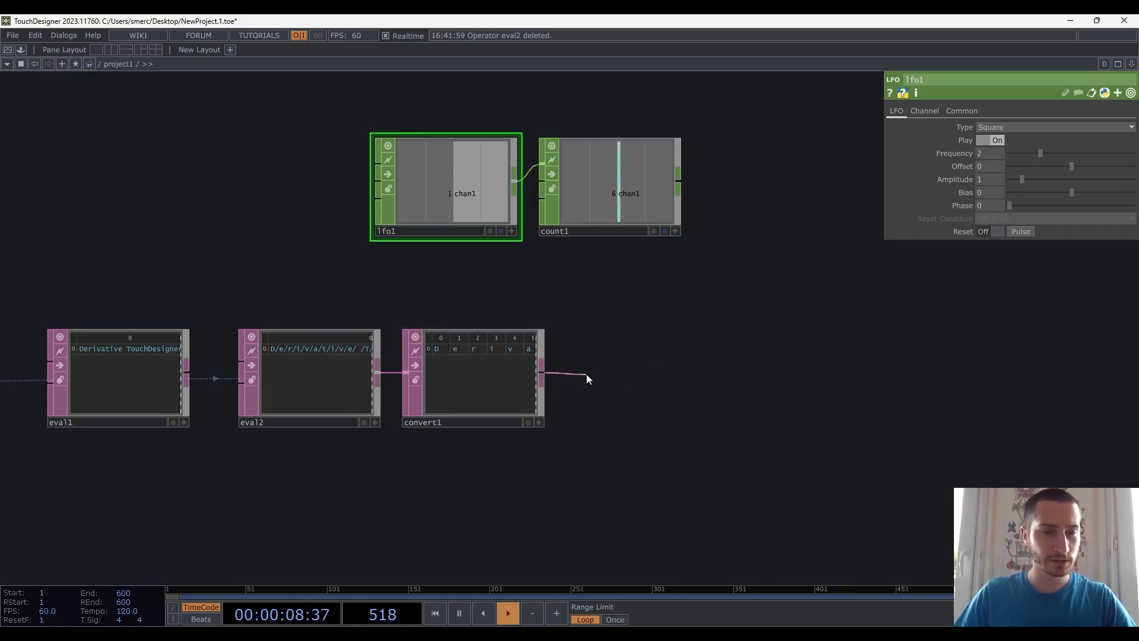
pyautogui.click(618, 369)
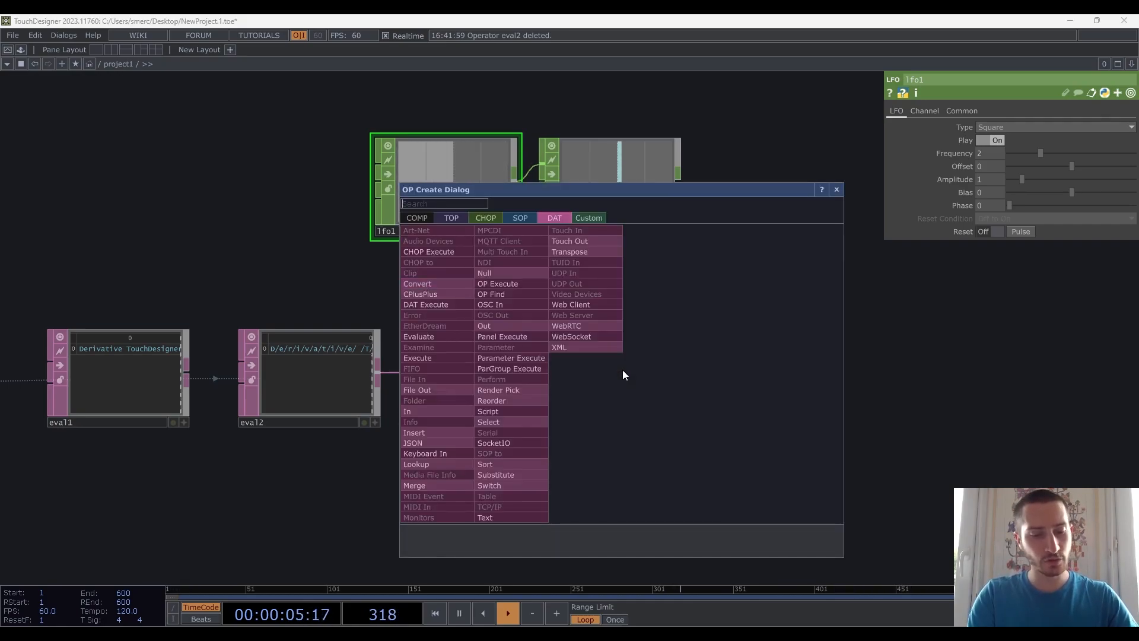
pyautogui.write('sele')
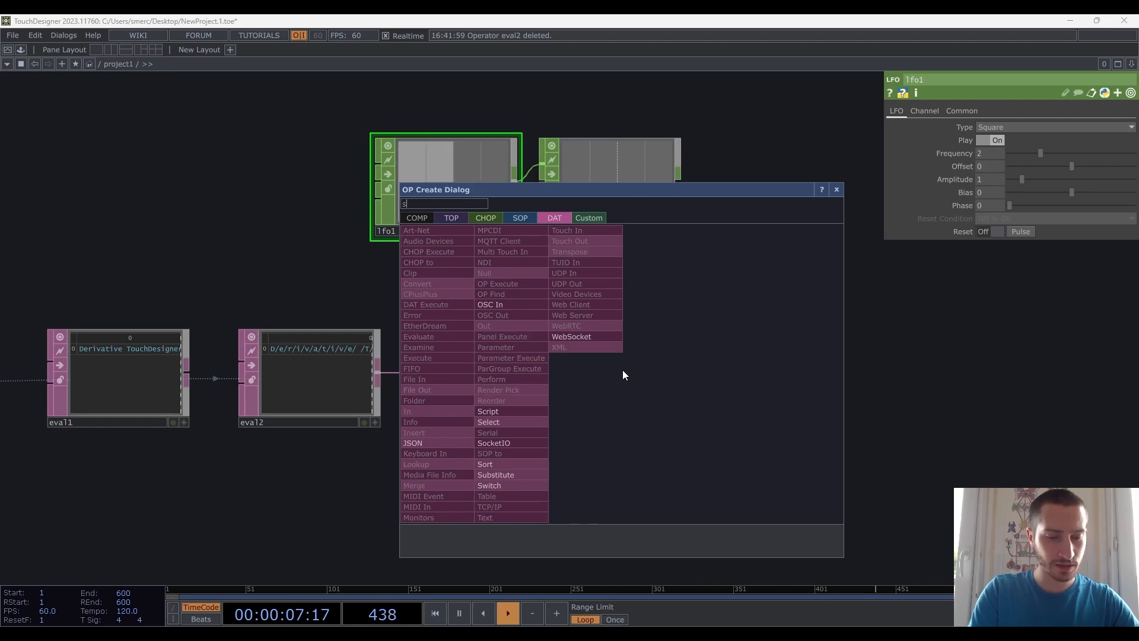
pyautogui.click(482, 421)
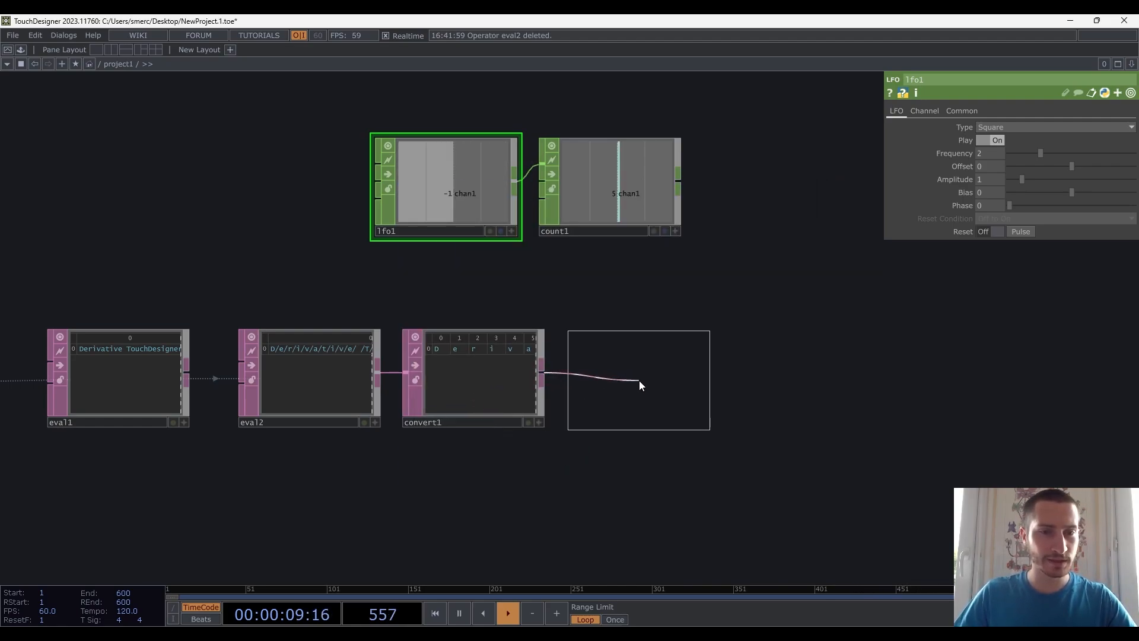
pyautogui.click(635, 380)
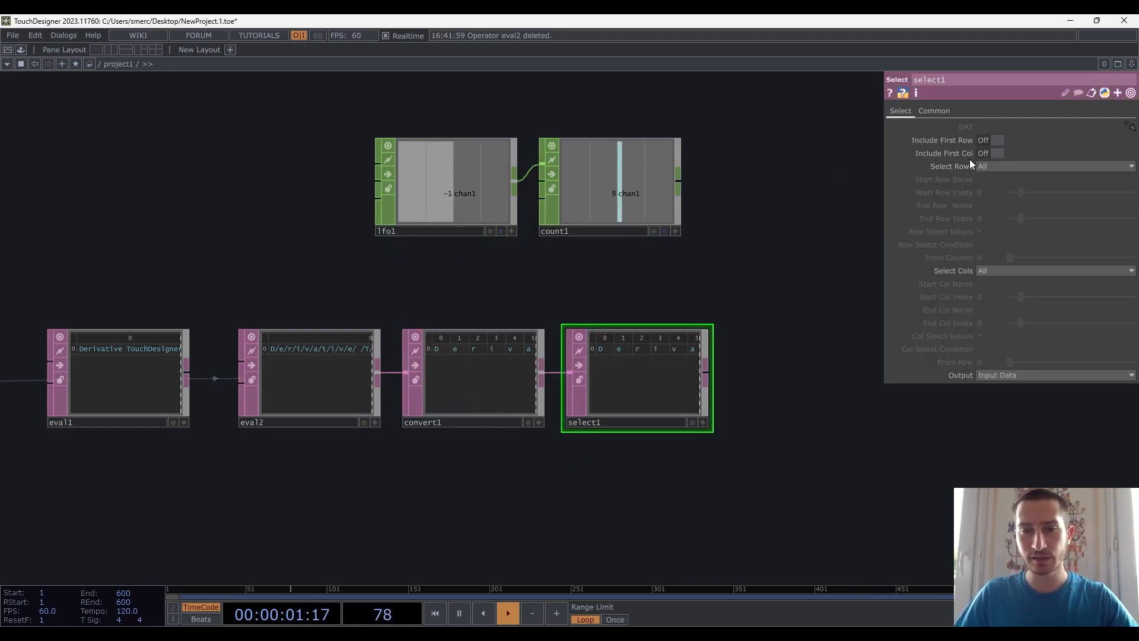
pyautogui.click(993, 271)
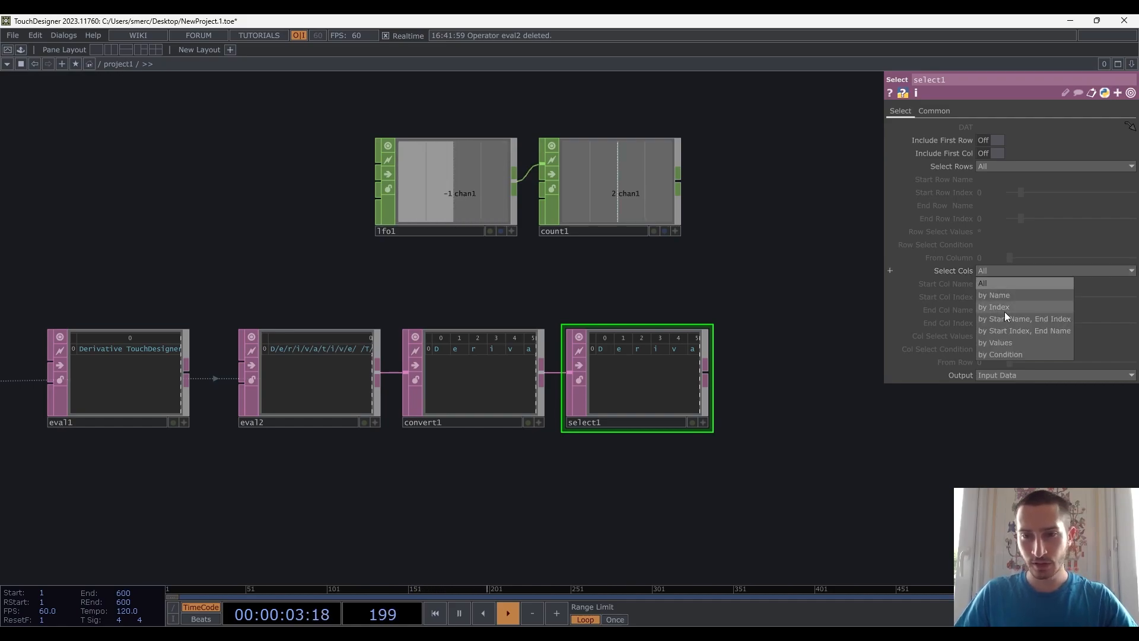
pyautogui.click(1002, 307)
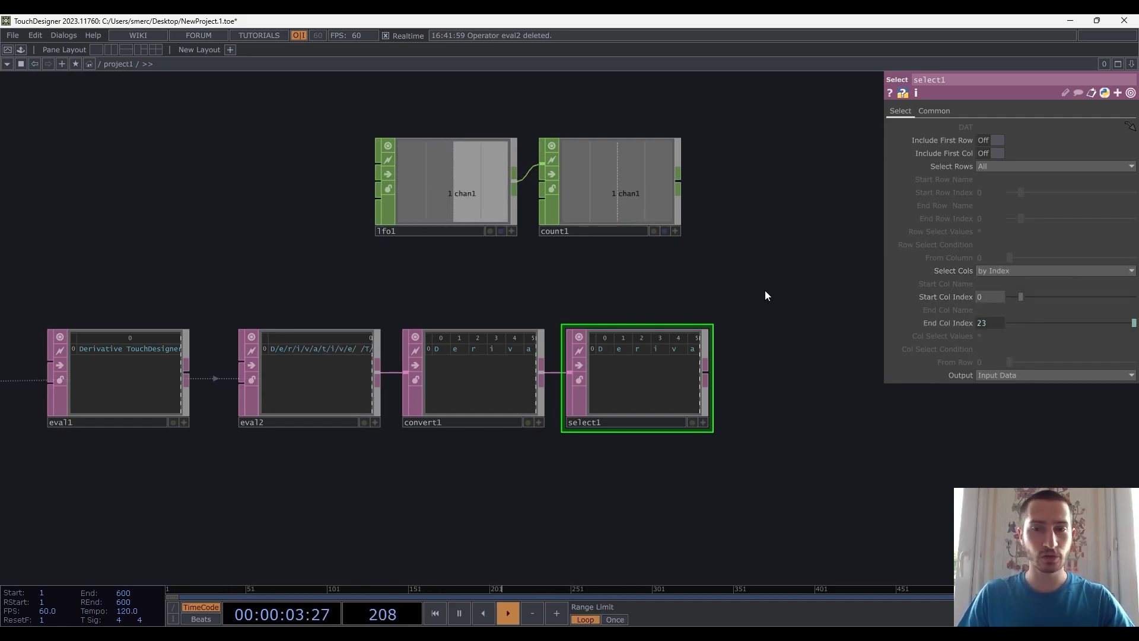
# Link the Select DAT's Start Col Index and End Col Index to the Count CHOP's chan1 channel as CHOP references
pyautogui.scroll(5, 611, 180)
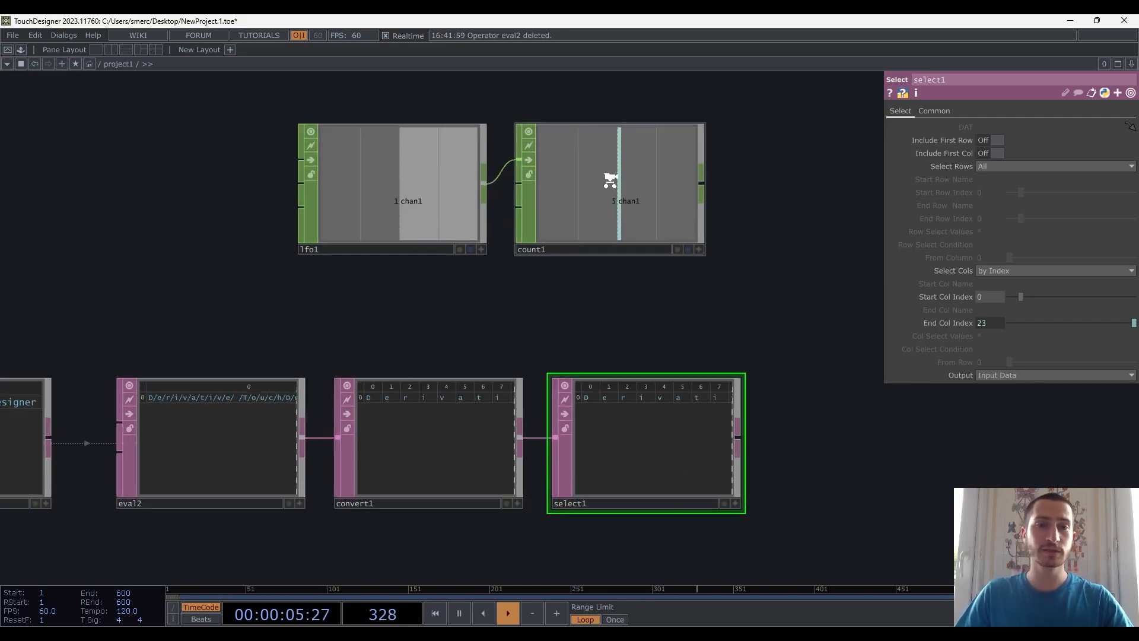
pyautogui.click(703, 254)
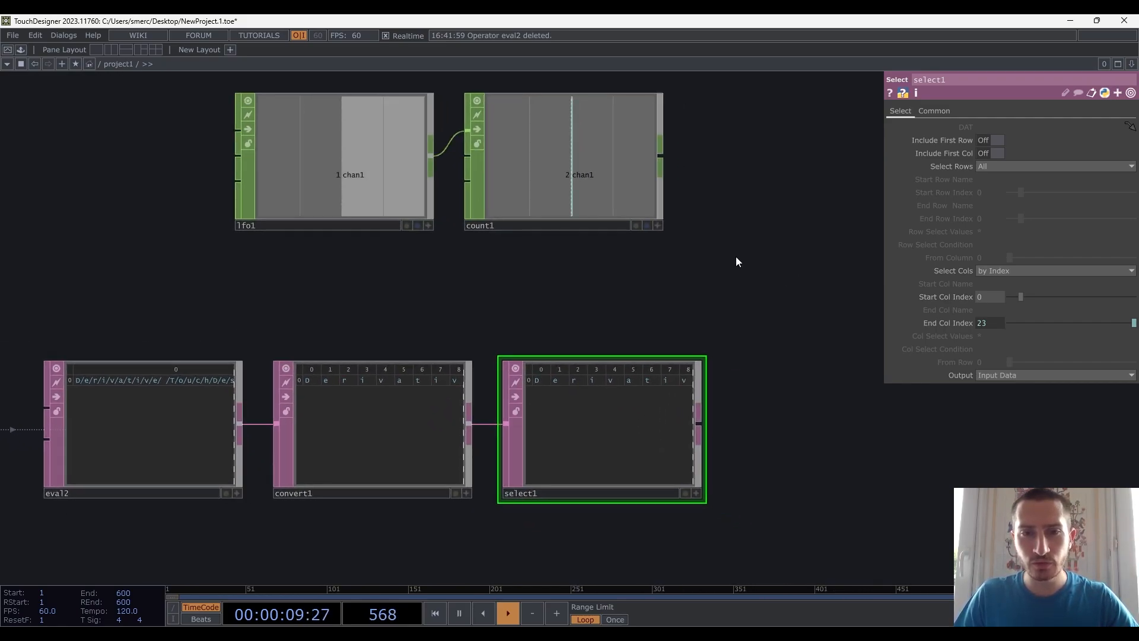
pyautogui.click(603, 184)
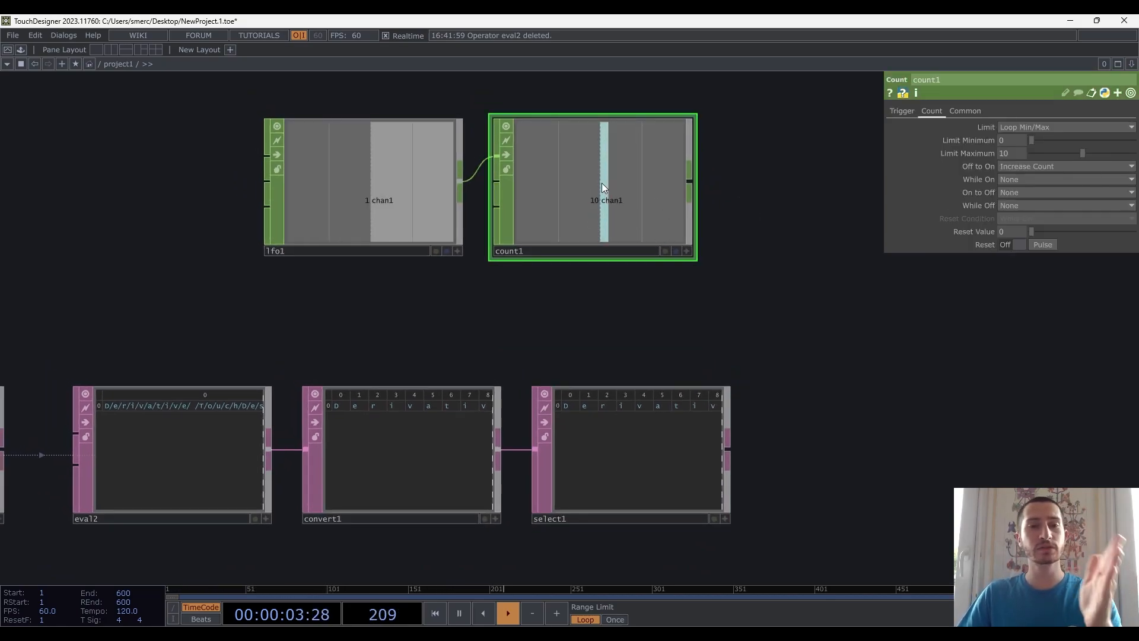
pyautogui.click(684, 399)
pyautogui.click(687, 251)
pyautogui.moveTo(602, 186); pyautogui.dragTo(844, 224)
pyautogui.moveTo(882, 263); pyautogui.dragTo(994, 297)
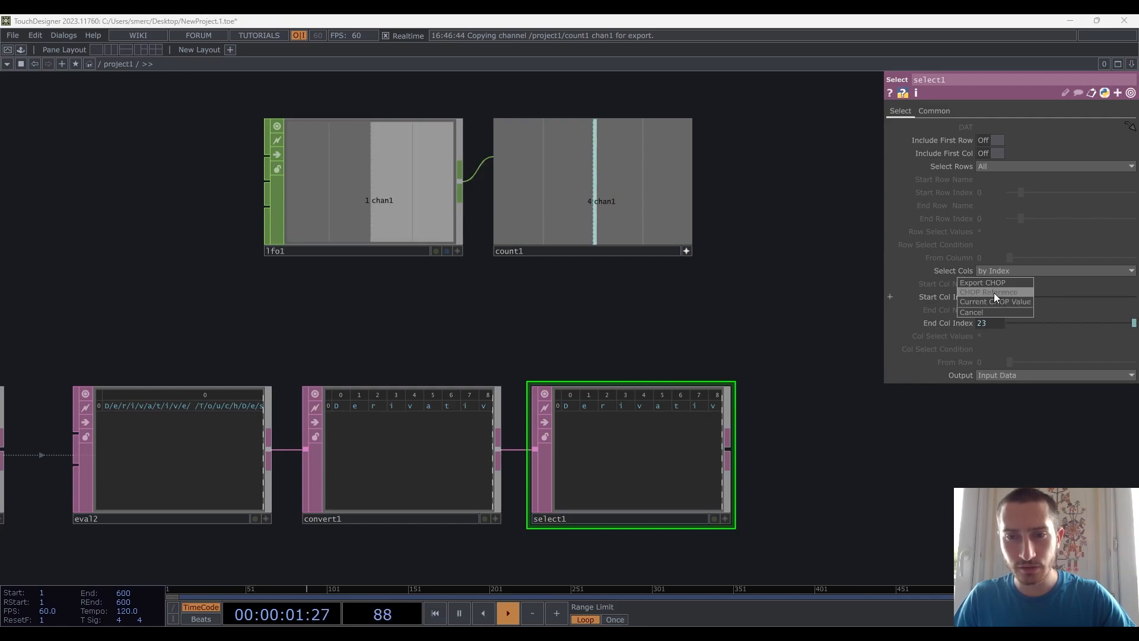
pyautogui.click(995, 293)
pyautogui.moveTo(611, 201); pyautogui.dragTo(991, 321)
pyautogui.click(963, 313)
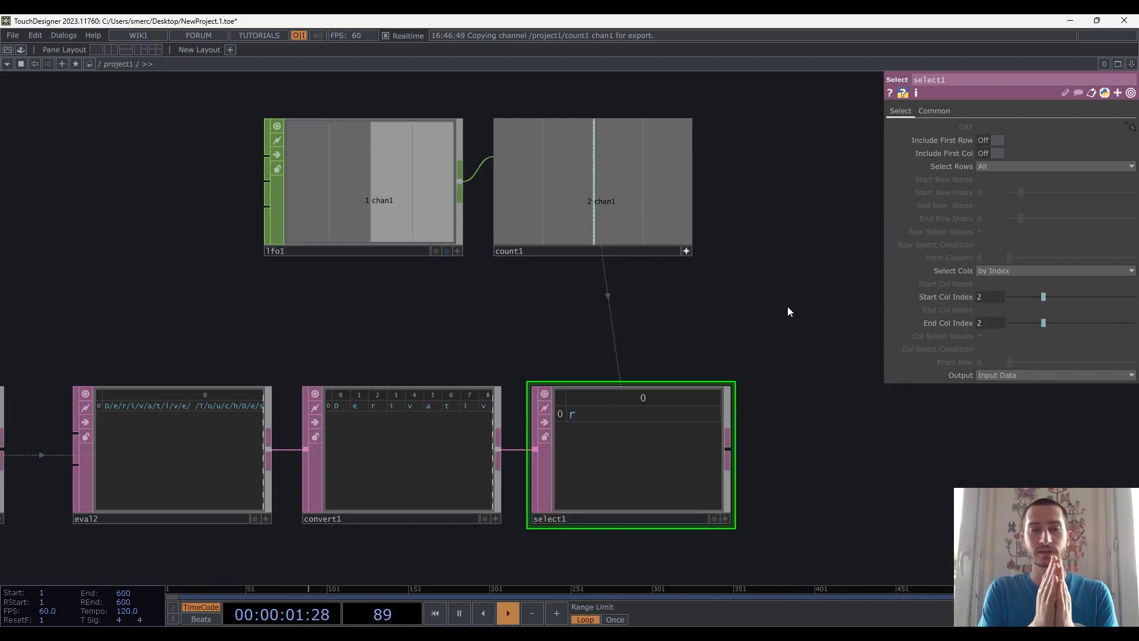
# Inspect the reference expressions of both column indices and compare the Select DAT's letter with the Count CHOP's value
pyautogui.click(952, 297)
pyautogui.click(956, 339)
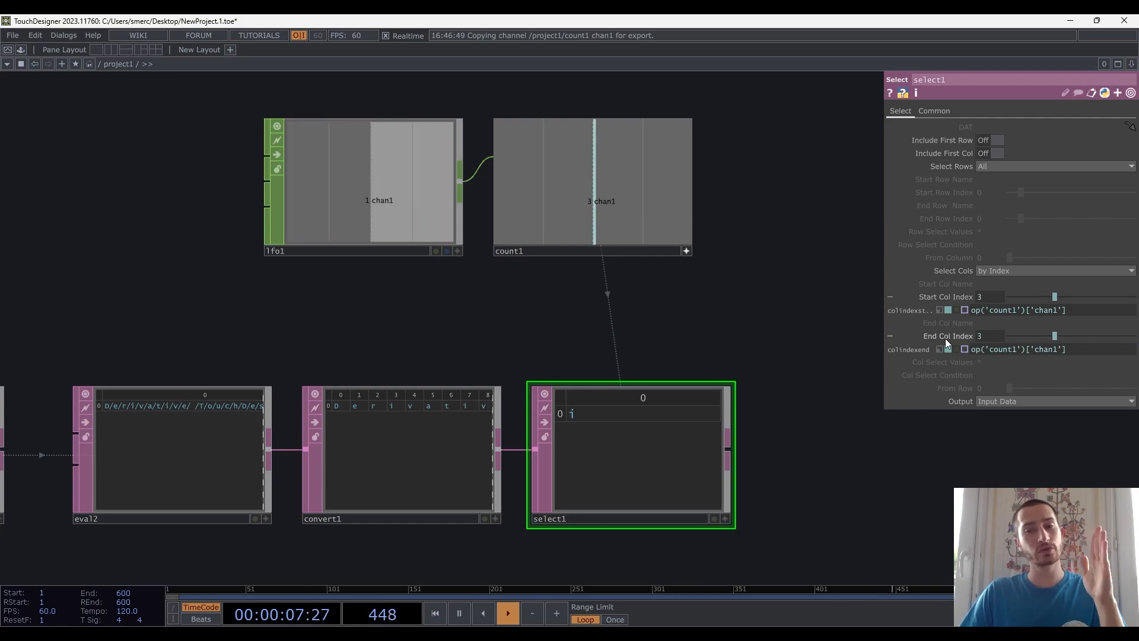
pyautogui.scroll(2, 575, 426)
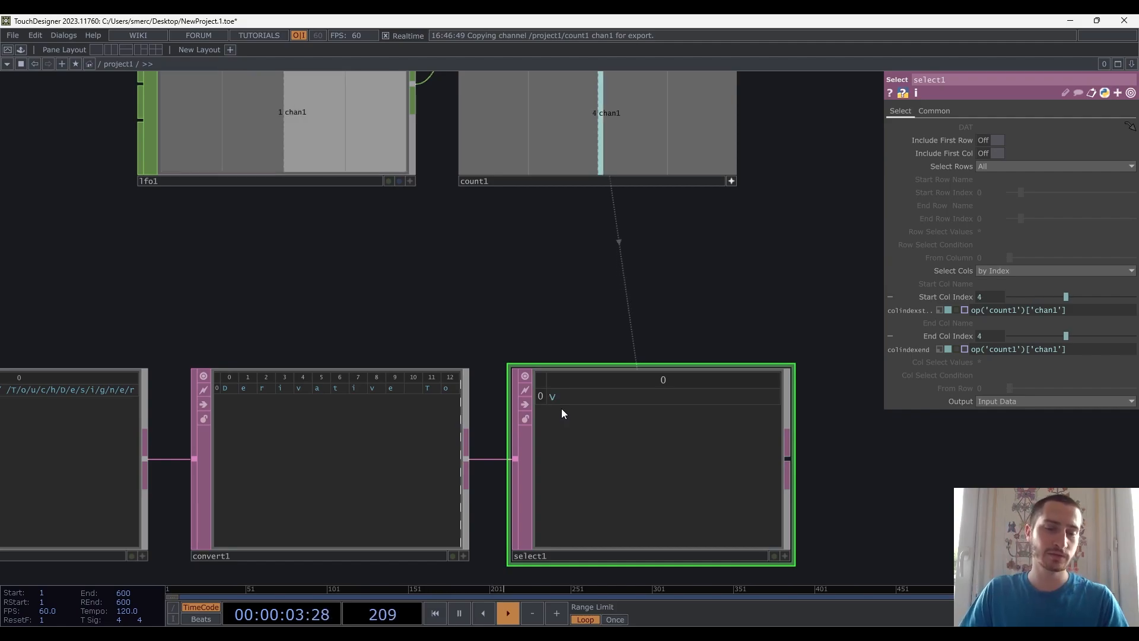
pyautogui.scroll(-3, 561, 407)
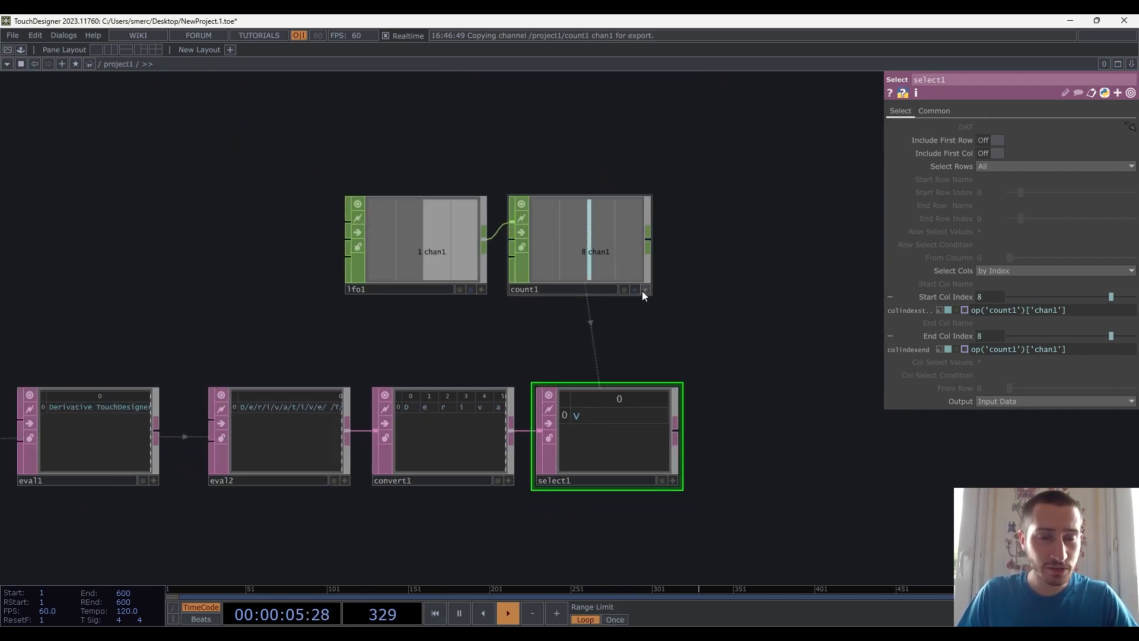
pyautogui.scroll(1, 583, 254)
pyautogui.scroll(3, 583, 254)
pyautogui.moveTo(617, 353); pyautogui.dragTo(597, 234)
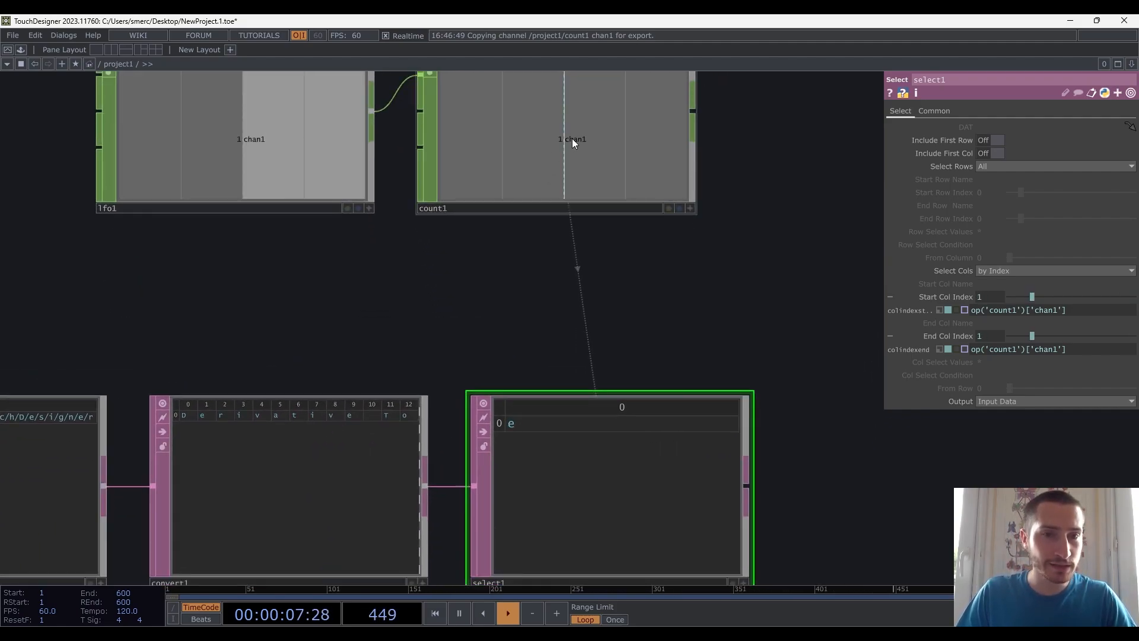
pyautogui.scroll(-3, 592, 168)
pyautogui.moveTo(565, 196); pyautogui.dragTo(619, 244)
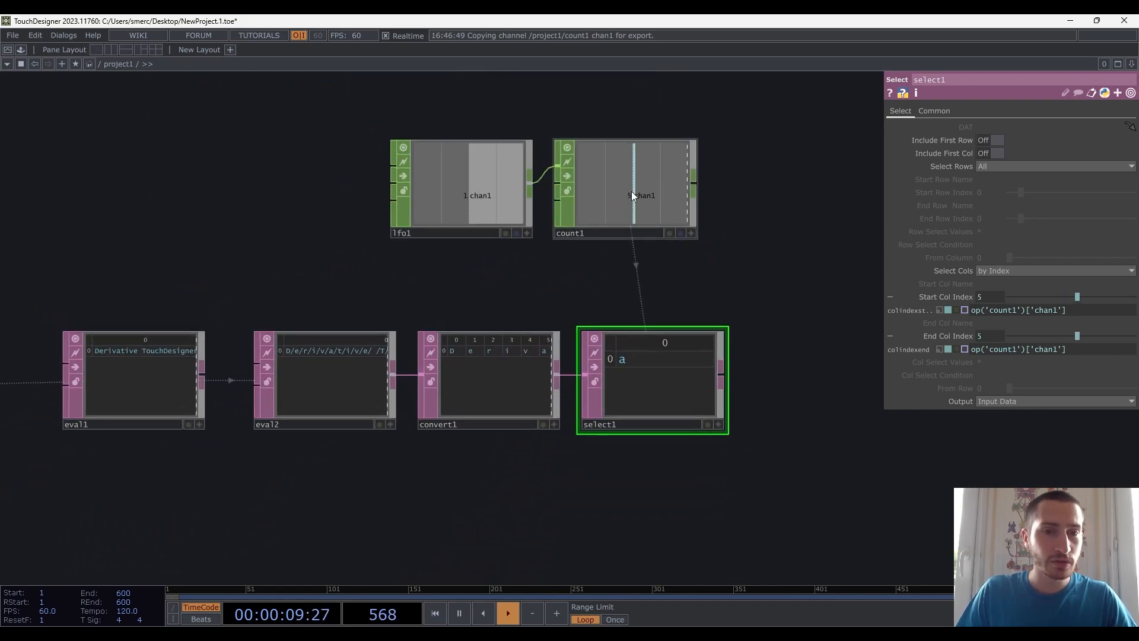
# Set the Count CHOP's Limit Maximum to the expression op('convert1').numCols
pyautogui.click(631, 191)
pyautogui.click(977, 152)
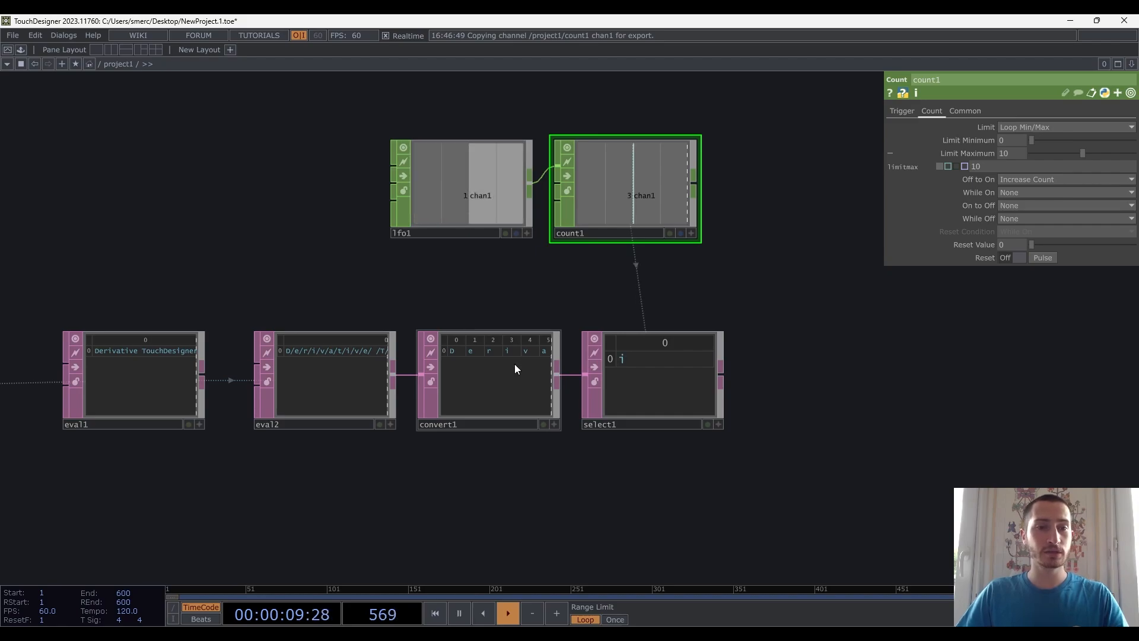
pyautogui.scroll(2, 484, 368)
pyautogui.moveTo(590, 269); pyautogui.dragTo(618, 316)
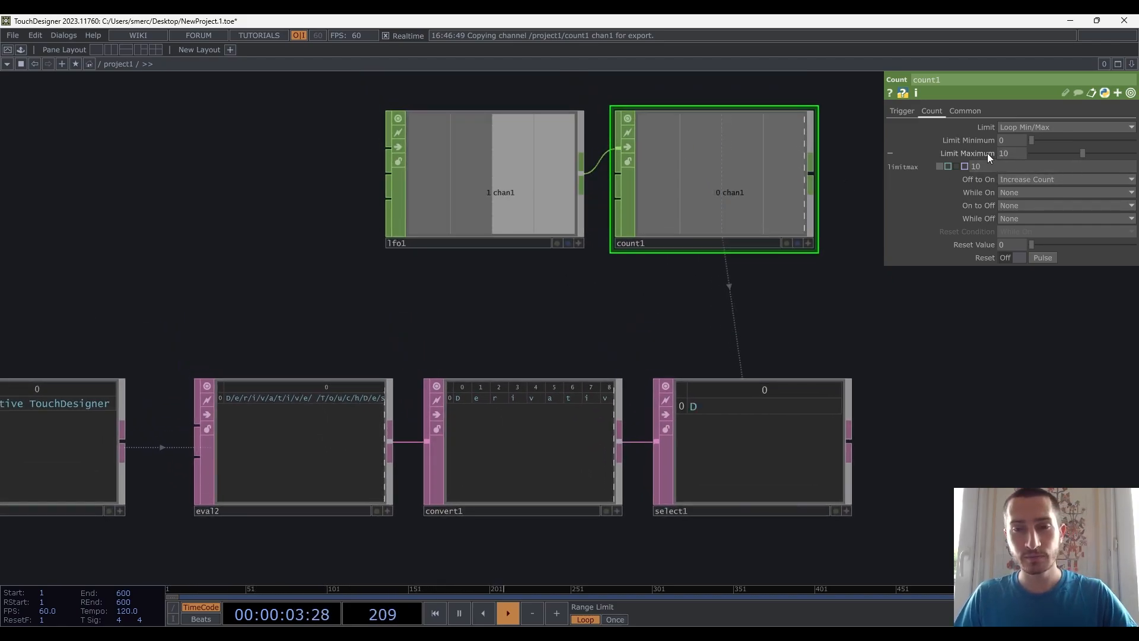
pyautogui.click(947, 166)
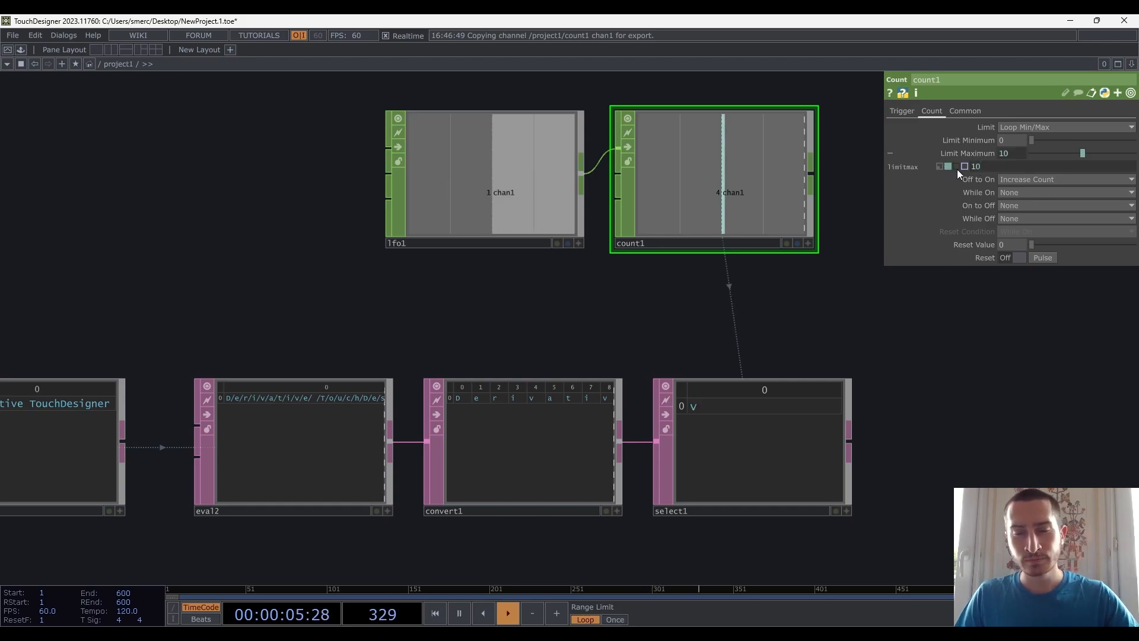
pyautogui.click(995, 168)
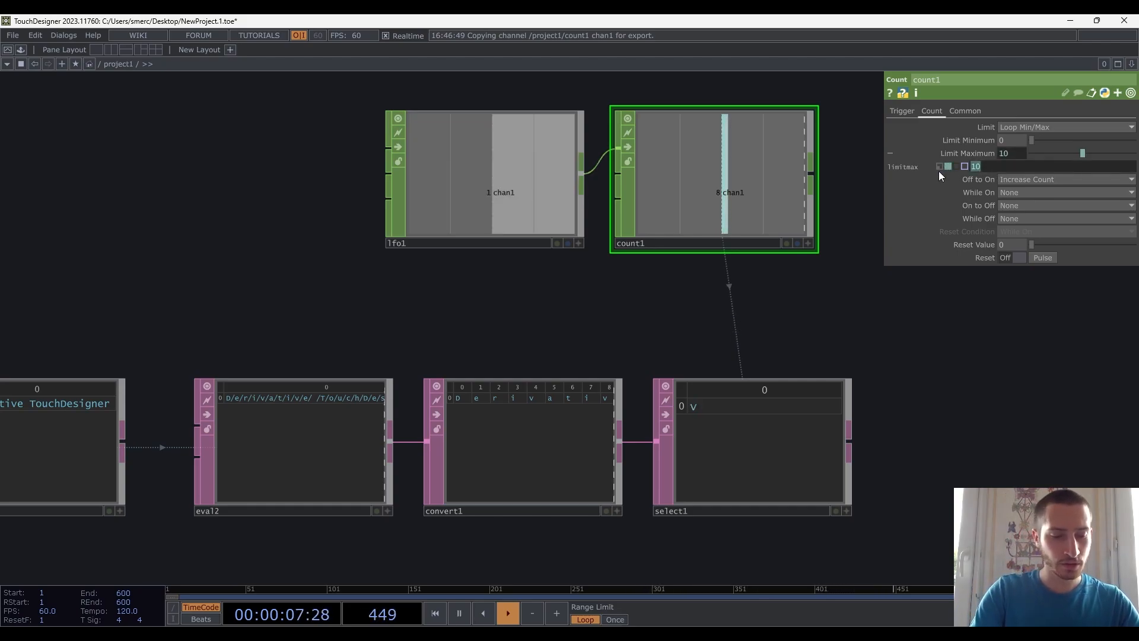
pyautogui.write('op()')
pyautogui.press('Left')
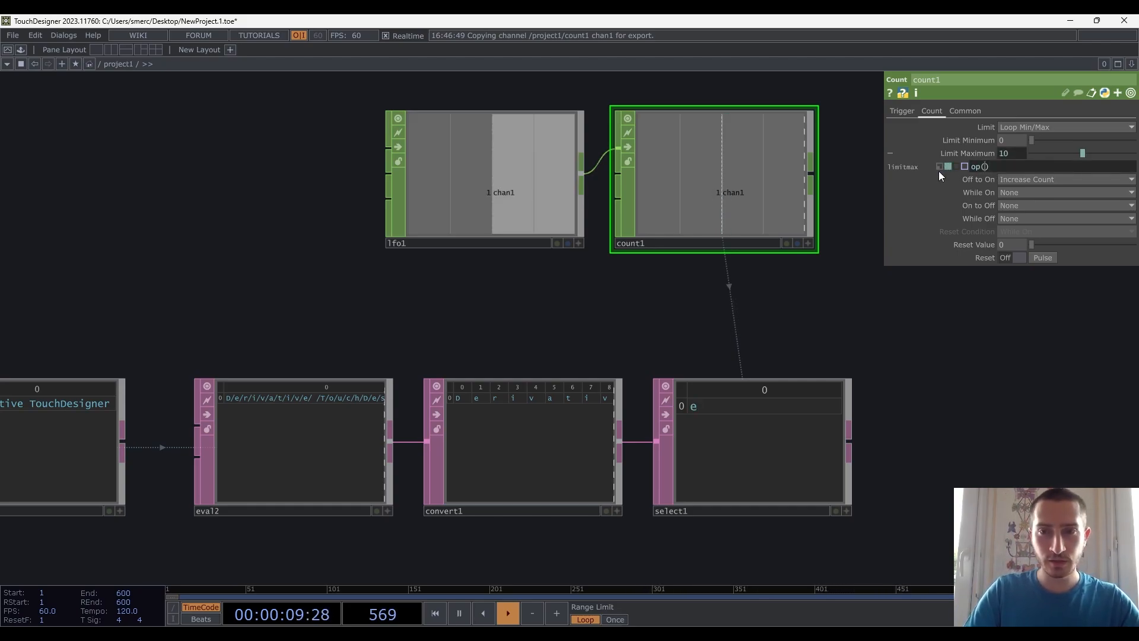
pyautogui.write("''")
pyautogui.press('Left')
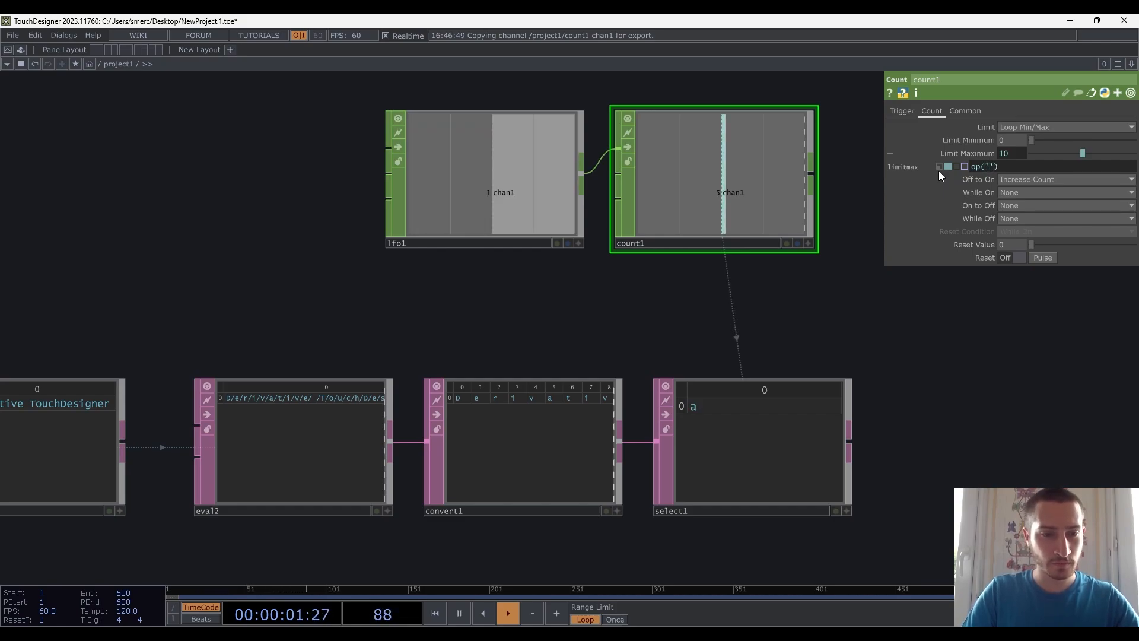
pyautogui.write("convert1')")
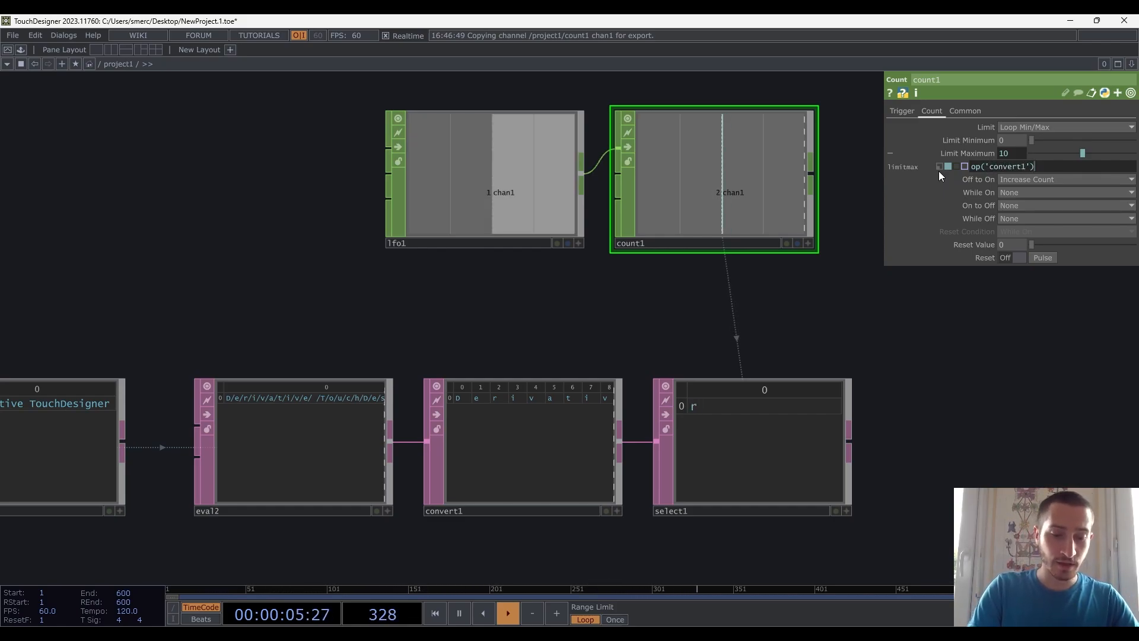
pyautogui.write('.')
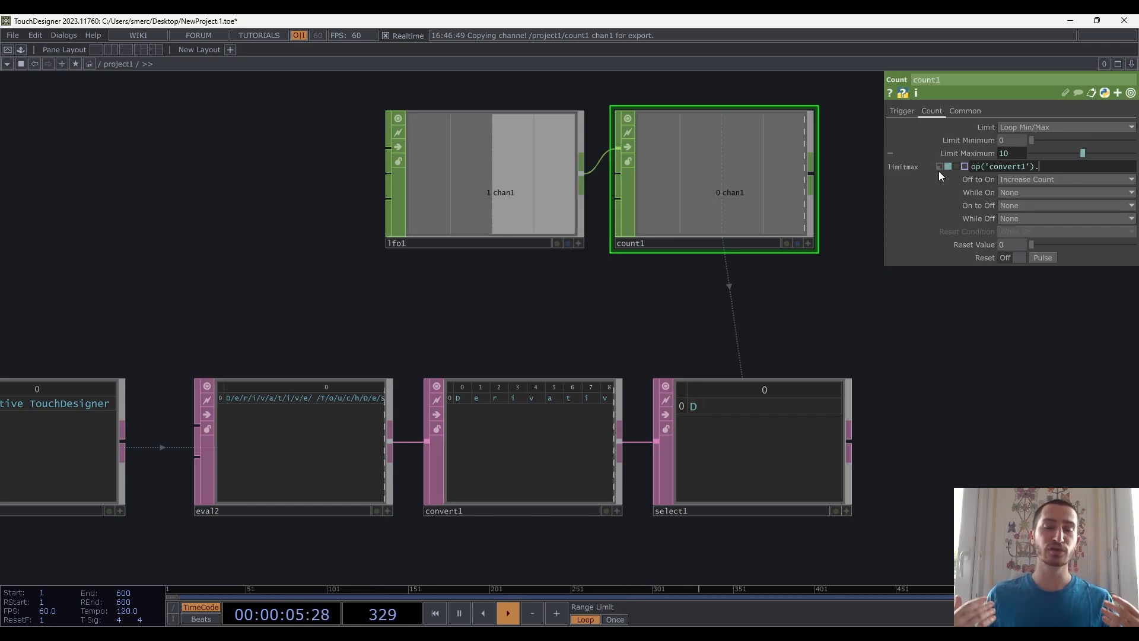
pyautogui.write('n')
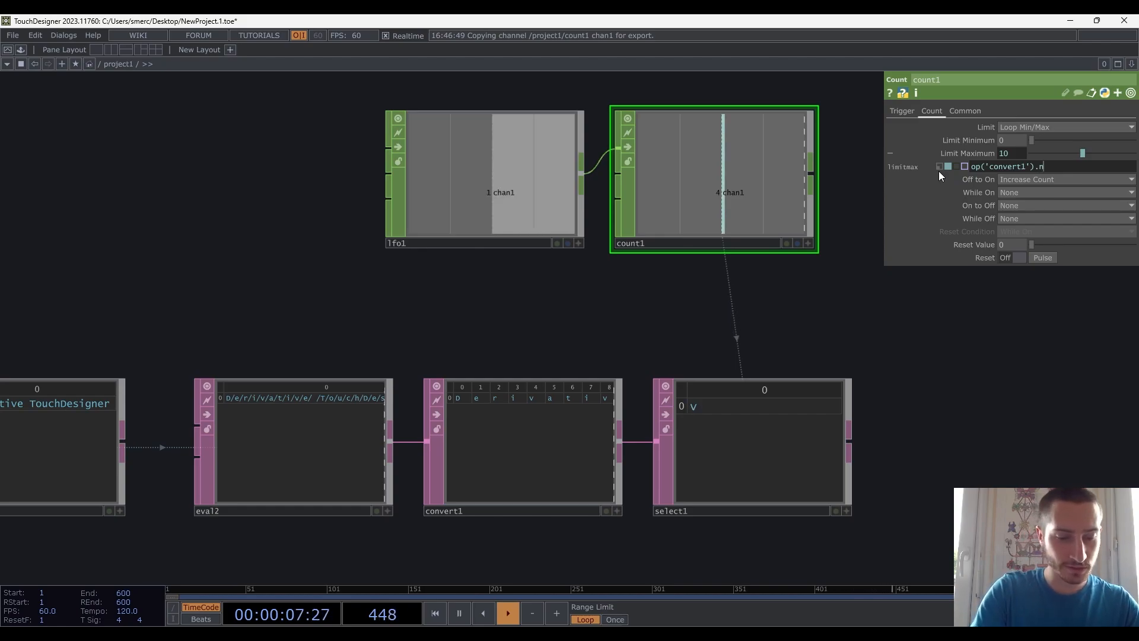
pyautogui.write('umCols')
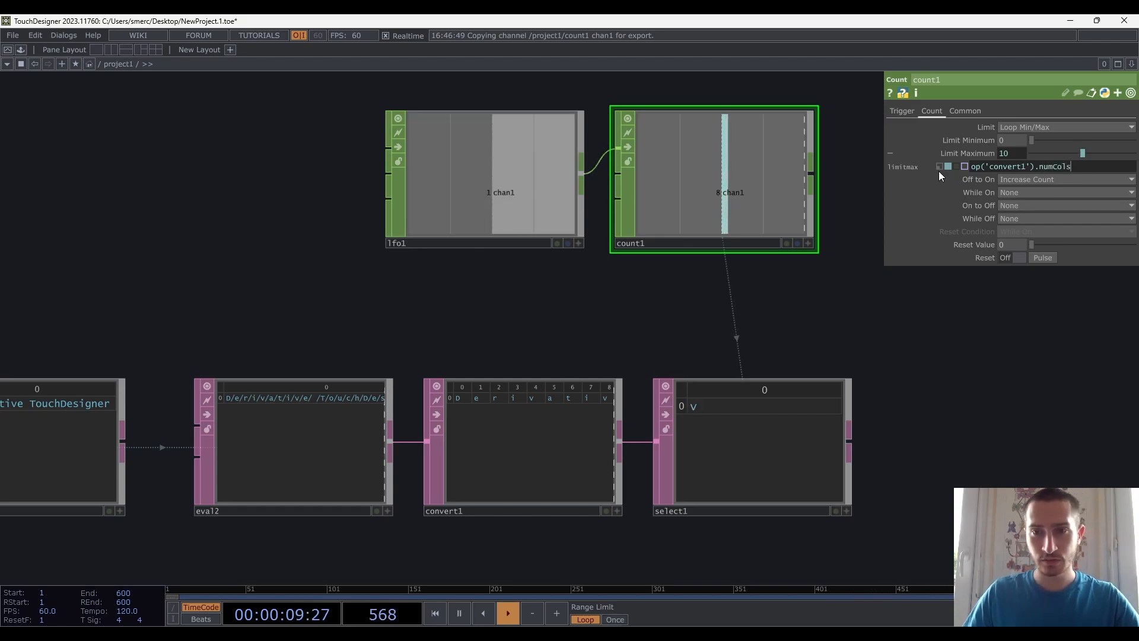
pyautogui.press('Return')
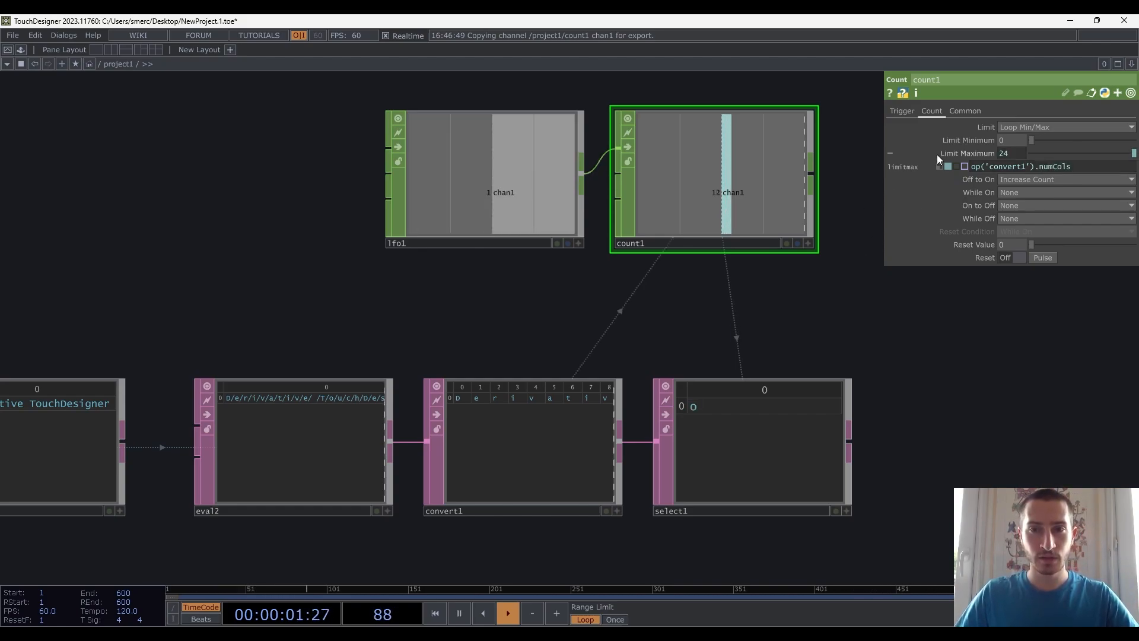
# Check the column indices in the Convert DAT's table and change the Limit Maximum expression to op('convert1').numCols-1
pyautogui.scroll(8, 562, 420)
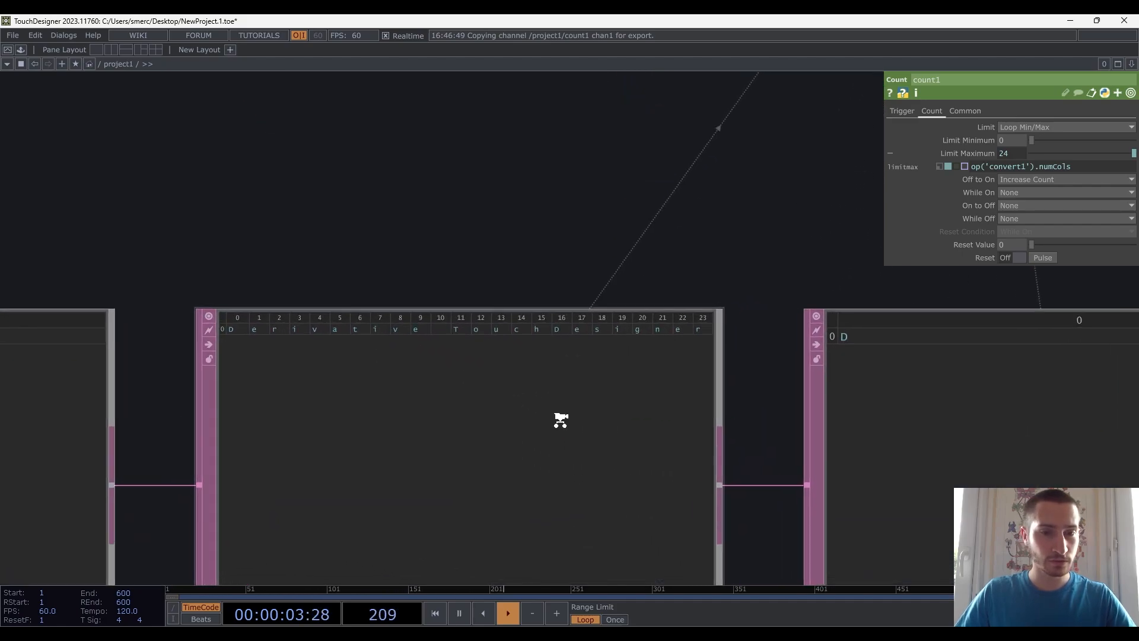
pyautogui.scroll(-2, 567, 408)
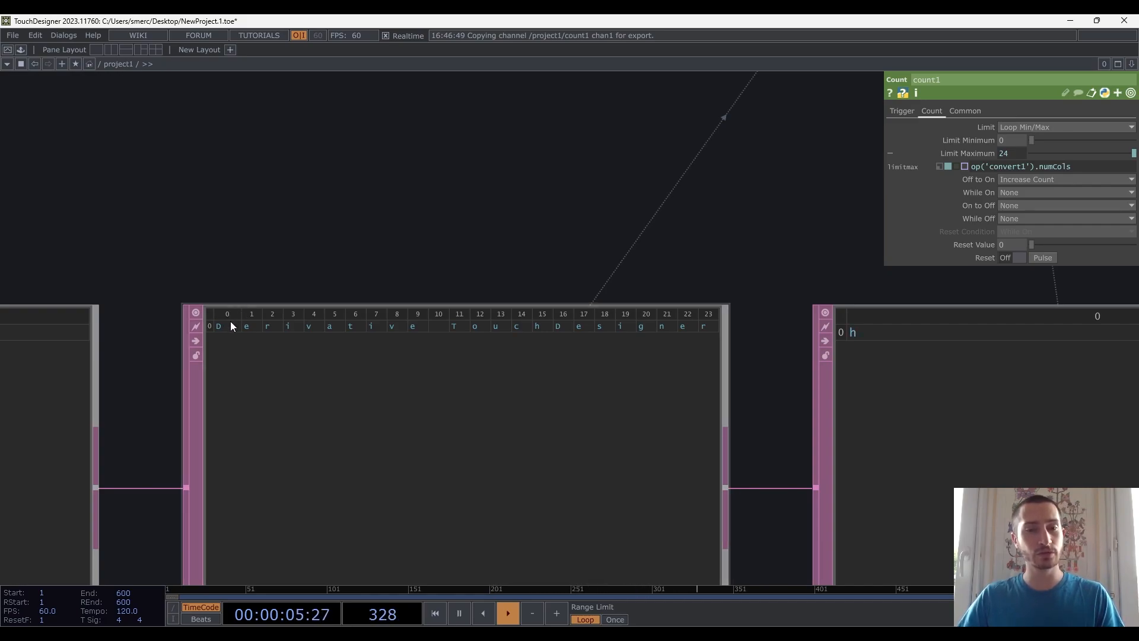
pyautogui.scroll(-3, 267, 295)
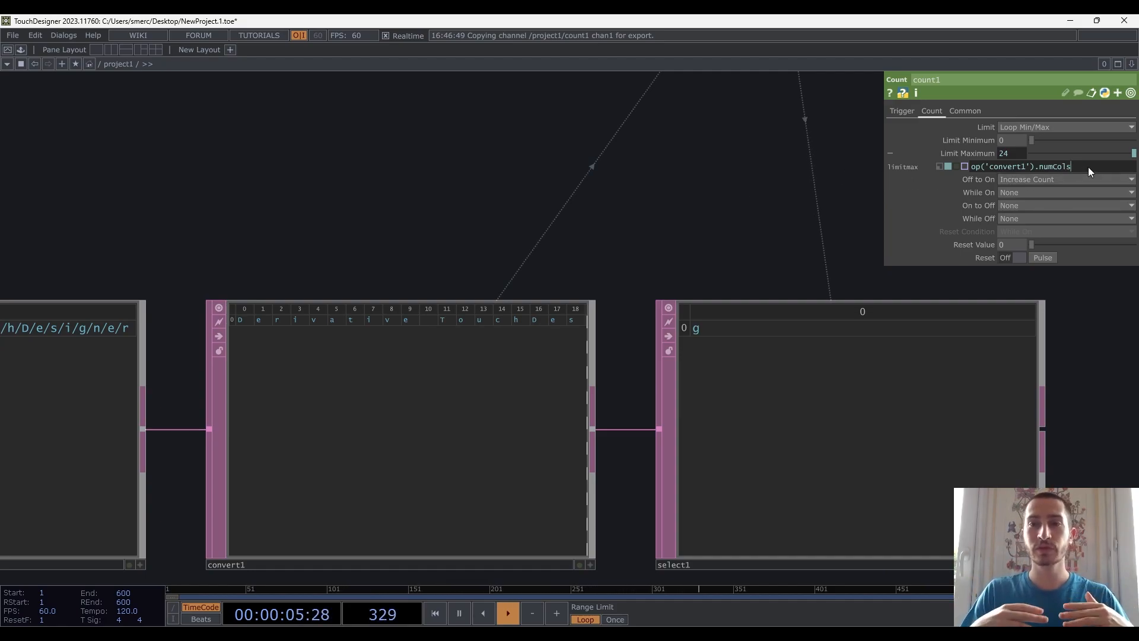
pyautogui.write('1')
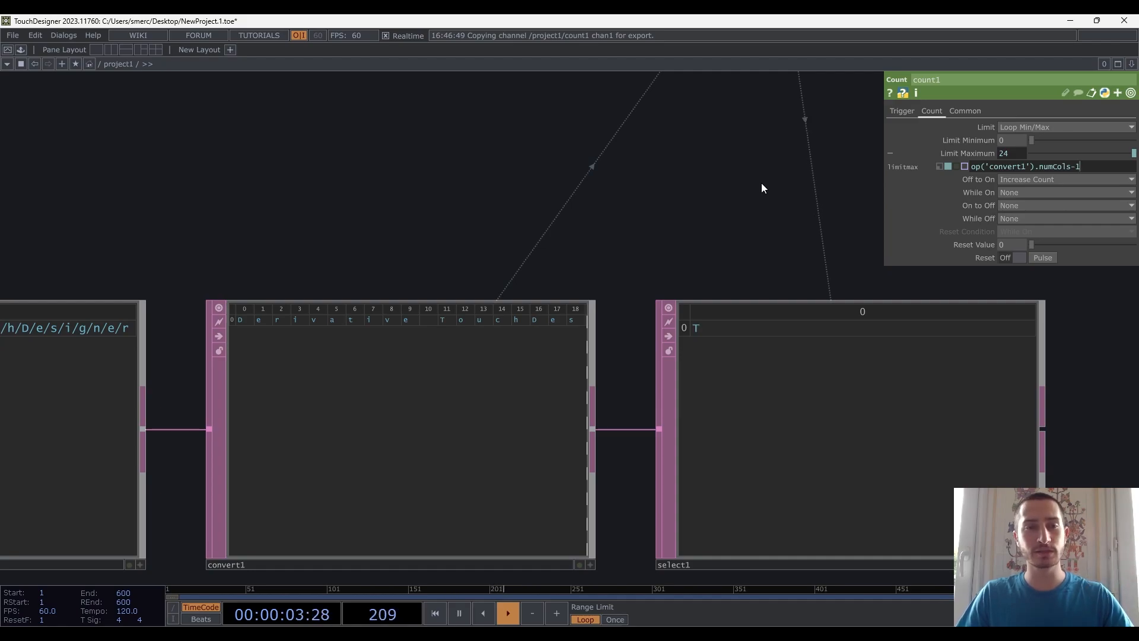
pyautogui.click(737, 184)
# Move the Count CHOP directly above the Select DAT and the LFO CHOP directly above the Convert DAT
pyautogui.moveTo(696, 196); pyautogui.dragTo(672, 262)
pyautogui.scroll(-2, 679, 232)
pyautogui.scroll(-2, 671, 262)
pyautogui.moveTo(736, 246); pyautogui.dragTo(707, 279)
pyautogui.moveTo(729, 260); pyautogui.dragTo(604, 251)
pyautogui.moveTo(786, 280); pyautogui.dragTo(757, 278)
pyautogui.moveTo(560, 167); pyautogui.dragTo(600, 167)
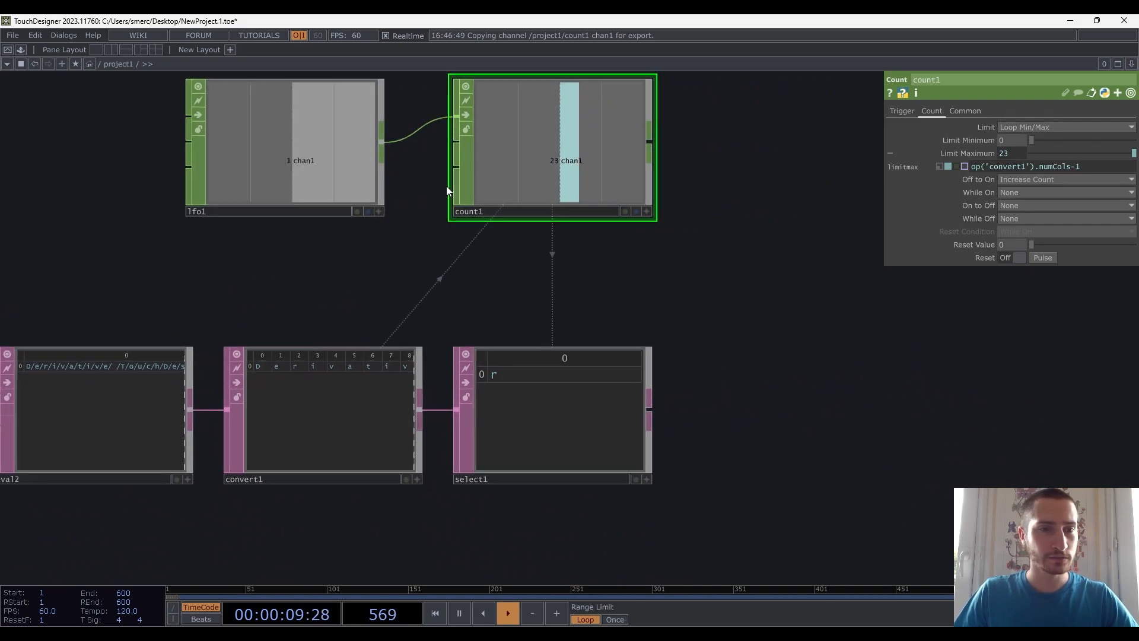
pyautogui.moveTo(348, 157); pyautogui.dragTo(387, 158)
pyautogui.moveTo(655, 333); pyautogui.dragTo(723, 291)
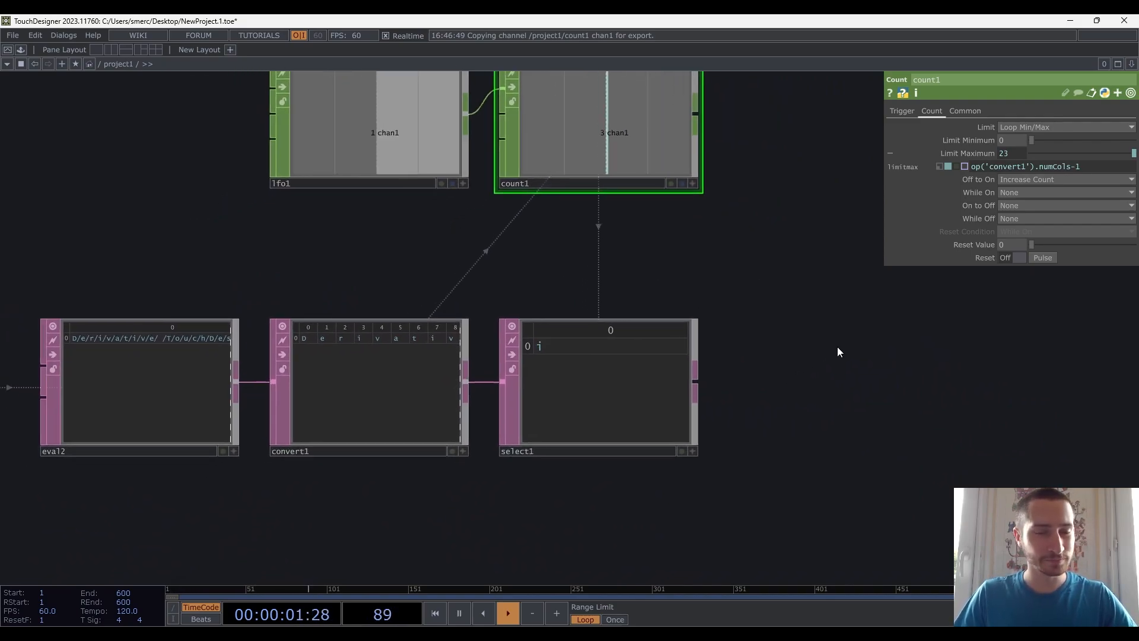
# Set the LFO CHOP's frequency to 8 to speed up the counter
pyautogui.click(419, 130)
pyautogui.scroll(3, 585, 393)
pyautogui.click(607, 385)
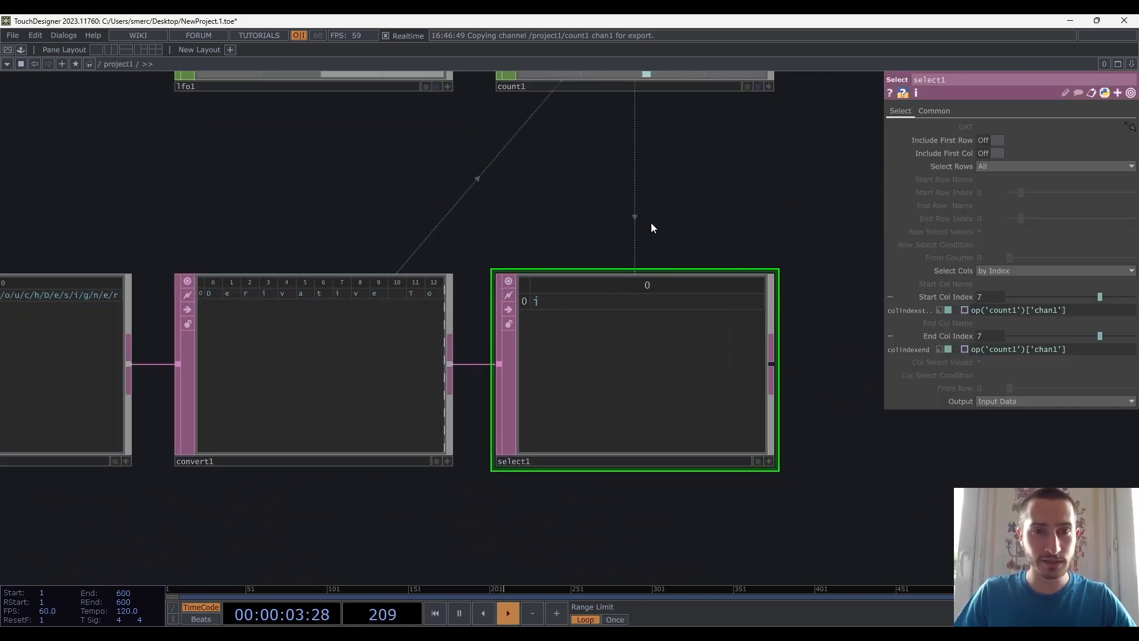
pyautogui.moveTo(631, 252); pyautogui.dragTo(620, 417)
pyautogui.click(659, 155)
pyautogui.scroll(4, 637, 181)
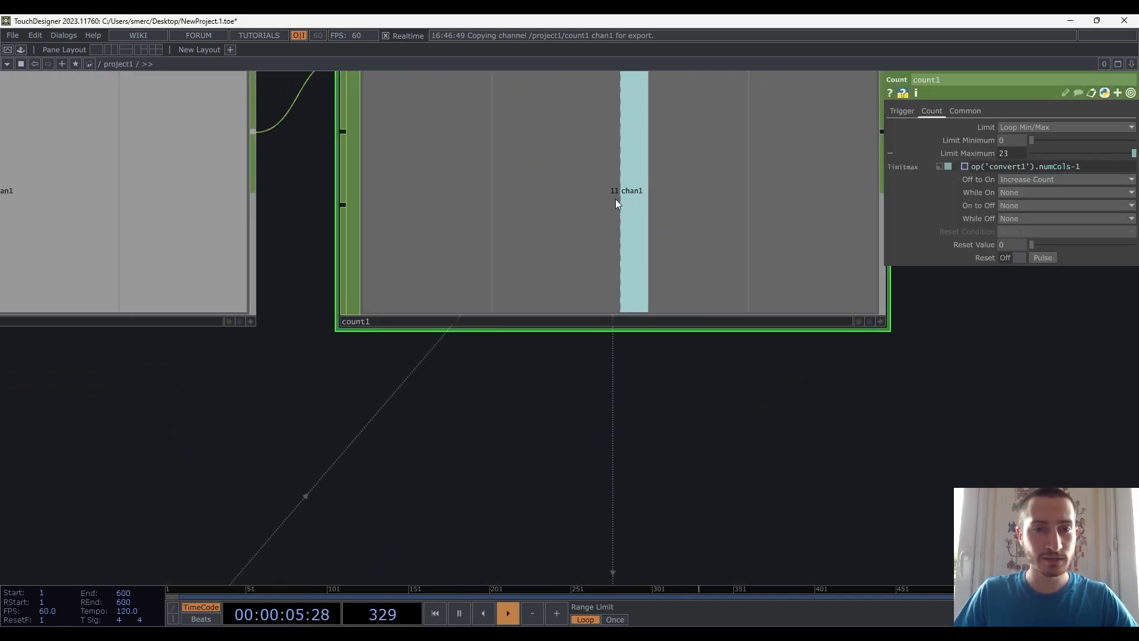
pyautogui.click(214, 218)
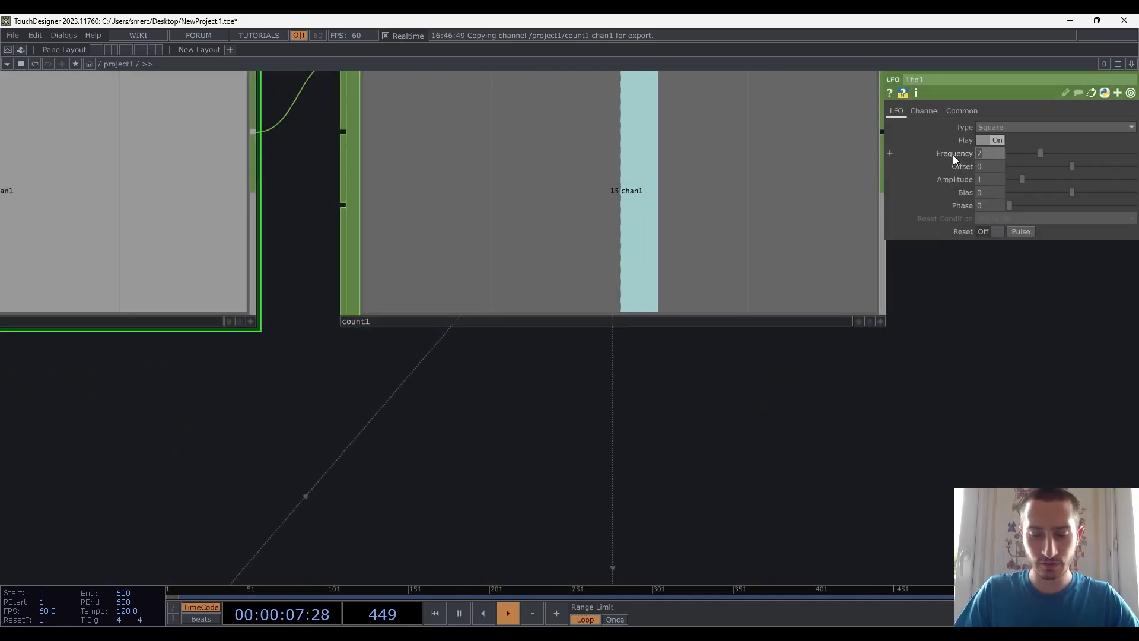
pyautogui.write('8')
pyautogui.press('Return')
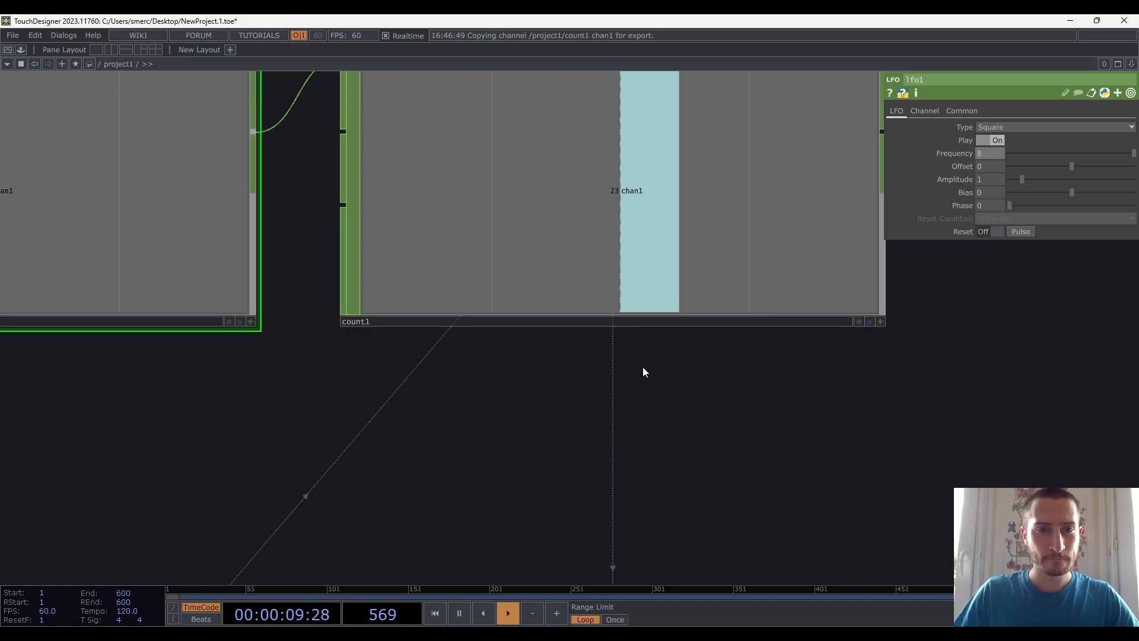
# Review the Select DAT's changing letters at the new speed and look over the whole operator chain
pyautogui.scroll(-6, 652, 205)
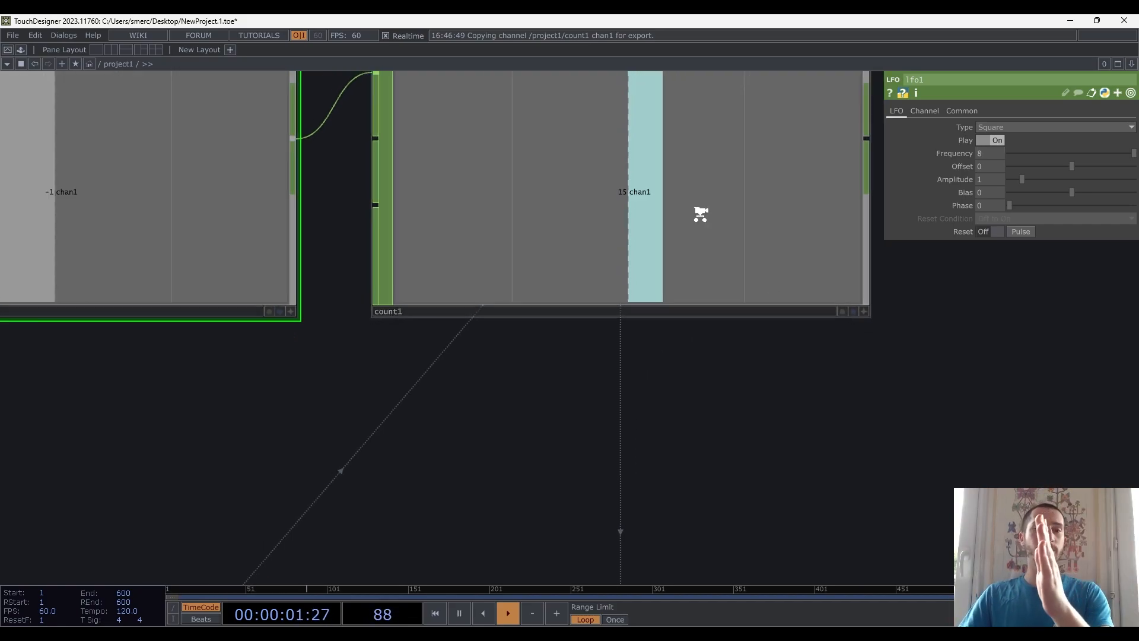
pyautogui.scroll(2, 741, 290)
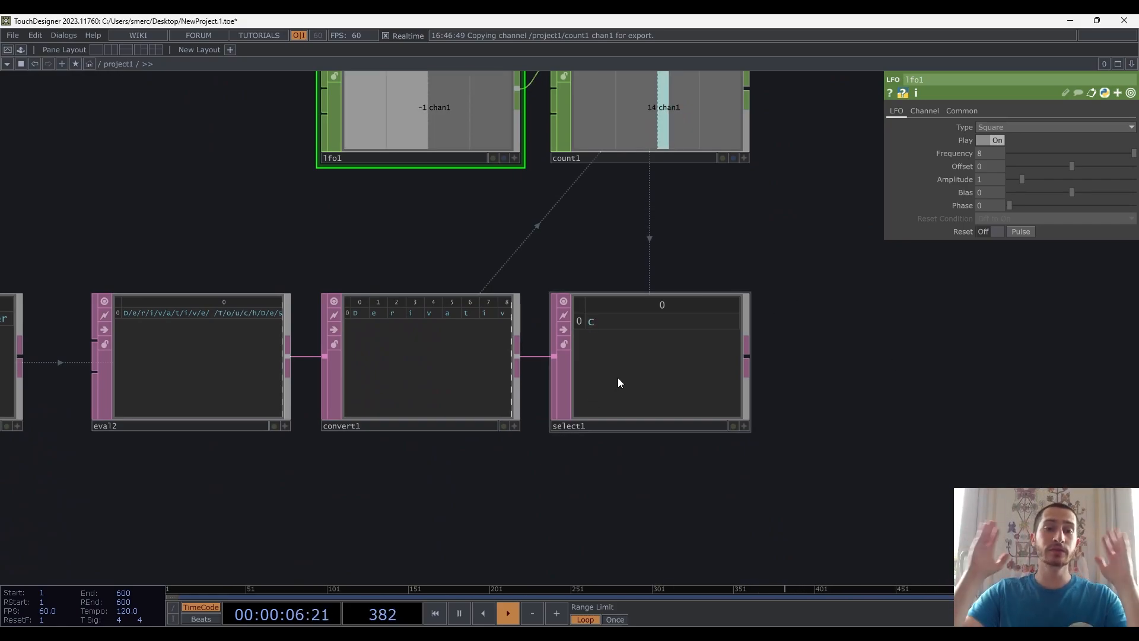
pyautogui.scroll(-5, 618, 377)
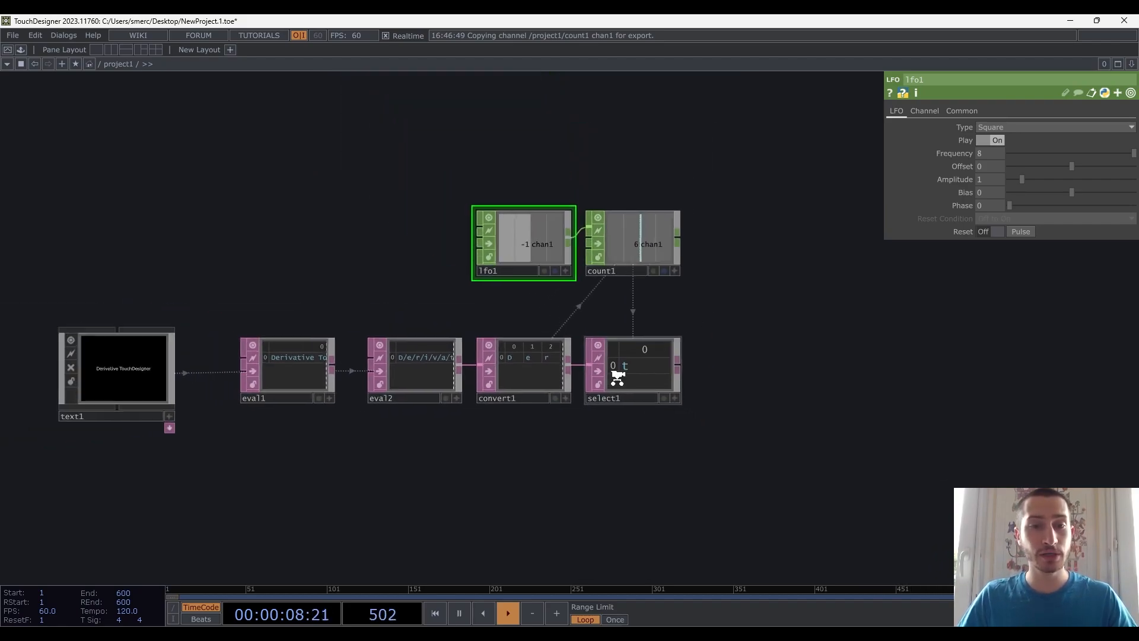
pyautogui.moveTo(694, 359); pyautogui.dragTo(684, 333)
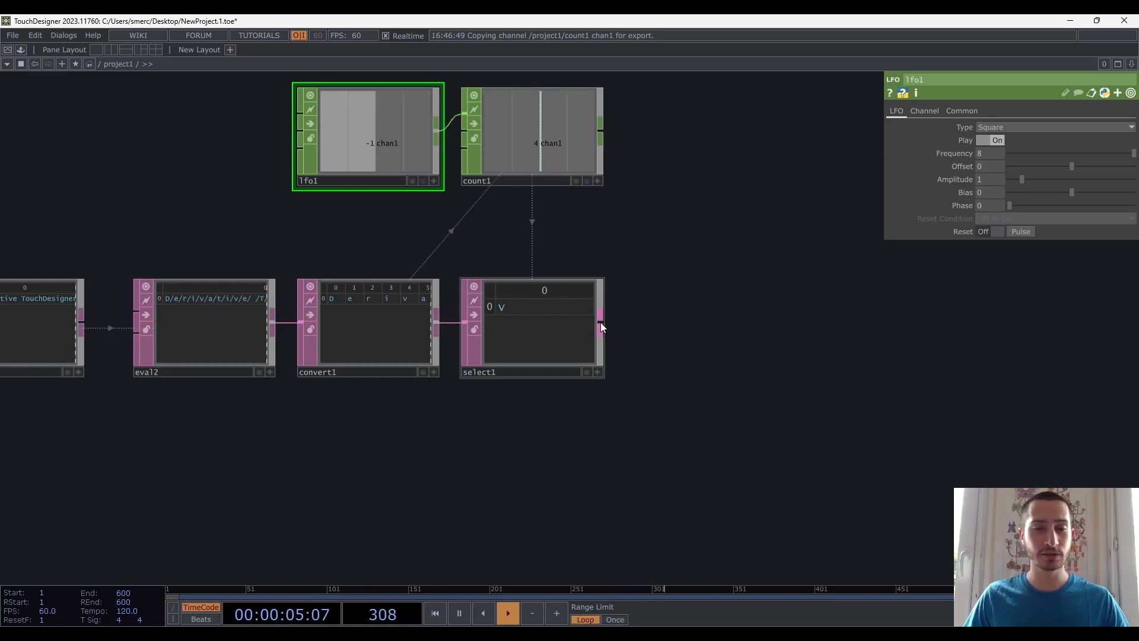
# Create a Script DAT fed by the Select DAT and place it with its callbacks DAT below the operator chain
pyautogui.click(601, 325)
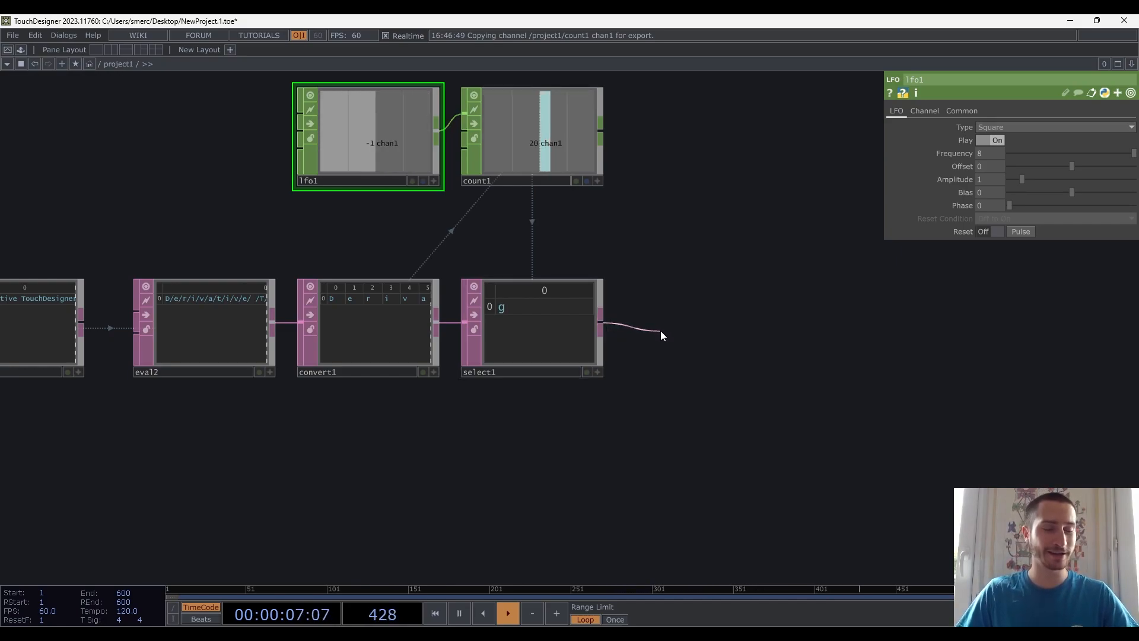
pyautogui.click(661, 330)
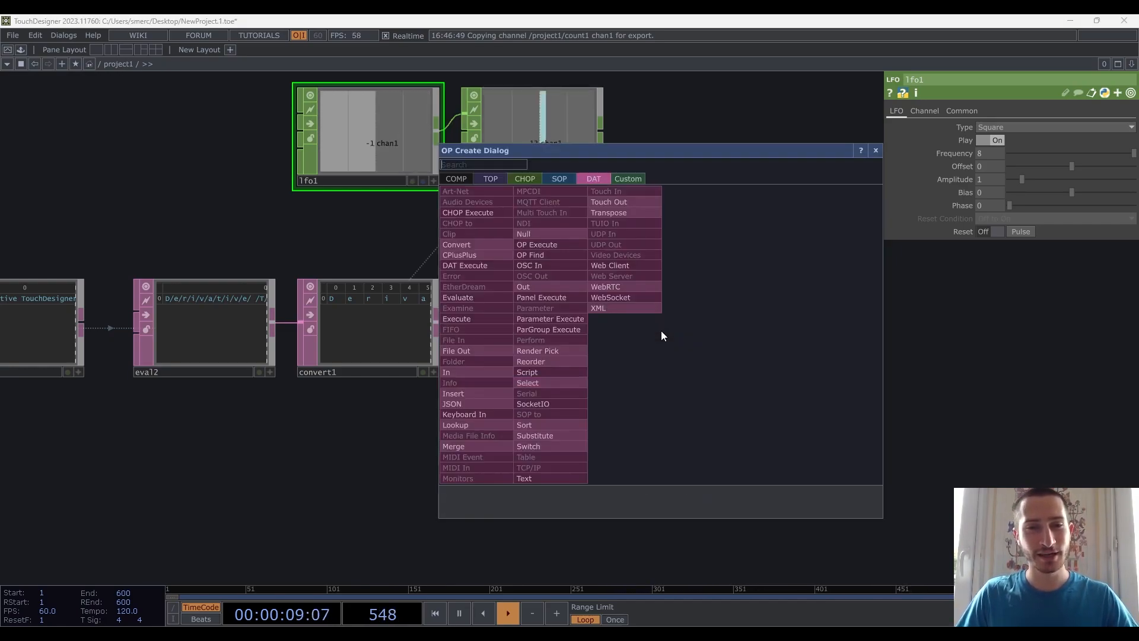
pyautogui.write('sc')
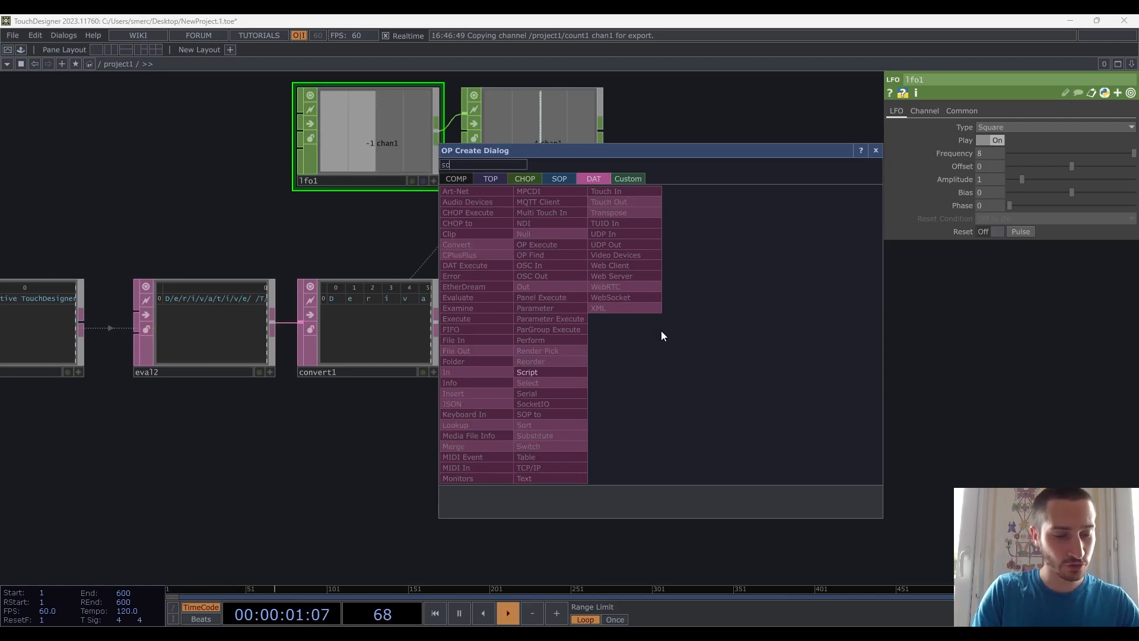
pyautogui.write('ript')
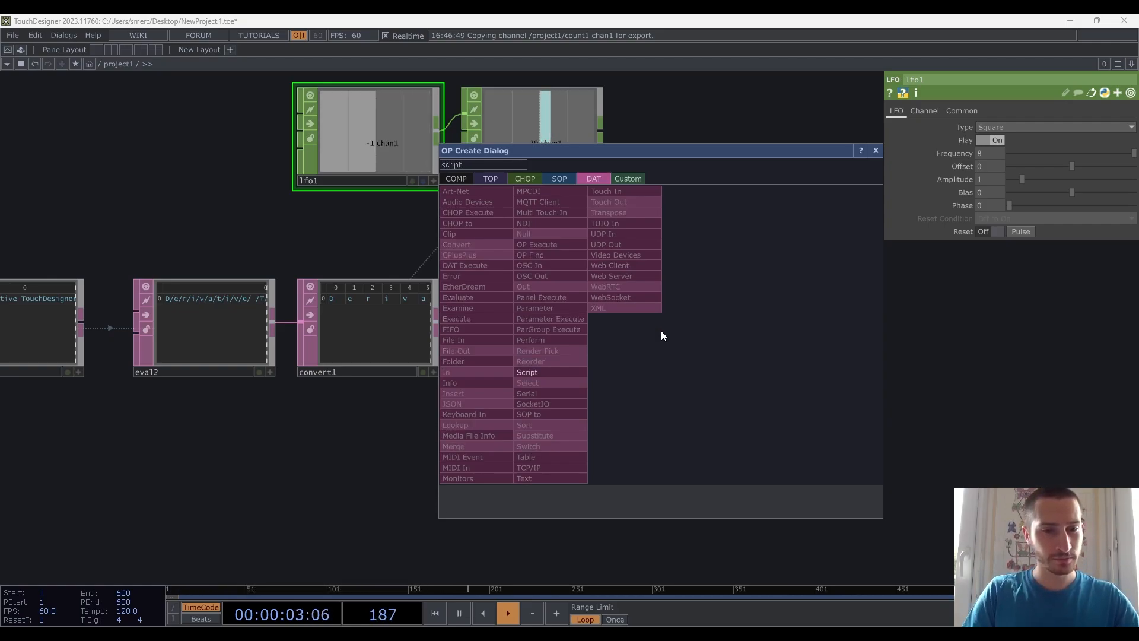
pyautogui.click(550, 371)
pyautogui.click(662, 506)
pyautogui.moveTo(781, 383); pyautogui.dragTo(686, 224)
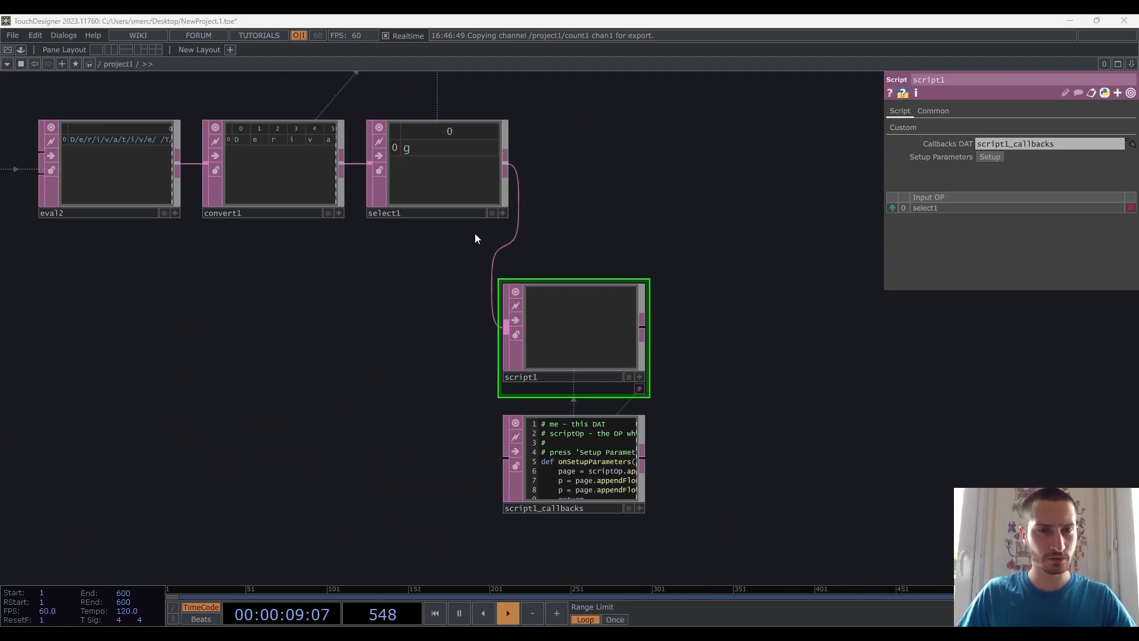
# Disconnect the wire between the Select DAT and the Script DAT so the Script DAT has no input
pyautogui.rightClick(504, 229)
pyautogui.click(515, 276)
pyautogui.moveTo(569, 315); pyautogui.dragTo(589, 348)
pyautogui.moveTo(697, 335); pyautogui.dragTo(674, 243)
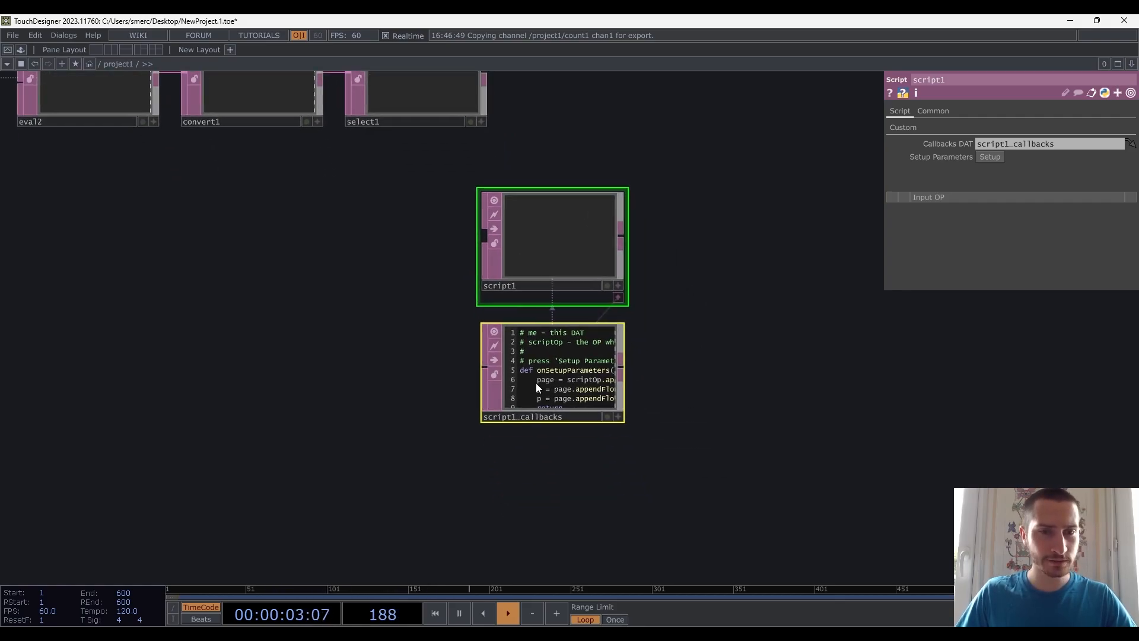
pyautogui.click(711, 351)
# Move the script1_callbacks DAT up so it sits directly beneath the Script DAT
pyautogui.scroll(1, 536, 364)
pyautogui.scroll(3, 536, 364)
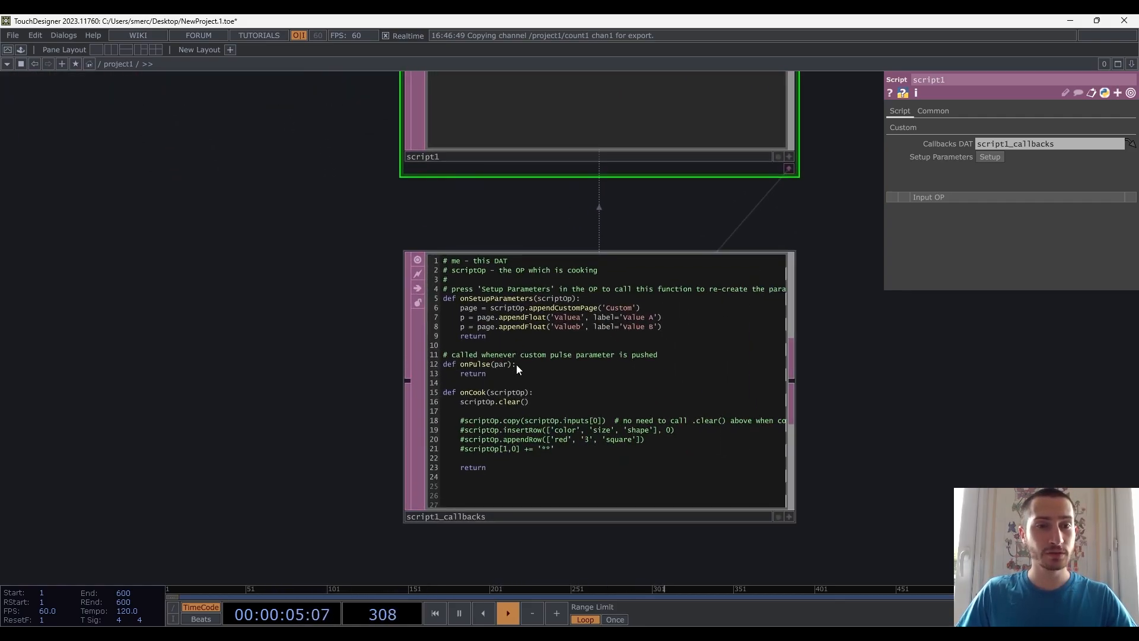
pyautogui.scroll(-1, 358, 233)
pyautogui.moveTo(357, 233); pyautogui.dragTo(389, 344)
pyautogui.click(538, 442)
pyautogui.moveTo(539, 442); pyautogui.dragTo(539, 399)
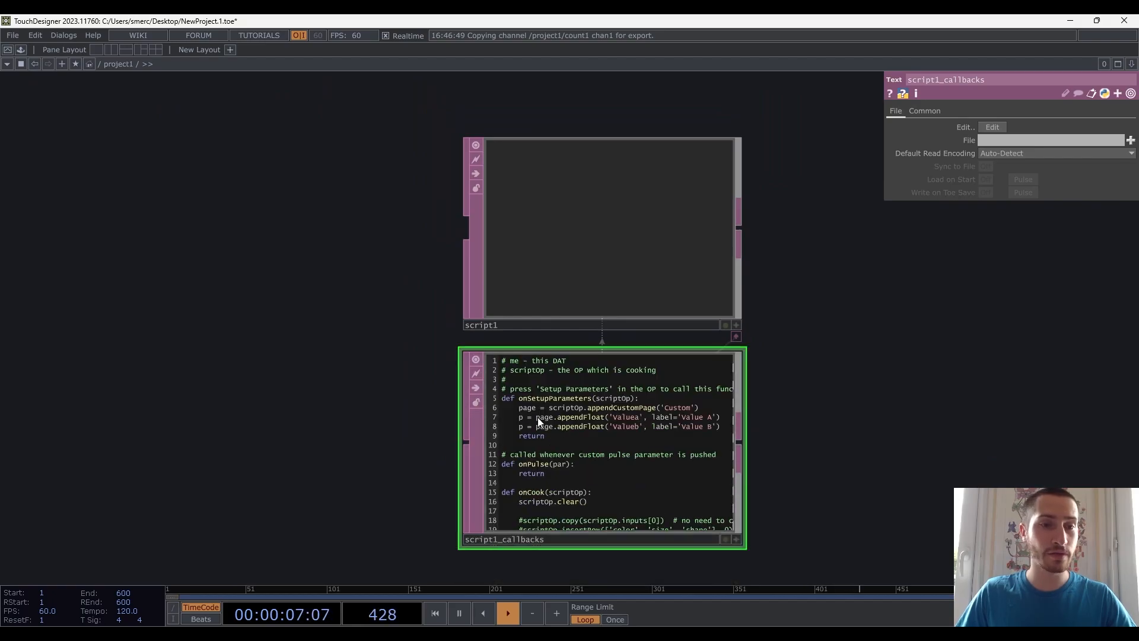
# Make the script1_callbacks code editable in place and insert two blank lines below scriptOp.clear() in onCook
pyautogui.scroll(3, 448, 413)
pyautogui.moveTo(401, 399); pyautogui.dragTo(419, 318)
pyautogui.scroll(2, 488, 371)
pyautogui.moveTo(409, 409); pyautogui.dragTo(335, 368)
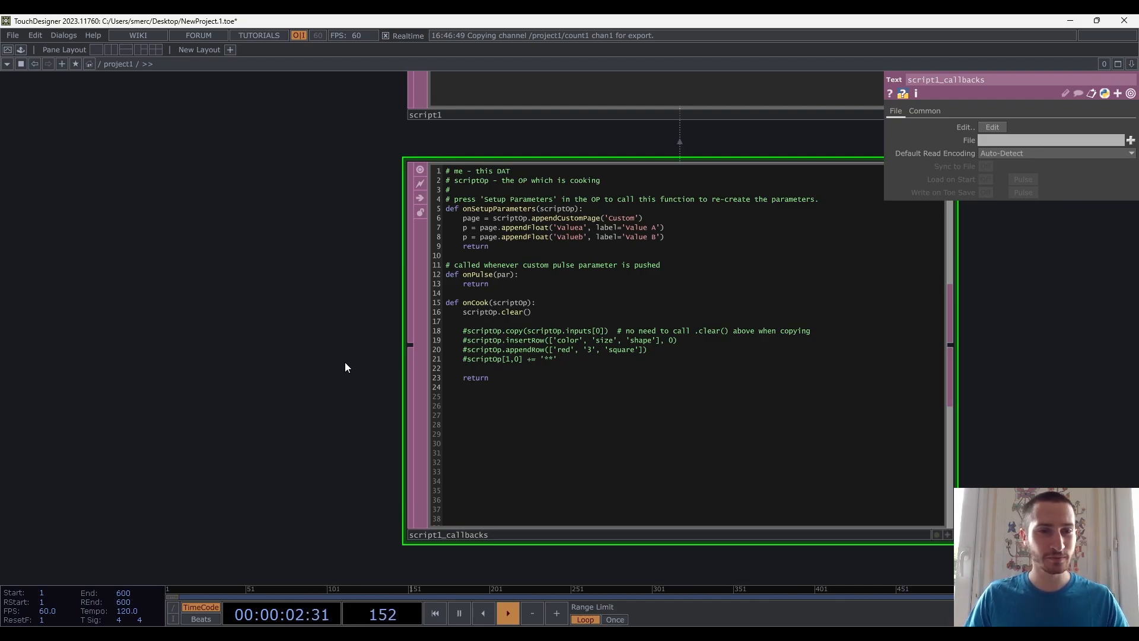
pyautogui.press('a')
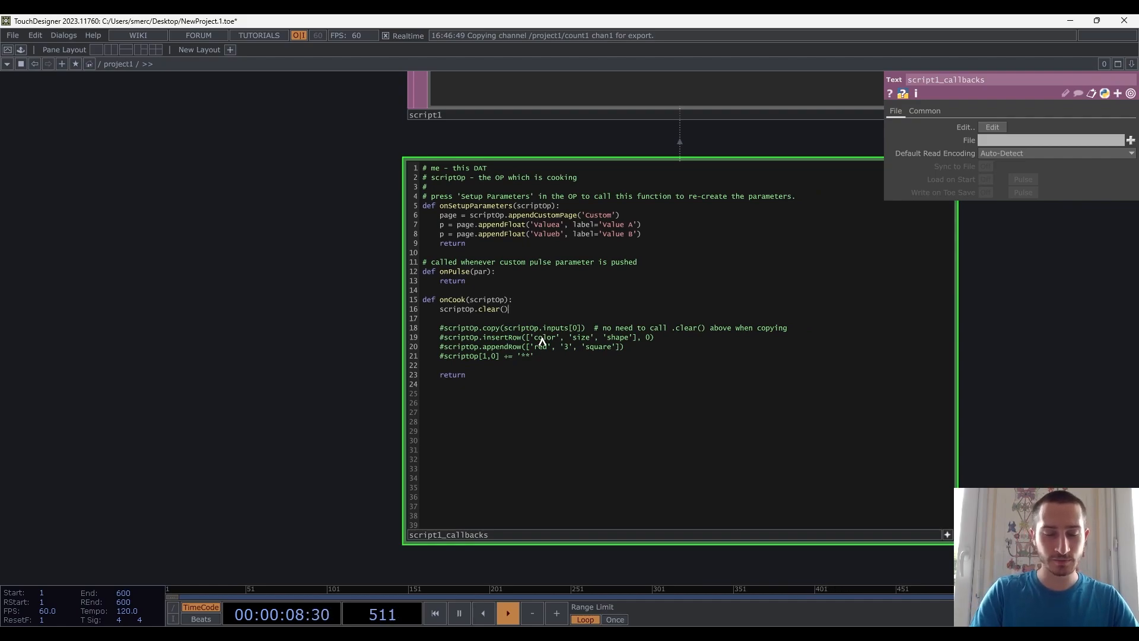
pyautogui.moveTo(426, 300); pyautogui.dragTo(433, 303)
pyautogui.click(434, 303)
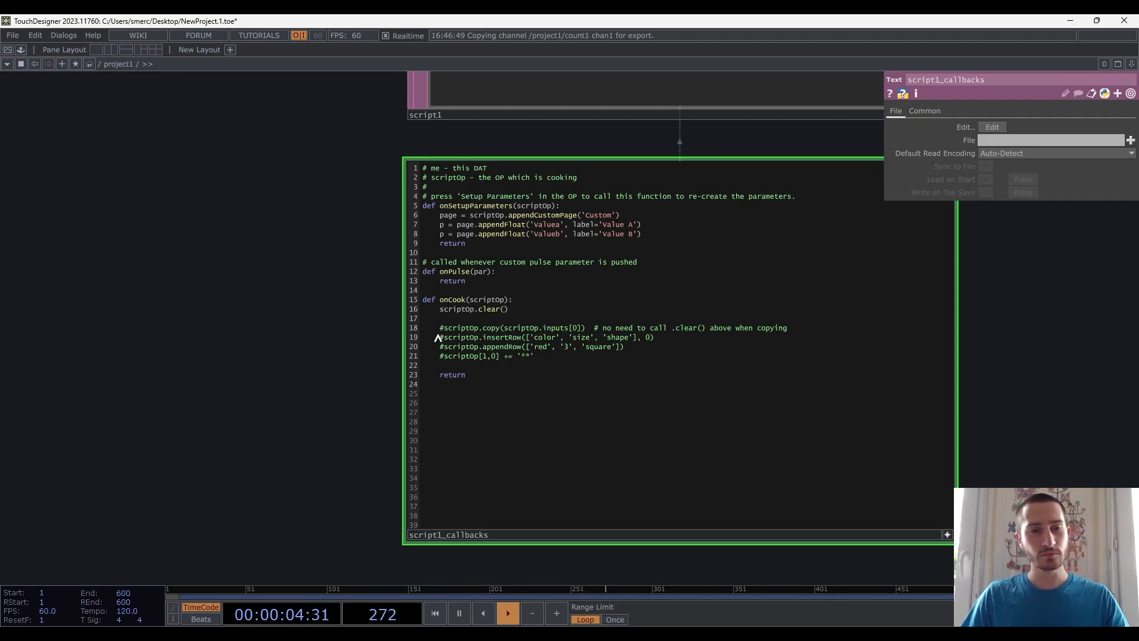
pyautogui.click(508, 309)
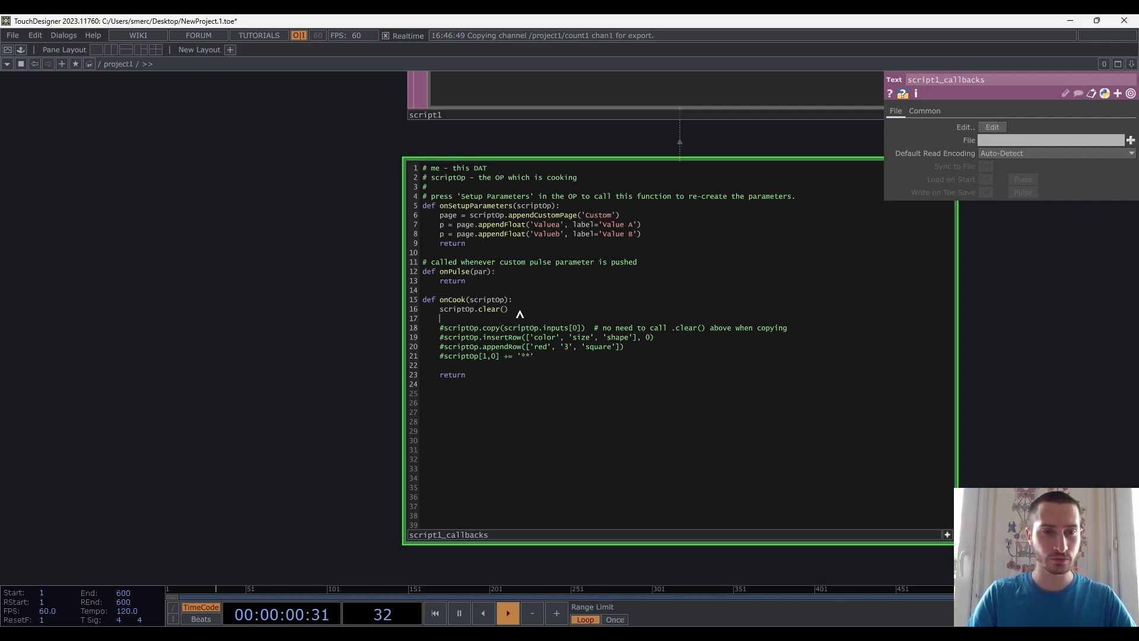
pyautogui.press('Return')
pyautogui.press('Return')
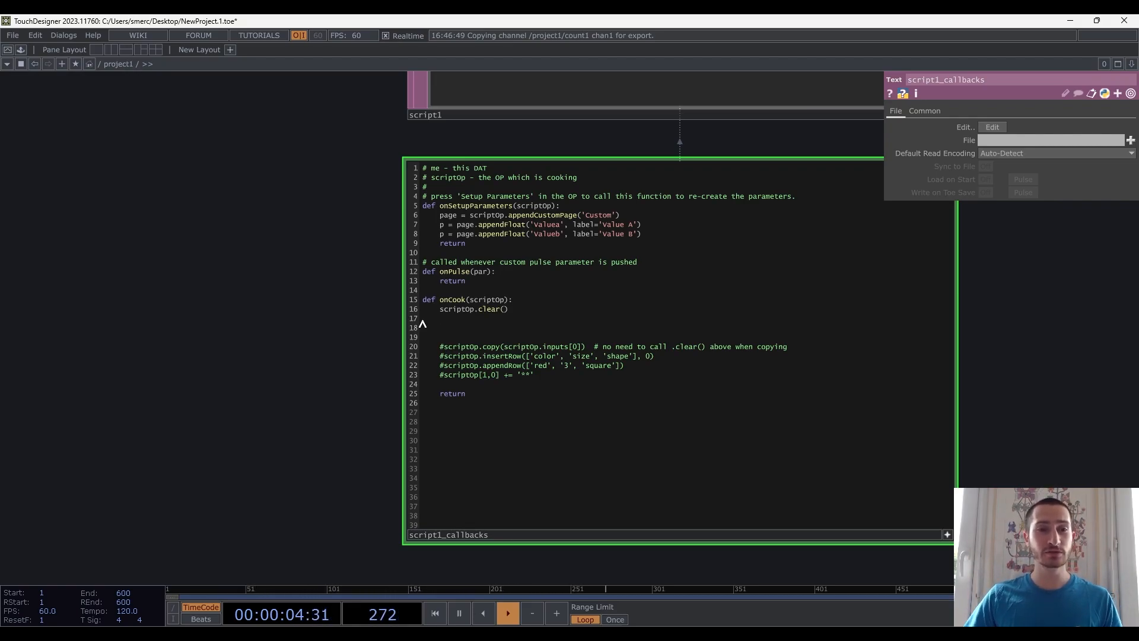
# Start a new statement with scriptOp on the line directly below scriptOp.clear() in the onCook function
pyautogui.moveTo(333, 209); pyautogui.dragTo(354, 532)
pyautogui.scroll(-2, 346, 320)
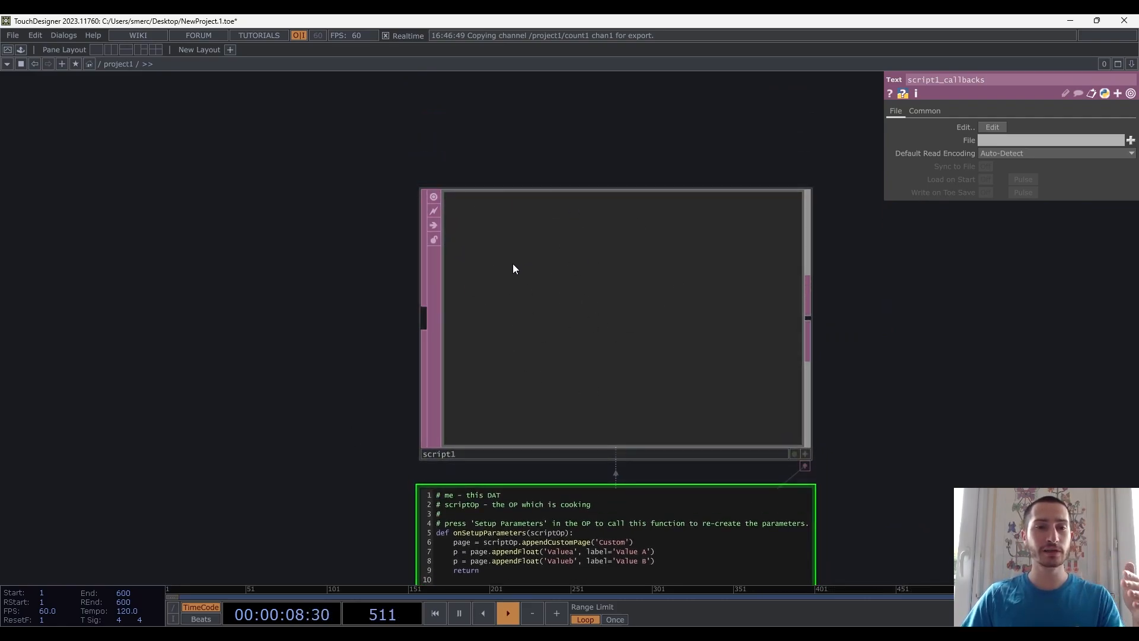
pyautogui.moveTo(347, 497); pyautogui.dragTo(321, 383)
pyautogui.scroll(2, 322, 383)
pyautogui.moveTo(322, 434); pyautogui.dragTo(305, 355)
pyautogui.click(479, 452)
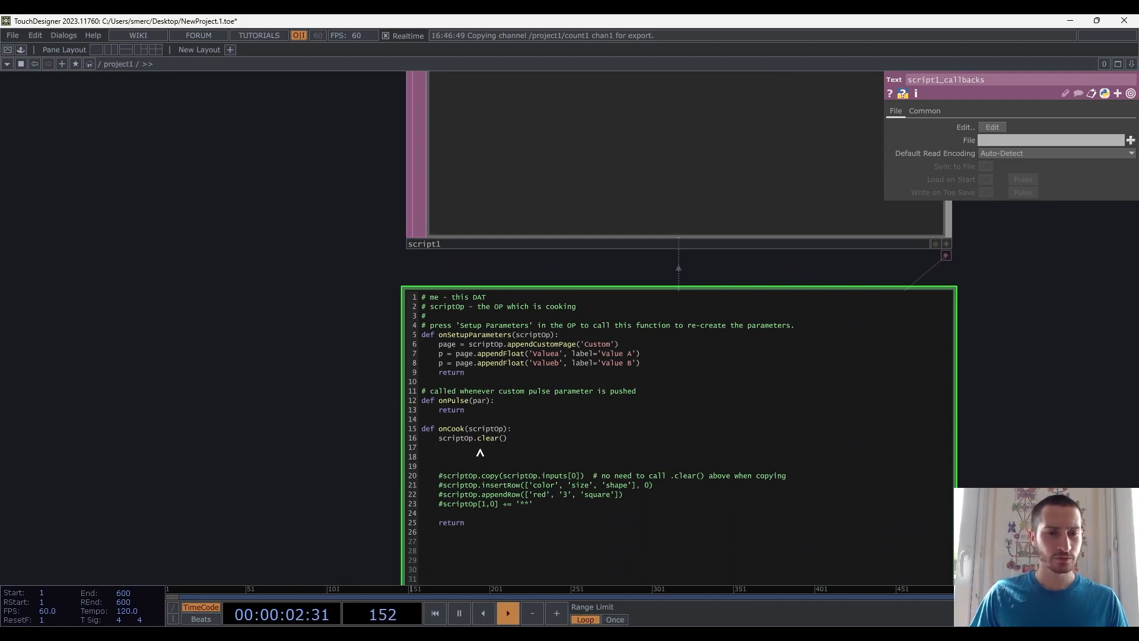
pyautogui.write('script')
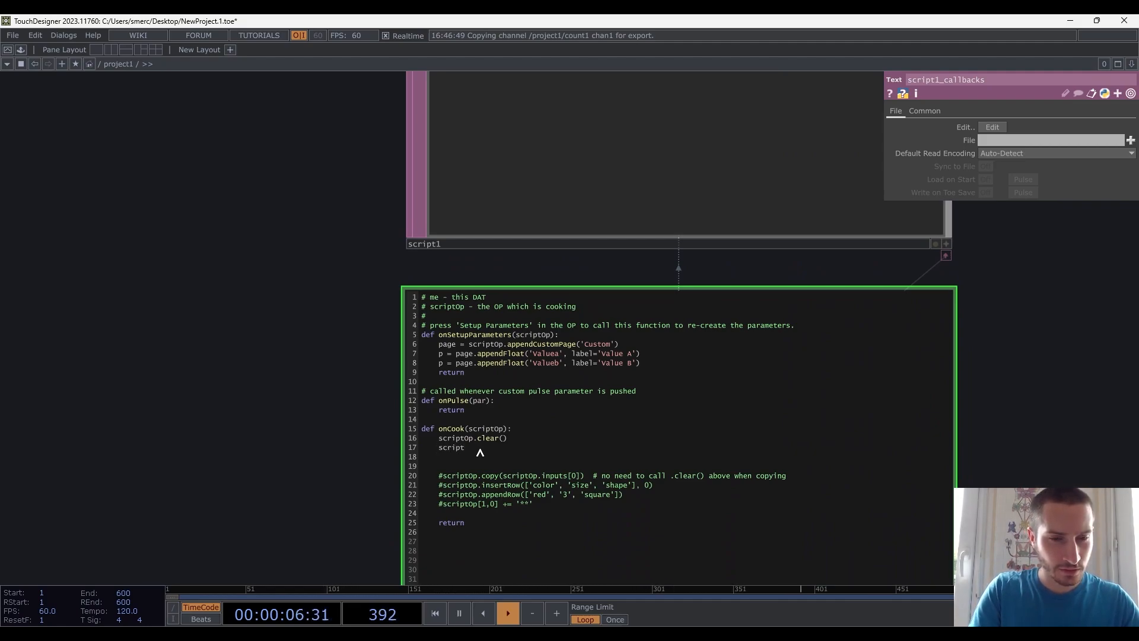
pyautogui.write('Op.a')
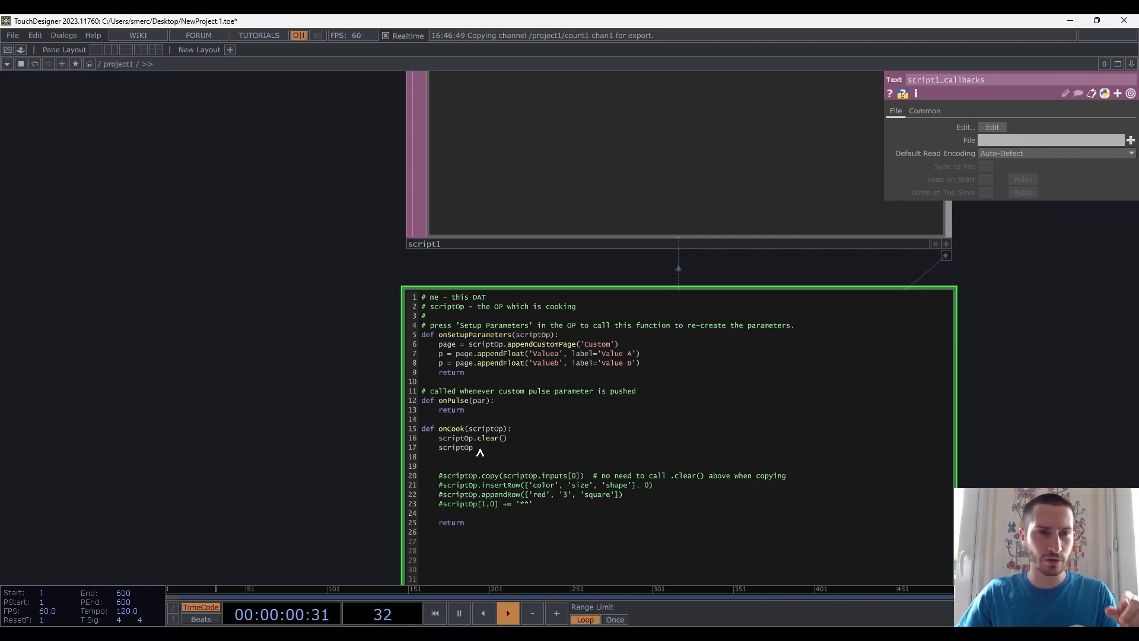
# Complete the new onCook statement as scriptOp.setSize(1,1) and check the Script DAT's table
pyautogui.scroll(-2, 351, 393)
pyautogui.moveTo(346, 385); pyautogui.dragTo(353, 215)
pyautogui.scroll(2, 452, 321)
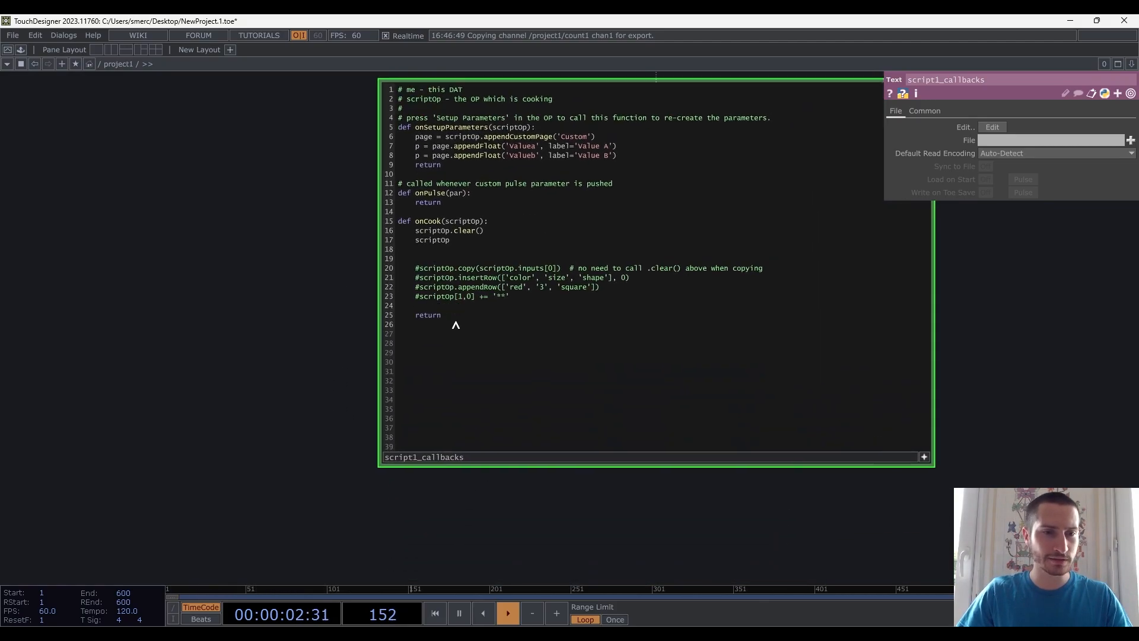
pyautogui.moveTo(353, 265); pyautogui.dragTo(344, 356)
pyautogui.click(439, 323)
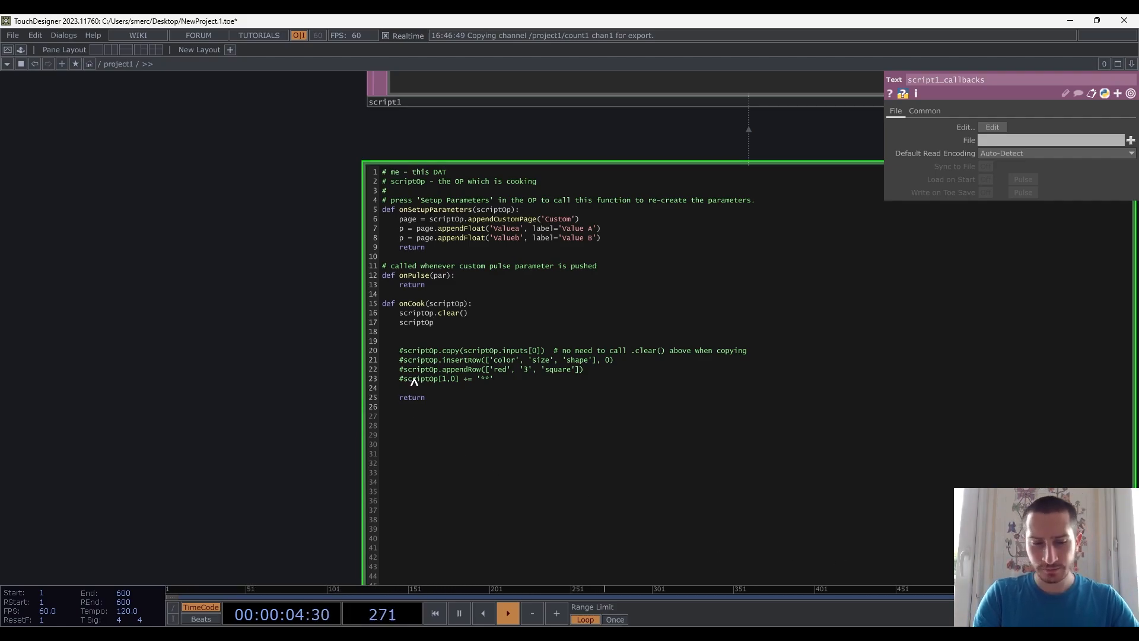
pyautogui.write('etSize')
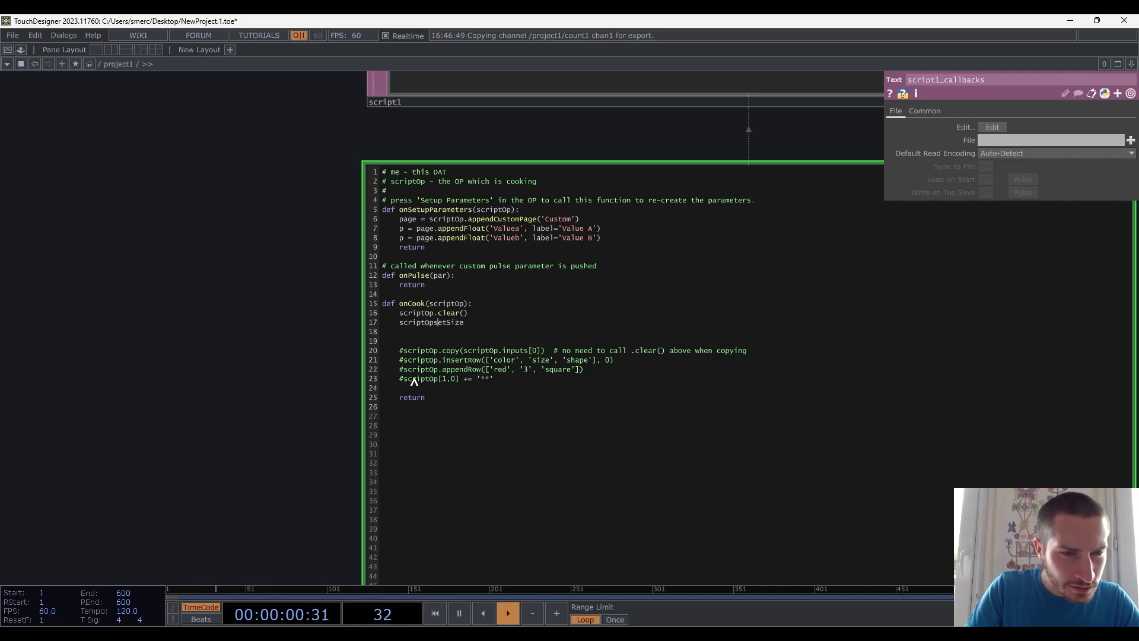
pyautogui.write('.')
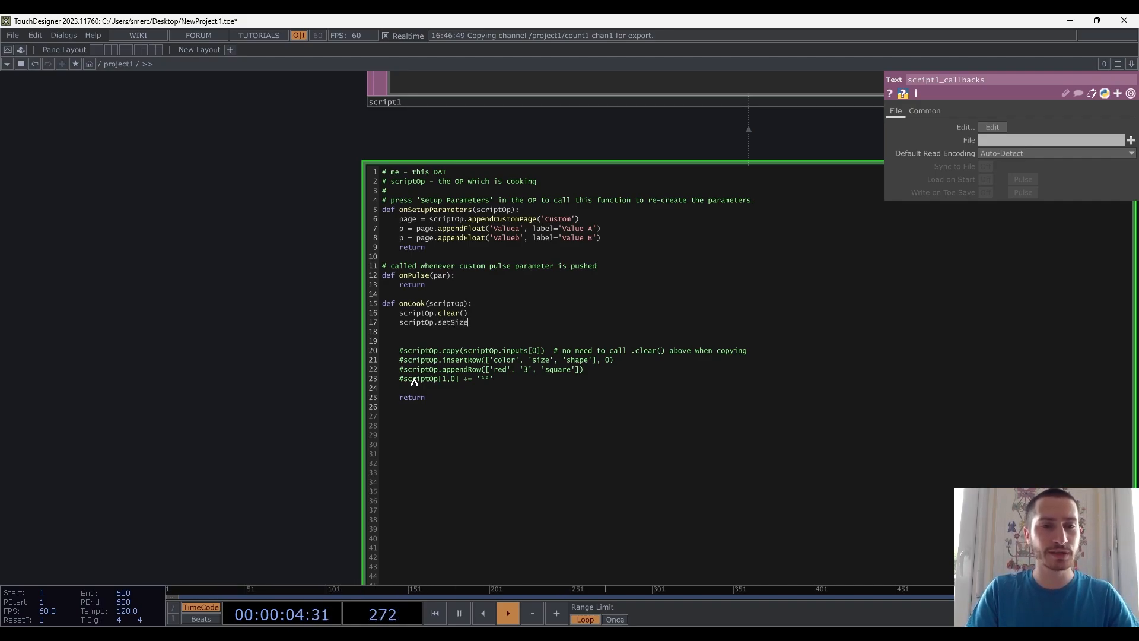
pyautogui.write('()')
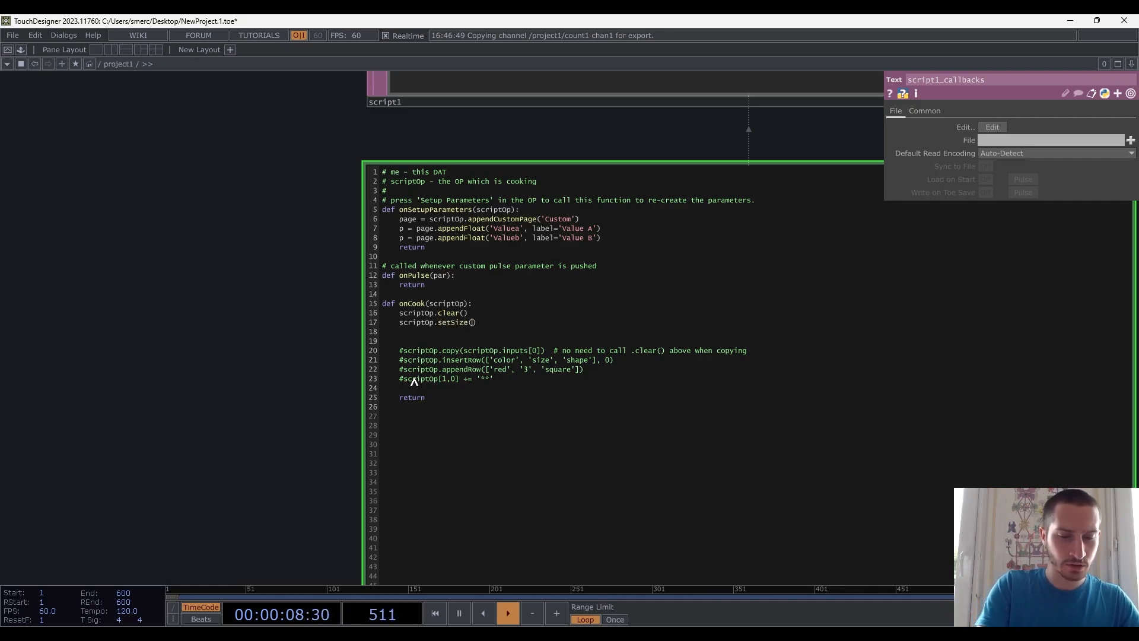
pyautogui.write('1,1')
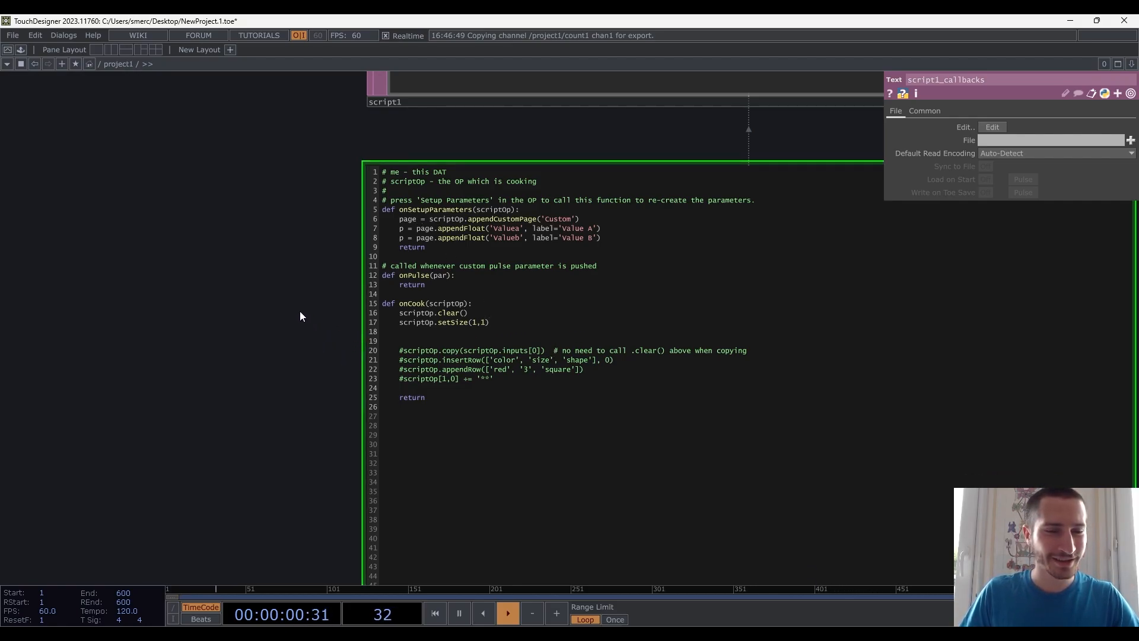
pyautogui.moveTo(299, 308); pyautogui.dragTo(266, 274, button='middle')
pyautogui.moveTo(265, 274); pyautogui.dragTo(301, 369)
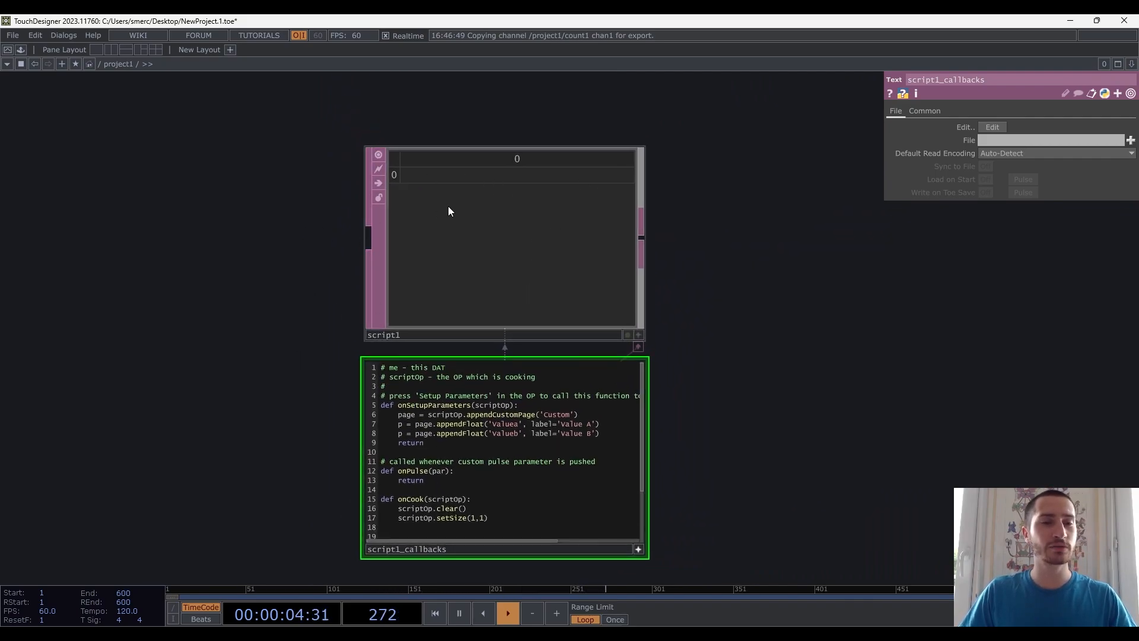
pyautogui.moveTo(759, 259); pyautogui.dragTo(794, 230)
# Add the statement scriptOp[0,0] = 0 below the setSize line, separated by a blank line, and check the Script DAT's cell
pyautogui.scroll(3, 746, 380)
pyautogui.moveTo(732, 463); pyautogui.dragTo(831, 327)
pyautogui.click(524, 345)
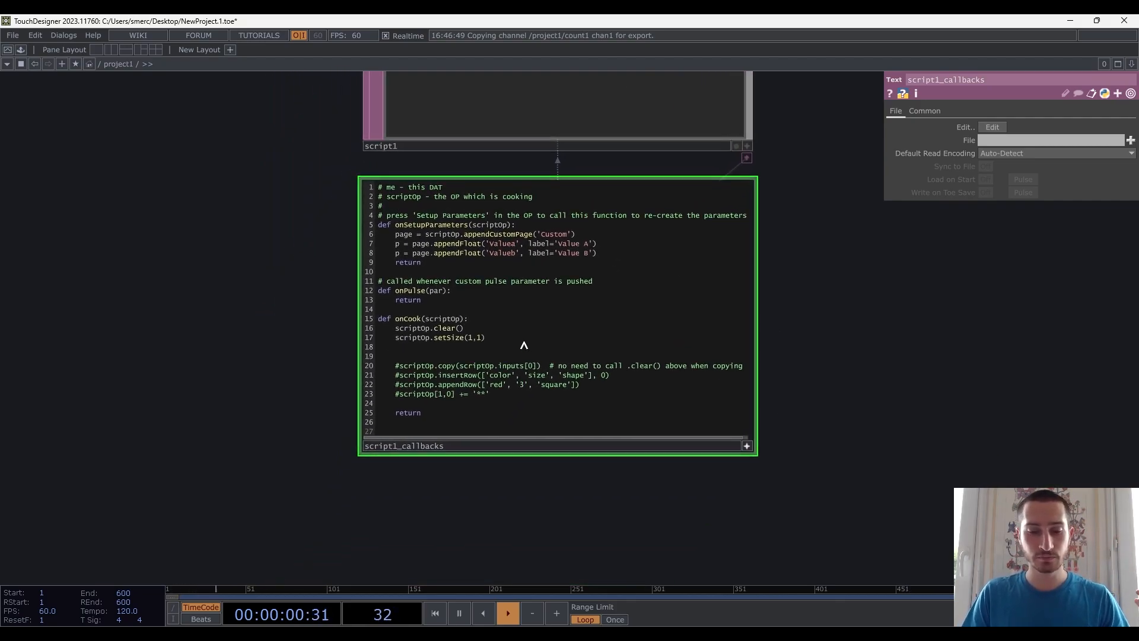
pyautogui.press('Return')
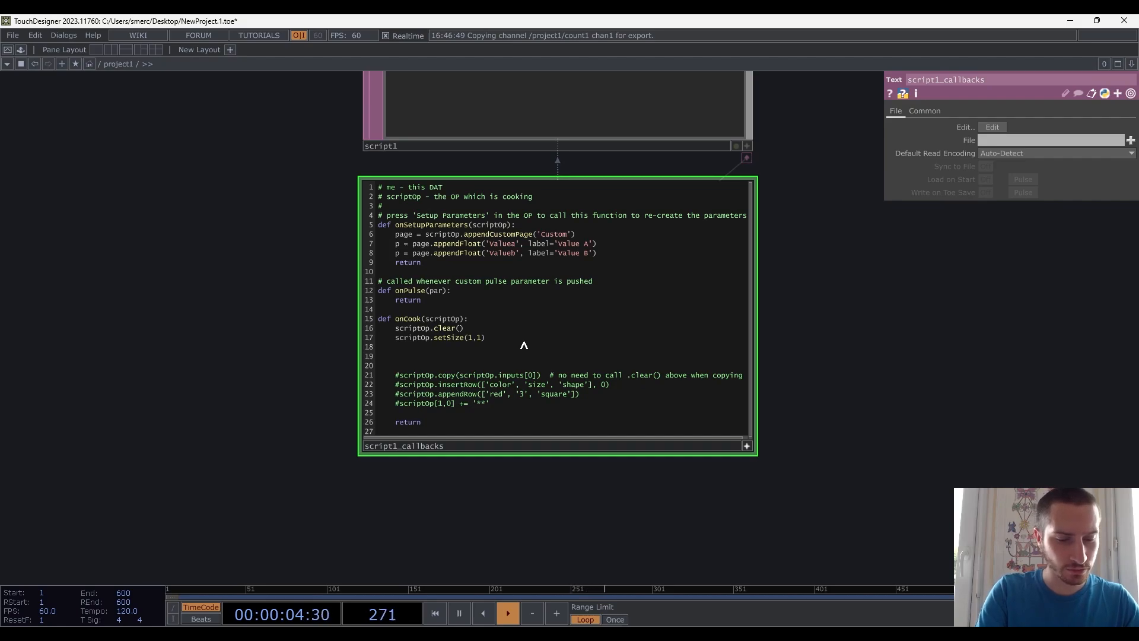
pyautogui.write('scrip')
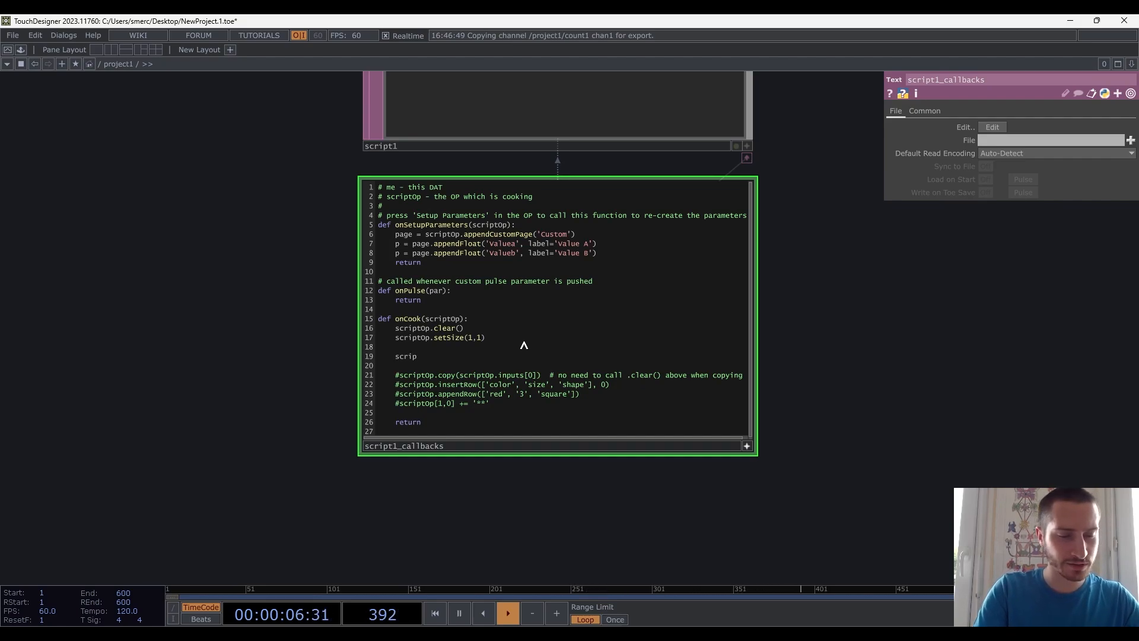
pyautogui.write('tOp')
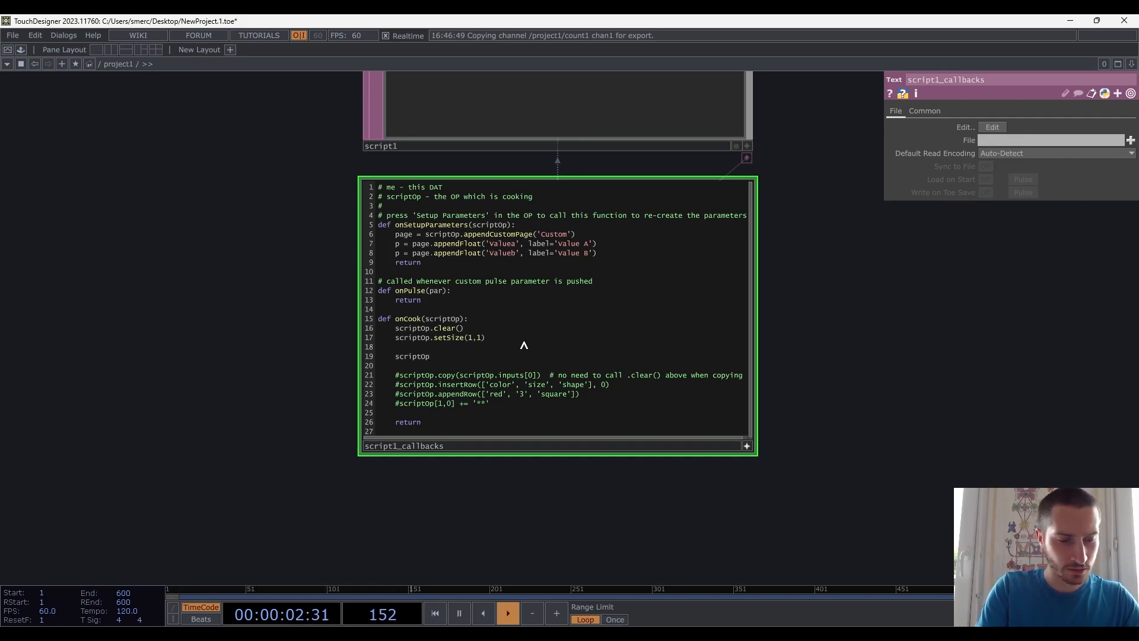
pyautogui.write('[]')
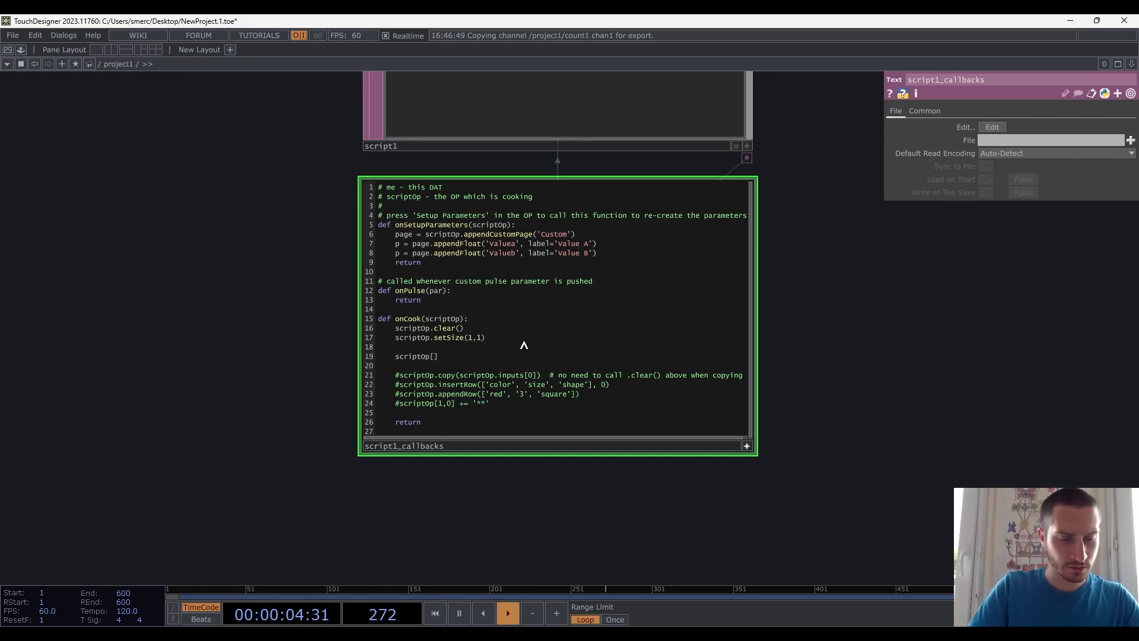
pyautogui.write('0,0')
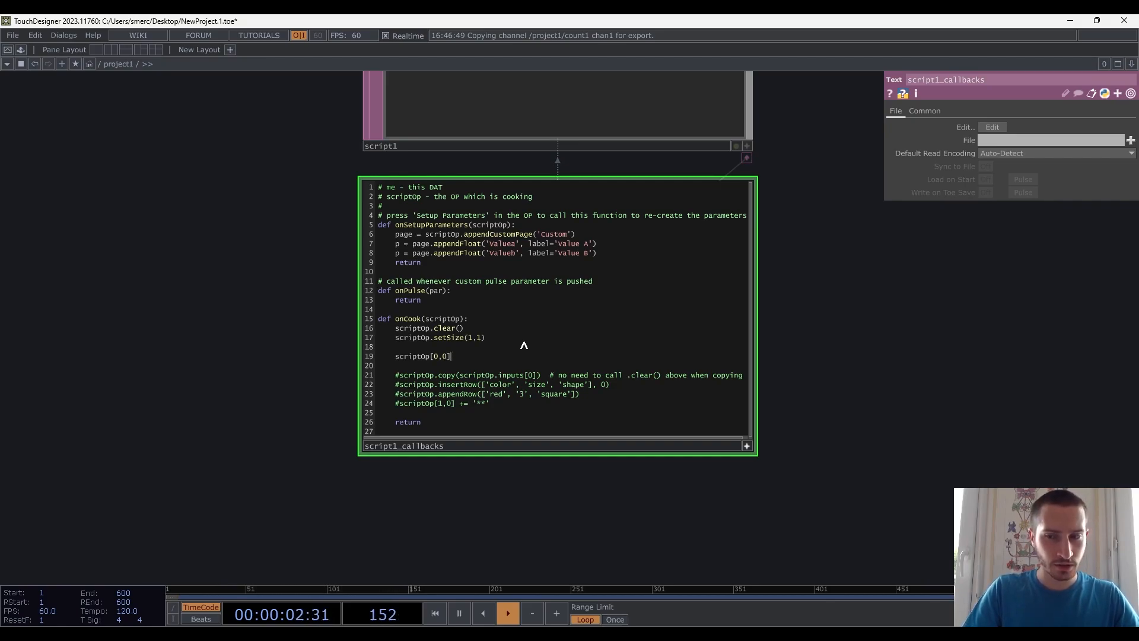
pyautogui.write('0')
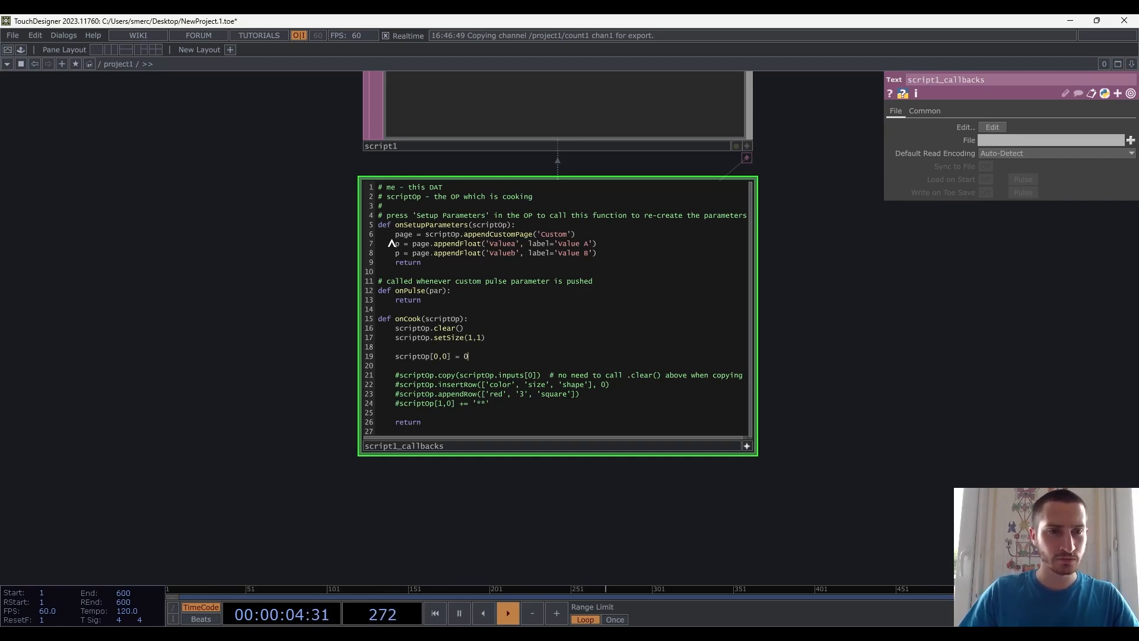
pyautogui.moveTo(250, 210); pyautogui.dragTo(295, 366)
pyautogui.moveTo(291, 243); pyautogui.dragTo(295, 379)
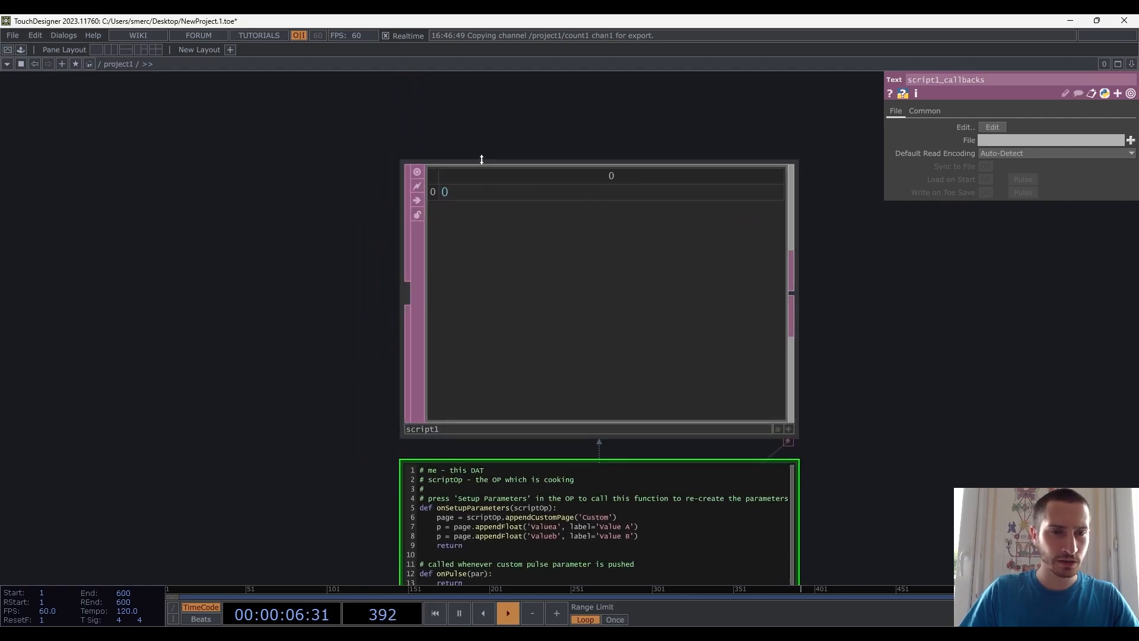
# Start an if statement below scriptOp[0,0] = 0 in onCook, separated by a blank line
pyautogui.moveTo(329, 333); pyautogui.dragTo(305, 94)
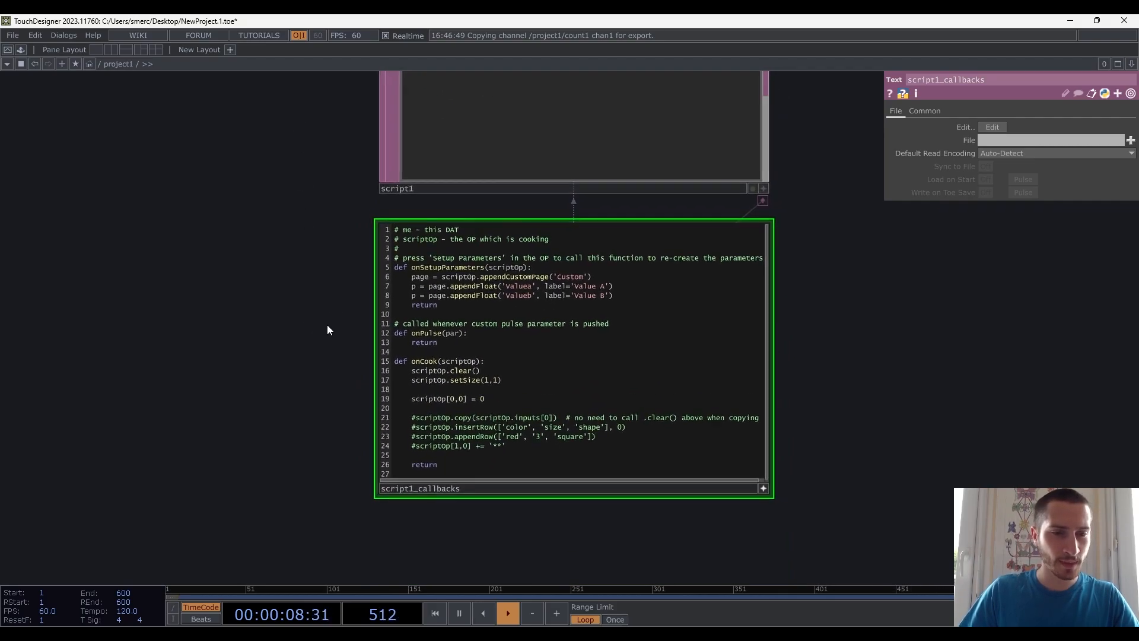
pyautogui.press('Return')
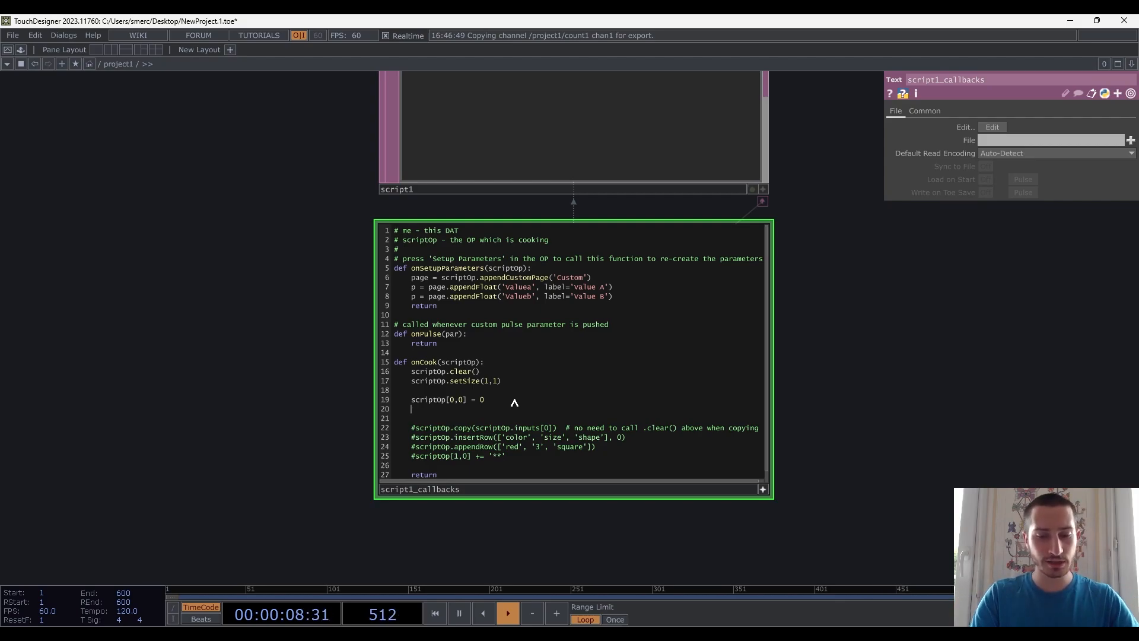
pyautogui.press('Return')
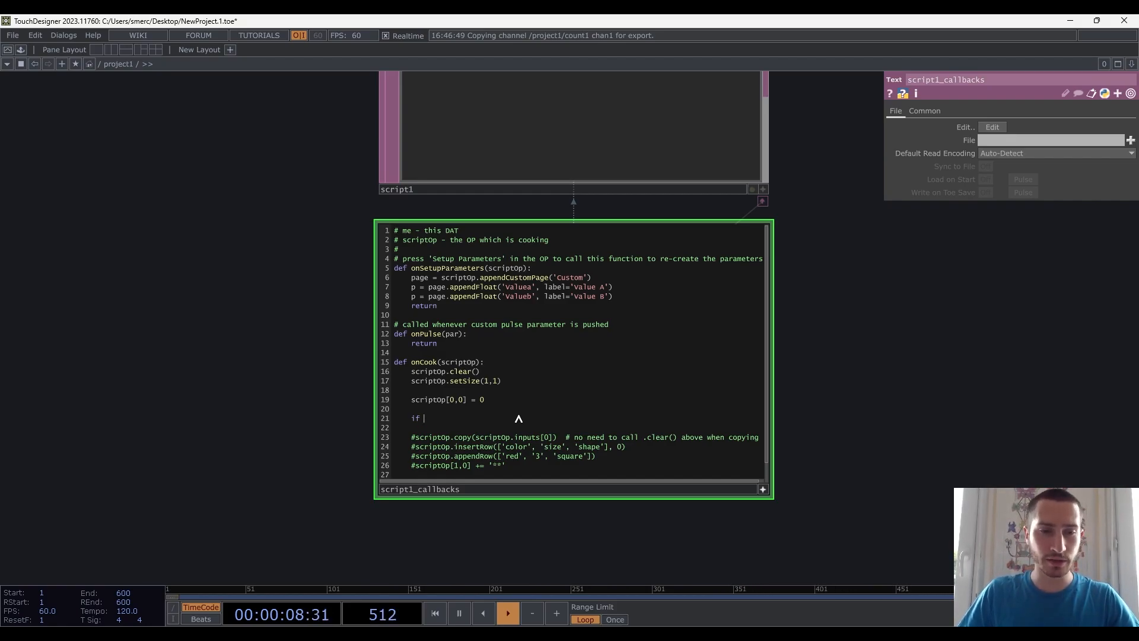
# Check the Select DAT's cell and reference it in the if condition as op('select1')[0,0]
pyautogui.scroll(-5, 308, 277)
pyautogui.moveTo(301, 271); pyautogui.dragTo(486, 438)
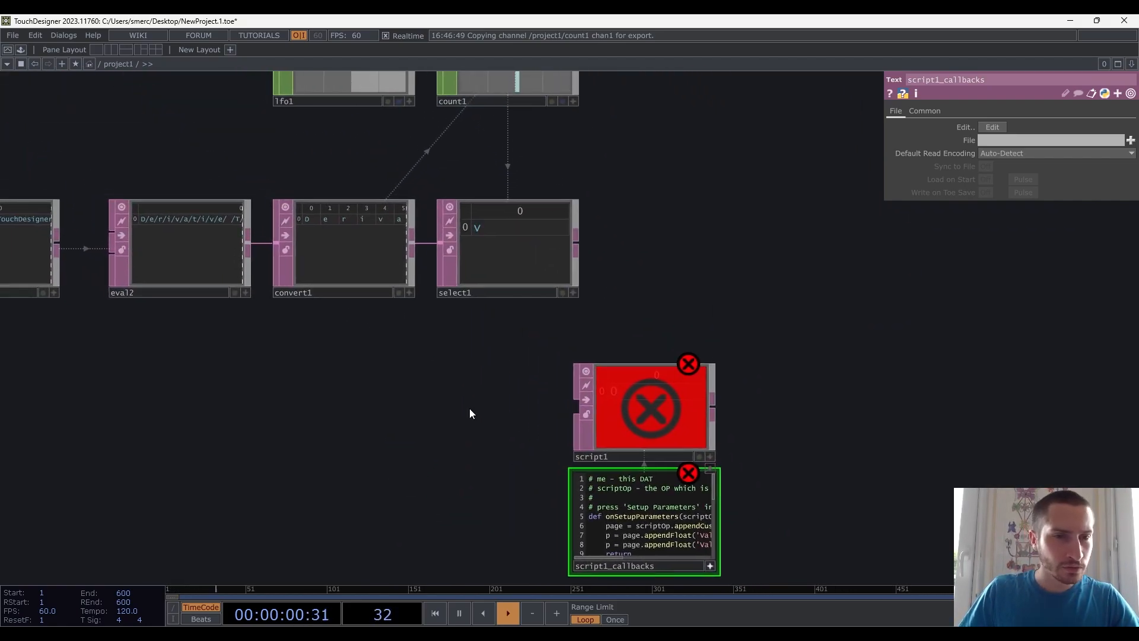
pyautogui.click(505, 249)
pyautogui.scroll(5, 470, 272)
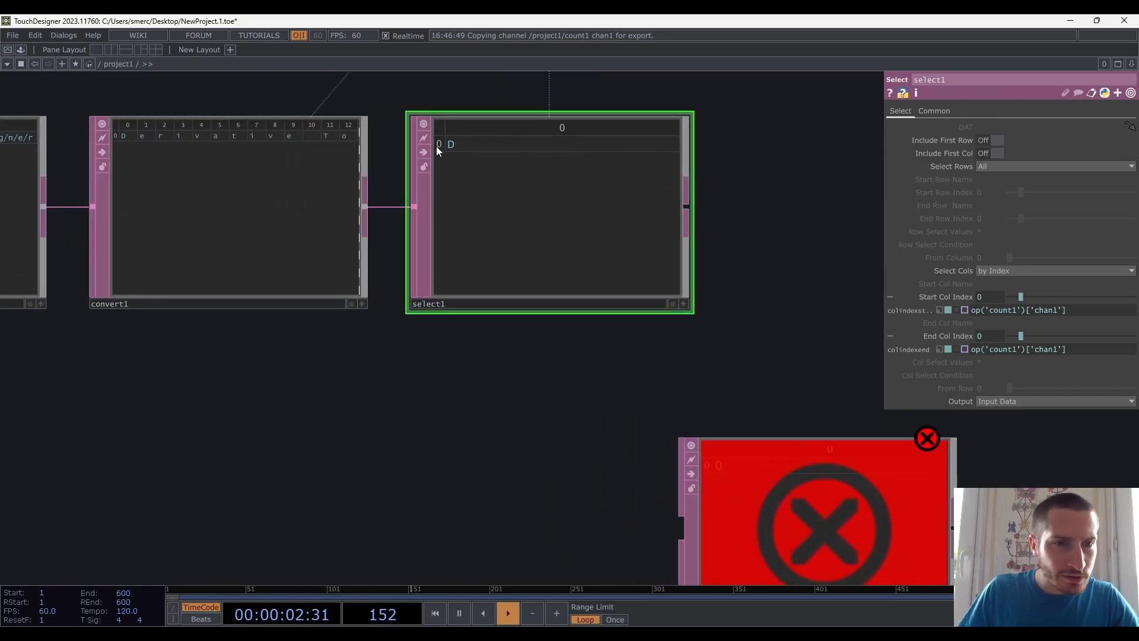
pyautogui.scroll(-5, 451, 323)
pyautogui.moveTo(457, 363); pyautogui.dragTo(387, 216)
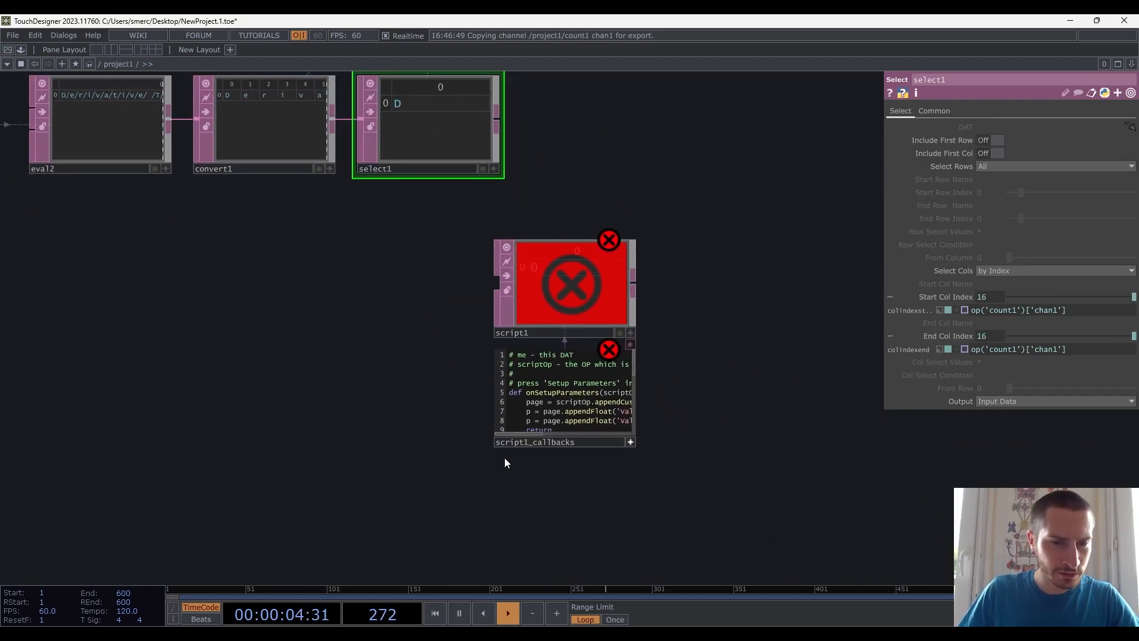
pyautogui.scroll(8, 533, 440)
pyautogui.click(441, 281)
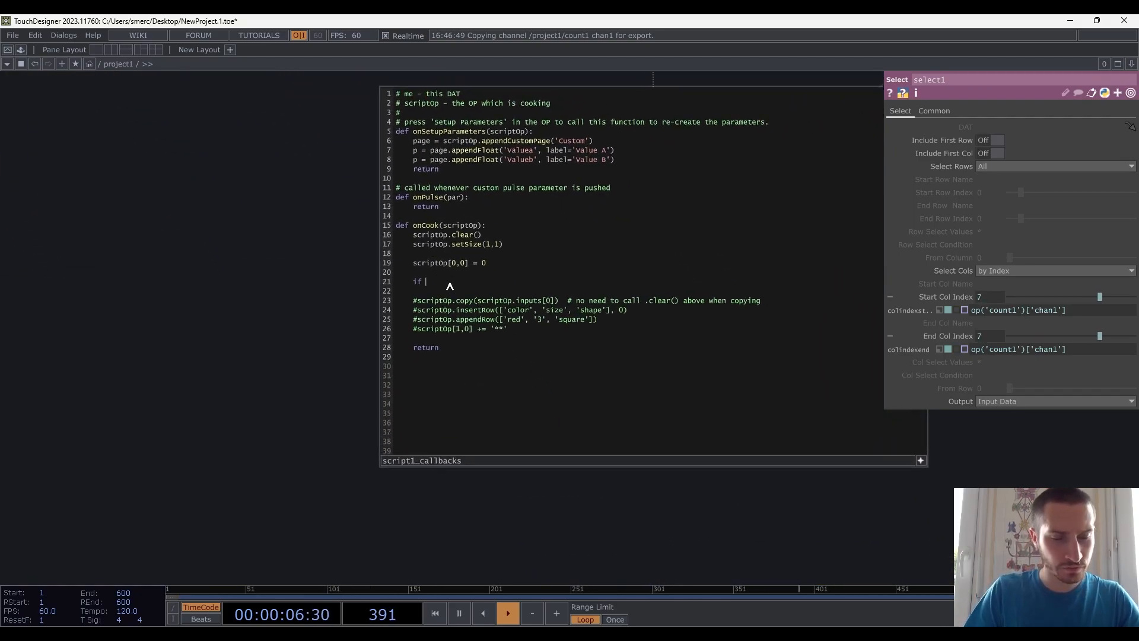
pyautogui.write('op()')
pyautogui.write("''")
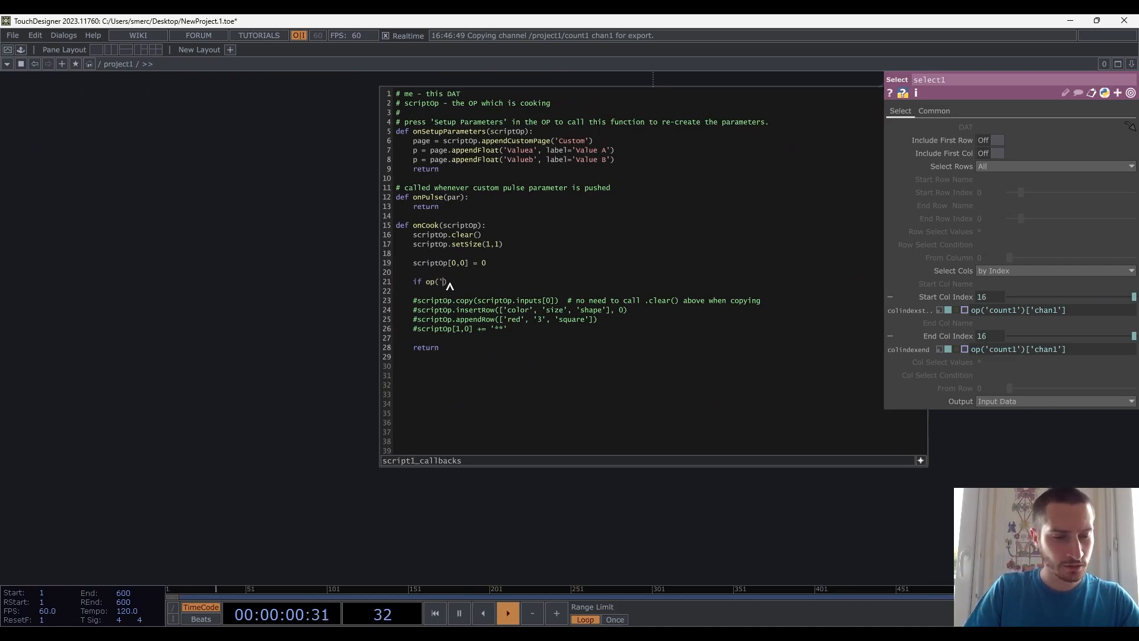
pyautogui.write('select1')
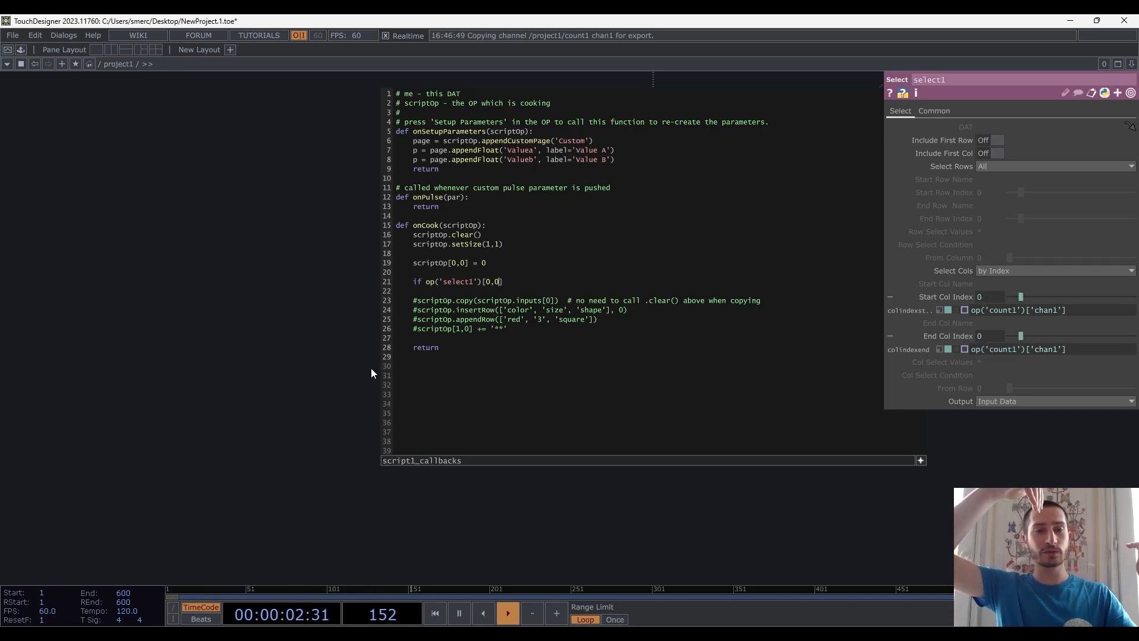
# Complete the if condition as a comparison with == "e" followed by a colon
pyautogui.write('==')
pyautogui.press('BackSpace')
pyautogui.press('BackSpace')
pyautogui.write('0')
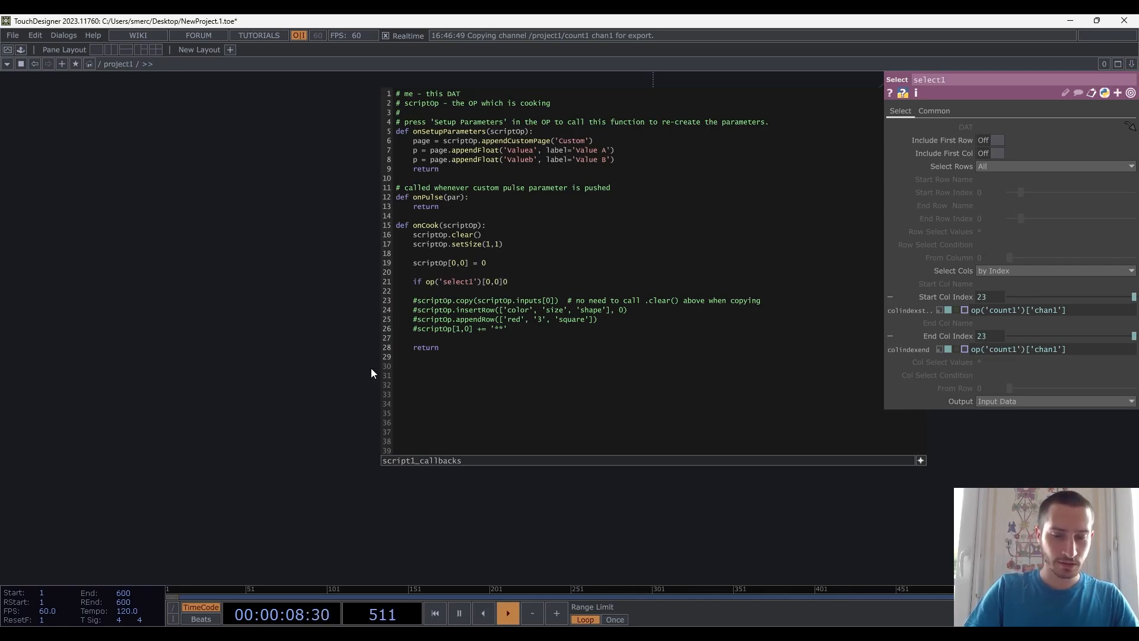
pyautogui.press('BackSpace')
pyautogui.write('==')
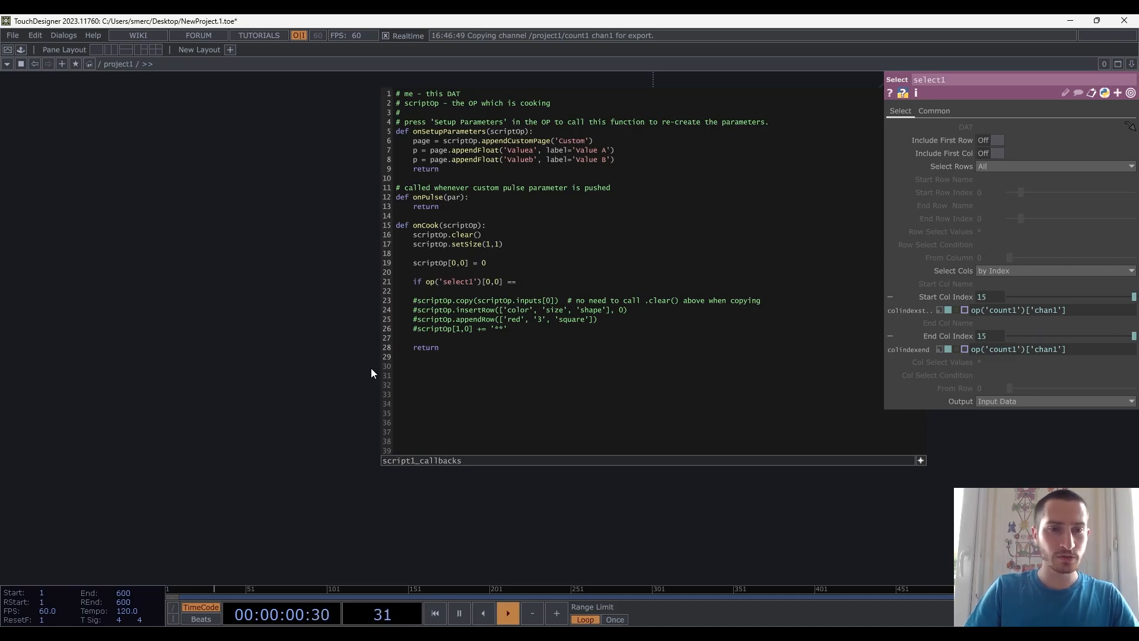
pyautogui.write(" '")
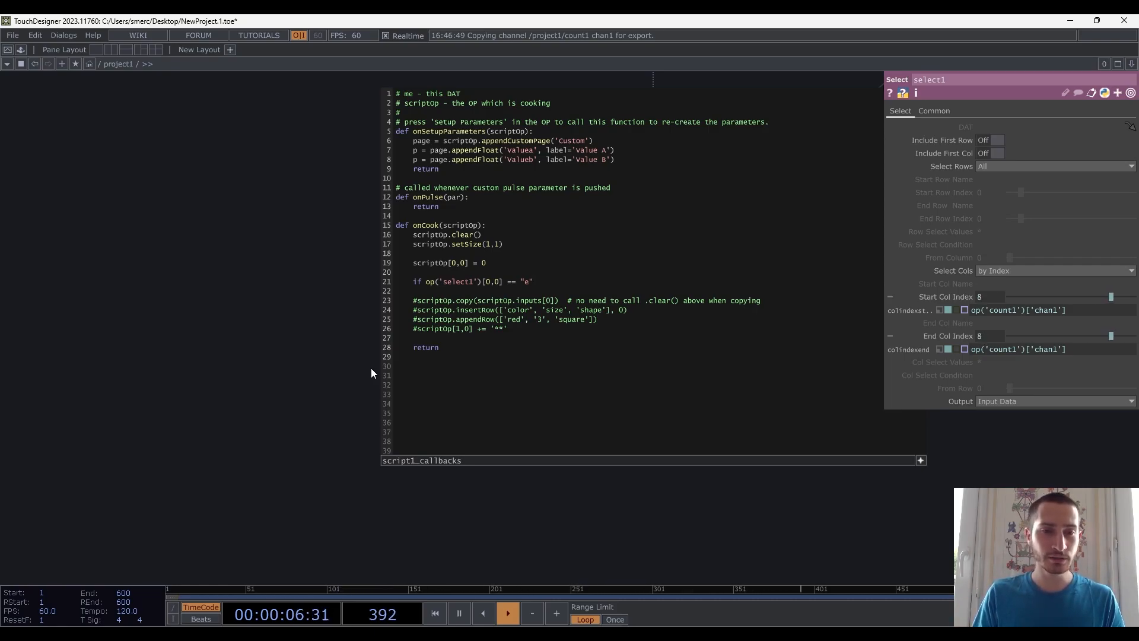
pyautogui.press('Escape')
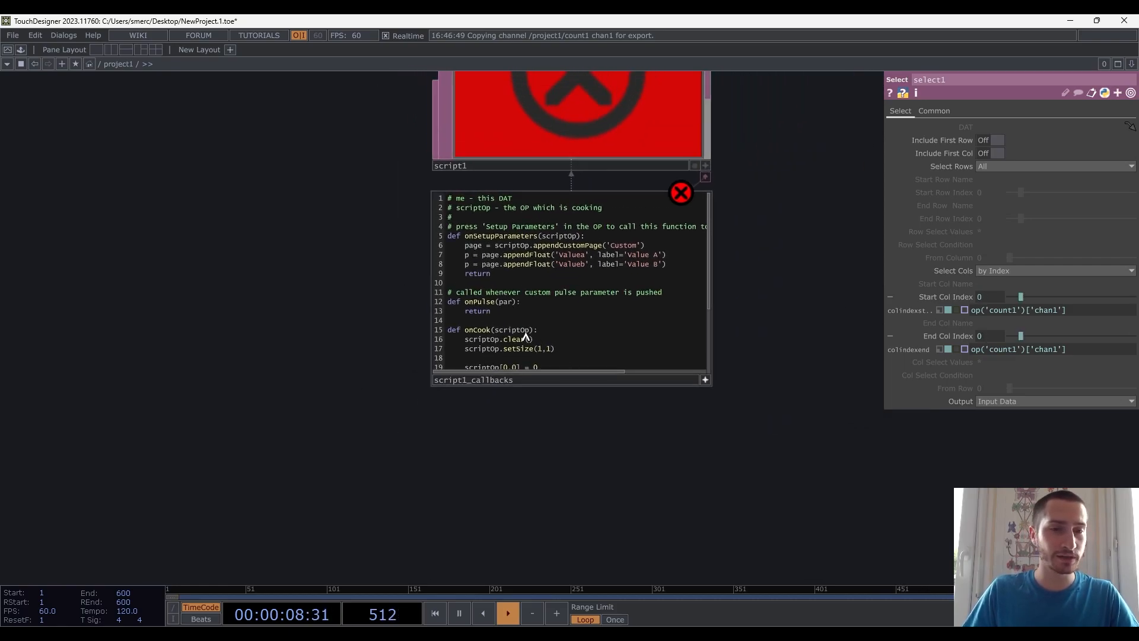
pyautogui.scroll(3, 508, 446)
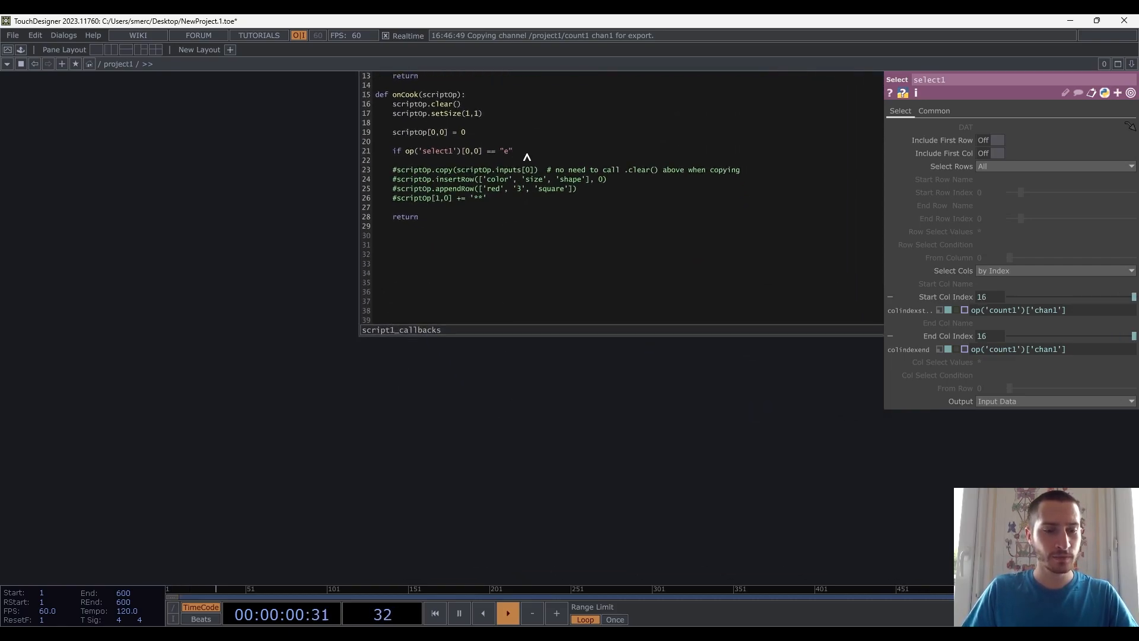
pyautogui.write(':')
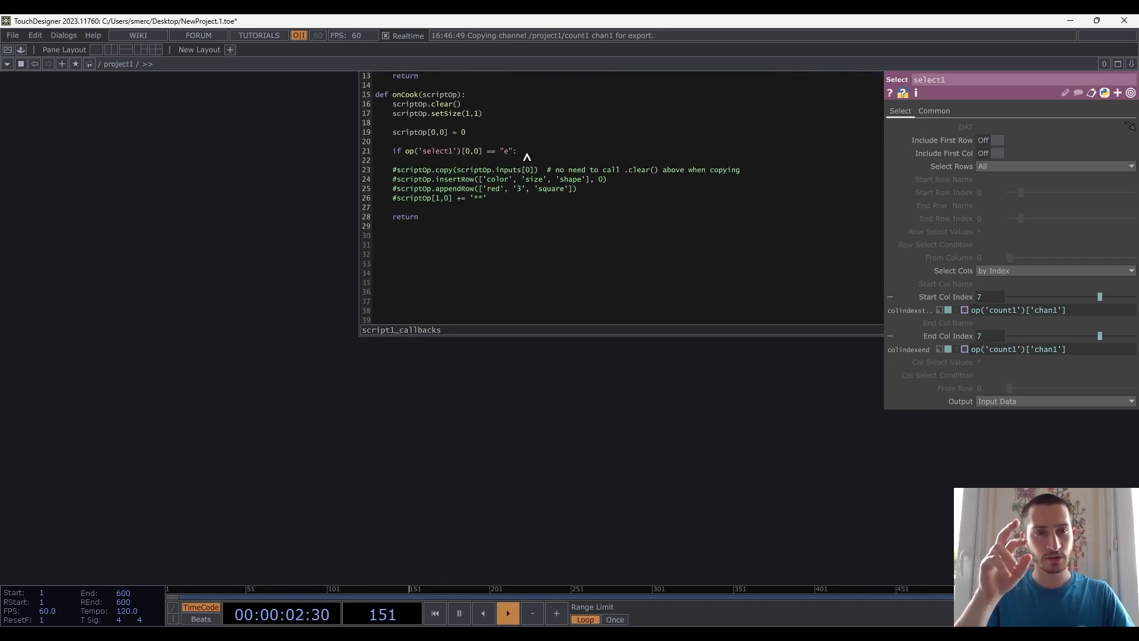
# Fill the if block with a copy of the cell assignment changed to scriptOp[0,0] = 1, followed by a pass line
pyautogui.press('Return')
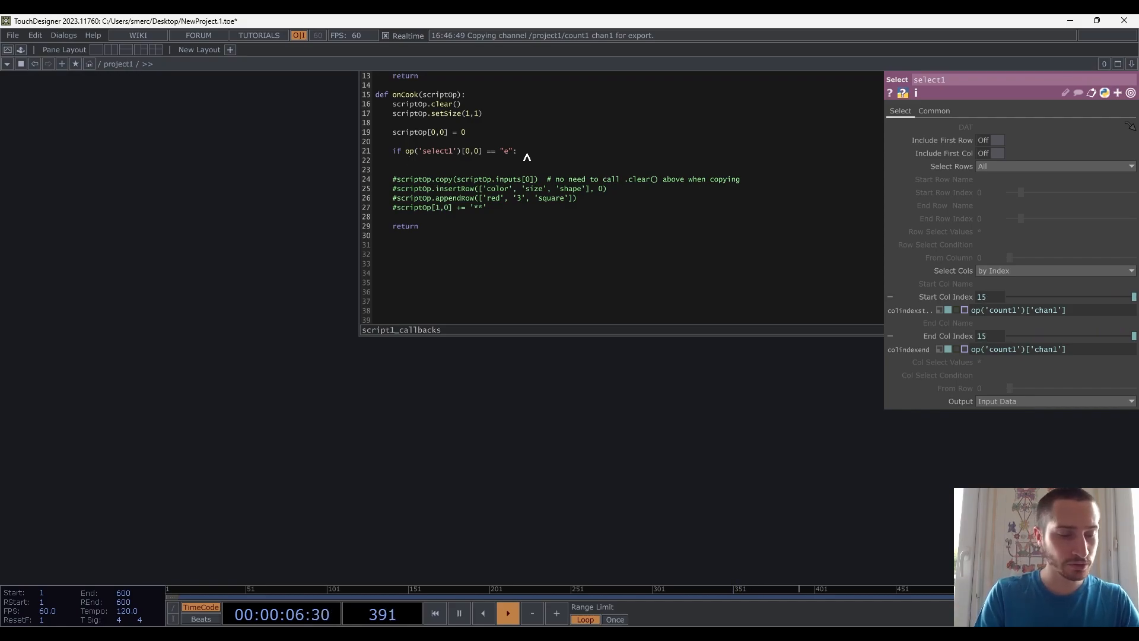
pyautogui.moveTo(392, 132); pyautogui.dragTo(461, 136)
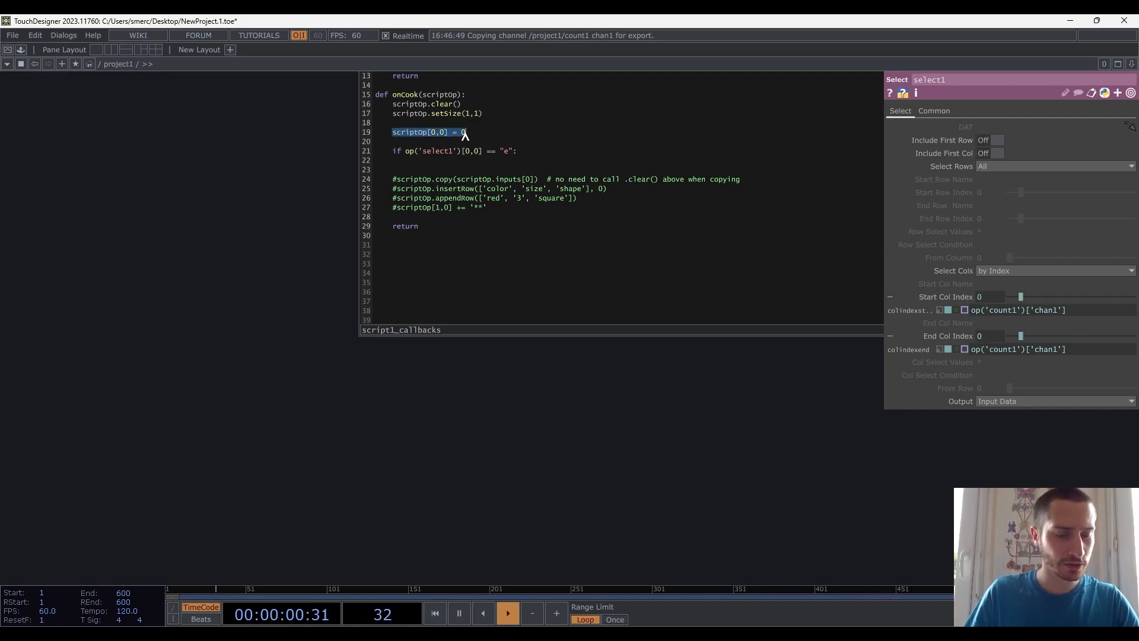
pyautogui.click(453, 164)
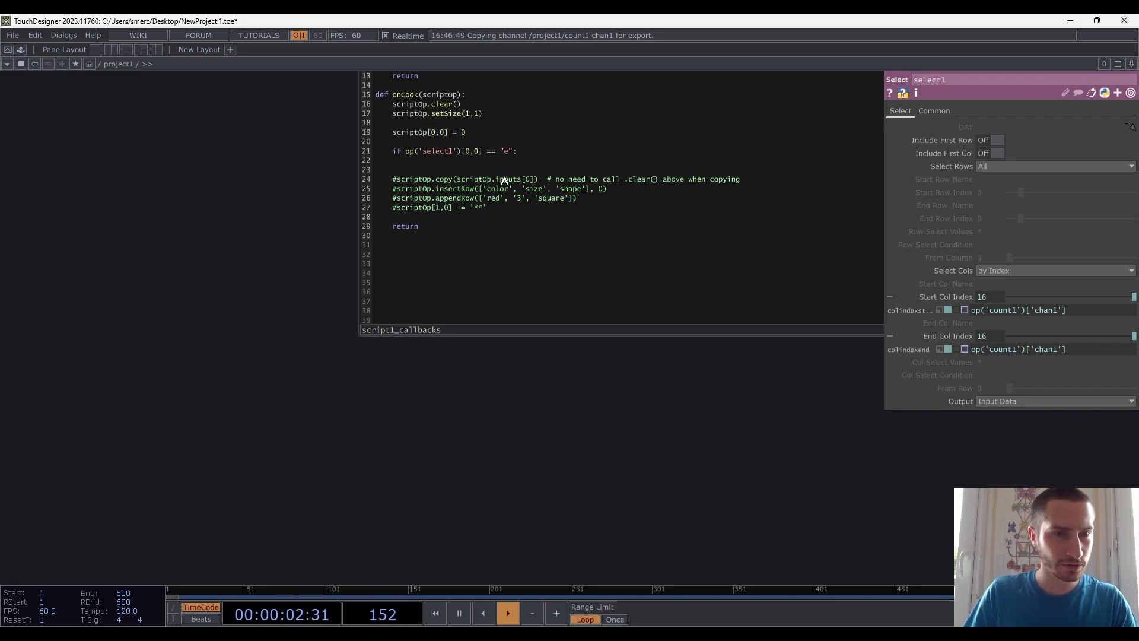
pyautogui.write('scriptOp[0,0] = 0')
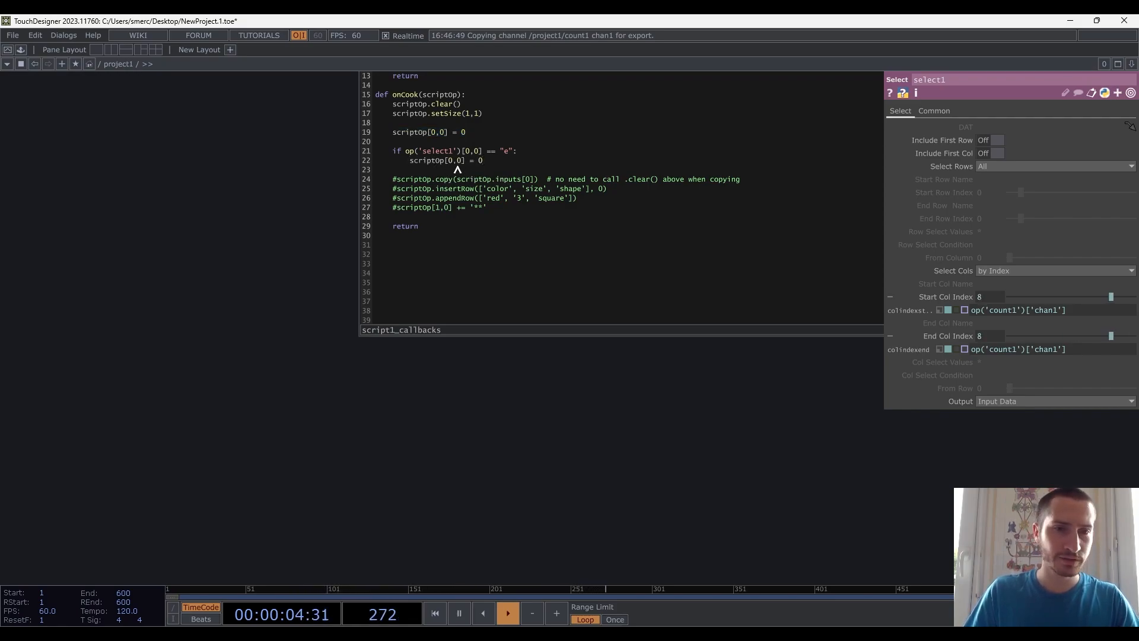
pyautogui.write('1')
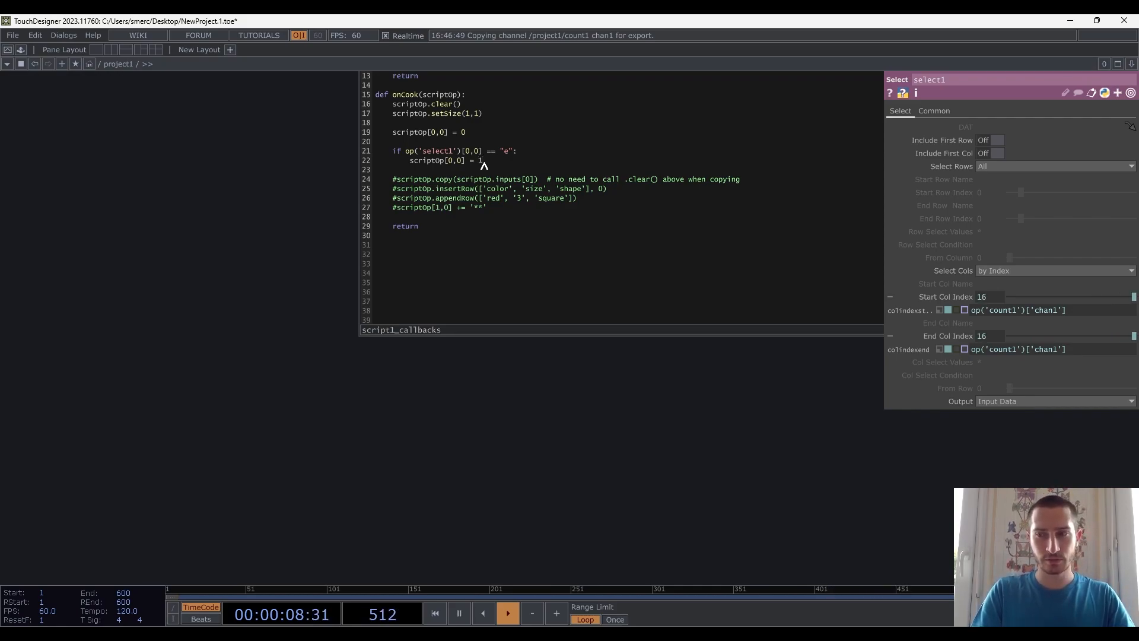
pyautogui.press('Return')
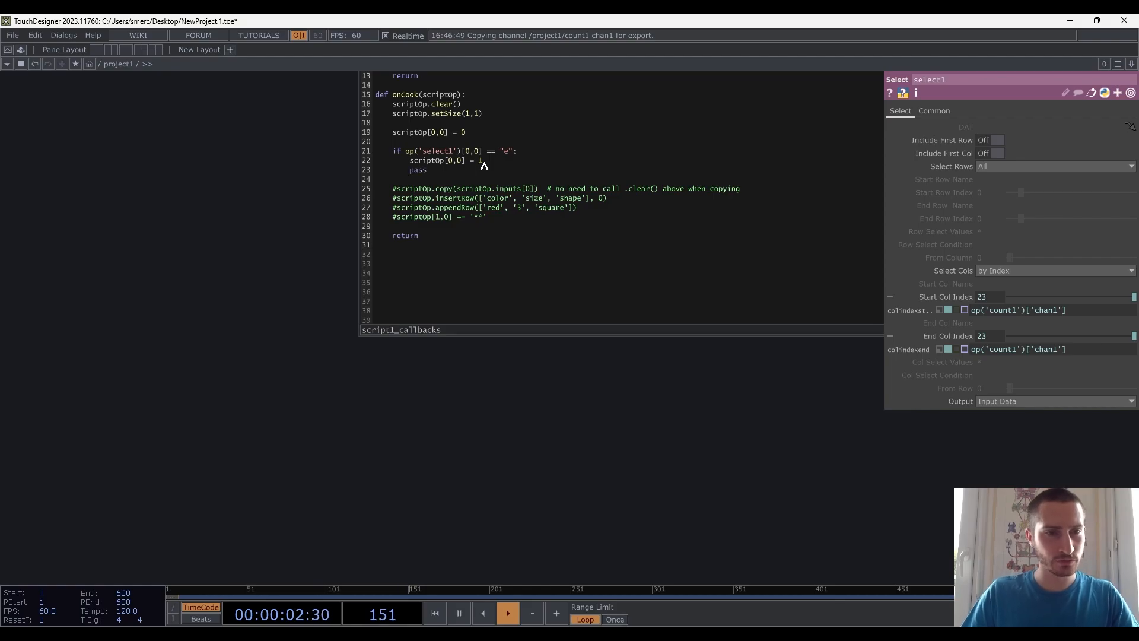
# Compare the Script DAT's cell with the Select DAT's current letter as the sequence cycles
pyautogui.moveTo(329, 174); pyautogui.dragTo(344, 429)
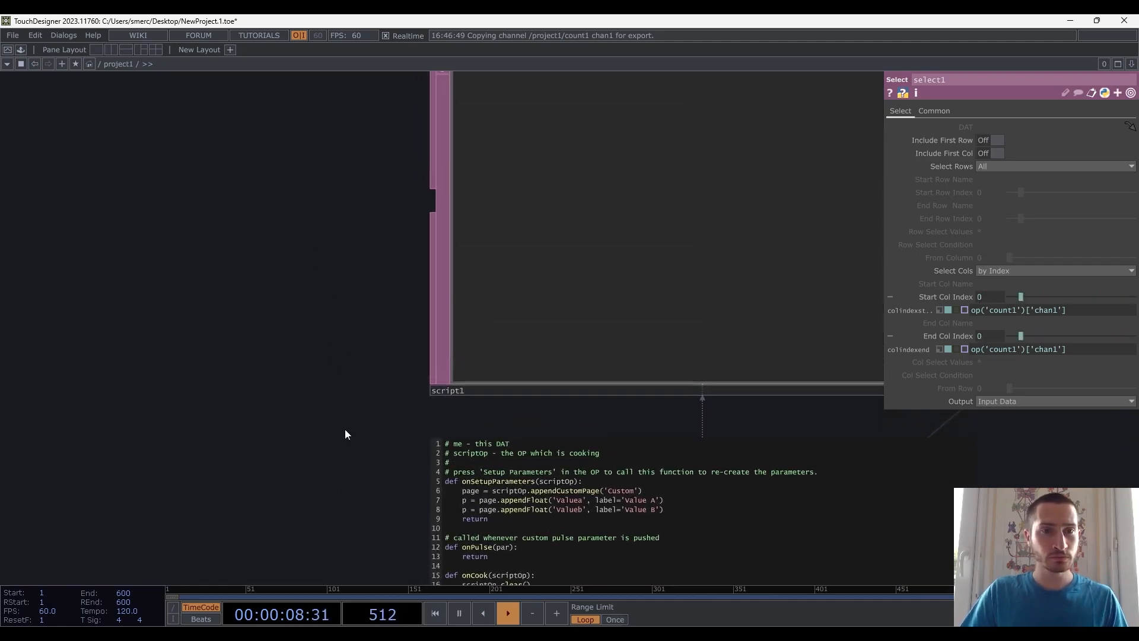
pyautogui.moveTo(332, 244); pyautogui.dragTo(325, 397)
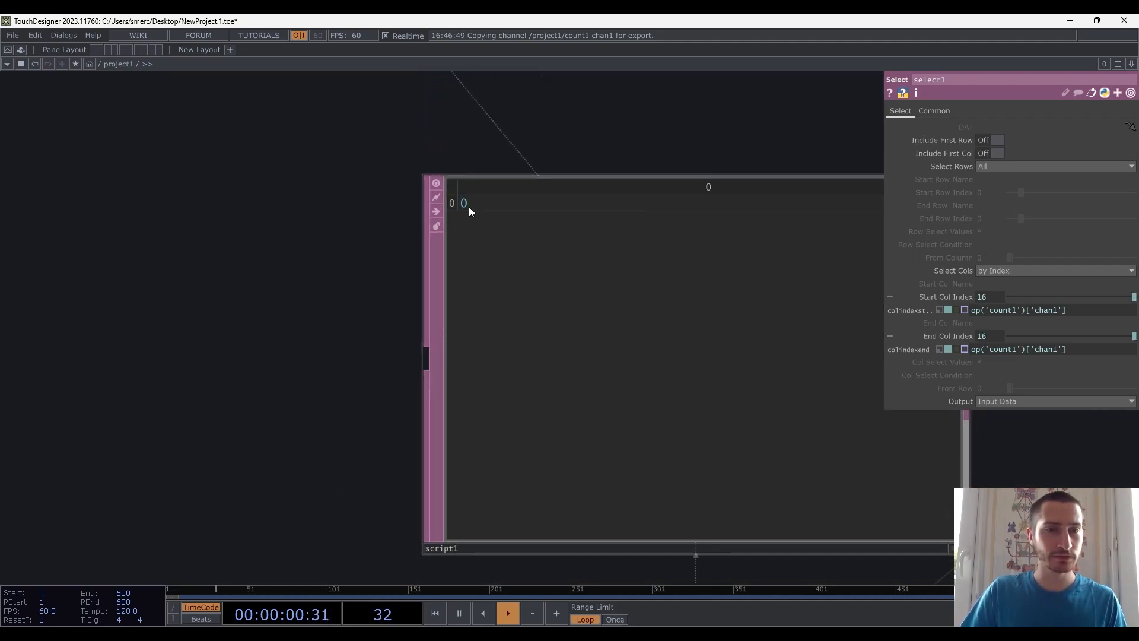
pyautogui.scroll(-10, 469, 205)
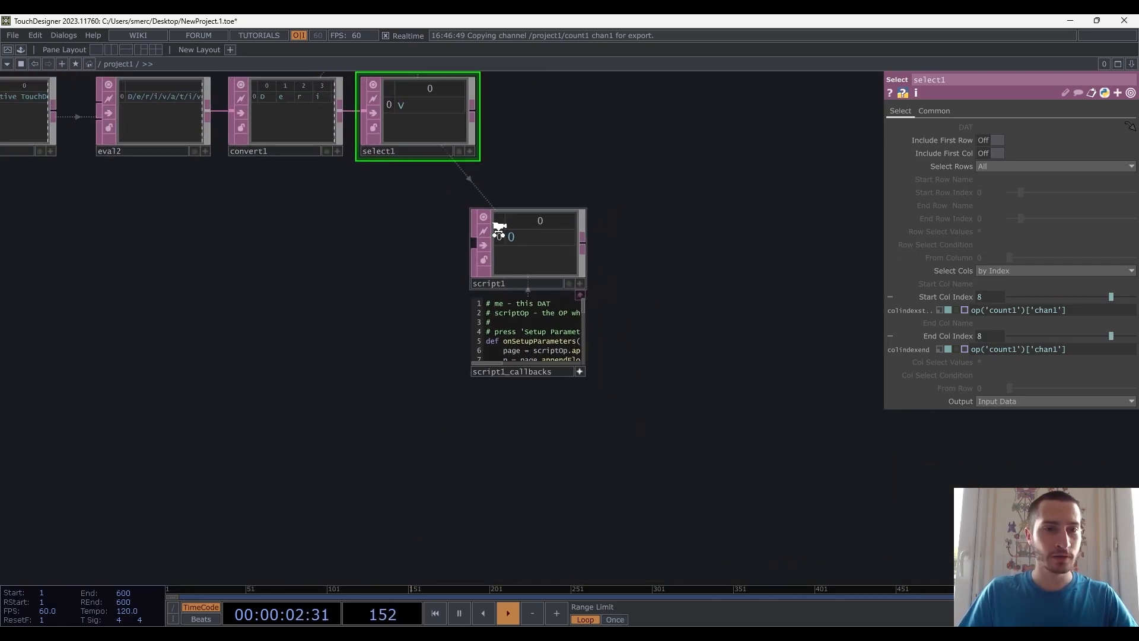
pyautogui.moveTo(646, 219); pyautogui.dragTo(666, 273)
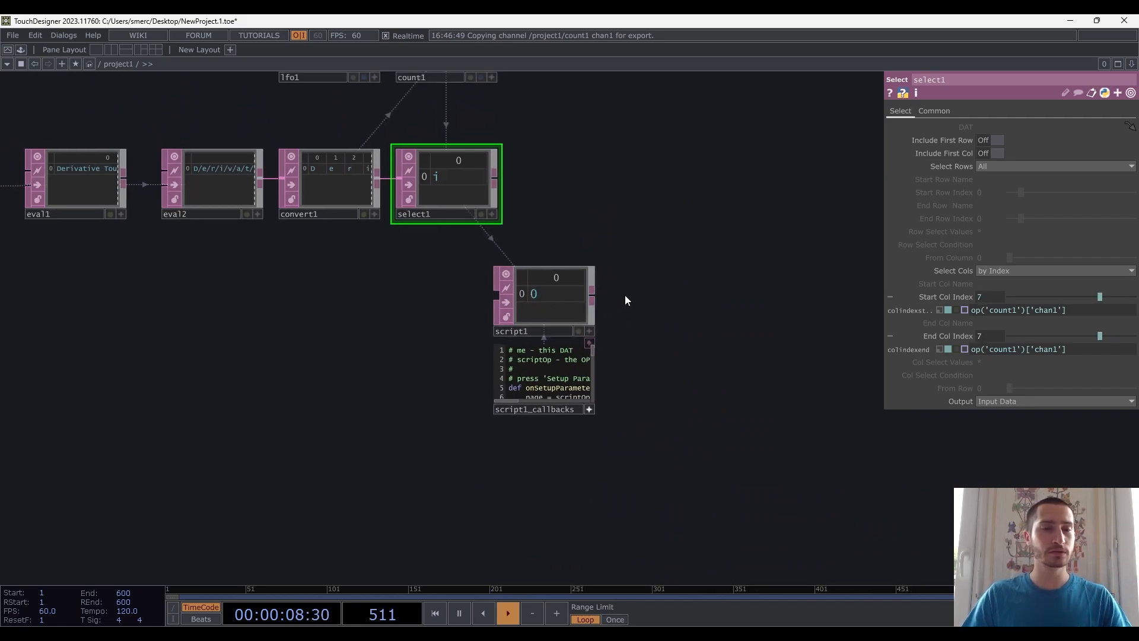
pyautogui.moveTo(522, 231); pyautogui.dragTo(553, 337)
pyautogui.moveTo(625, 297); pyautogui.dragTo(458, 198)
pyautogui.moveTo(620, 320); pyautogui.dragTo(683, 342)
pyautogui.moveTo(588, 300); pyautogui.dragTo(630, 326)
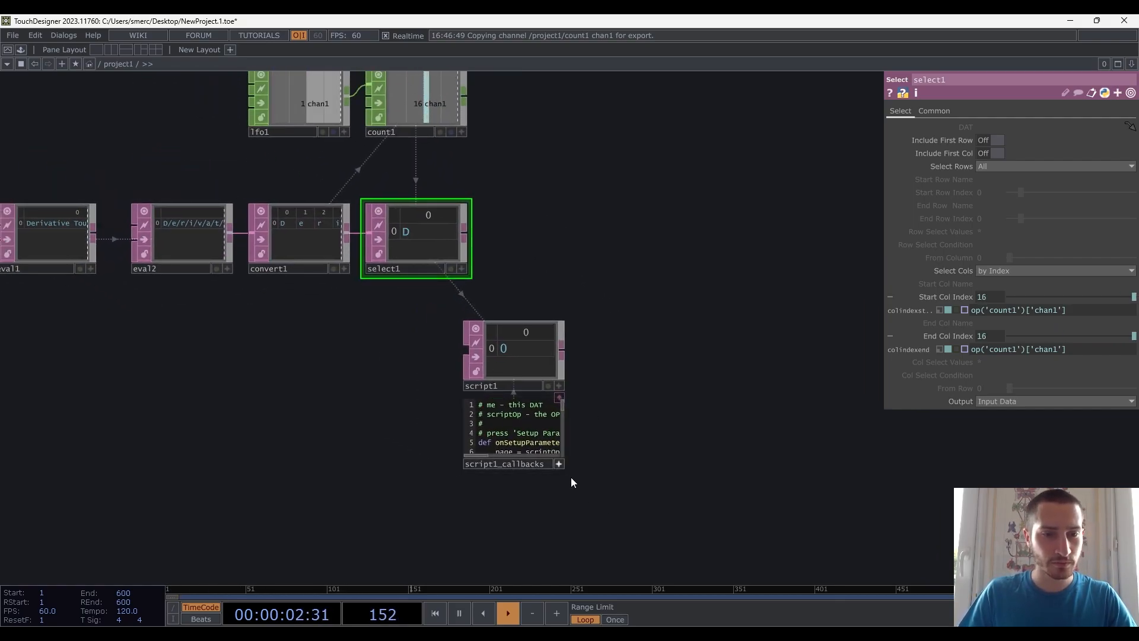
pyautogui.scroll(-2, 702, 357)
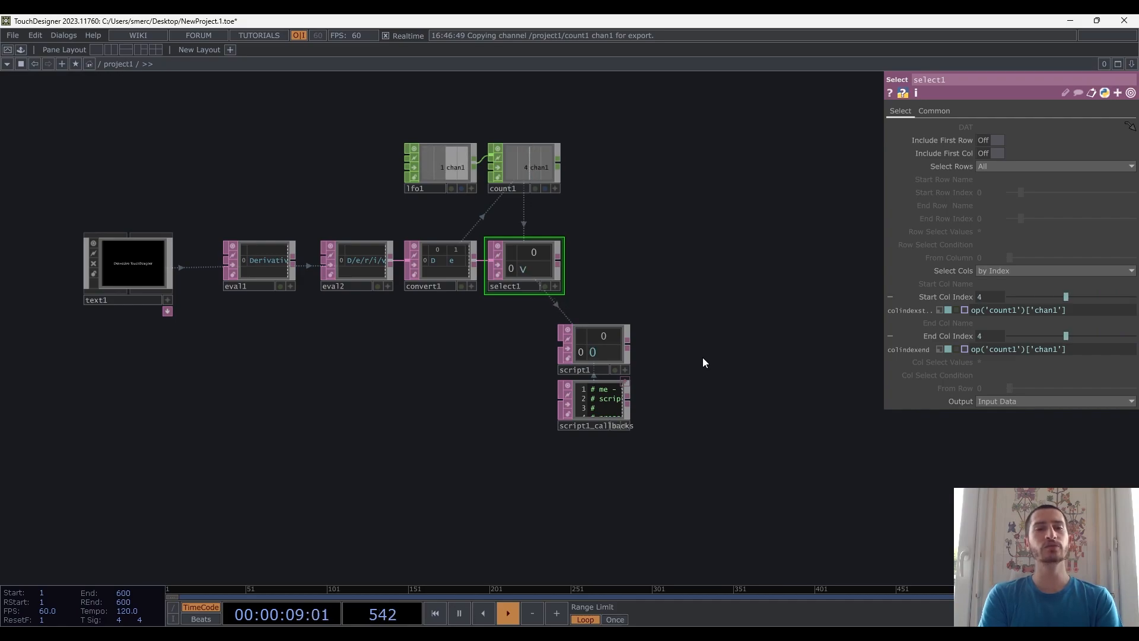
pyautogui.moveTo(689, 356); pyautogui.dragTo(661, 316)
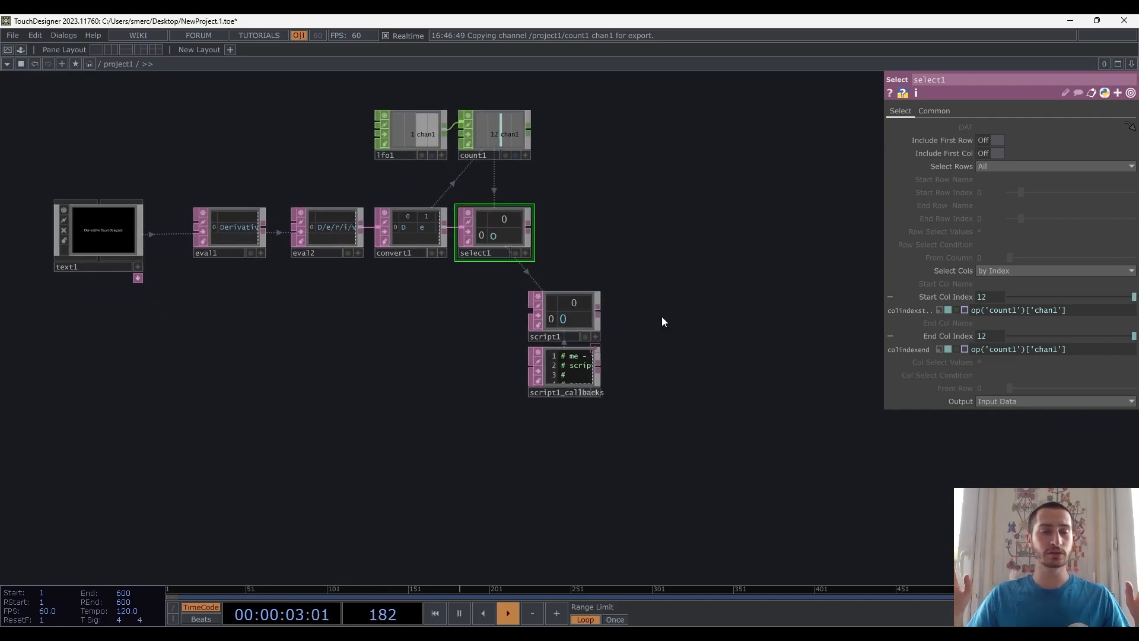
pyautogui.moveTo(662, 317); pyautogui.dragTo(780, 340)
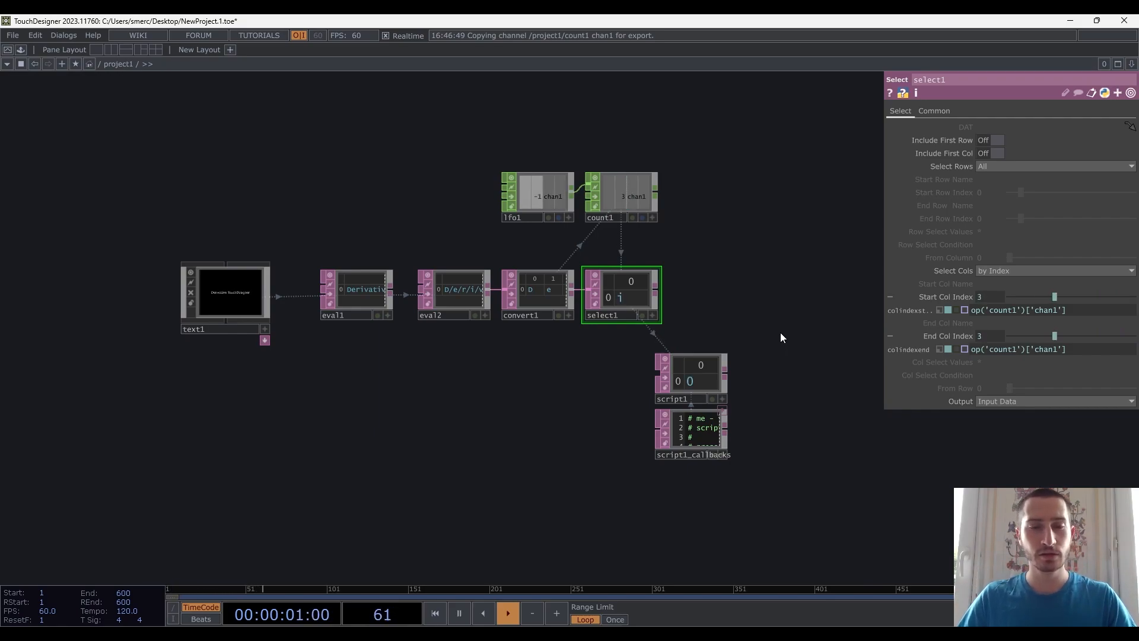
pyautogui.moveTo(781, 333); pyautogui.dragTo(716, 294)
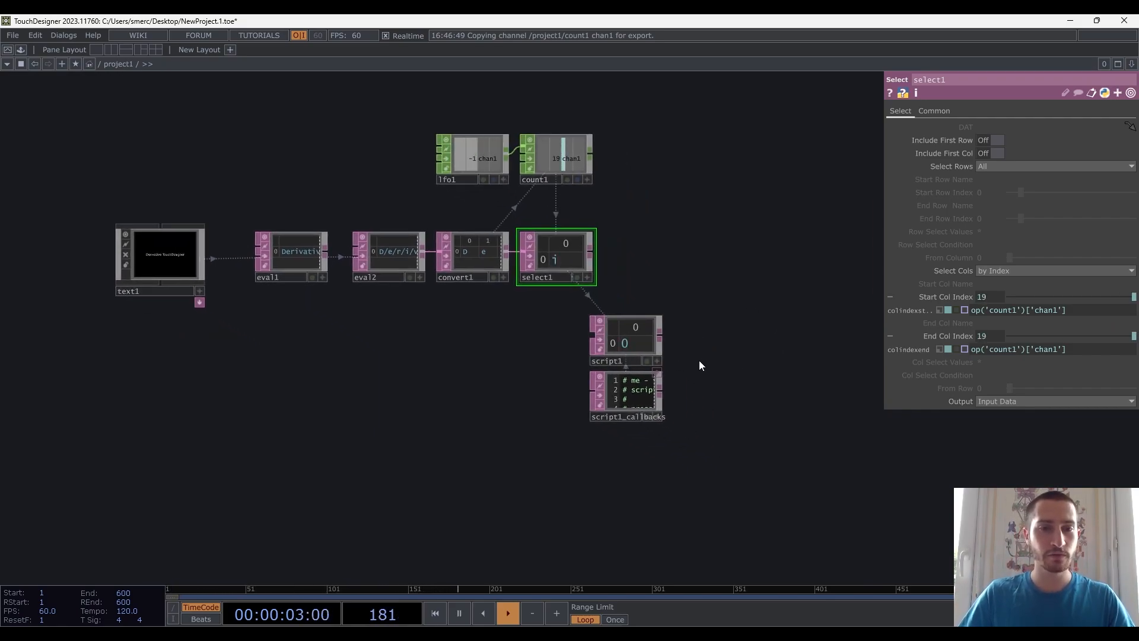
pyautogui.scroll(5, 653, 343)
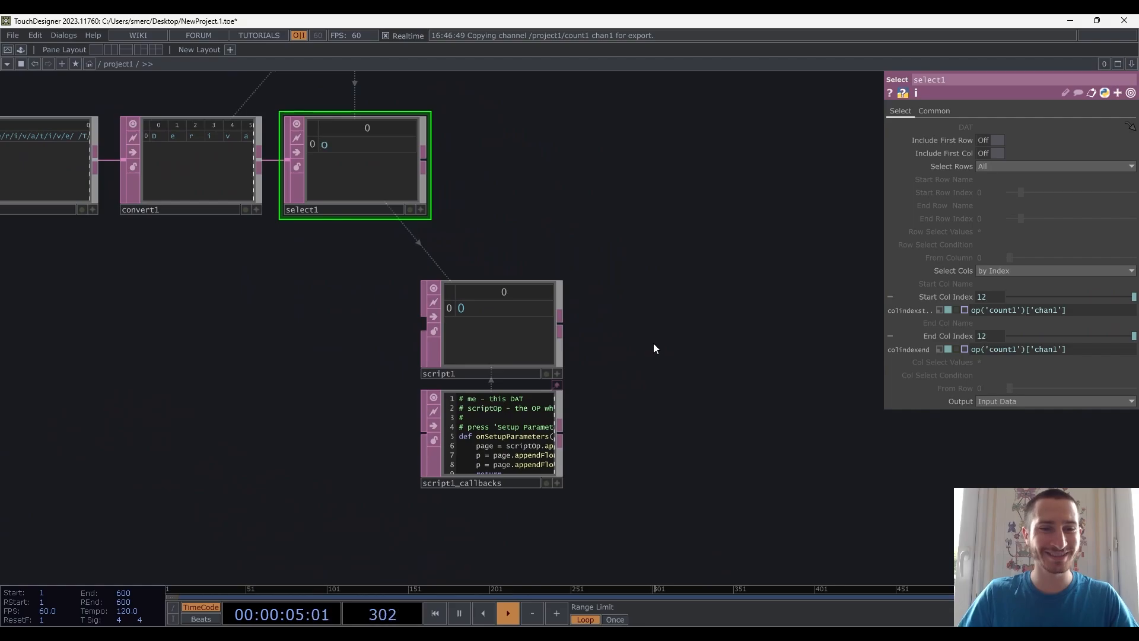
pyautogui.scroll(-4, 653, 343)
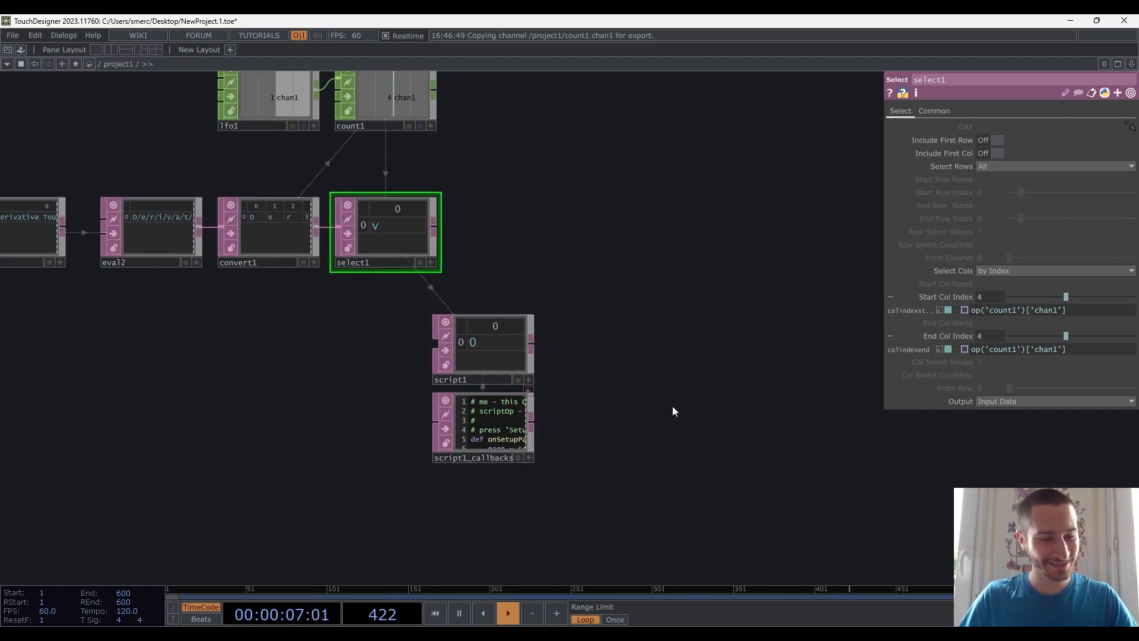
# Add the vstHost component from the Derivative Tools palette collection to empty space beside the Script DAT
pyautogui.click(20, 50)
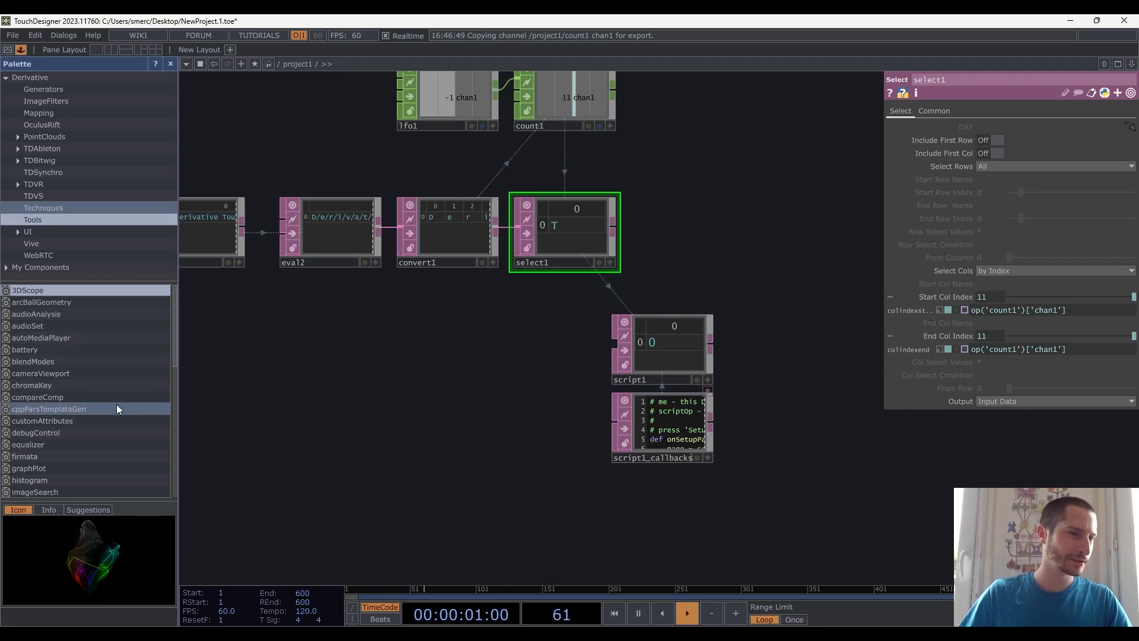
pyautogui.scroll(-10, 121, 406)
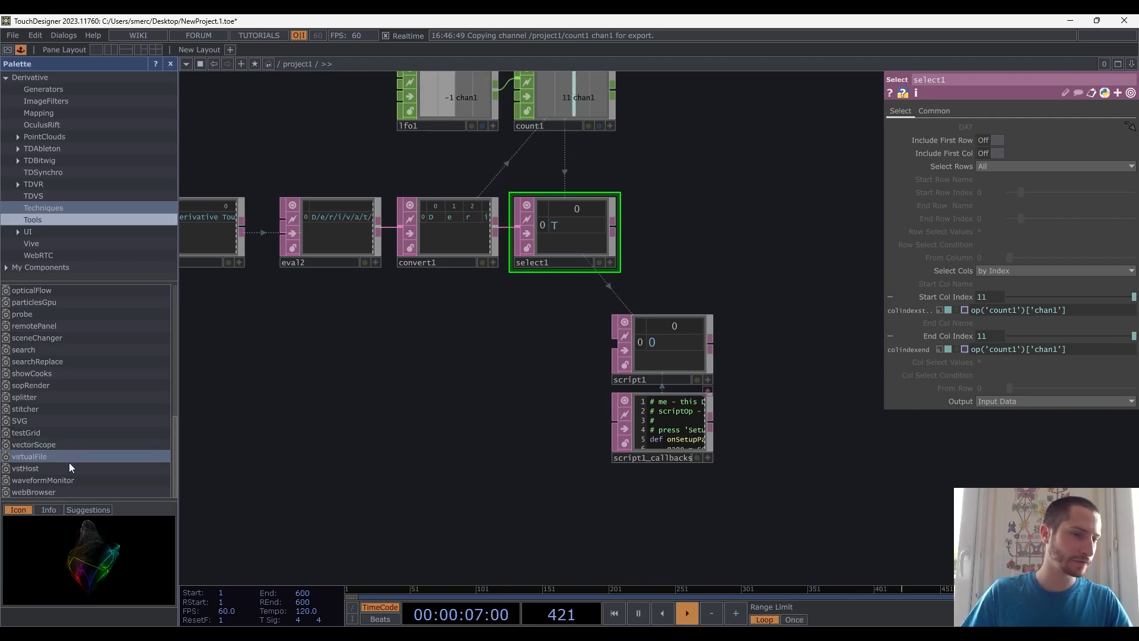
pyautogui.moveTo(34, 467); pyautogui.dragTo(860, 475)
pyautogui.moveTo(790, 392); pyautogui.dragTo(558, 421)
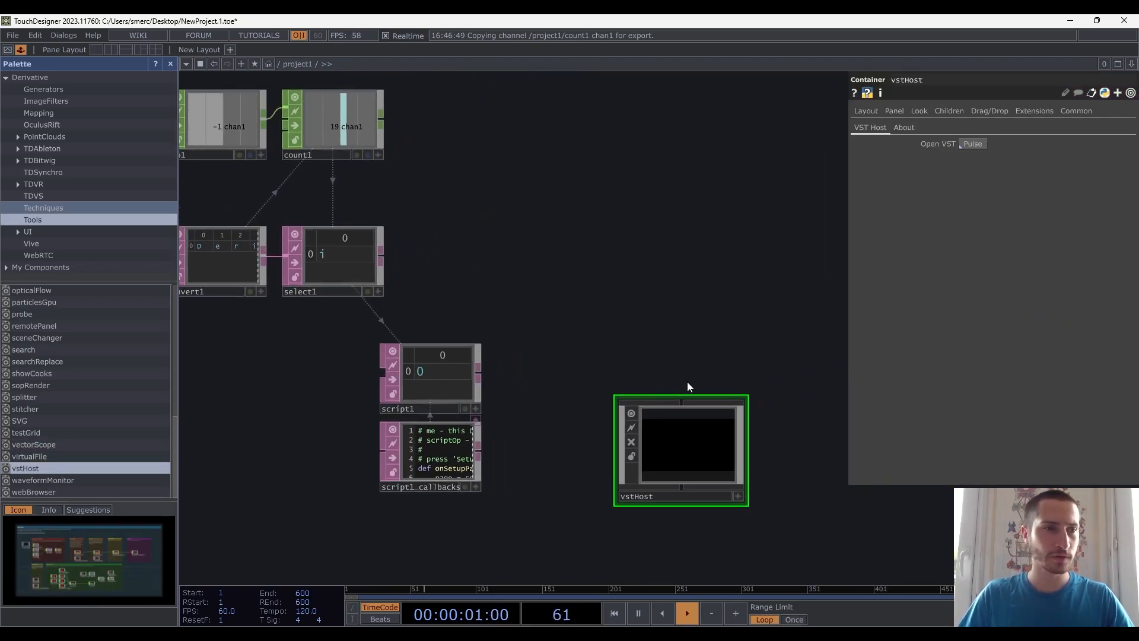
# Close the component palette and enter the vstHost component's internal network
pyautogui.click(170, 64)
pyautogui.moveTo(639, 377); pyautogui.dragTo(787, 366)
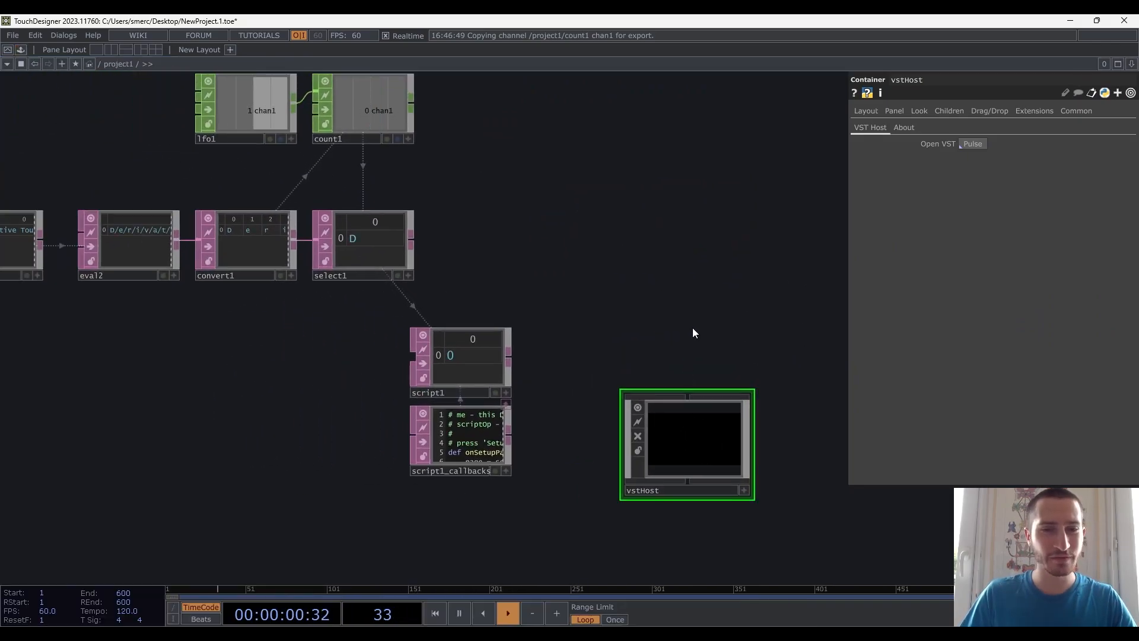
pyautogui.moveTo(692, 327); pyautogui.dragTo(639, 226)
pyautogui.moveTo(633, 347); pyautogui.dragTo(637, 484)
pyautogui.moveTo(655, 394); pyautogui.dragTo(670, 355)
pyautogui.moveTo(652, 404); pyautogui.dragTo(631, 424)
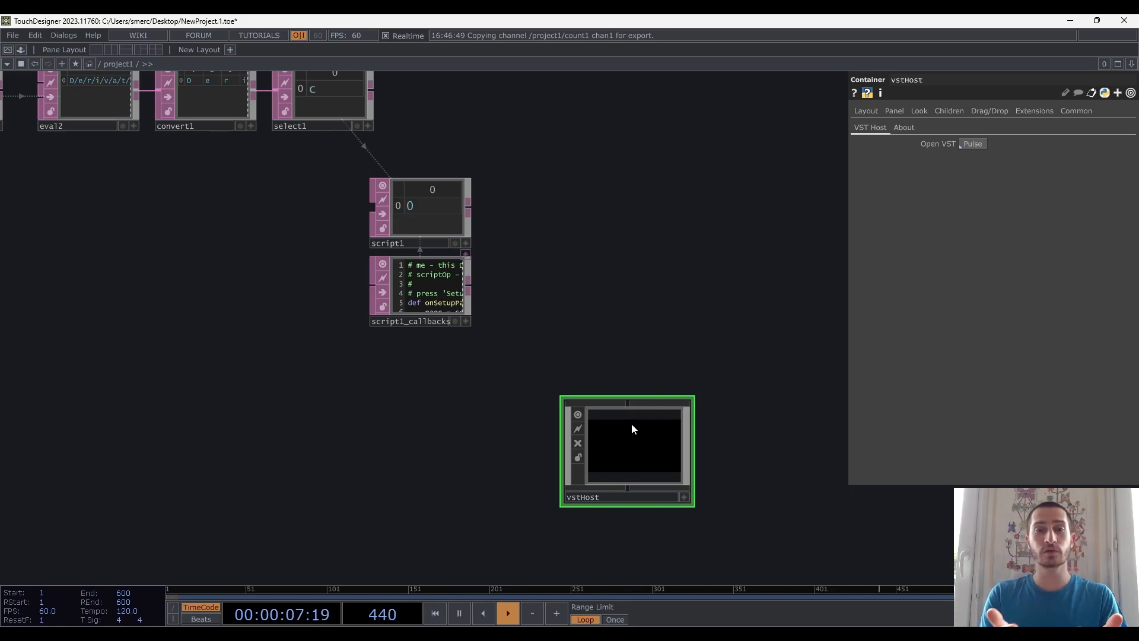
pyautogui.moveTo(636, 442); pyautogui.dragTo(624, 393)
pyautogui.press('i')
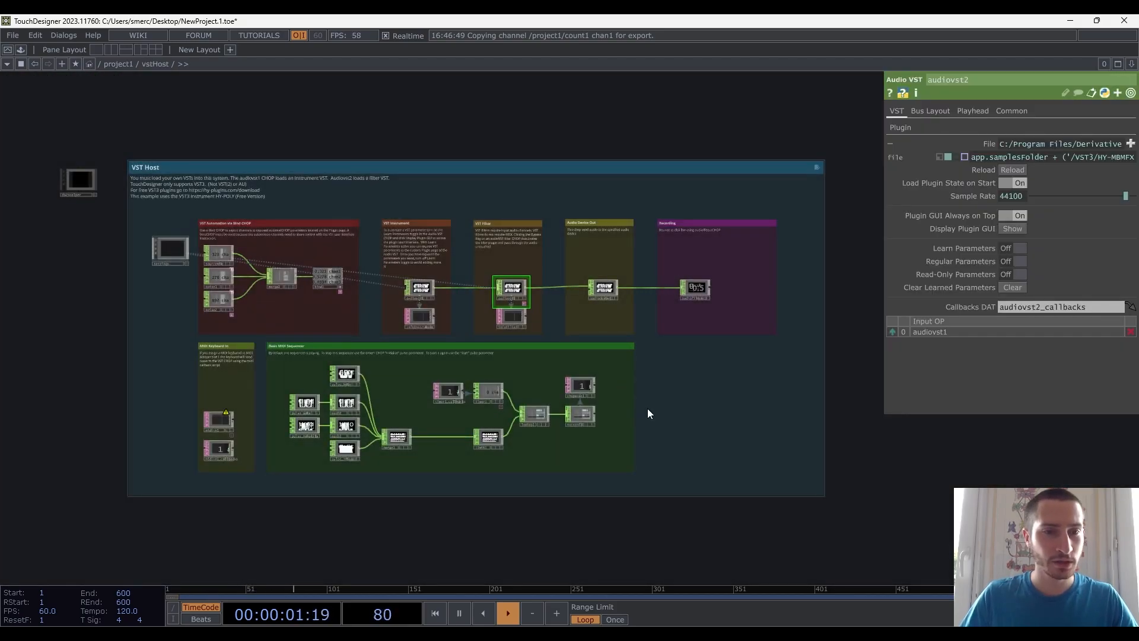
pyautogui.press('u')
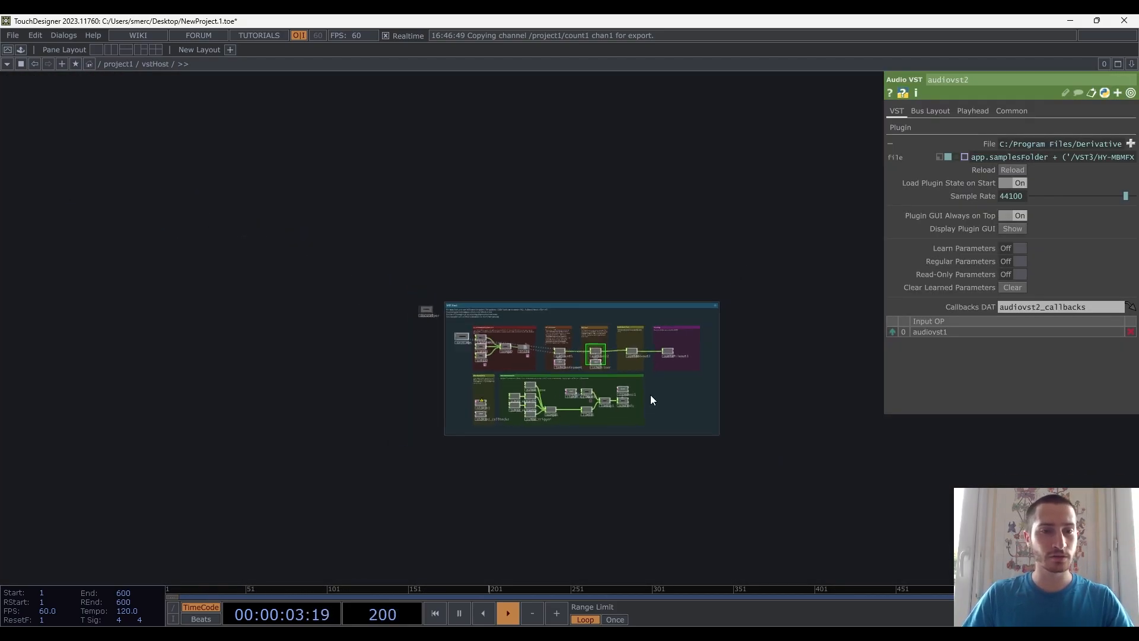
pyautogui.press('i')
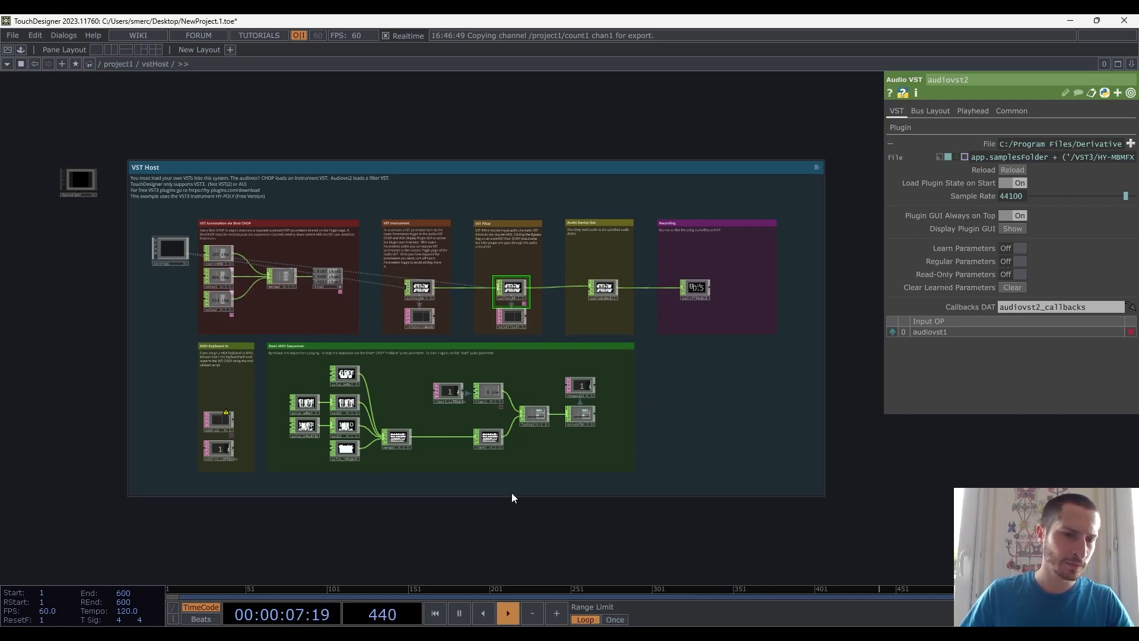
# Display the plugin interface of the audiovst1 CHOP in the VST Instrument section and centre its window over the network
pyautogui.scroll(5, 521, 487)
pyautogui.moveTo(684, 477); pyautogui.dragTo(753, 530)
pyautogui.moveTo(695, 301); pyautogui.dragTo(741, 428)
pyautogui.moveTo(741, 428); pyautogui.dragTo(551, 292, button='middle')
pyautogui.click(550, 291)
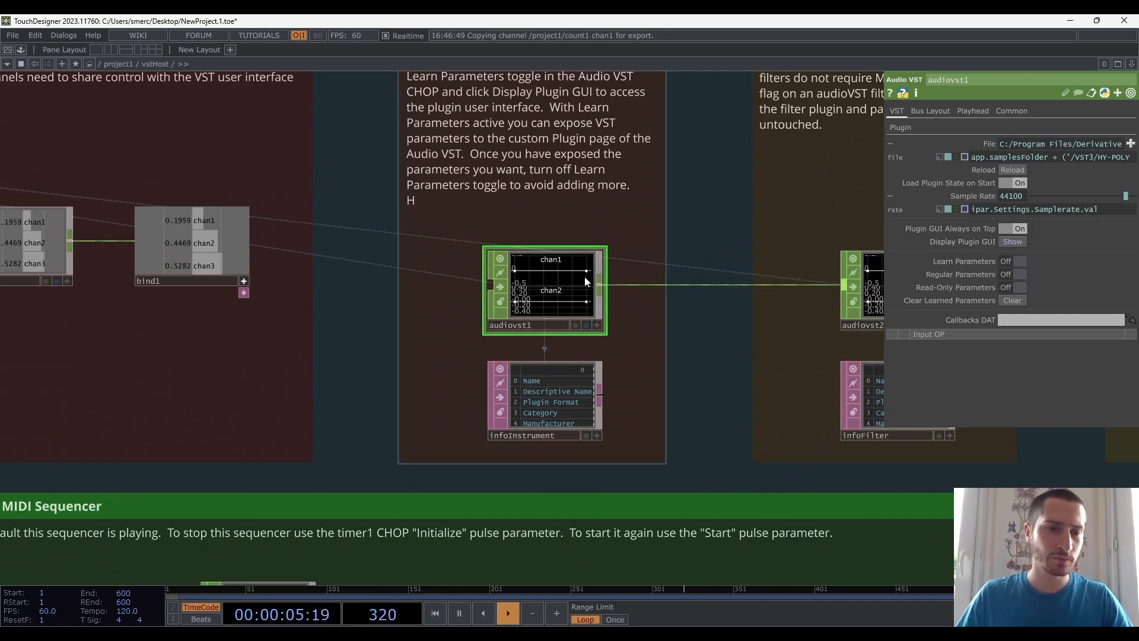
pyautogui.click(1012, 242)
pyautogui.moveTo(517, 24); pyautogui.dragTo(647, 109)
# Test notes across the HY-POLY synthesizer's on-screen keyboard and close the plugin window
pyautogui.click(745, 486)
pyautogui.moveTo(745, 485); pyautogui.dragTo(513, 482)
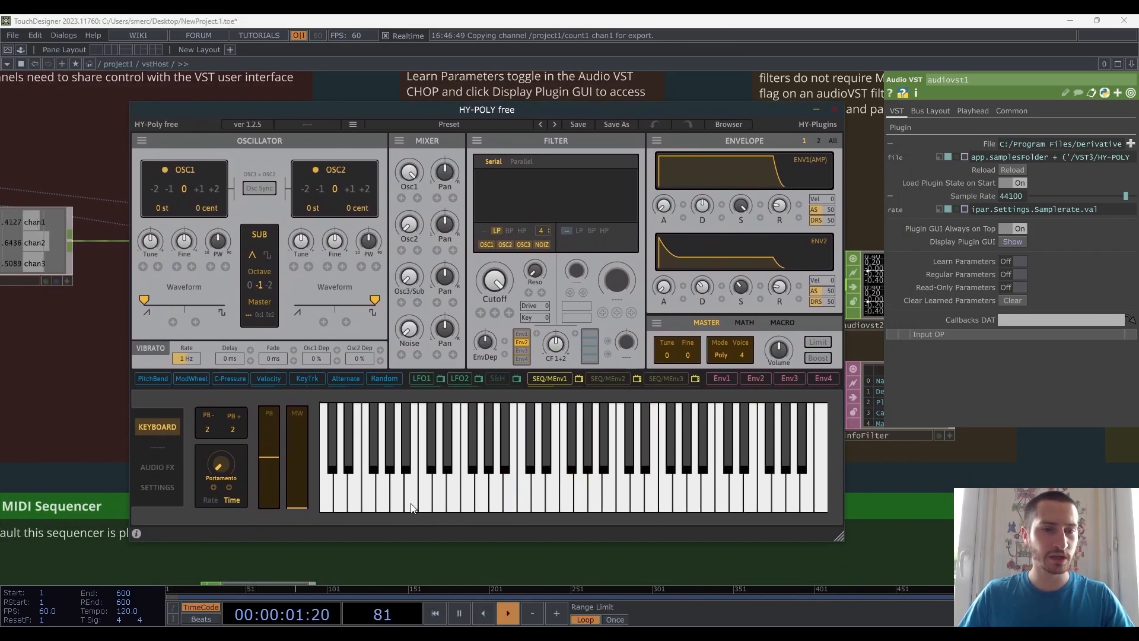
pyautogui.moveTo(379, 485)
pyautogui.mouseDown()
pyautogui.moveTo(674, 498)
pyautogui.moveTo(445, 466)
pyautogui.moveTo(647, 512)
pyautogui.mouseUp()
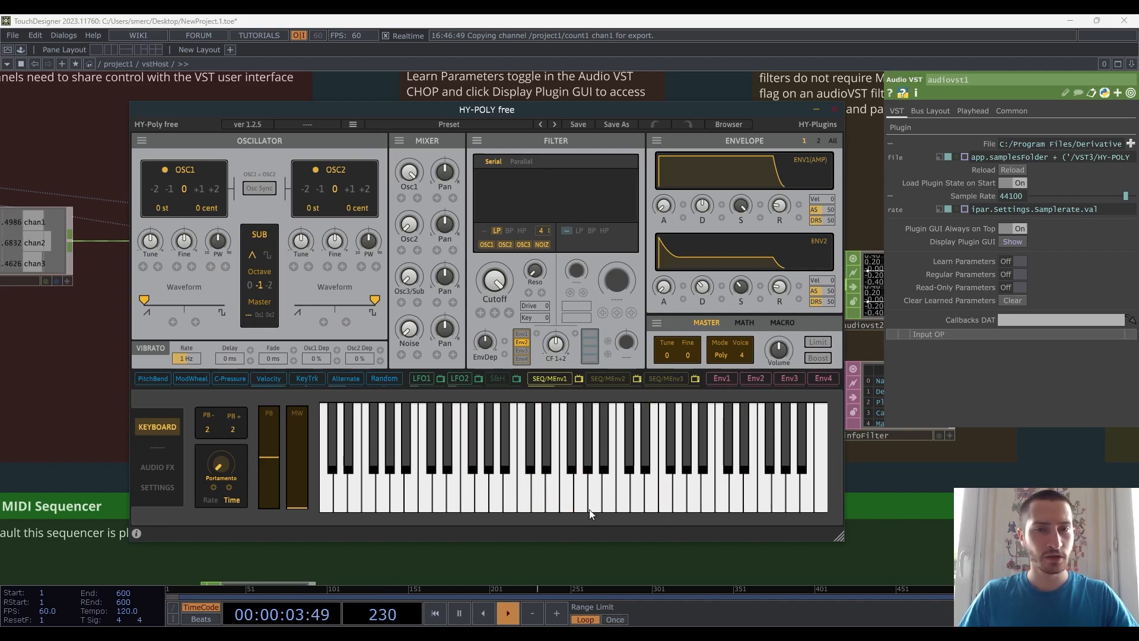
pyautogui.click(836, 110)
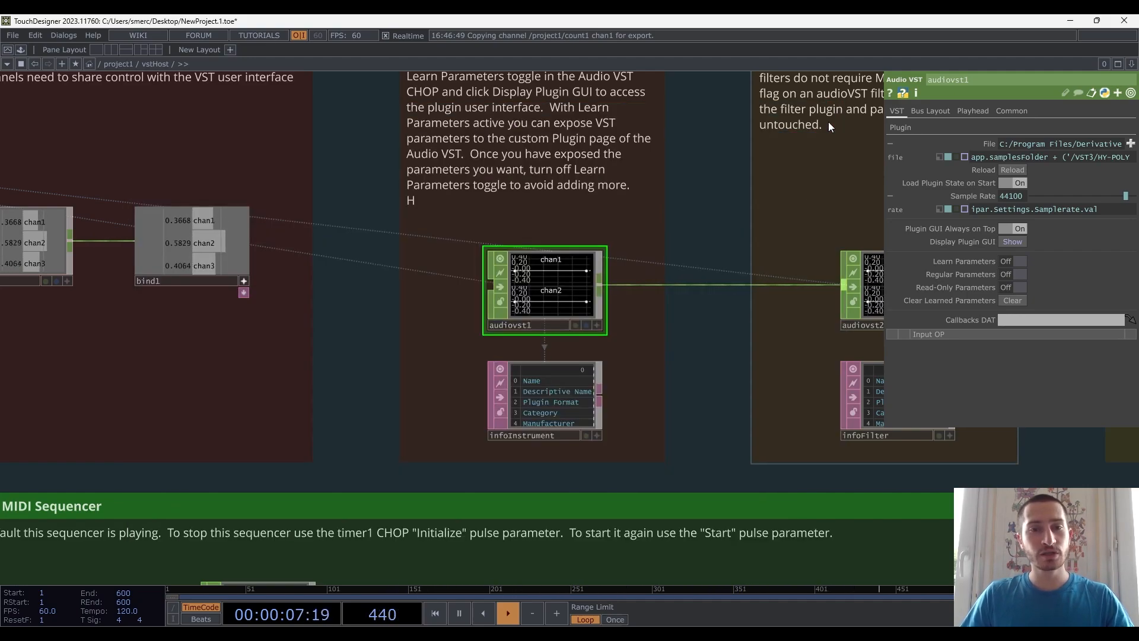
# Examine the Basic MIDI Sequencer chain, including its pulse inputs, limit1, lookup1 and the channels of the noteInfo CHOP
pyautogui.scroll(-5, 638, 376)
pyautogui.scroll(8, 664, 494)
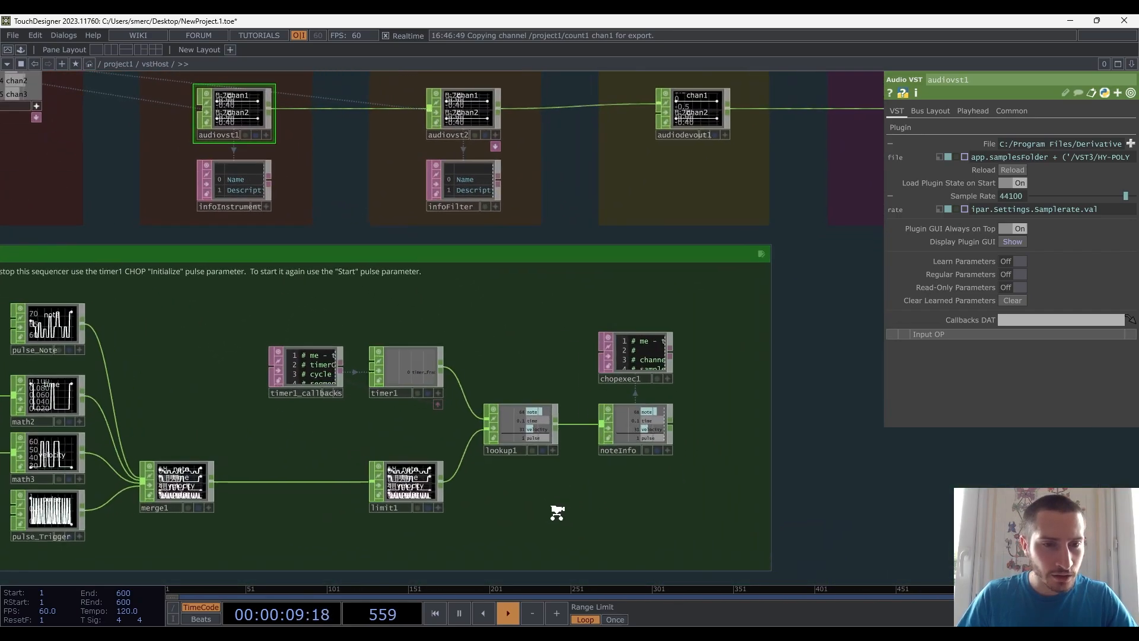
pyautogui.scroll(-6, 634, 468)
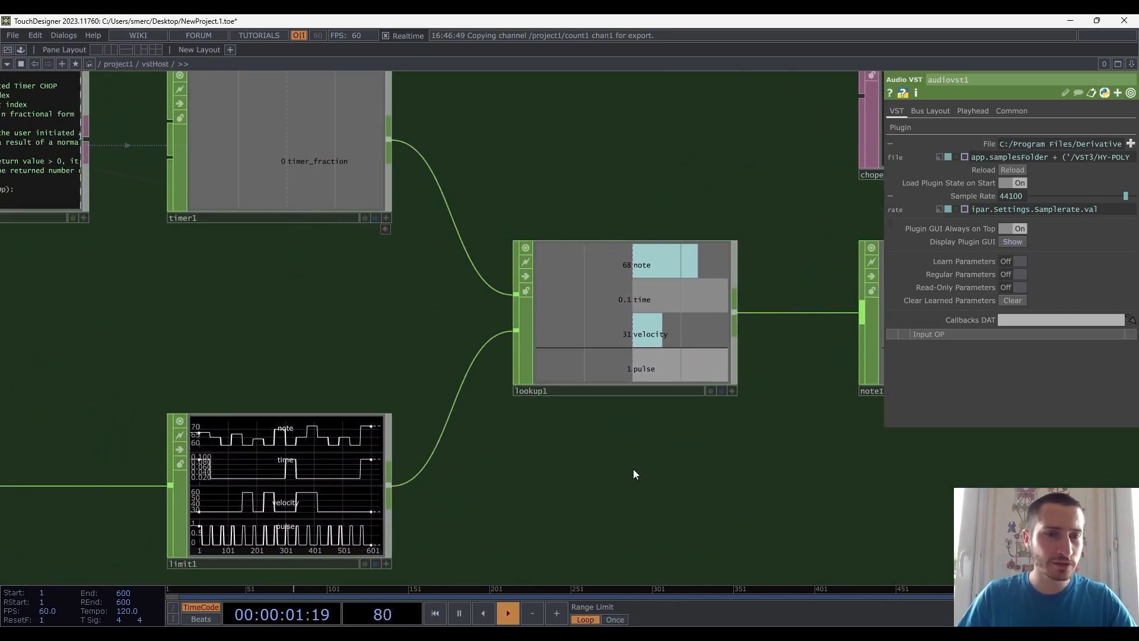
pyautogui.moveTo(566, 481); pyautogui.dragTo(803, 400)
pyautogui.moveTo(719, 425); pyautogui.dragTo(701, 424)
pyautogui.moveTo(777, 442); pyautogui.dragTo(600, 423)
pyautogui.scroll(4, 617, 344)
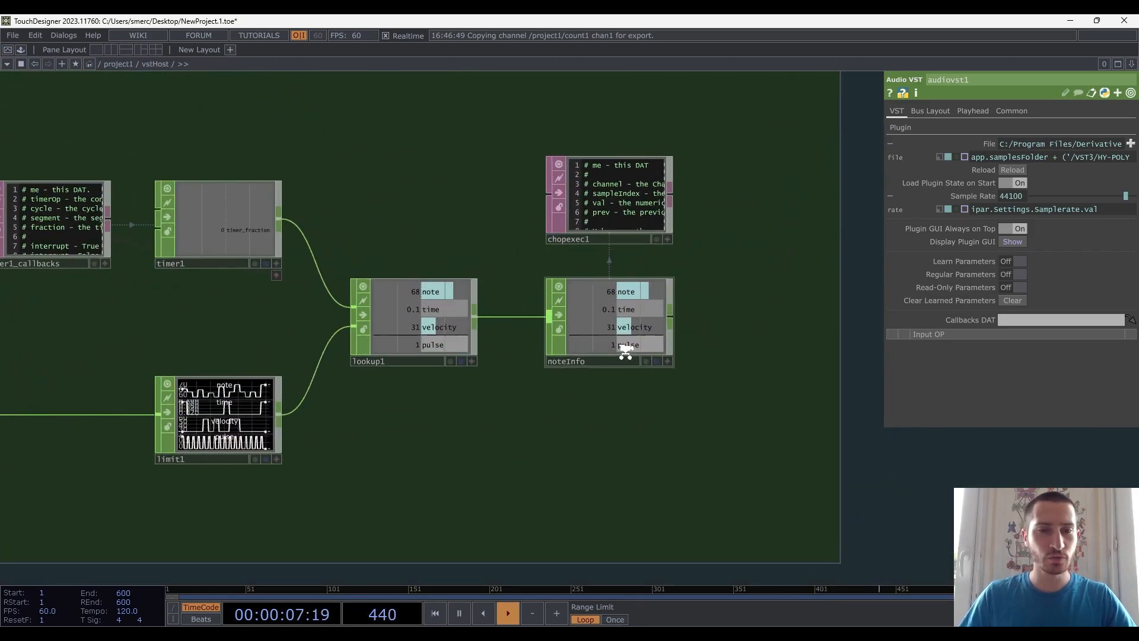
pyautogui.click(641, 314)
pyautogui.moveTo(498, 417); pyautogui.dragTo(611, 401)
pyautogui.moveTo(609, 453); pyautogui.dragTo(864, 446)
pyautogui.moveTo(798, 443); pyautogui.dragTo(683, 458, button='middle')
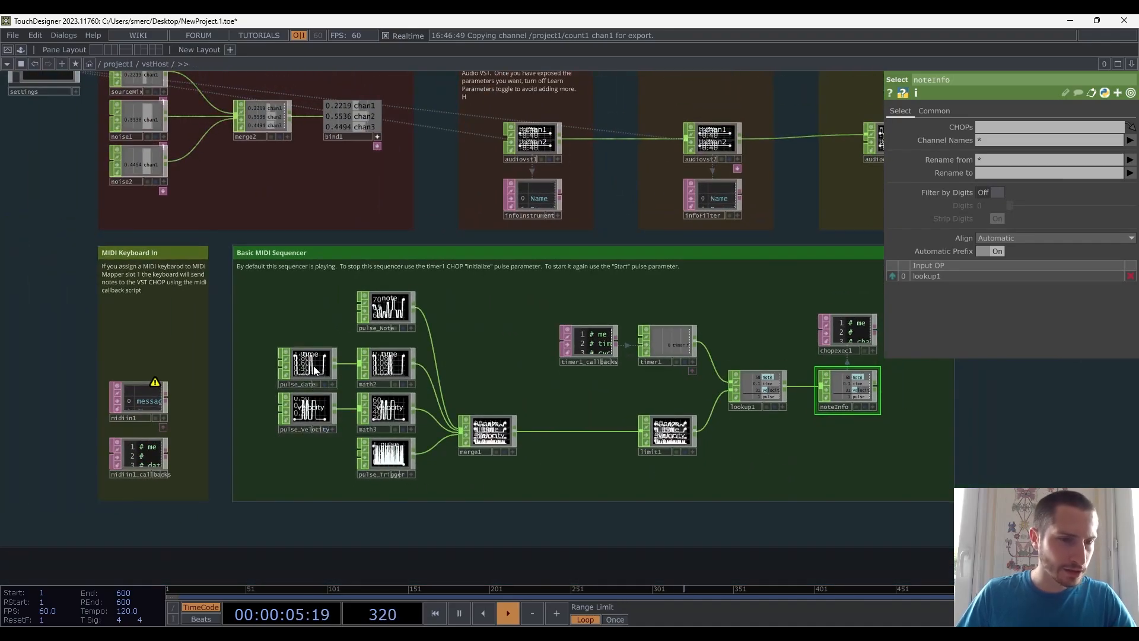
pyautogui.scroll(6, 707, 419)
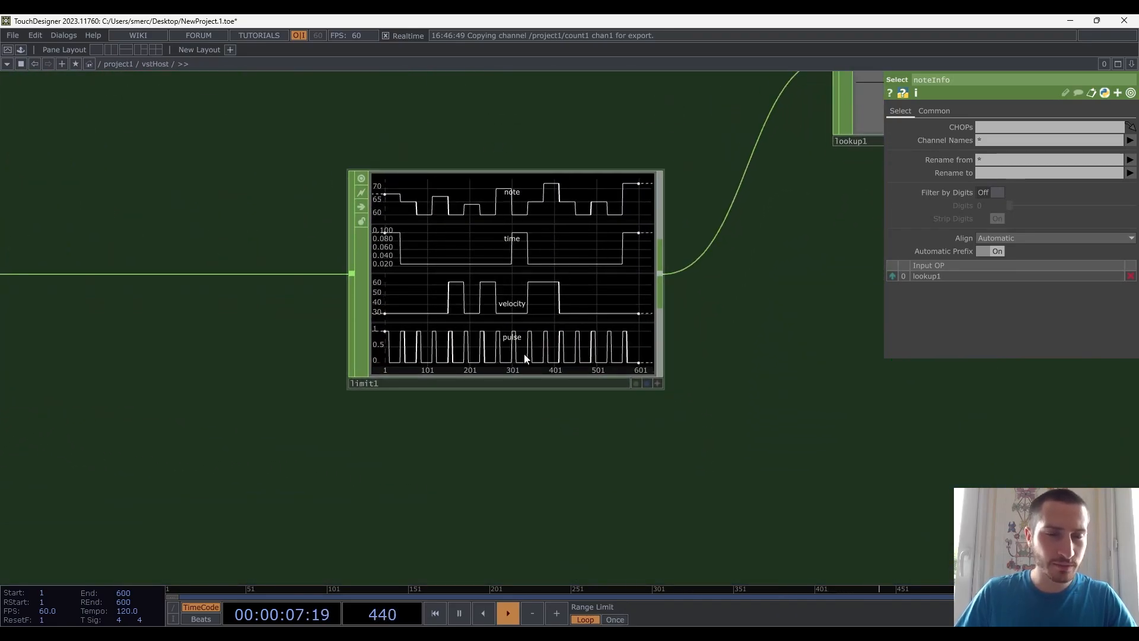
pyautogui.moveTo(751, 323); pyautogui.dragTo(429, 448)
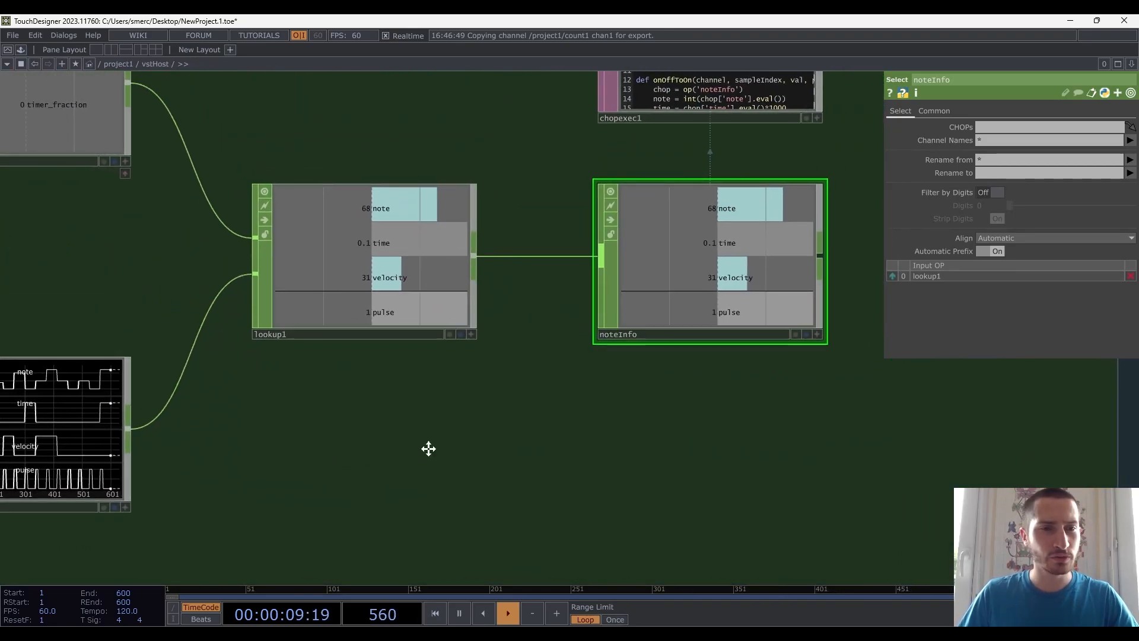
# Add an In CHOP to the MIDI sequencer network and align it below lookup1
pyautogui.scroll(-3, 428, 448)
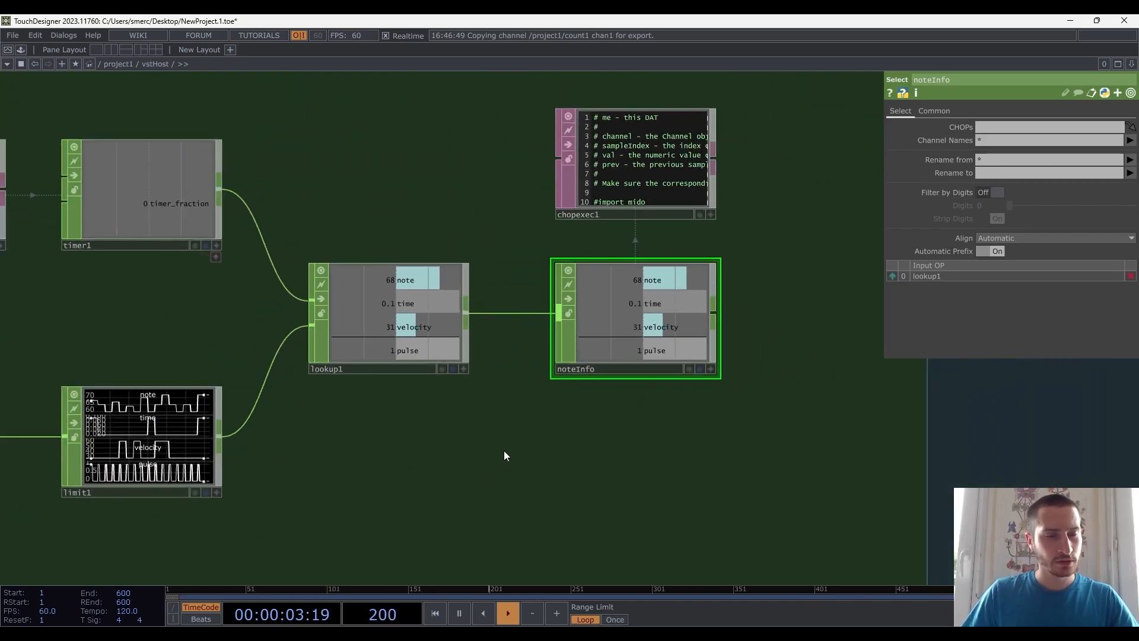
pyautogui.press('Tab')
pyautogui.press('Tab')
pyautogui.press('Tab')
pyautogui.press('Tab')
pyautogui.press('Tab')
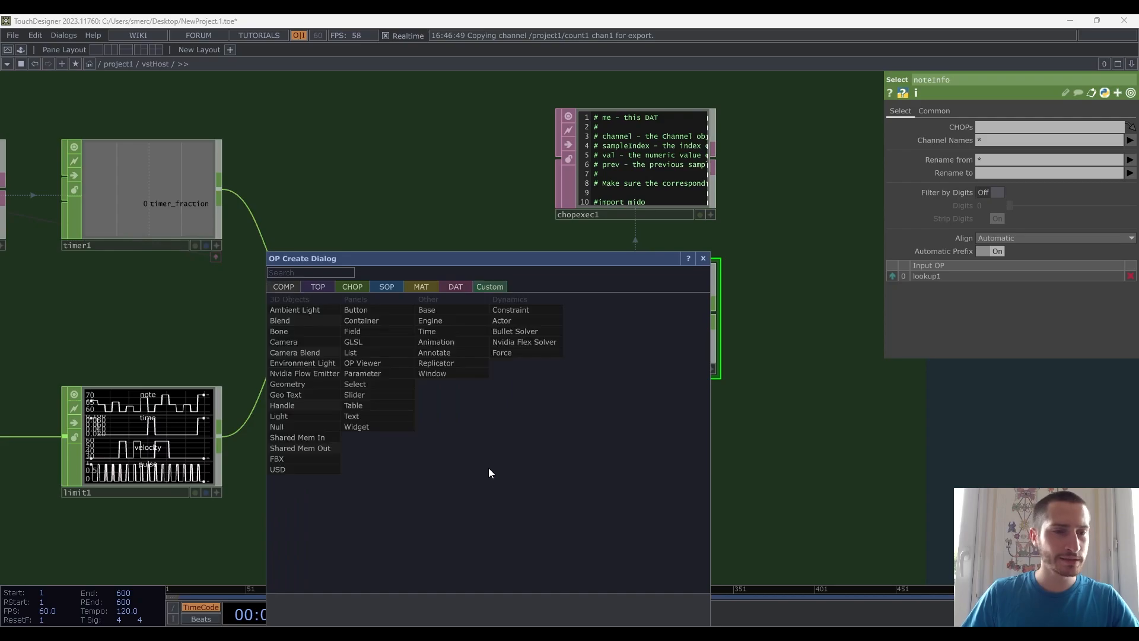
pyautogui.write('in')
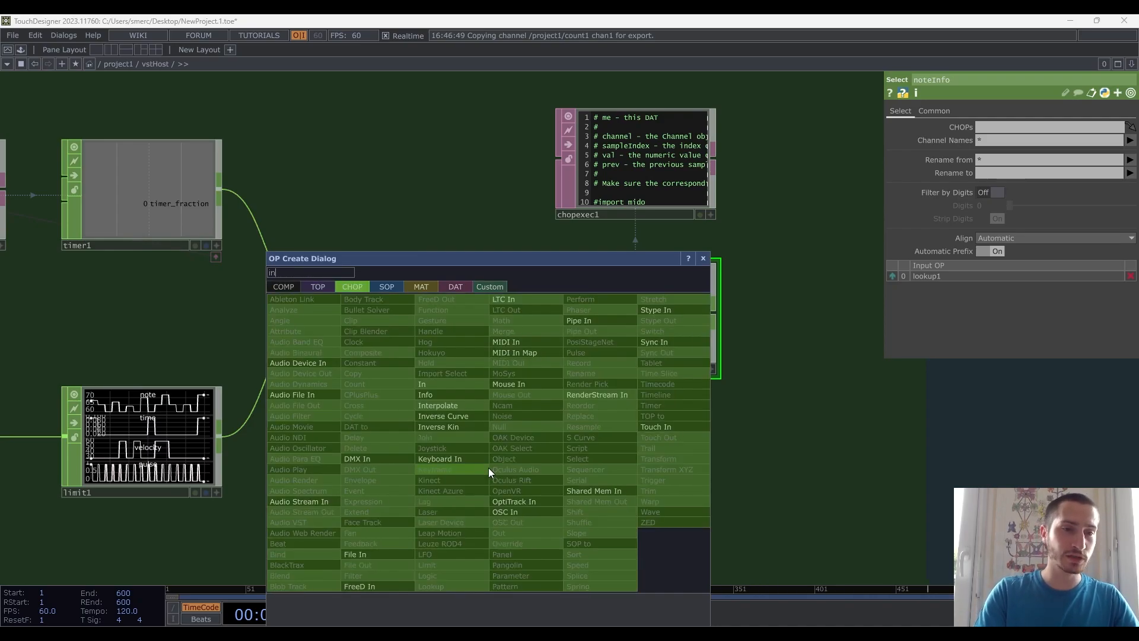
pyautogui.click(452, 386)
pyautogui.click(445, 508)
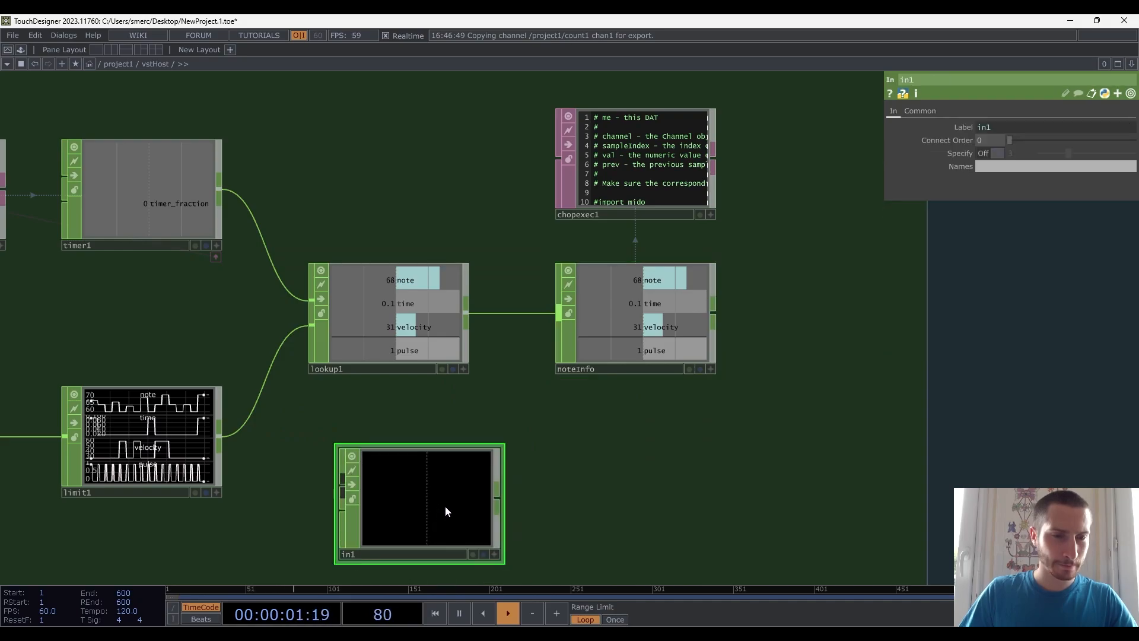
pyautogui.moveTo(563, 506); pyautogui.dragTo(647, 398)
pyautogui.moveTo(529, 407); pyautogui.dragTo(496, 428)
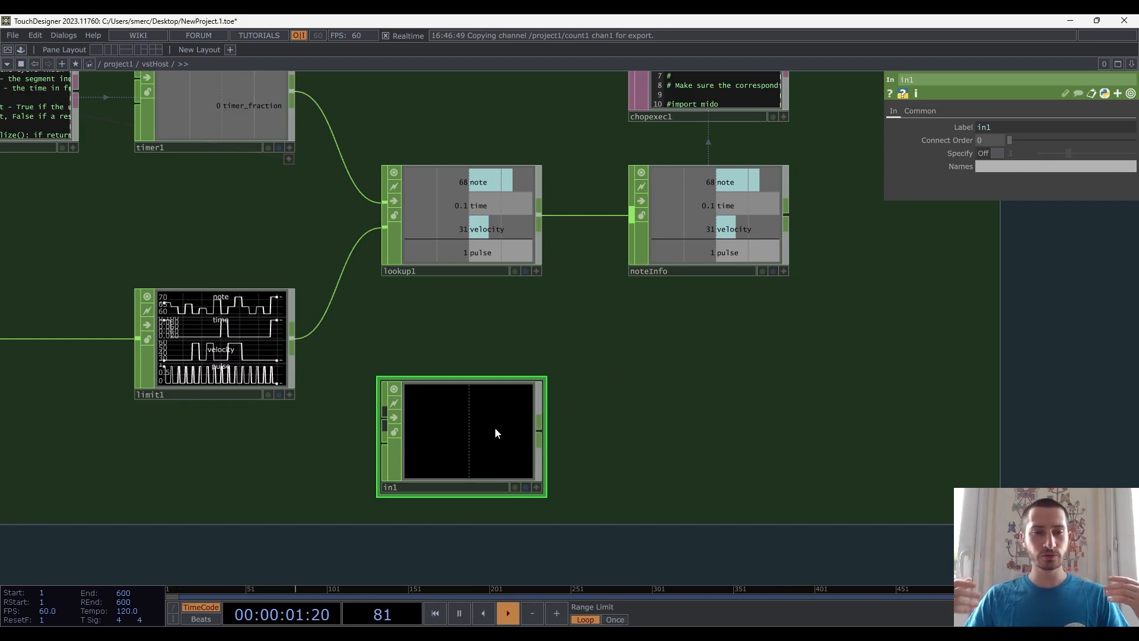
# Return to the project1 network and check the new input connector on the vstHost component
pyautogui.press('u')
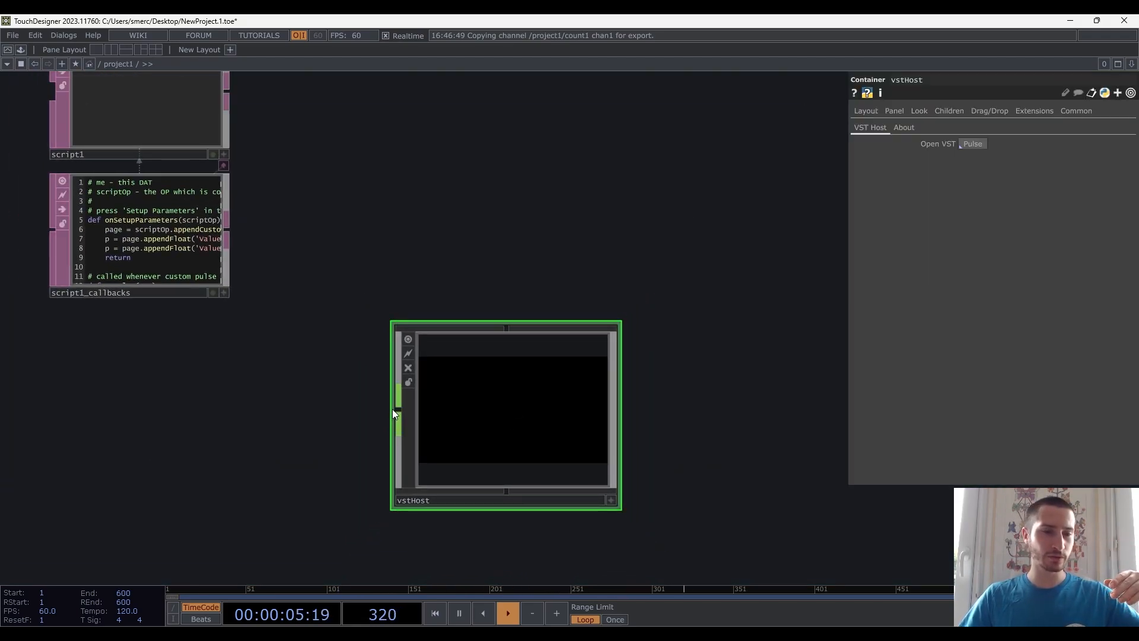
pyautogui.press('i')
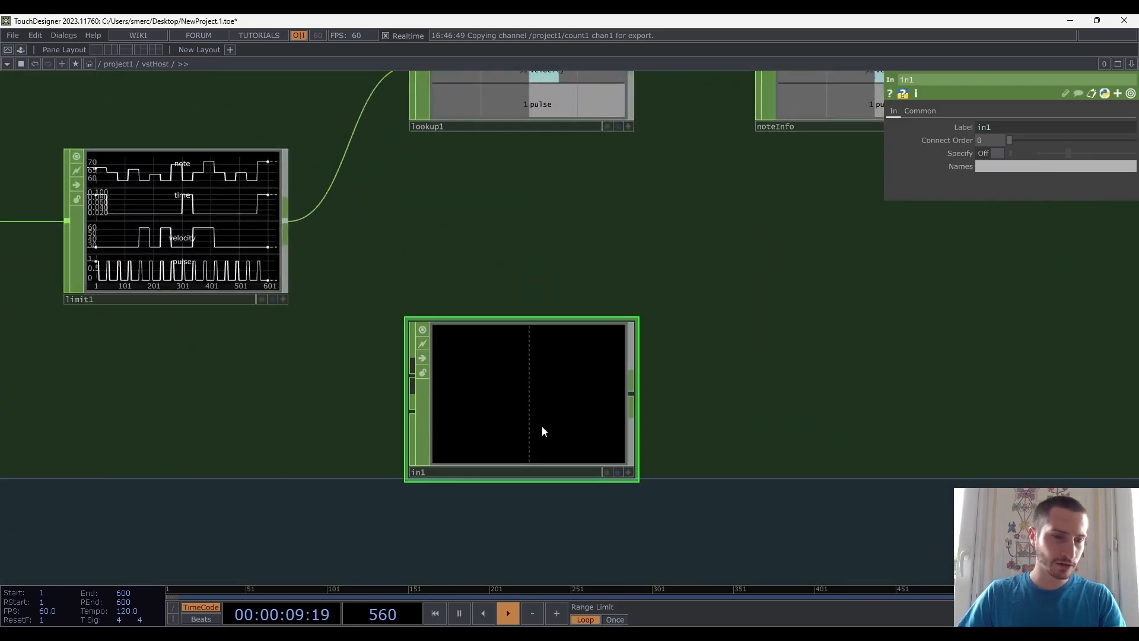
pyautogui.press('u')
pyautogui.scroll(-1, 542, 420)
pyautogui.moveTo(363, 388); pyautogui.dragTo(514, 387)
pyautogui.scroll(-4, 445, 387)
pyautogui.scroll(-2, 444, 392)
pyautogui.moveTo(450, 415); pyautogui.dragTo(527, 452)
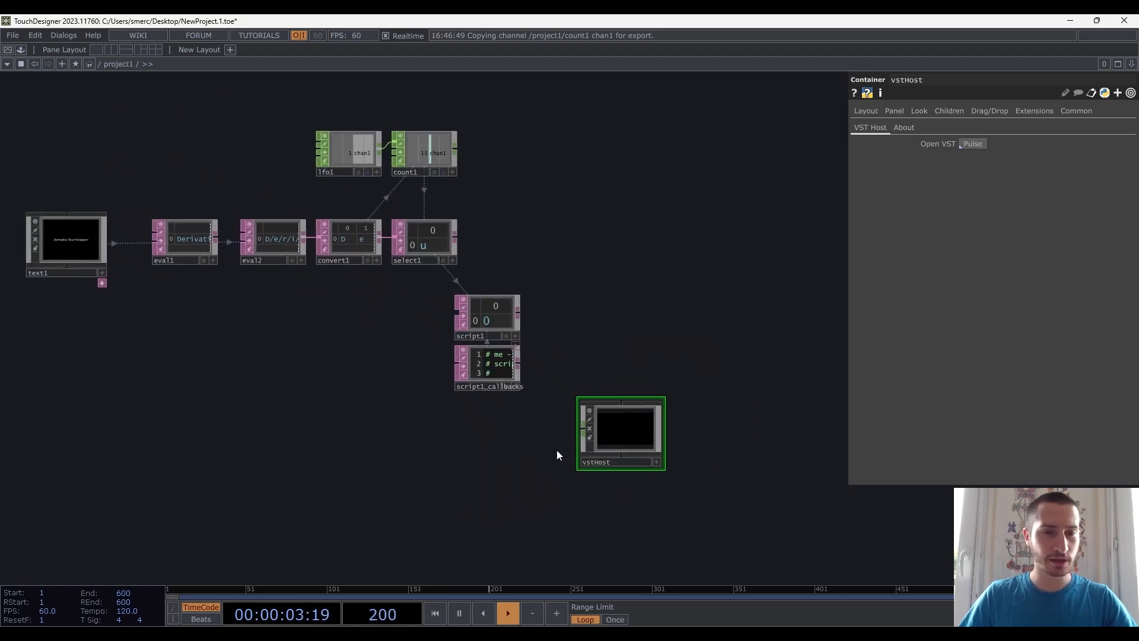
pyautogui.moveTo(583, 363); pyautogui.dragTo(479, 313)
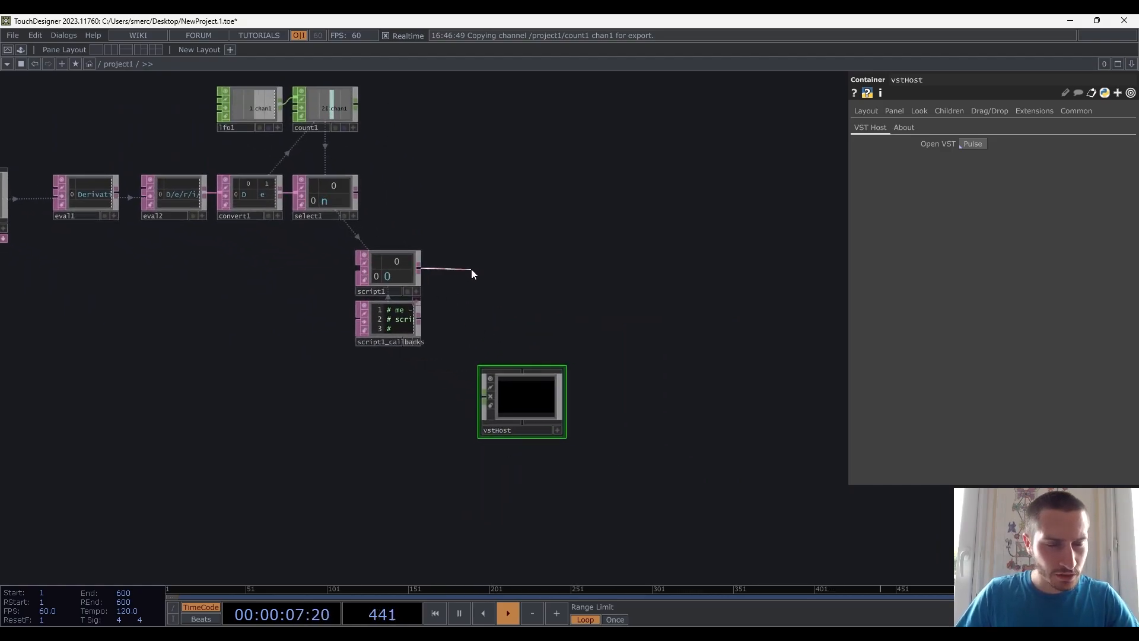
pyautogui.click(471, 272)
pyautogui.press('Escape')
pyautogui.press('Escape')
pyautogui.doubleClick(510, 392)
pyautogui.scroll(5, 564, 468)
pyautogui.scroll(-10, 651, 256)
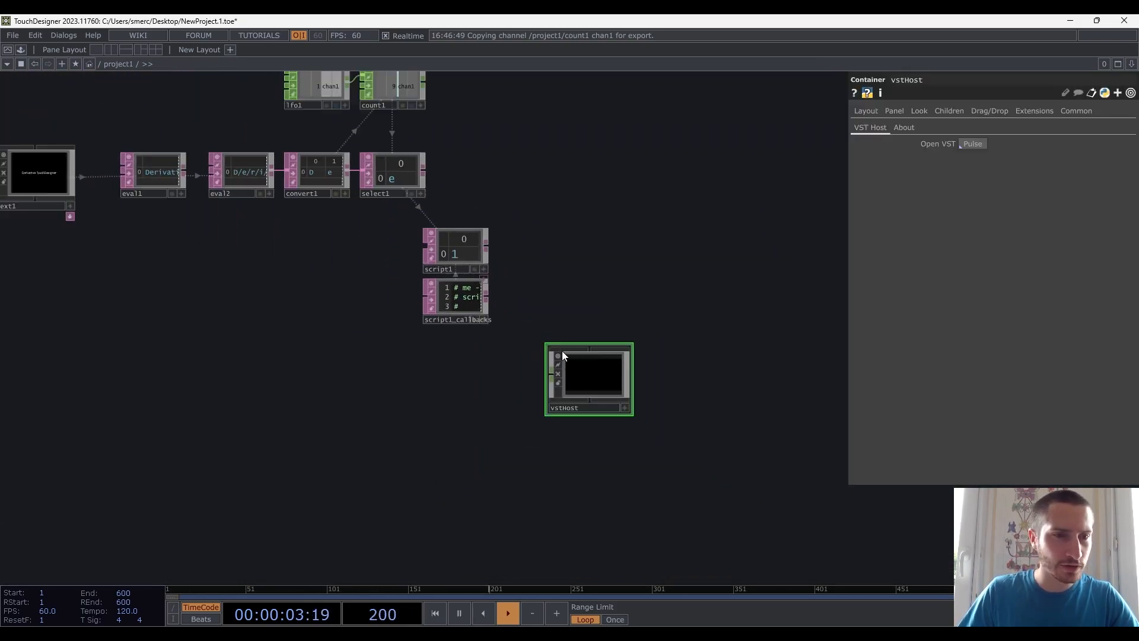
# Branch a DAT to CHOP from the output of the script1 DAT and place it beside that node
pyautogui.scroll(5, 486, 312)
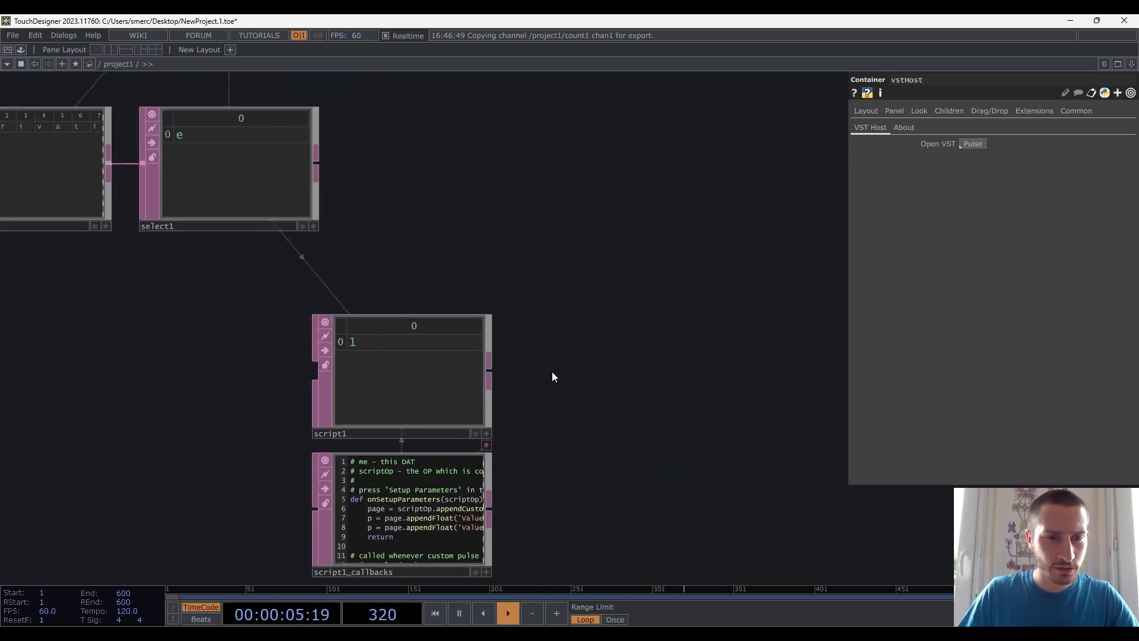
pyautogui.click(489, 373)
pyautogui.click(576, 372)
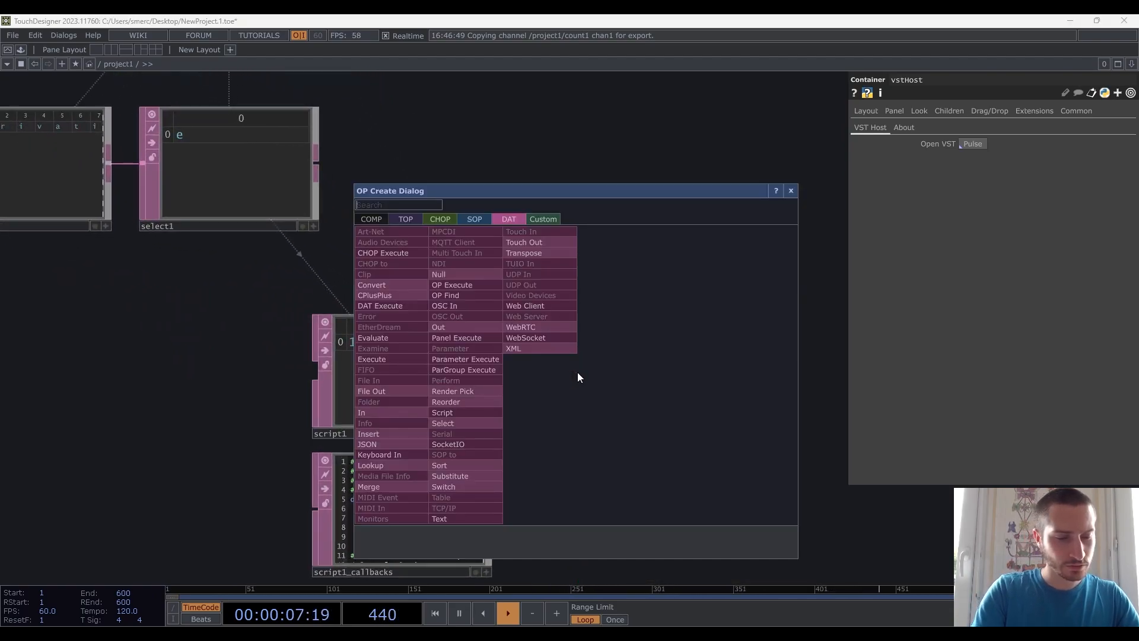
pyautogui.click(442, 218)
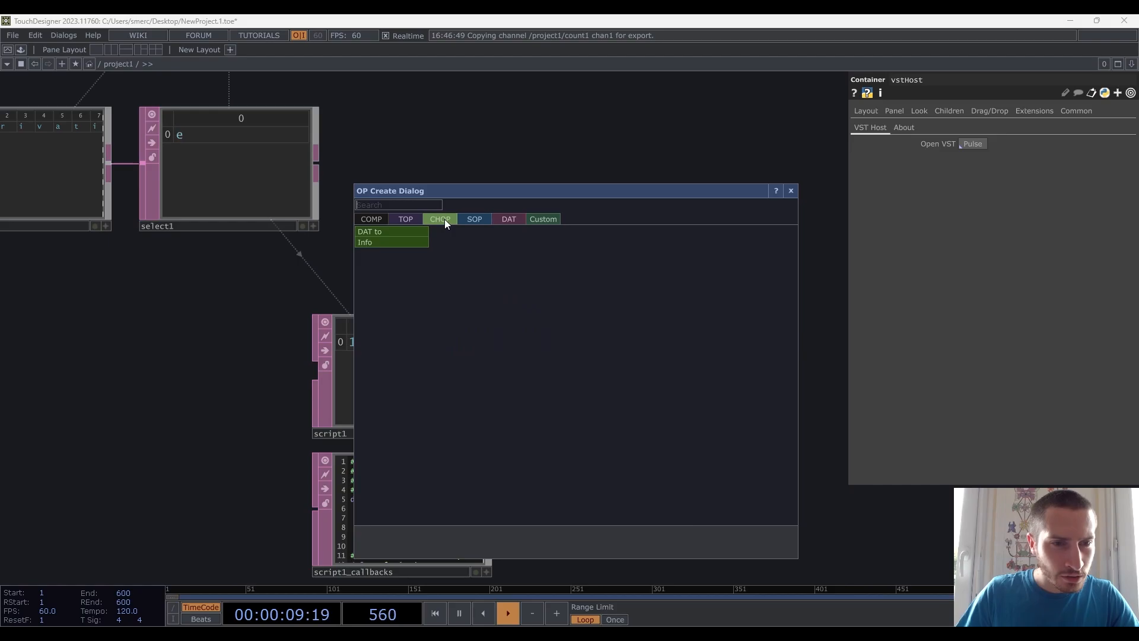
pyautogui.click(396, 232)
pyautogui.click(649, 358)
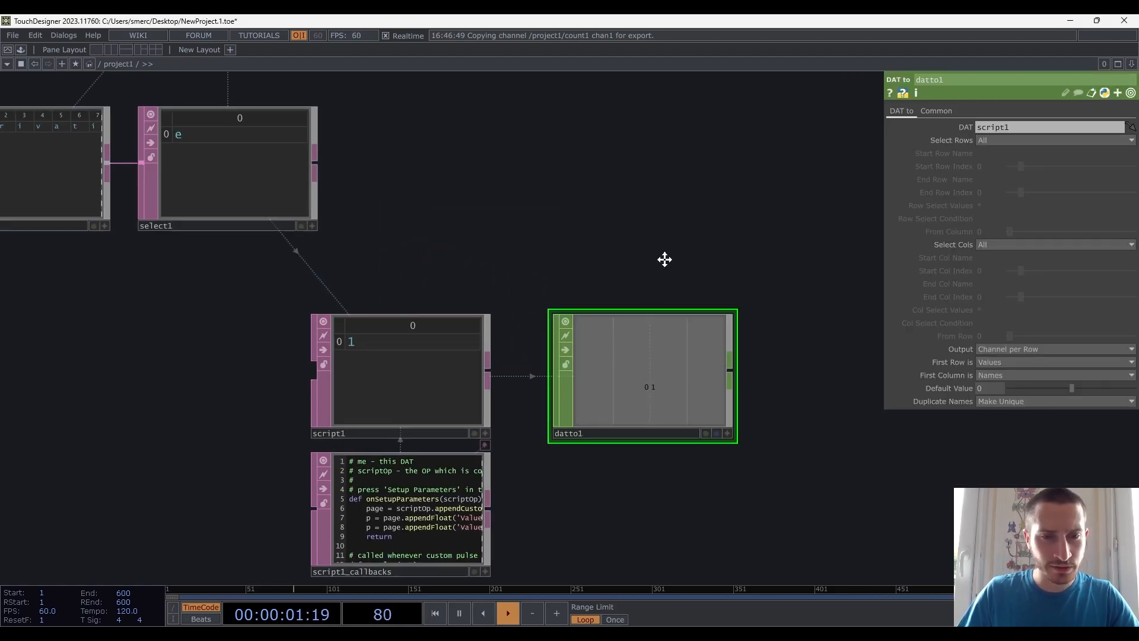
# Open the First Column is options of the DAT to CHOP
pyautogui.scroll(3, 542, 397)
pyautogui.moveTo(504, 465); pyautogui.dragTo(760, 499)
pyautogui.moveTo(688, 493); pyautogui.dragTo(665, 493)
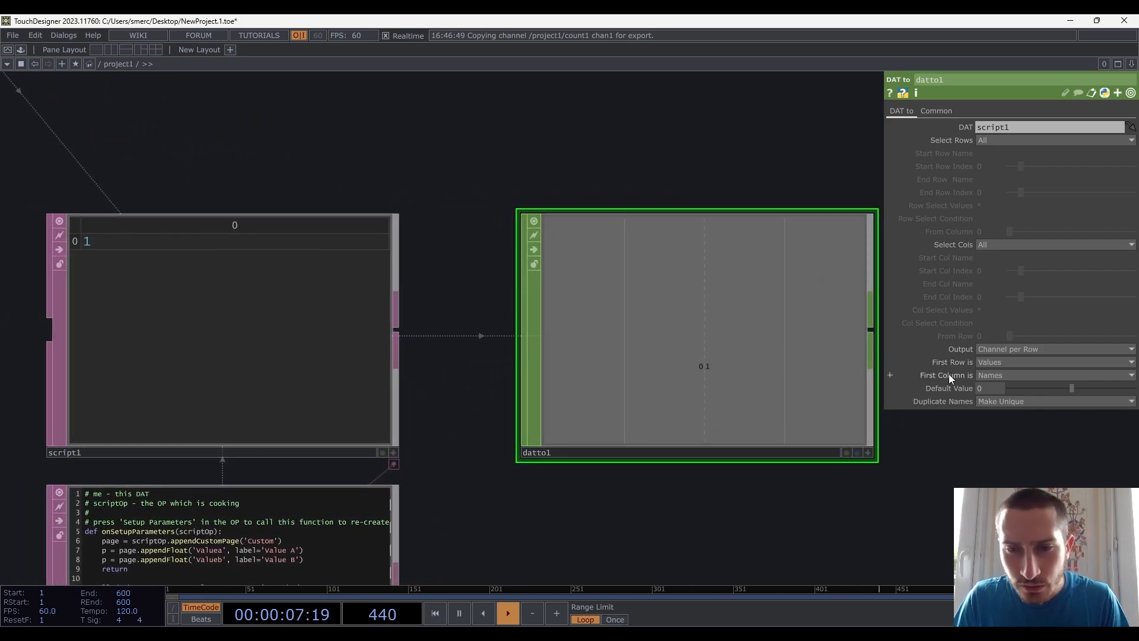
pyautogui.click(989, 376)
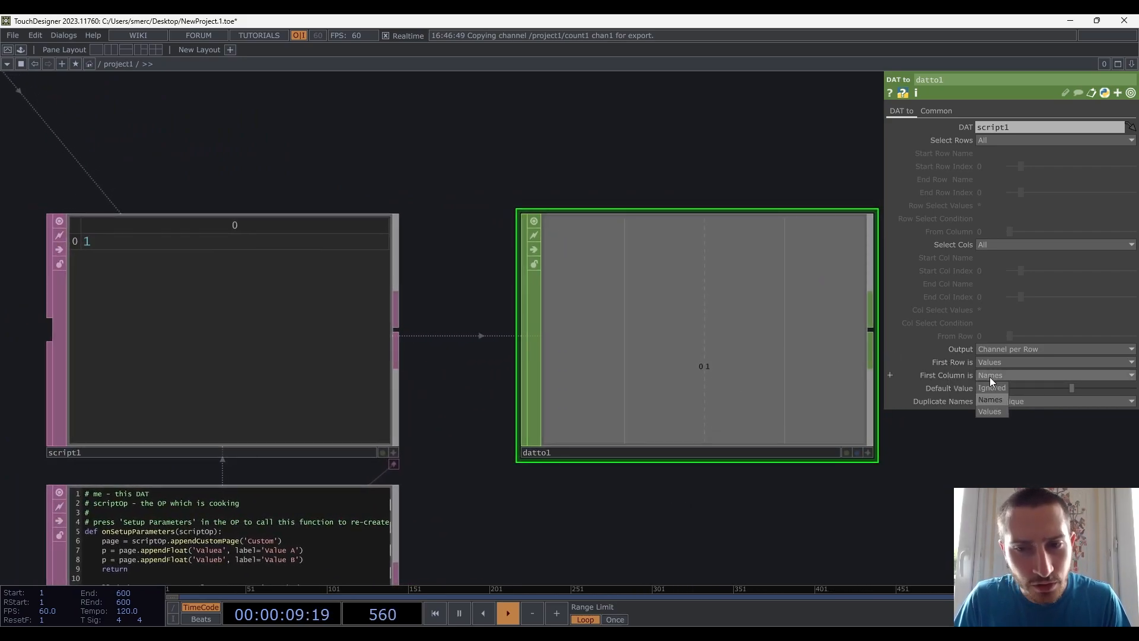
# Set First Column is to Values on datto1 and wire its output into the vstHost component's input
pyautogui.click(995, 409)
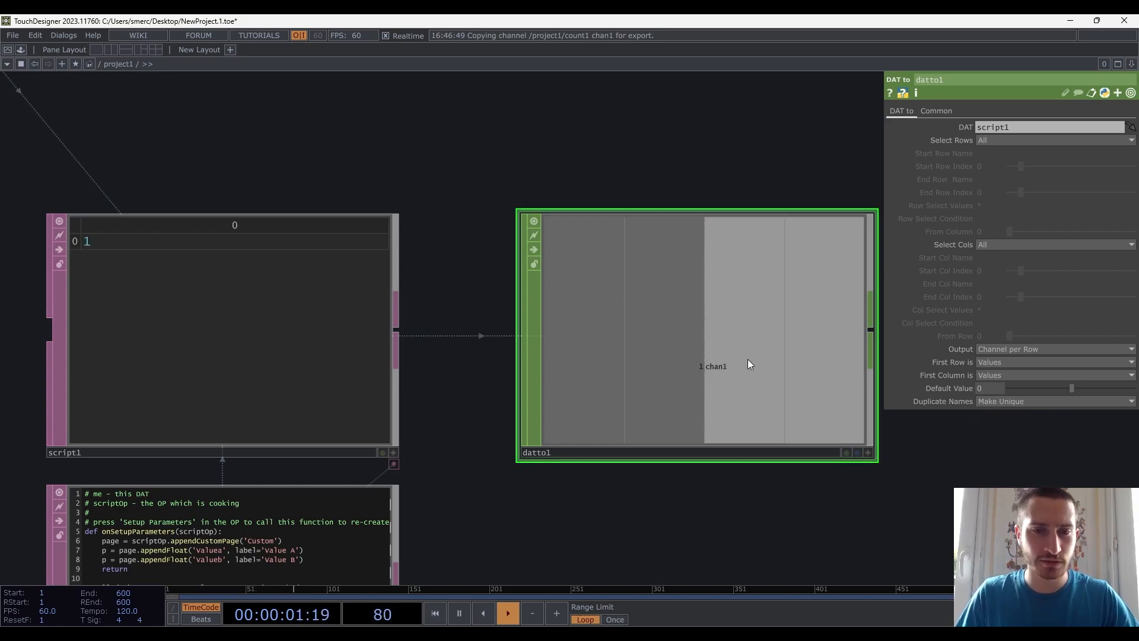
pyautogui.scroll(-2, 748, 358)
pyautogui.moveTo(902, 479); pyautogui.dragTo(673, 234)
pyautogui.scroll(-2, 804, 451)
pyautogui.scroll(-2, 671, 240)
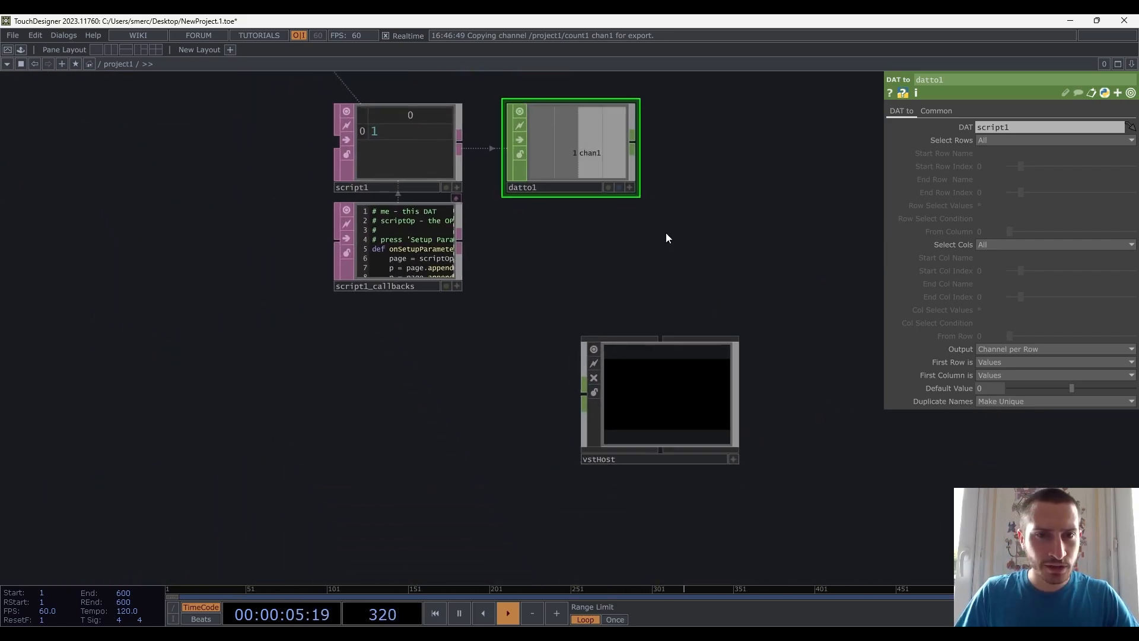
pyautogui.moveTo(634, 143); pyautogui.dragTo(563, 396)
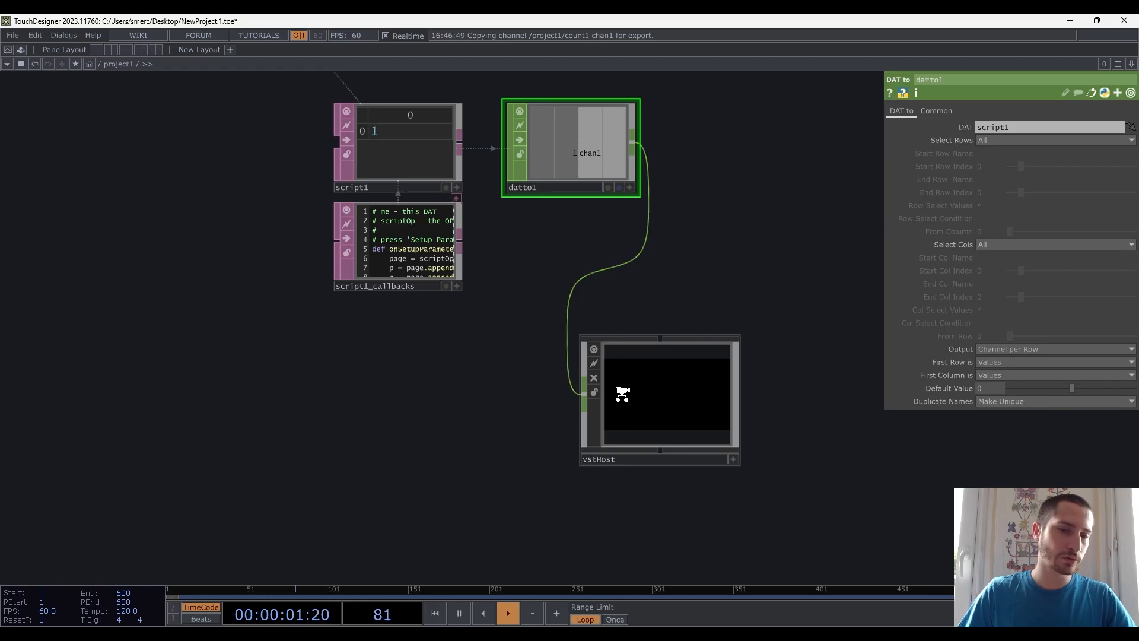
# Enter the vstHost component and place the in1 CHOP directly below lookup1 in the Basic MIDI Sequencer area
pyautogui.press('i')
pyautogui.scroll(5, 527, 477)
pyautogui.scroll(1, 527, 477)
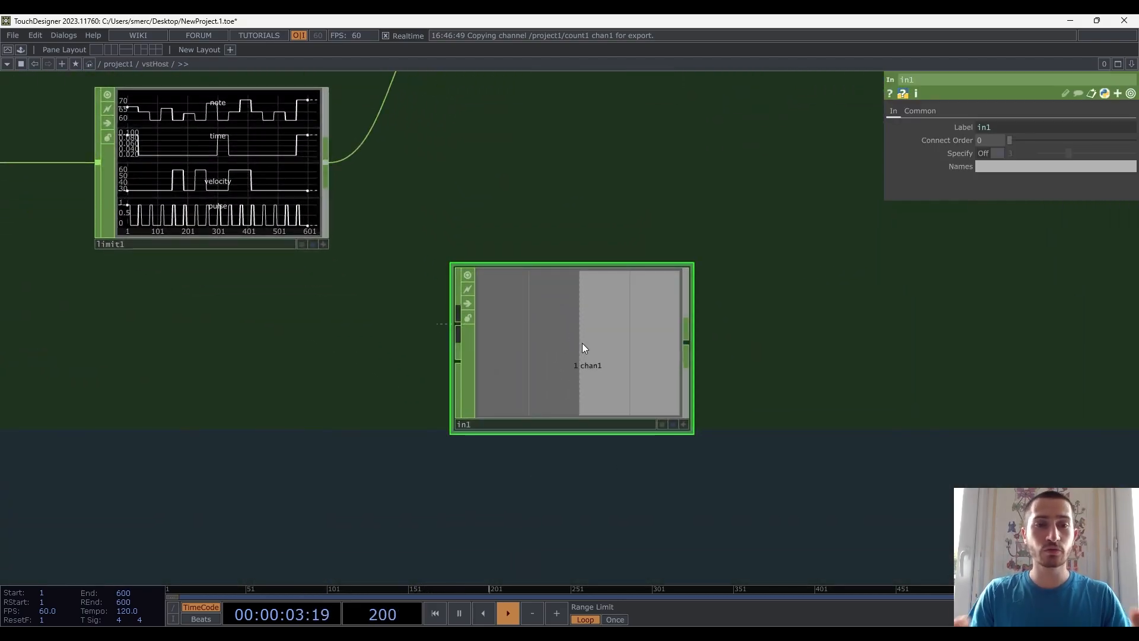
pyautogui.scroll(-4, 584, 344)
pyautogui.scroll(2, 593, 347)
pyautogui.moveTo(593, 349); pyautogui.dragTo(472, 392)
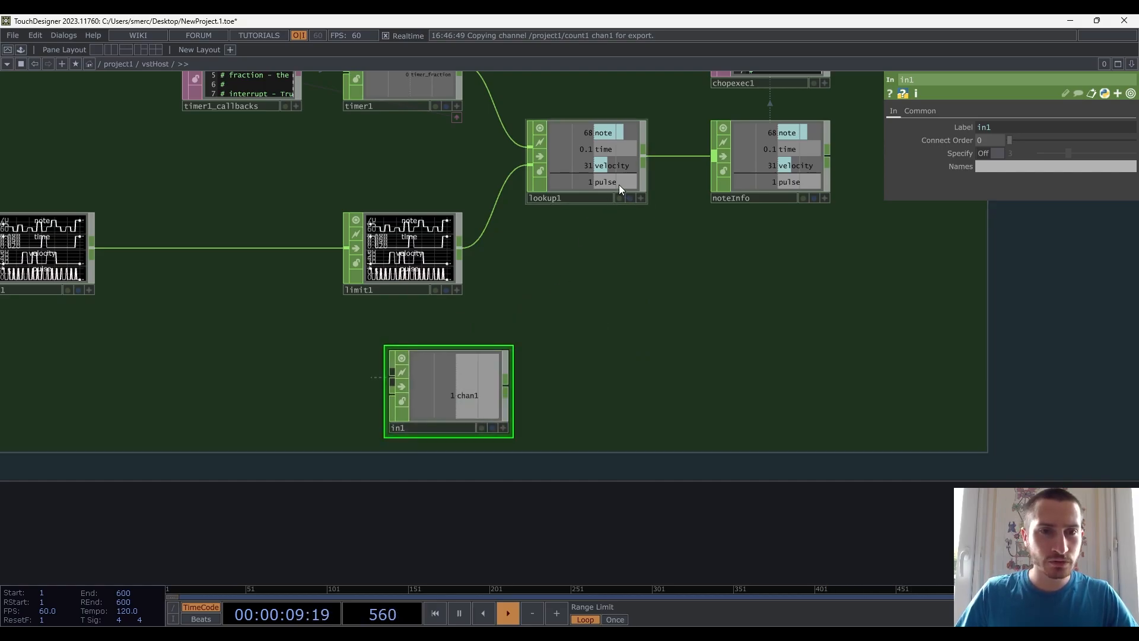
pyautogui.moveTo(607, 176); pyautogui.dragTo(561, 177)
pyautogui.moveTo(527, 243); pyautogui.dragTo(626, 321)
pyautogui.moveTo(643, 333); pyautogui.dragTo(308, 152, button='right')
pyautogui.moveTo(634, 248); pyautogui.dragTo(449, 248)
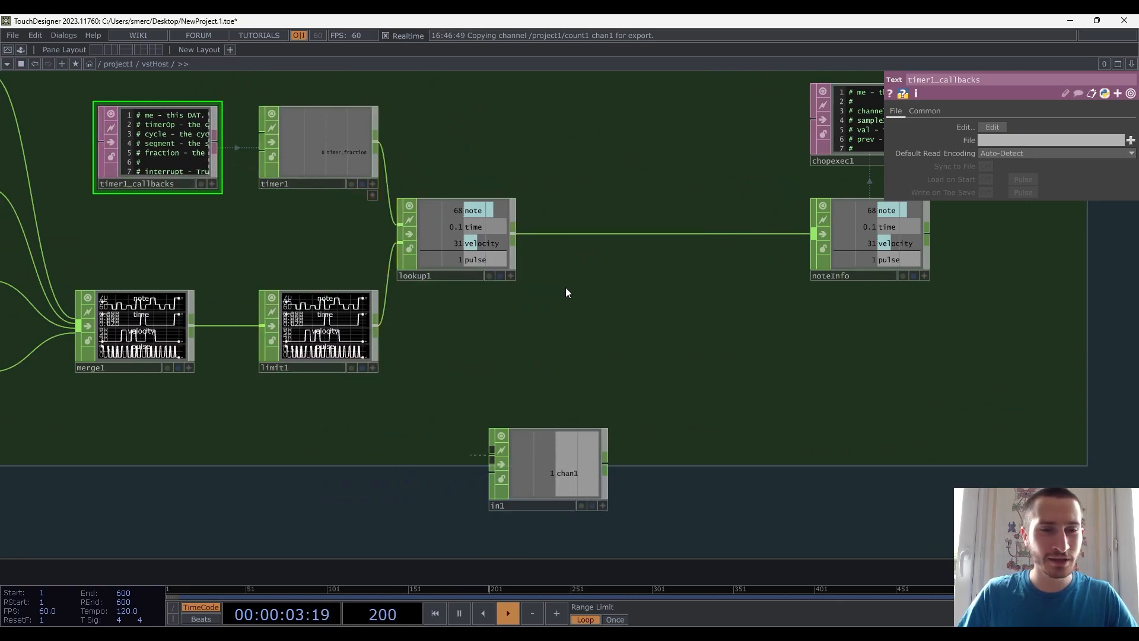
pyautogui.hscroll(3, 564, 292)
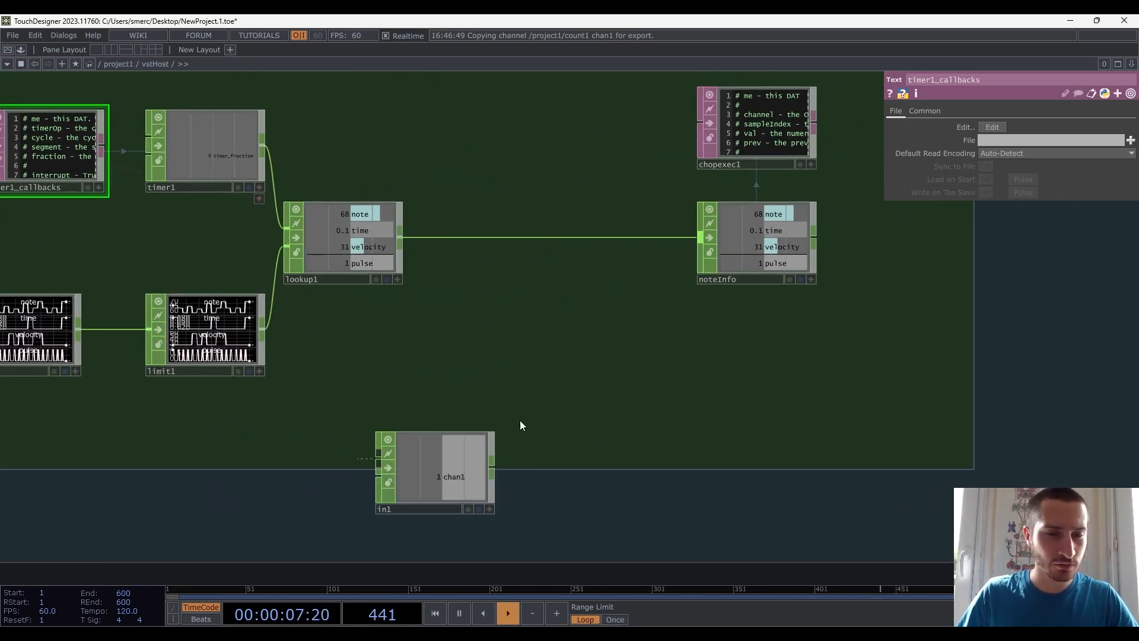
pyautogui.moveTo(422, 476); pyautogui.dragTo(331, 453)
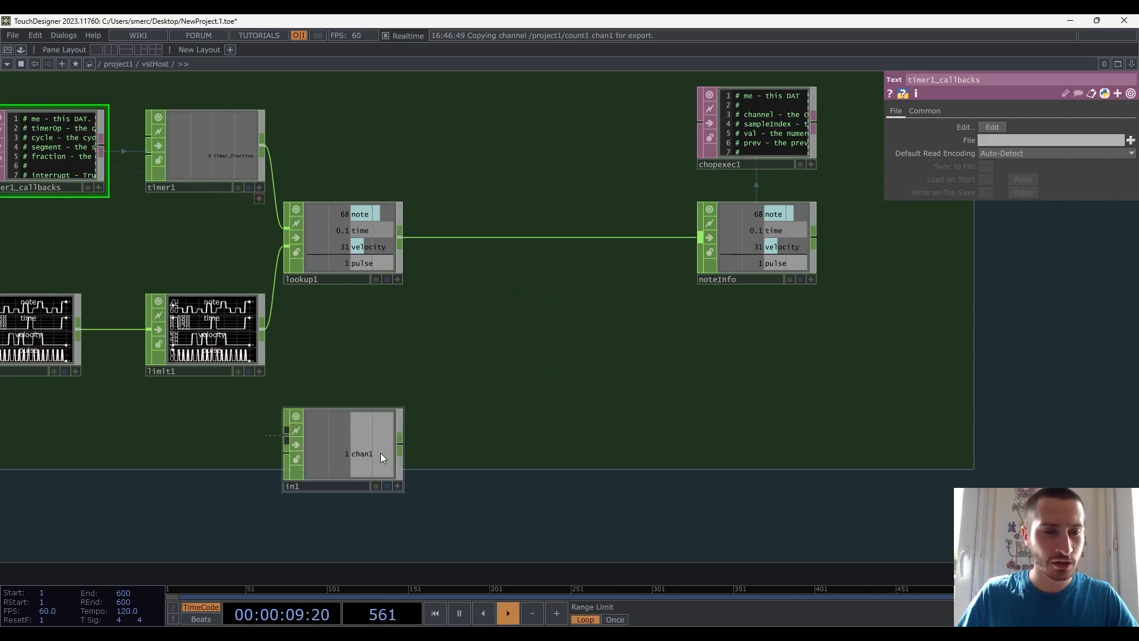
# Add a Rename CHOP wired from in1's output and place it beside in1
pyautogui.click(401, 446)
pyautogui.click(410, 446)
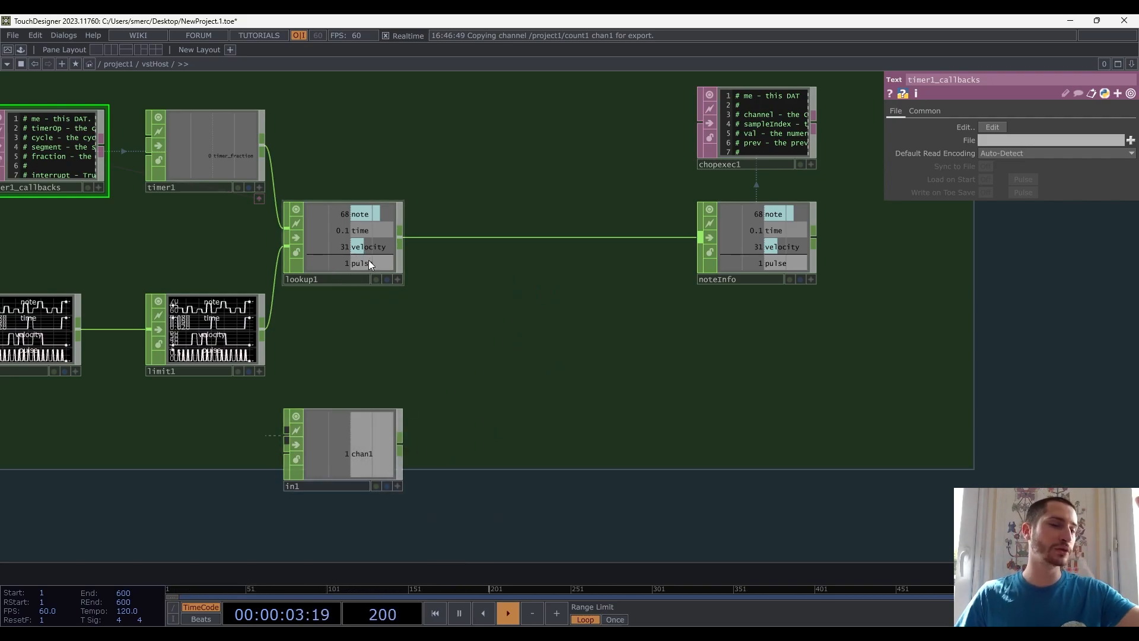
pyautogui.rightClick(403, 447)
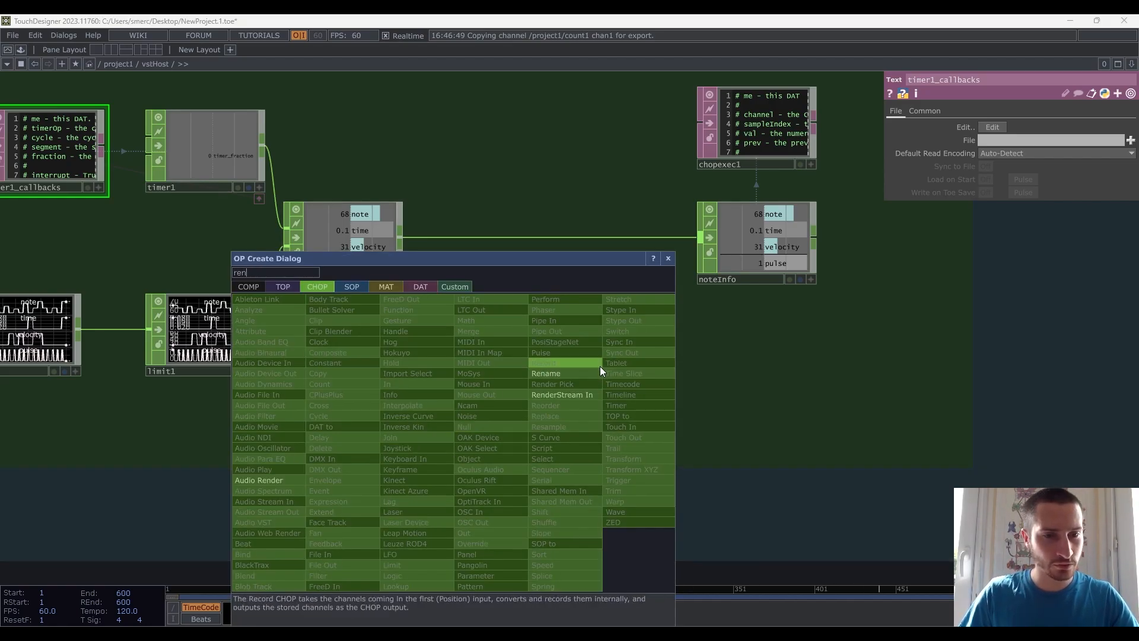
pyautogui.click(509, 429)
pyautogui.click(493, 446)
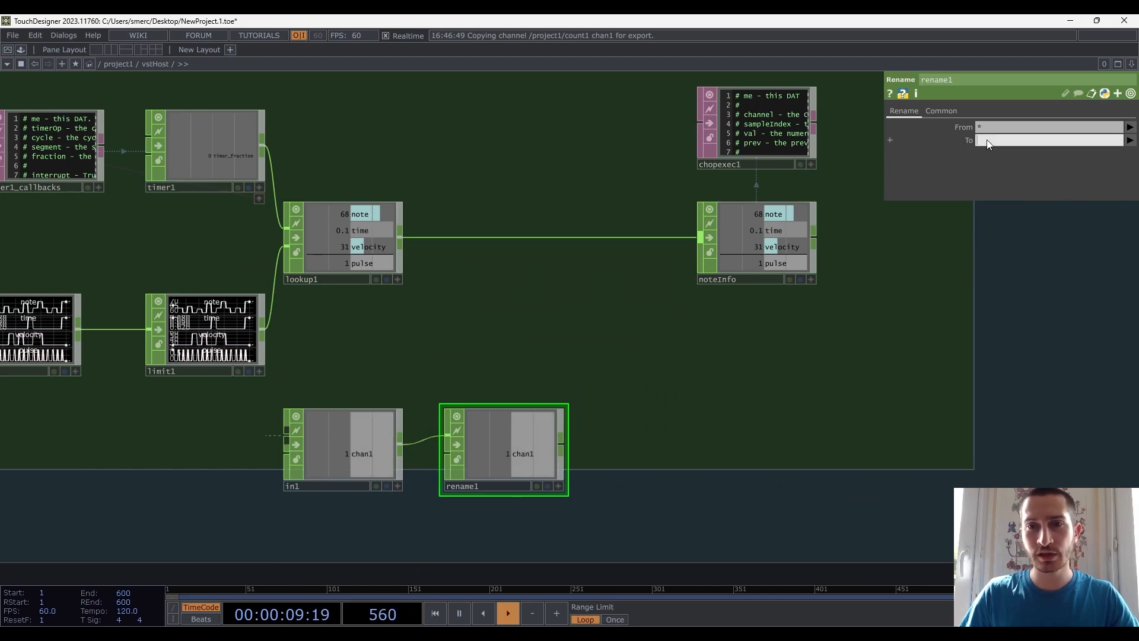
# Make the Rename CHOP rename all channels (*) to pulse
pyautogui.click(979, 127)
pyautogui.write('*')
pyautogui.press('Return')
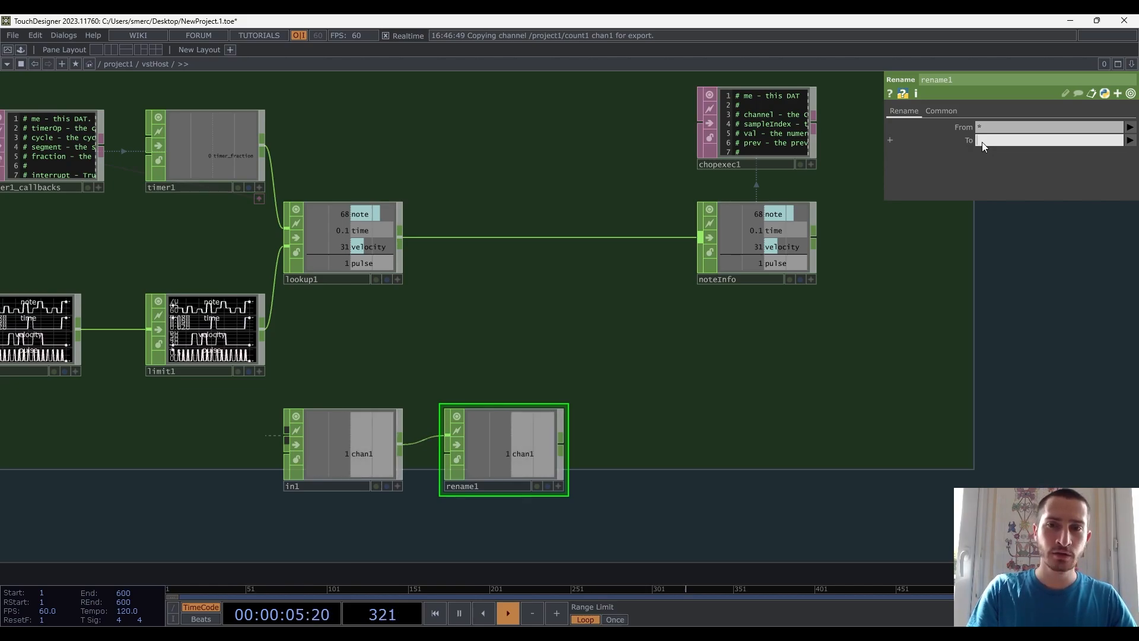
pyautogui.write('pu')
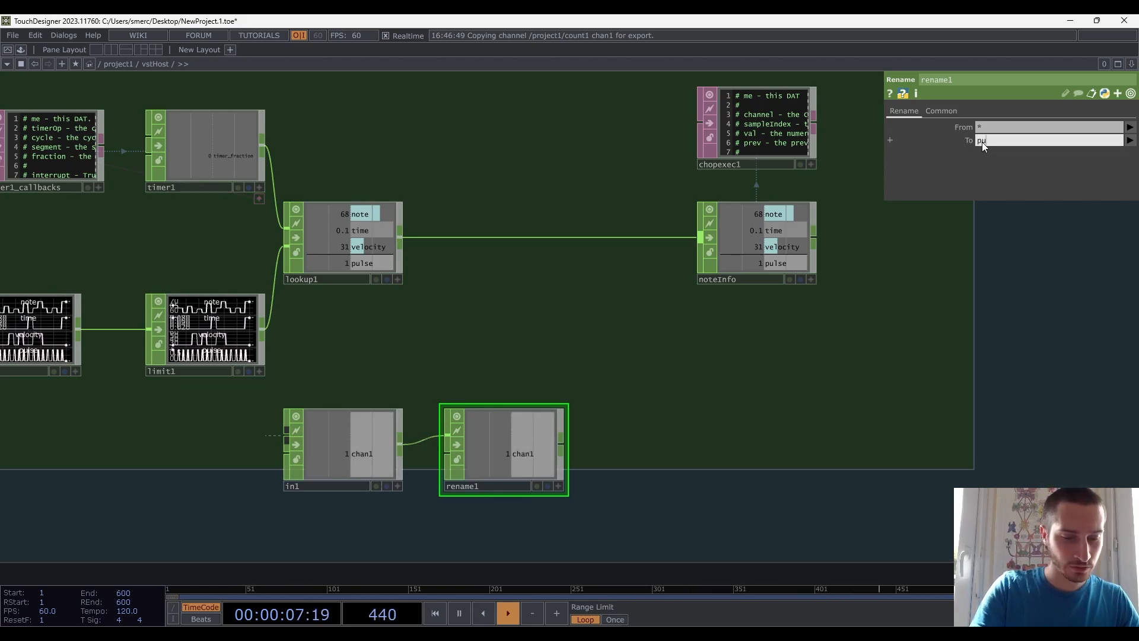
pyautogui.write('lse')
pyautogui.press('Return')
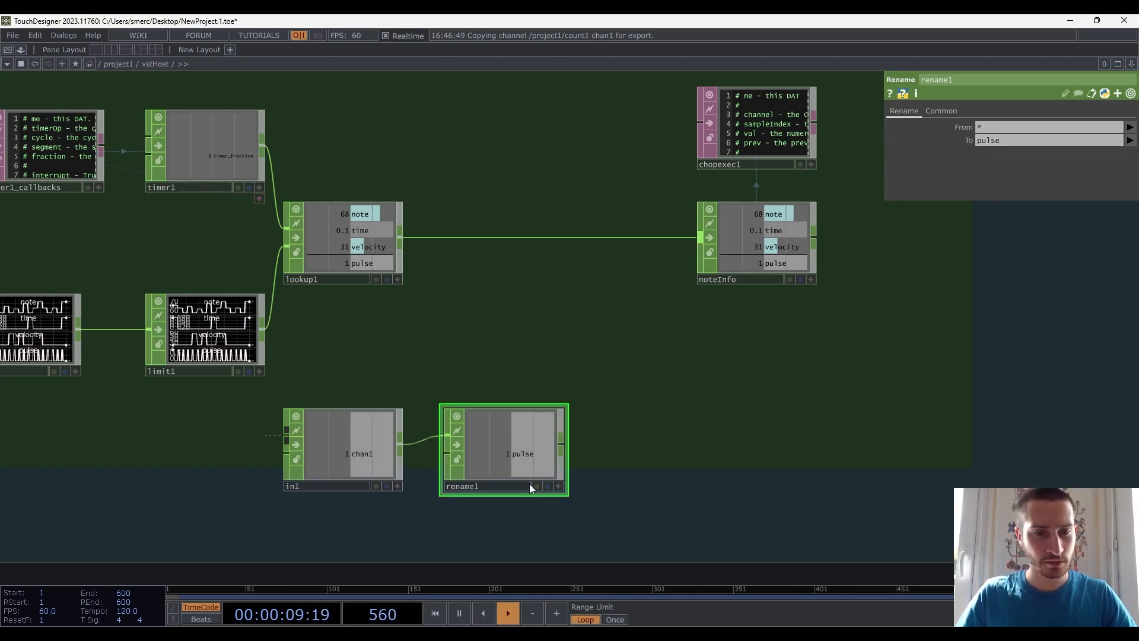
# Insert a Replace CHOP between lookup1 and noteInfo and wire rename1 into its second input
pyautogui.rightClick(570, 236)
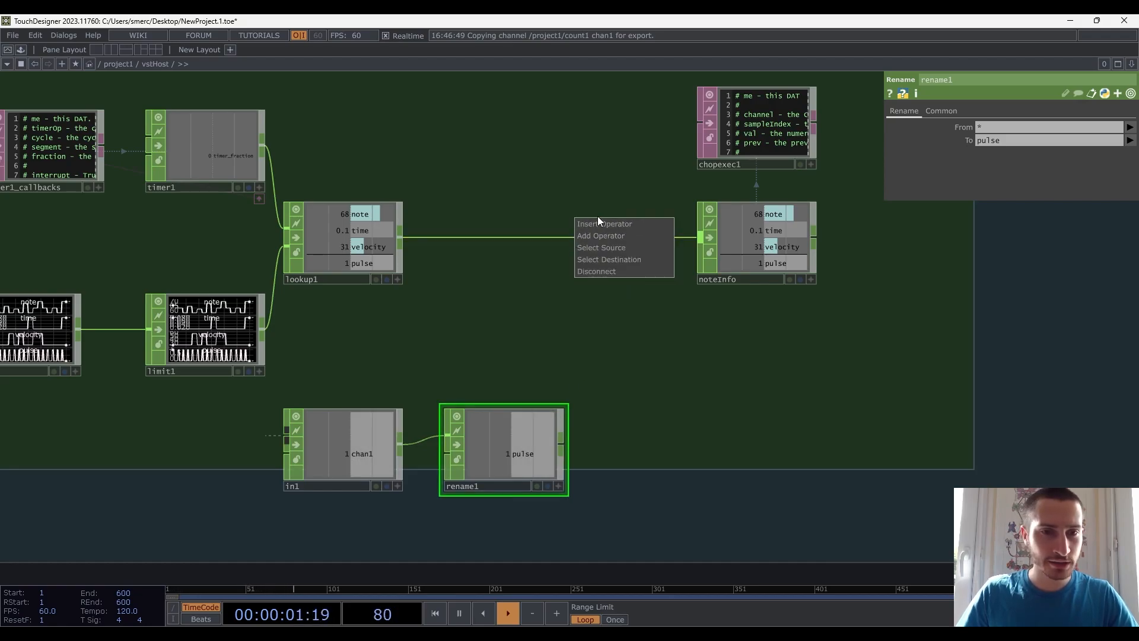
pyautogui.click(599, 220)
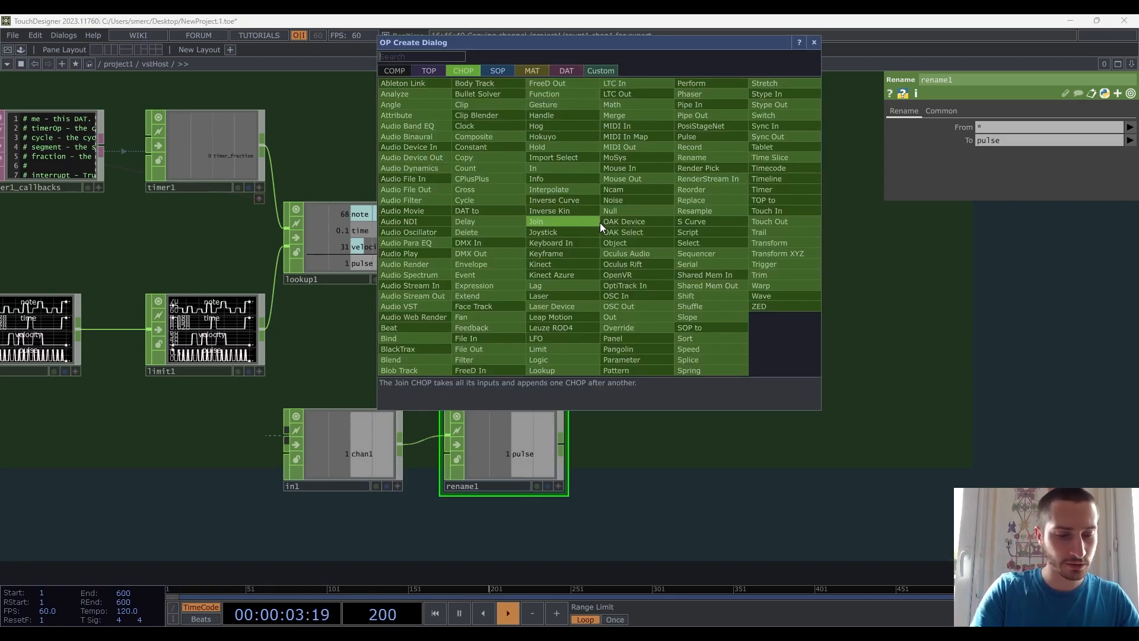
pyautogui.write('repla')
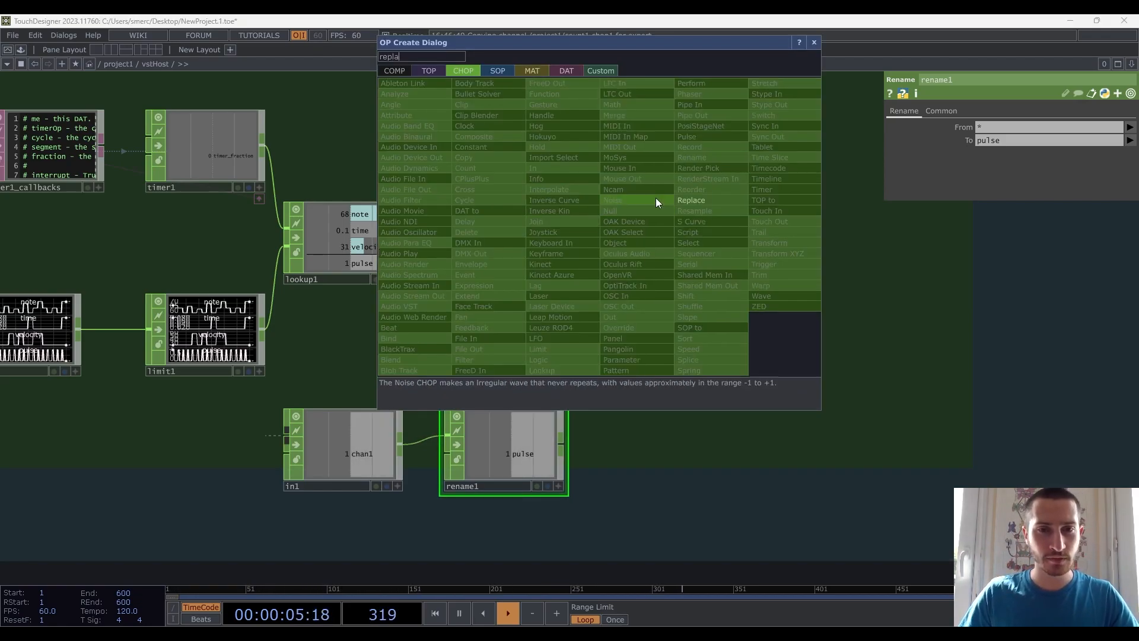
pyautogui.click(702, 200)
pyautogui.click(637, 246)
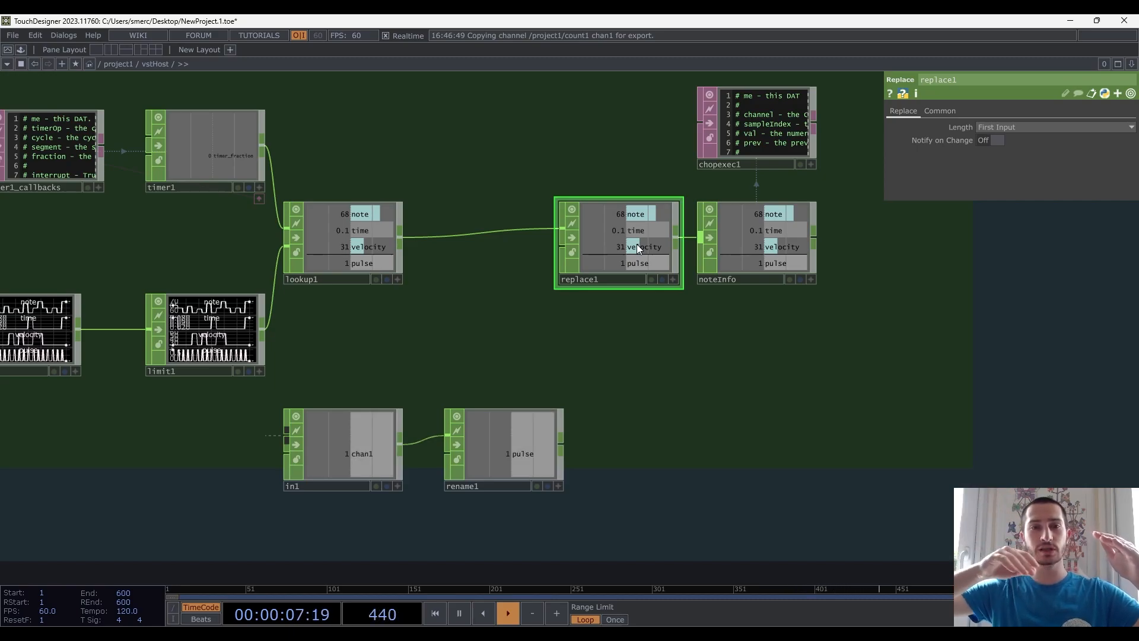
pyautogui.moveTo(561, 442); pyautogui.dragTo(561, 245)
pyautogui.moveTo(702, 374); pyautogui.dragTo(630, 438)
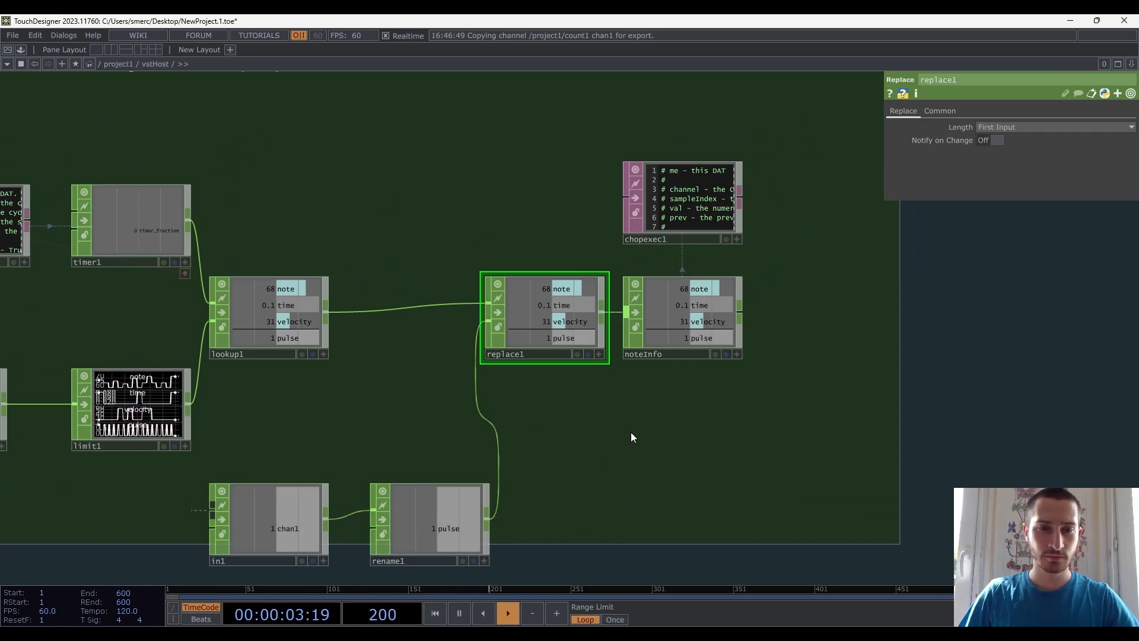
# Examine the parent network's text, eval and select operators, and return to the Replace CHOP inside vstHost to check its channels
pyautogui.scroll(-2, 630, 433)
pyautogui.scroll(-1, 632, 432)
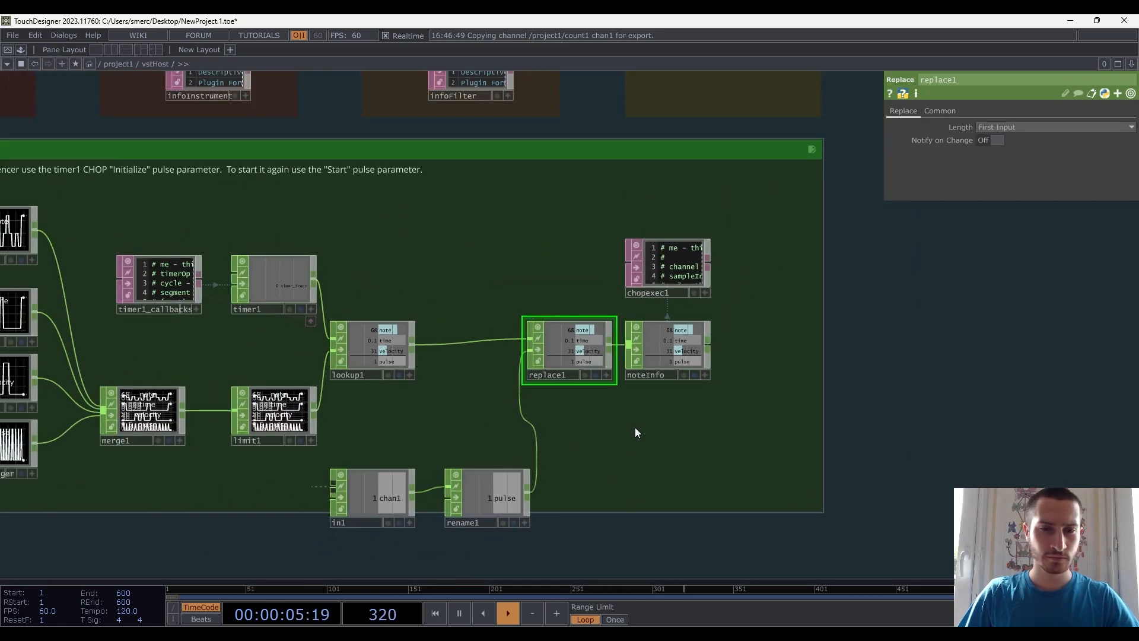
pyautogui.scroll(-1, 635, 427)
pyautogui.scroll(-10, 635, 427)
pyautogui.moveTo(555, 489); pyautogui.dragTo(753, 582)
pyautogui.scroll(3, 651, 324)
pyautogui.scroll(3, 651, 324)
pyautogui.scroll(1, 508, 238)
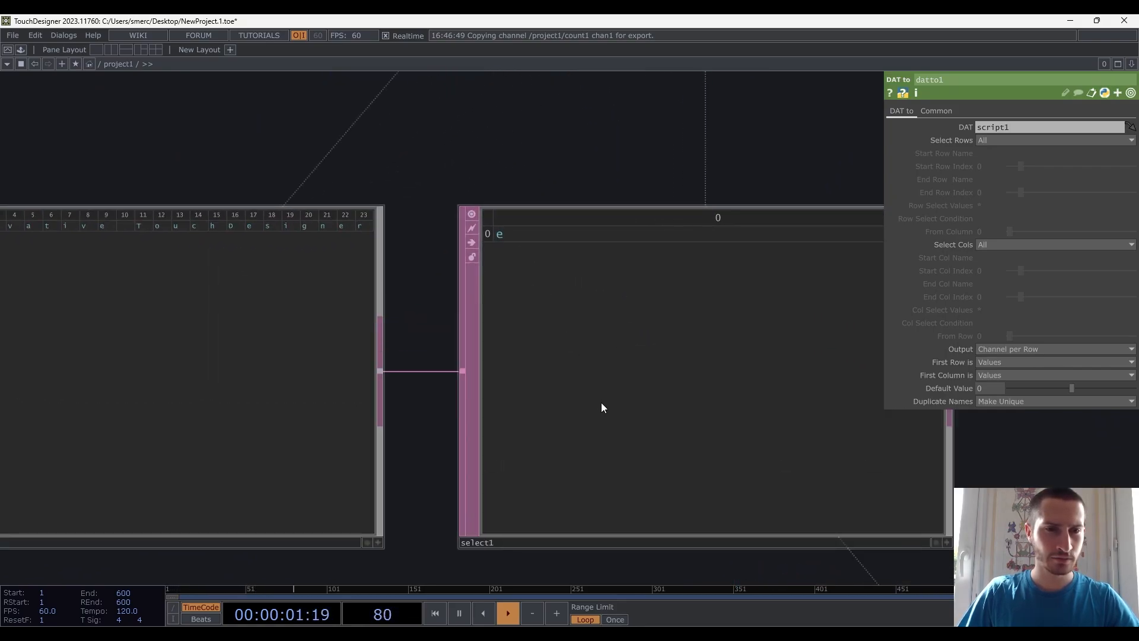
pyautogui.scroll(-8, 602, 404)
pyautogui.moveTo(698, 404); pyautogui.dragTo(803, 306)
pyautogui.scroll(5, 408, 278)
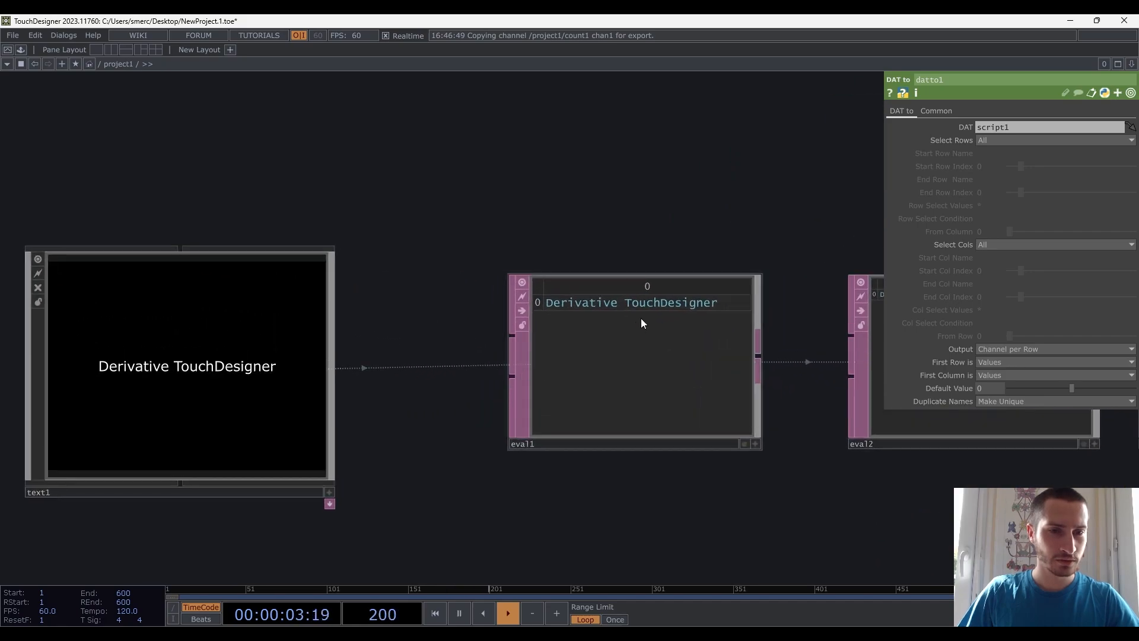
pyautogui.scroll(-8, 629, 398)
pyautogui.moveTo(849, 455); pyautogui.dragTo(669, 214)
pyautogui.scroll(4, 617, 356)
pyautogui.scroll(8, 684, 326)
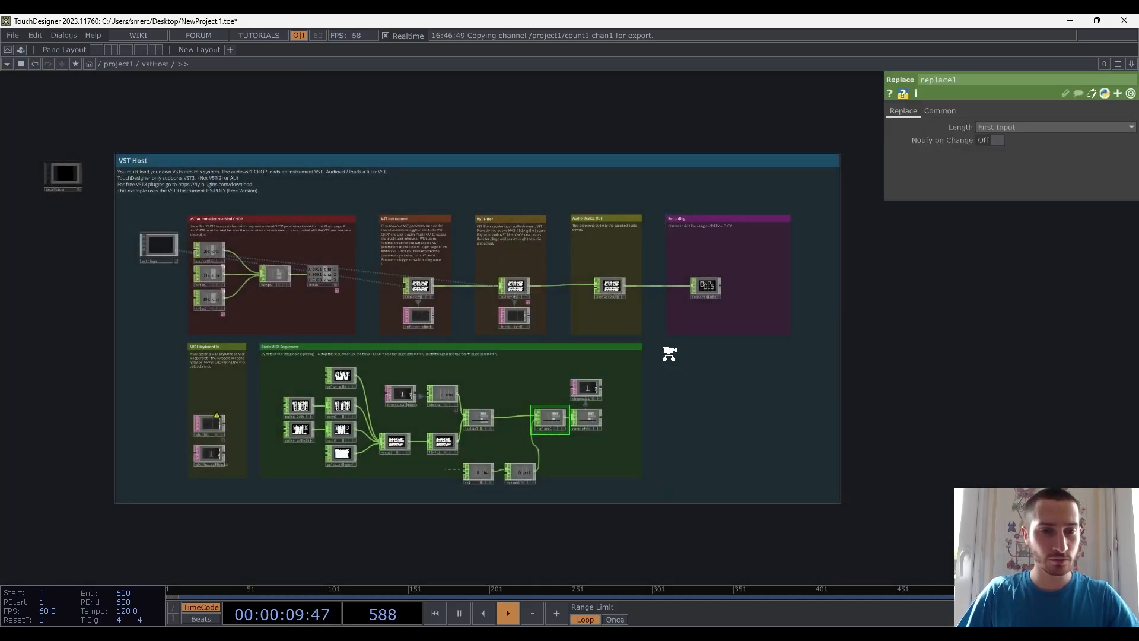
pyautogui.moveTo(670, 353); pyautogui.dragTo(727, 375)
pyautogui.scroll(8, 613, 371)
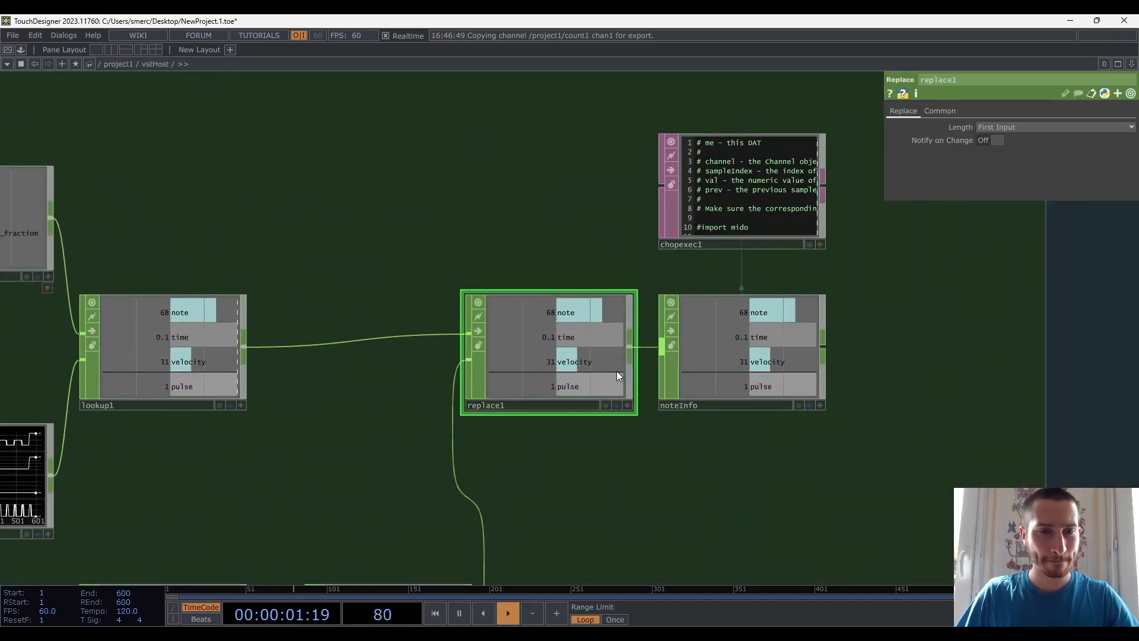
# Insert a Math CHOP between audiovst2 and audiodevout1 and set its Multiply to 0
pyautogui.scroll(-5, 631, 372)
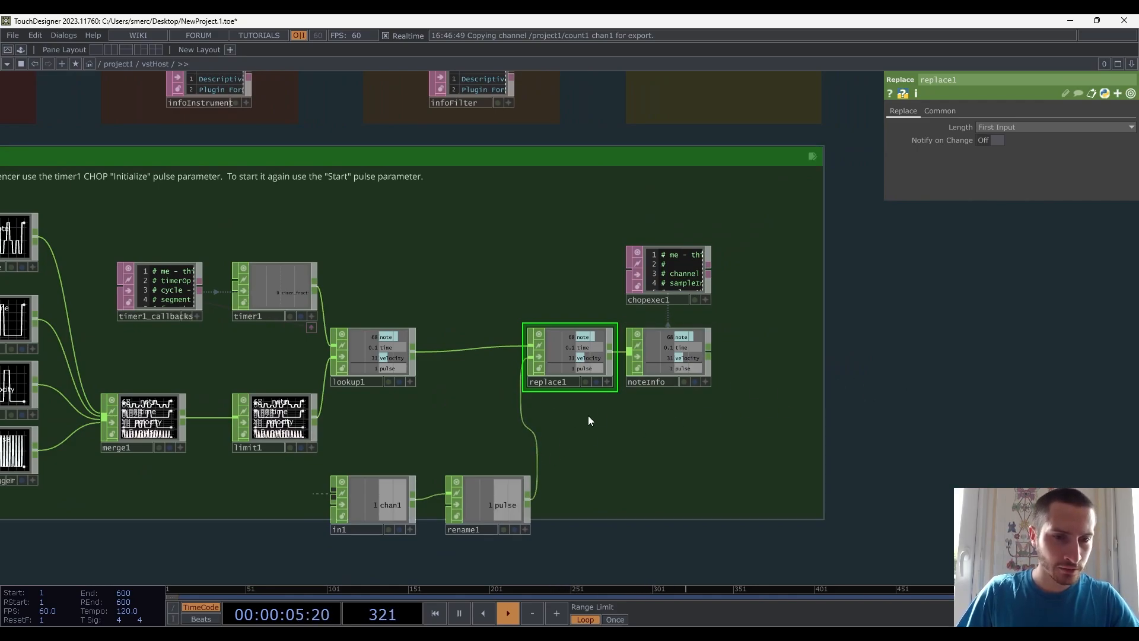
pyautogui.scroll(-5, 775, 270)
pyautogui.scroll(4, 693, 276)
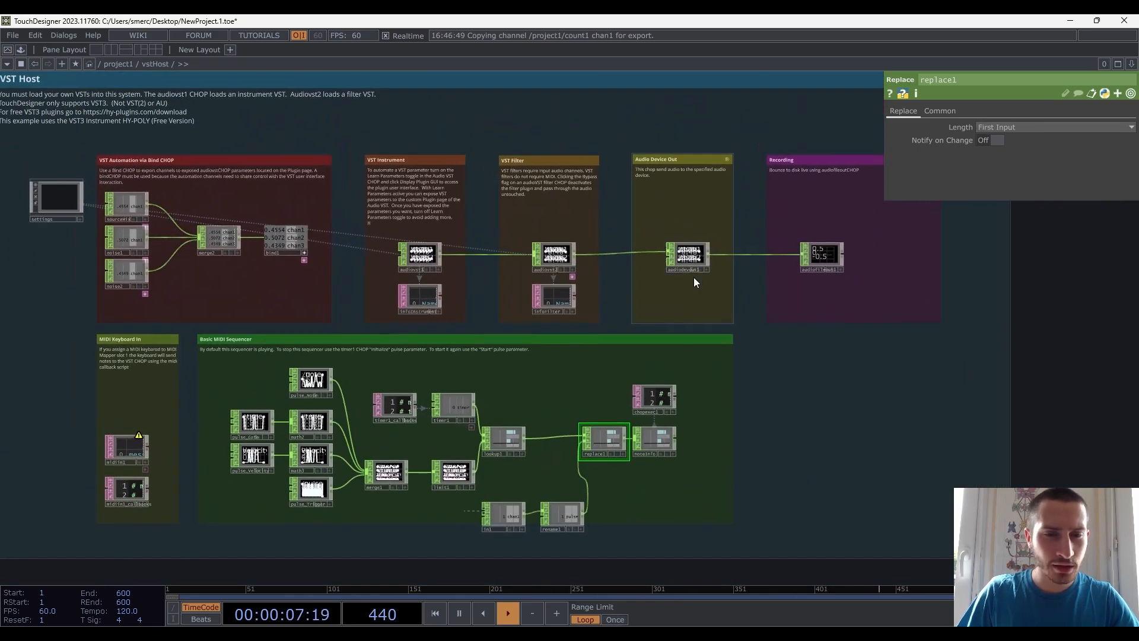
pyautogui.scroll(2, 707, 258)
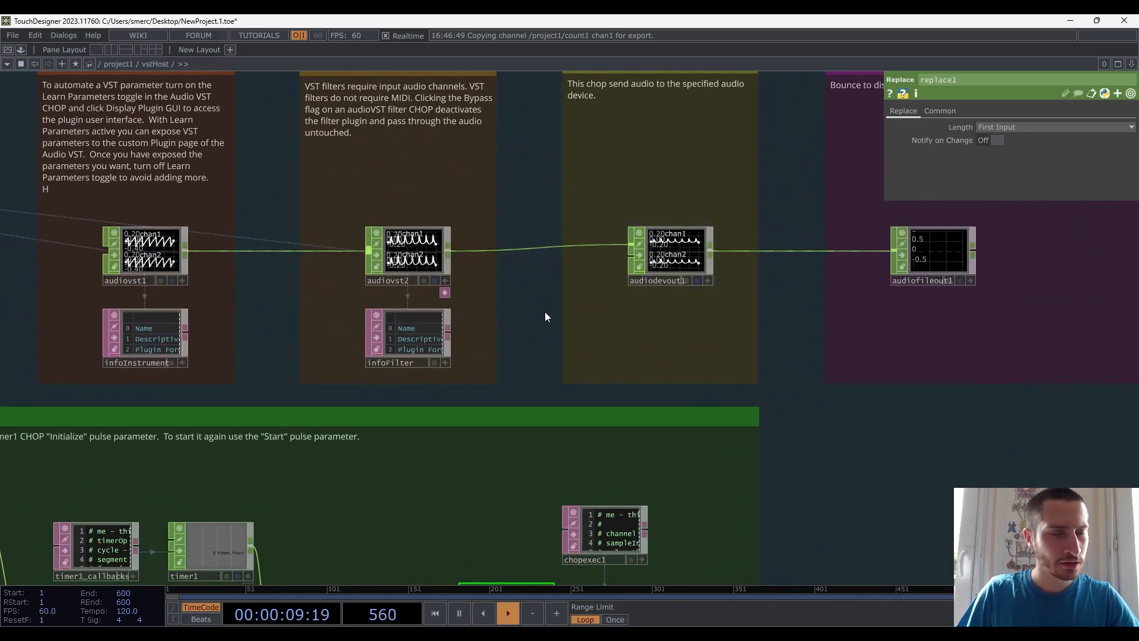
pyautogui.rightClick(516, 251)
pyautogui.write('math')
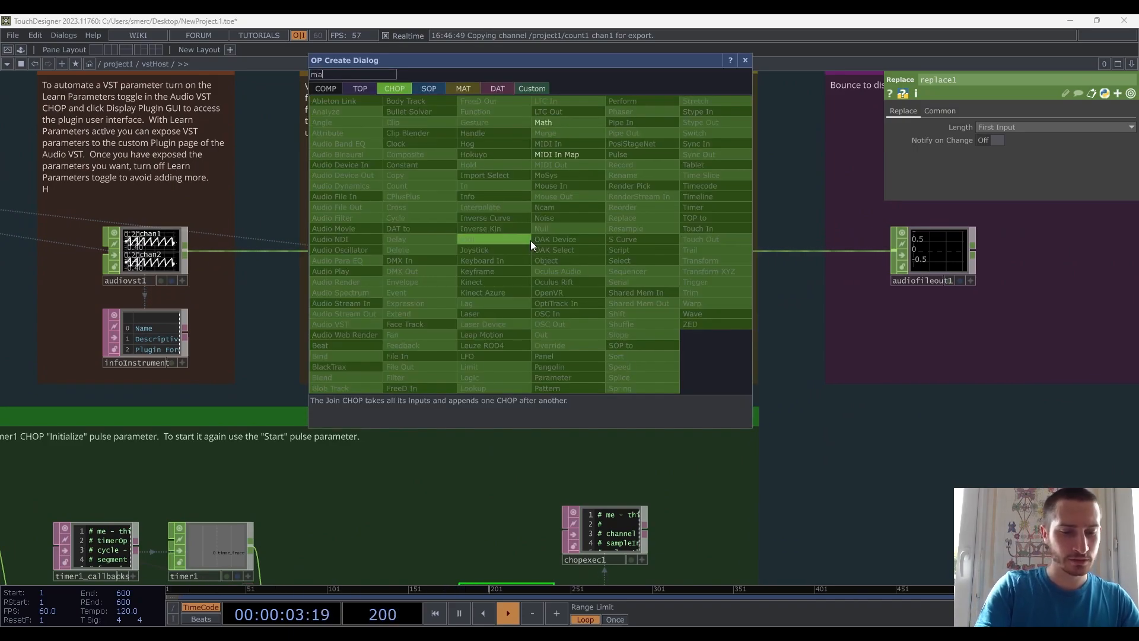
pyautogui.click(554, 122)
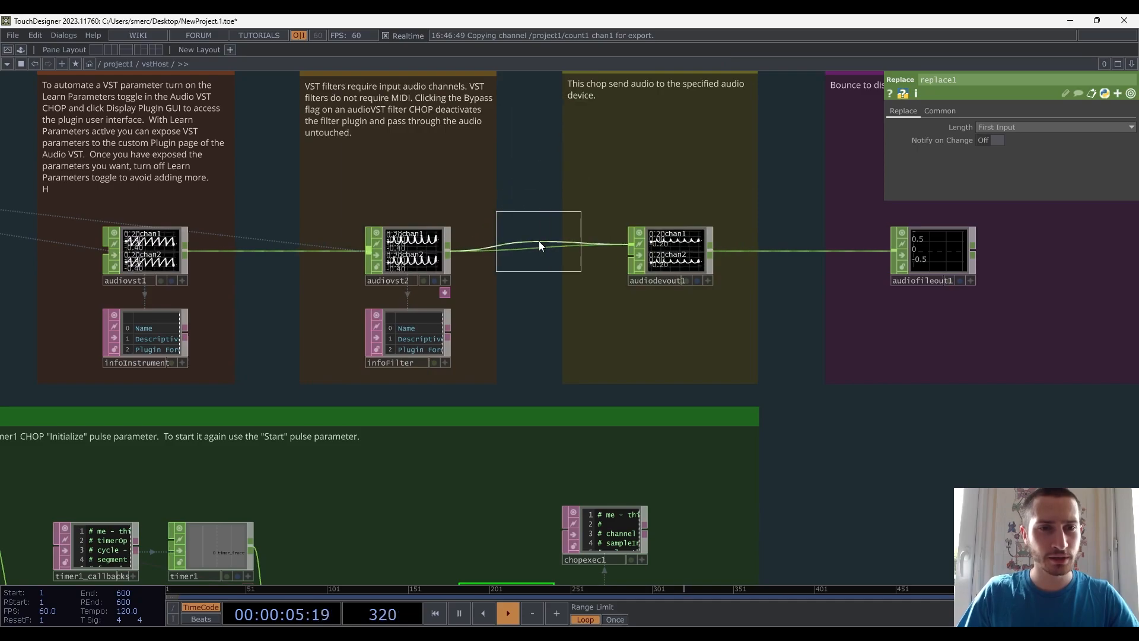
pyautogui.click(539, 241)
pyautogui.click(923, 111)
pyautogui.moveTo(1016, 140); pyautogui.dragTo(1006, 141)
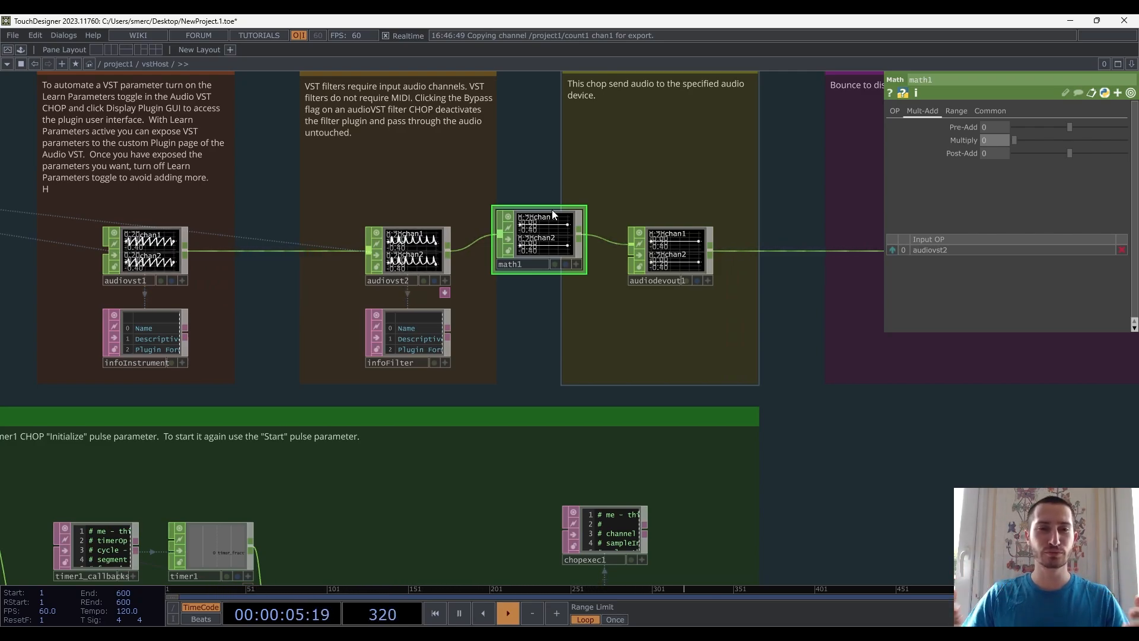
# Go back to the project1 network and review the operator chain from lfo1 and count1 through script1 and datto1 into vstHost
pyautogui.press('h')
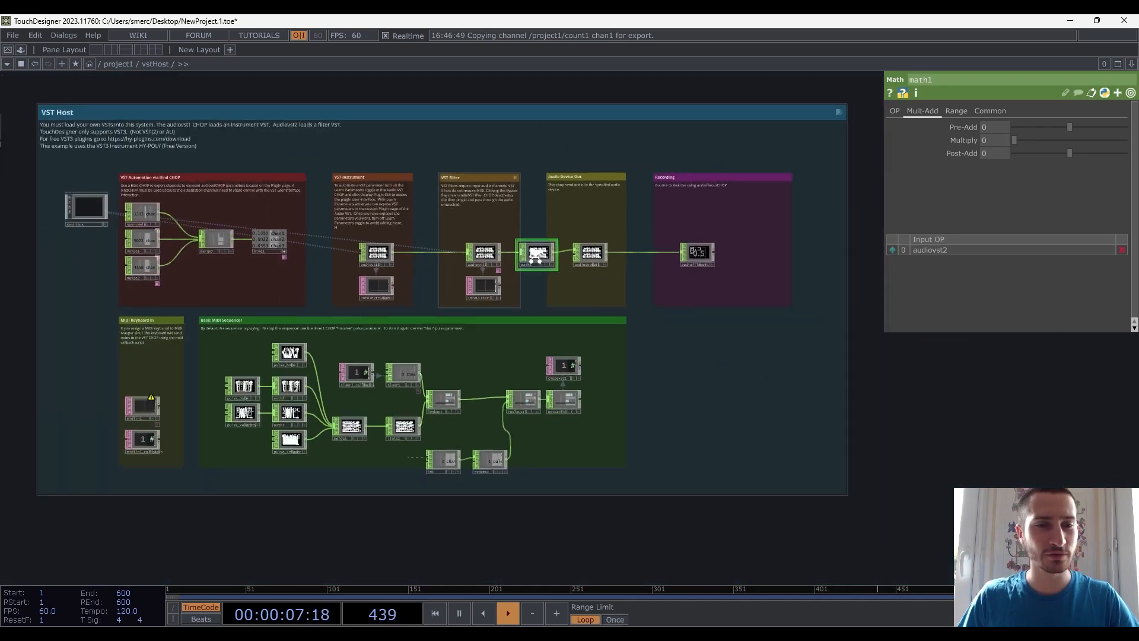
pyautogui.scroll(-5, 535, 255)
pyautogui.moveTo(593, 208); pyautogui.dragTo(599, 236)
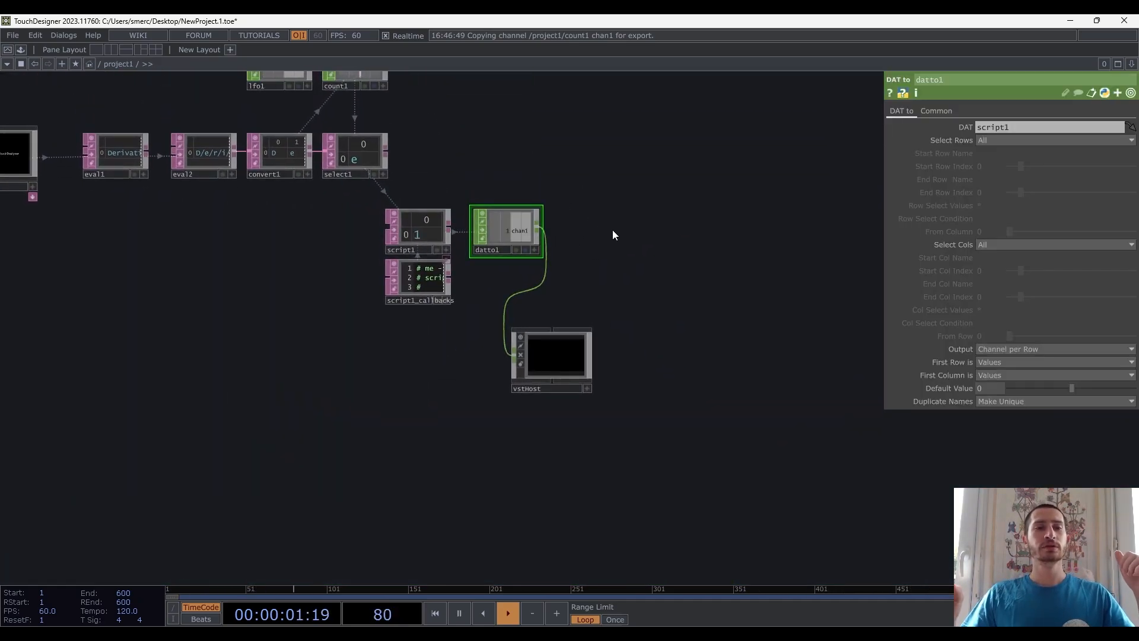
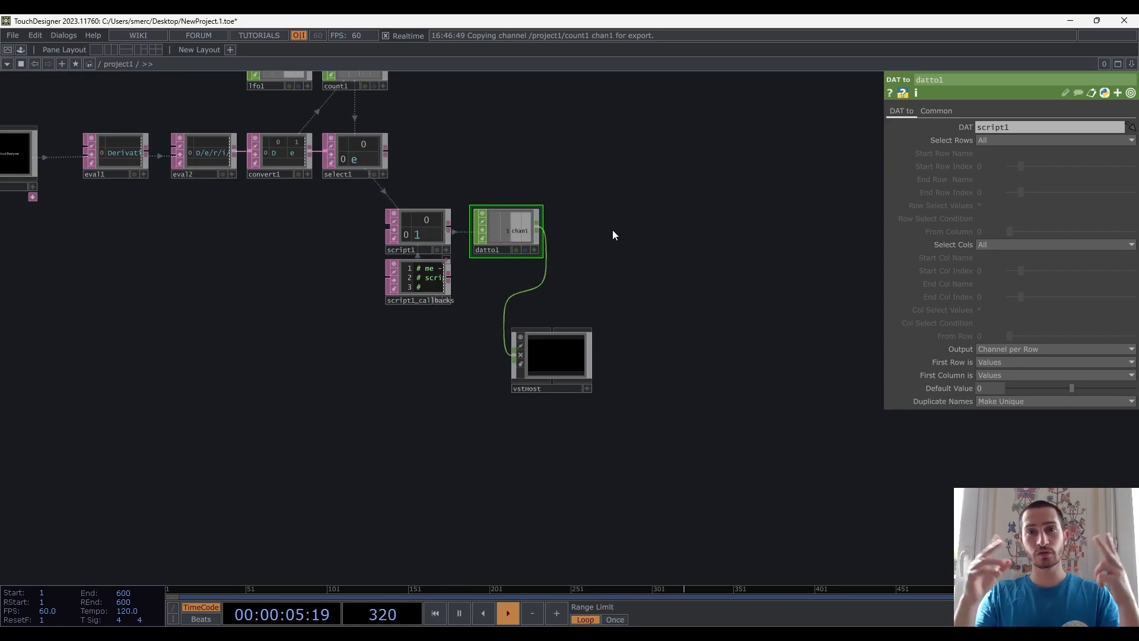
pyautogui.moveTo(602, 188); pyautogui.dragTo(605, 216)
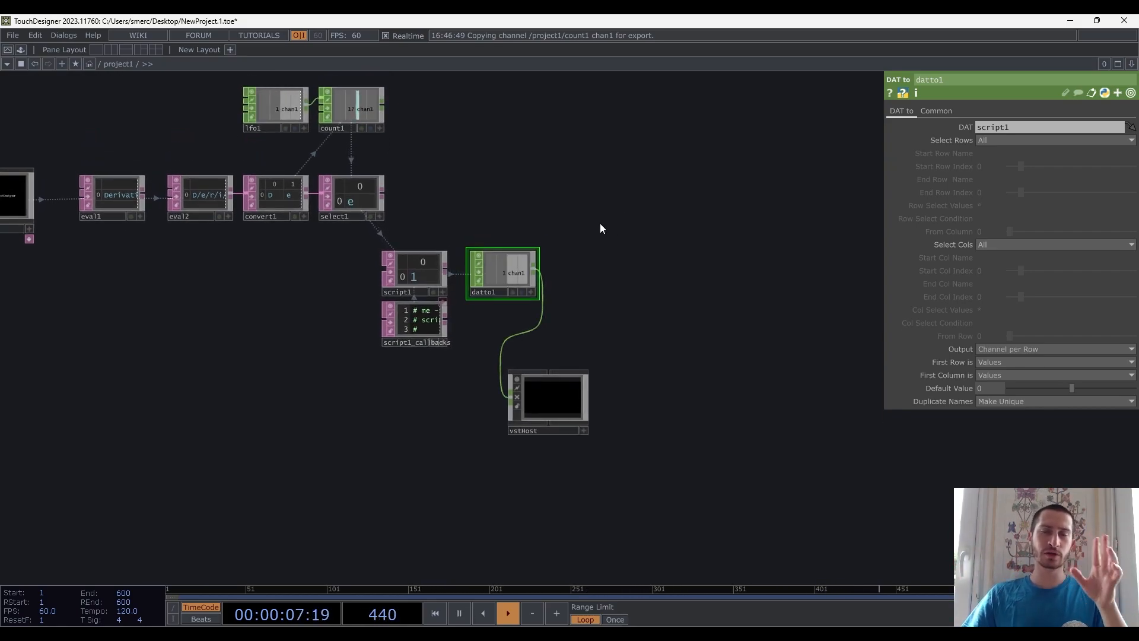
pyautogui.moveTo(614, 281); pyautogui.dragTo(628, 384)
pyautogui.scroll(3, 564, 269)
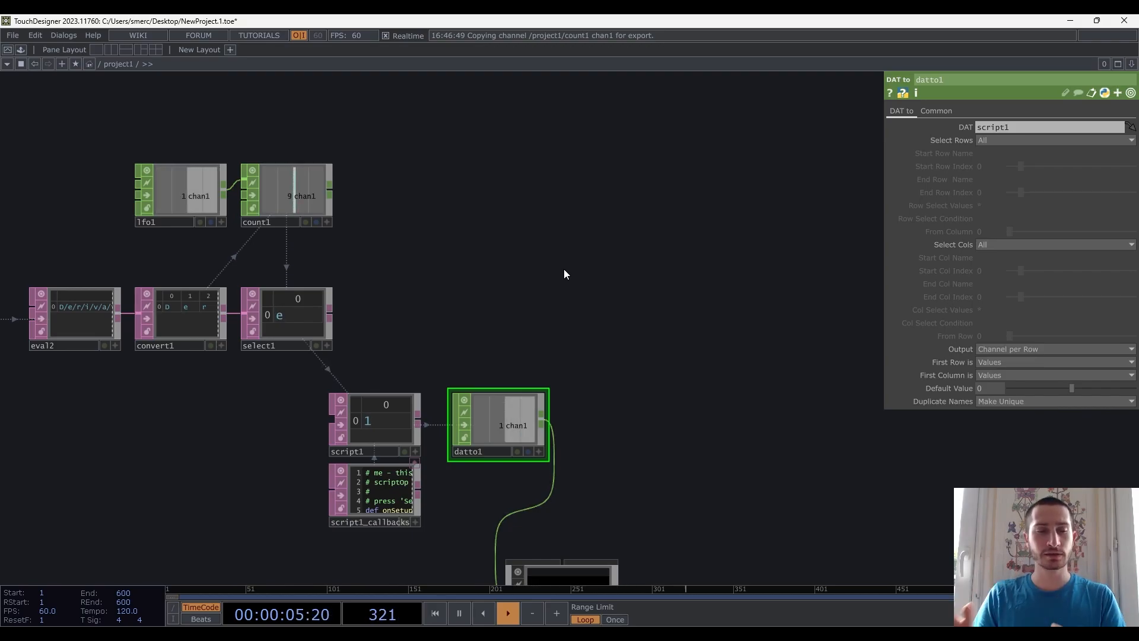
# Add a Text COMP in the empty space above datto1
pyautogui.scroll(3, 509, 276)
pyautogui.moveTo(551, 317); pyautogui.dragTo(589, 323)
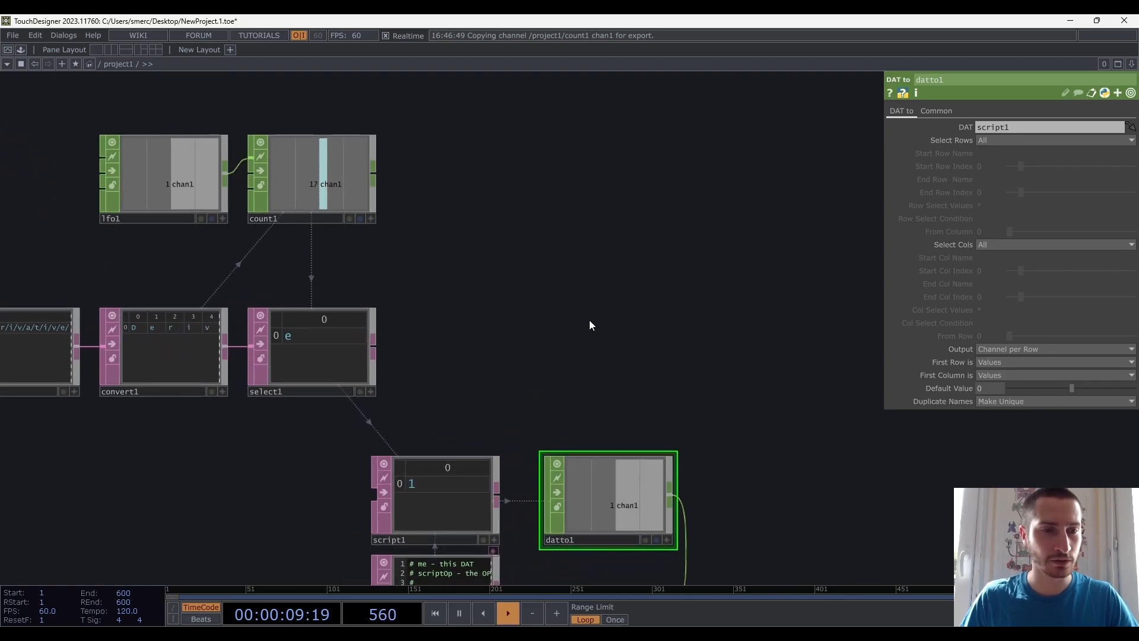
pyautogui.press('Tab')
pyautogui.press('Tab')
pyautogui.press('Tab')
pyautogui.press('Tab')
pyautogui.press('Tab')
pyautogui.press('Tab')
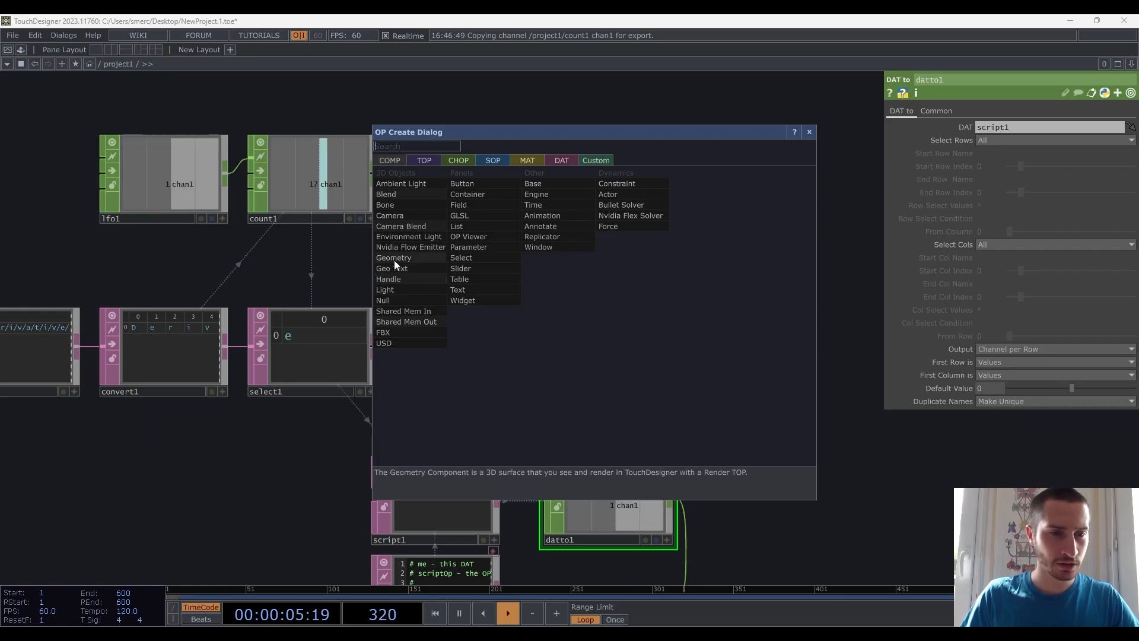
pyautogui.write('text')
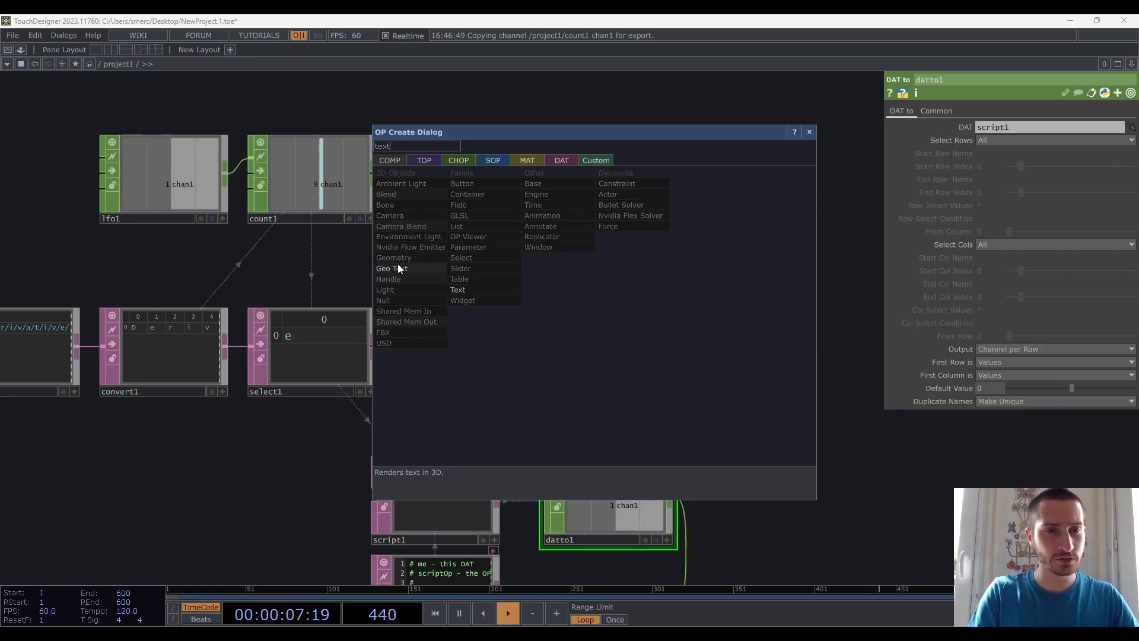
pyautogui.click(458, 290)
pyautogui.click(603, 305)
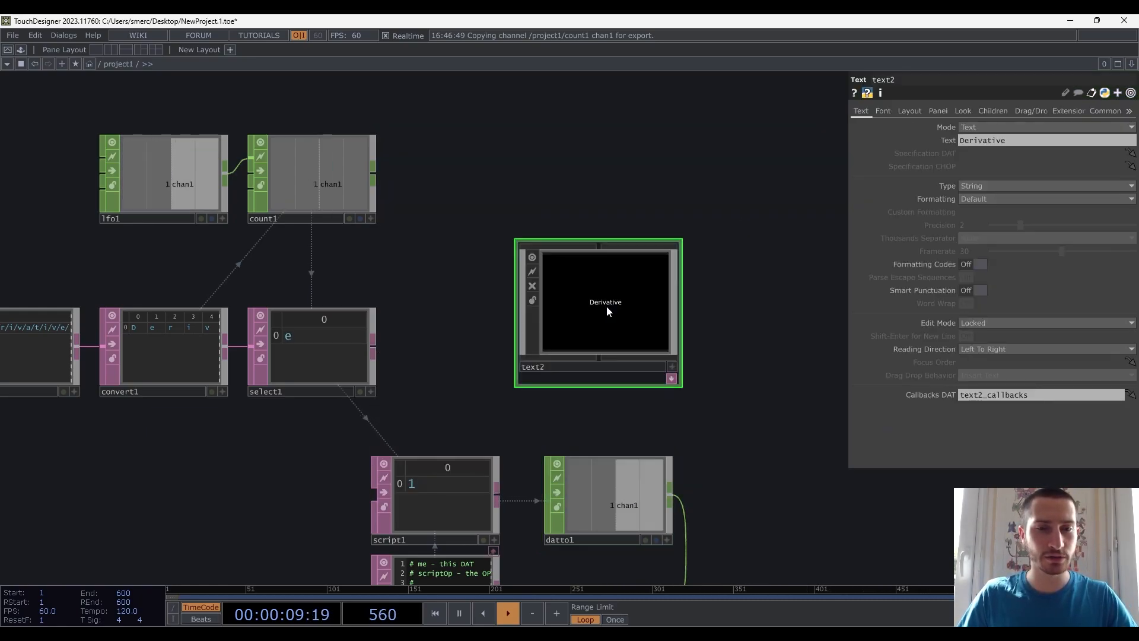
# Set the Type of the text2 component to Multi Line
pyautogui.scroll(2, 623, 318)
pyautogui.moveTo(738, 314); pyautogui.dragTo(762, 224)
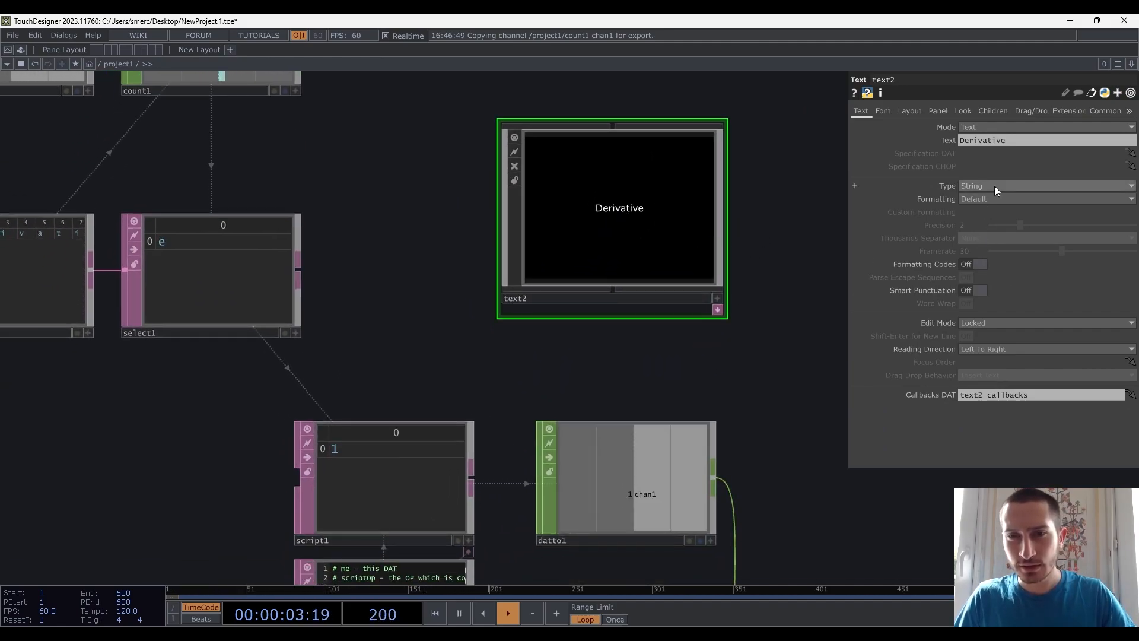
pyautogui.click(984, 198)
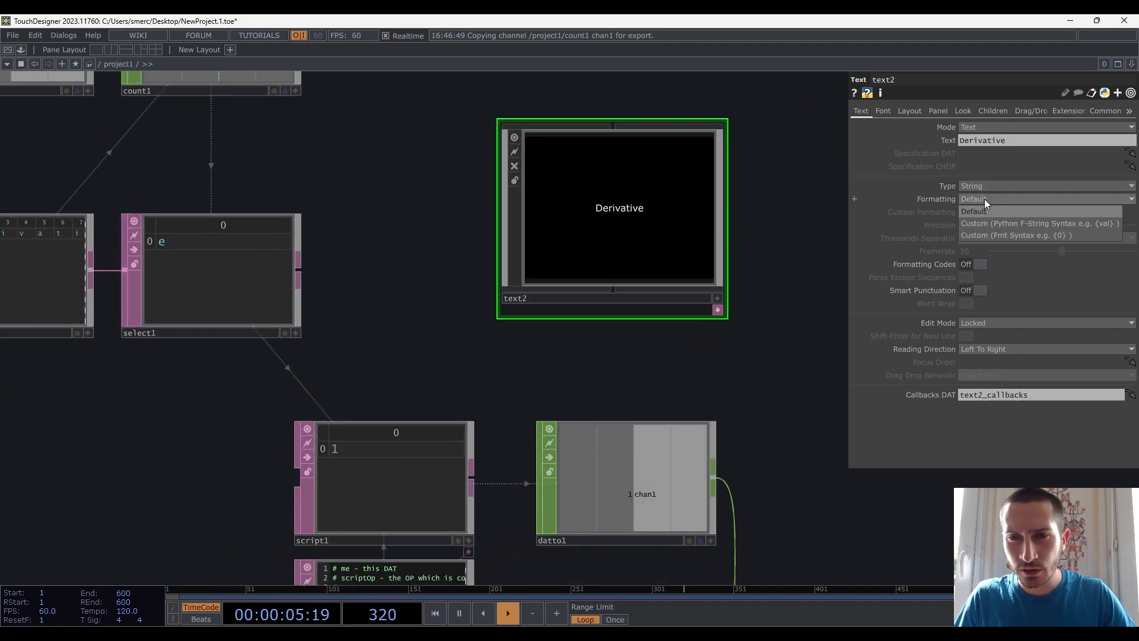
pyautogui.click(984, 198)
pyautogui.click(983, 188)
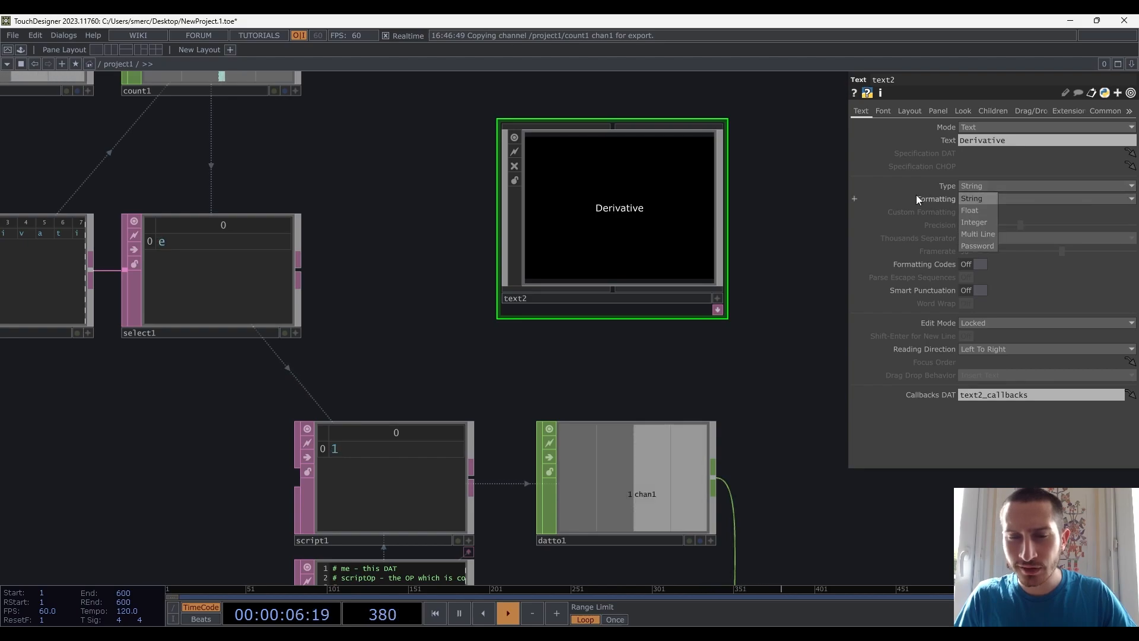
pyautogui.click(985, 233)
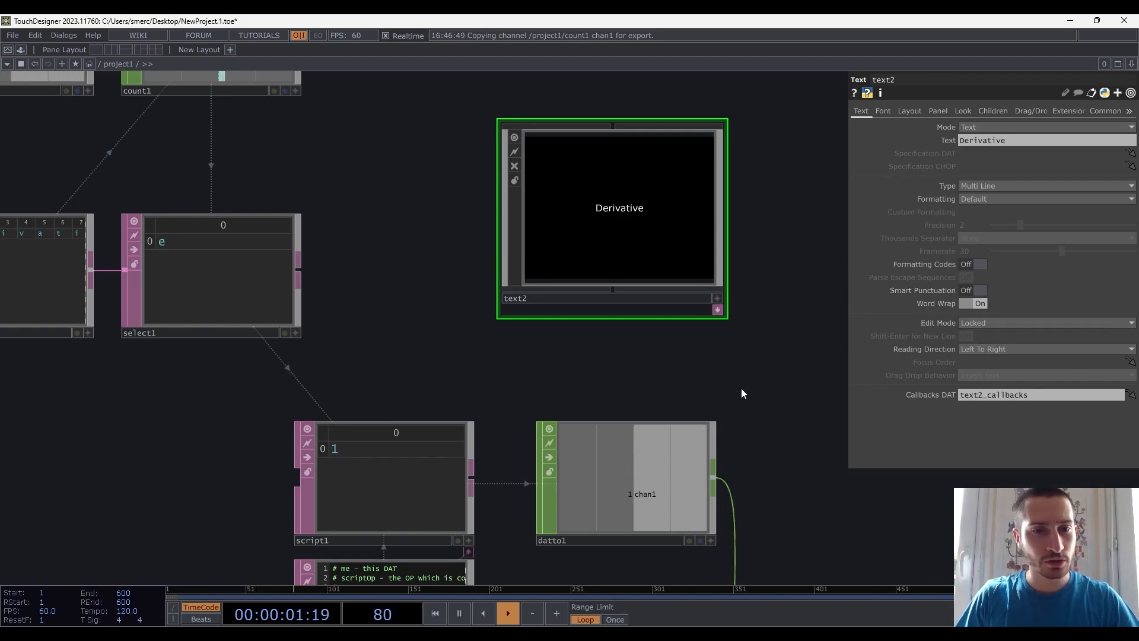
# Turn on Formatting Codes for the text2 component
pyautogui.moveTo(740, 371); pyautogui.dragTo(757, 412)
pyautogui.moveTo(693, 295)
pyautogui.mouseDown()
pyautogui.moveTo(659, 296)
pyautogui.moveTo(694, 295)
pyautogui.mouseUp()
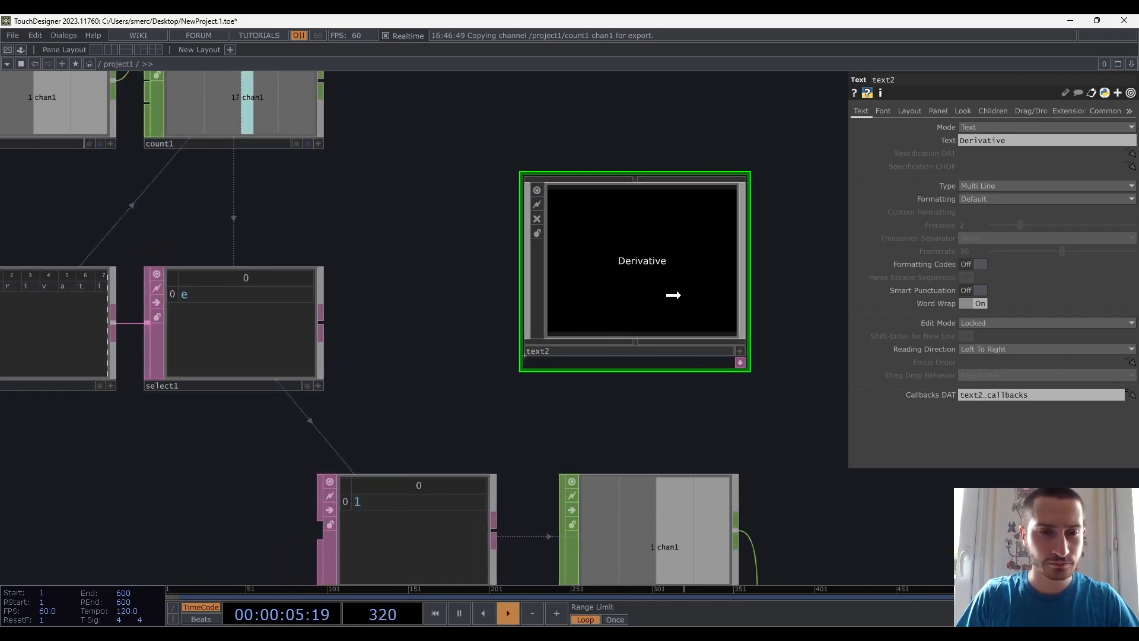
pyautogui.scroll(-3, 707, 394)
pyautogui.scroll(3, 649, 298)
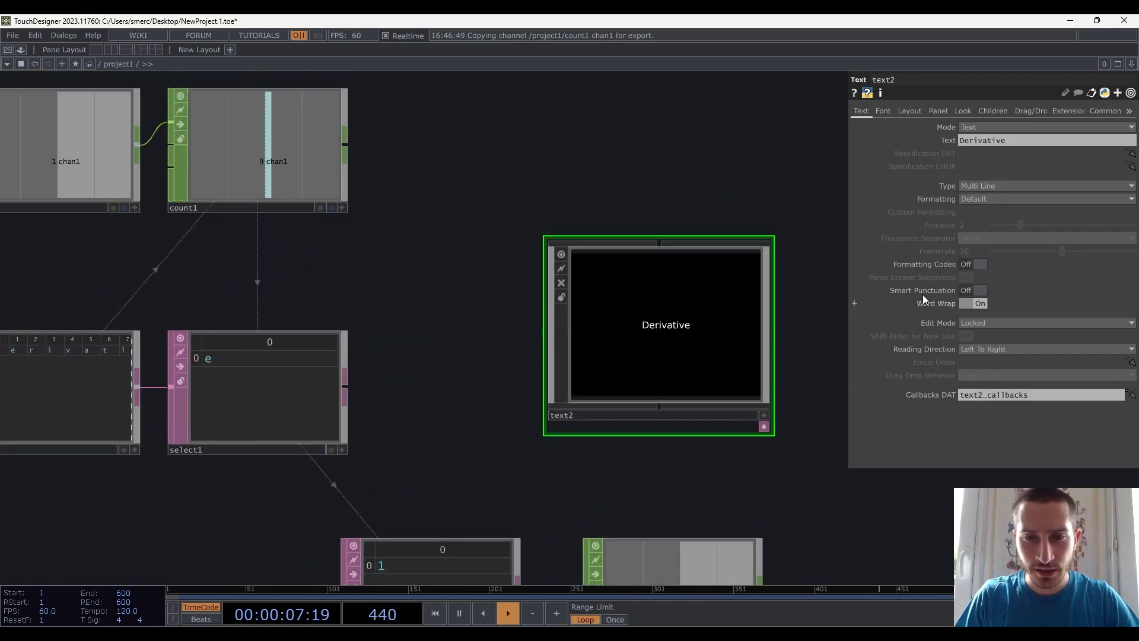
pyautogui.click(976, 266)
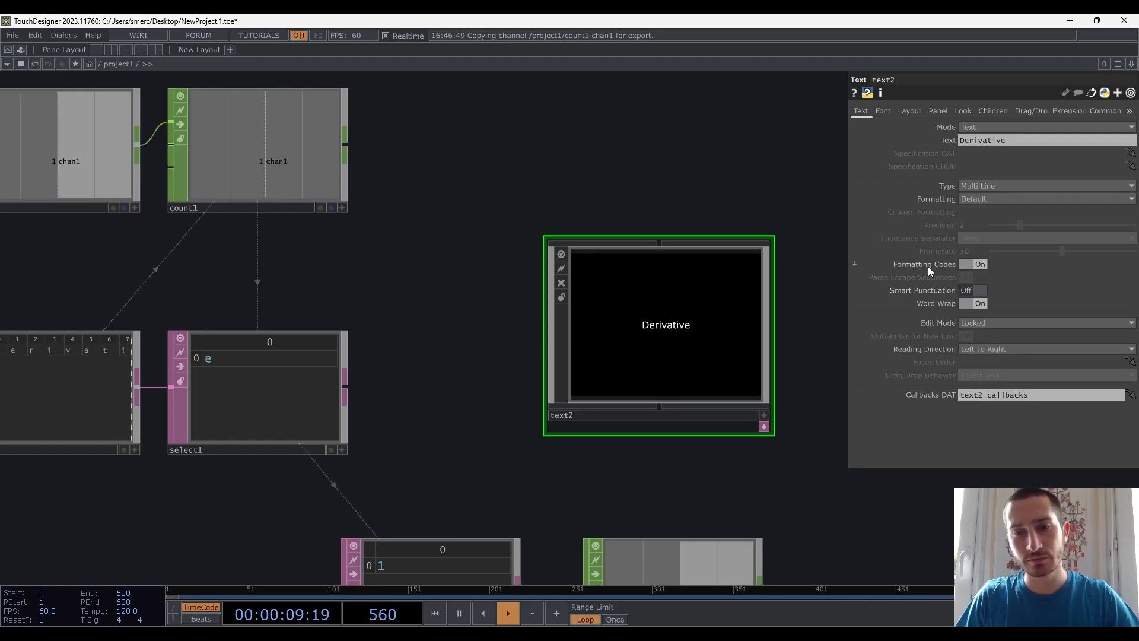
# Move text2 further away from the chain and shift script1, its callbacks, datto1 and the VST host together below select1
pyautogui.scroll(-2, 686, 254)
pyautogui.scroll(-2, 663, 253)
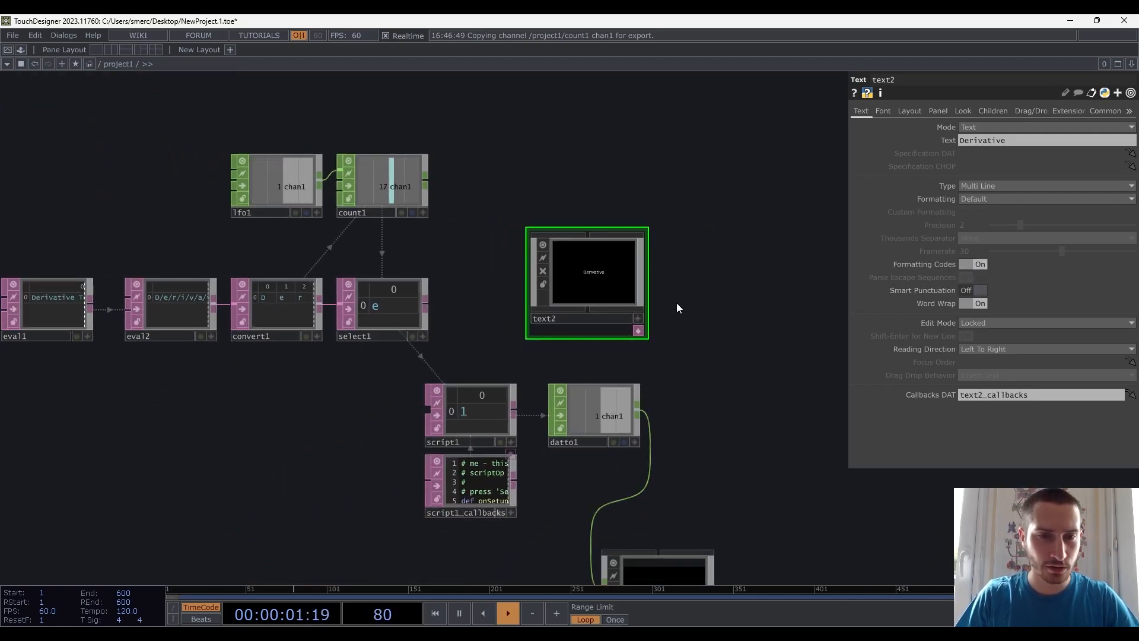
pyautogui.moveTo(617, 300); pyautogui.dragTo(679, 283)
pyautogui.moveTo(710, 376); pyautogui.dragTo(707, 231)
pyautogui.moveTo(784, 472); pyautogui.dragTo(418, 379)
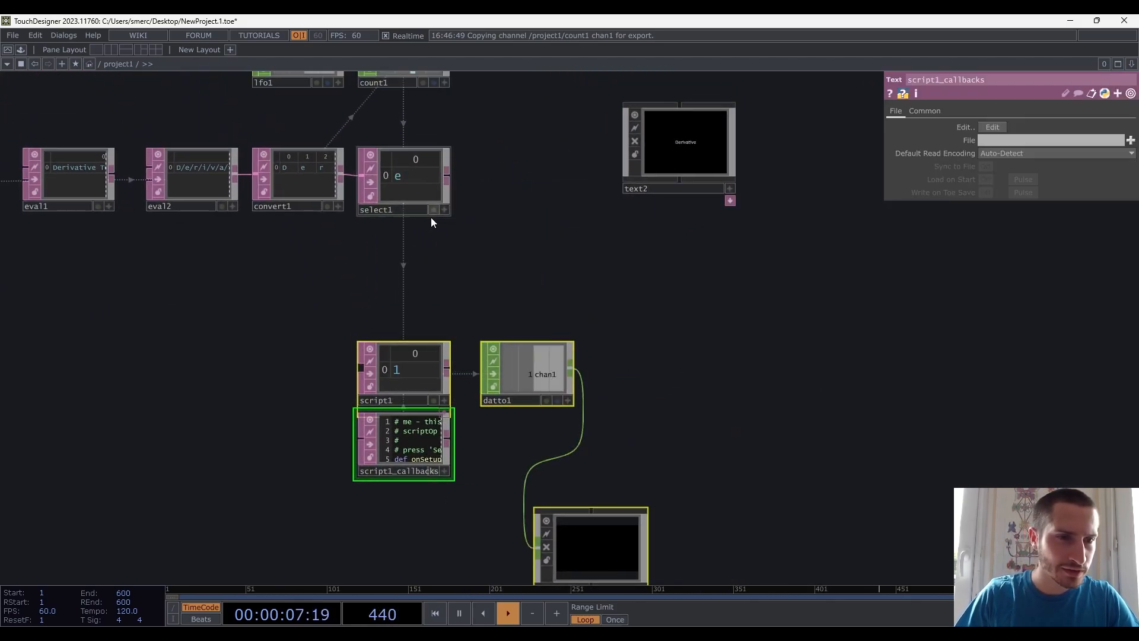
# Move select1 down out of the upper row and place it directly before script1, below convert1
pyautogui.click(439, 230)
pyautogui.moveTo(413, 184); pyautogui.dragTo(395, 287)
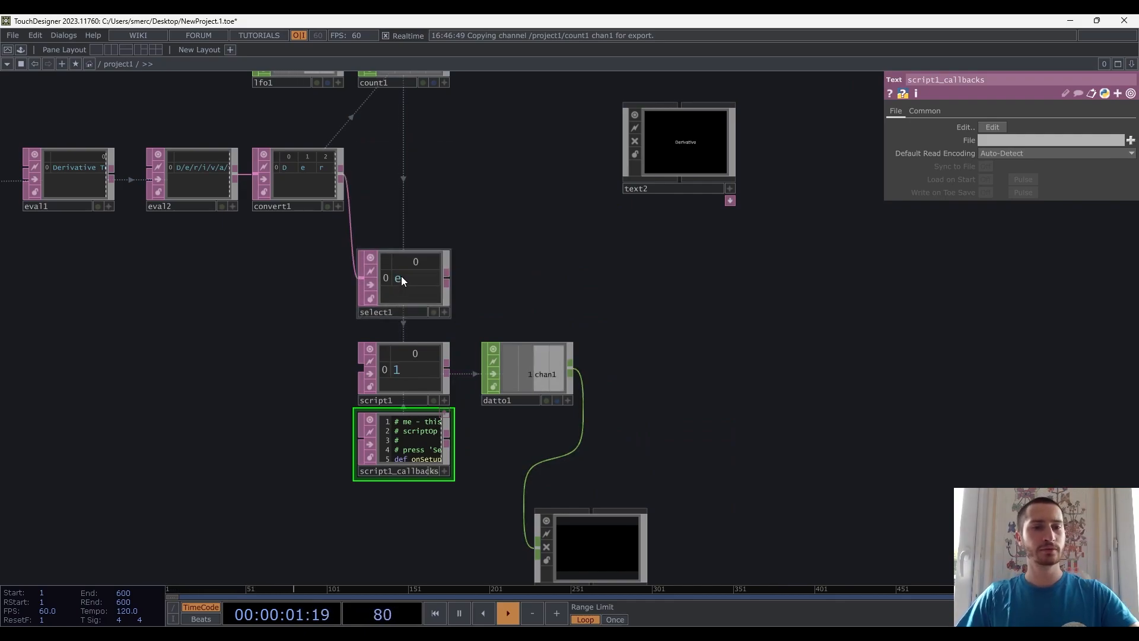
pyautogui.moveTo(394, 274); pyautogui.dragTo(287, 291)
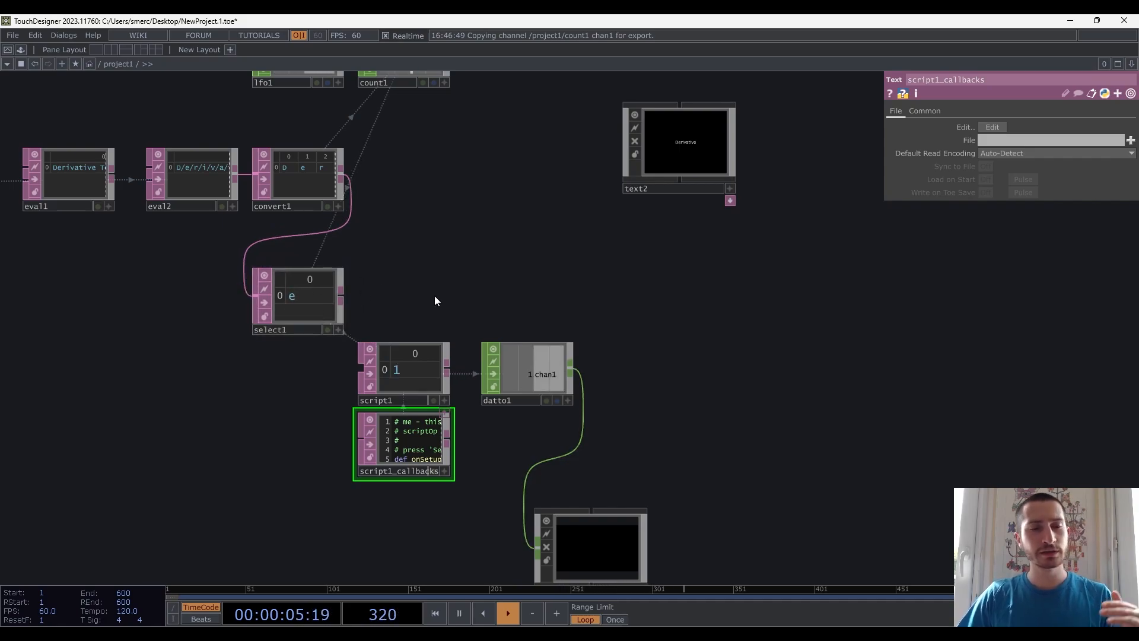
pyautogui.moveTo(325, 300); pyautogui.dragTo(325, 371)
pyautogui.moveTo(372, 229); pyautogui.dragTo(402, 307)
# Place convert1 back in the upper row beside eval2, below lfo1, and move text2 closer to the chain
pyautogui.moveTo(328, 237); pyautogui.dragTo(234, 433)
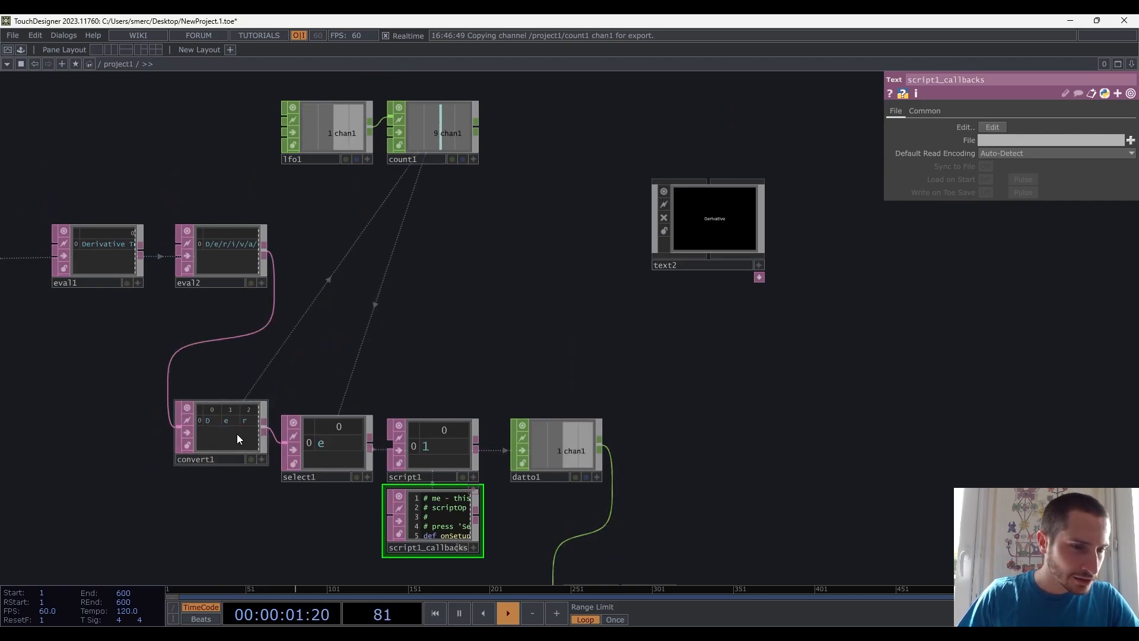
pyautogui.moveTo(342, 367); pyautogui.dragTo(518, 341)
pyautogui.moveTo(393, 232)
pyautogui.mouseDown()
pyautogui.moveTo(269, 401)
pyautogui.moveTo(283, 417)
pyautogui.moveTo(333, 307)
pyautogui.moveTo(394, 240)
pyautogui.moveTo(393, 223)
pyautogui.mouseUp()
pyautogui.moveTo(395, 422); pyautogui.dragTo(502, 224)
pyautogui.moveTo(653, 262); pyautogui.dragTo(665, 329)
pyautogui.scroll(3, 424, 268)
pyautogui.moveTo(982, 254); pyautogui.dragTo(880, 295)
pyautogui.moveTo(745, 298); pyautogui.dragTo(781, 369)
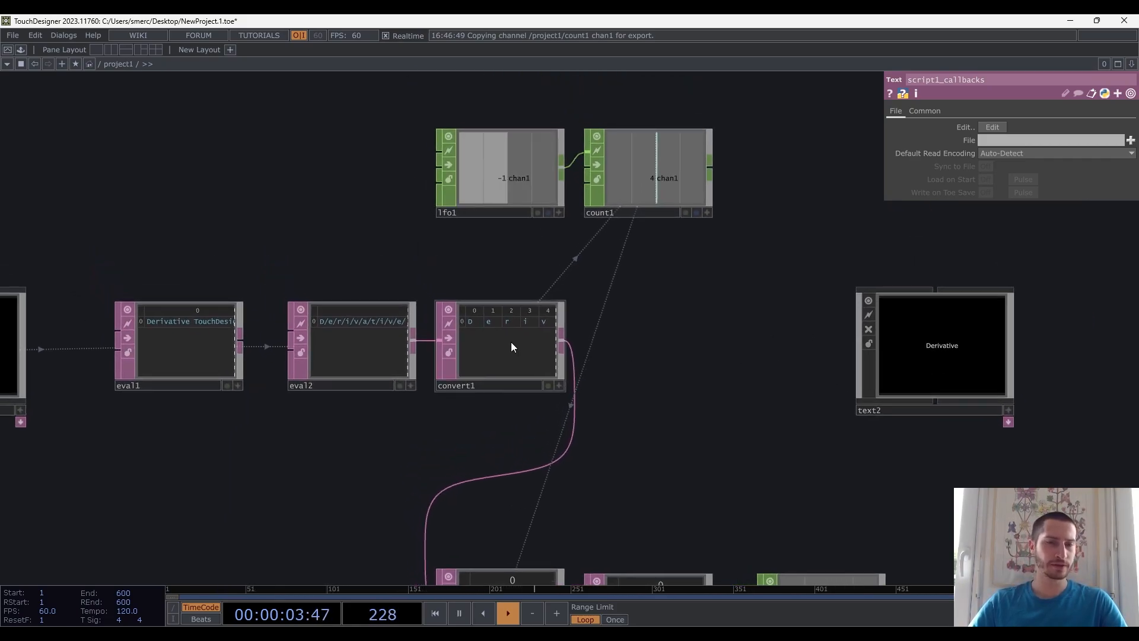
# Move text2 further from convert1 and add a Convert DAT between them, fed by convert1's output
pyautogui.click(468, 338)
pyautogui.scroll(4, 480, 337)
pyautogui.scroll(4, 488, 336)
pyautogui.scroll(-2, 489, 337)
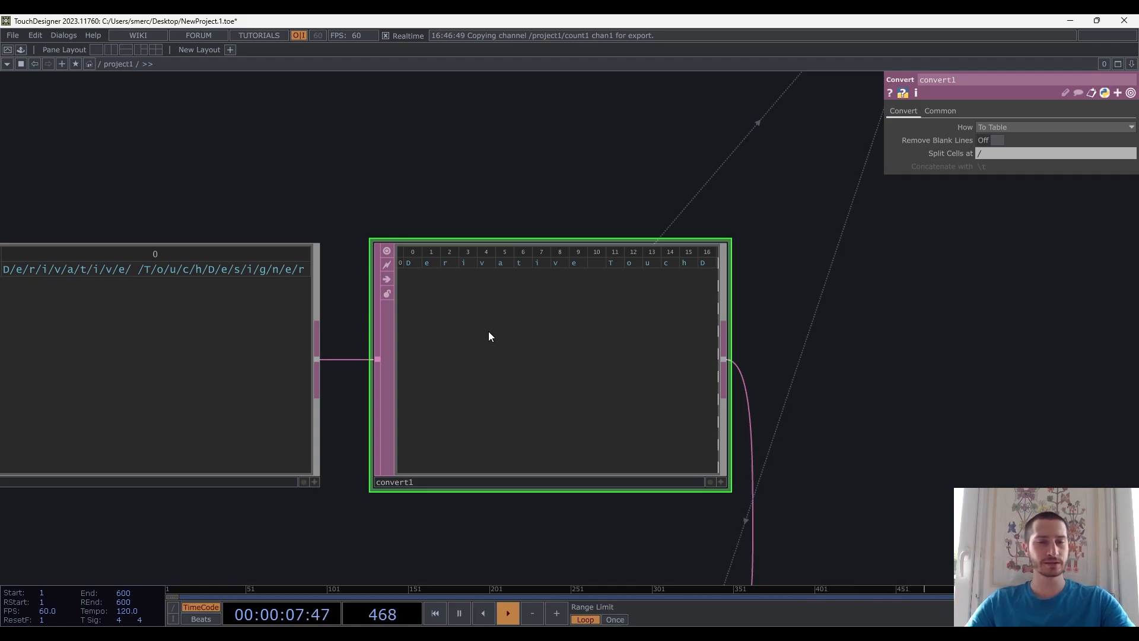
pyautogui.scroll(-5, 508, 330)
pyautogui.hscroll(5, 572, 320)
pyautogui.moveTo(724, 347); pyautogui.dragTo(951, 337)
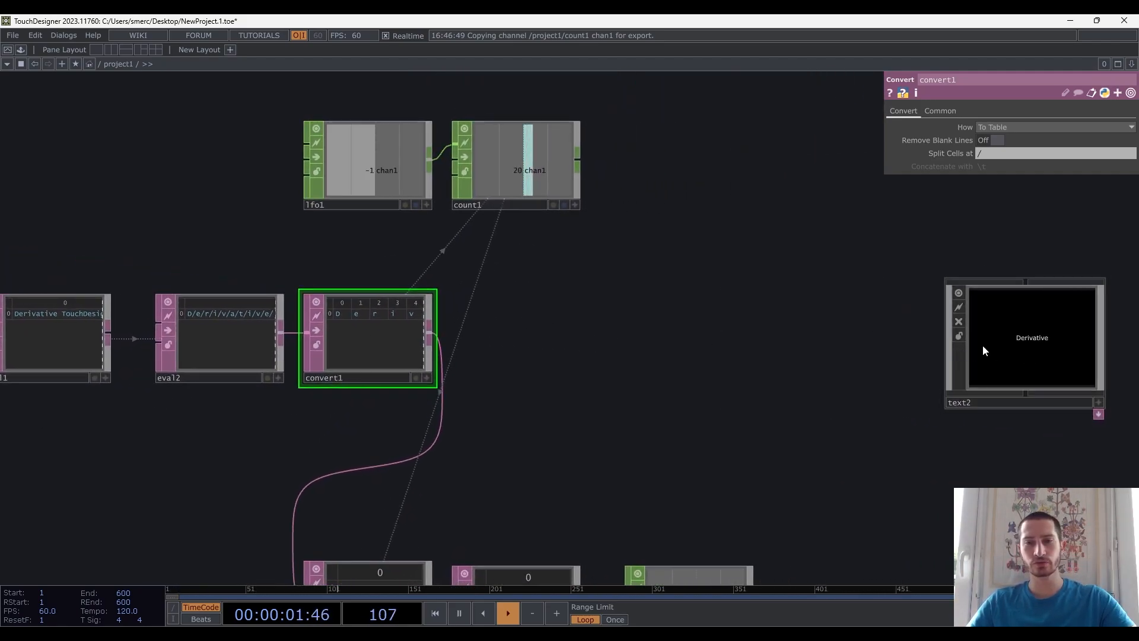
pyautogui.moveTo(430, 333); pyautogui.dragTo(663, 337)
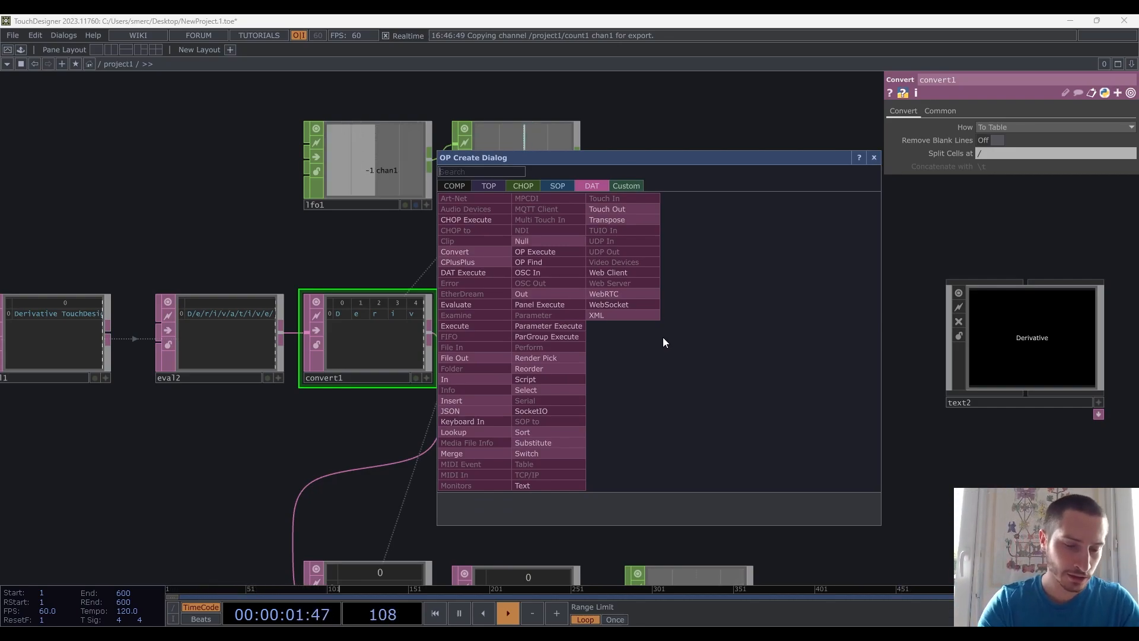
pyautogui.write('con')
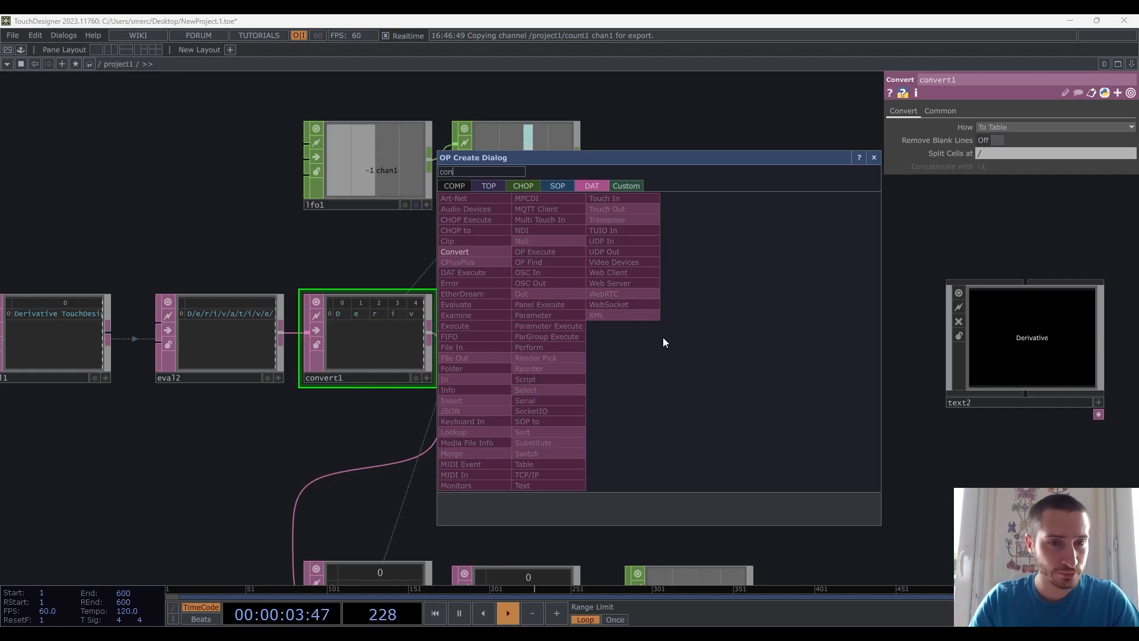
pyautogui.click(451, 251)
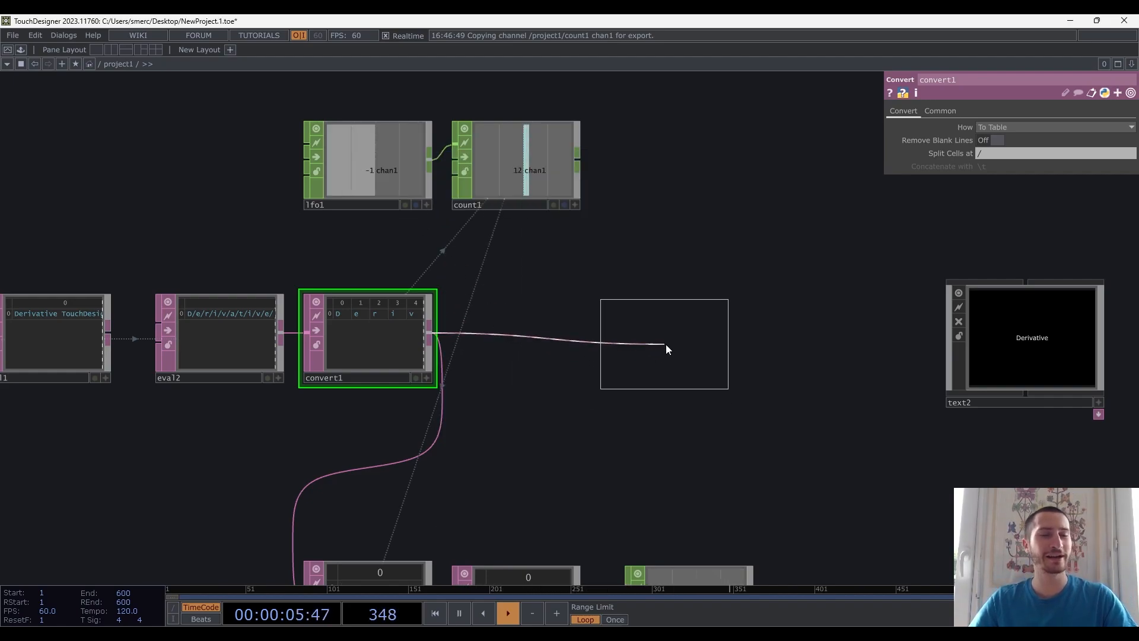
pyautogui.click(663, 343)
# Set the How parameter of convert2 to To Text
pyautogui.scroll(3, 334, 333)
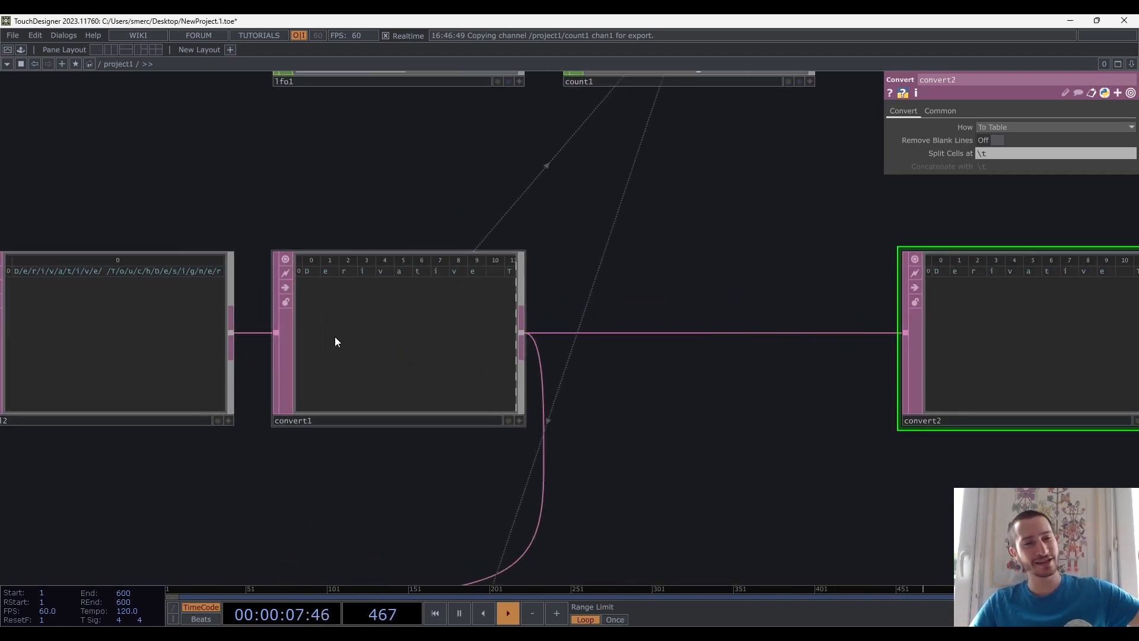
pyautogui.scroll(-3, 335, 341)
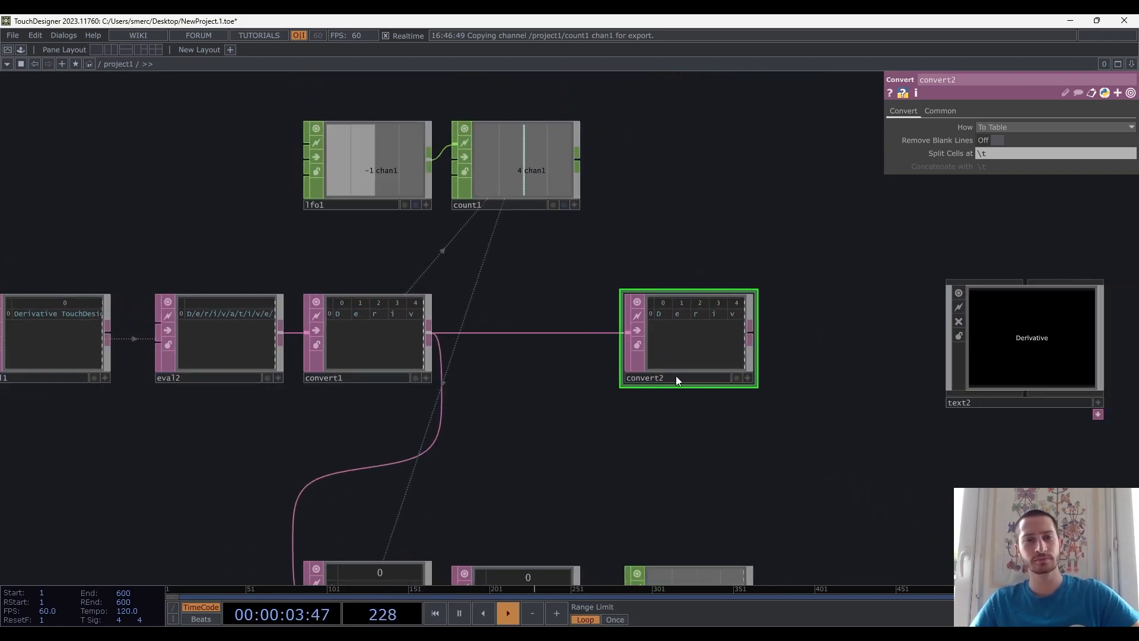
pyautogui.scroll(3, 333, 324)
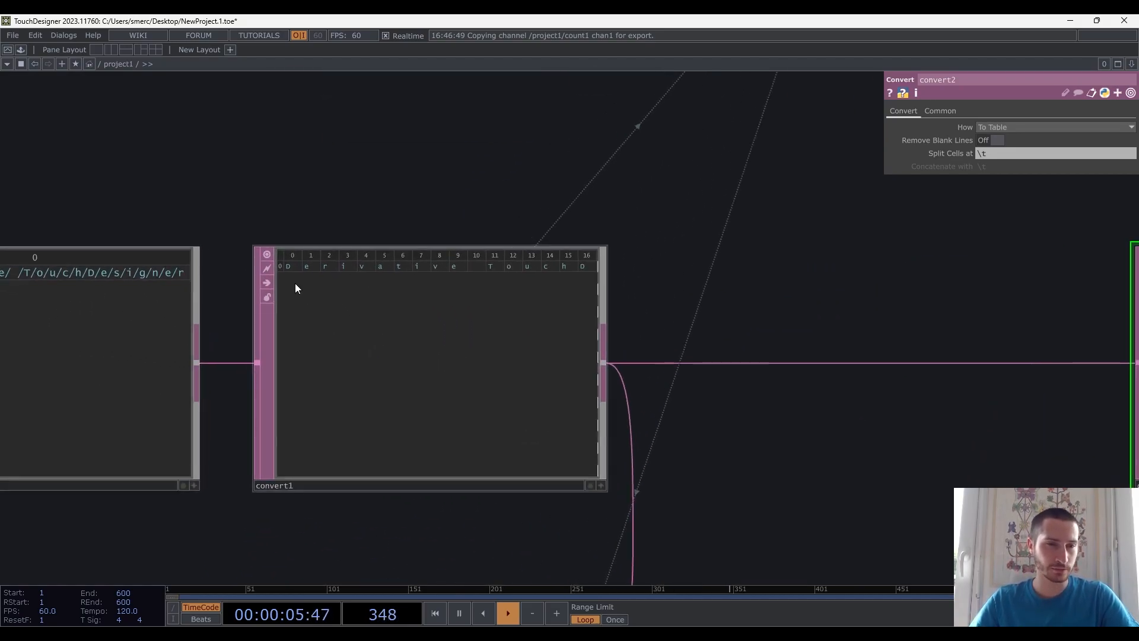
pyautogui.scroll(-5, 436, 321)
pyautogui.moveTo(265, 364); pyautogui.dragTo(325, 366)
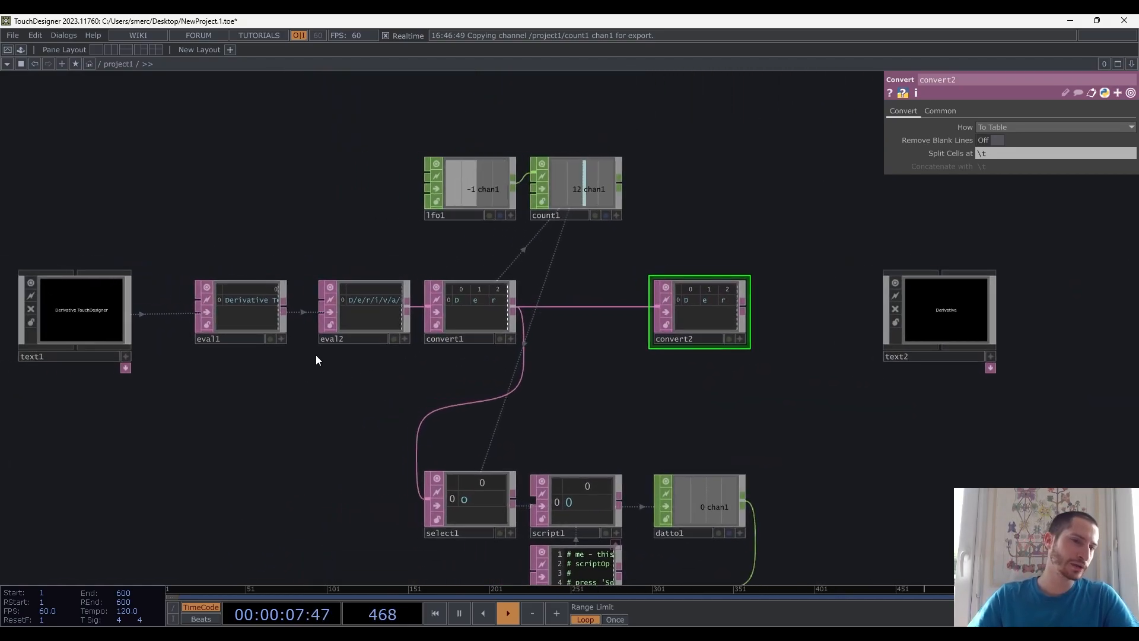
pyautogui.scroll(3, 214, 308)
pyautogui.moveTo(734, 434); pyautogui.dragTo(392, 463)
pyautogui.scroll(3, 564, 343)
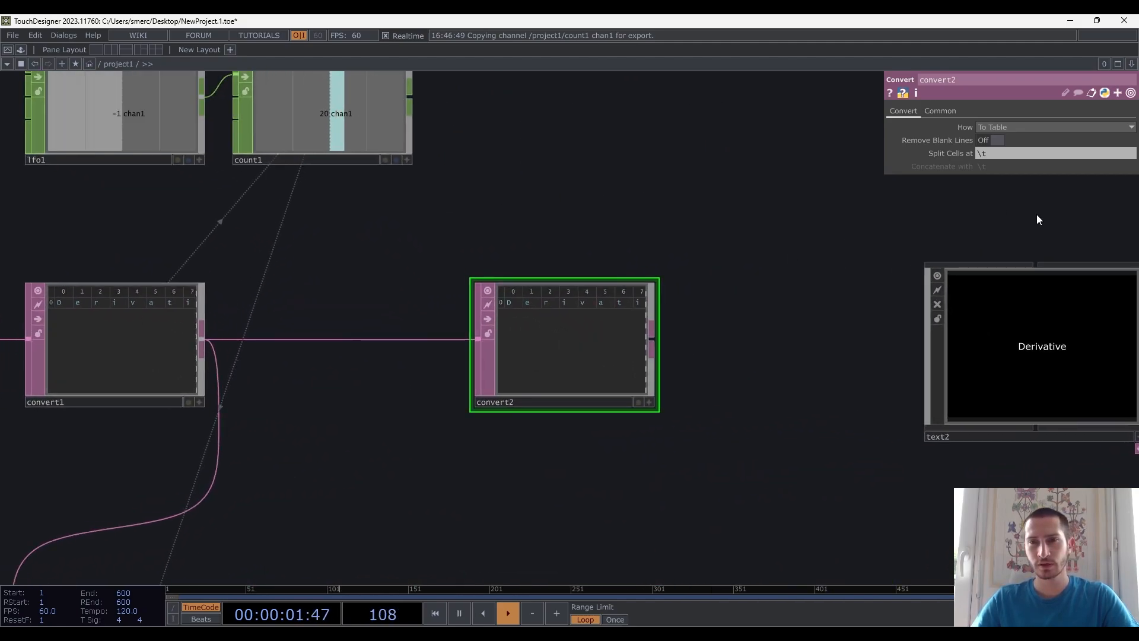
pyautogui.click(1024, 126)
pyautogui.click(1002, 141)
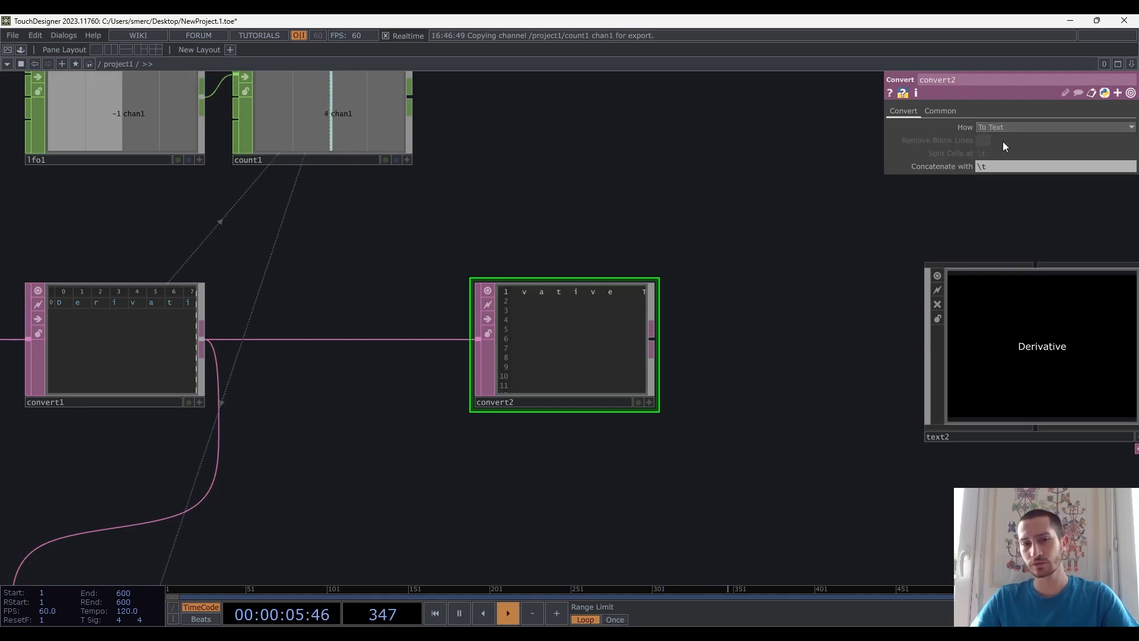
# Clear convert2's Concatenate with value so the characters join without a separator
pyautogui.scroll(3, 609, 356)
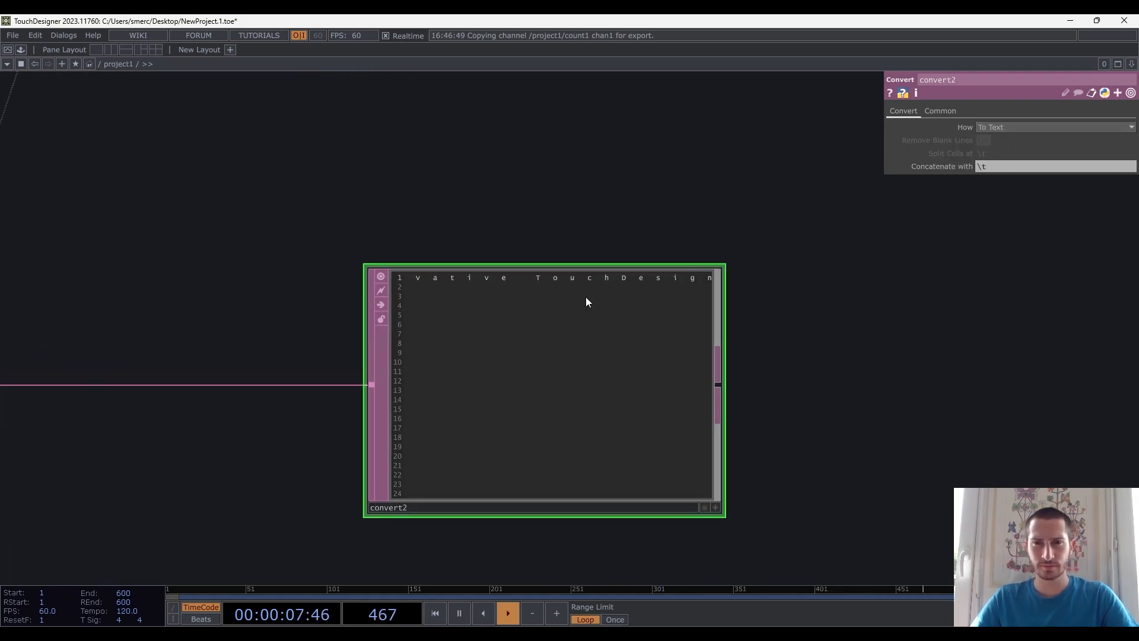
pyautogui.click(998, 166)
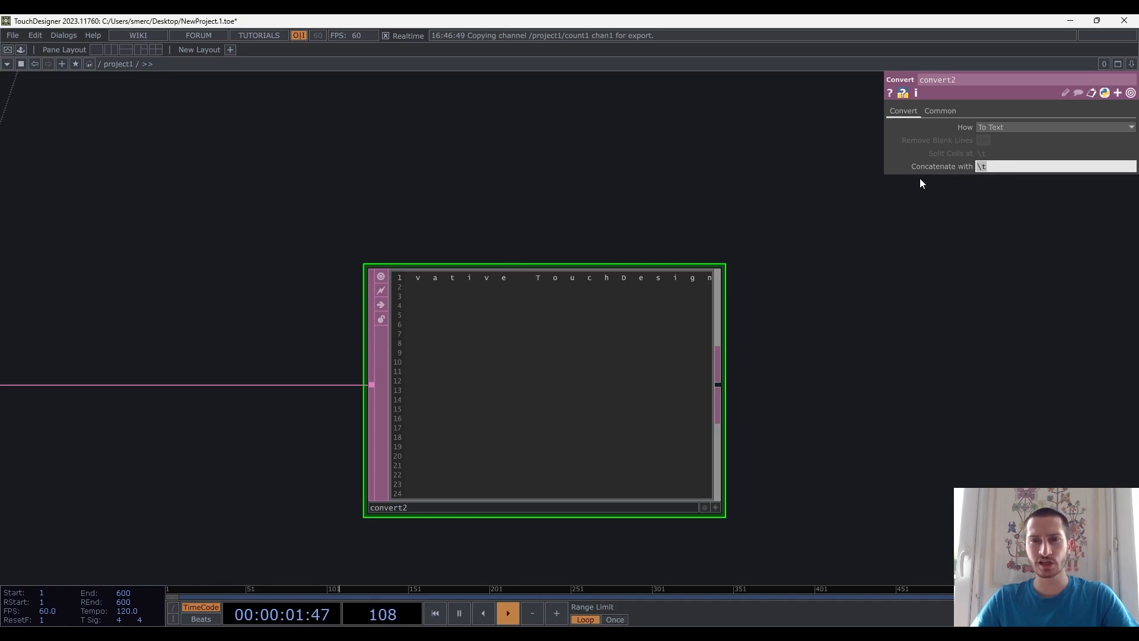
pyautogui.press('BackSpace')
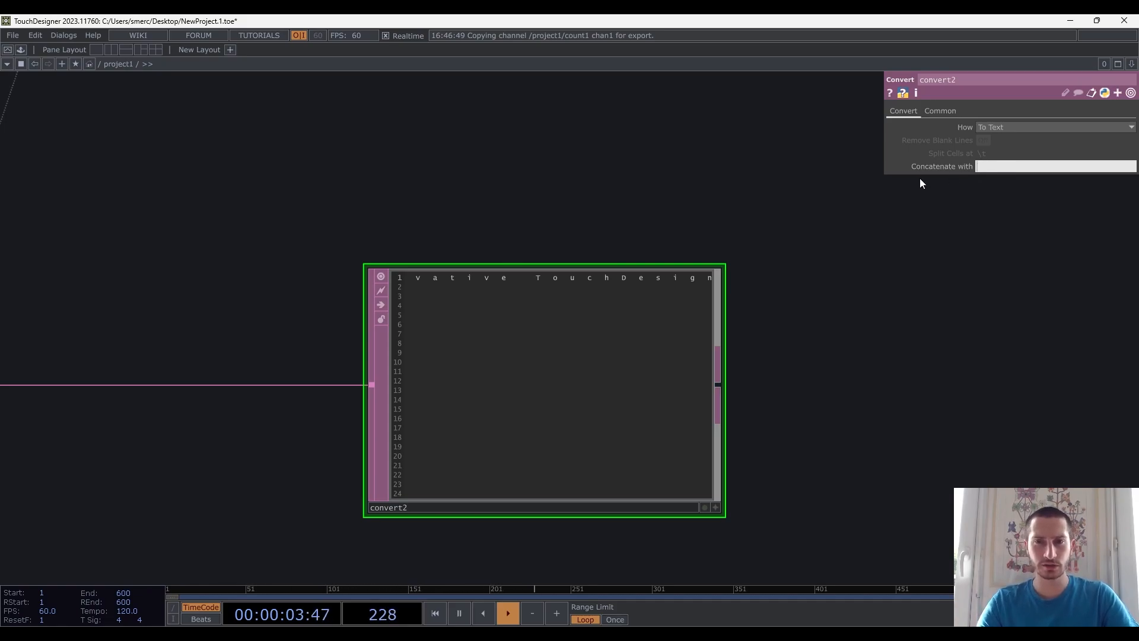
pyautogui.press('Return')
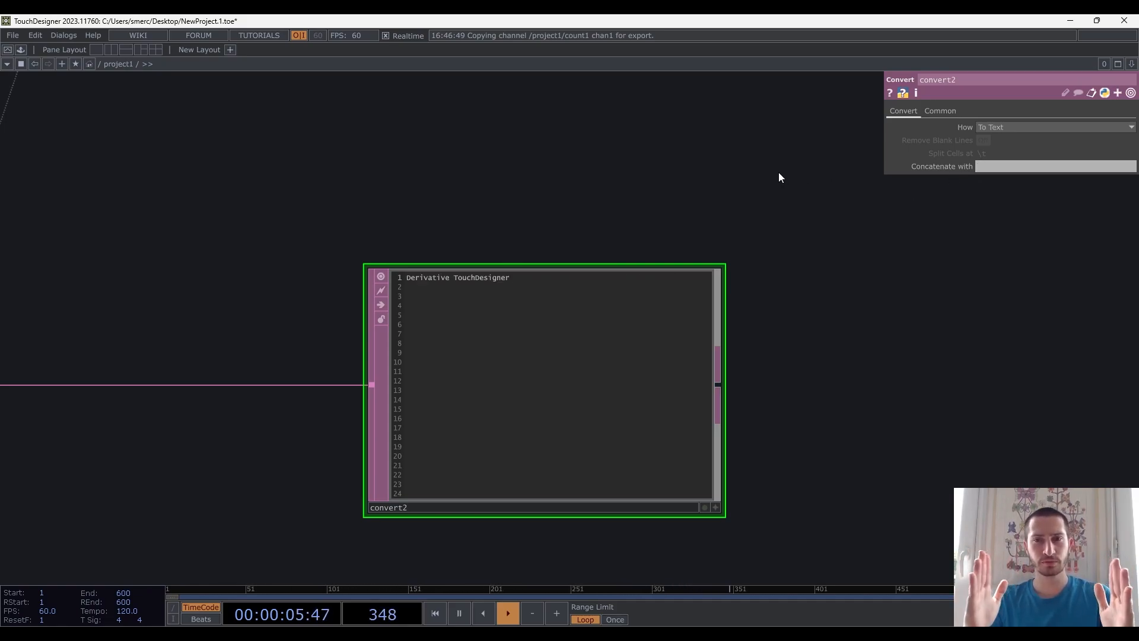
# Link text2's Text parameter to convert2's content with the expression op('convert2').text
pyautogui.scroll(-5, 594, 250)
pyautogui.moveTo(637, 250); pyautogui.dragTo(633, 284)
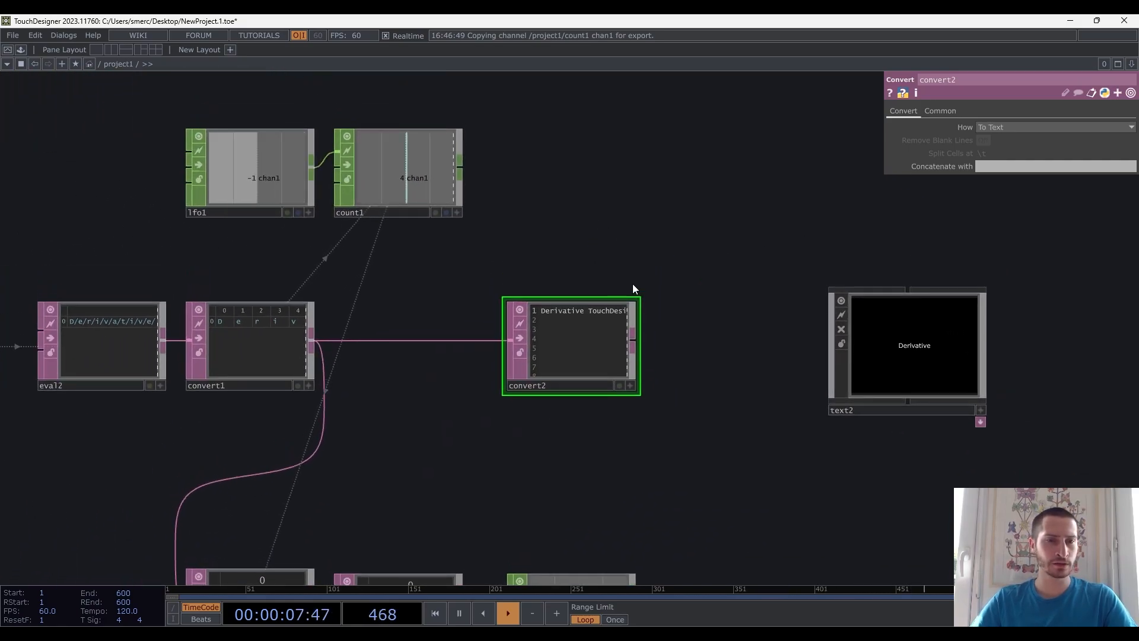
pyautogui.scroll(3, 617, 322)
pyautogui.scroll(-3, 601, 322)
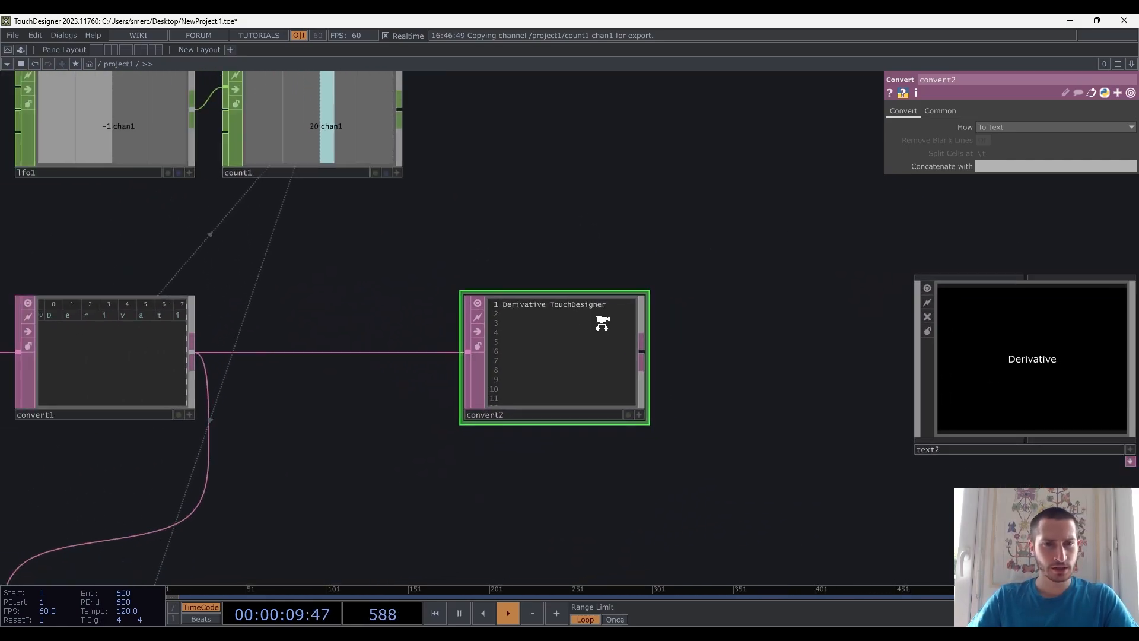
pyautogui.click(806, 315)
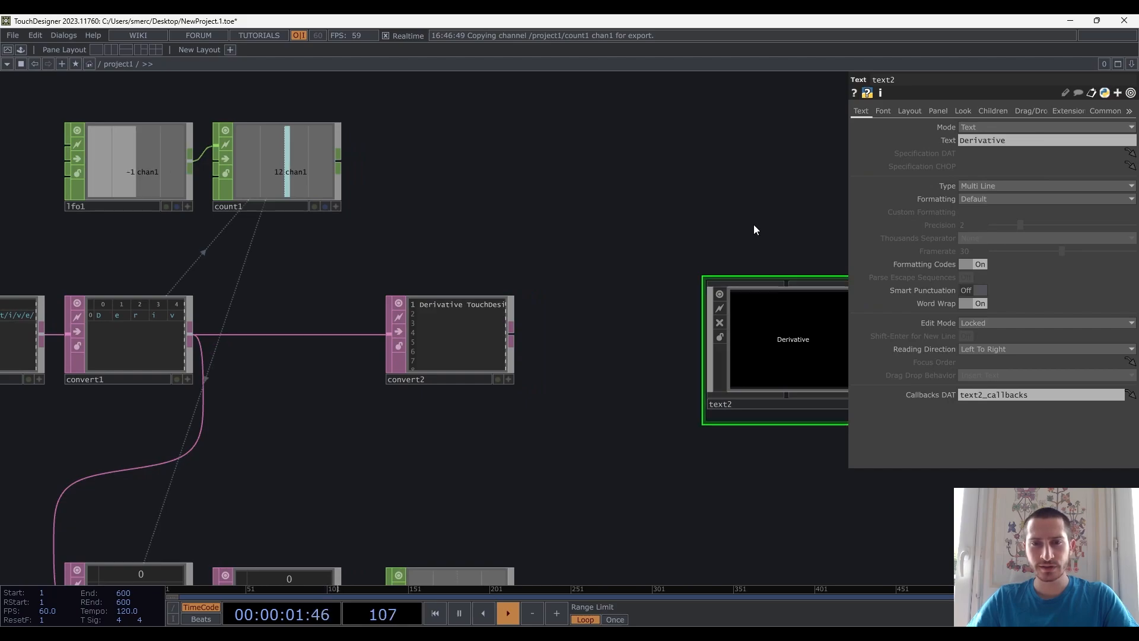
pyautogui.click(949, 139)
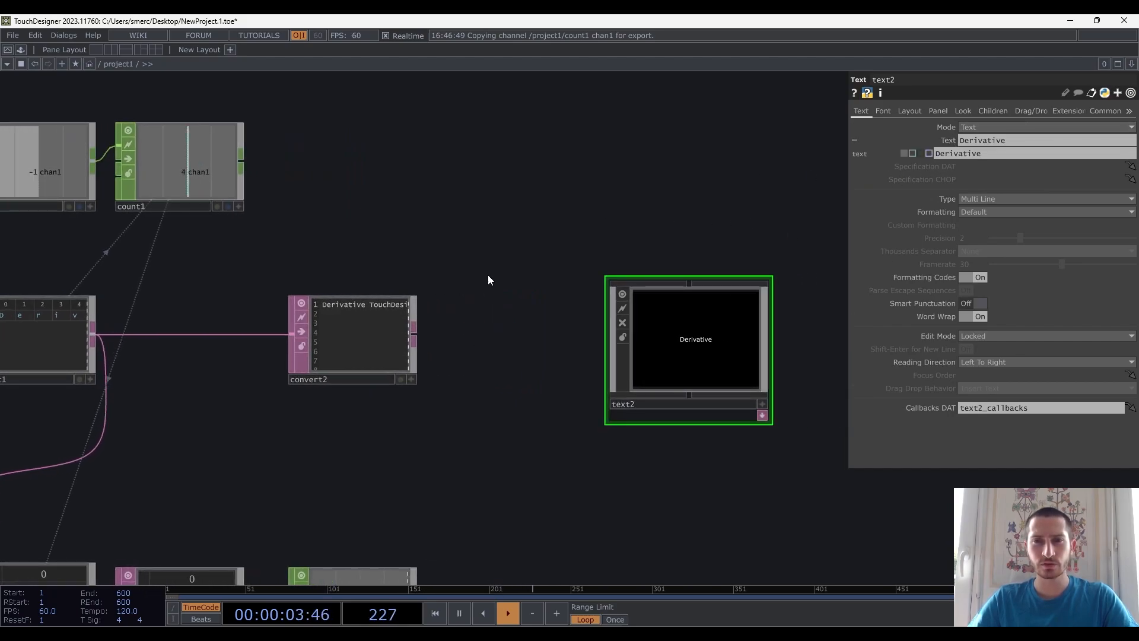
pyautogui.moveTo(376, 331); pyautogui.dragTo(1037, 143)
pyautogui.click(1036, 153)
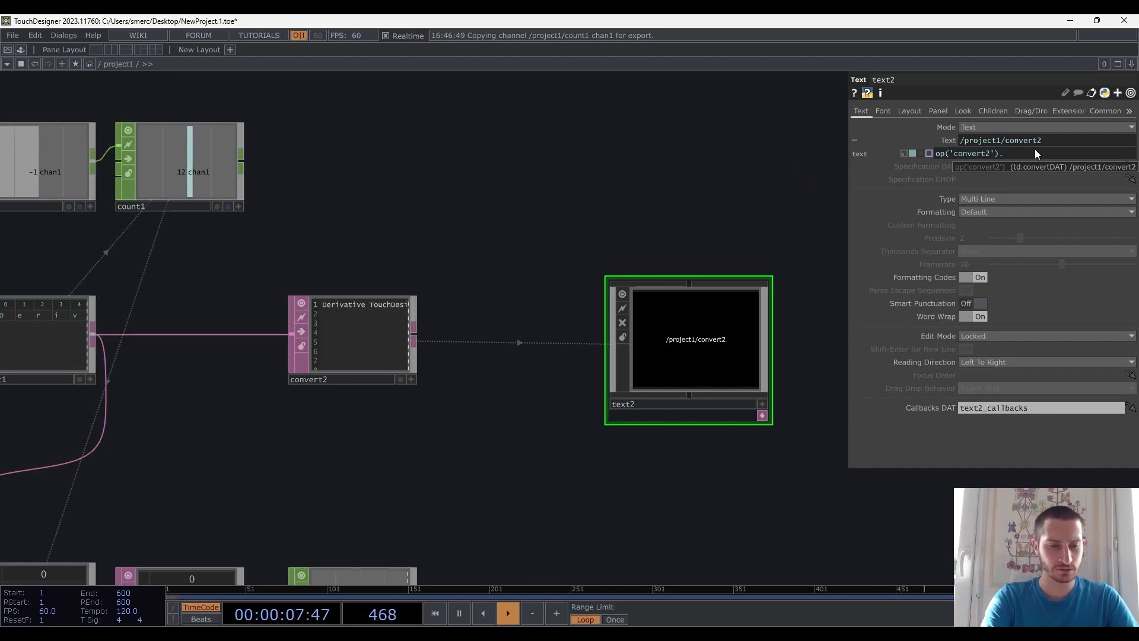
pyautogui.write('.text')
pyautogui.press('Return')
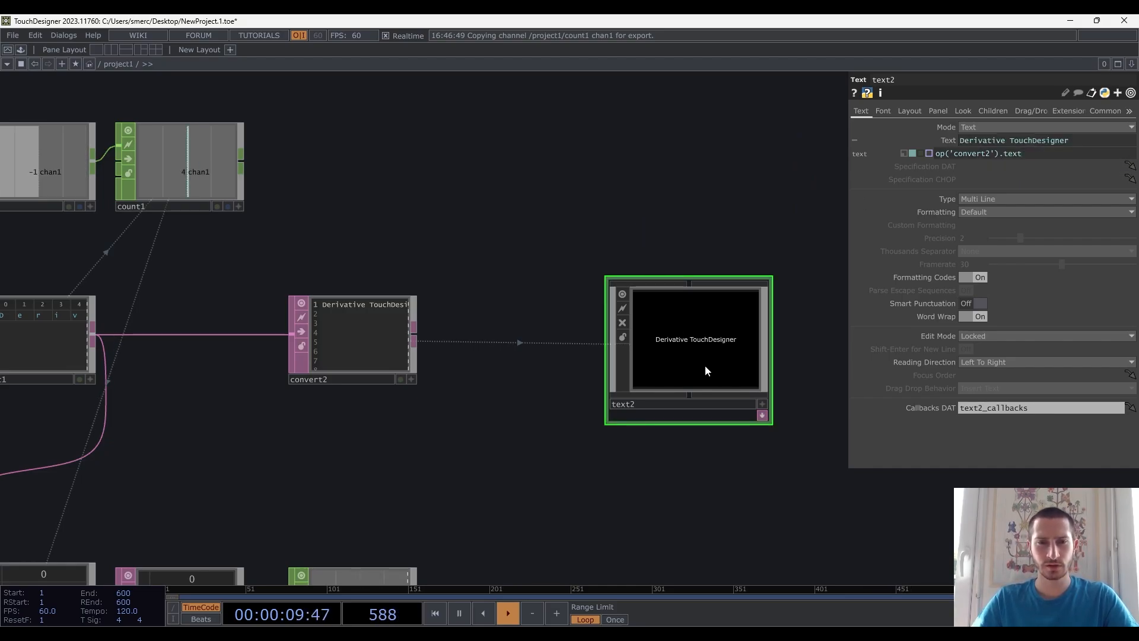
pyautogui.scroll(2, 703, 351)
pyautogui.scroll(-3, 703, 352)
pyautogui.scroll(2, 703, 351)
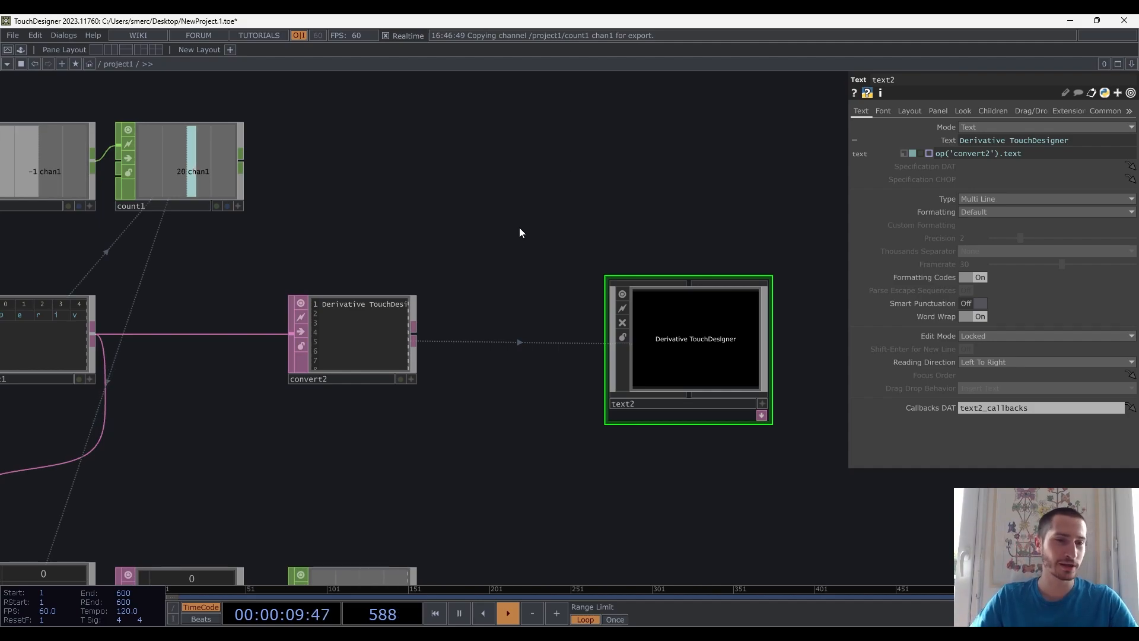
pyautogui.moveTo(507, 257); pyautogui.dragTo(468, 231)
pyautogui.moveTo(458, 279); pyautogui.dragTo(497, 306)
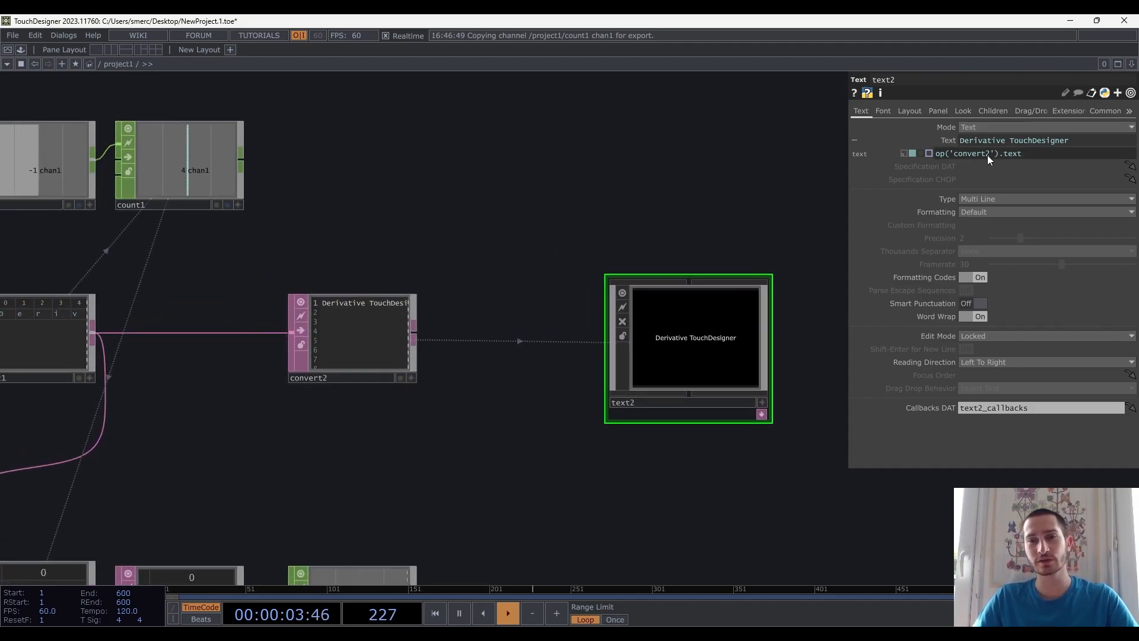
# Move text2 closer to convert2 in the network
pyautogui.scroll(3, 688, 337)
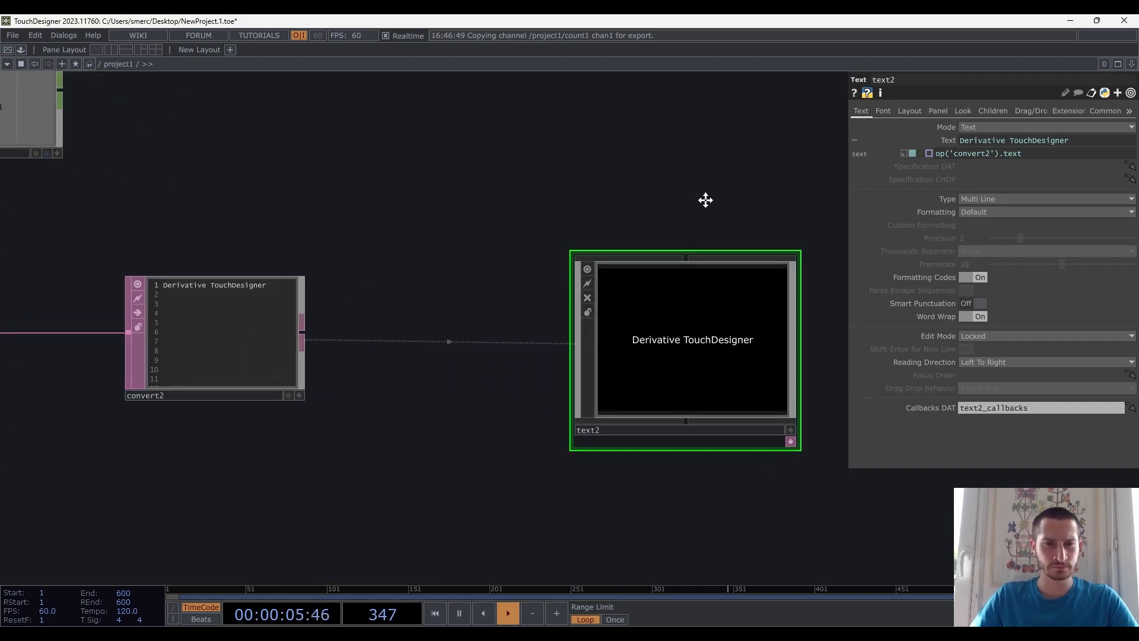
pyautogui.moveTo(705, 200); pyautogui.dragTo(663, 195)
pyautogui.moveTo(652, 323); pyautogui.dragTo(594, 323)
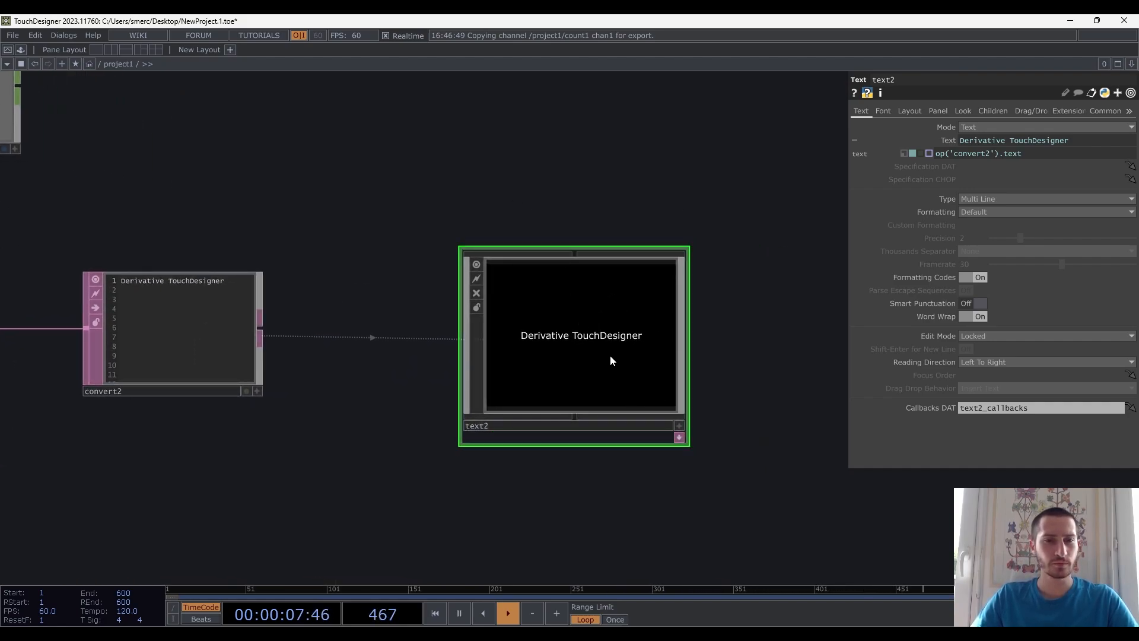
pyautogui.scroll(-3, 612, 315)
pyautogui.moveTo(713, 319); pyautogui.dragTo(563, 331)
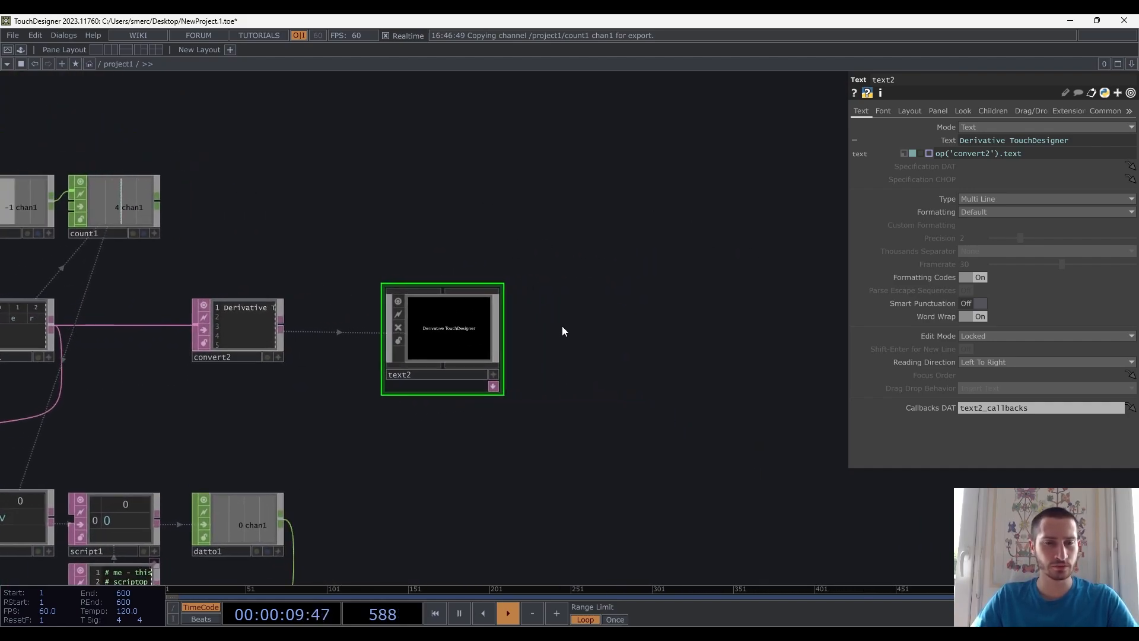
pyautogui.scroll(4, 564, 331)
pyautogui.scroll(-3, 325, 356)
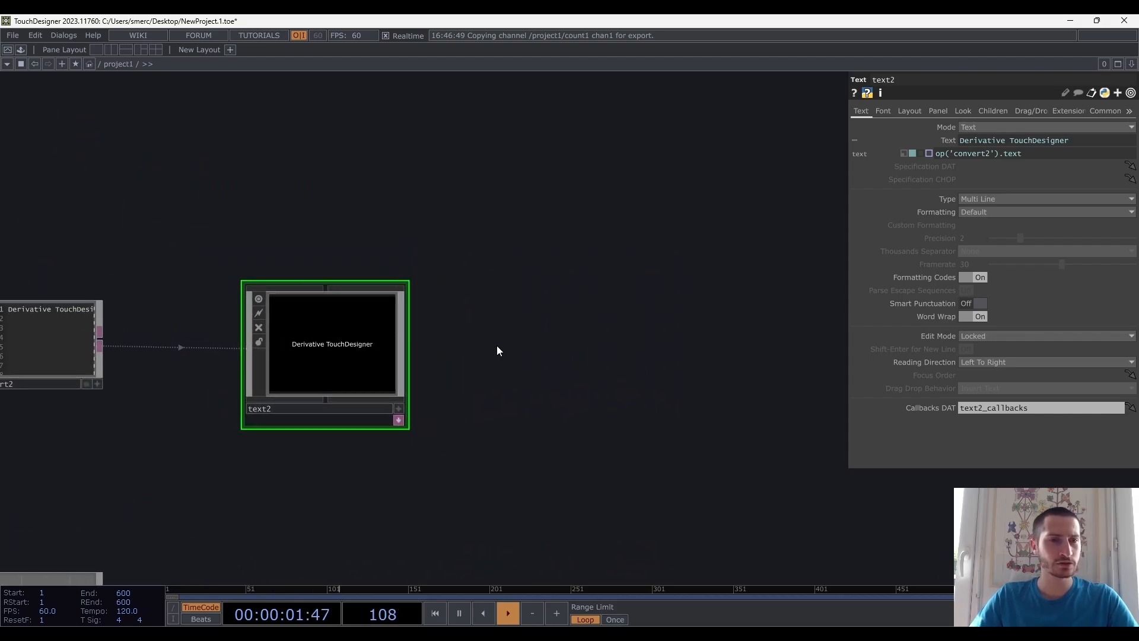
pyautogui.press('Tab')
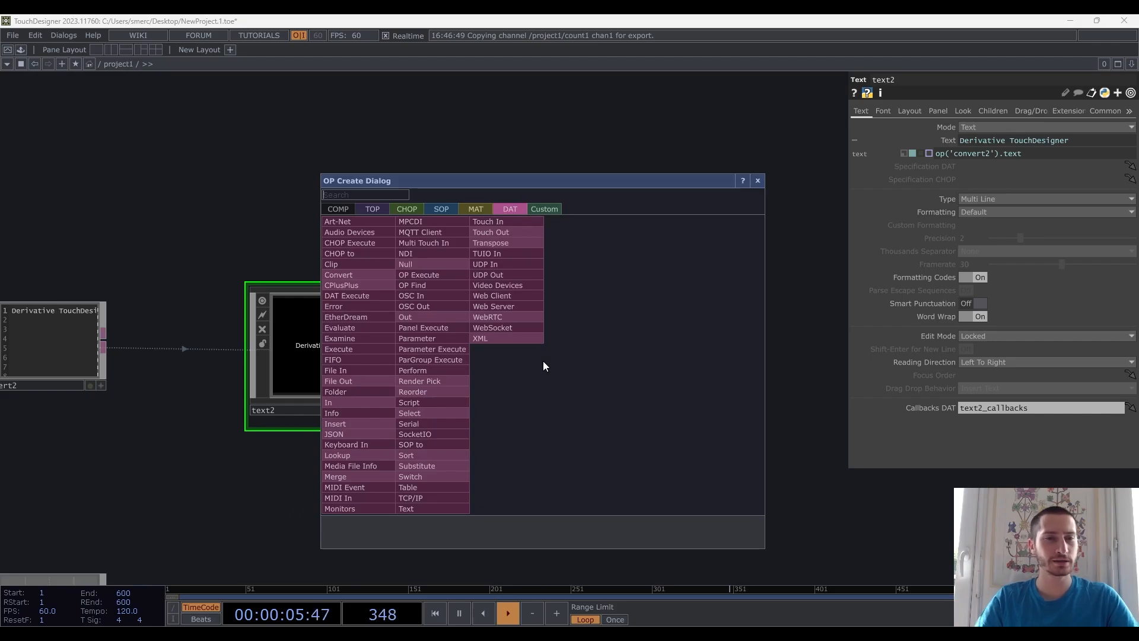
pyautogui.click(287, 231)
pyautogui.scroll(3, 376, 414)
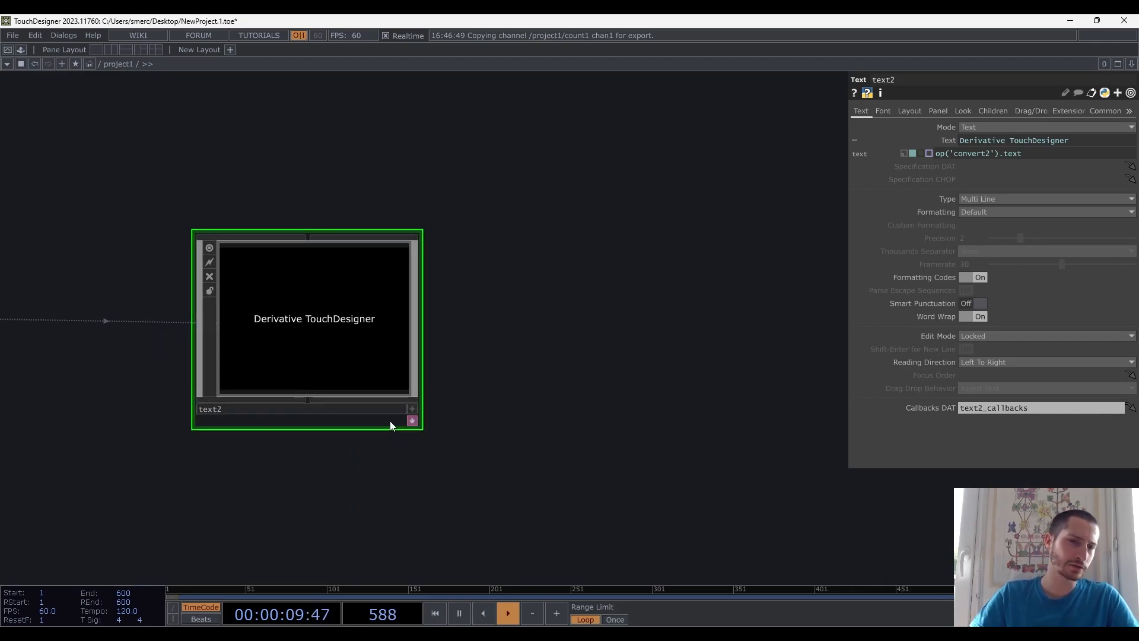
pyautogui.scroll(-3, 572, 358)
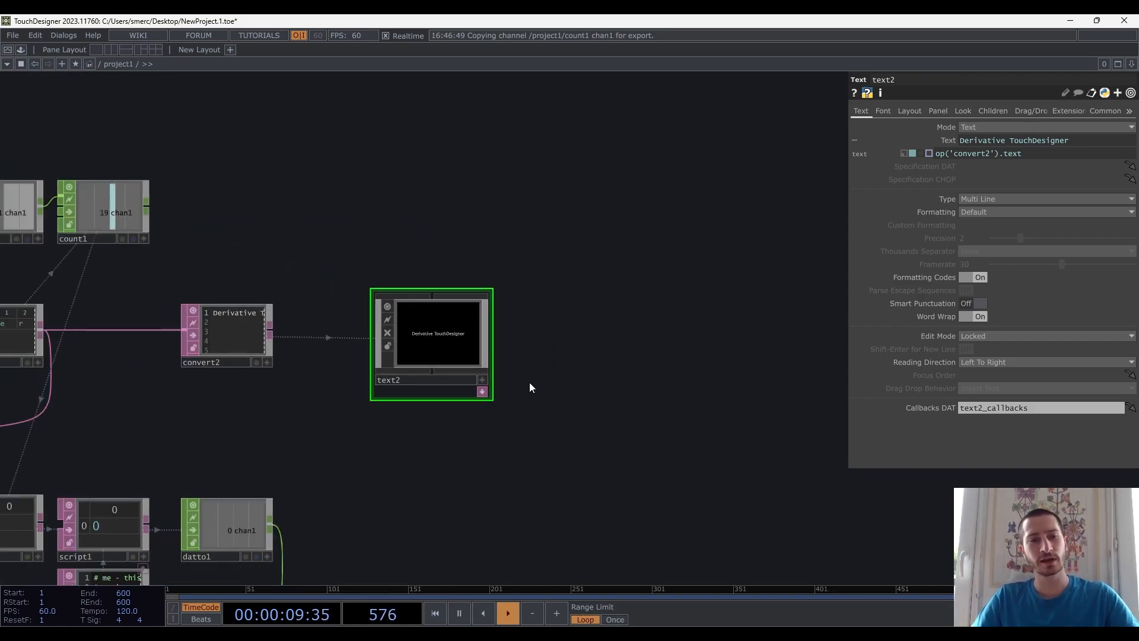
# Go up to the parent level, examine how the text displays in the project1 container, and return inside project1
pyautogui.press('u')
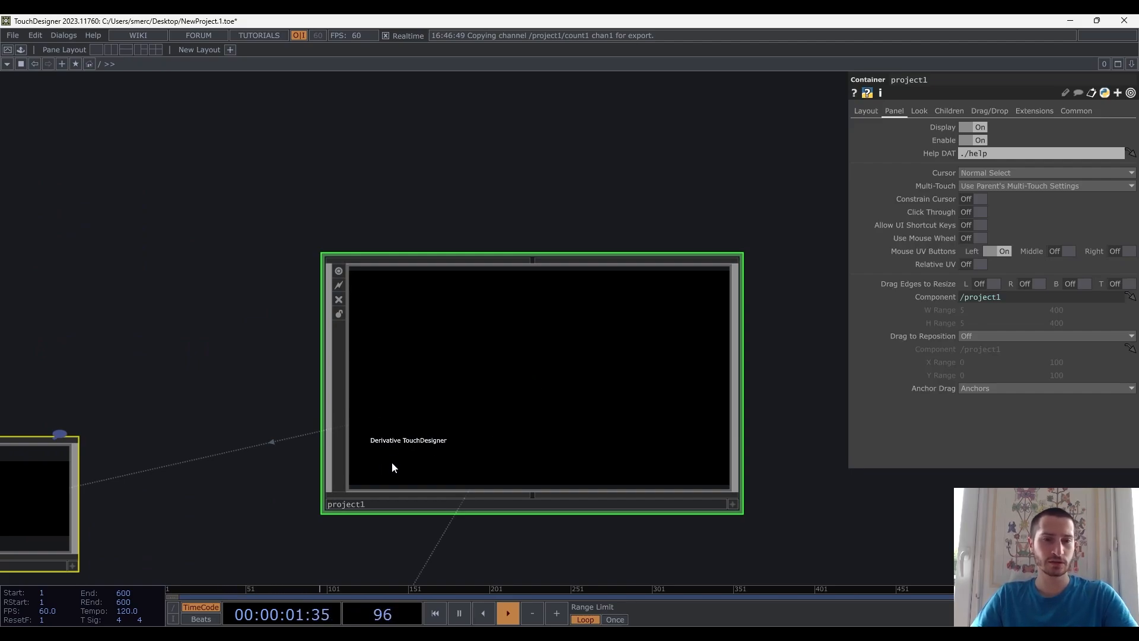
pyautogui.scroll(2, 390, 461)
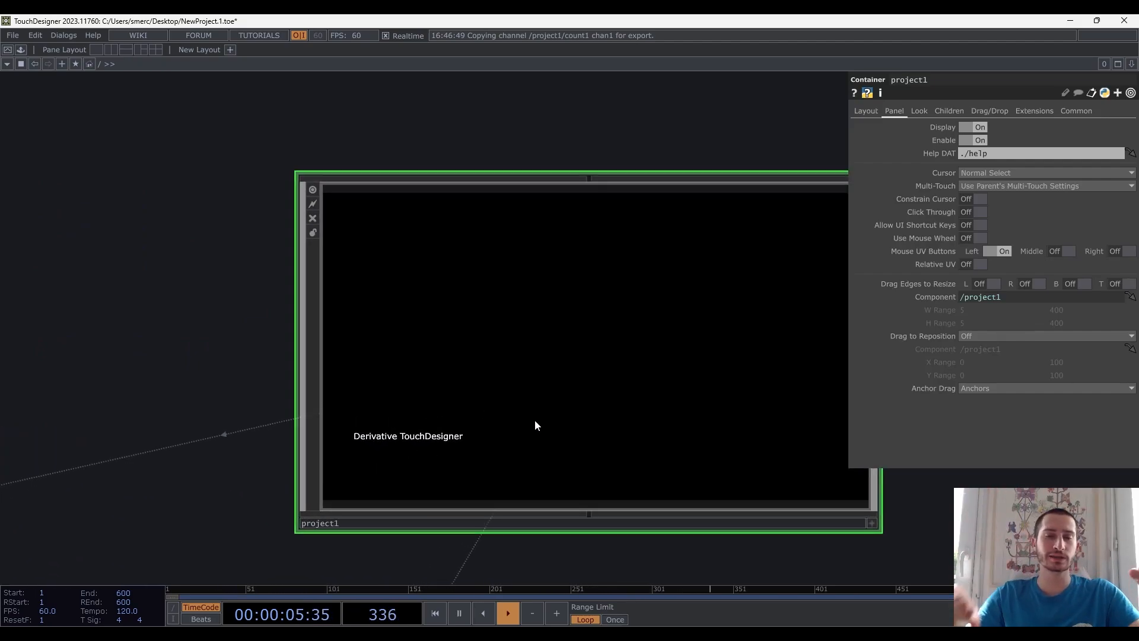
pyautogui.scroll(2, 548, 422)
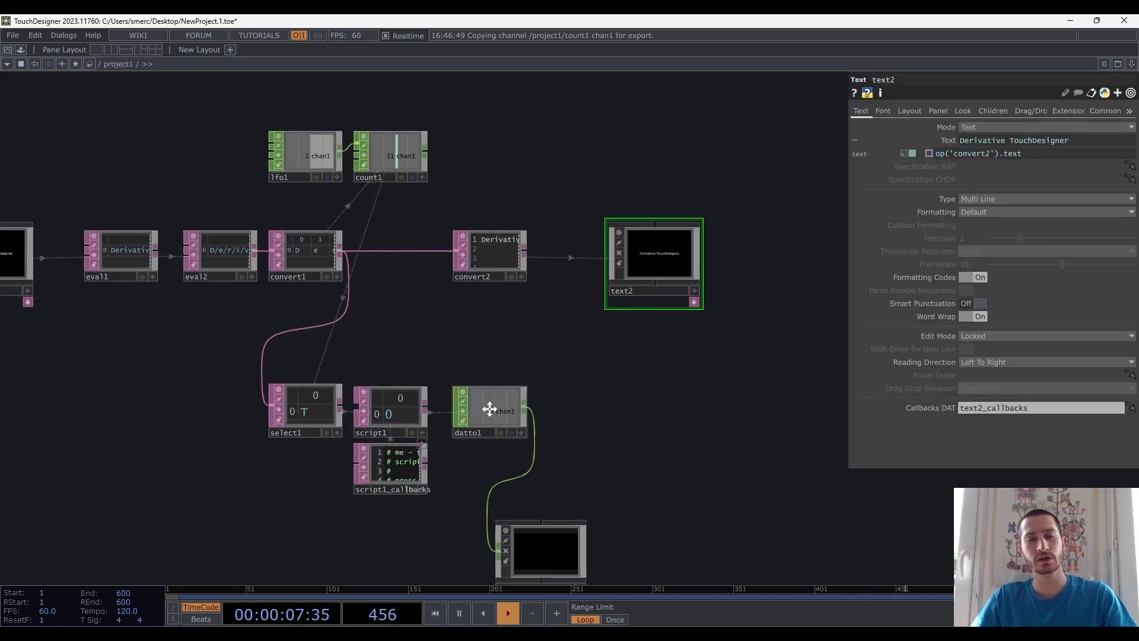
# Add an OP Viewer TOP beside text2, on the side away from convert2
pyautogui.scroll(5, 610, 307)
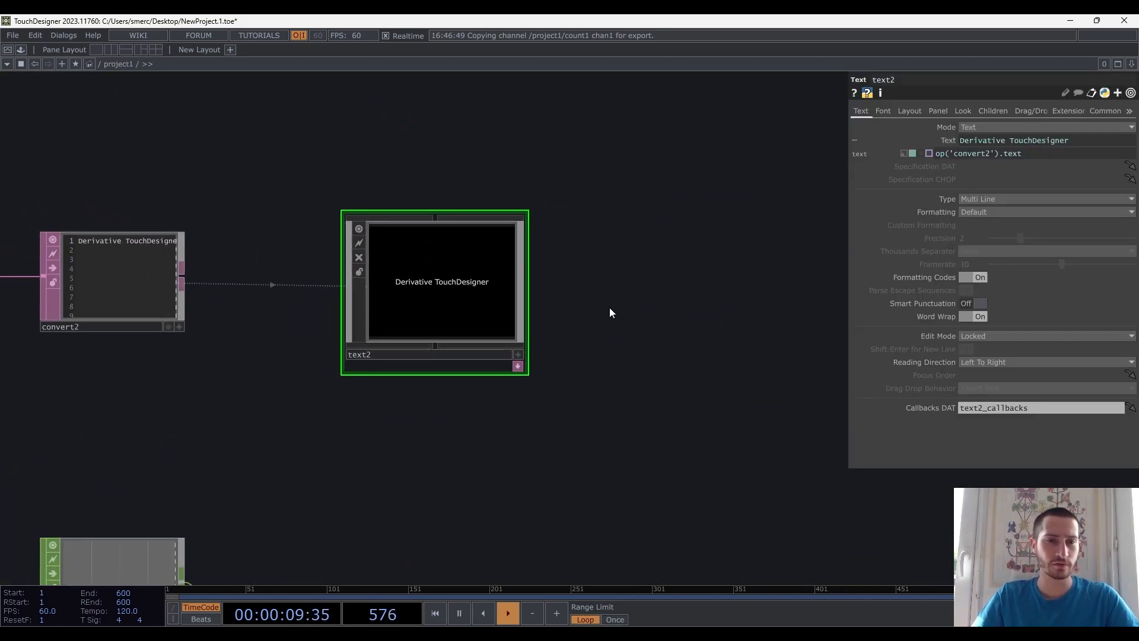
pyautogui.press('Tab')
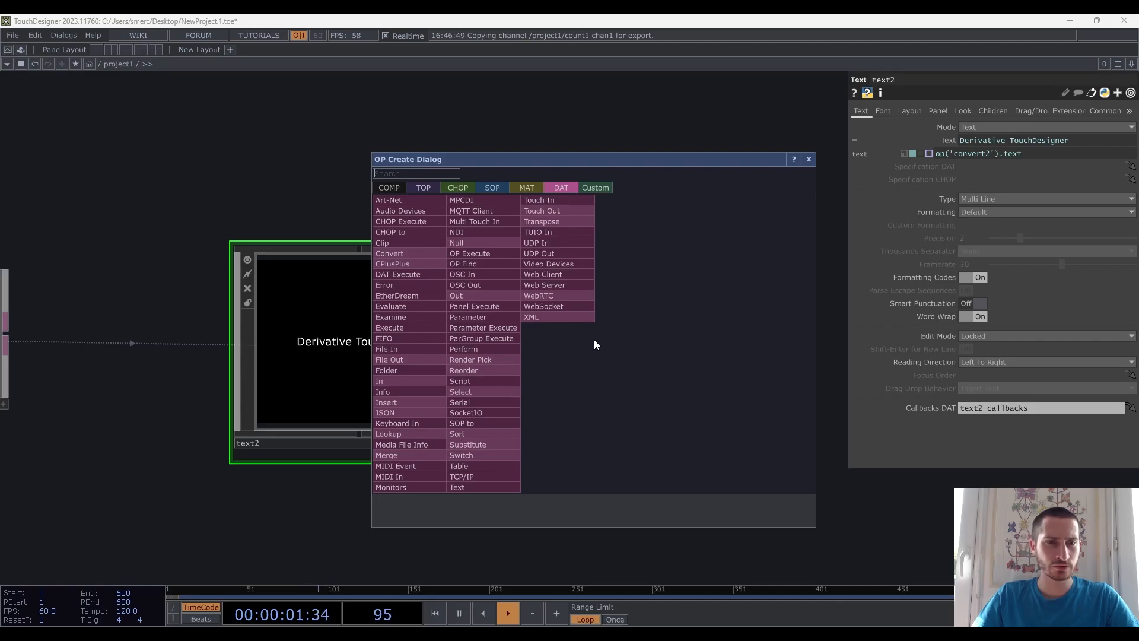
pyautogui.press('Tab')
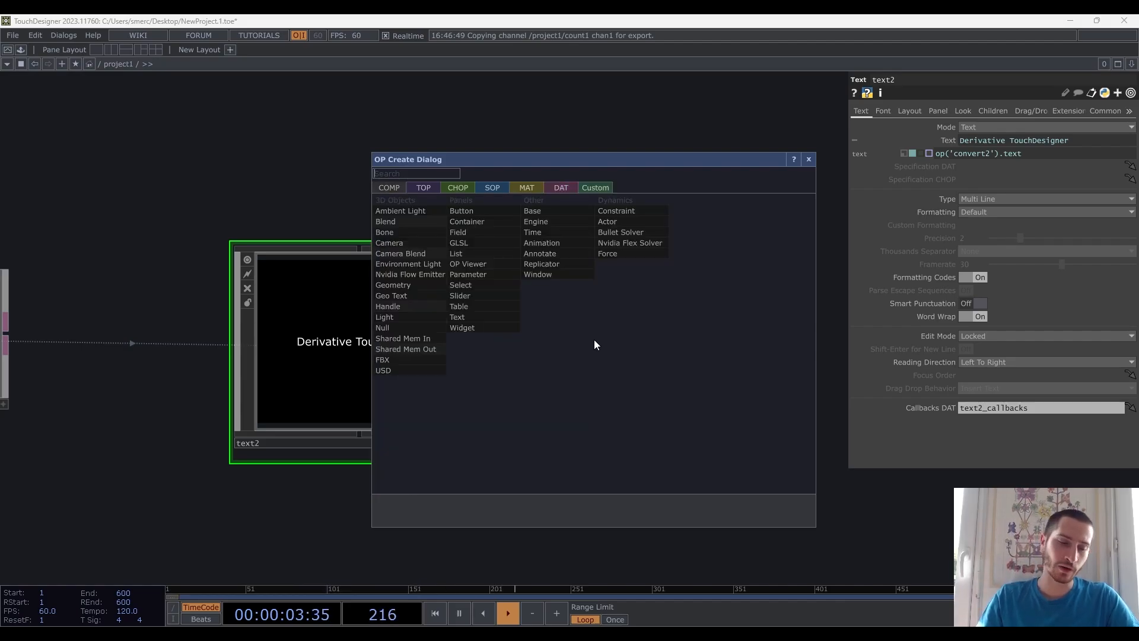
pyautogui.press('Tab')
pyautogui.press('Tab')
pyautogui.press('Tab')
pyautogui.hotkey('shift', 'Tab')
pyautogui.hotkey('shift', 'Tab')
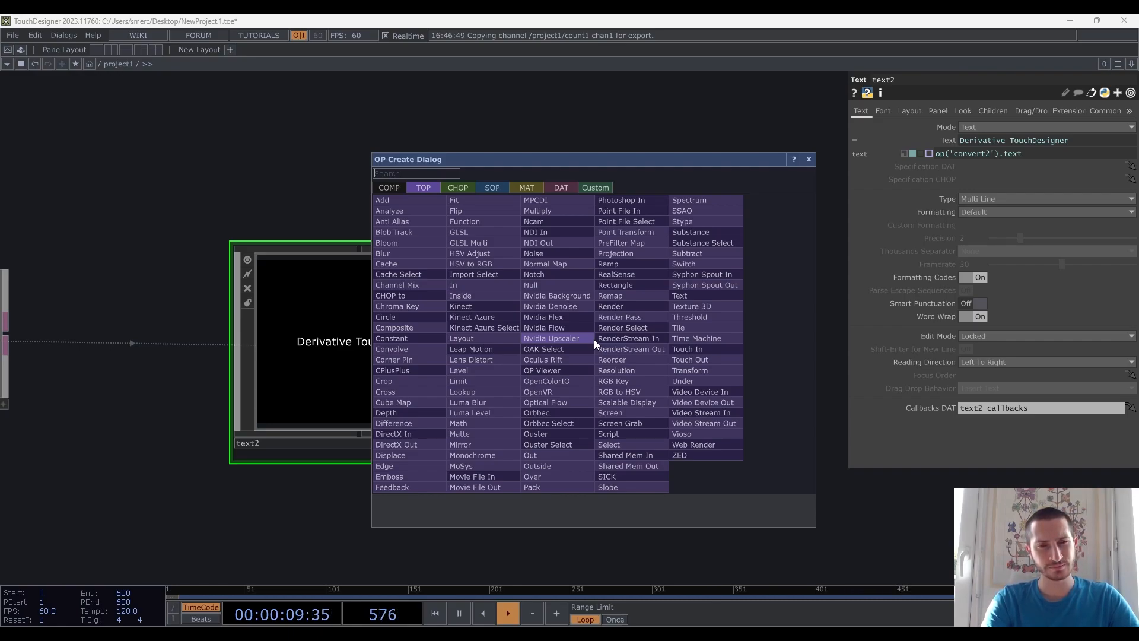
pyautogui.write('op vi')
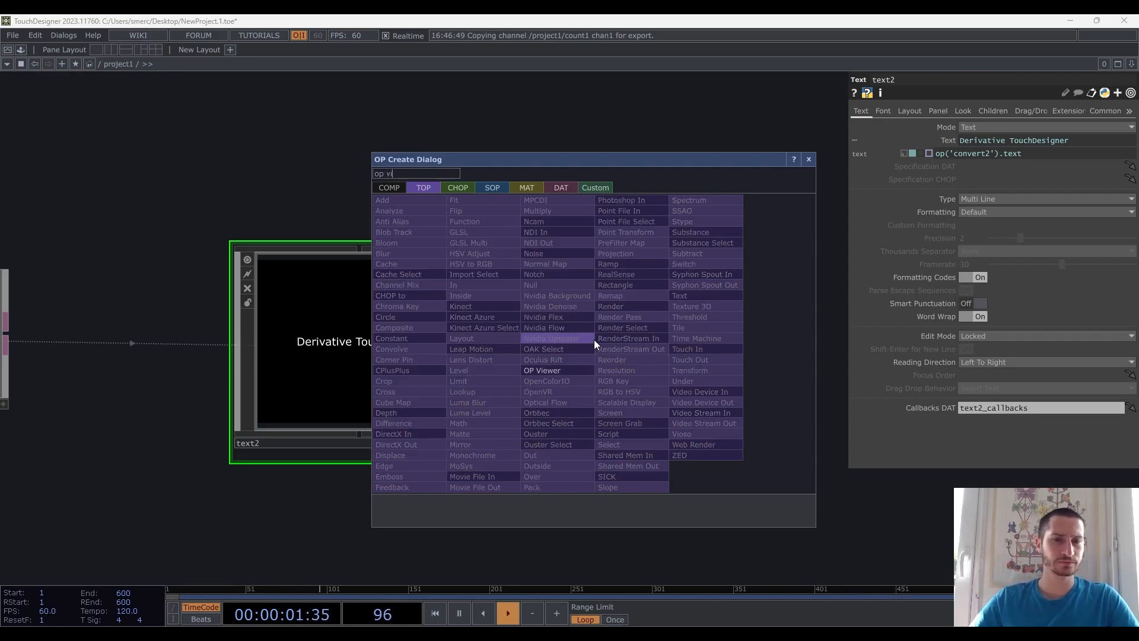
pyautogui.click(587, 367)
pyautogui.click(649, 351)
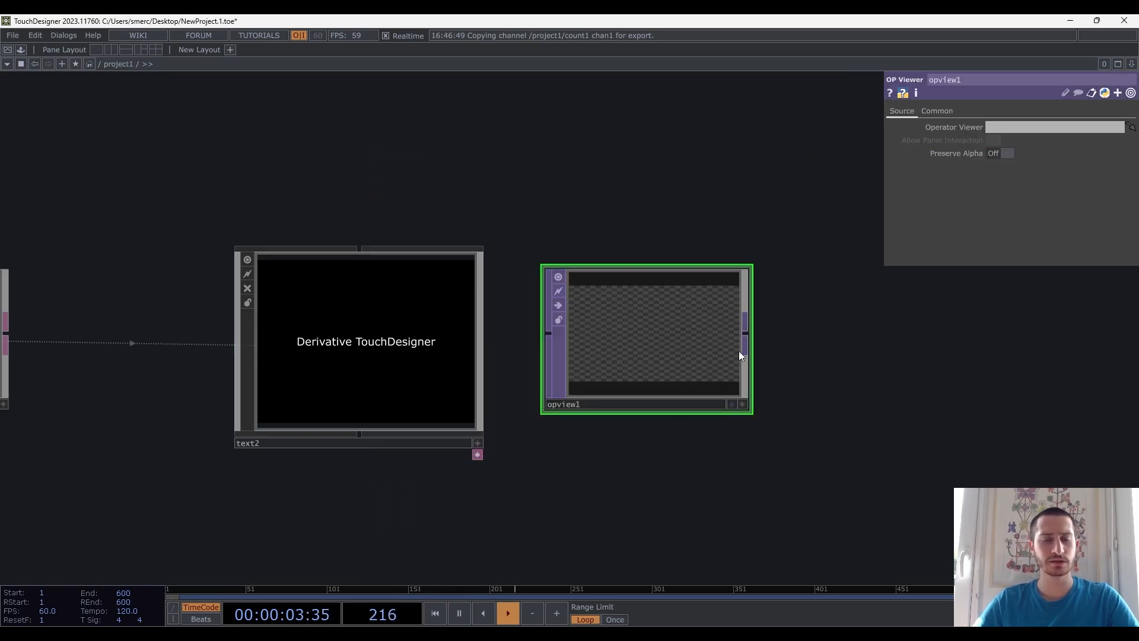
# Assign text2 as the Operator Viewer source of opview1
pyautogui.moveTo(419, 248); pyautogui.dragTo(641, 333)
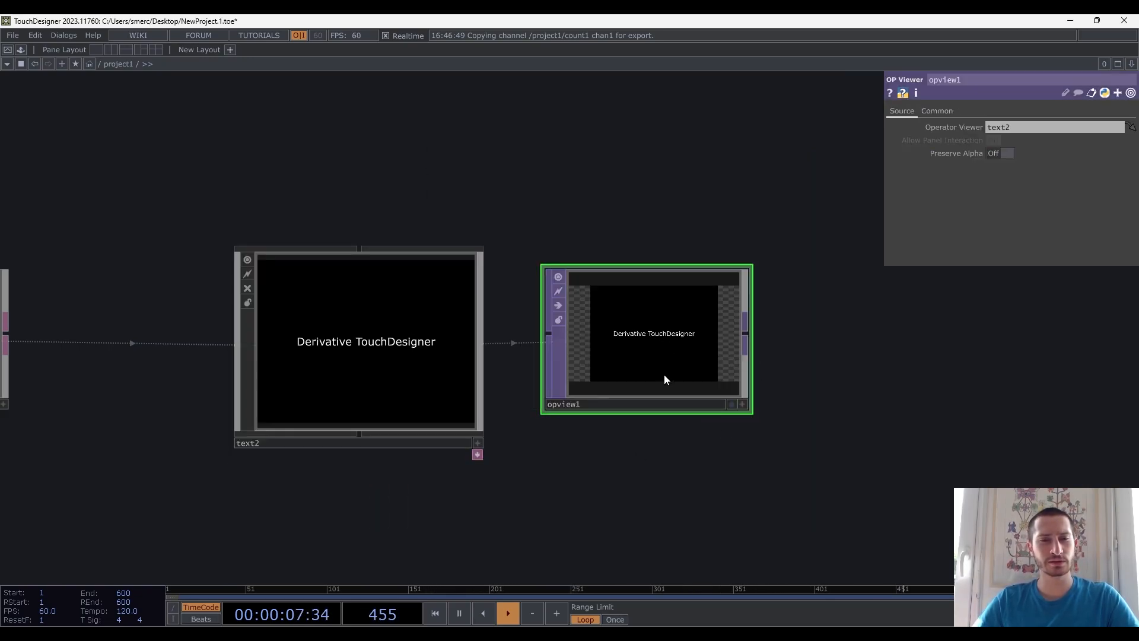
pyautogui.scroll(6, 664, 375)
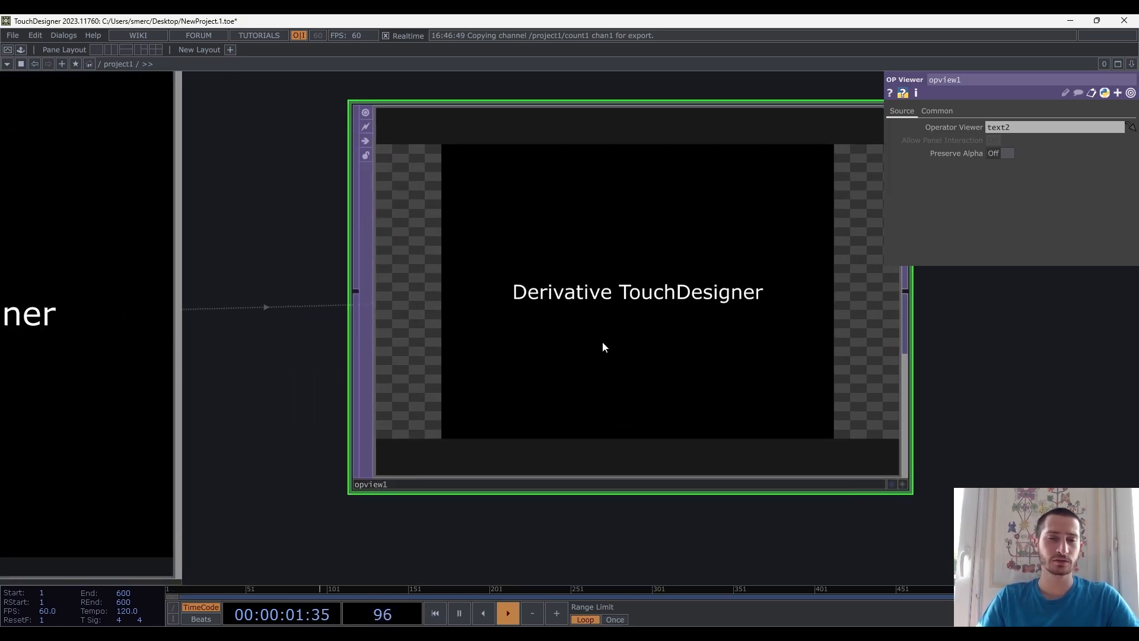
pyautogui.scroll(-6, 603, 342)
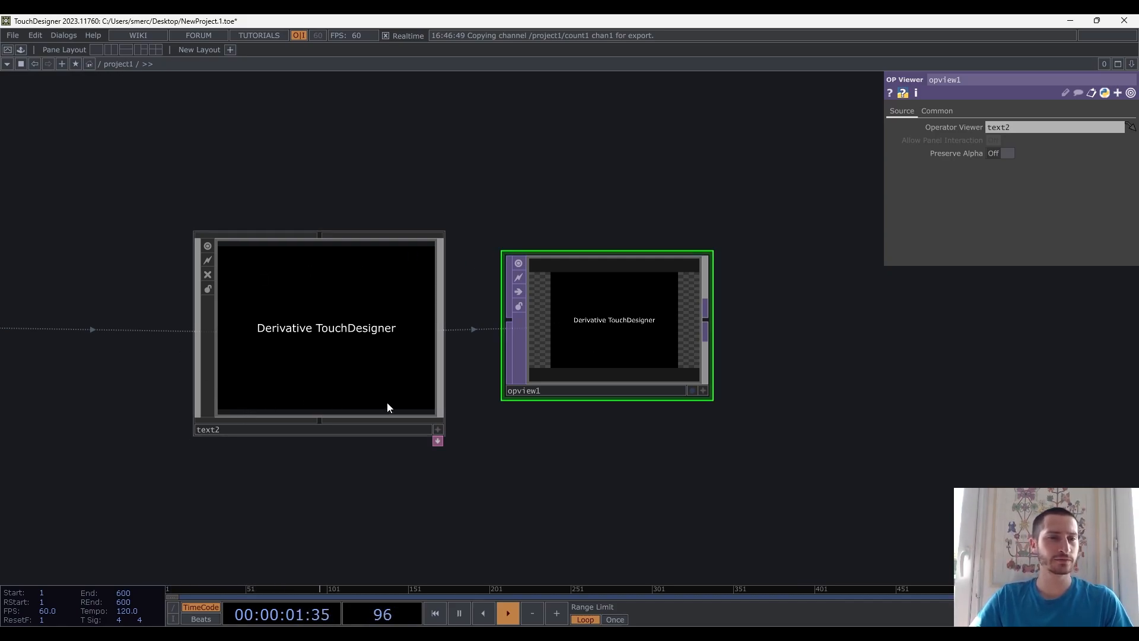
# Set text2's layout width and height to 1080 by 1080
pyautogui.click(286, 337)
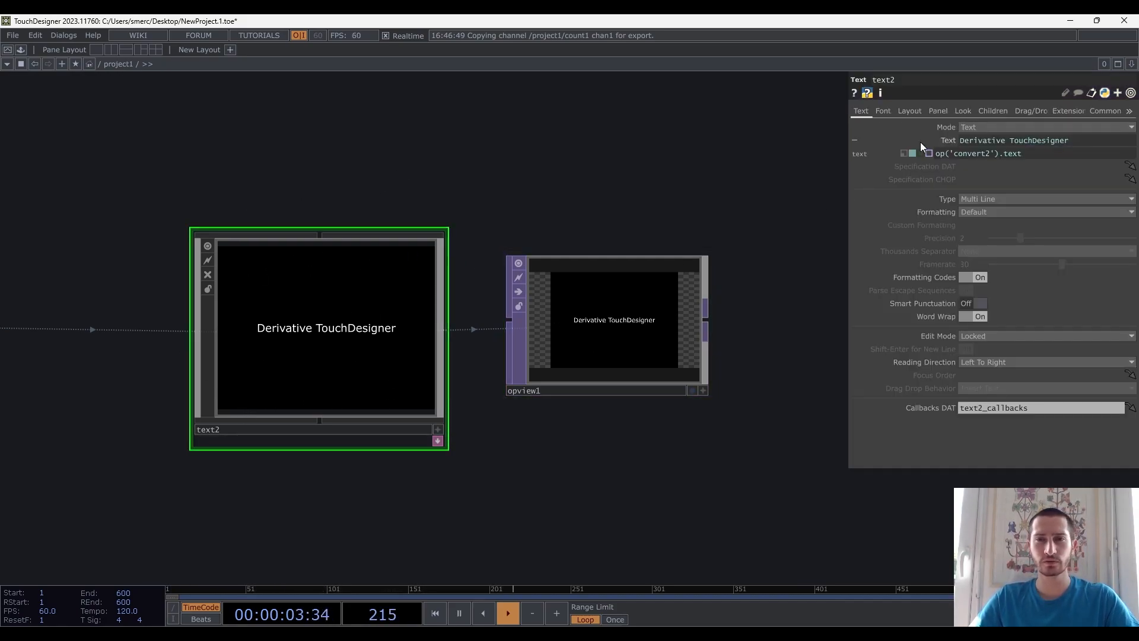
pyautogui.click(908, 110)
pyautogui.write('1080')
pyautogui.press('Tab')
pyautogui.write('1080')
pyautogui.press('Return')
# Set opview1's output resolution to 1080 by 1080 and display it as the network background
pyautogui.click(673, 294)
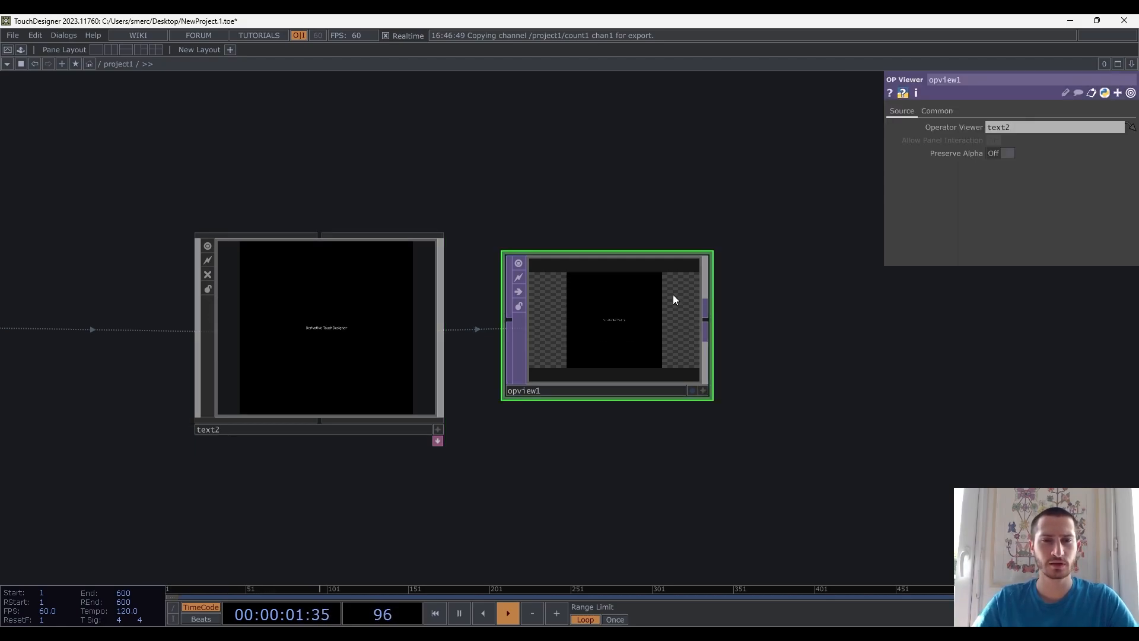
pyautogui.click(948, 111)
pyautogui.click(1026, 141)
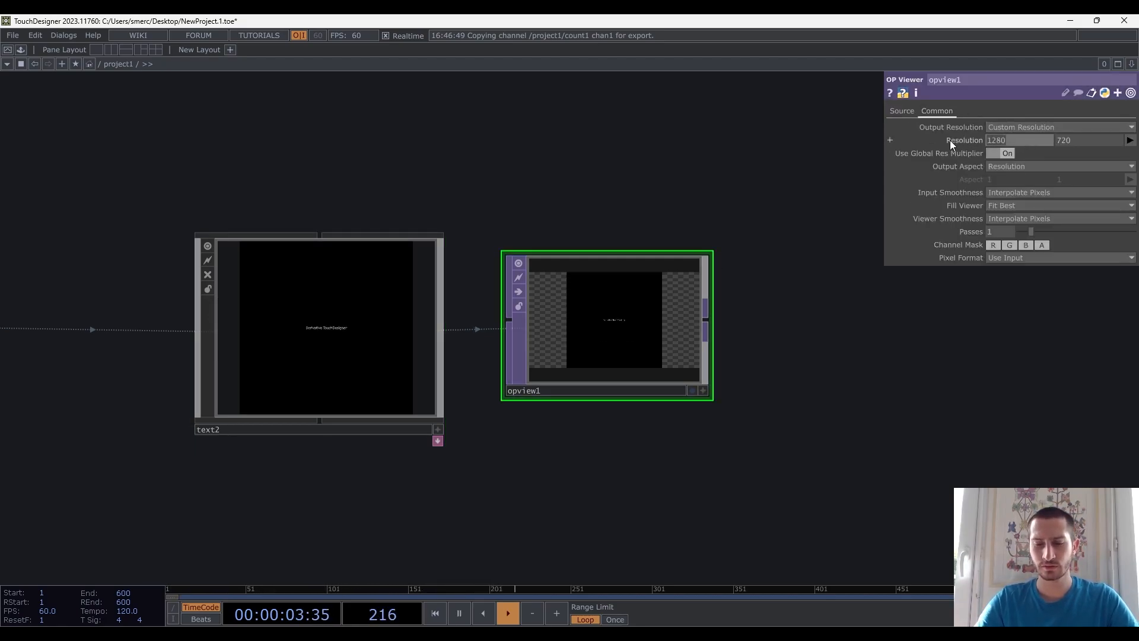
pyautogui.write('1080')
pyautogui.press('Tab')
pyautogui.write('1080')
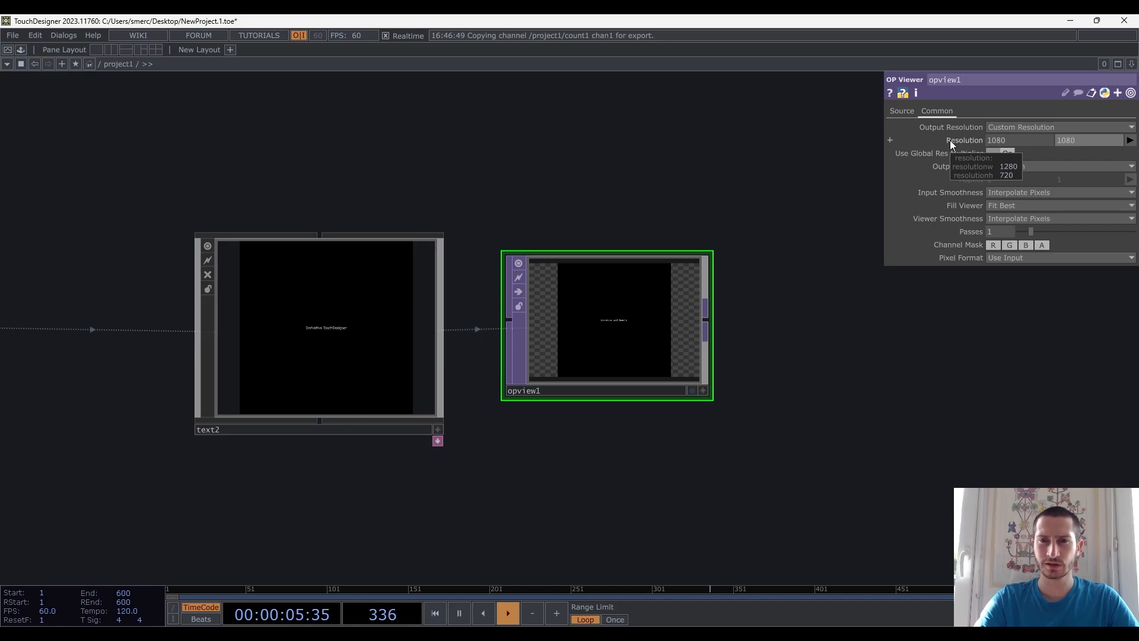
pyautogui.press('Return')
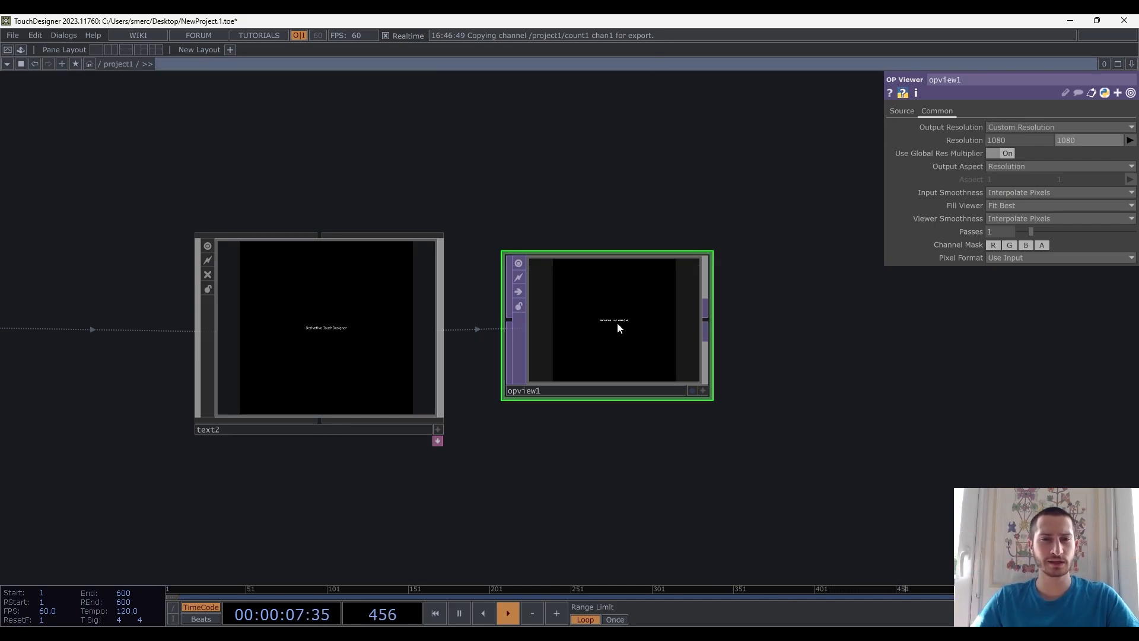
pyautogui.click(691, 390)
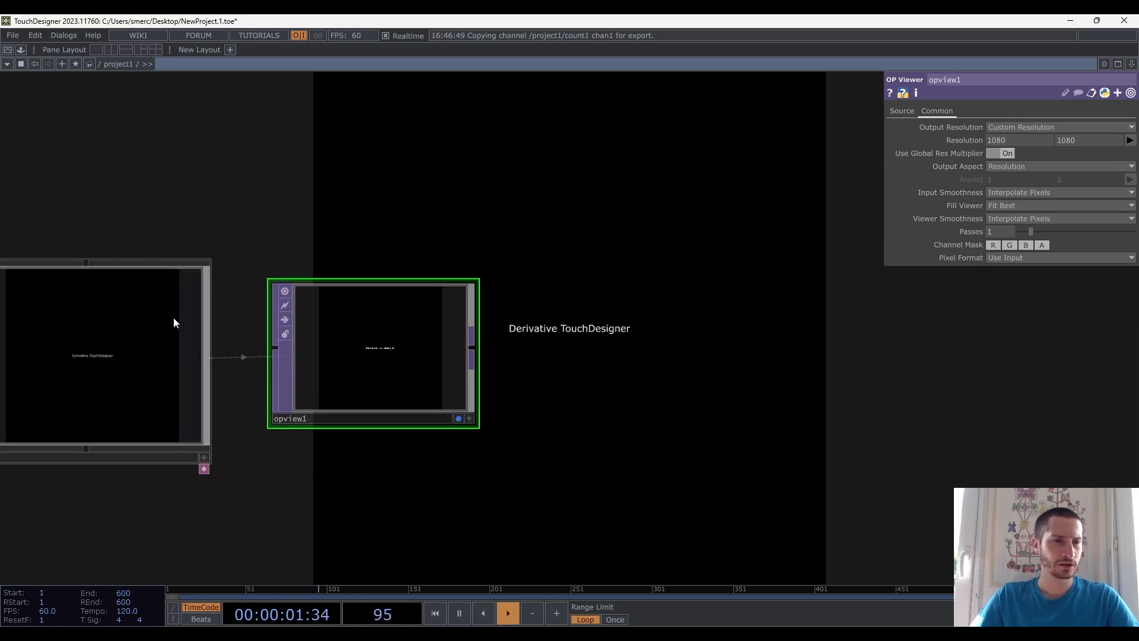
# Align text2's text to the left horizontally and to the top vertically
pyautogui.click(173, 318)
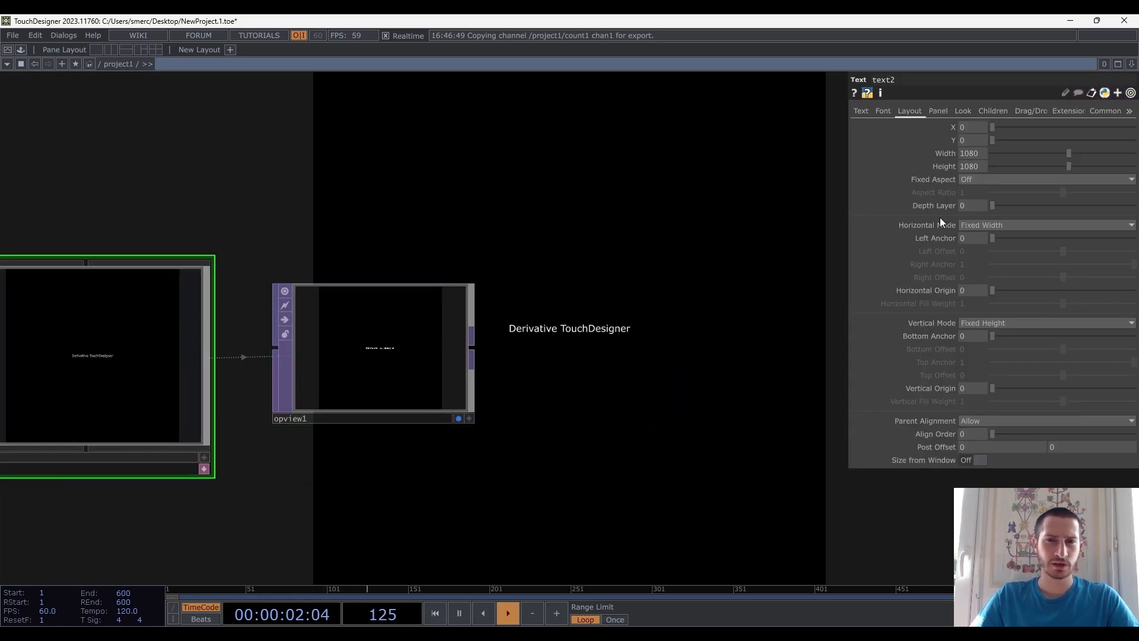
pyautogui.click(883, 111)
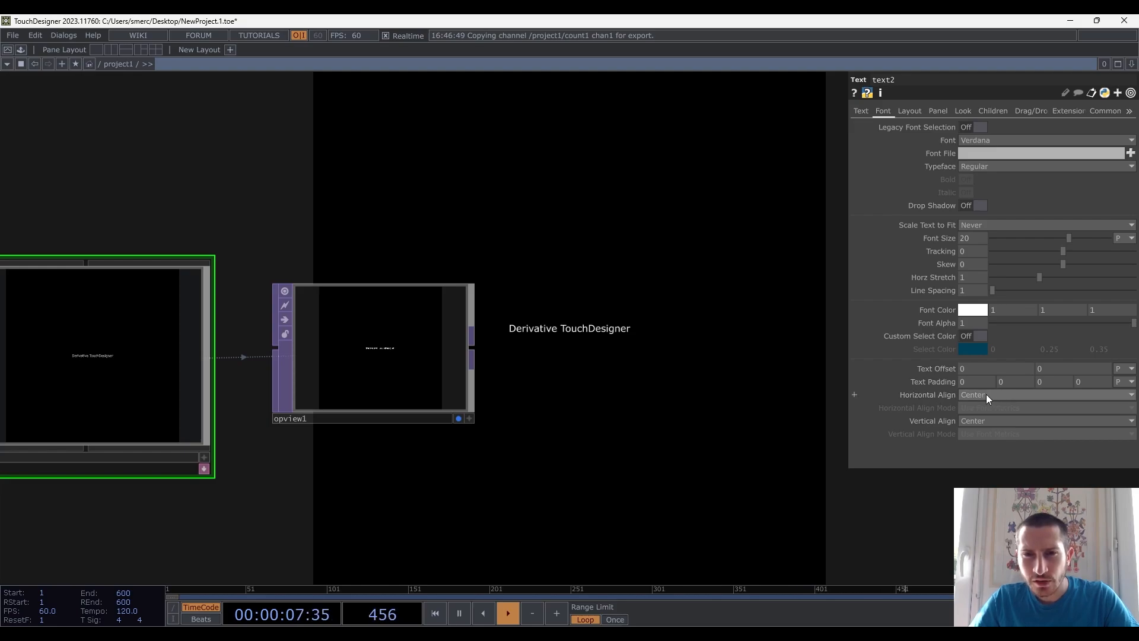
pyautogui.moveTo(419, 241); pyautogui.dragTo(583, 260)
pyautogui.moveTo(349, 261); pyautogui.dragTo(371, 379)
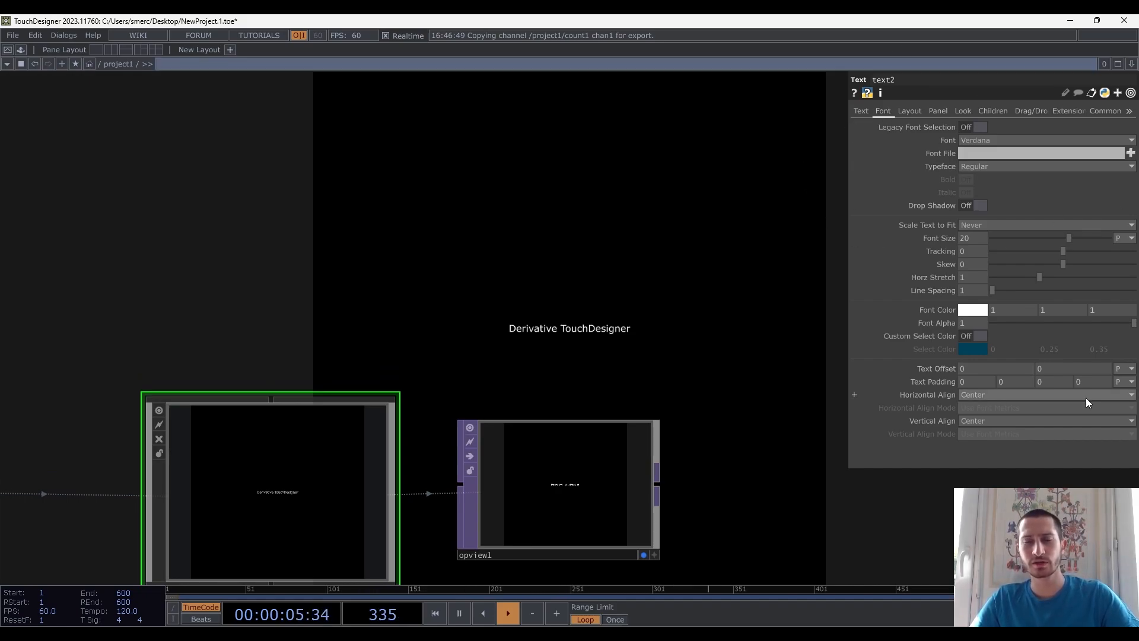
pyautogui.click(1008, 394)
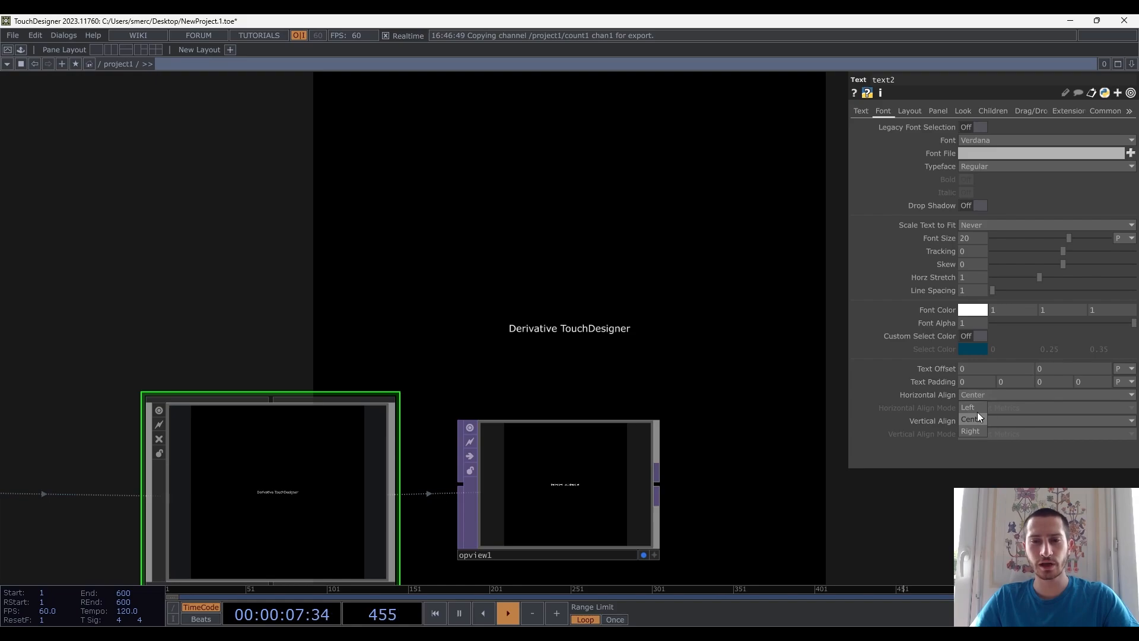
pyautogui.click(970, 407)
pyautogui.click(977, 421)
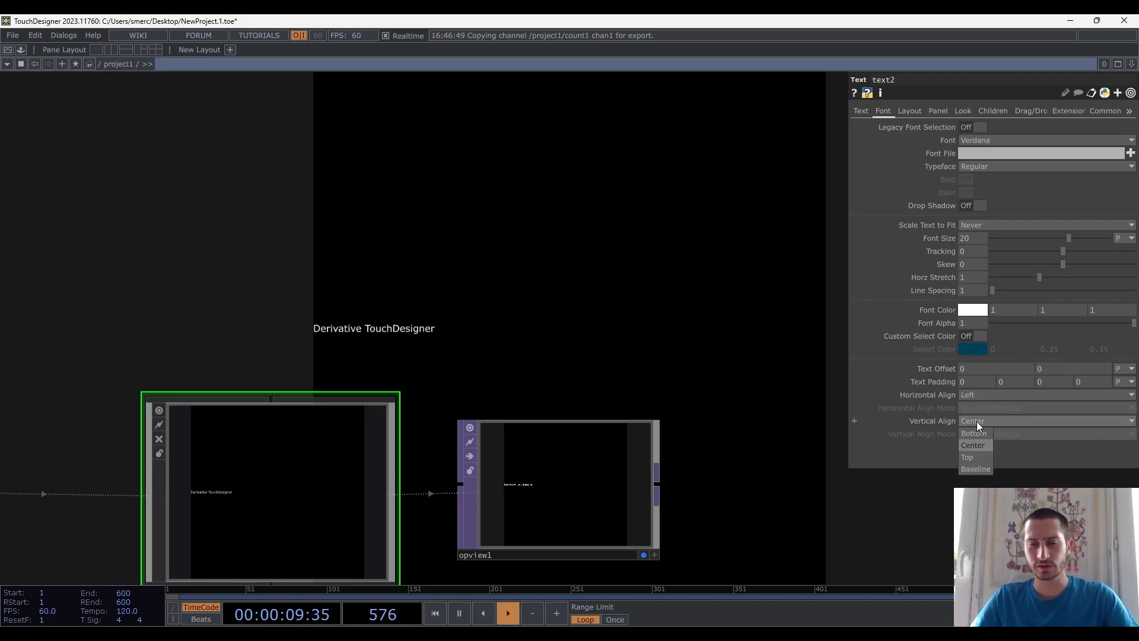
pyautogui.click(980, 457)
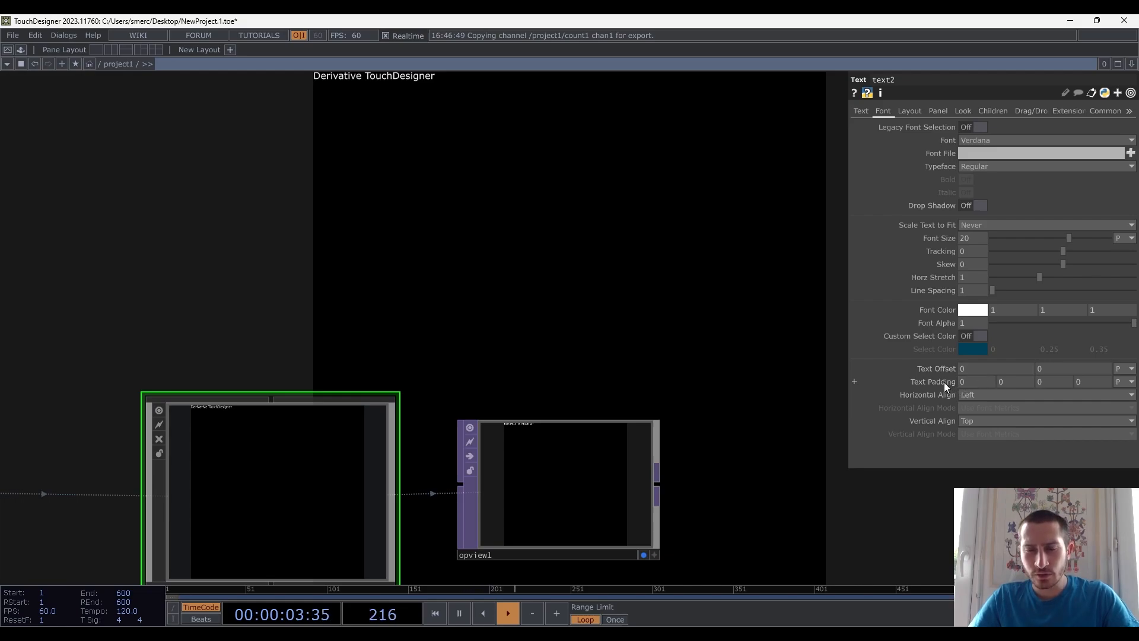
# Set text2's text padding to 21 on all sides and its font size to 65
pyautogui.moveTo(944, 382); pyautogui.dragTo(944, 362)
pyautogui.moveTo(1078, 235); pyautogui.dragTo(1118, 242)
pyautogui.click(1118, 242)
pyautogui.moveTo(973, 238); pyautogui.dragTo(973, 222)
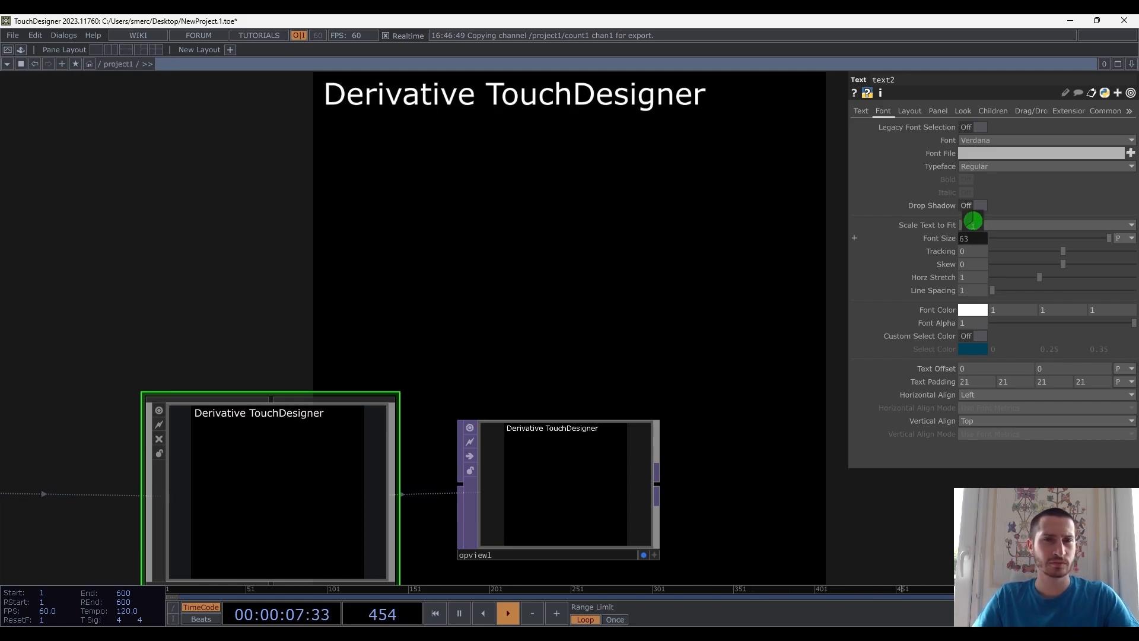
# Change text2's font color to mid grey with a value of 0.49
pyautogui.scroll(-3, 631, 264)
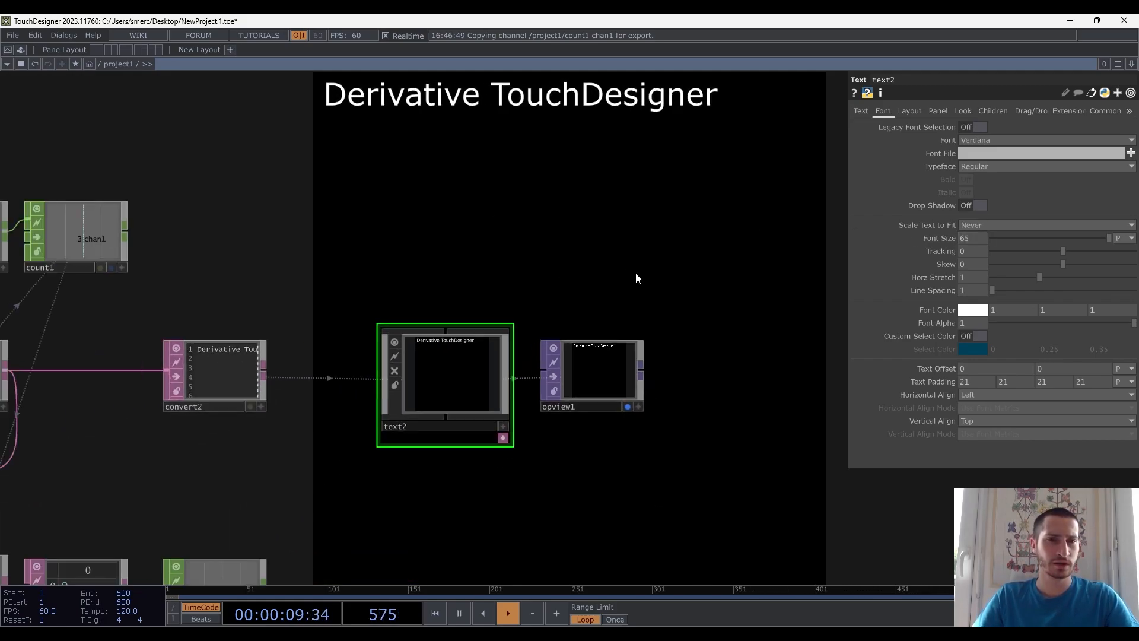
pyautogui.scroll(-4, 671, 255)
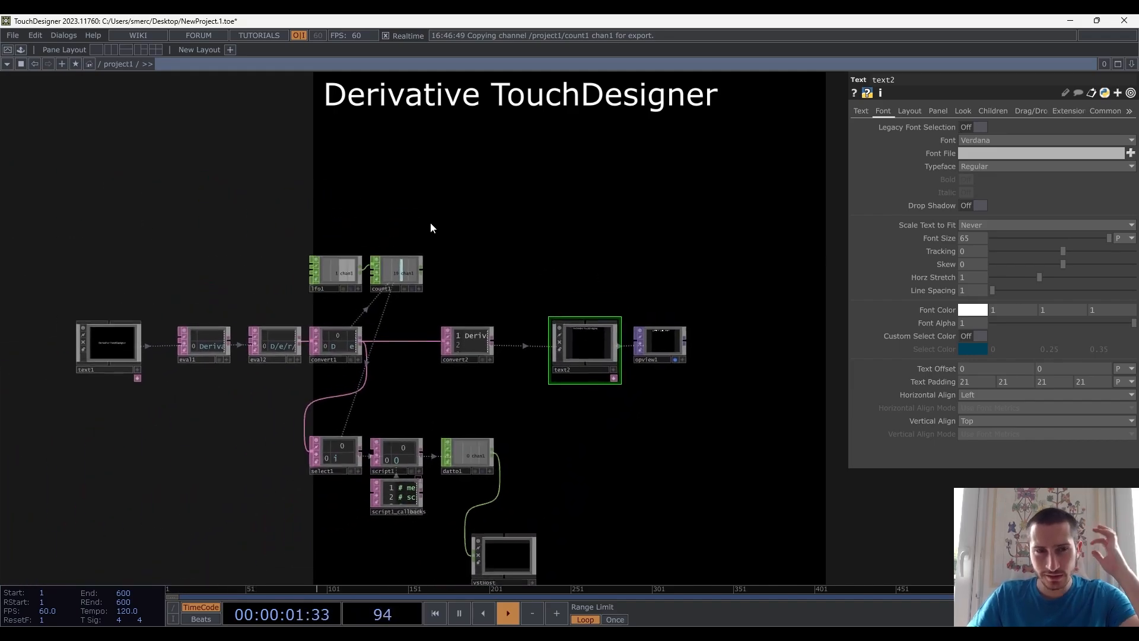
pyautogui.scroll(3, 611, 318)
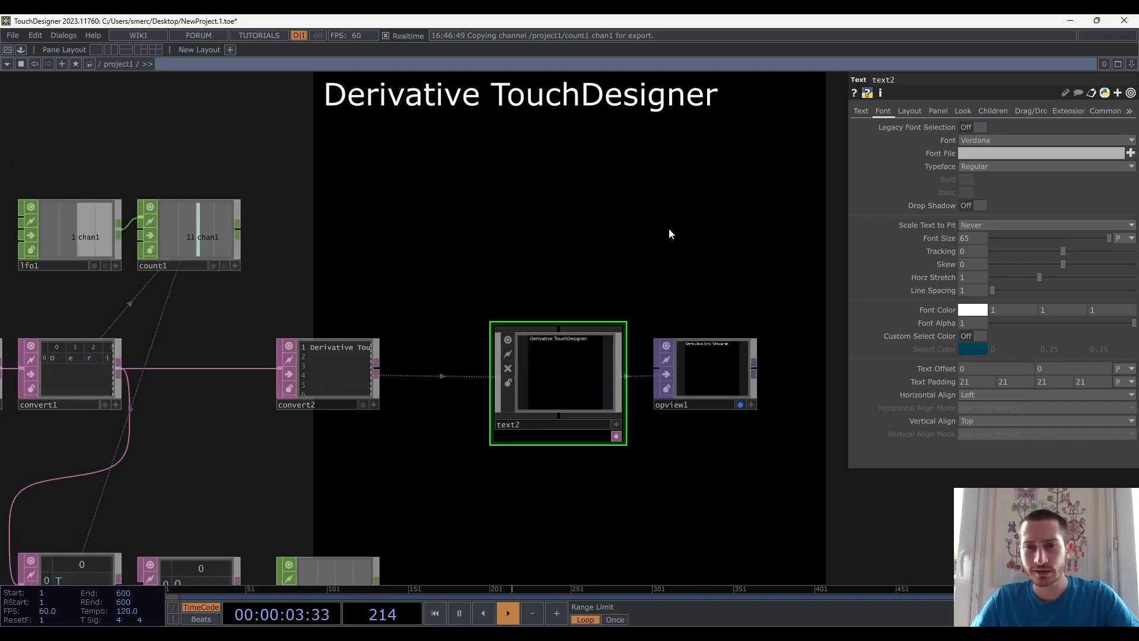
pyautogui.click(978, 311)
pyautogui.moveTo(1031, 337); pyautogui.dragTo(1002, 337)
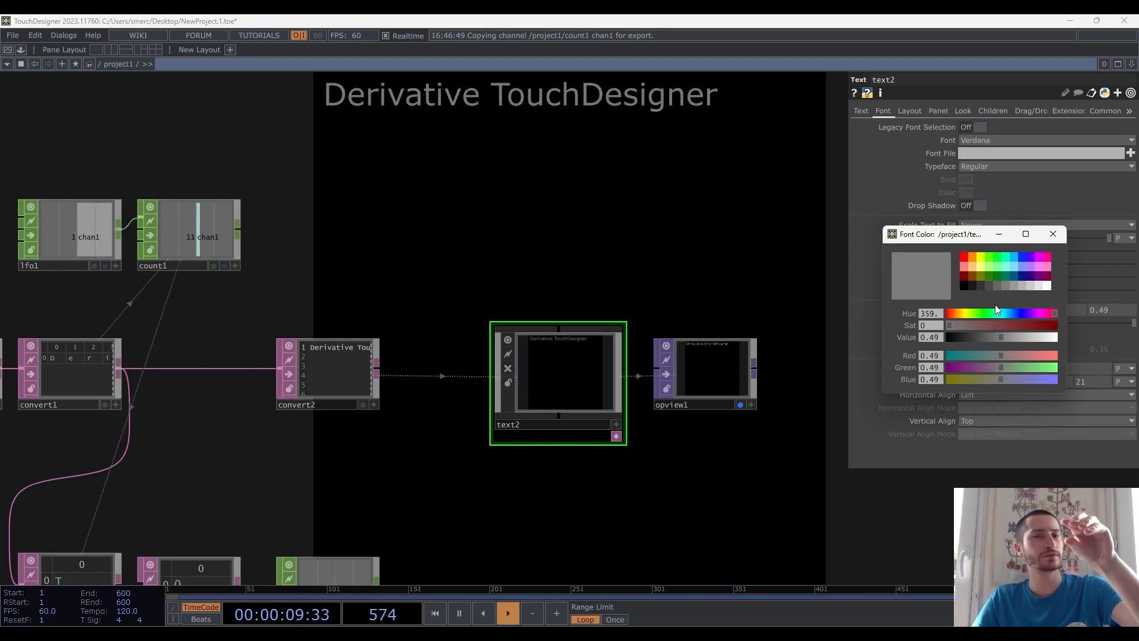
pyautogui.click(1054, 235)
# Look over the operator chain from text1 through convert1, convert2 and text2 to opview1
pyautogui.moveTo(508, 201); pyautogui.dragTo(547, 192)
pyautogui.scroll(-3, 547, 190)
pyautogui.moveTo(623, 213); pyautogui.dragTo(836, 198)
pyautogui.scroll(-3, 579, 305)
pyautogui.scroll(3, 606, 244)
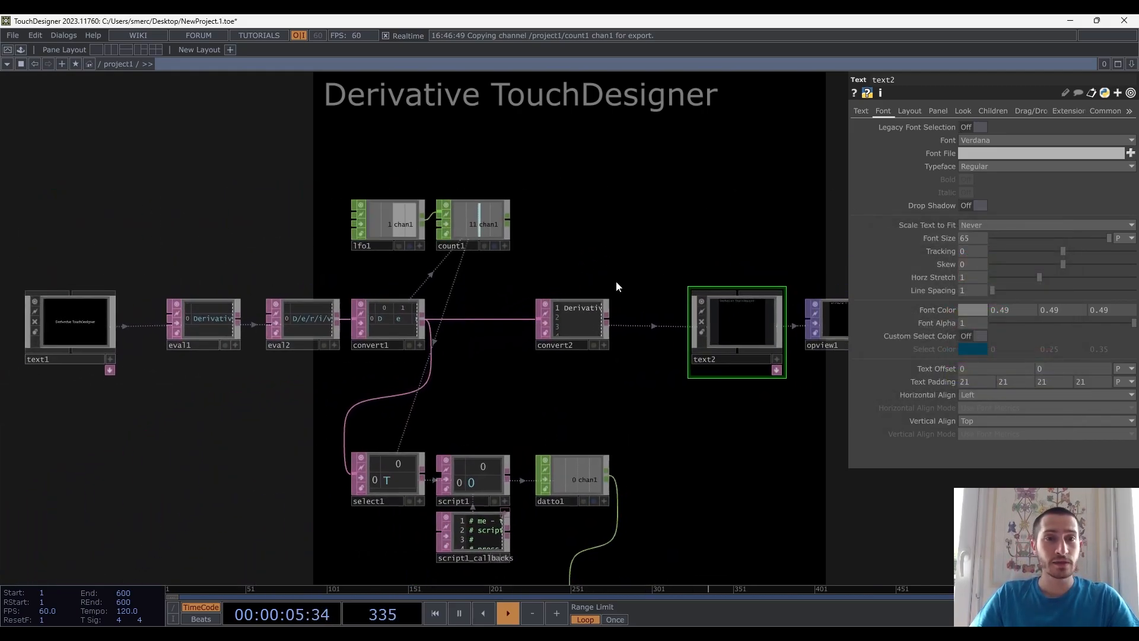
pyautogui.moveTo(713, 241); pyautogui.dragTo(553, 267)
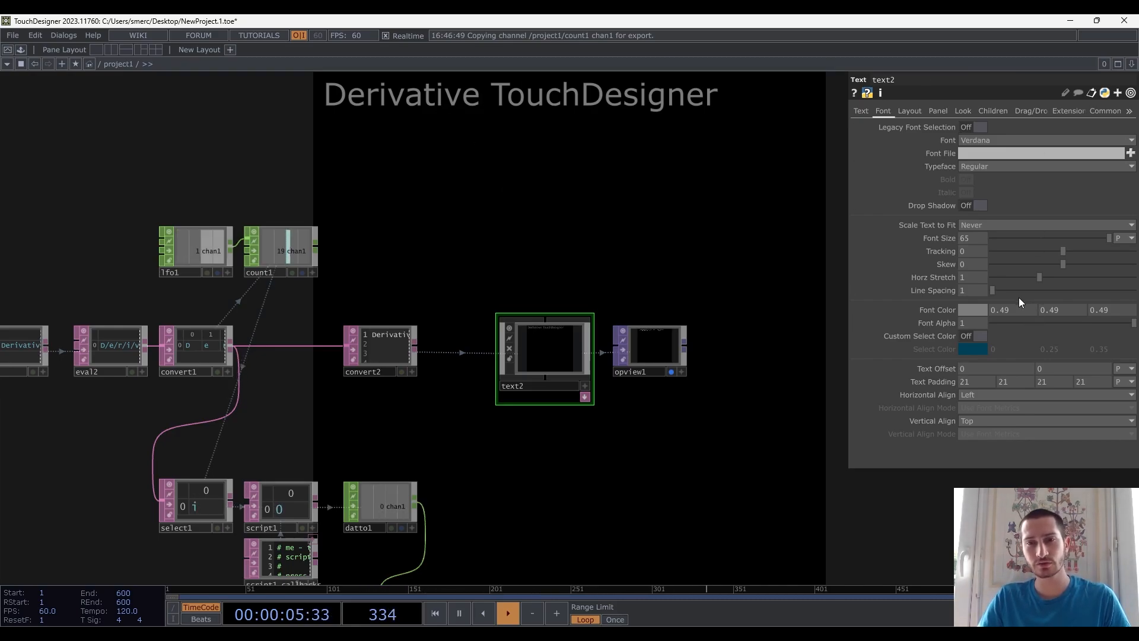
pyautogui.scroll(1, 510, 356)
pyautogui.scroll(3, 508, 359)
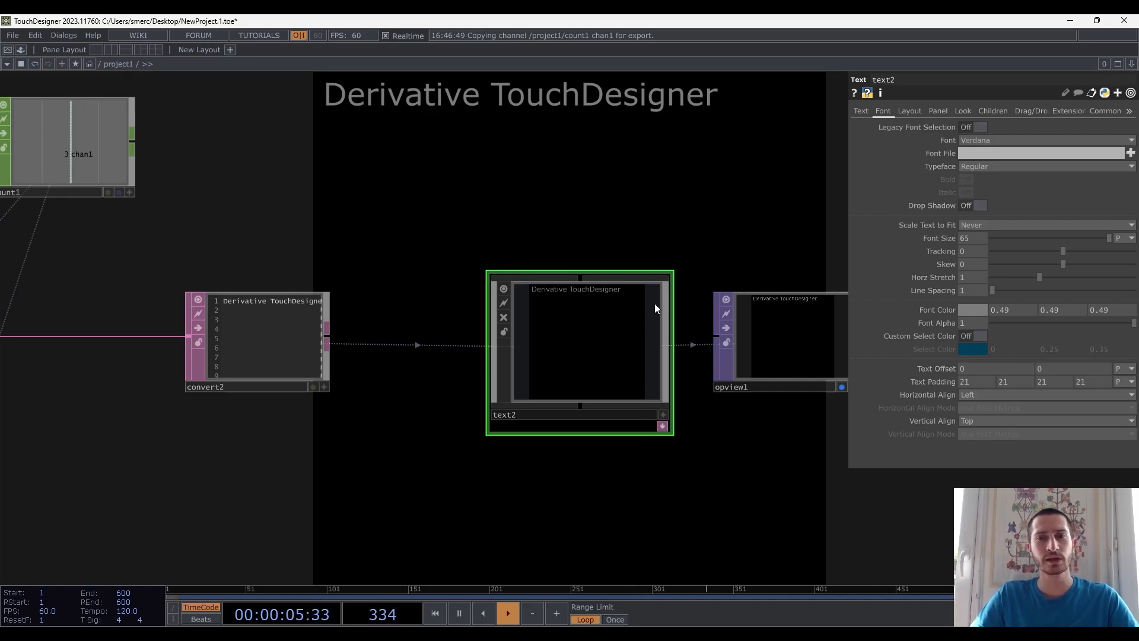
pyautogui.scroll(-5, 703, 298)
pyautogui.moveTo(503, 397); pyautogui.dragTo(612, 384)
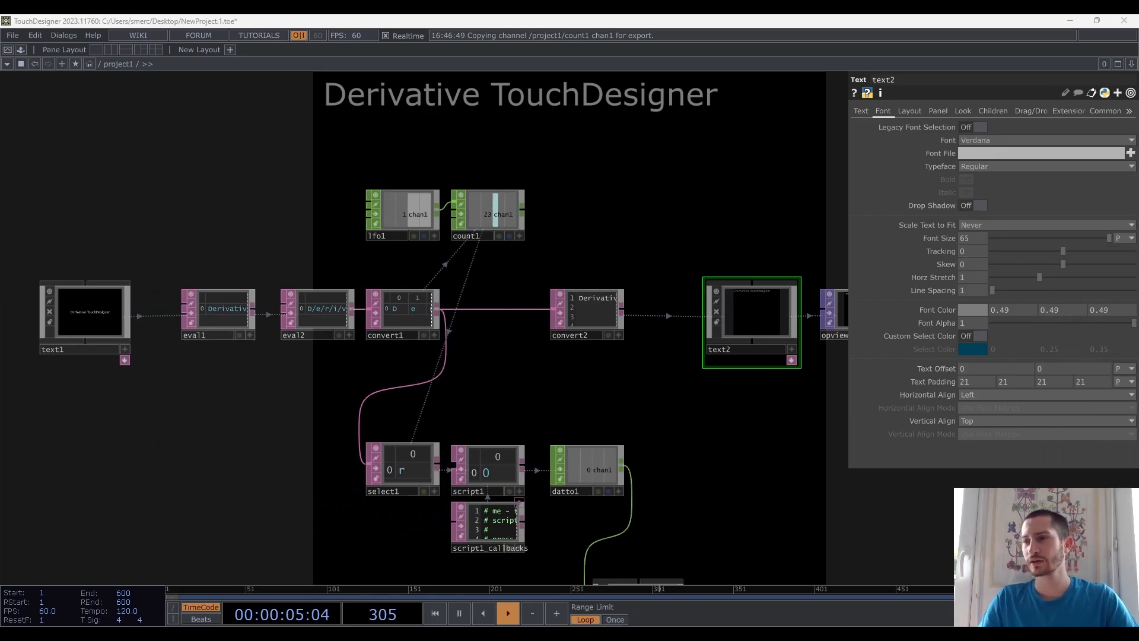
# Switch to the browser's Text Formatting Codes documentation and examine the color and underline code examples
pyautogui.moveTo(1138, 178); pyautogui.dragTo(599, 14)
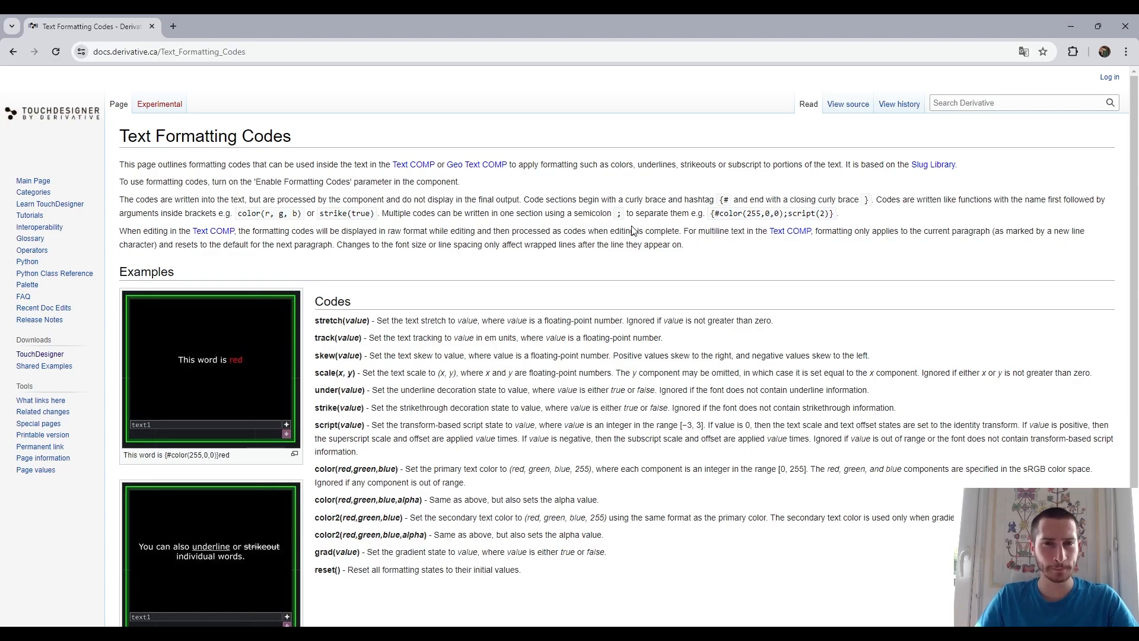
pyautogui.scroll(-1, 500, 273)
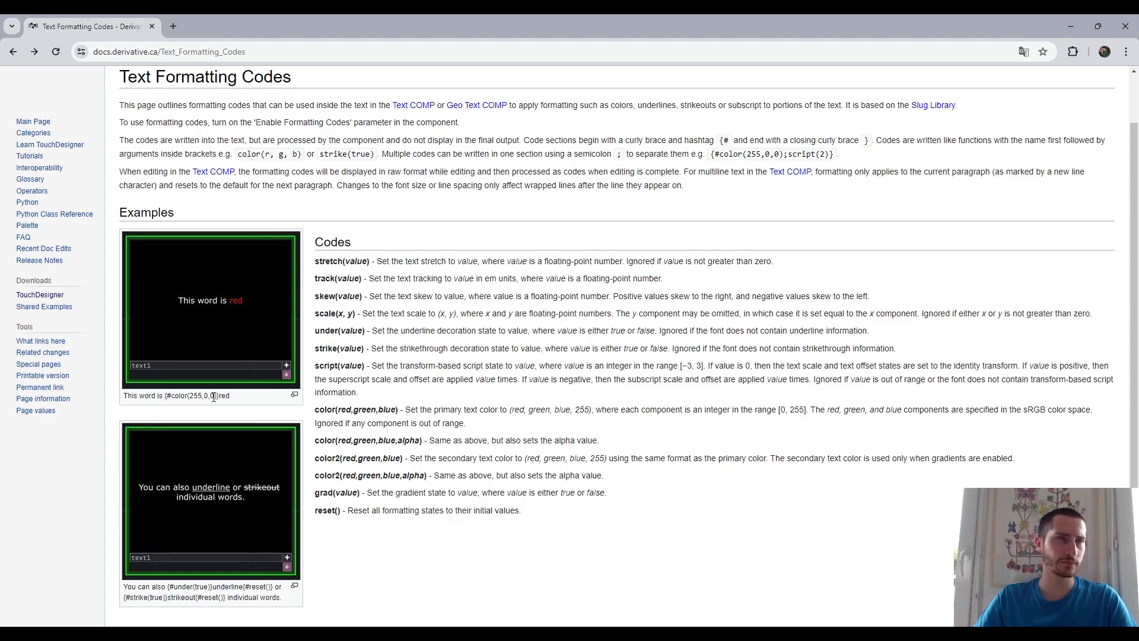
pyautogui.moveTo(164, 397); pyautogui.dragTo(223, 396)
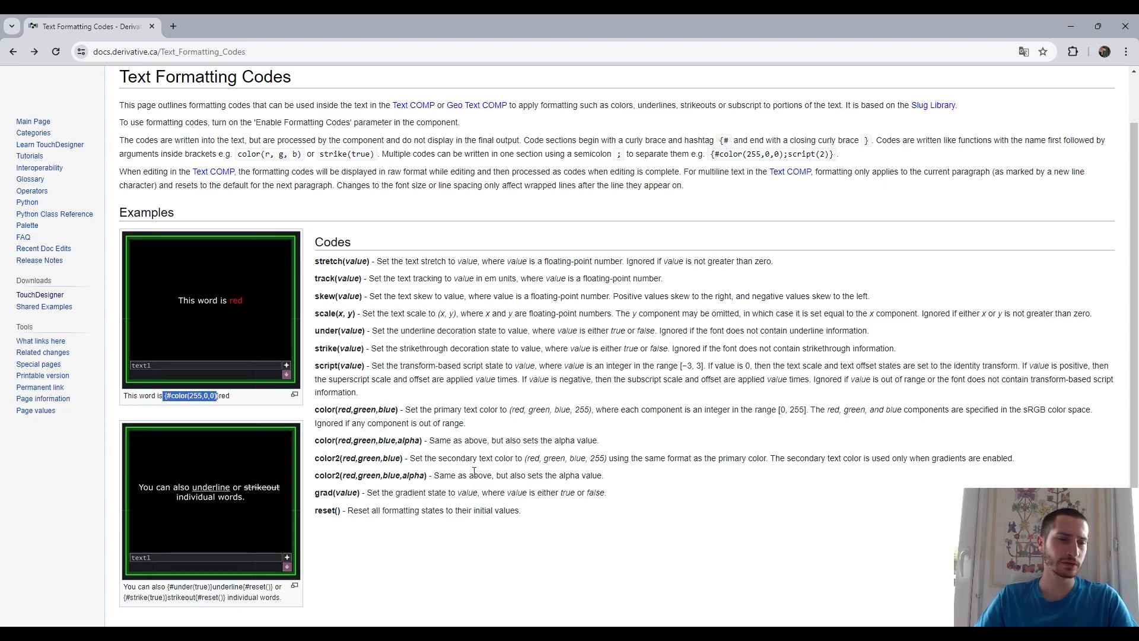
pyautogui.scroll(-1, 472, 471)
pyautogui.click(166, 525)
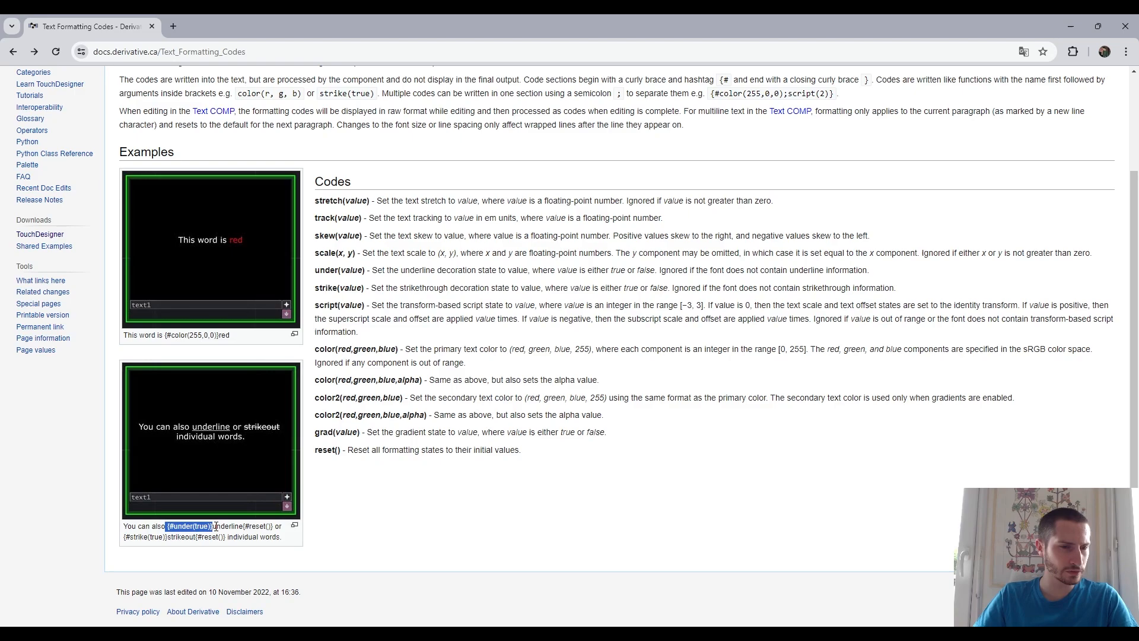
pyautogui.click(216, 527)
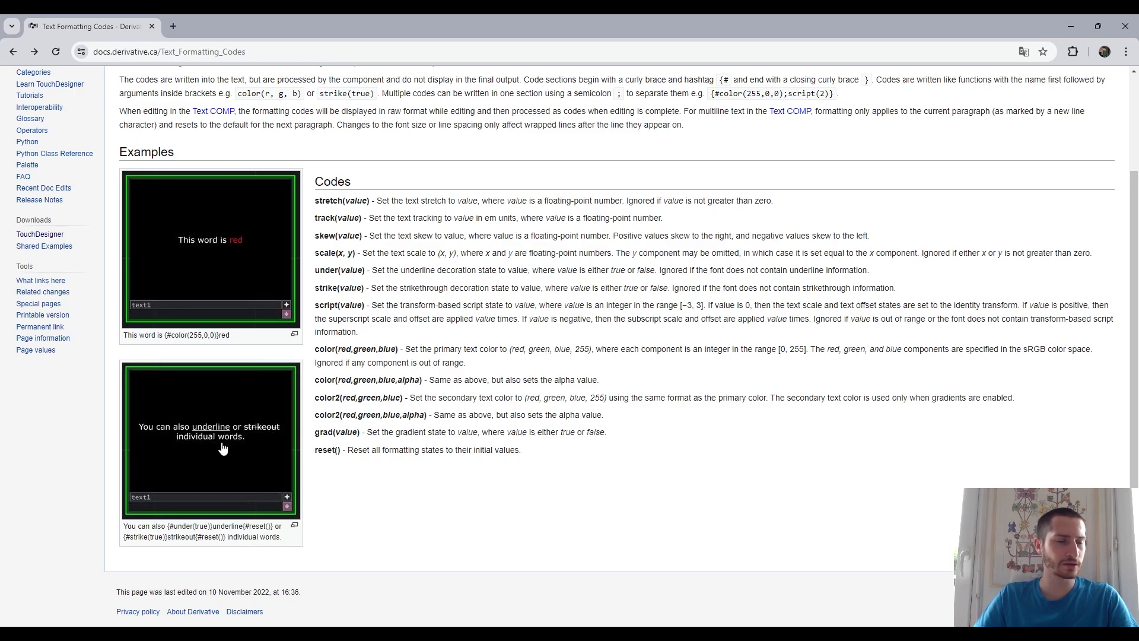
# Examine the list of available formatting codes, especially the syntax of color(red,green,blue)
pyautogui.scroll(2, 511, 418)
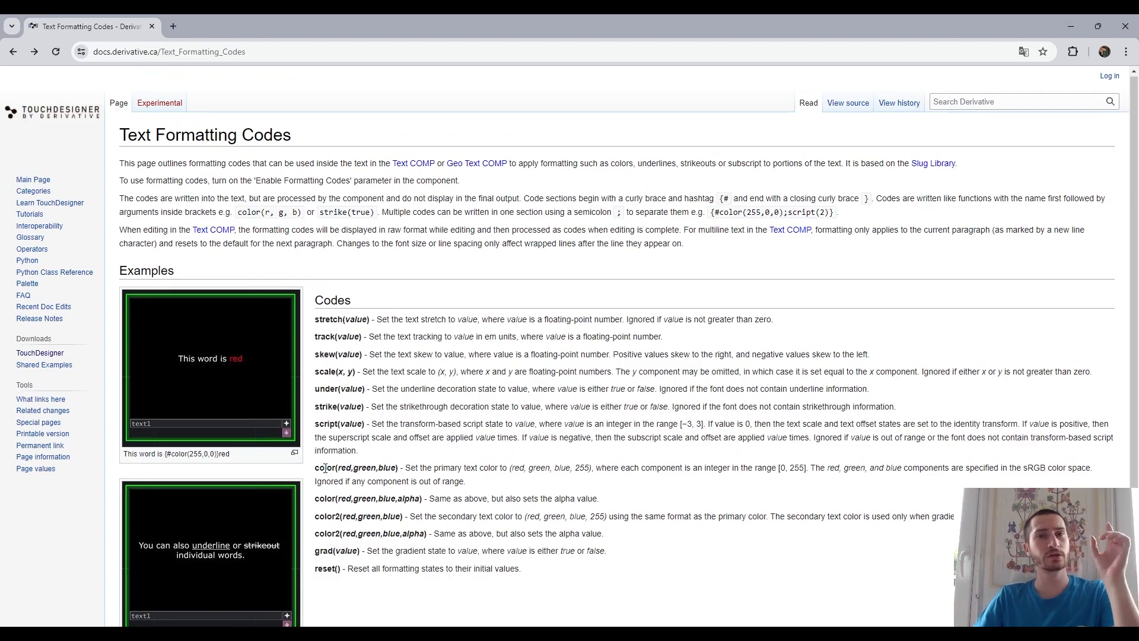
pyautogui.moveTo(319, 468); pyautogui.dragTo(381, 469)
pyautogui.click(400, 471)
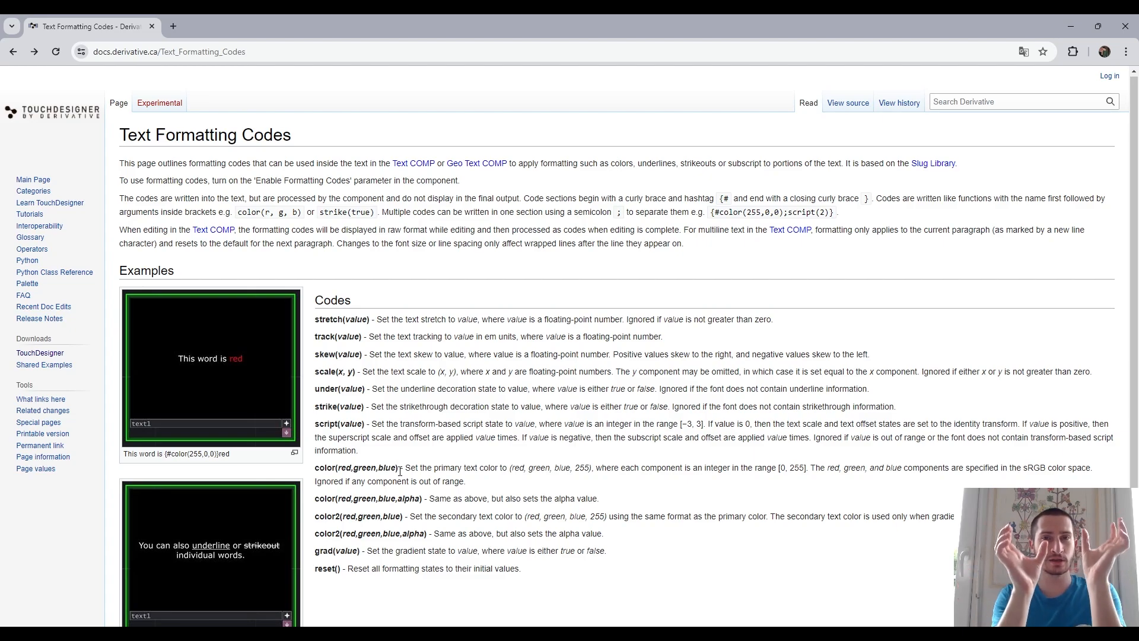
pyautogui.scroll(-2, 400, 471)
pyautogui.moveTo(386, 456); pyautogui.dragTo(331, 331)
pyautogui.click(326, 204)
pyautogui.click(330, 330)
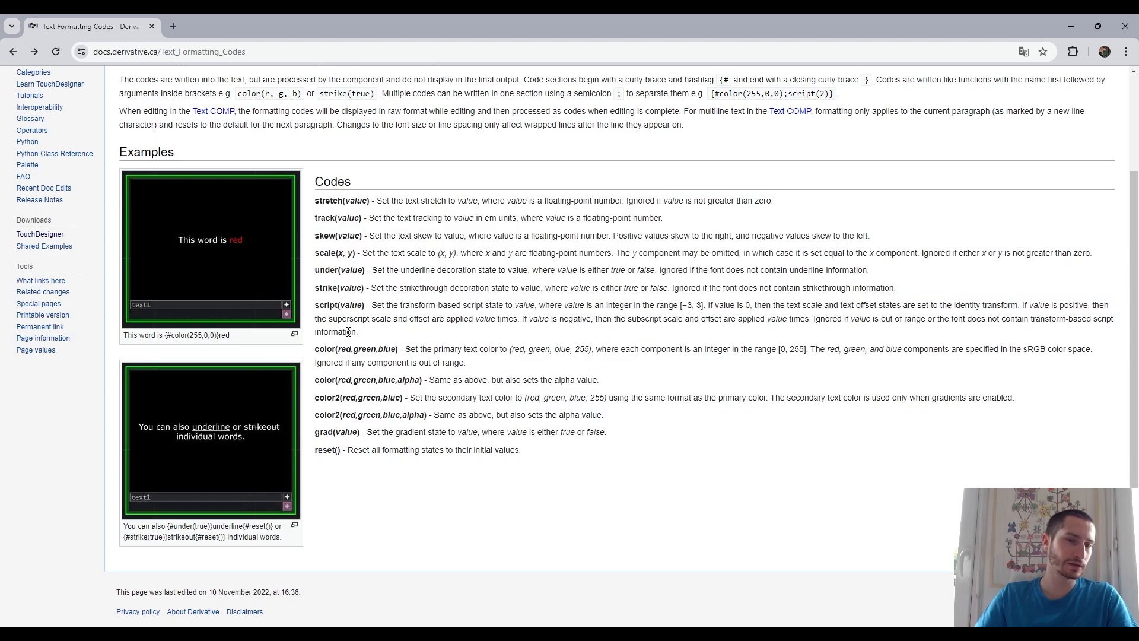
pyautogui.scroll(2, 406, 394)
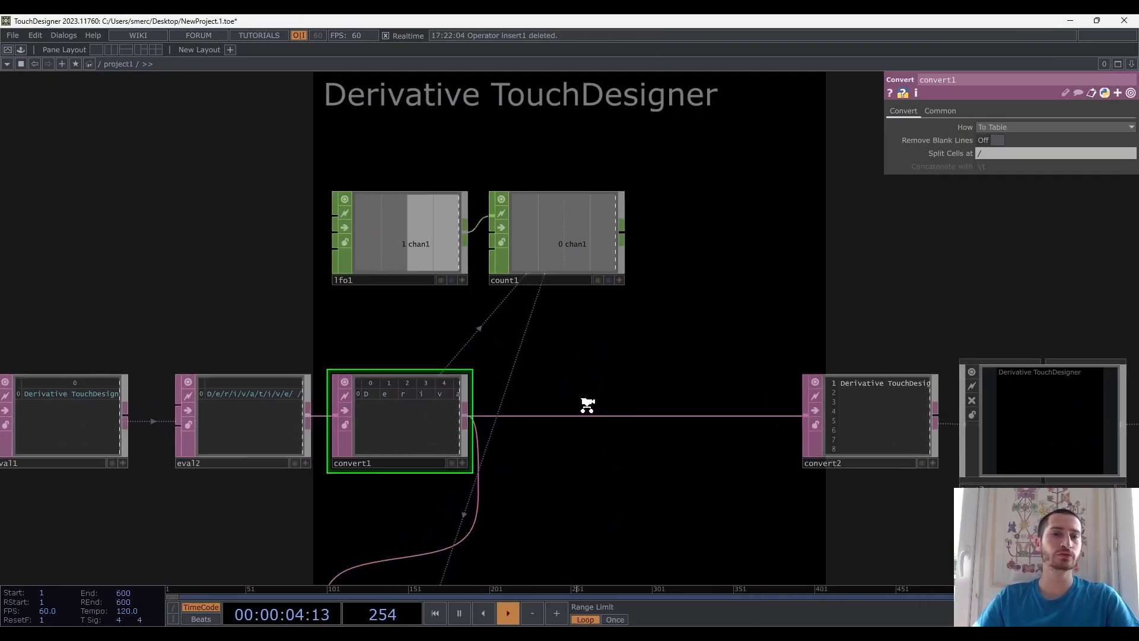
# Back in TouchDesigner, insert an Insert DAT on the wire between convert1 and convert2
pyautogui.scroll(1, 588, 405)
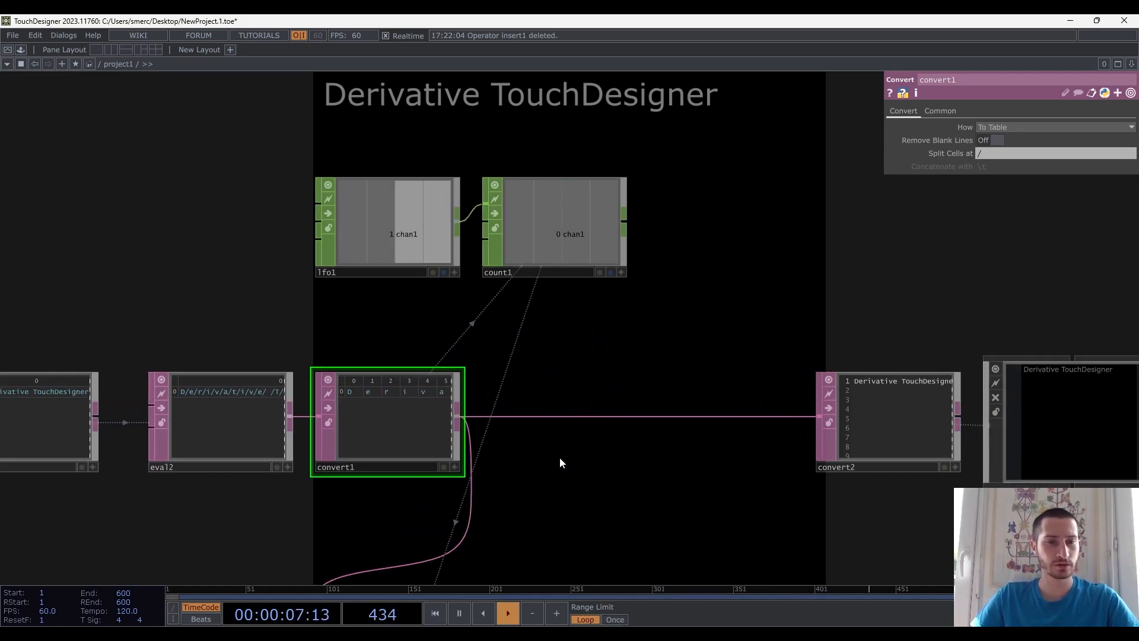
pyautogui.scroll(3, 356, 415)
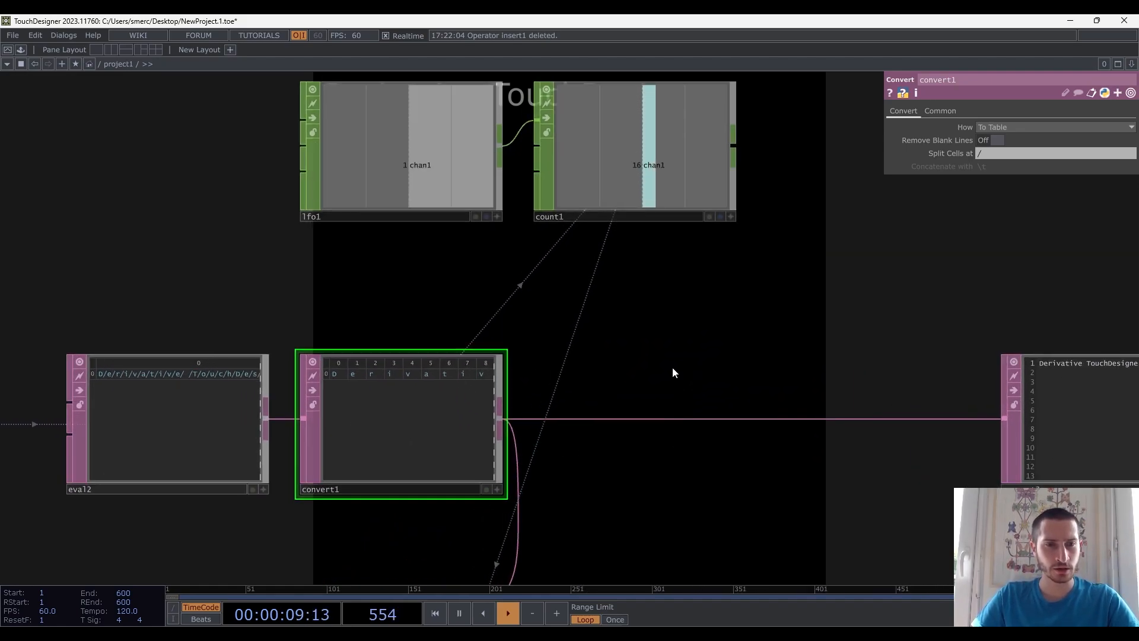
pyautogui.moveTo(674, 371); pyautogui.dragTo(819, 322)
pyautogui.scroll(3, 493, 320)
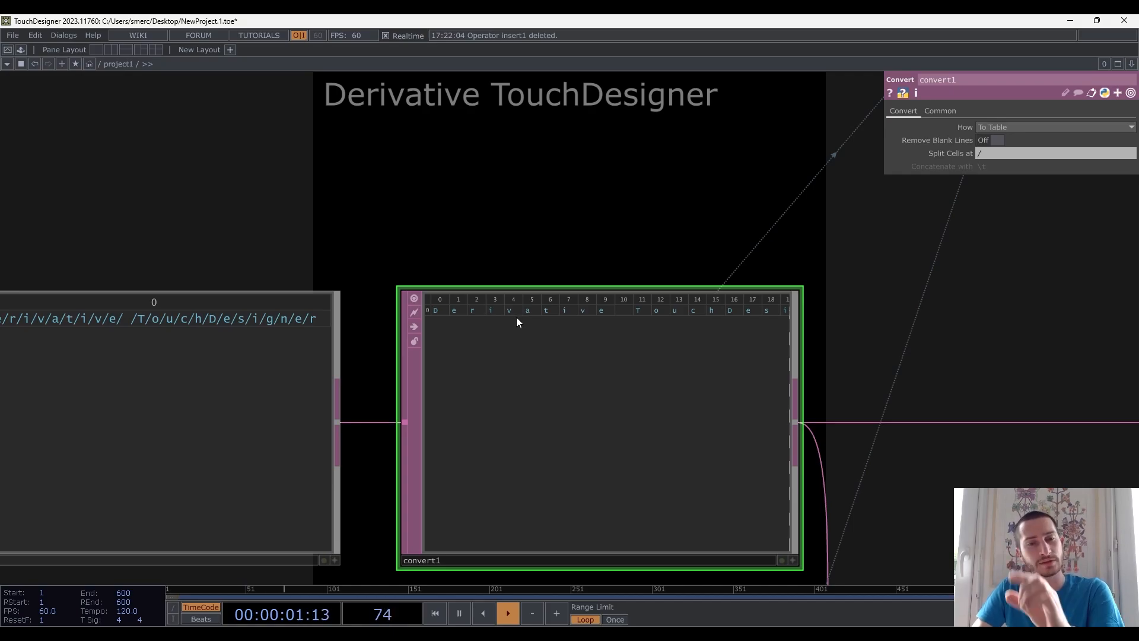
pyautogui.scroll(-5, 516, 317)
pyautogui.rightClick(646, 391)
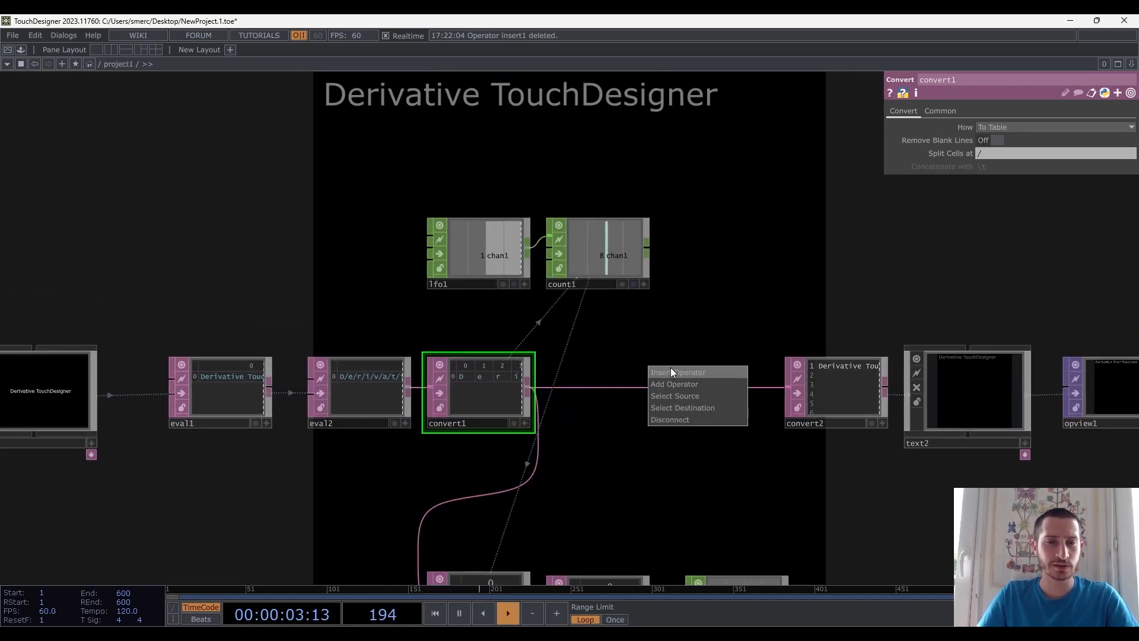
pyautogui.click(671, 368)
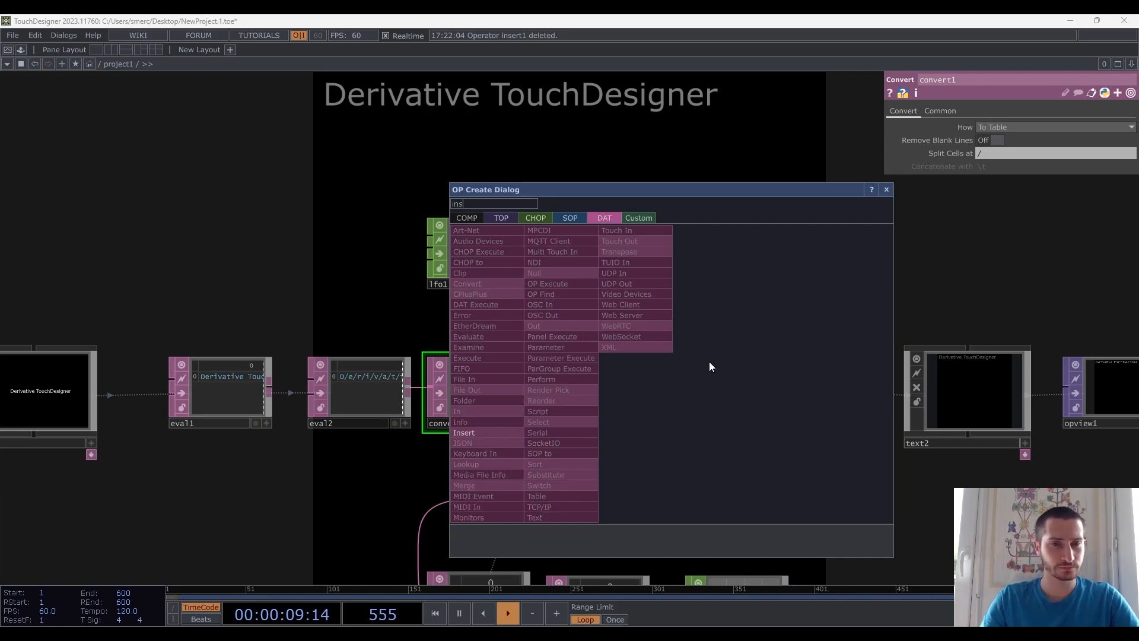
pyautogui.click(520, 434)
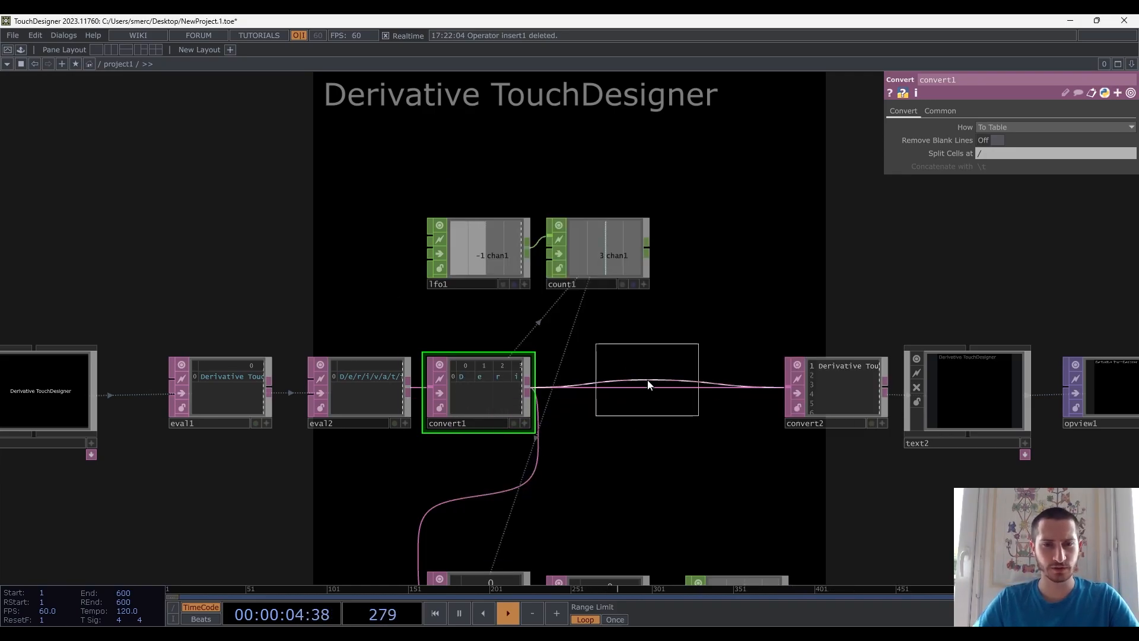
pyautogui.click(648, 387)
# Set insert1 to insert One Column at a position given by Index
pyautogui.scroll(3, 653, 390)
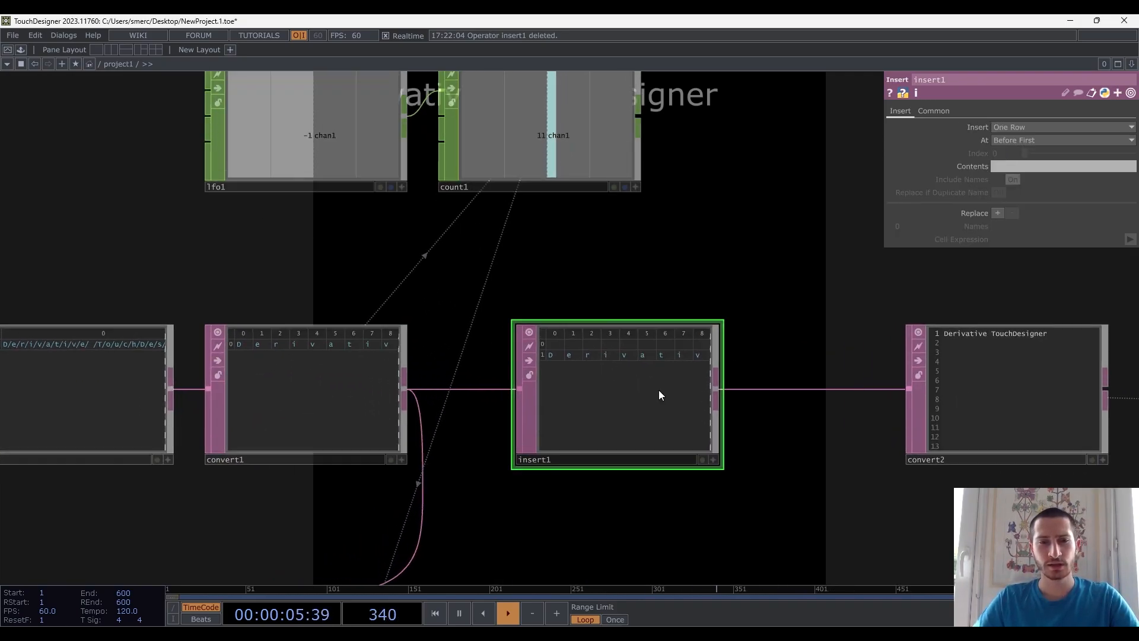
pyautogui.click(1053, 128)
pyautogui.click(1035, 155)
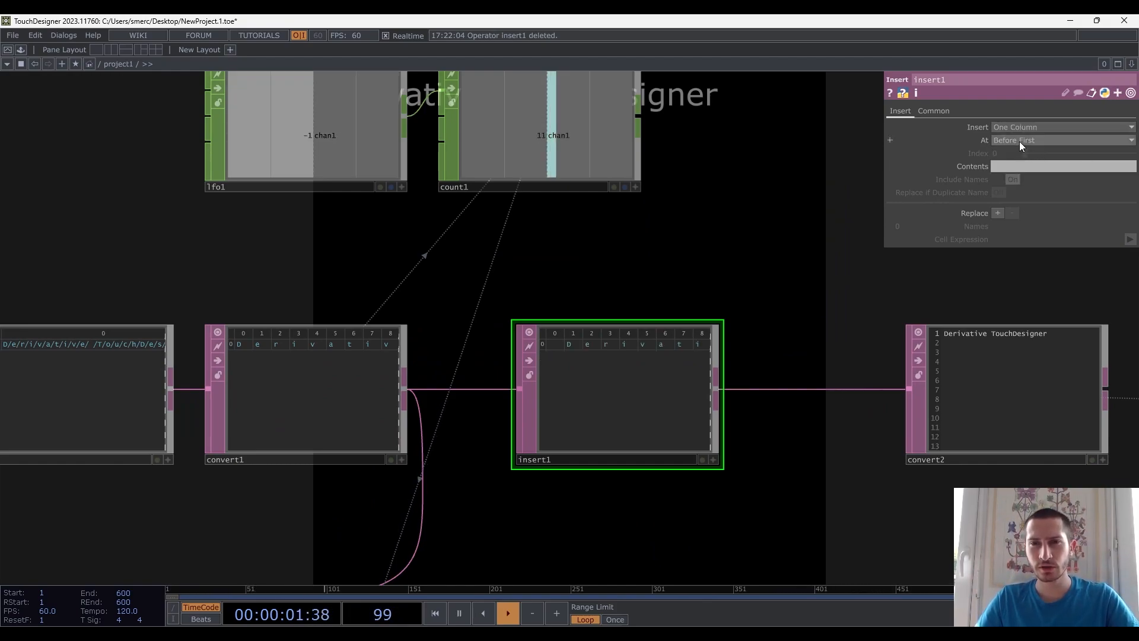
pyautogui.click(1019, 141)
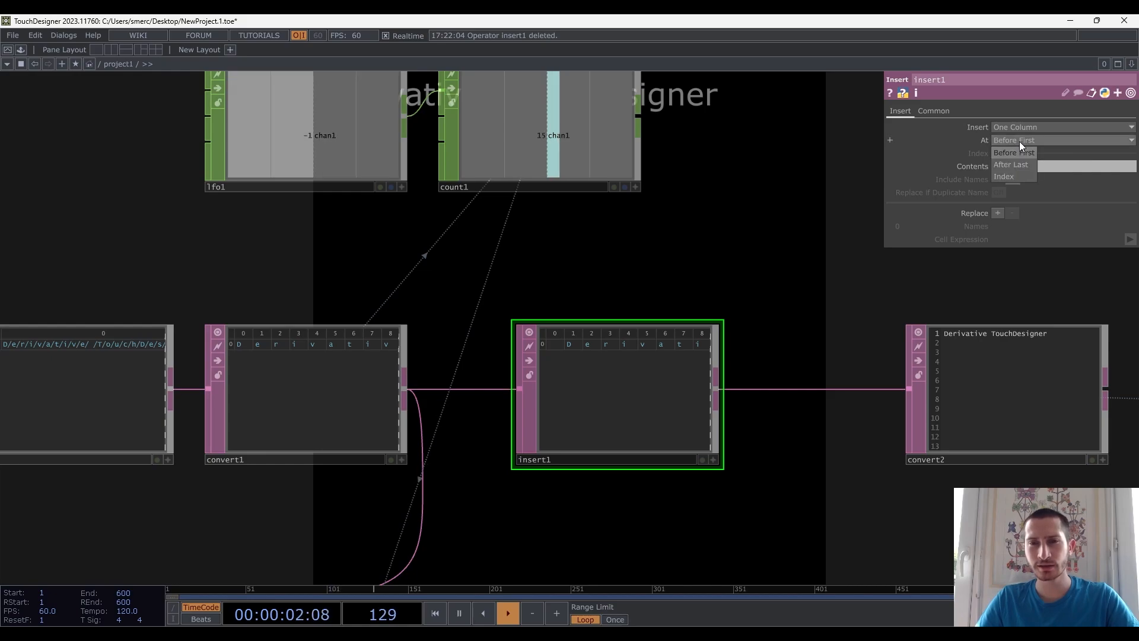
pyautogui.click(1020, 175)
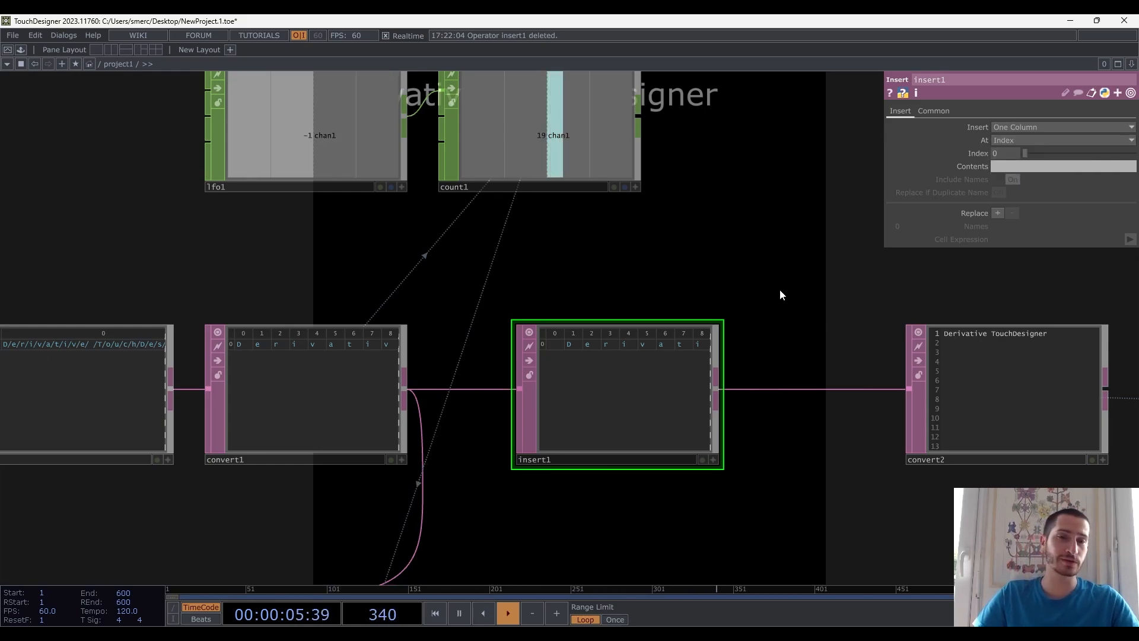
pyautogui.scroll(3, 623, 364)
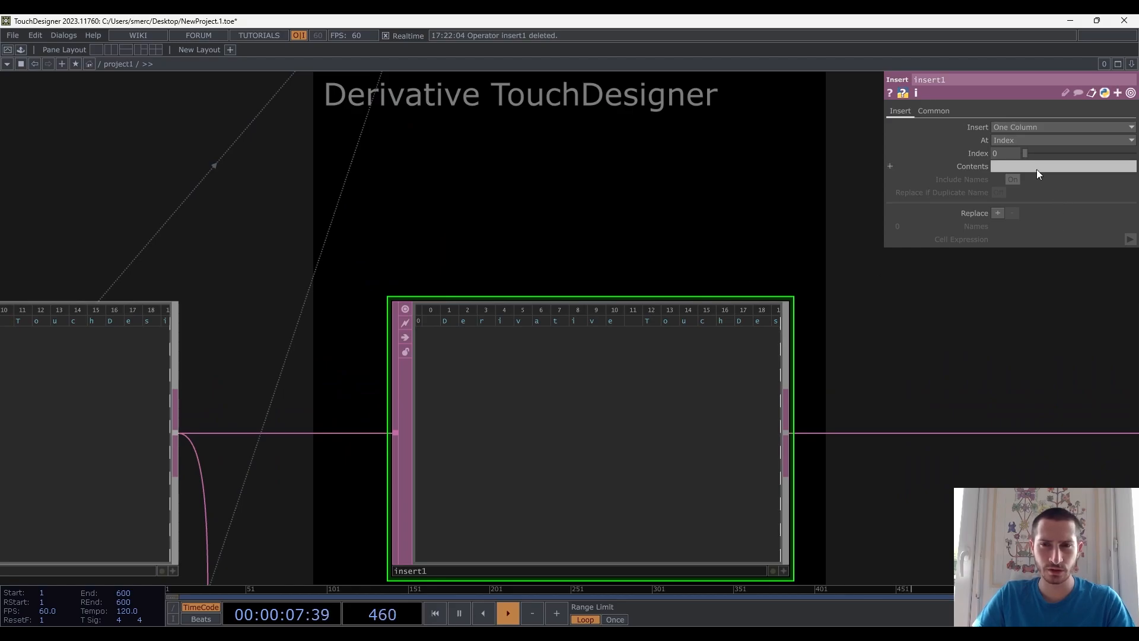
# Set insert1's contents to {#color(255,255,255)}
pyautogui.moveTo(1026, 153); pyautogui.dragTo(674, 331)
pyautogui.scroll(-5, 661, 349)
pyautogui.scroll(2, 660, 350)
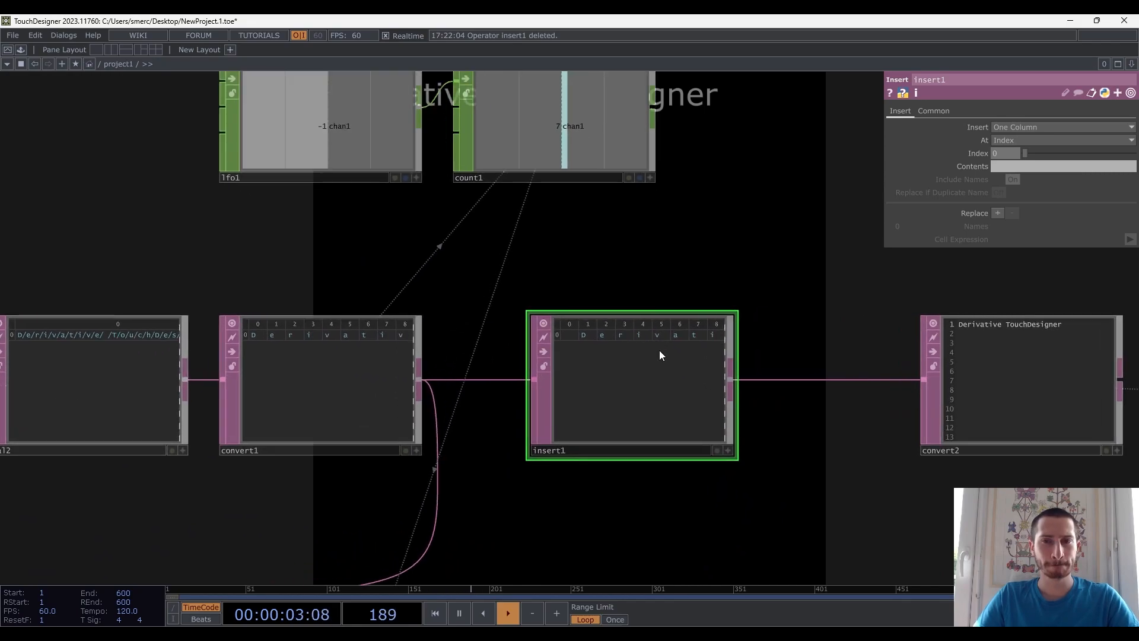
pyautogui.click(1005, 169)
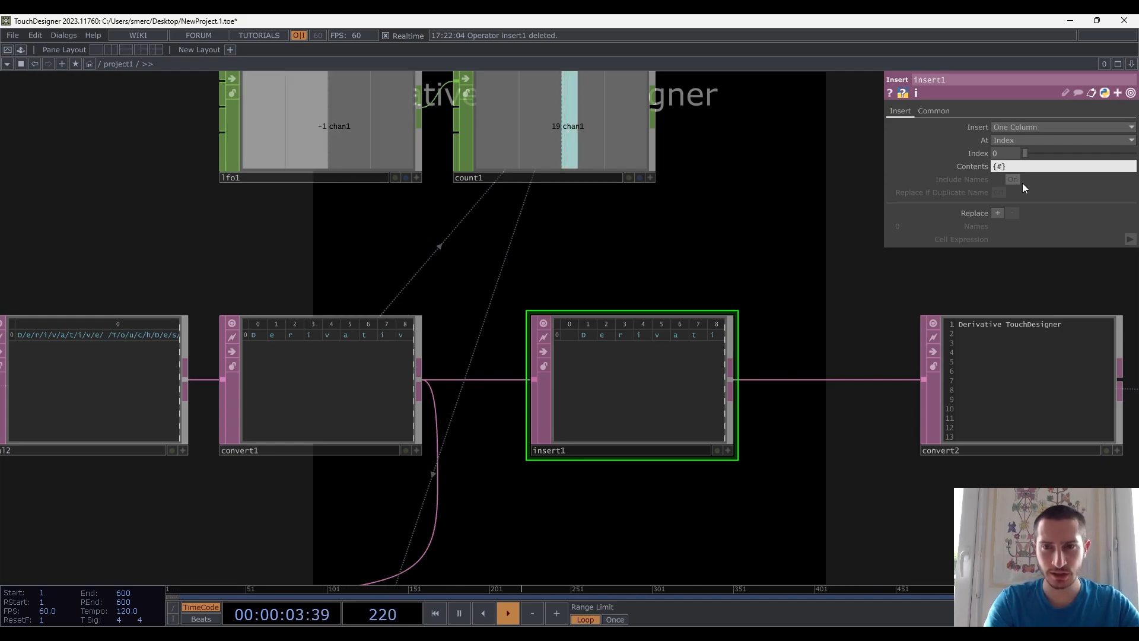
pyautogui.write('col')
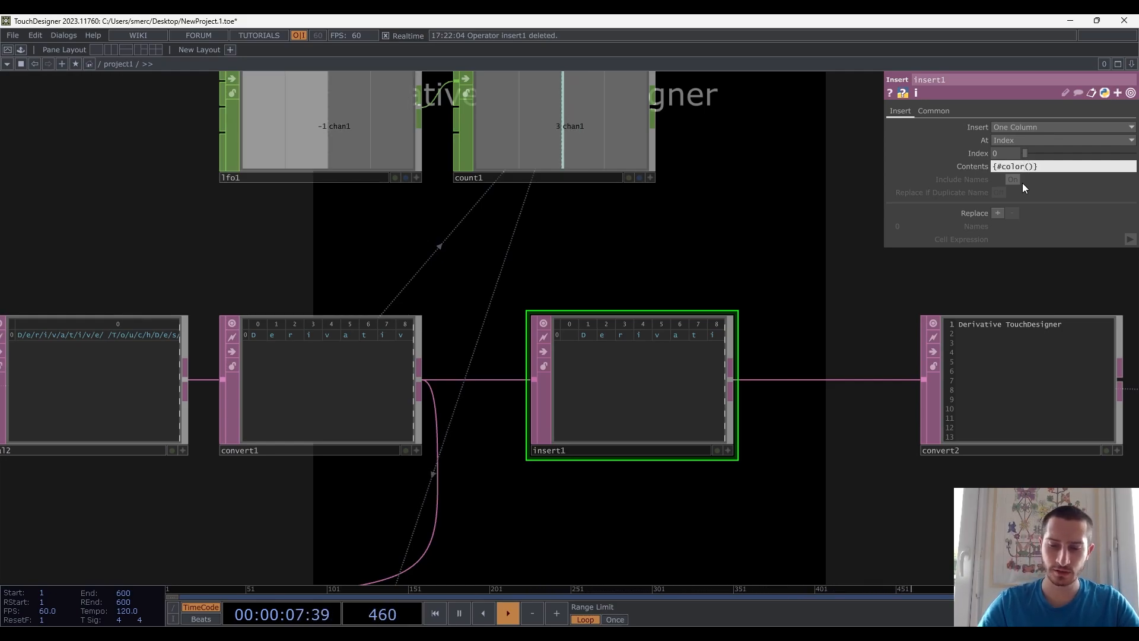
pyautogui.write('or(255,255,2355')
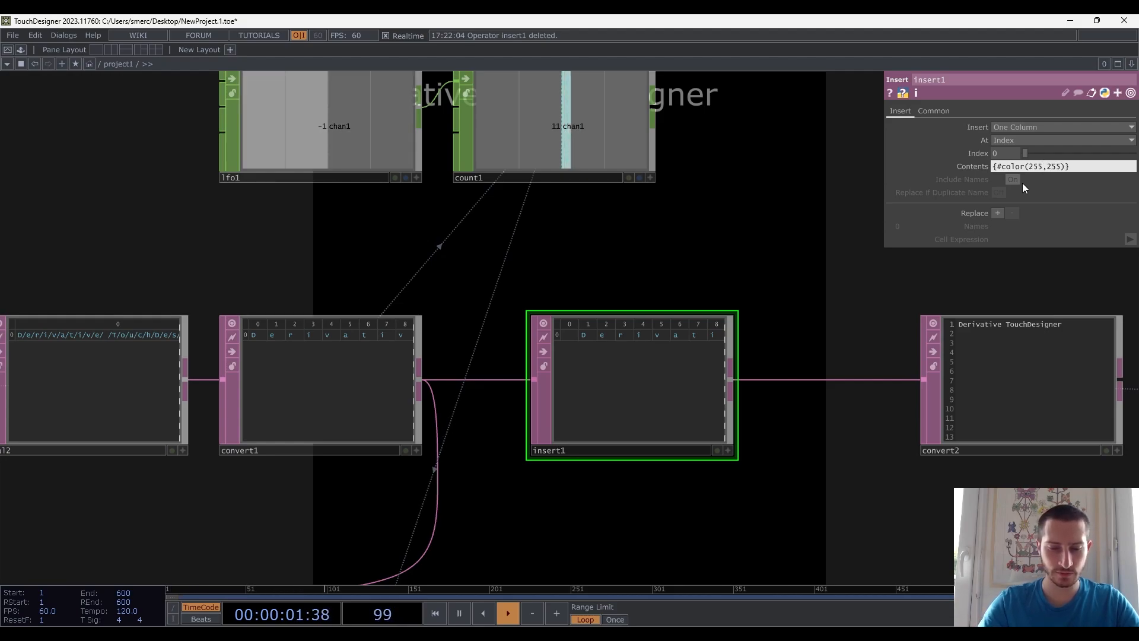
pyautogui.press('Left')
pyautogui.press('Left')
pyautogui.press('BackSpace')
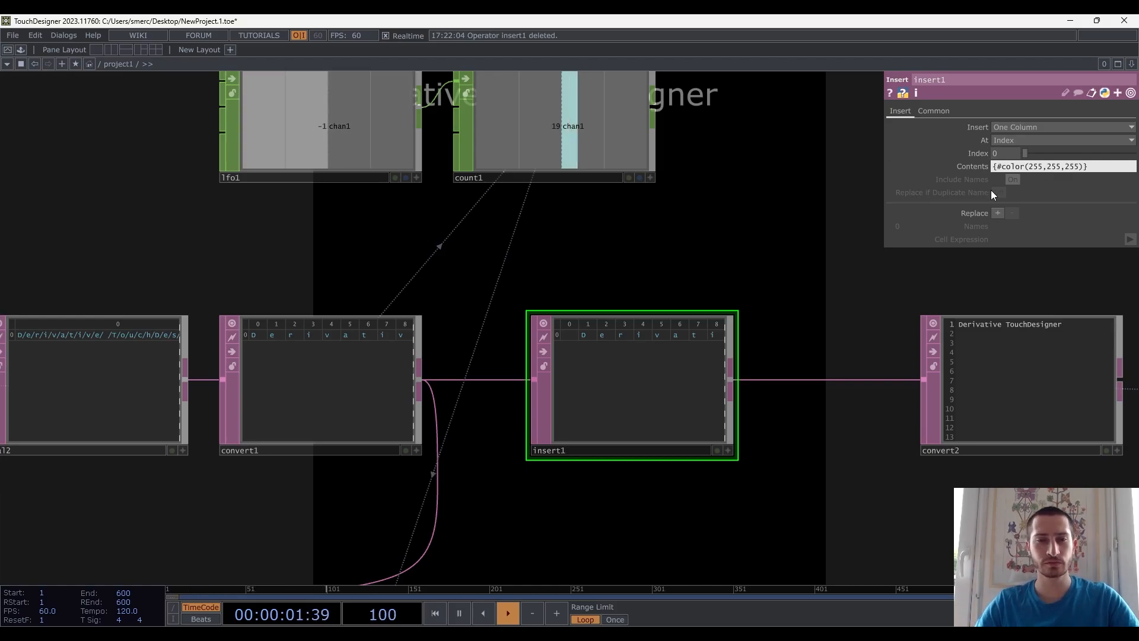
pyautogui.click(781, 223)
# Try insert1's Index at 7, check the code's position in convert2's text, and return the Index to 0
pyautogui.scroll(-3, 769, 233)
pyautogui.moveTo(765, 236); pyautogui.dragTo(724, 414)
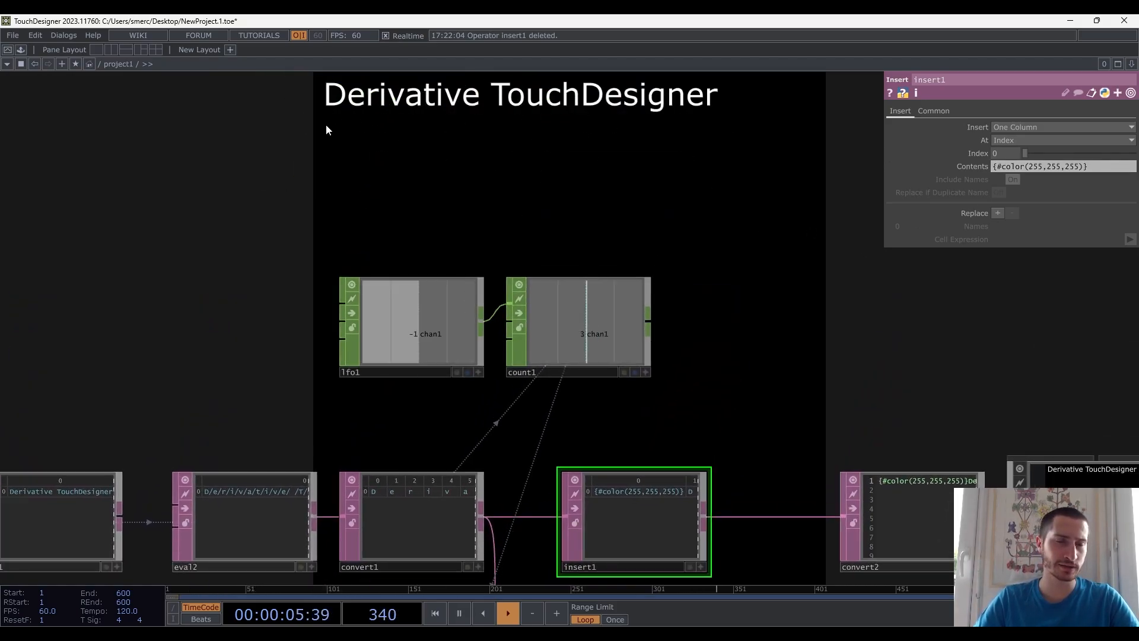
pyautogui.moveTo(527, 158); pyautogui.dragTo(523, 154)
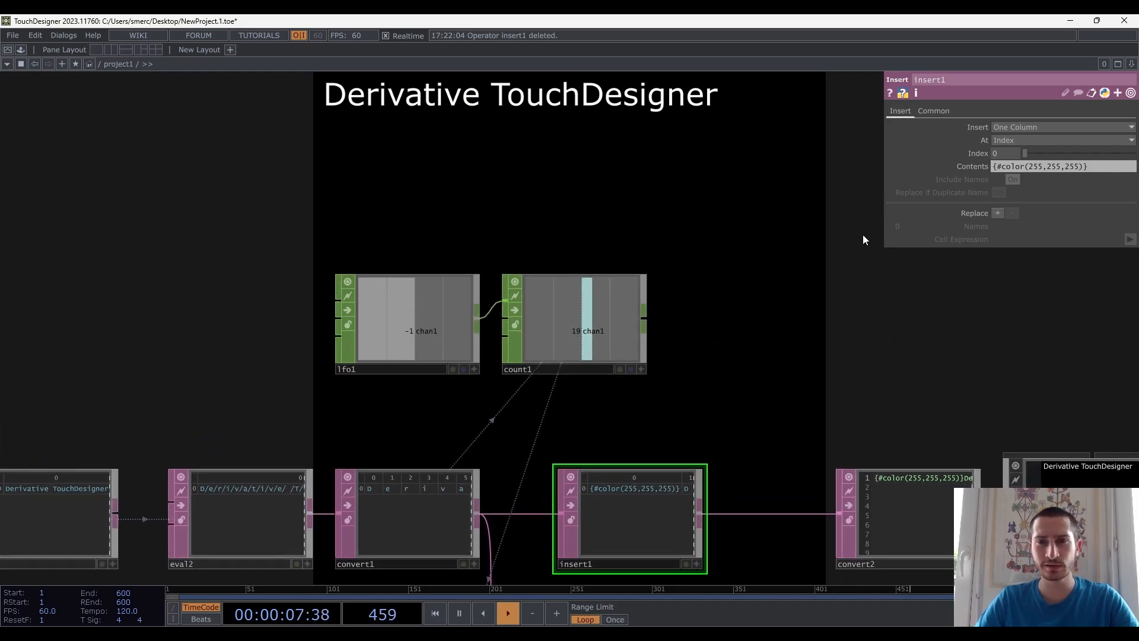
pyautogui.moveTo(1029, 154); pyautogui.dragTo(1115, 156)
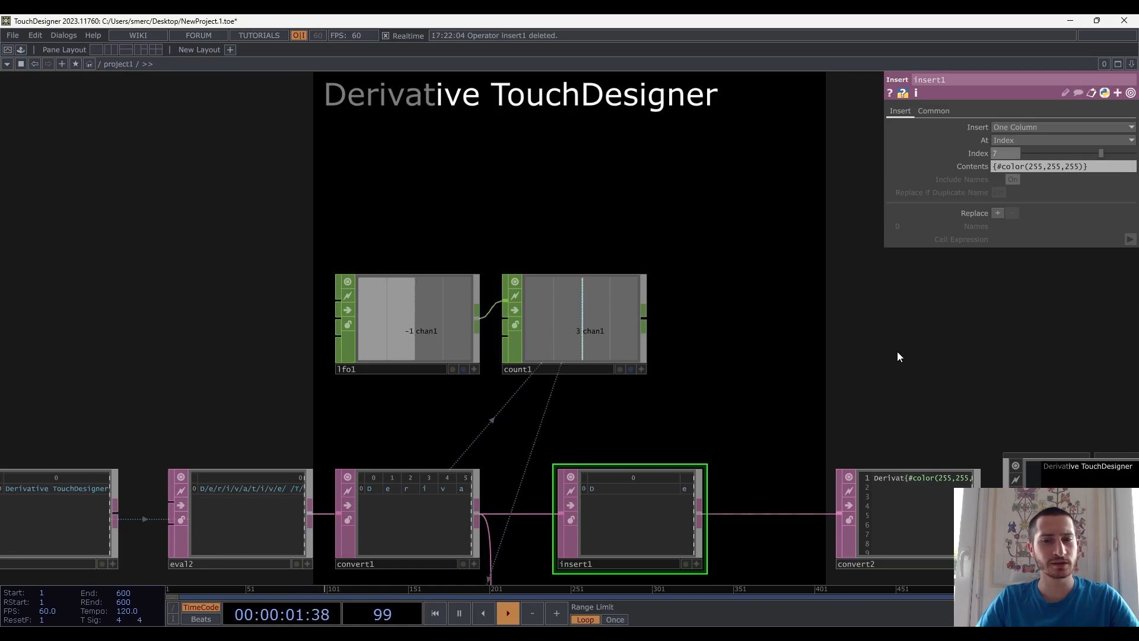
pyautogui.moveTo(796, 439); pyautogui.dragTo(664, 375)
pyautogui.scroll(5, 738, 413)
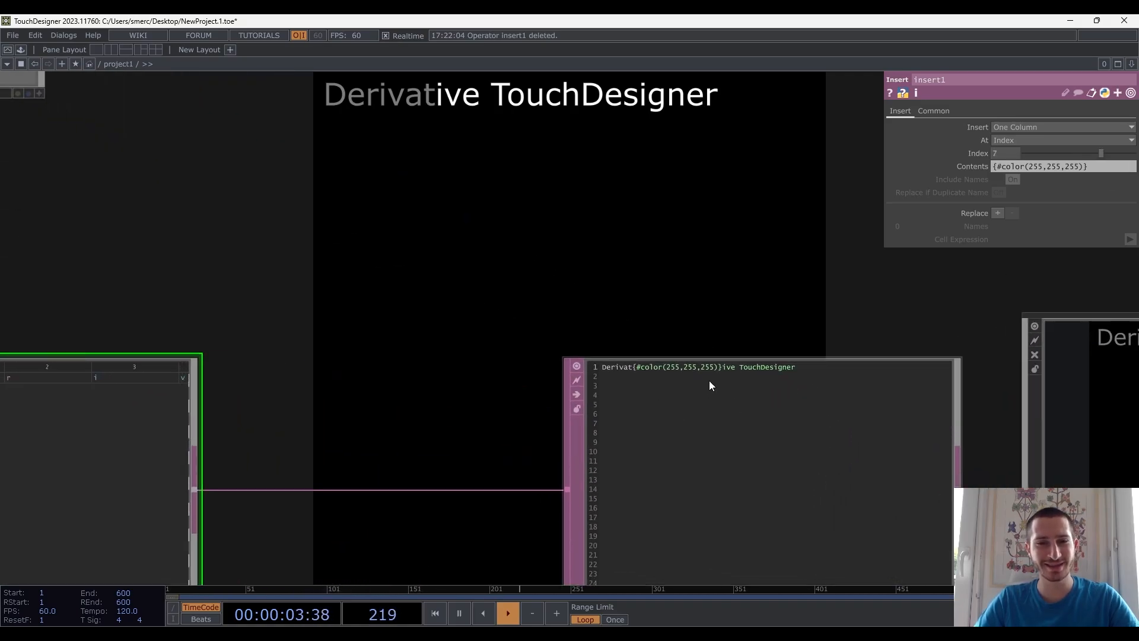
pyautogui.moveTo(1095, 152); pyautogui.dragTo(938, 159)
pyautogui.scroll(-2, 726, 247)
pyautogui.scroll(-3, 726, 247)
pyautogui.moveTo(692, 247); pyautogui.dragTo(760, 291)
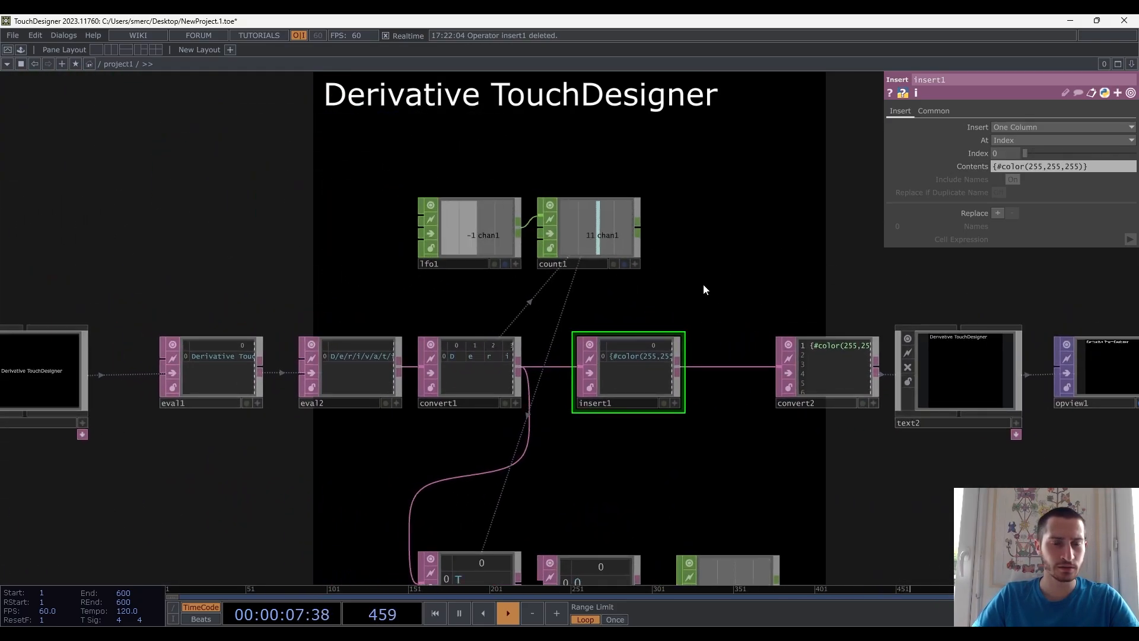
# Drive insert1's Index with the chan1 channel of count1
pyautogui.scroll(3, 703, 283)
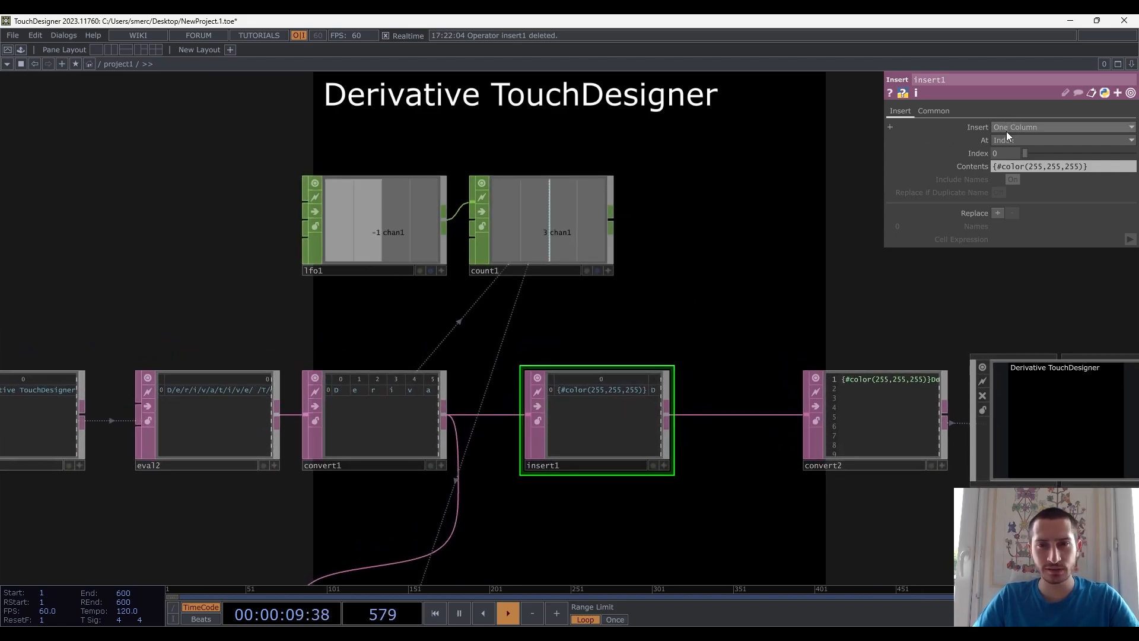
pyautogui.click(608, 270)
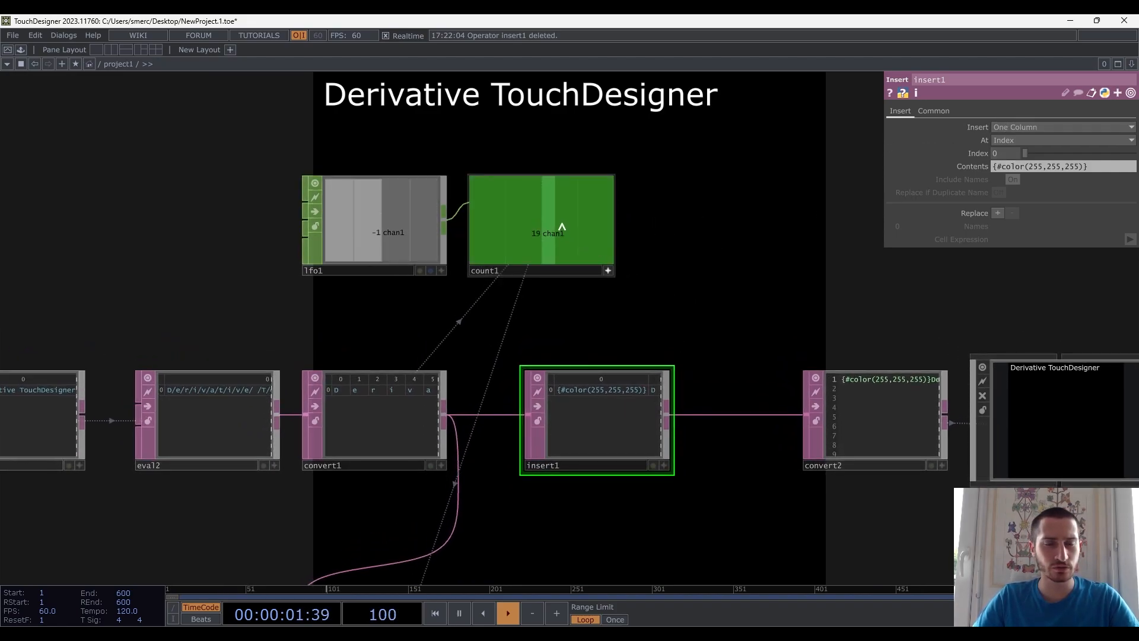
pyautogui.moveTo(557, 231); pyautogui.dragTo(1005, 153)
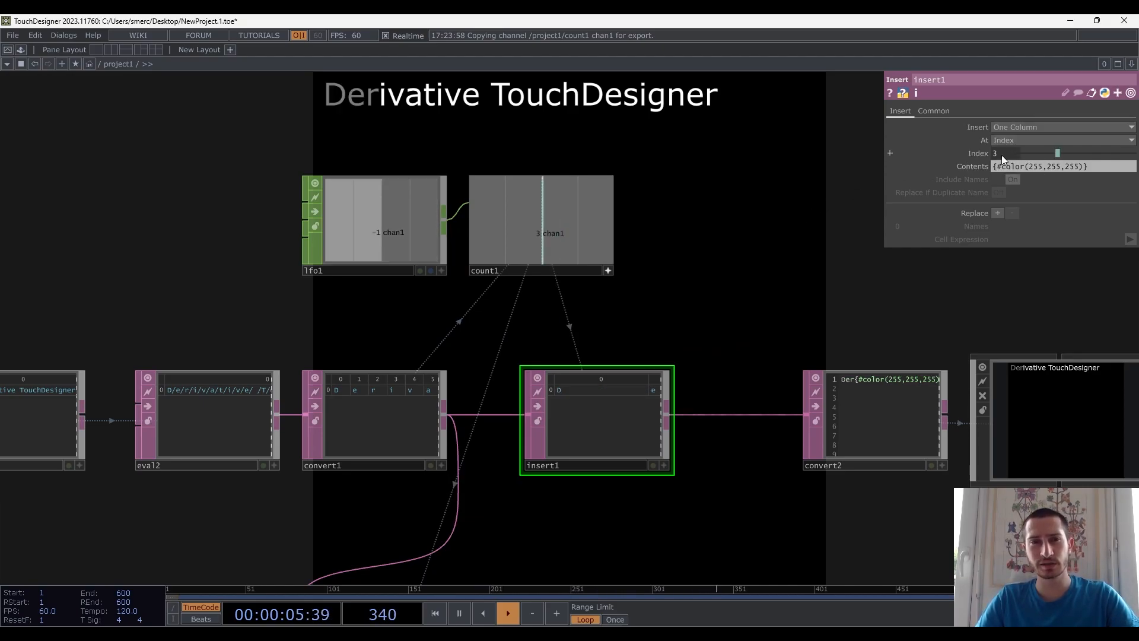
# Move convert2, text2 and opview1 together farther from insert1 to make room on the wire
pyautogui.moveTo(768, 275); pyautogui.dragTo(404, 206)
pyautogui.scroll(-4, 701, 274)
pyautogui.moveTo(809, 361); pyautogui.dragTo(475, 224, button='right')
pyautogui.moveTo(472, 304); pyautogui.dragTo(672, 305)
pyautogui.click(481, 336)
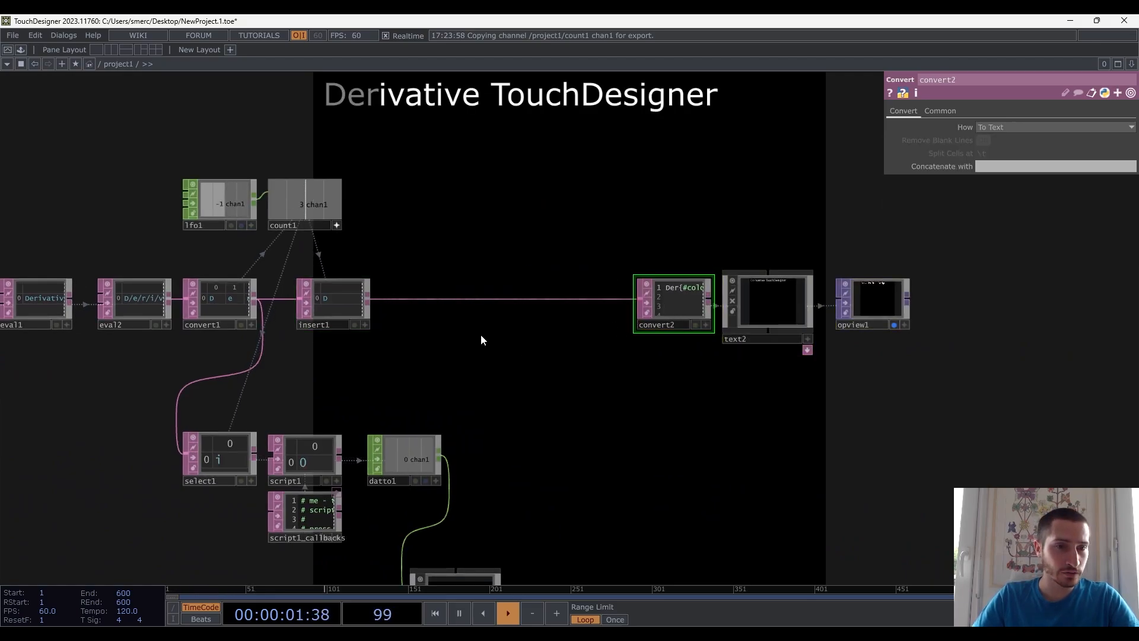
# Insert a second Insert DAT on the wire between insert1 and convert2
pyautogui.scroll(3, 382, 292)
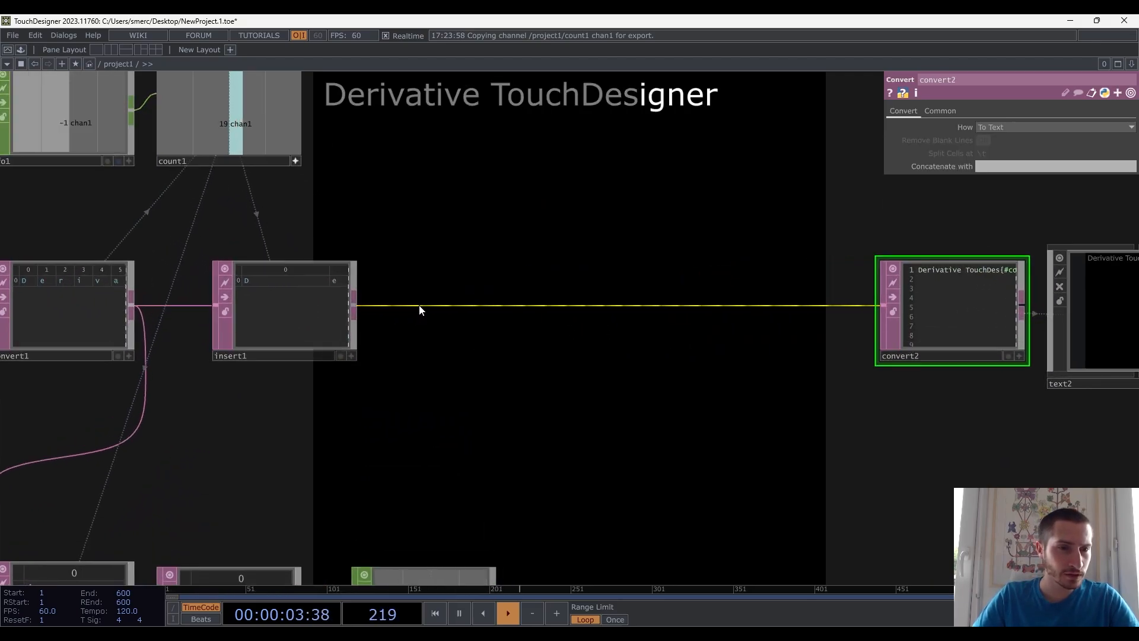
pyautogui.rightClick(420, 306)
pyautogui.click(436, 293)
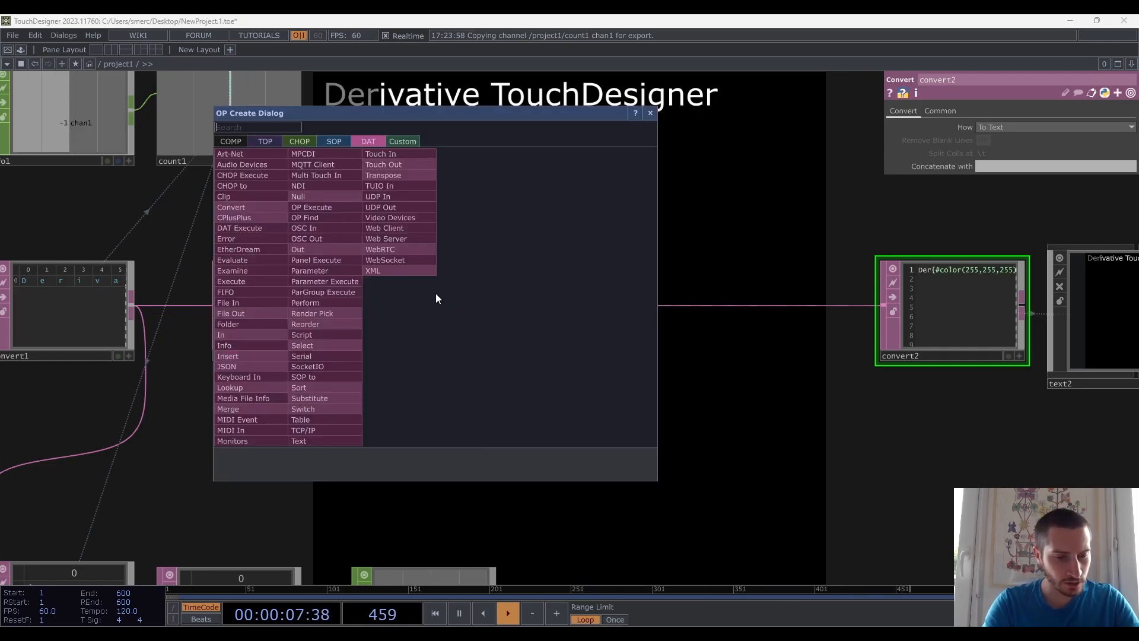
pyautogui.write('ins')
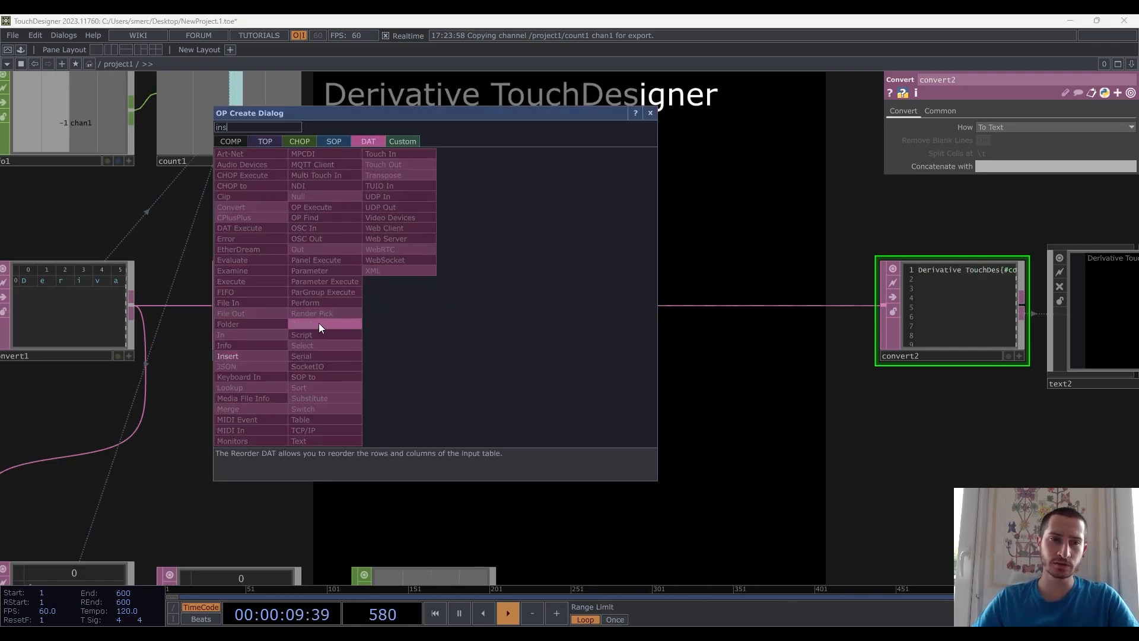
pyautogui.click(262, 355)
pyautogui.click(525, 314)
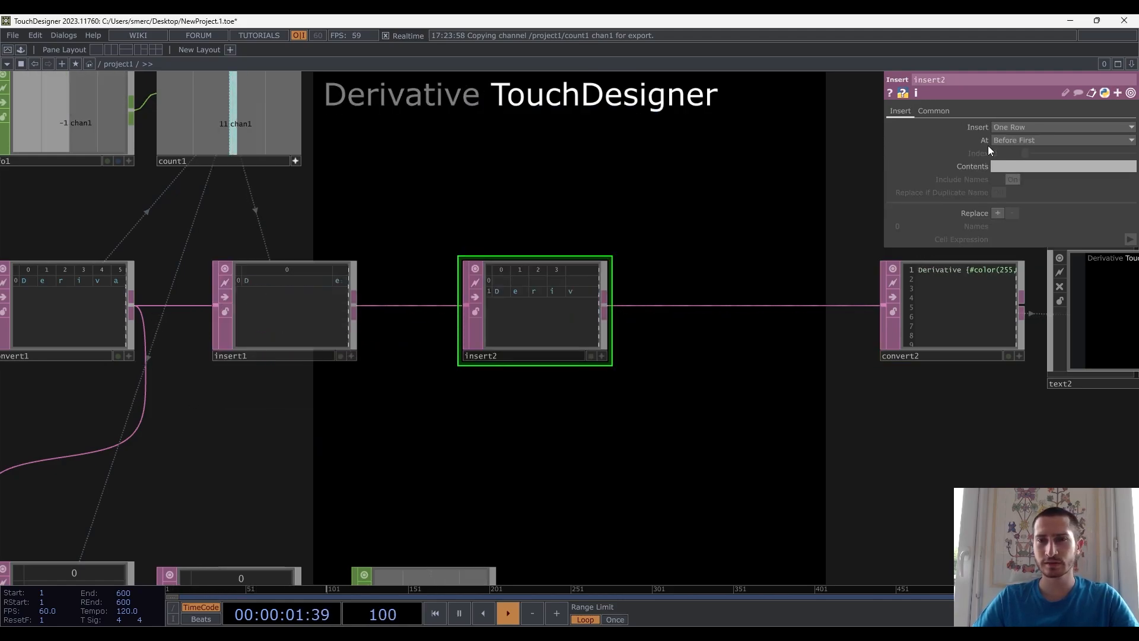
# Set insert2 to insert One Column at a position given by Index
pyautogui.click(1014, 126)
pyautogui.click(1022, 153)
pyautogui.click(1045, 141)
pyautogui.click(1008, 176)
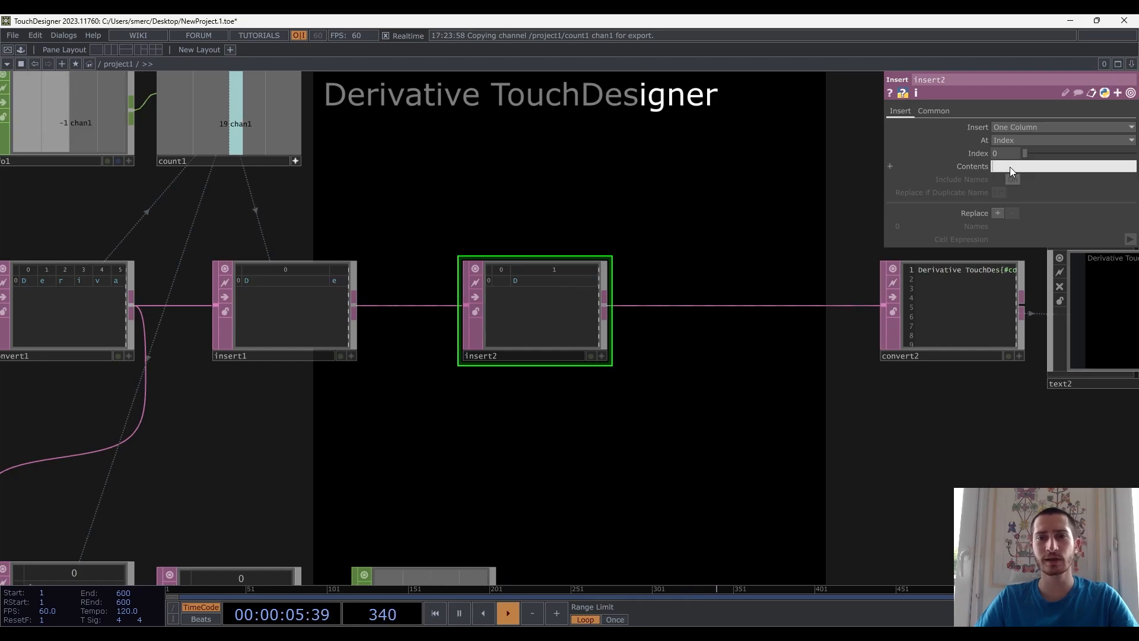
# Set insert2's contents to {#reset()}
pyautogui.write('{')
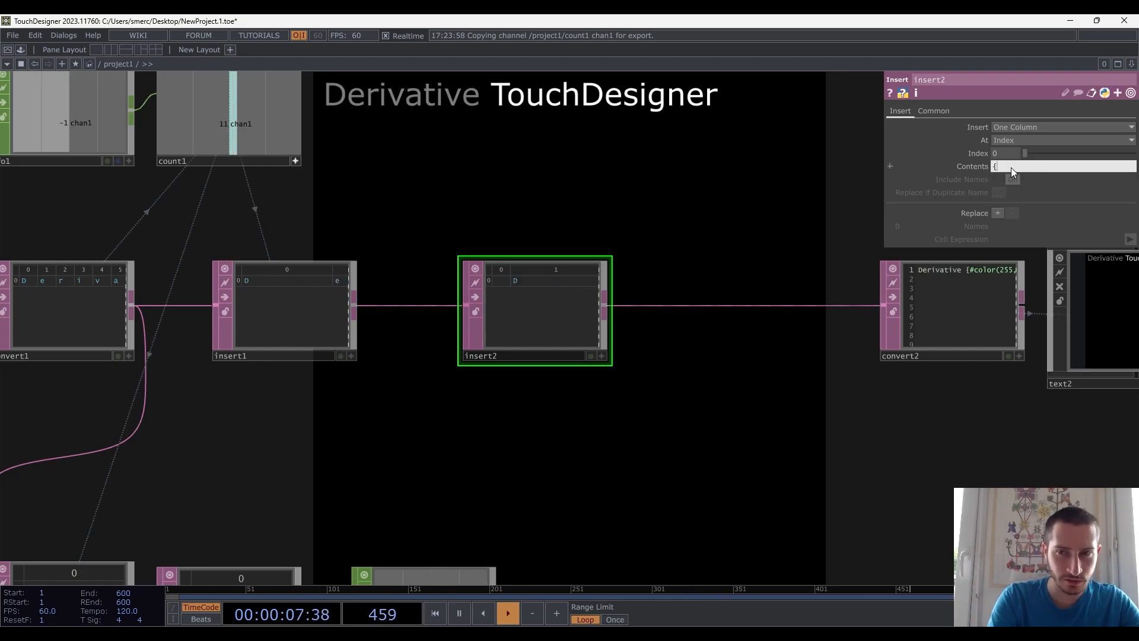
pyautogui.write('}')
pyautogui.write('#')
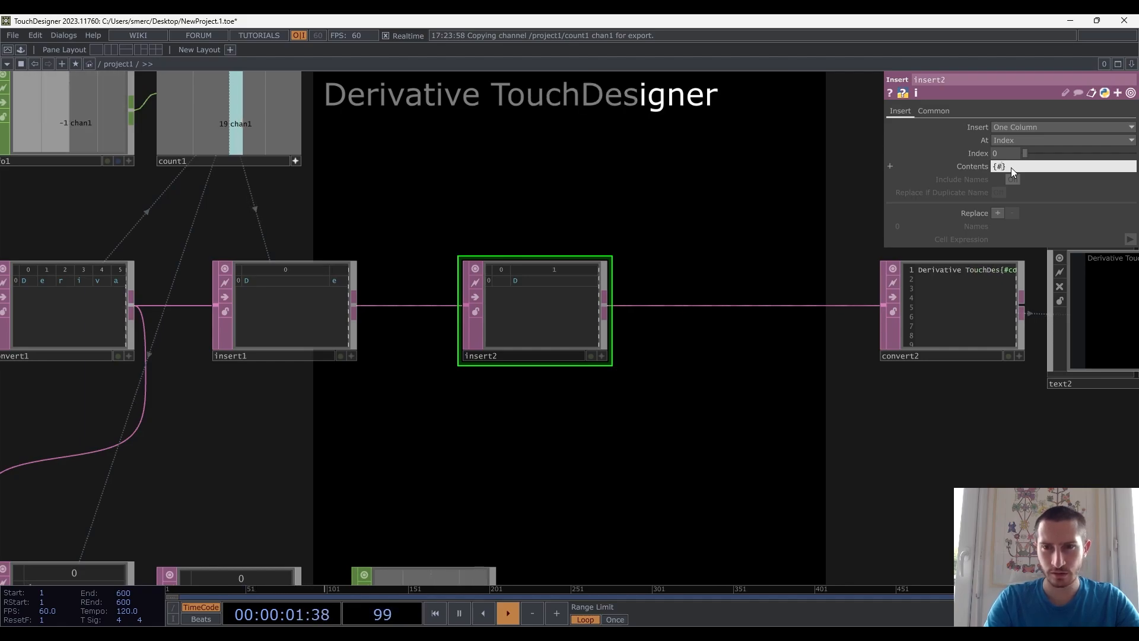
pyautogui.write('reset')
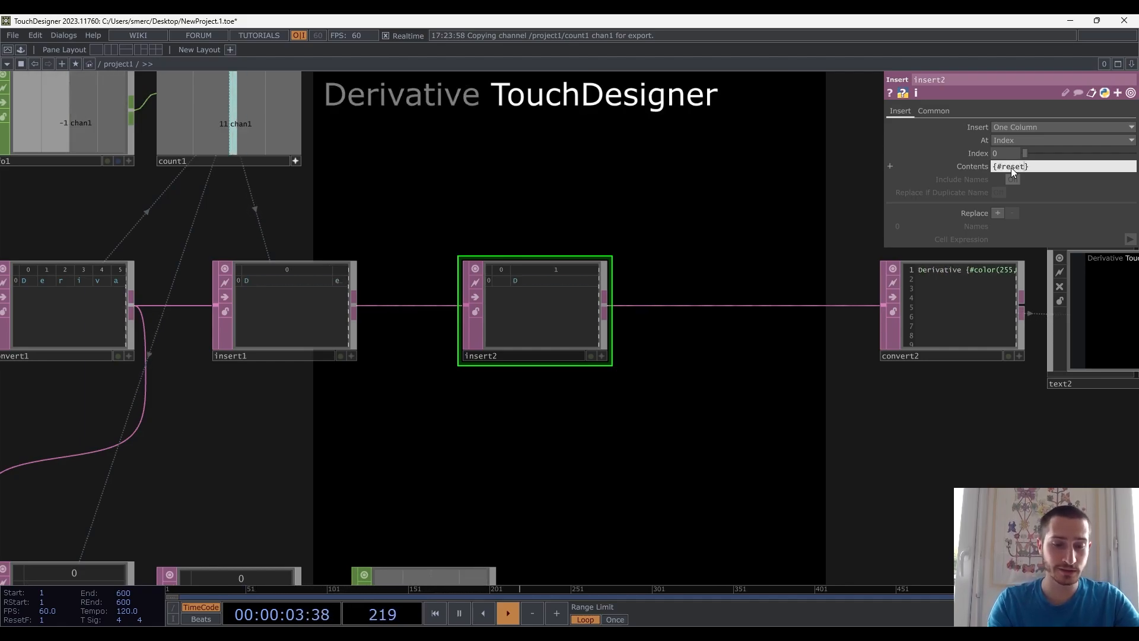
pyautogui.write('()')
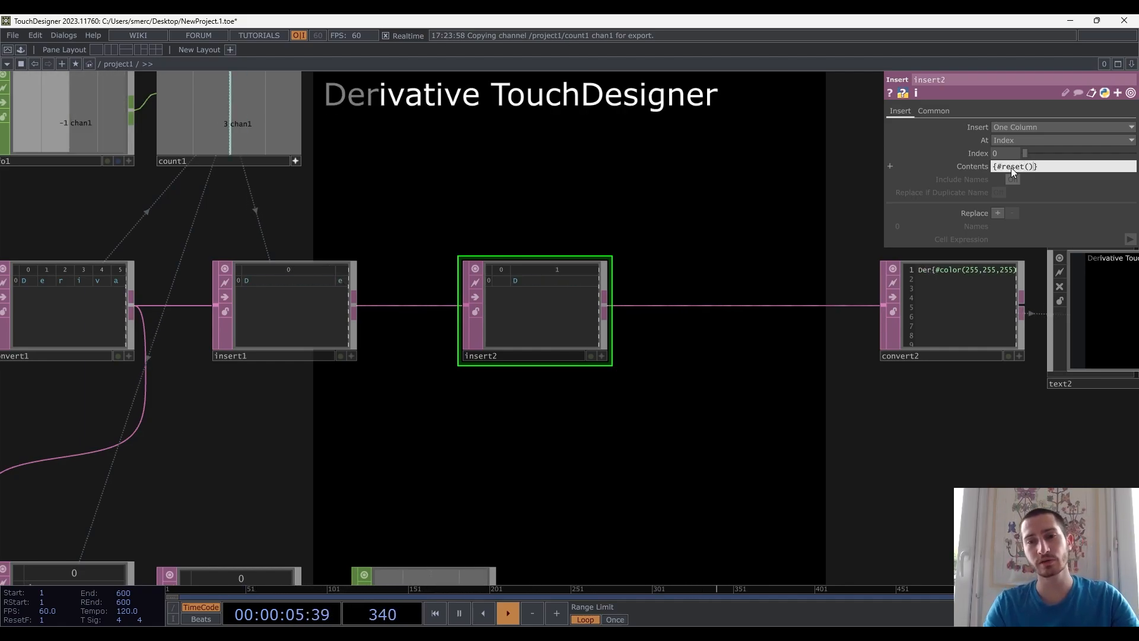
pyautogui.scroll(-3, 738, 203)
pyautogui.scroll(5, 739, 212)
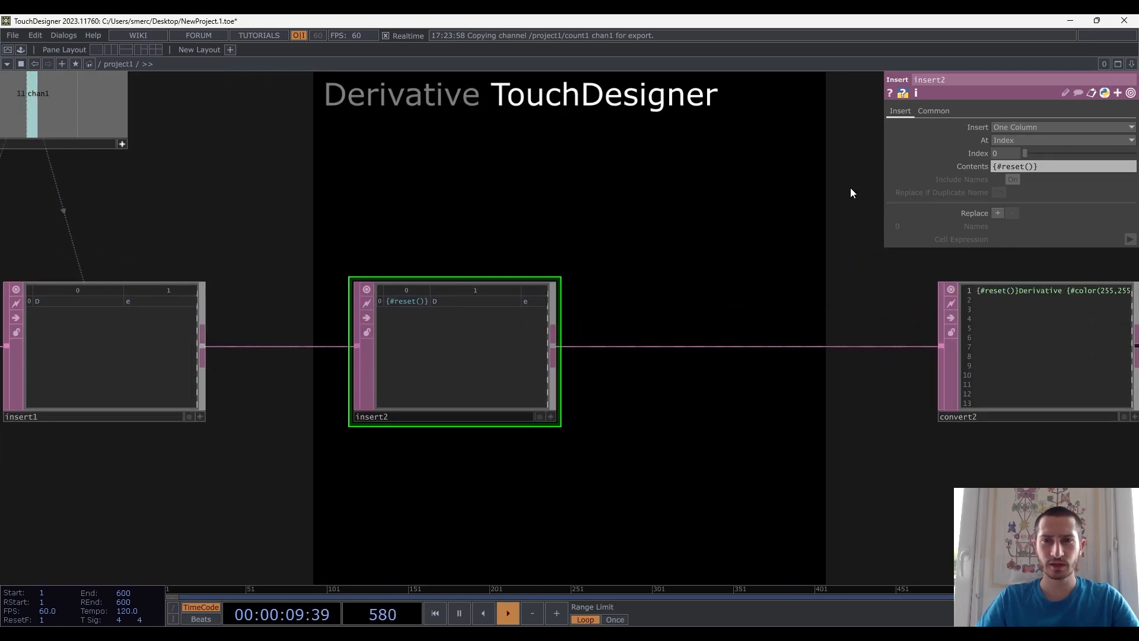
# Try insert2's Index at 5
pyautogui.moveTo(1024, 153); pyautogui.dragTo(1079, 153)
pyautogui.scroll(-4, 579, 244)
pyautogui.scroll(5, 594, 249)
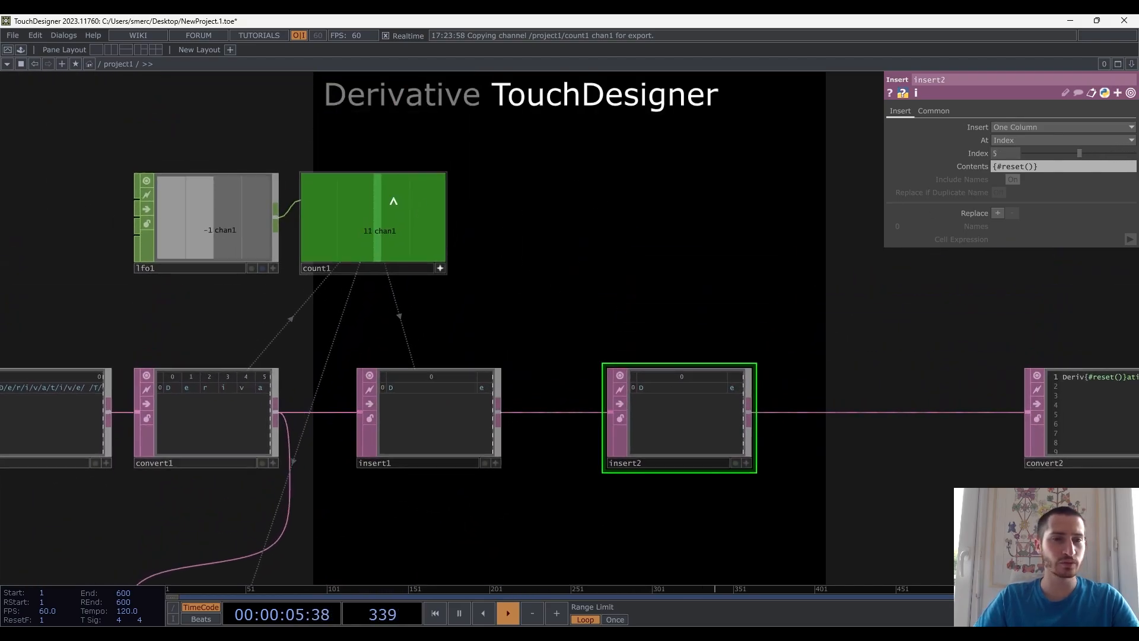
# Link insert2's Index to the chan1 channel of count1 with a CHOP reference
pyautogui.scroll(2, 418, 407)
pyautogui.press('space')
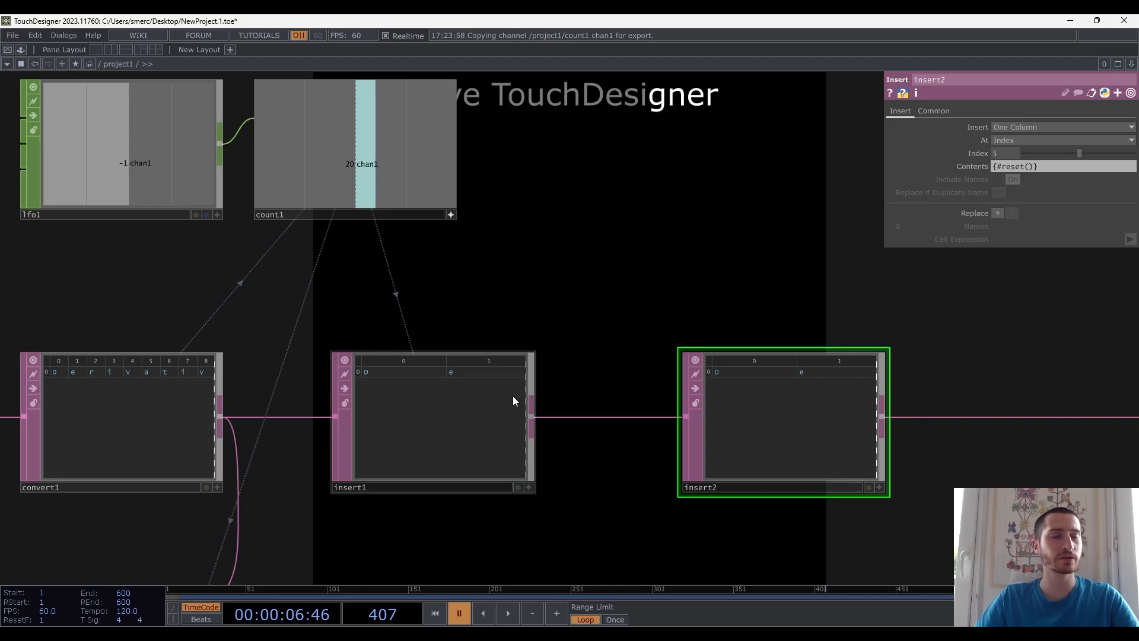
pyautogui.press('space')
pyautogui.scroll(-2, 619, 284)
pyautogui.moveTo(454, 256); pyautogui.dragTo(1012, 150)
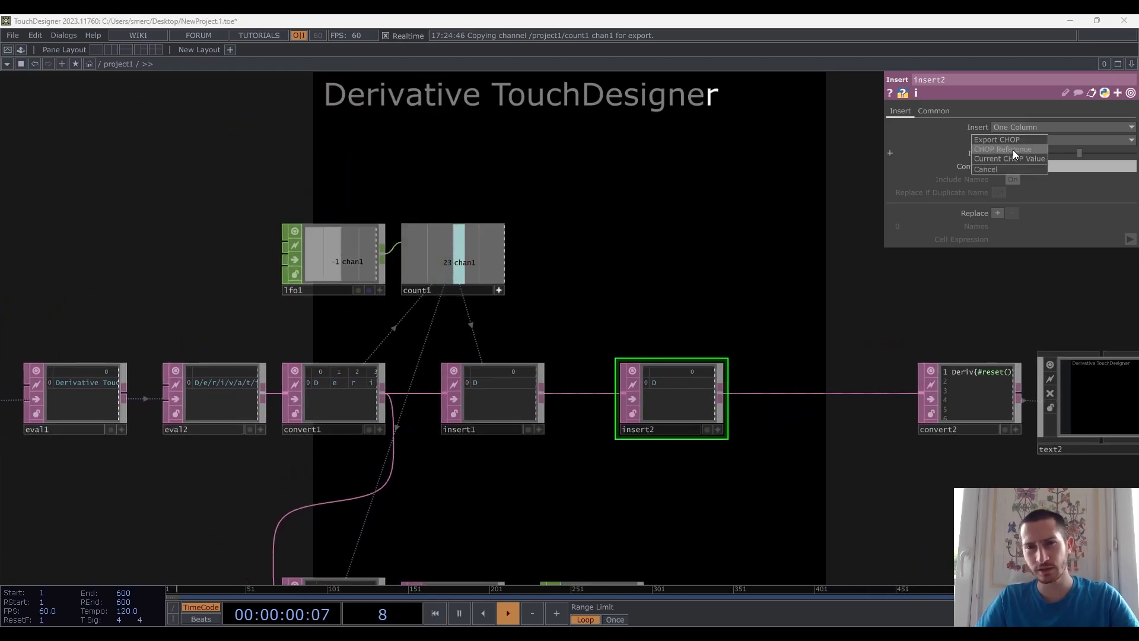
pyautogui.click(1013, 149)
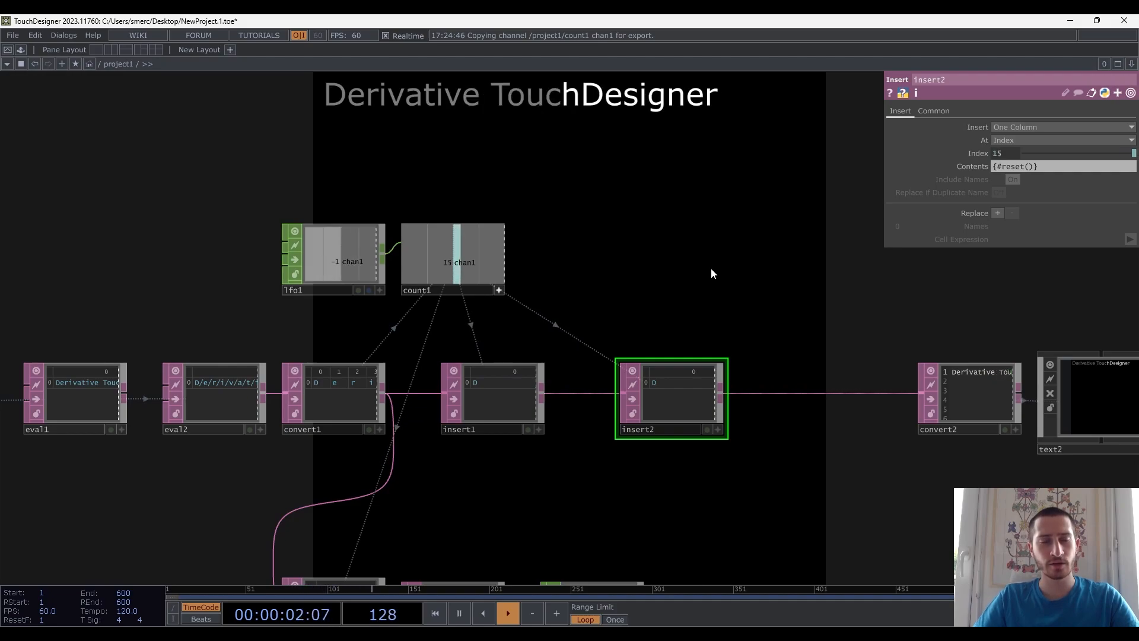
pyautogui.moveTo(709, 266); pyautogui.dragTo(635, 244)
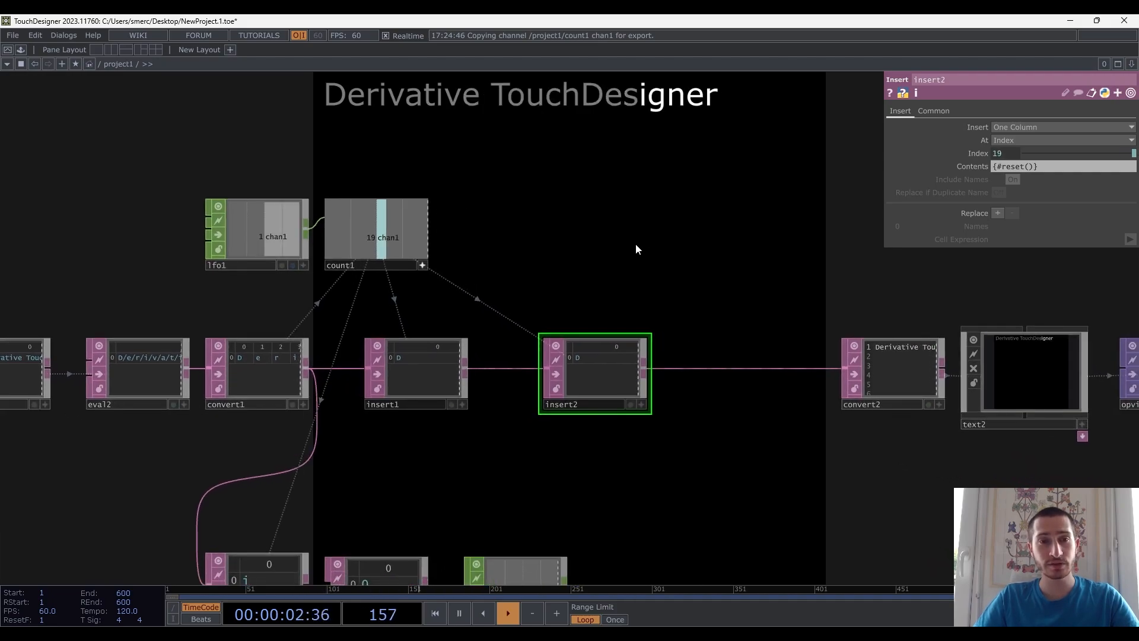
# Offset insert2's Index by extending its expression to op('count1')['chan1']+2
pyautogui.click(1012, 152)
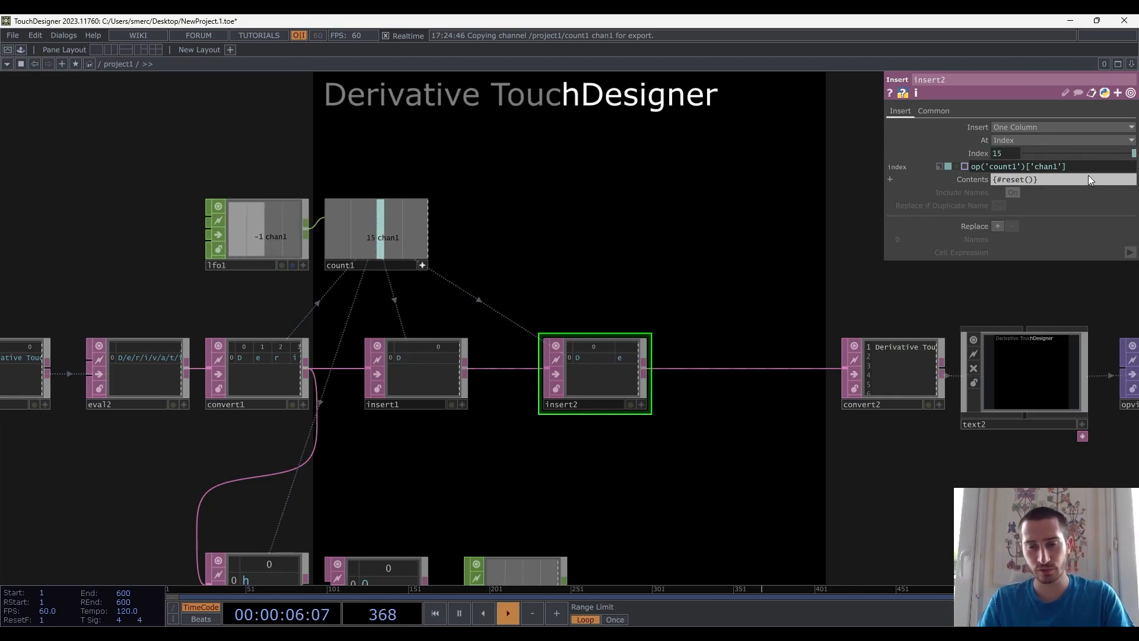
pyautogui.write('+2')
pyautogui.press('Return')
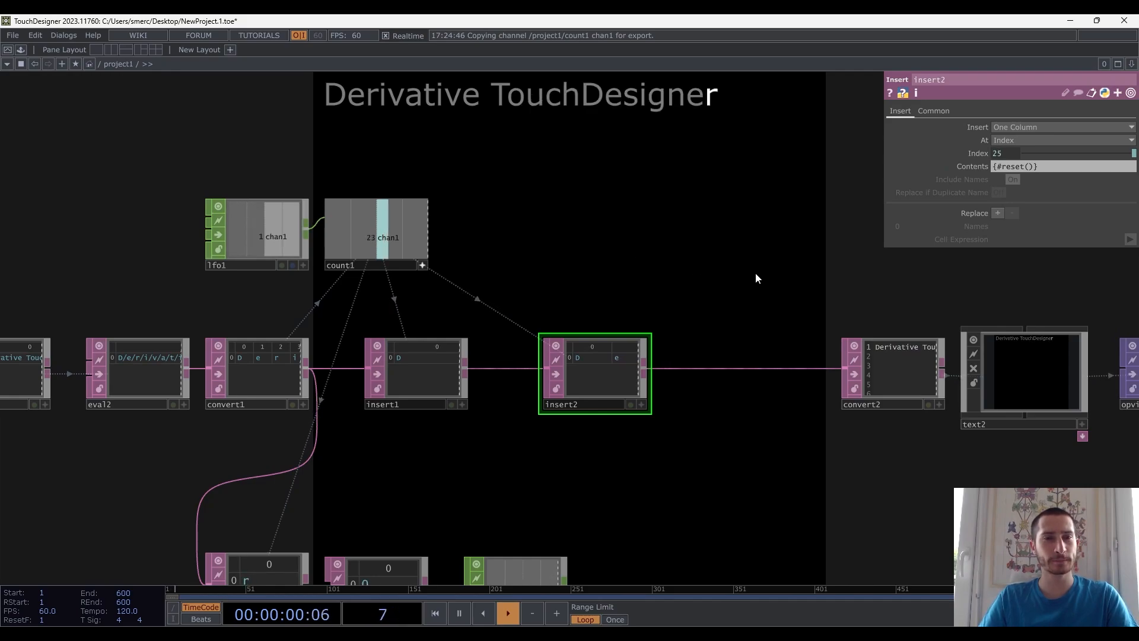
# Examine where the color and reset codes are placed among the letters in convert2's text
pyautogui.moveTo(770, 255); pyautogui.dragTo(684, 231)
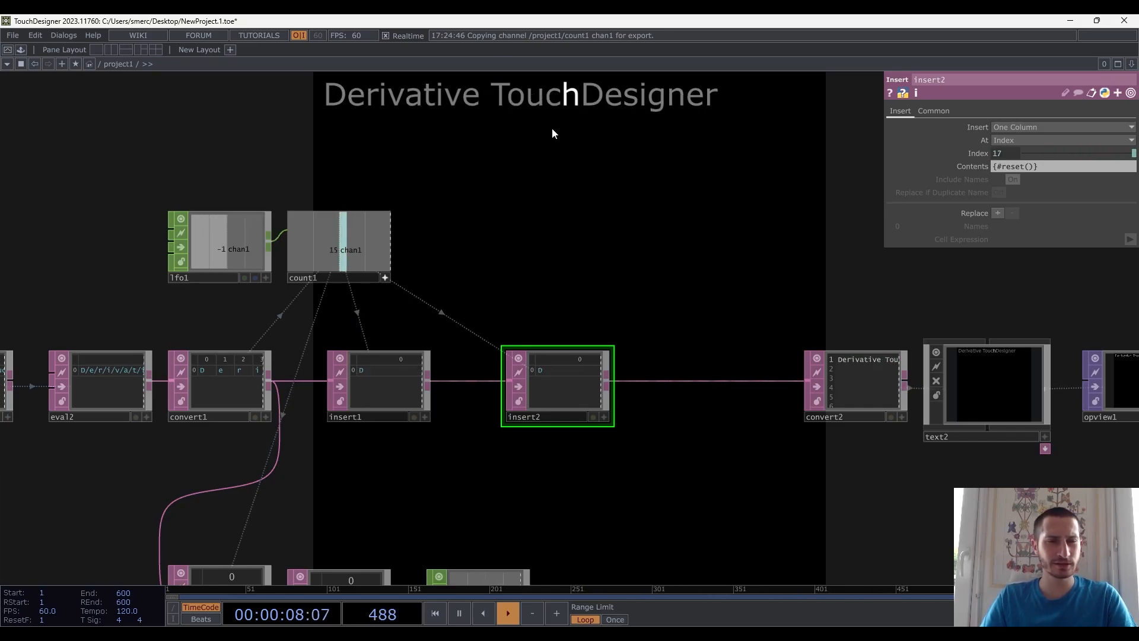
pyautogui.scroll(3, 614, 279)
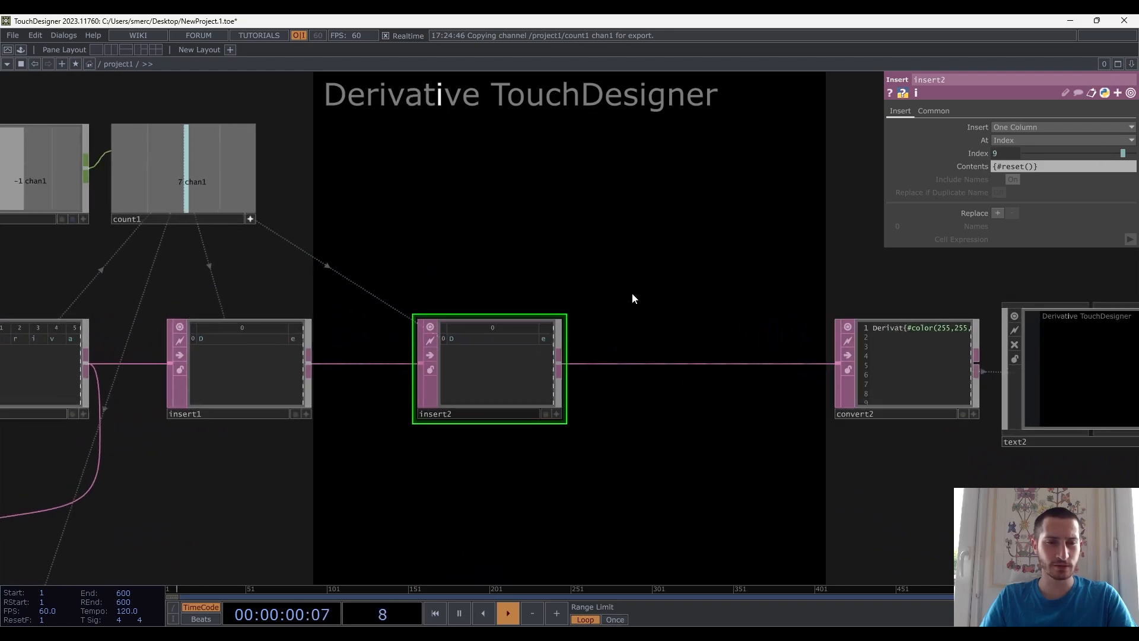
pyautogui.moveTo(796, 273); pyautogui.dragTo(454, 251)
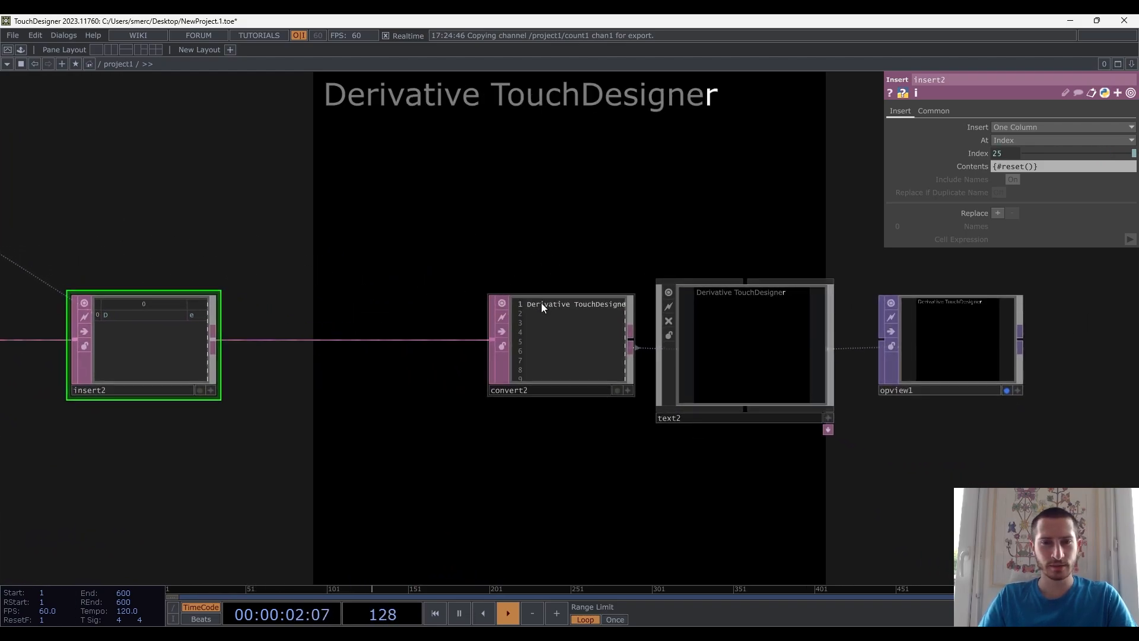
pyautogui.scroll(5, 543, 305)
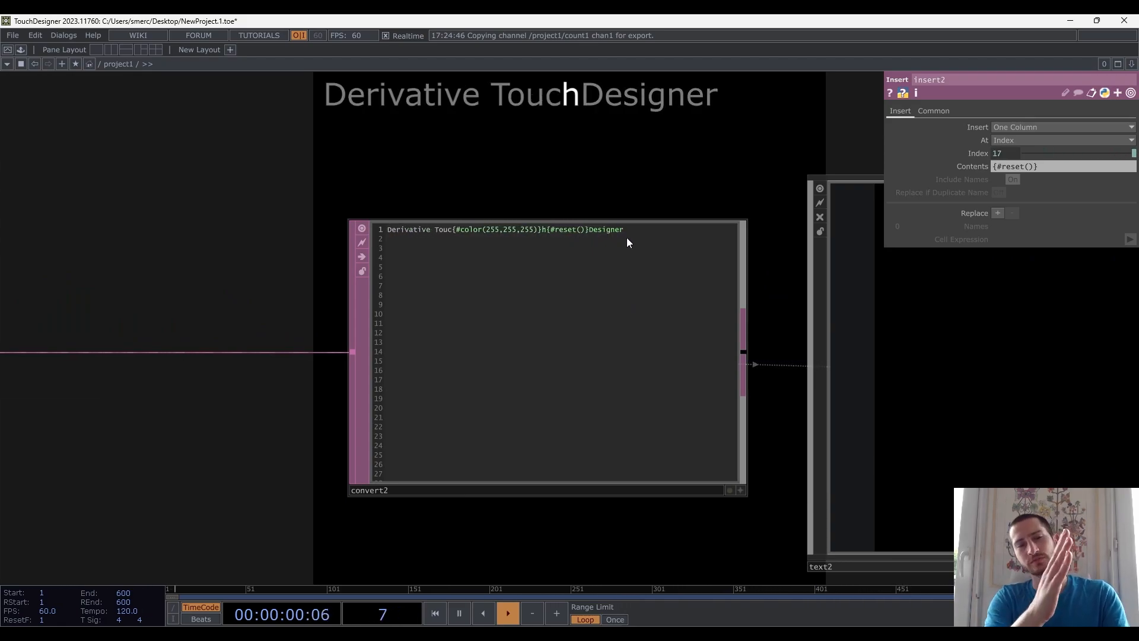
# Connect a Null TOP to opview1's output and show it as the network background in place of opview1
pyautogui.scroll(-5, 610, 252)
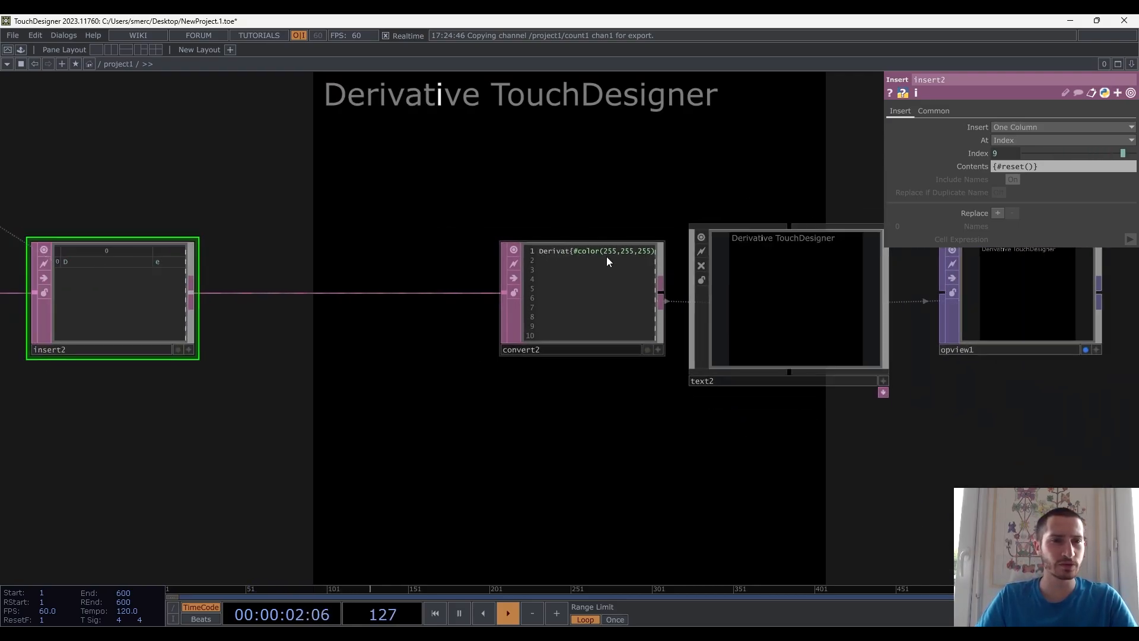
pyautogui.scroll(-4, 606, 256)
pyautogui.moveTo(564, 326)
pyautogui.mouseDown()
pyautogui.moveTo(641, 369)
pyautogui.moveTo(565, 326)
pyautogui.mouseUp()
pyautogui.scroll(-2, 641, 369)
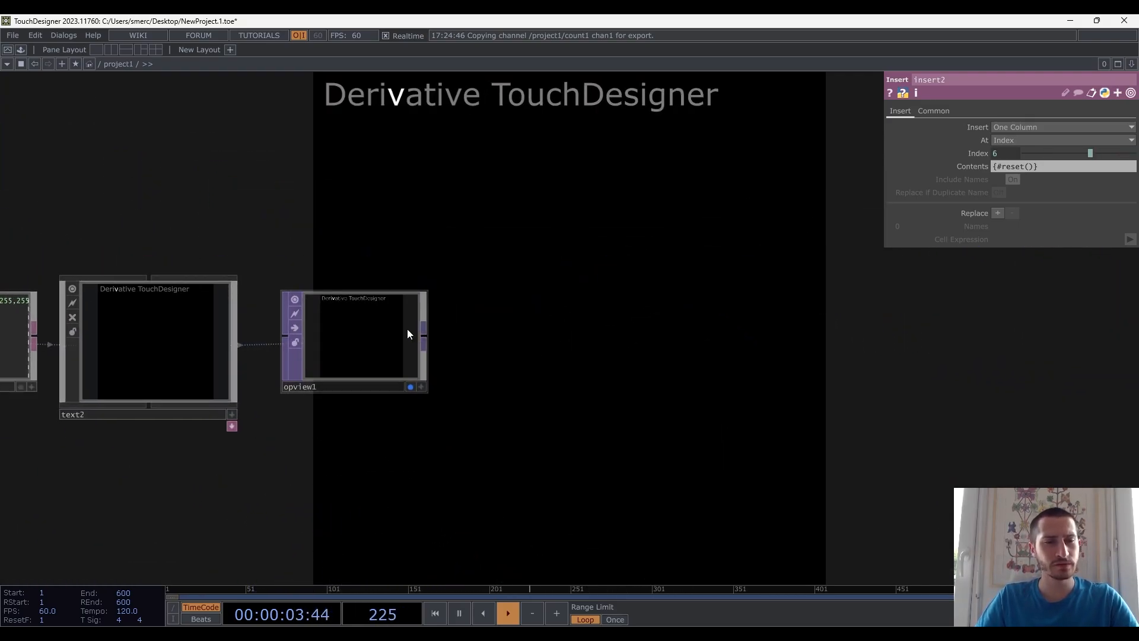
pyautogui.click(423, 337)
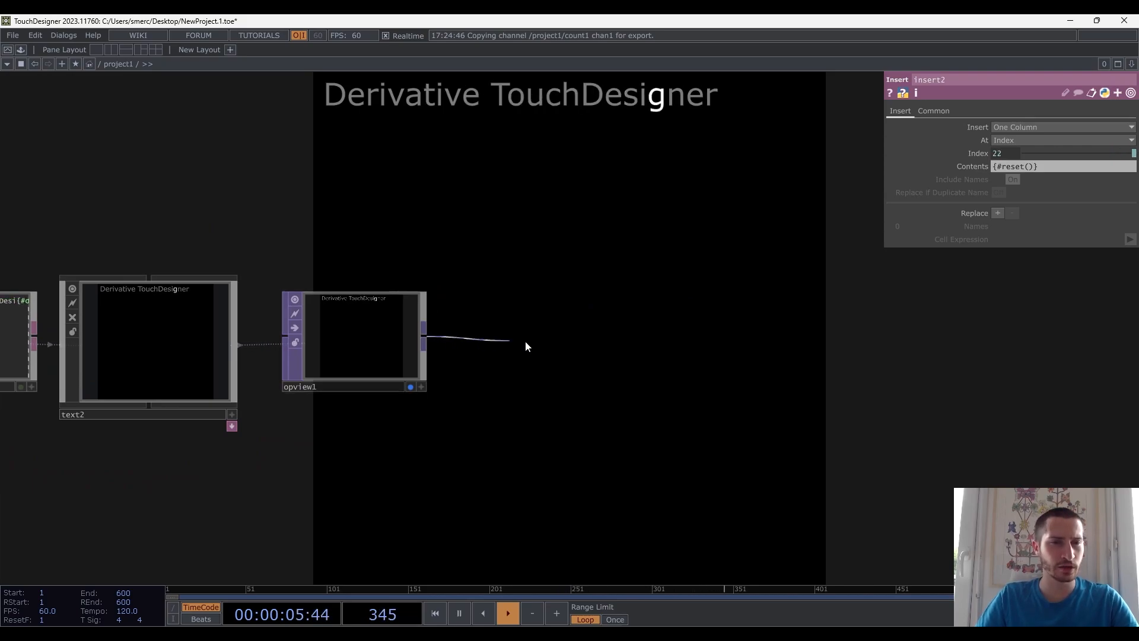
pyautogui.click(845, 335)
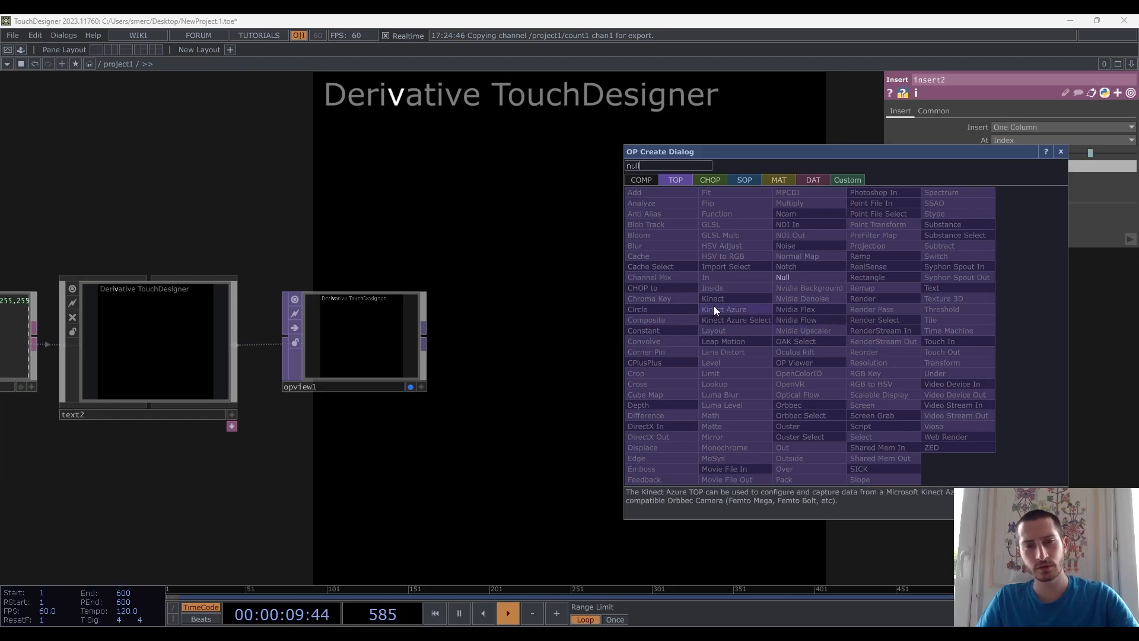
pyautogui.click(786, 277)
pyautogui.click(918, 345)
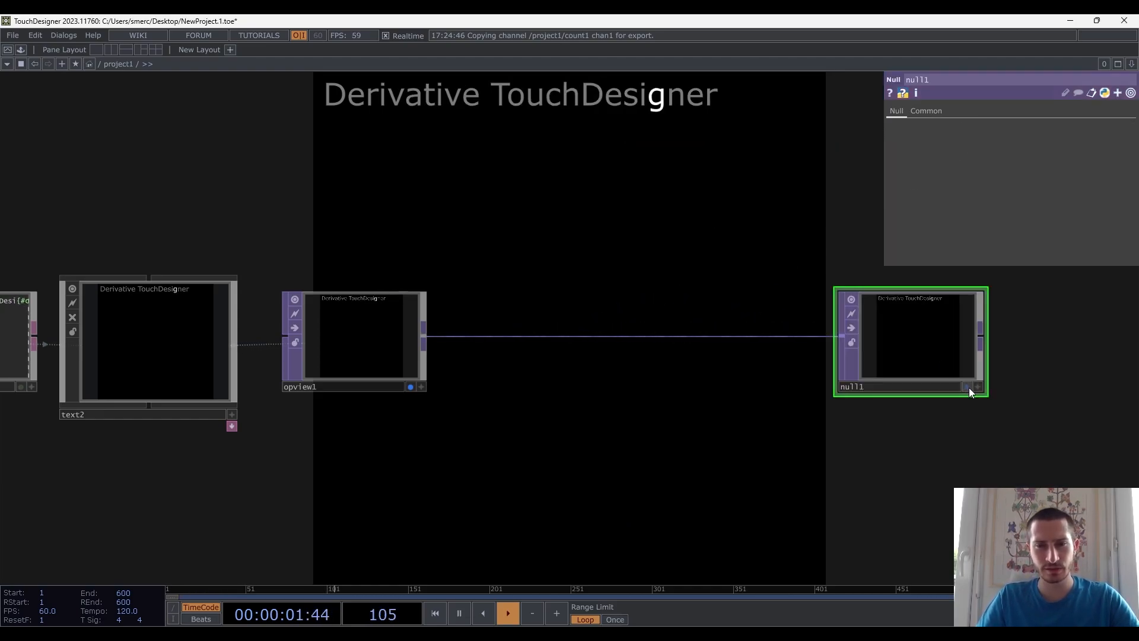
pyautogui.click(967, 386)
pyautogui.click(410, 387)
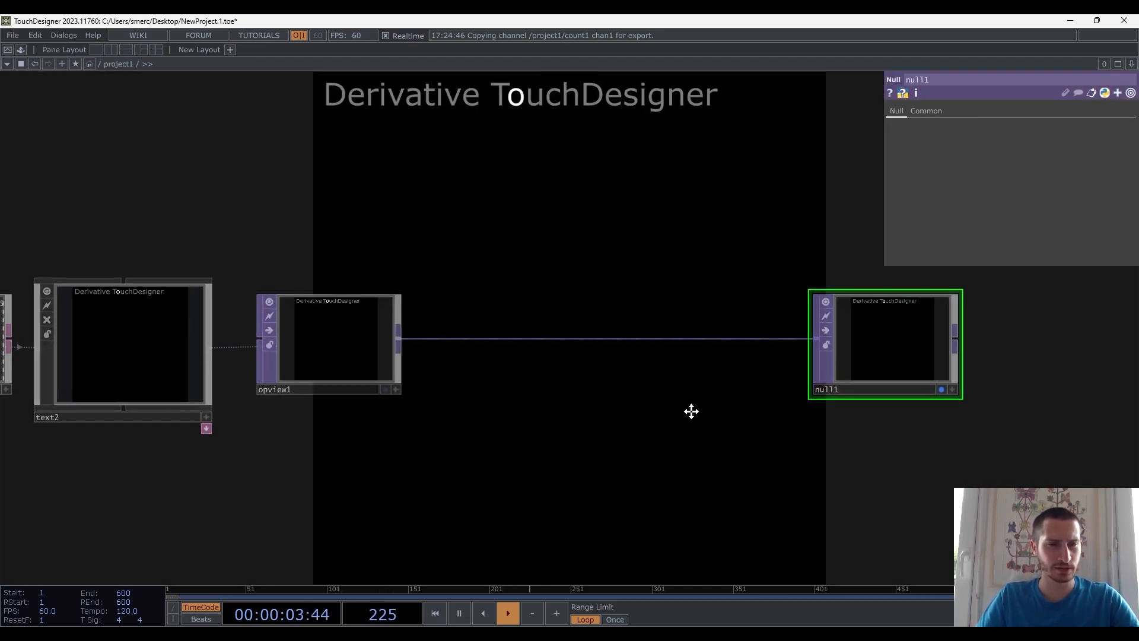
# Insert a Constant TOP on the wire between opview1 and null1
pyautogui.scroll(-3, 667, 404)
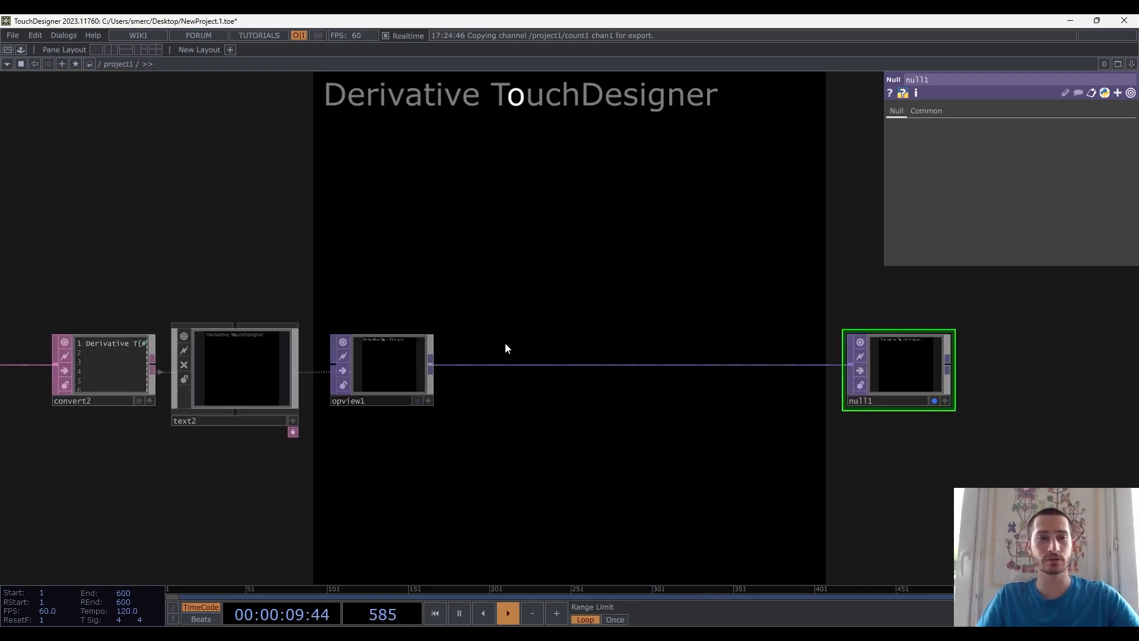
pyautogui.rightClick(546, 365)
pyautogui.click(585, 351)
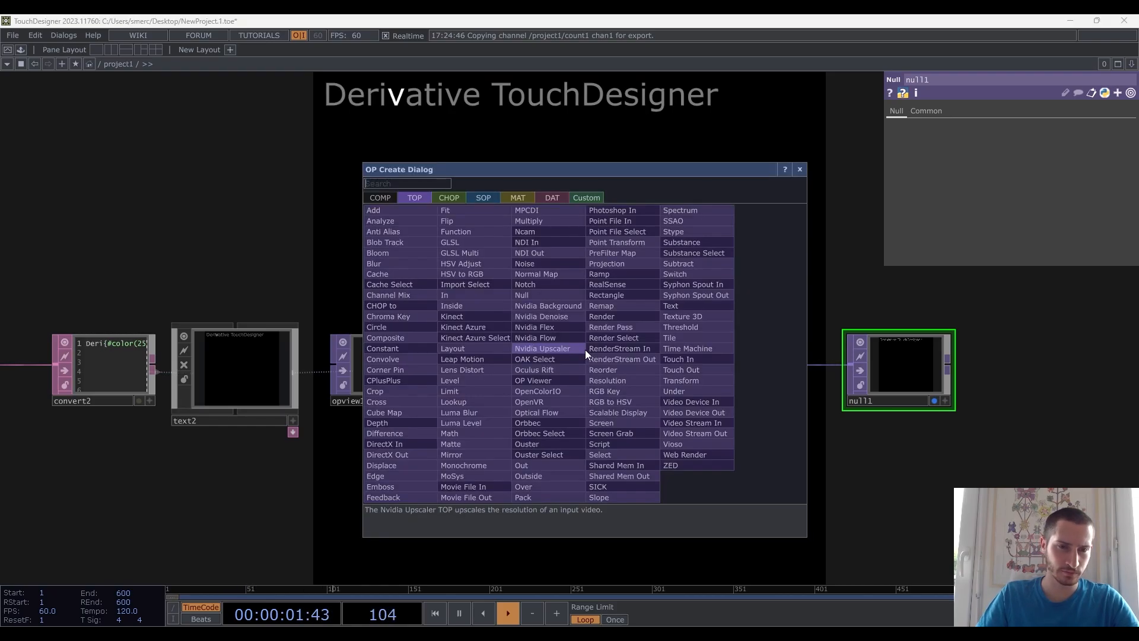
pyautogui.write('const')
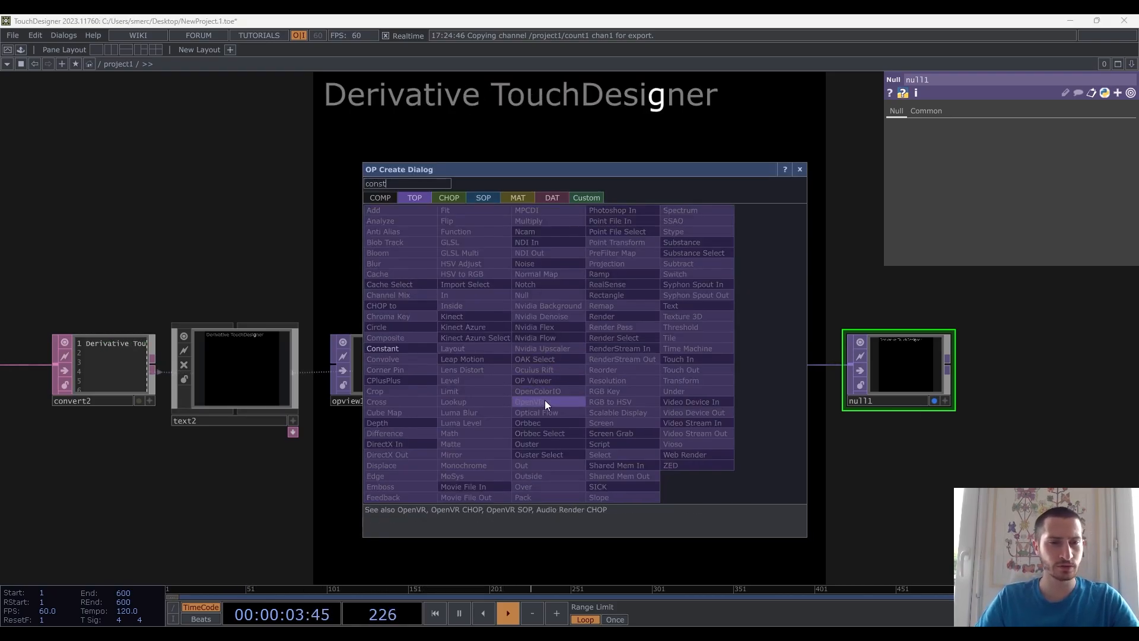
pyautogui.click(417, 348)
pyautogui.click(579, 364)
# Turn on Preserve Alpha for opview1
pyautogui.scroll(5, 351, 358)
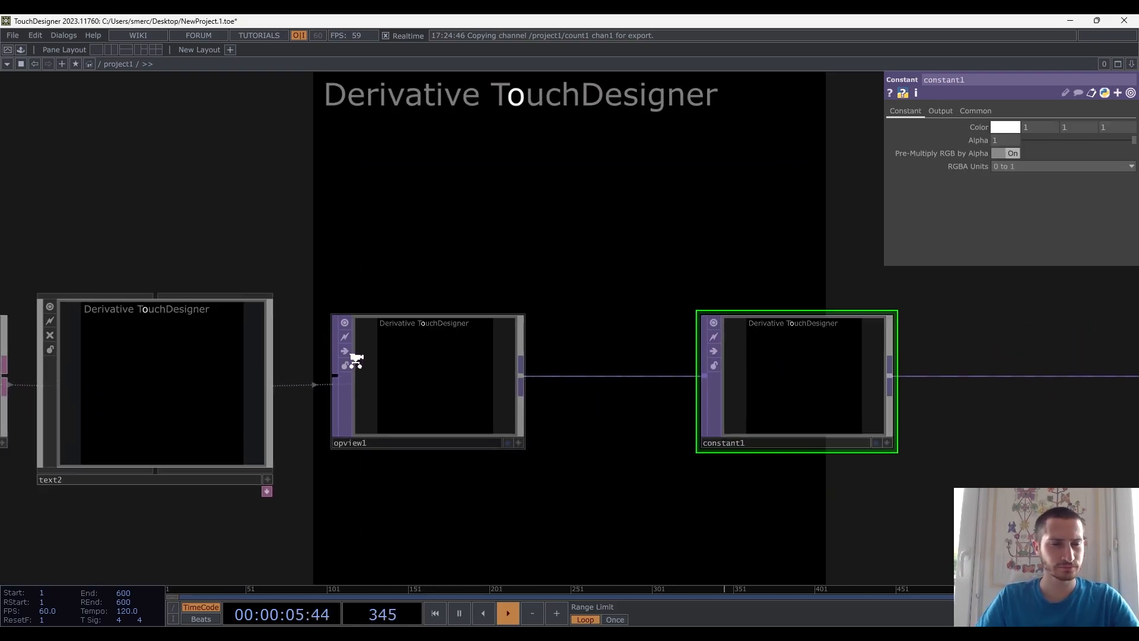
pyautogui.click(465, 402)
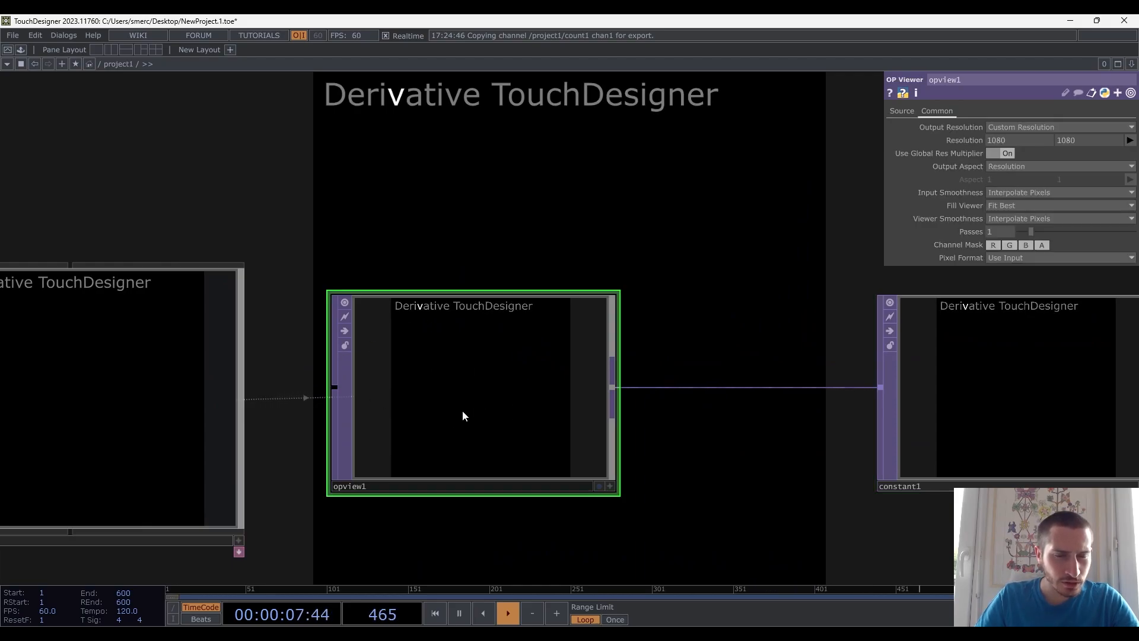
pyautogui.click(899, 112)
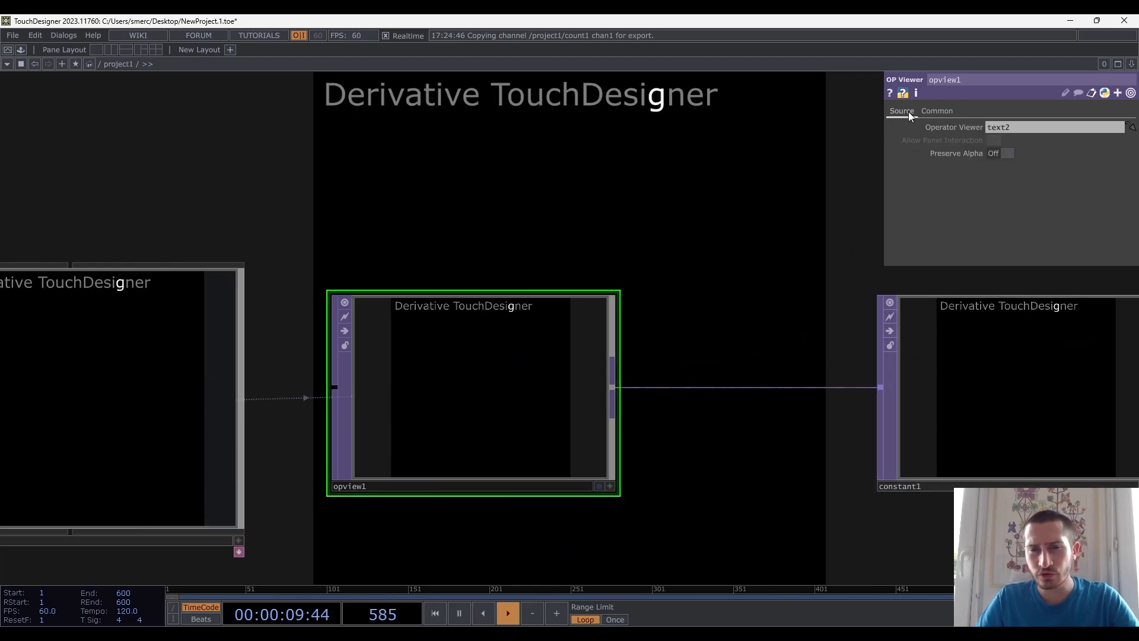
pyautogui.click(1000, 153)
pyautogui.scroll(4, 409, 351)
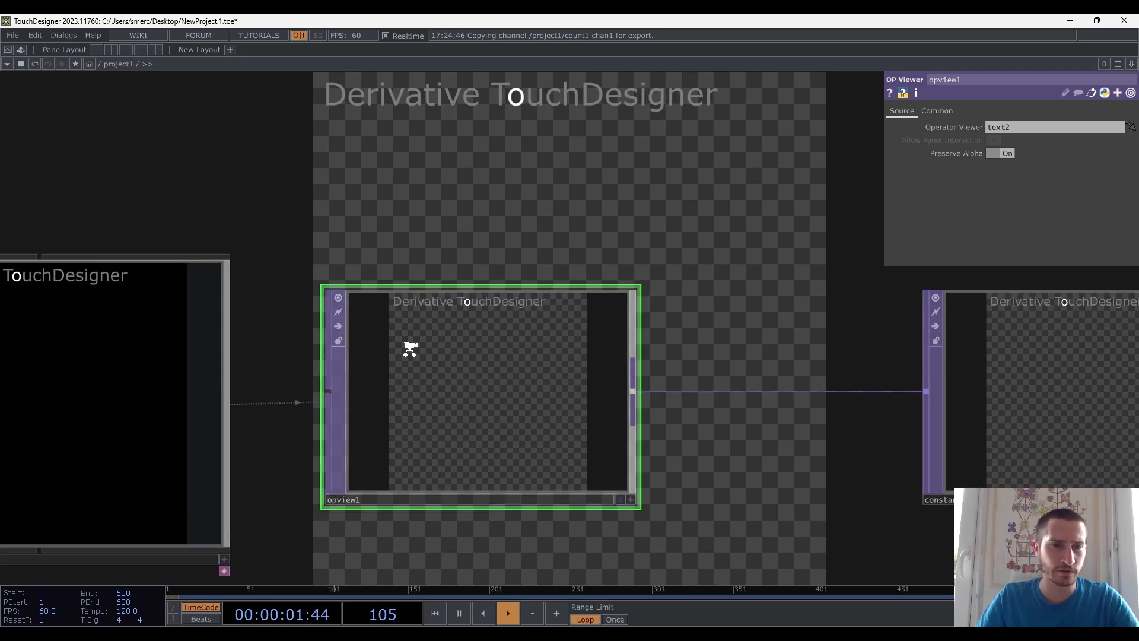
# Set constant1's output Operation to Over and turn on Swap Order
pyautogui.scroll(-5, 442, 333)
pyautogui.moveTo(749, 249); pyautogui.dragTo(447, 241)
pyautogui.click(596, 372)
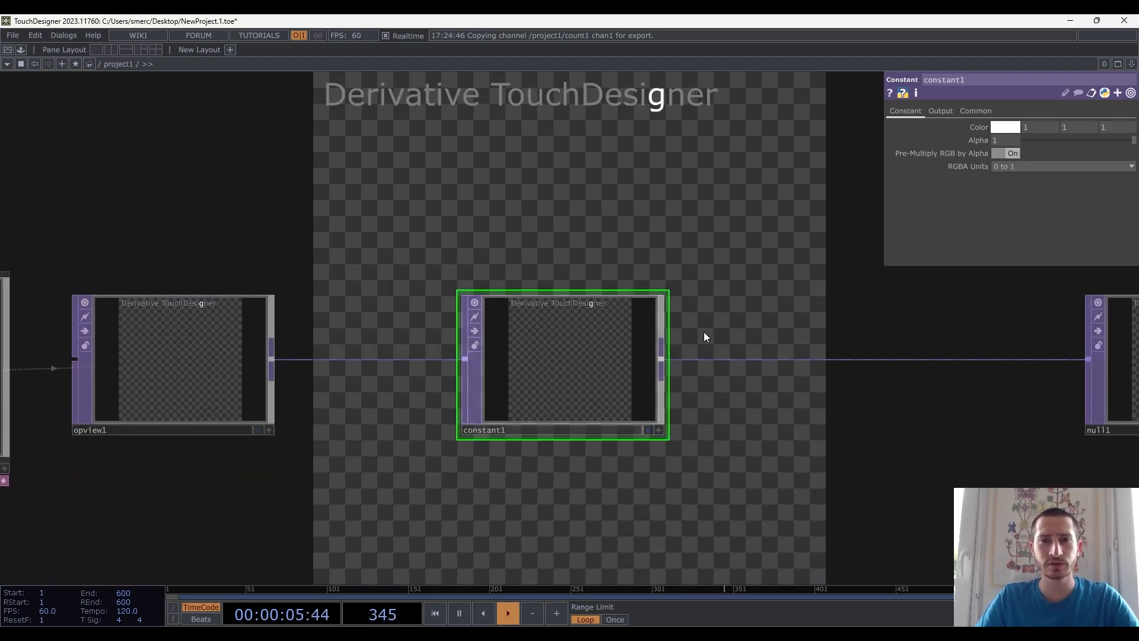
pyautogui.click(939, 111)
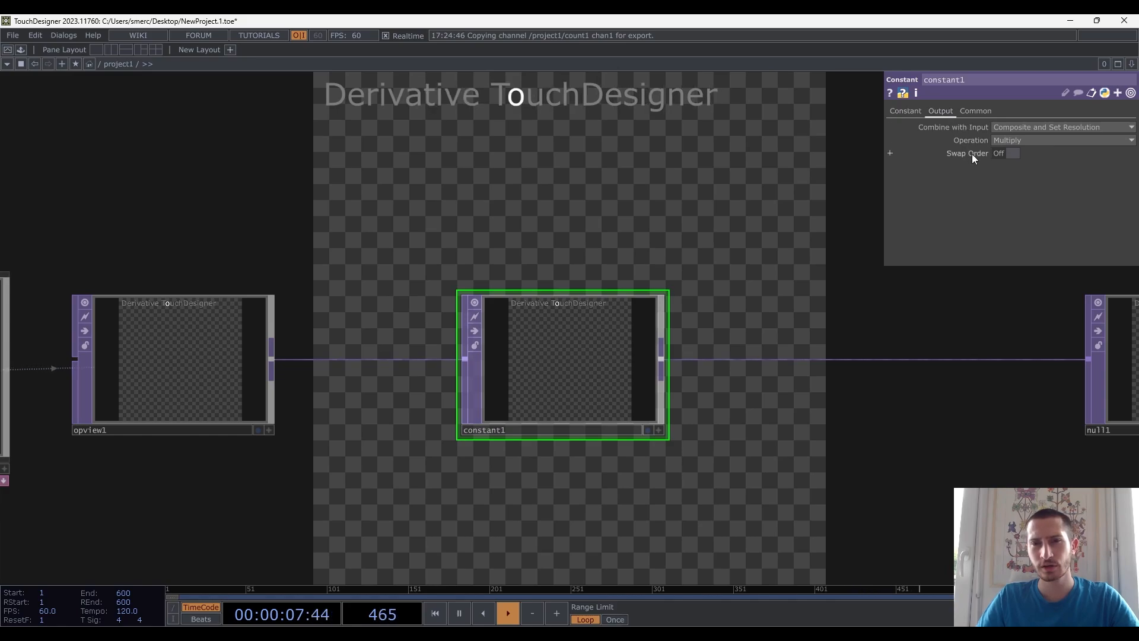
pyautogui.click(1033, 140)
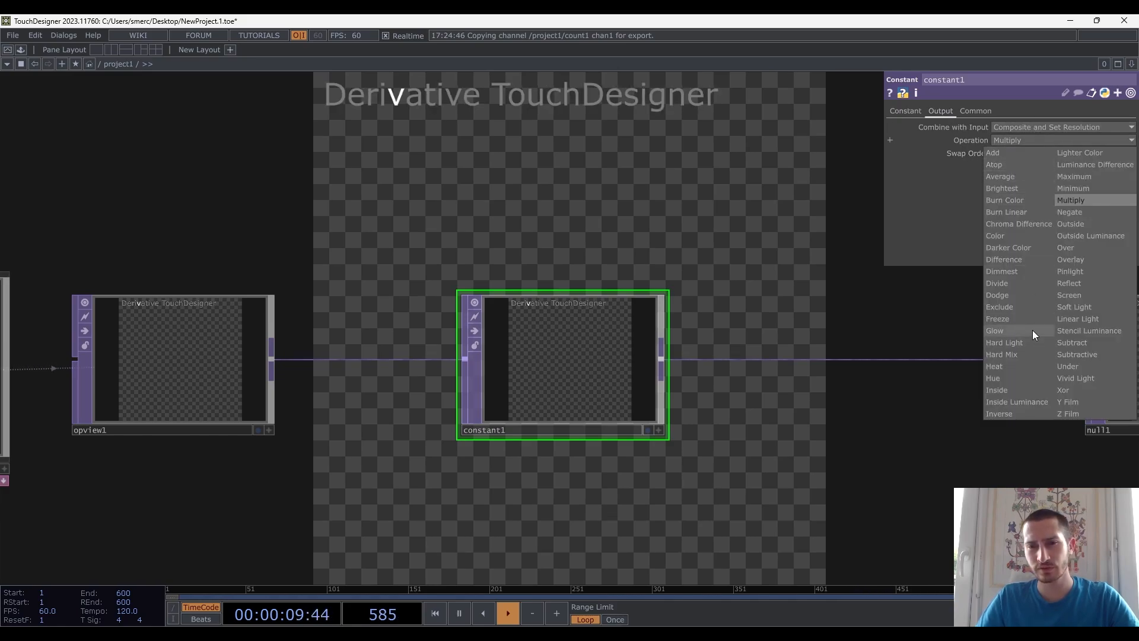
pyautogui.click(1071, 247)
pyautogui.click(1009, 154)
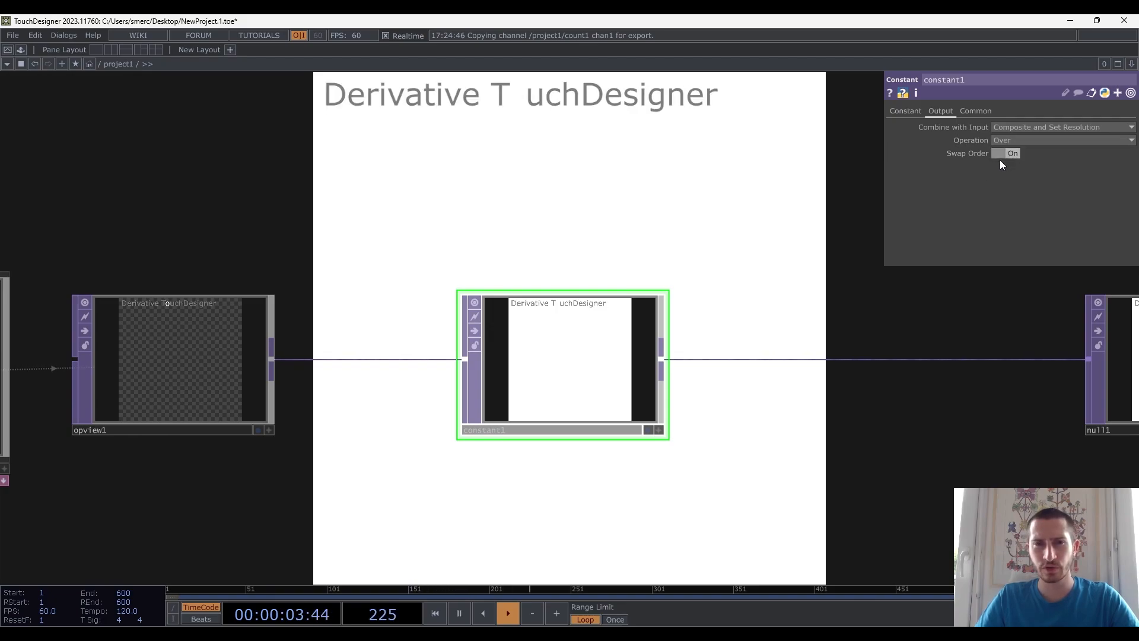
# Link constant1's Alpha to the chan1 channel of datto1
pyautogui.scroll(-4, 683, 281)
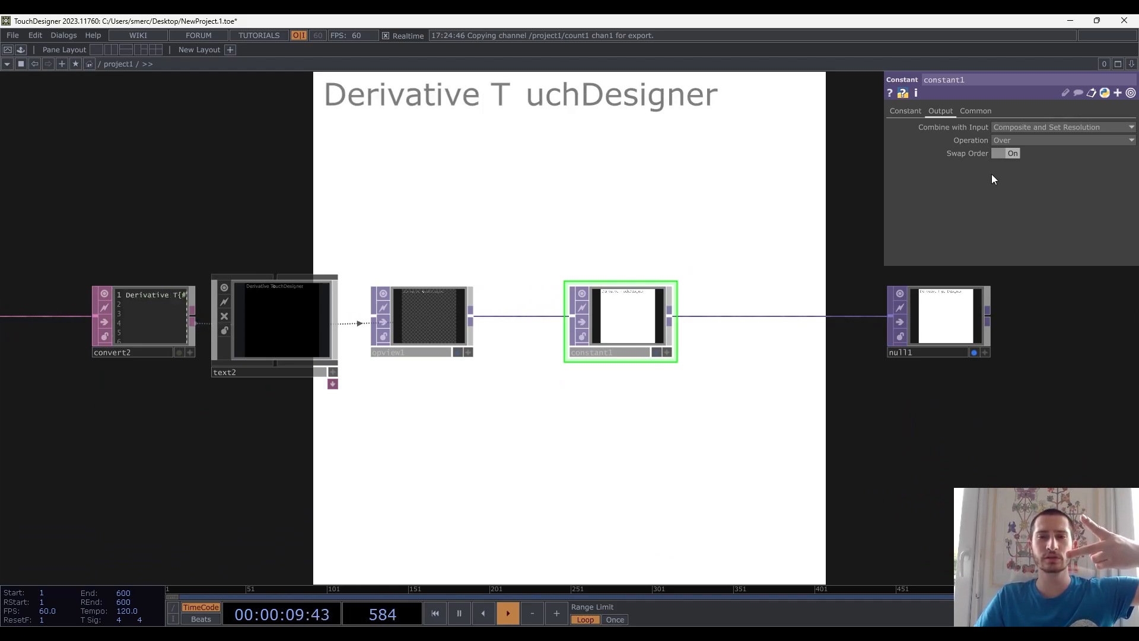
pyautogui.scroll(-2, 746, 331)
pyautogui.scroll(5, 691, 330)
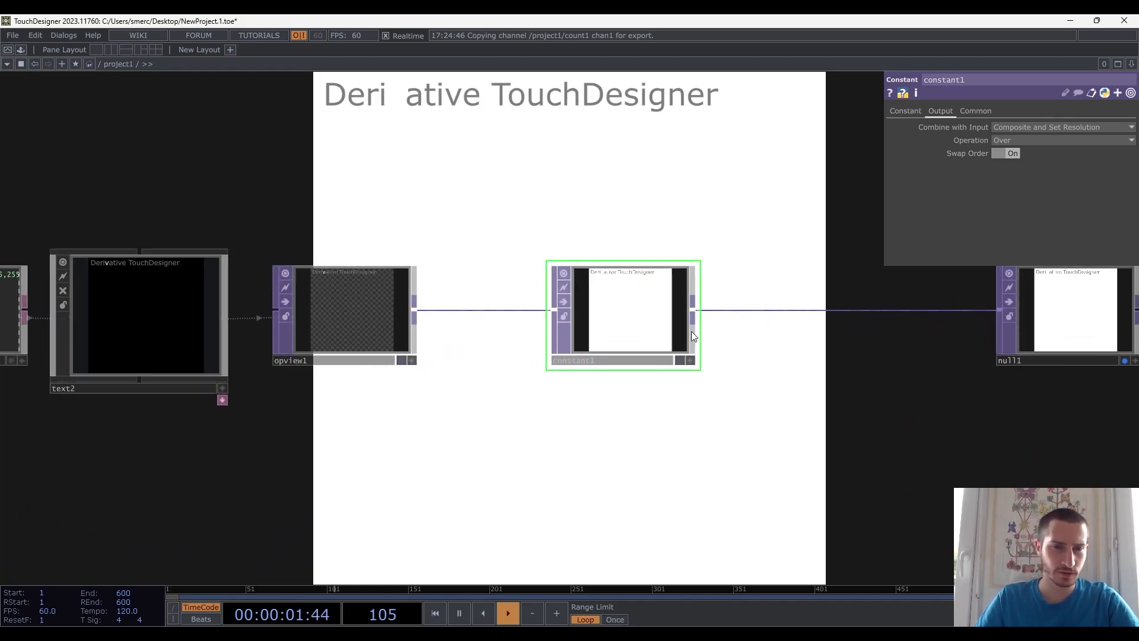
pyautogui.scroll(-5, 691, 330)
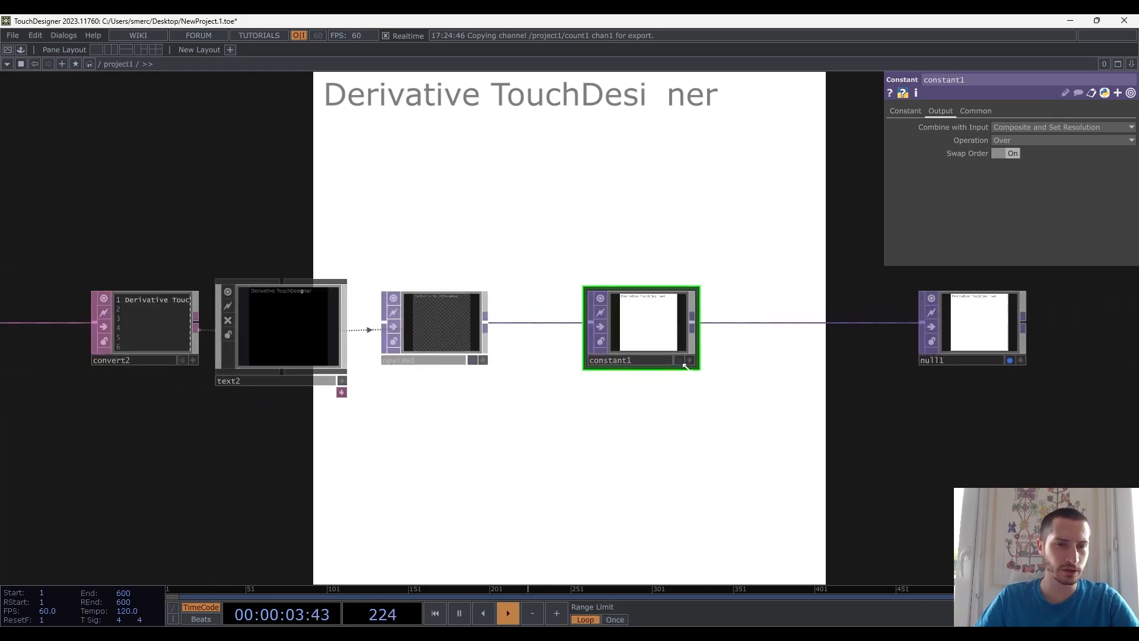
pyautogui.moveTo(309, 423); pyautogui.dragTo(256, 394)
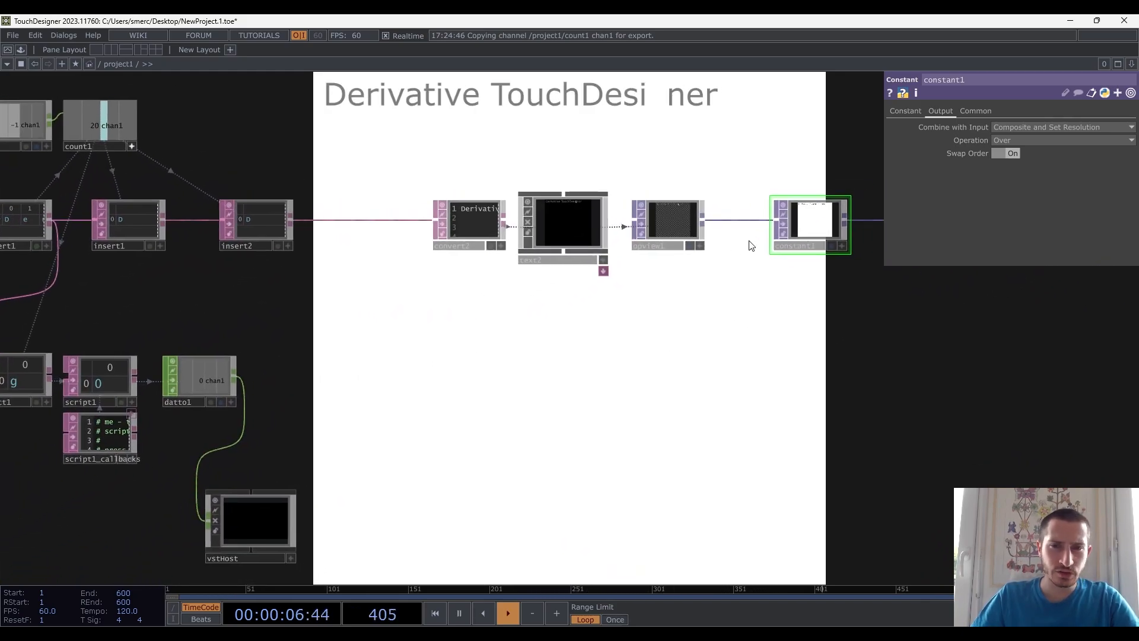
pyautogui.click(905, 111)
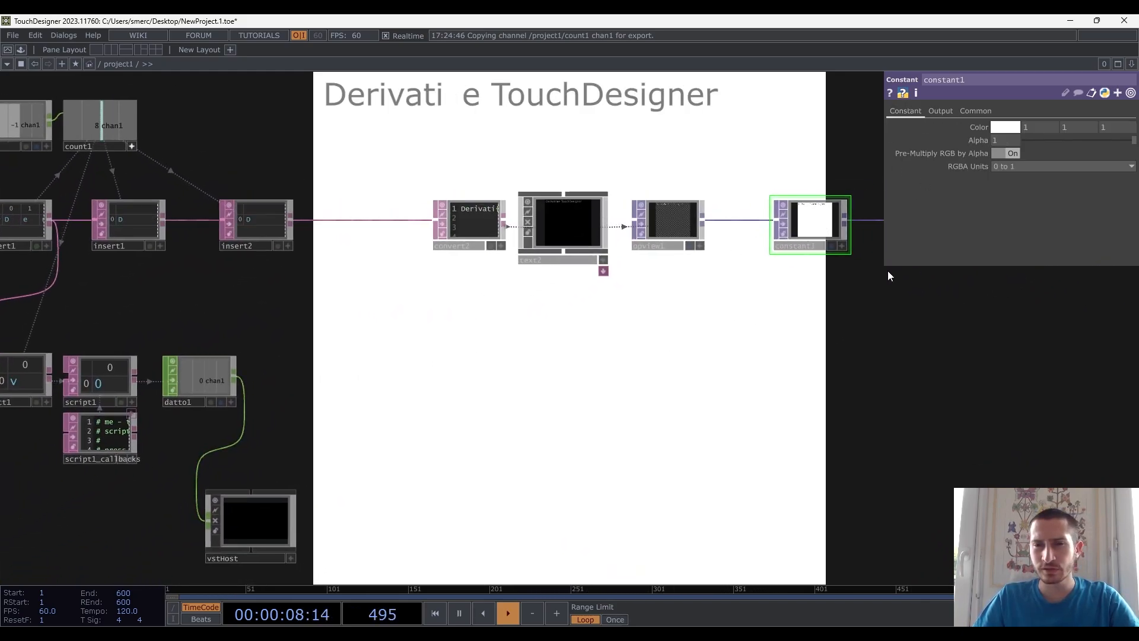
pyautogui.click(232, 401)
pyautogui.scroll(5, 154, 397)
pyautogui.scroll(-3, 433, 389)
pyautogui.scroll(-5, 475, 381)
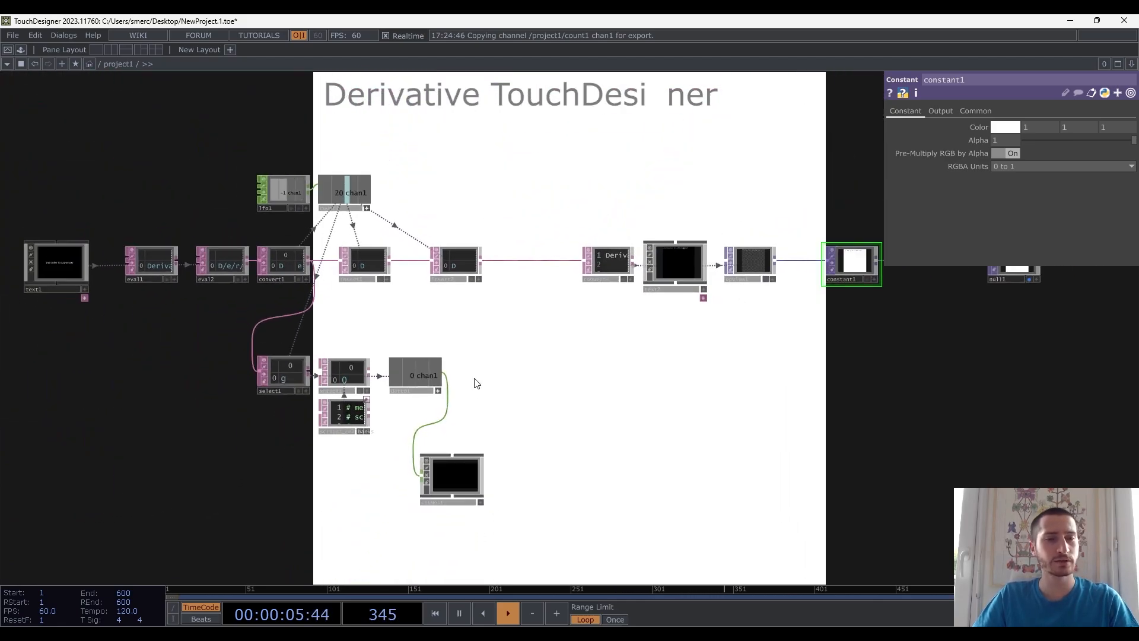
pyautogui.moveTo(557, 384); pyautogui.dragTo(358, 420)
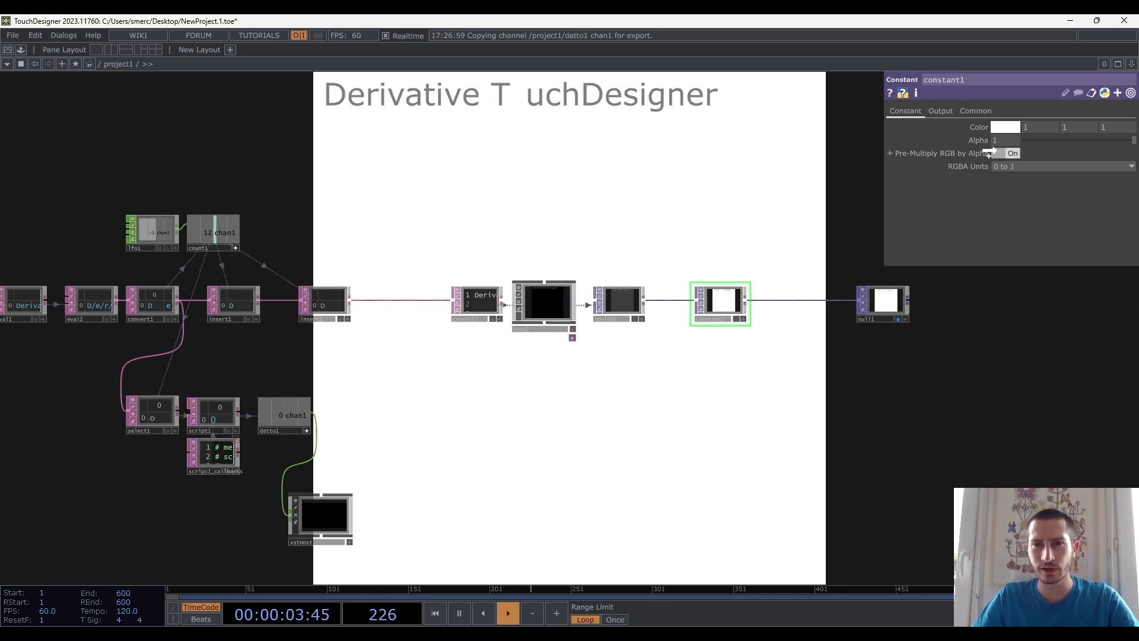
pyautogui.moveTo(1012, 139); pyautogui.dragTo(1013, 138)
pyautogui.click(1014, 137)
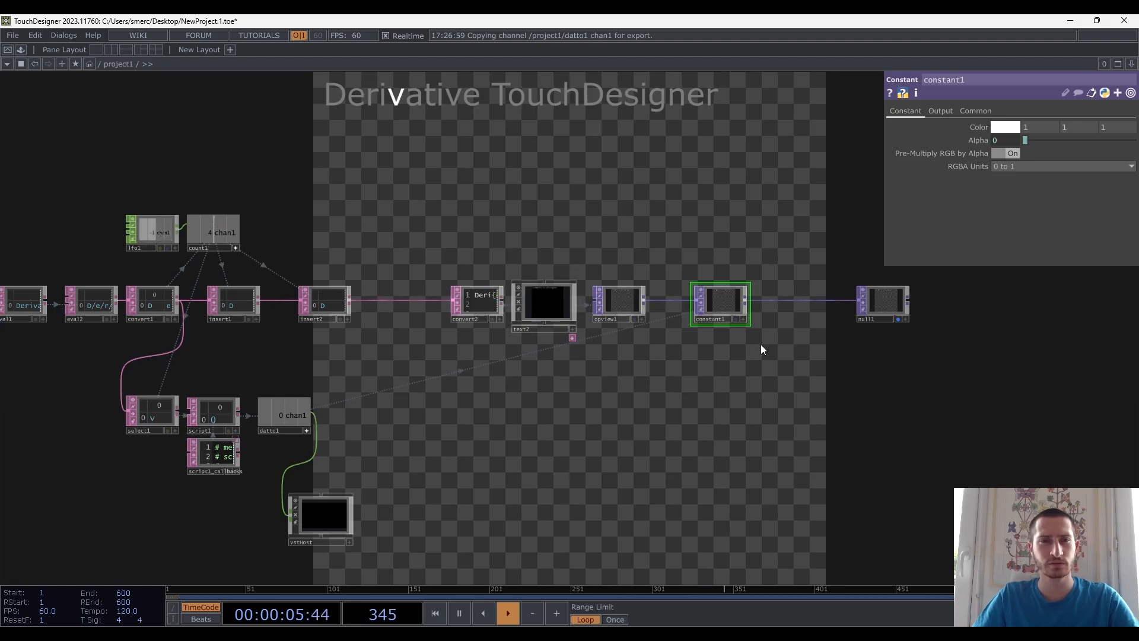
# Insert a Transform TOP between constant1 and null1, with background color alpha 1 and Comp Over Background Color on
pyautogui.scroll(5, 628, 330)
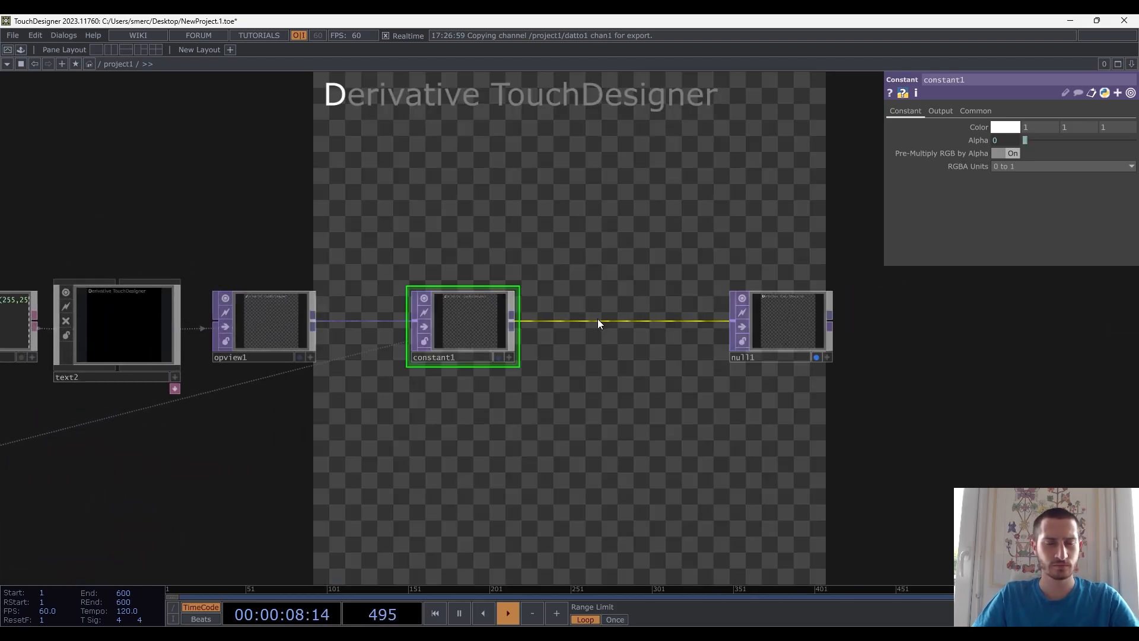
pyautogui.rightClick(597, 319)
pyautogui.click(624, 309)
pyautogui.write('tr')
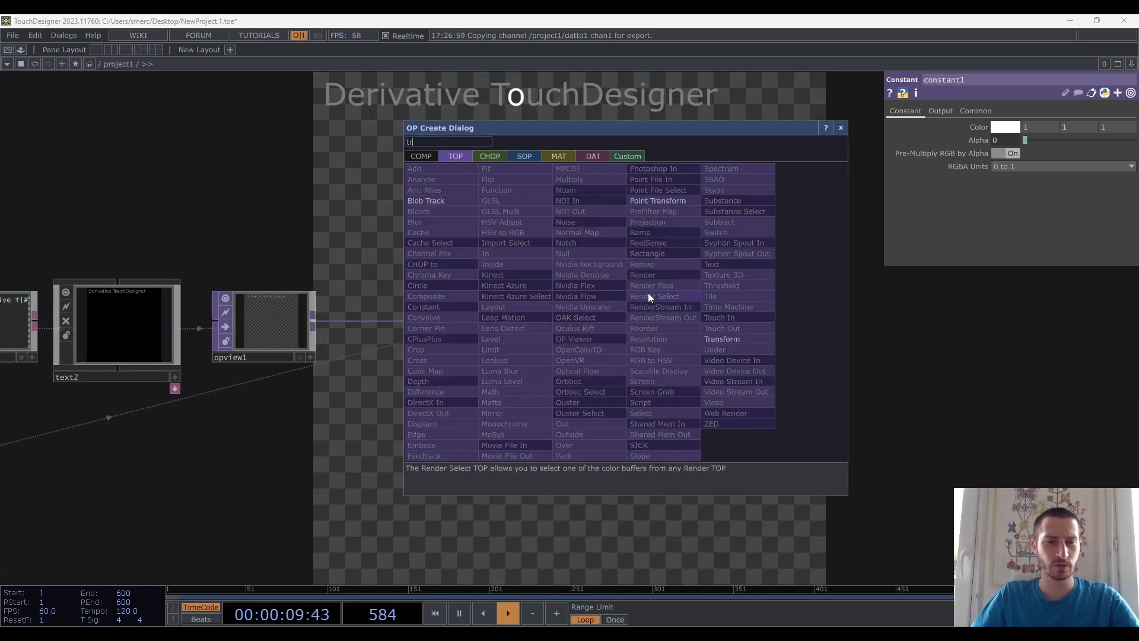
pyautogui.click(727, 337)
pyautogui.click(628, 327)
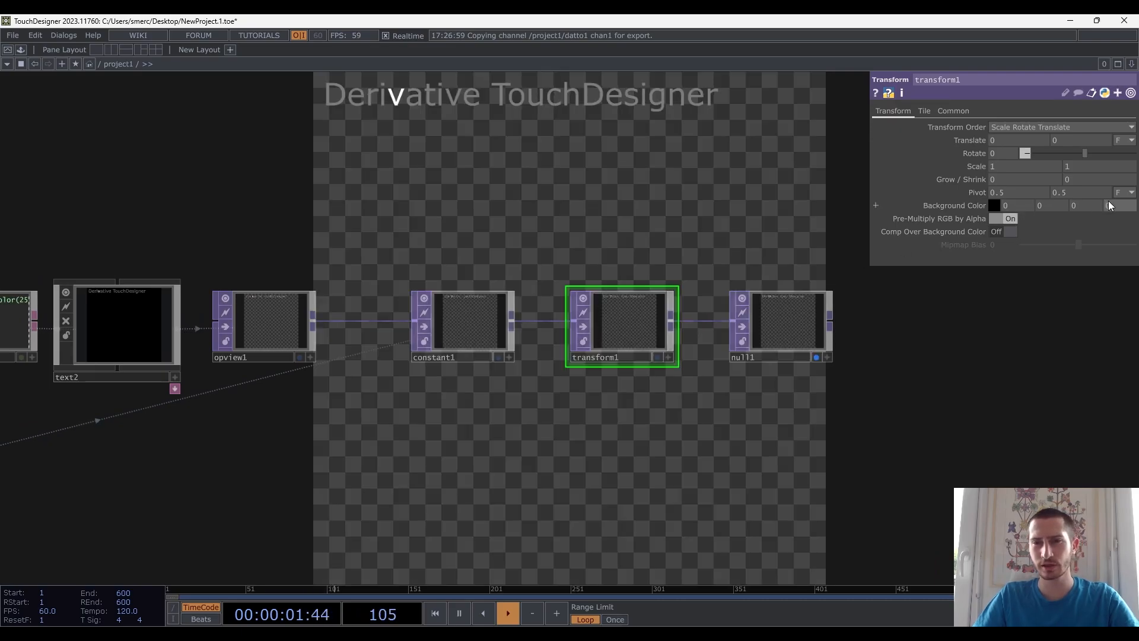
pyautogui.click(1001, 231)
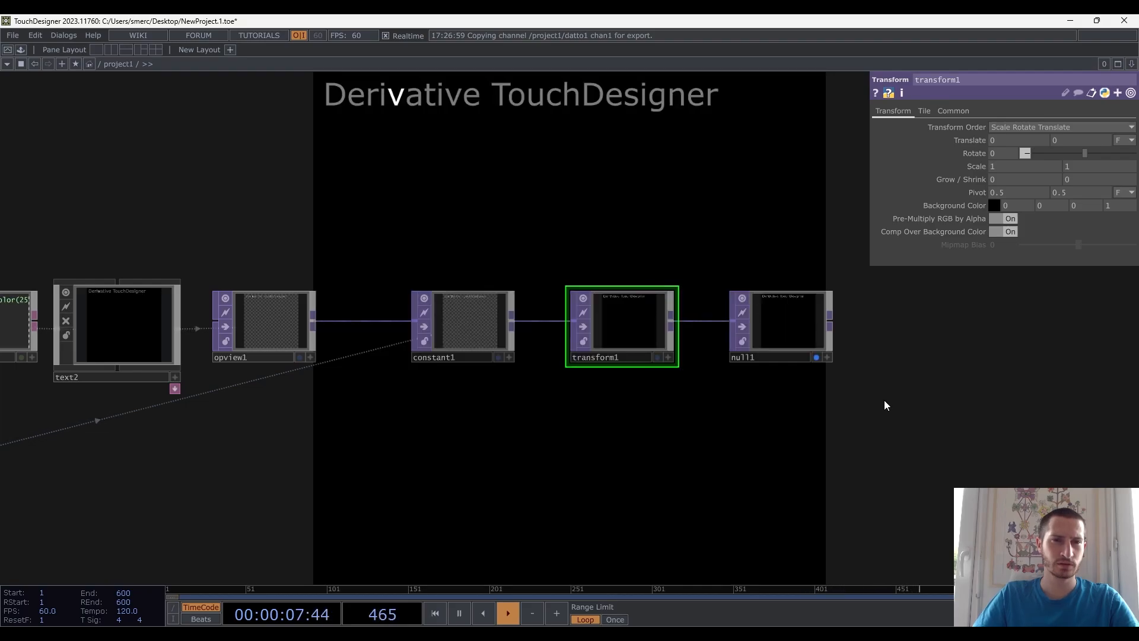
# Inside vstHost, set math1's Multiply to 1 ahead of the audio device output
pyautogui.scroll(-3, 884, 401)
pyautogui.moveTo(757, 455); pyautogui.dragTo(887, 311)
pyautogui.moveTo(470, 462); pyautogui.dragTo(906, 292)
pyautogui.scroll(10, 493, 378)
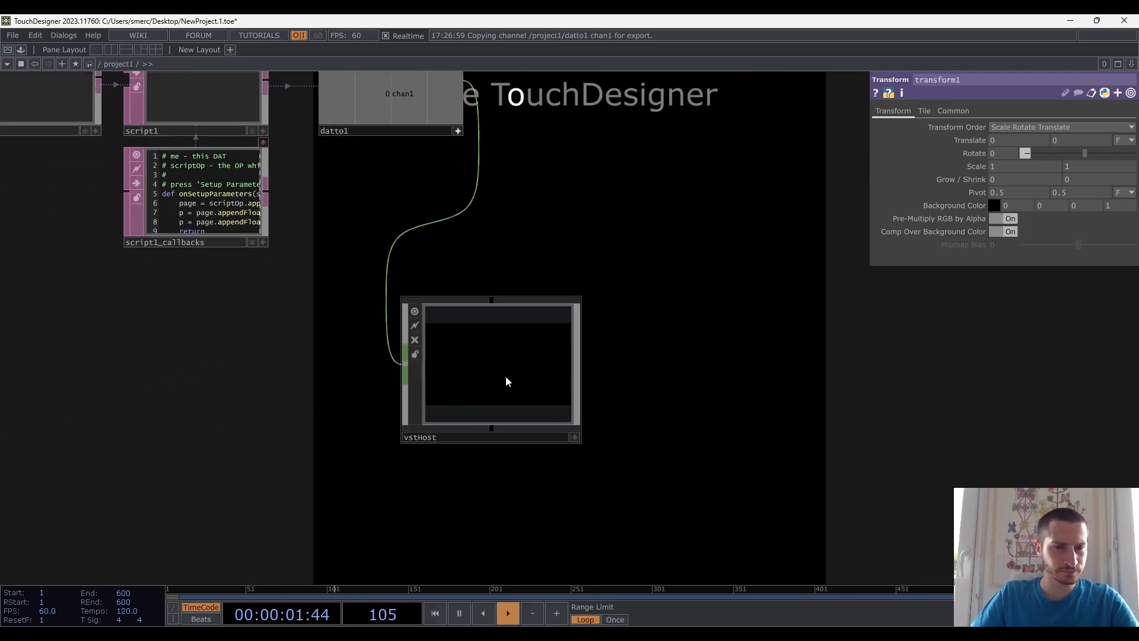
pyautogui.scroll(2, 566, 300)
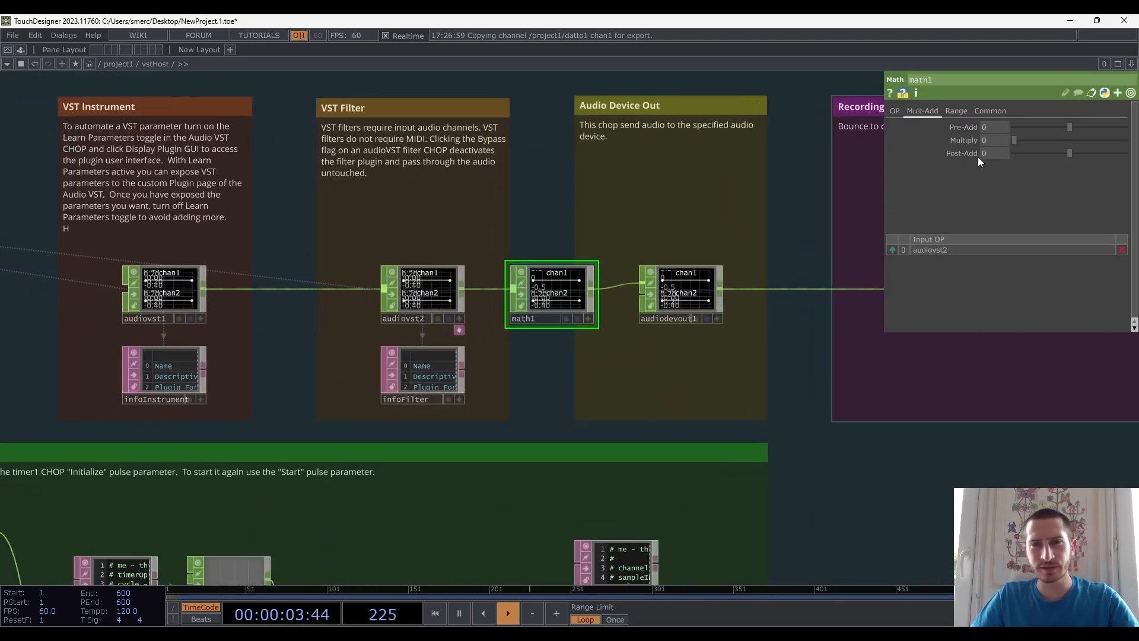
pyautogui.click(992, 140)
pyautogui.write('1')
pyautogui.press('Return')
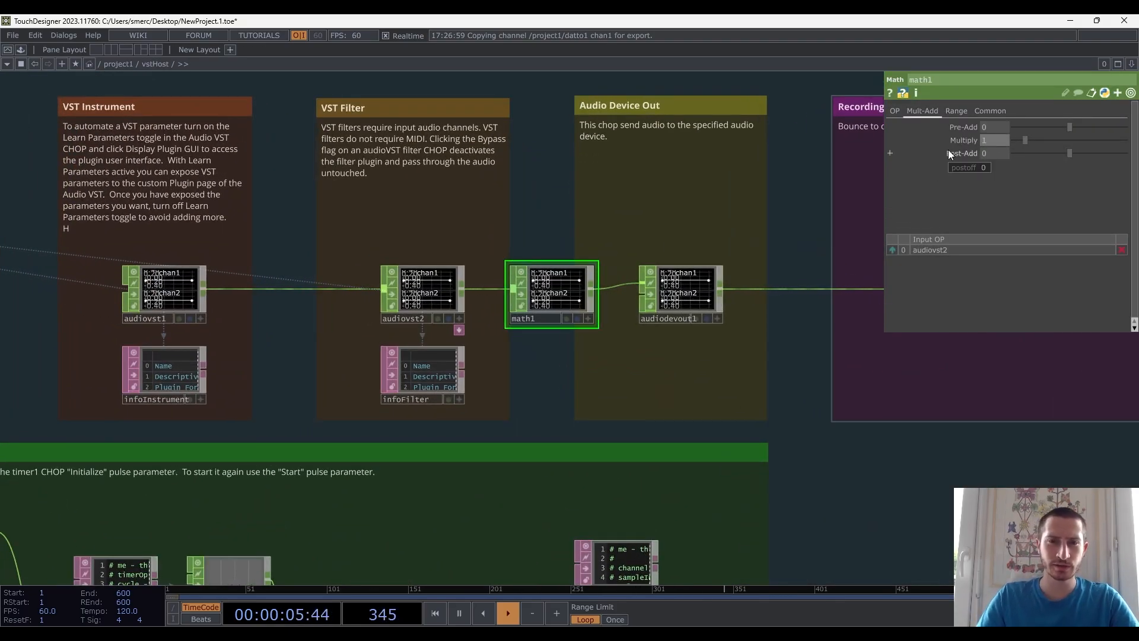
# Leave vstHost for the project1 network and select the text1 operator at the start of the chain
pyautogui.scroll(-10, 540, 167)
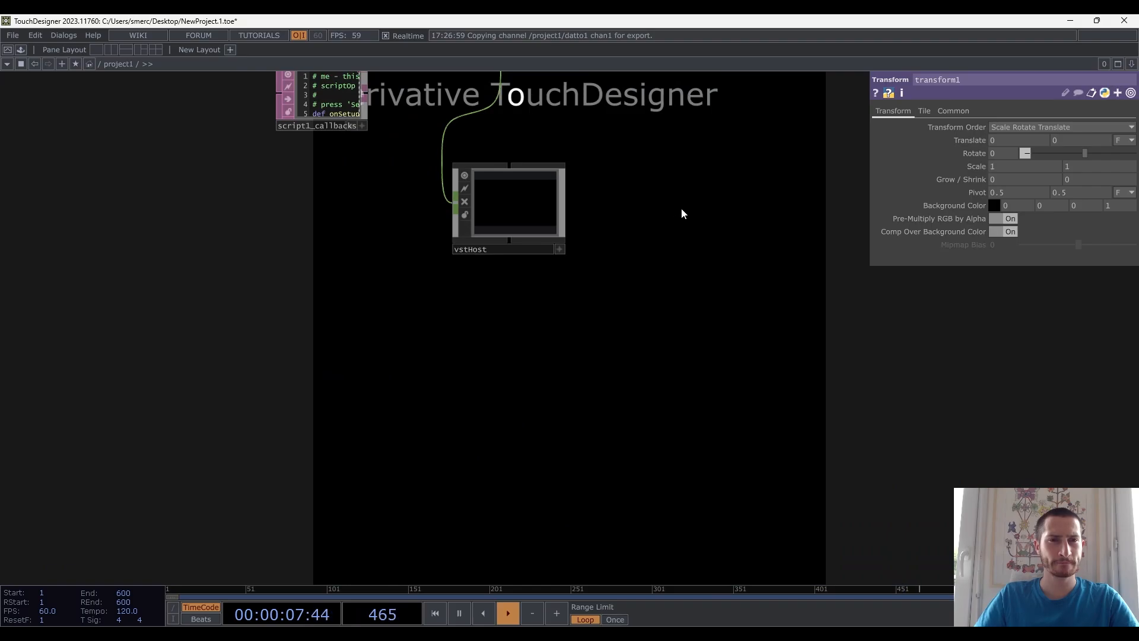
pyautogui.moveTo(686, 280); pyautogui.dragTo(680, 354)
pyautogui.moveTo(564, 427); pyautogui.dragTo(686, 437)
pyautogui.scroll(-3, 823, 387)
pyautogui.scroll(-3, 823, 386)
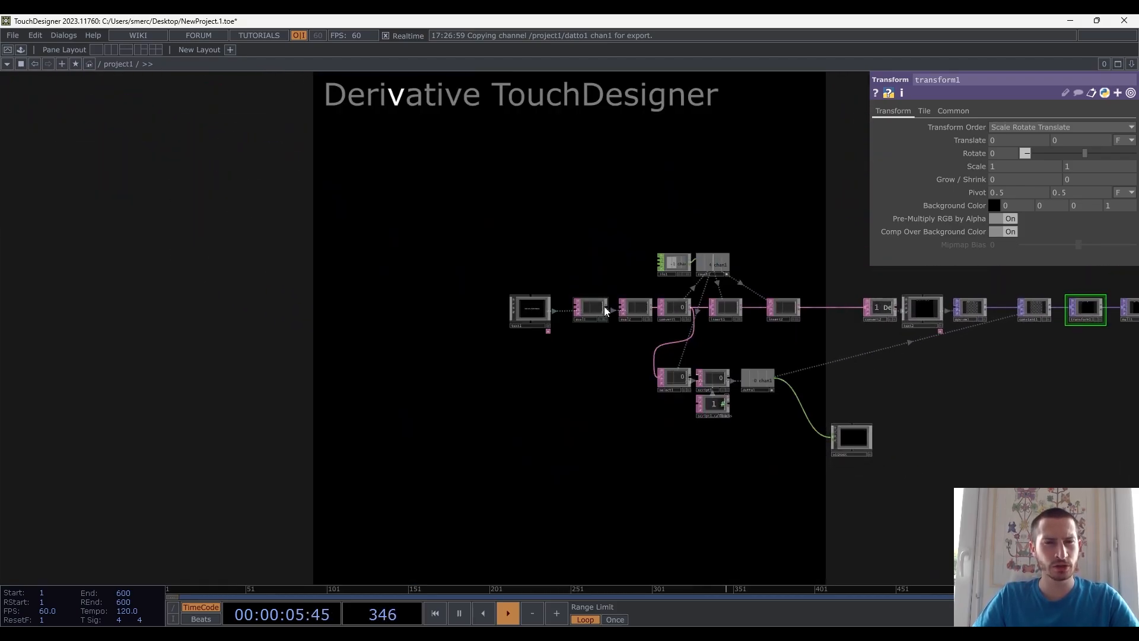
pyautogui.scroll(4, 616, 255)
pyautogui.scroll(3, 619, 251)
pyautogui.moveTo(403, 386); pyautogui.dragTo(498, 344)
pyautogui.click(484, 350)
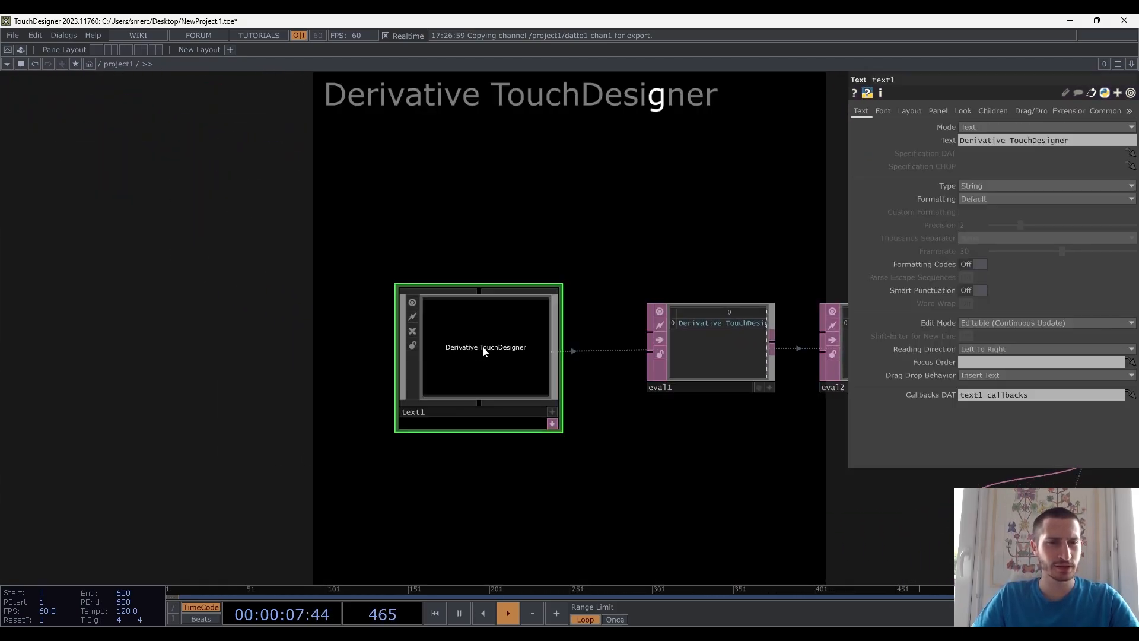
# Replace text1's text with "eeee ee e eeee"
pyautogui.click(485, 359)
pyautogui.hotkey('ctrl', 'a')
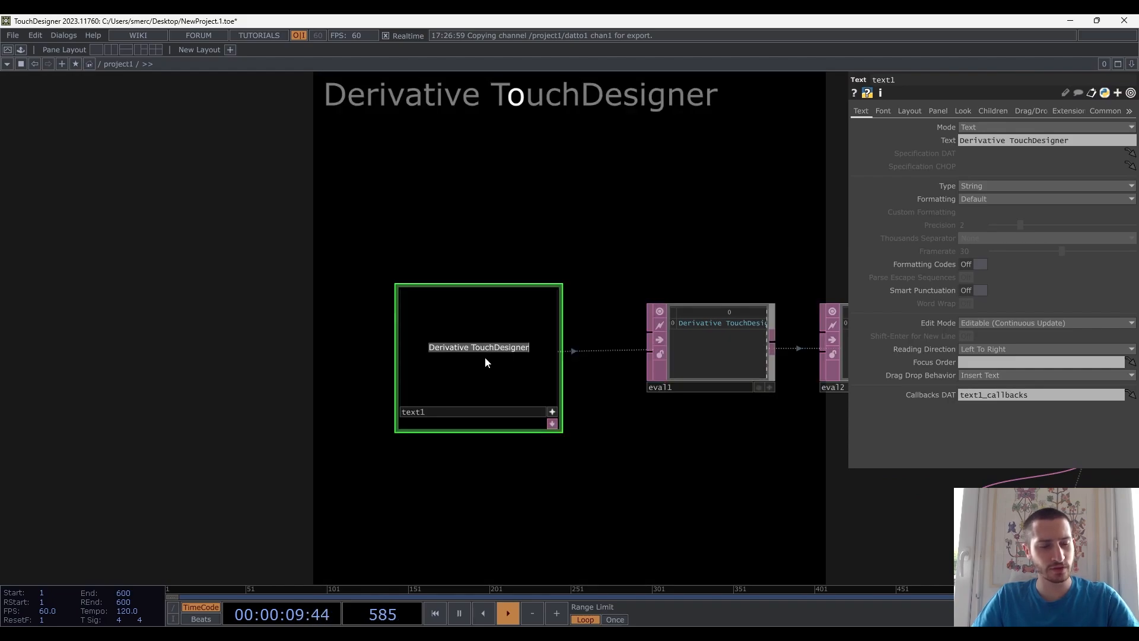
pyautogui.write('eeee ee e')
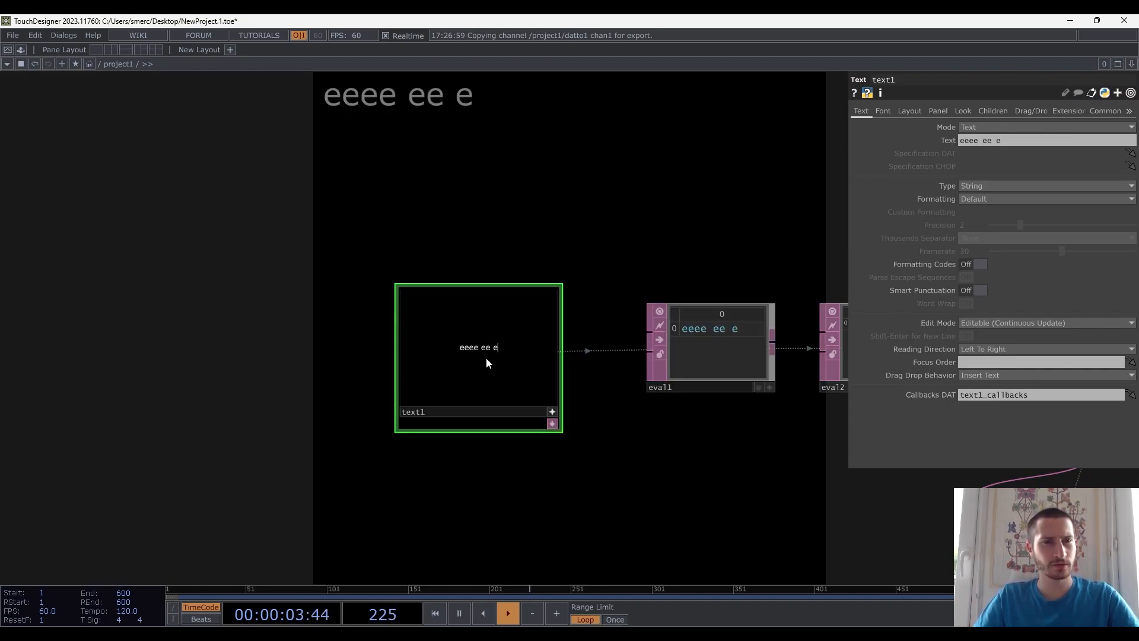
pyautogui.write('   e')
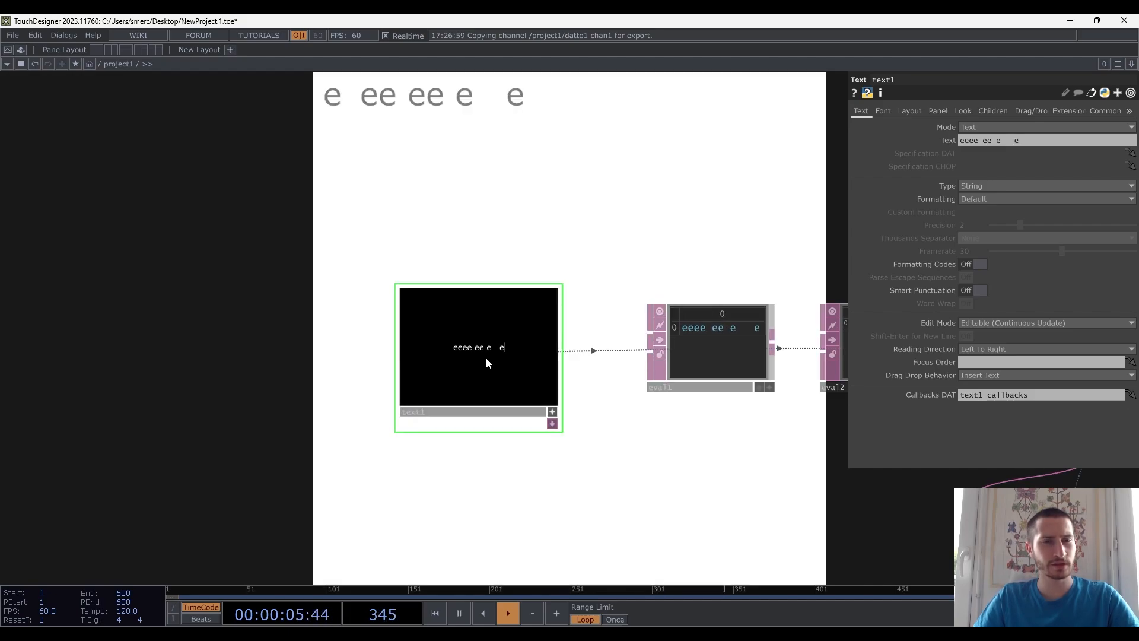
pyautogui.write('eee')
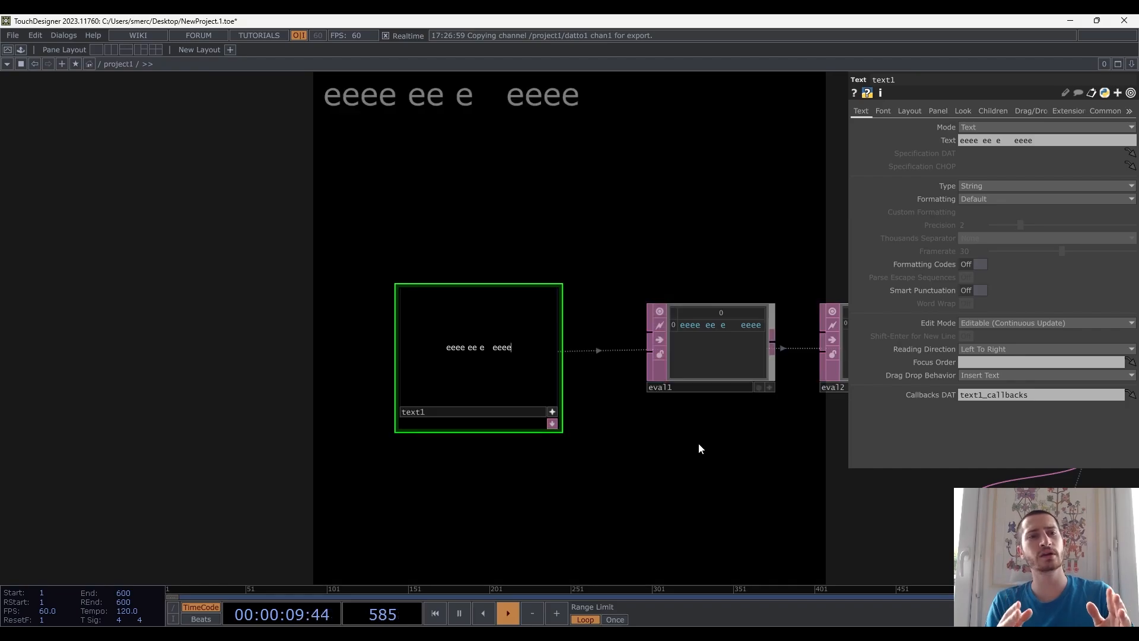
pyautogui.press('Escape')
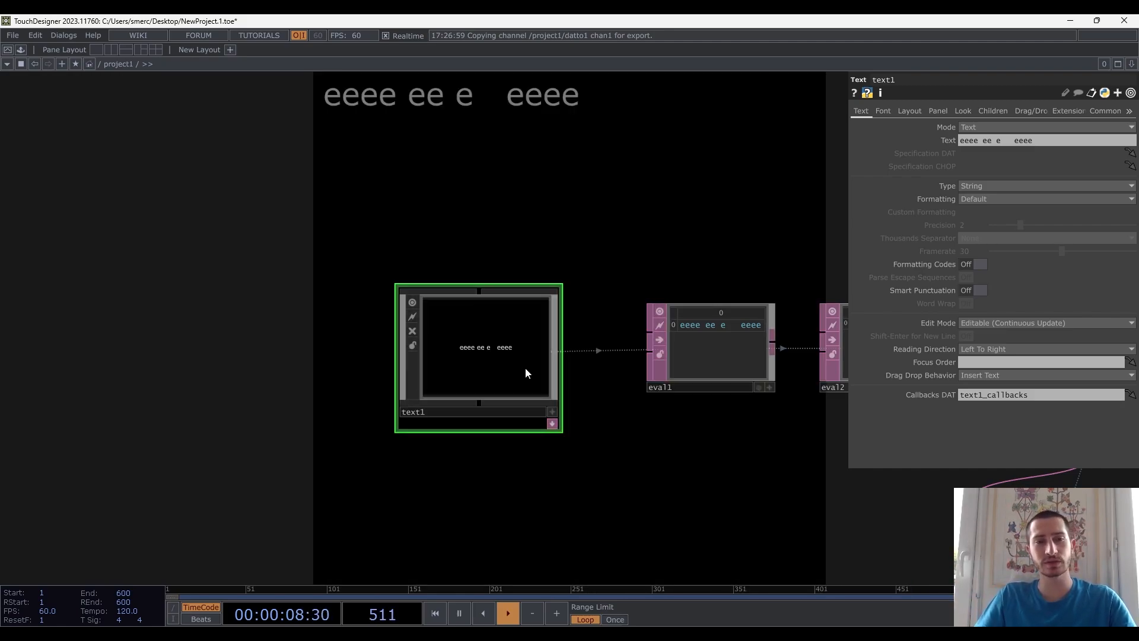
# Replace text1's text with "Cheese" and leave its interactive viewer mode
pyautogui.scroll(-2, 535, 396)
pyautogui.scroll(2, 509, 363)
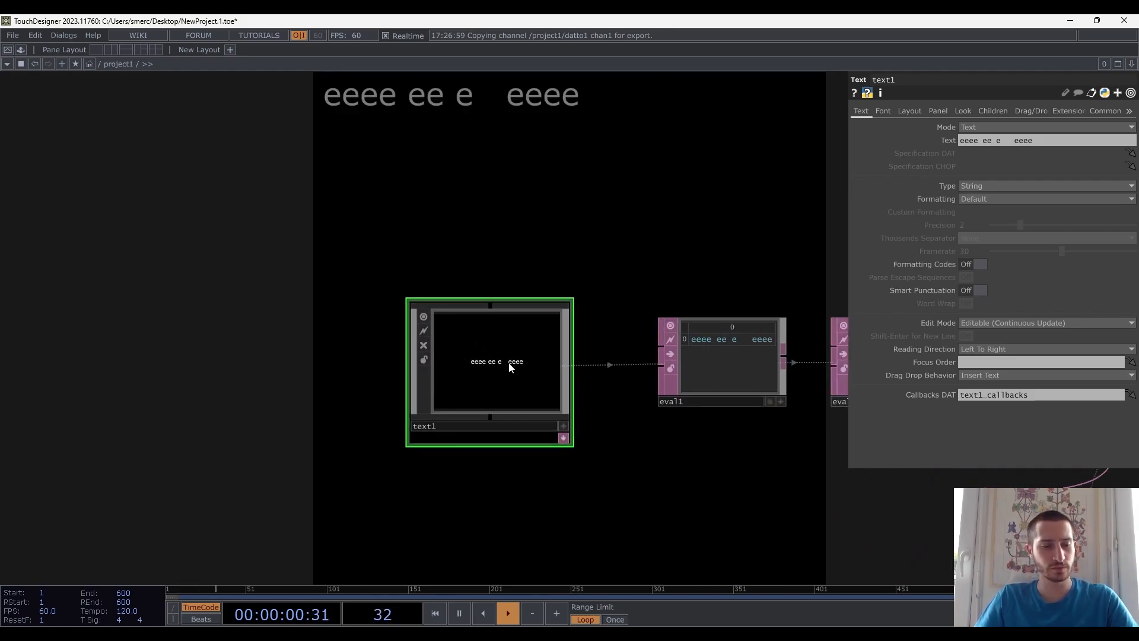
pyautogui.write('Ch')
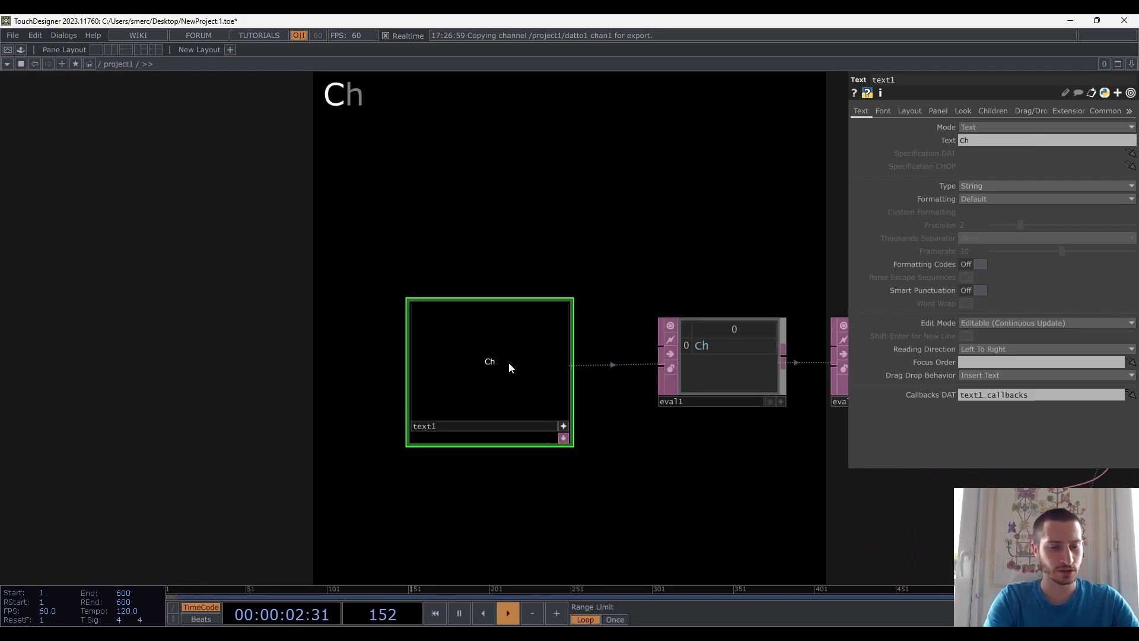
pyautogui.write('eese')
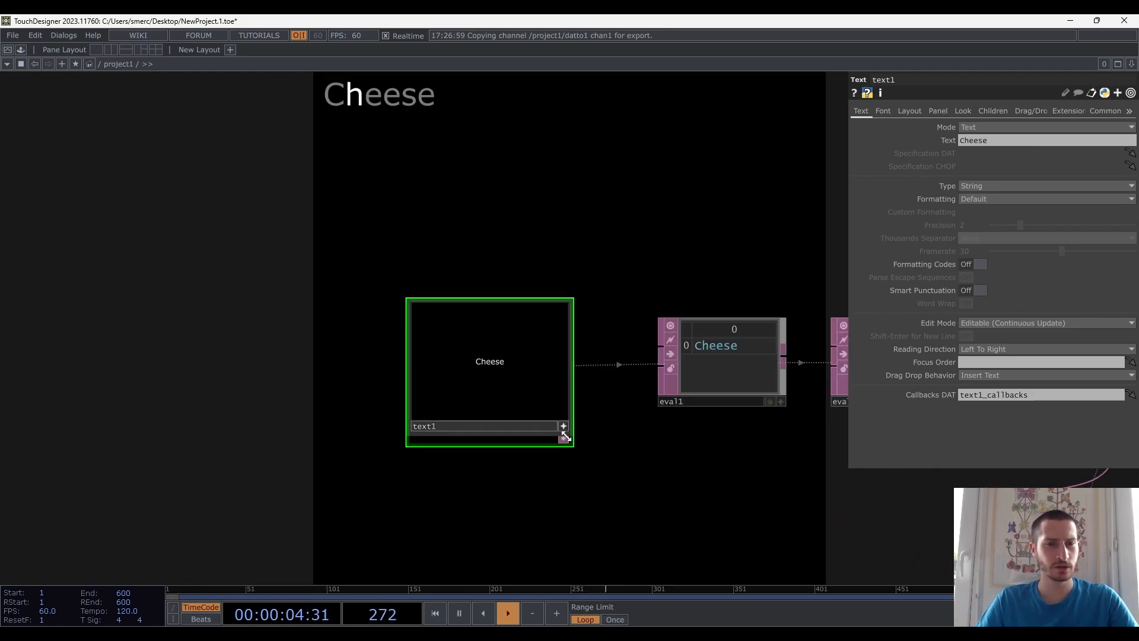
pyautogui.click(563, 426)
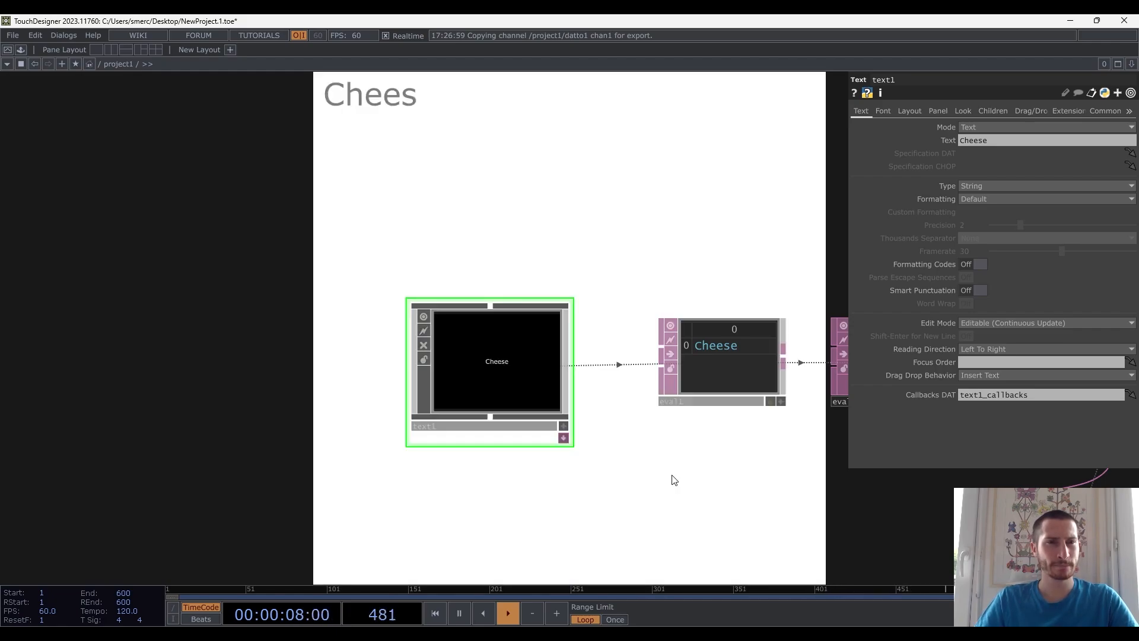
# Examine the operator network from text1 through the eval, convert and select operators to datto1 and vstHost
pyautogui.moveTo(674, 478); pyautogui.dragTo(605, 466)
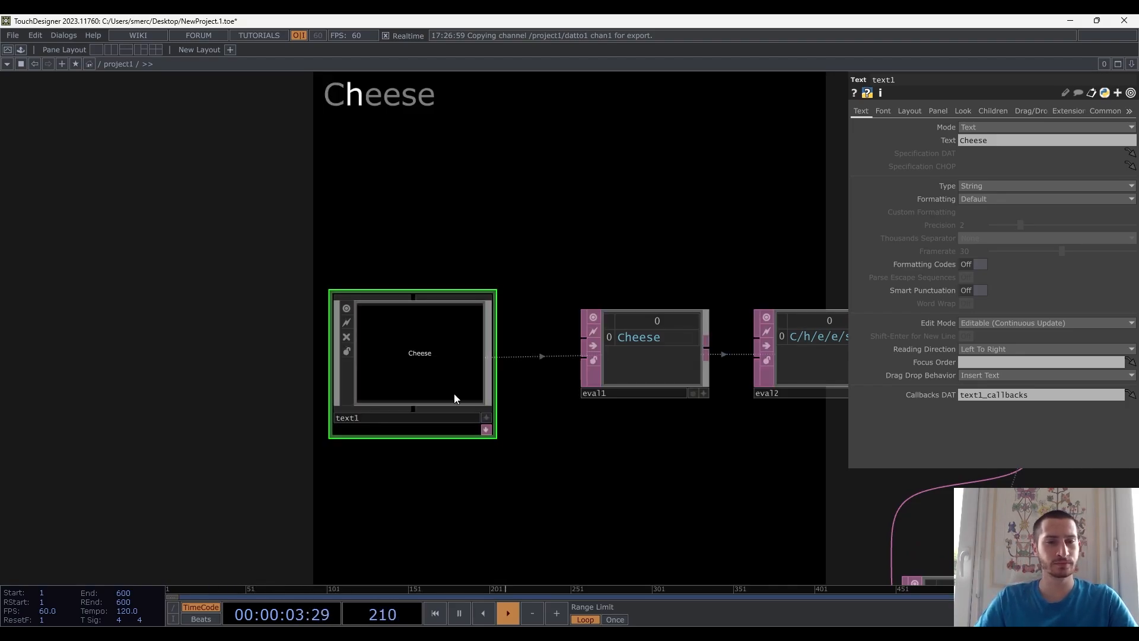
pyautogui.moveTo(653, 445); pyautogui.dragTo(432, 374)
pyautogui.scroll(-3, 432, 373)
pyautogui.moveTo(498, 404); pyautogui.dragTo(373, 389)
pyautogui.moveTo(765, 426); pyautogui.dragTo(567, 401)
pyautogui.moveTo(632, 463); pyautogui.dragTo(378, 306)
pyautogui.moveTo(413, 408); pyautogui.dragTo(649, 400)
pyautogui.moveTo(599, 372); pyautogui.dragTo(622, 336)
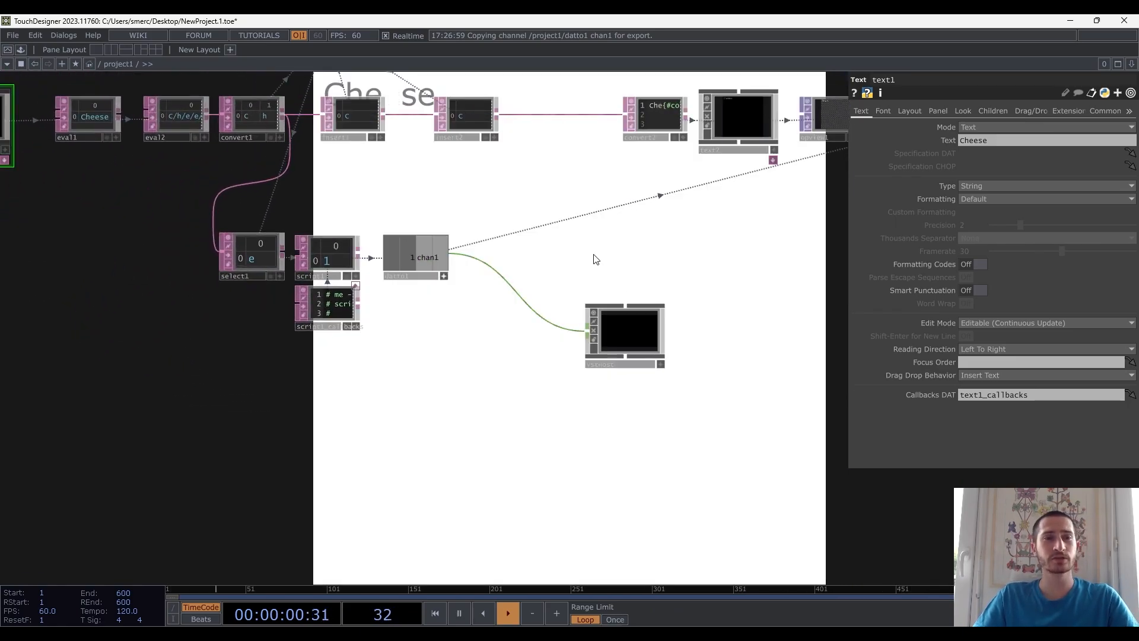
pyautogui.moveTo(595, 257); pyautogui.dragTo(613, 399)
pyautogui.scroll(-2, 613, 399)
pyautogui.moveTo(555, 201); pyautogui.dragTo(520, 154)
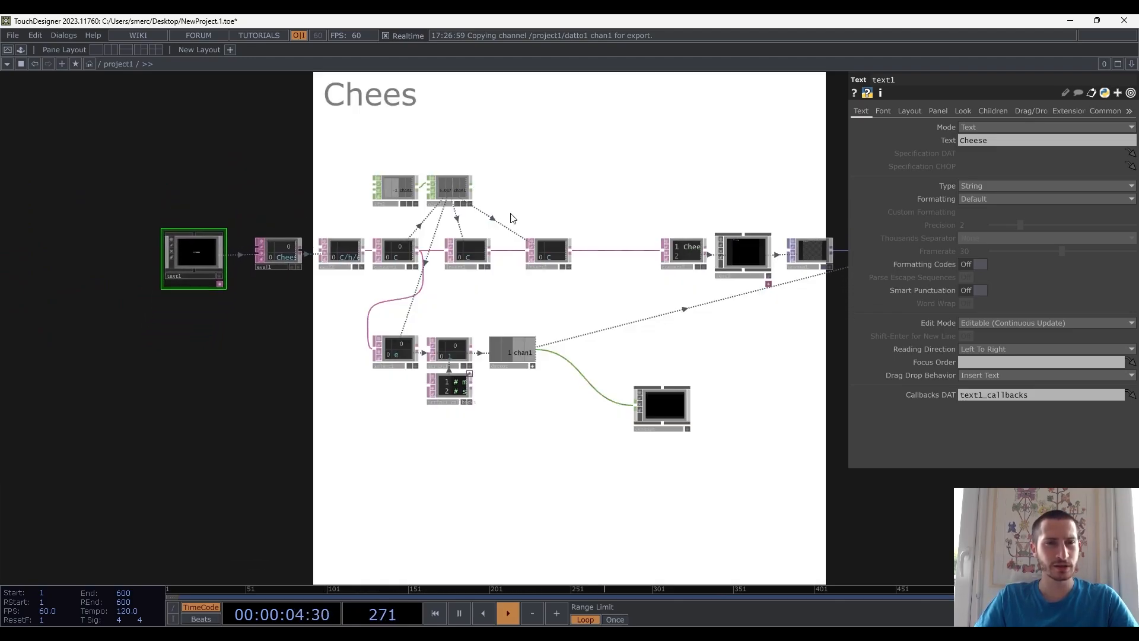
# Turn off null1's network background display, and respace the network by moving vstHost up and lfo1 away from count1
pyautogui.scroll(3, 537, 213)
pyautogui.moveTo(537, 213); pyautogui.dragTo(110, 184)
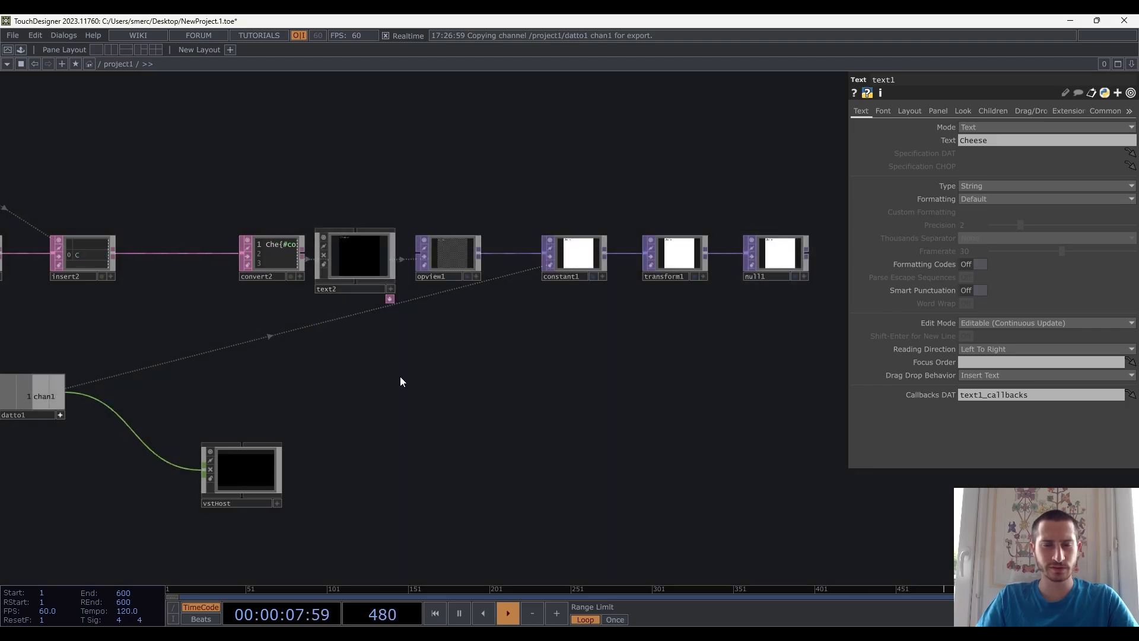
pyautogui.moveTo(399, 382); pyautogui.dragTo(684, 387)
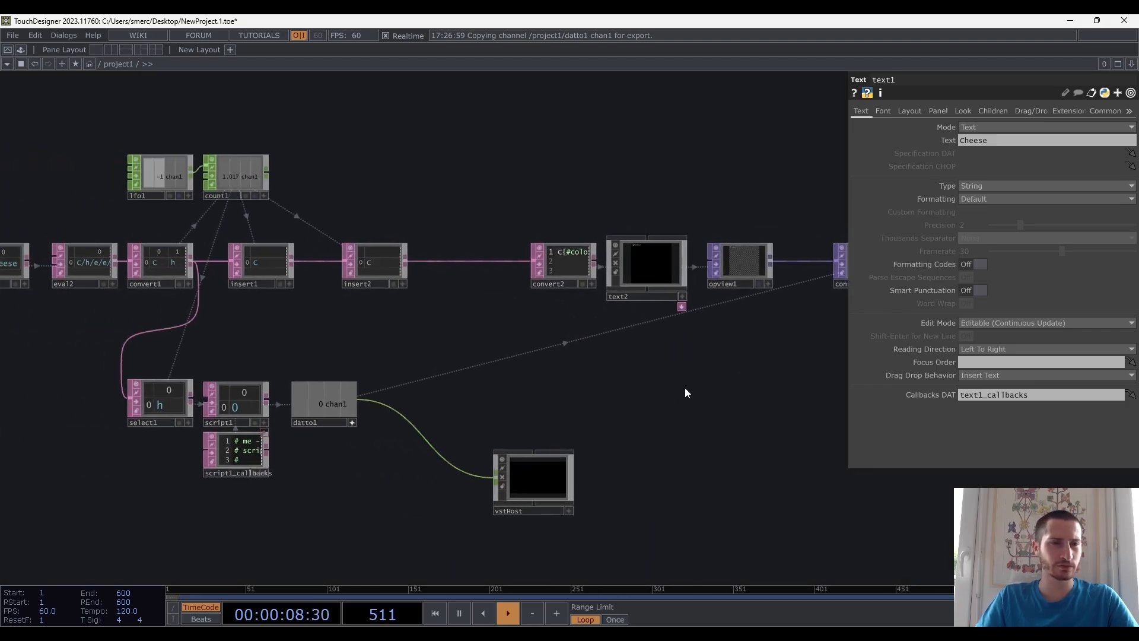
pyautogui.moveTo(627, 457); pyautogui.dragTo(641, 407)
pyautogui.moveTo(581, 350); pyautogui.dragTo(724, 396)
pyautogui.moveTo(394, 208); pyautogui.dragTo(318, 206)
pyautogui.moveTo(314, 216); pyautogui.dragTo(352, 215)
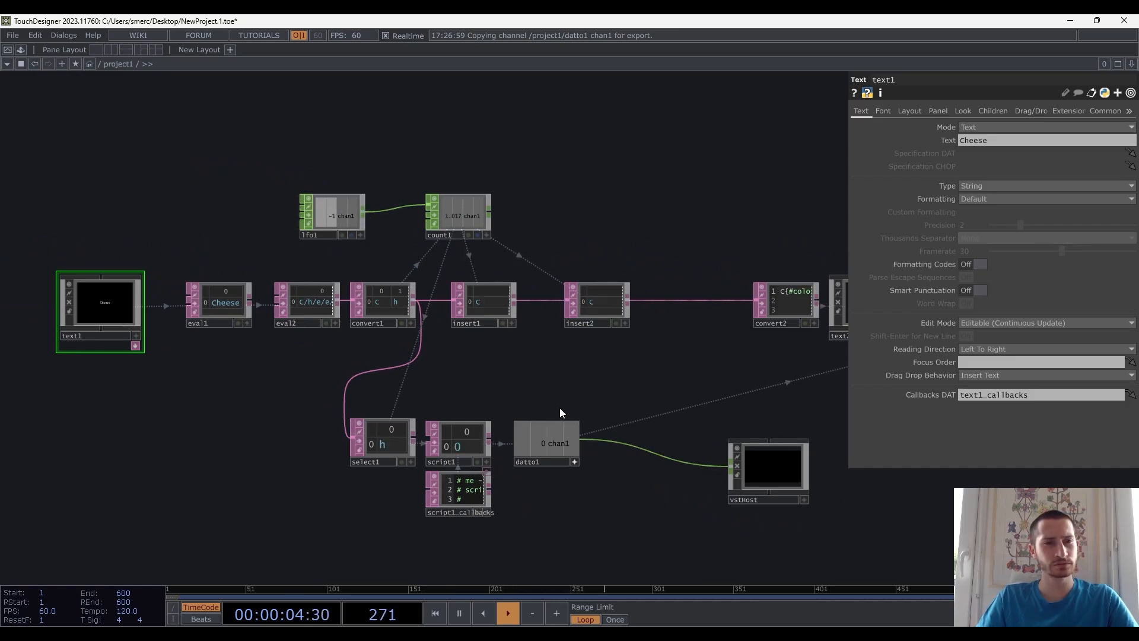
# Branch a Math CHOP off lfo1 with From Range -1 to 1 and place it directly above datto1
pyautogui.click(362, 210)
pyautogui.click(592, 389)
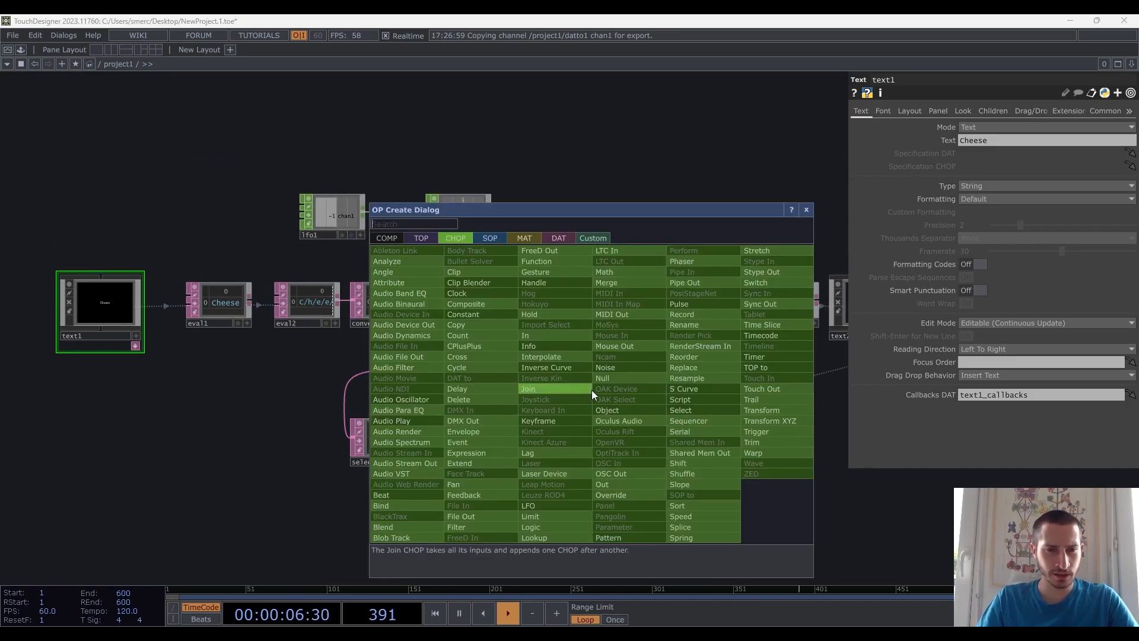
pyautogui.write('math')
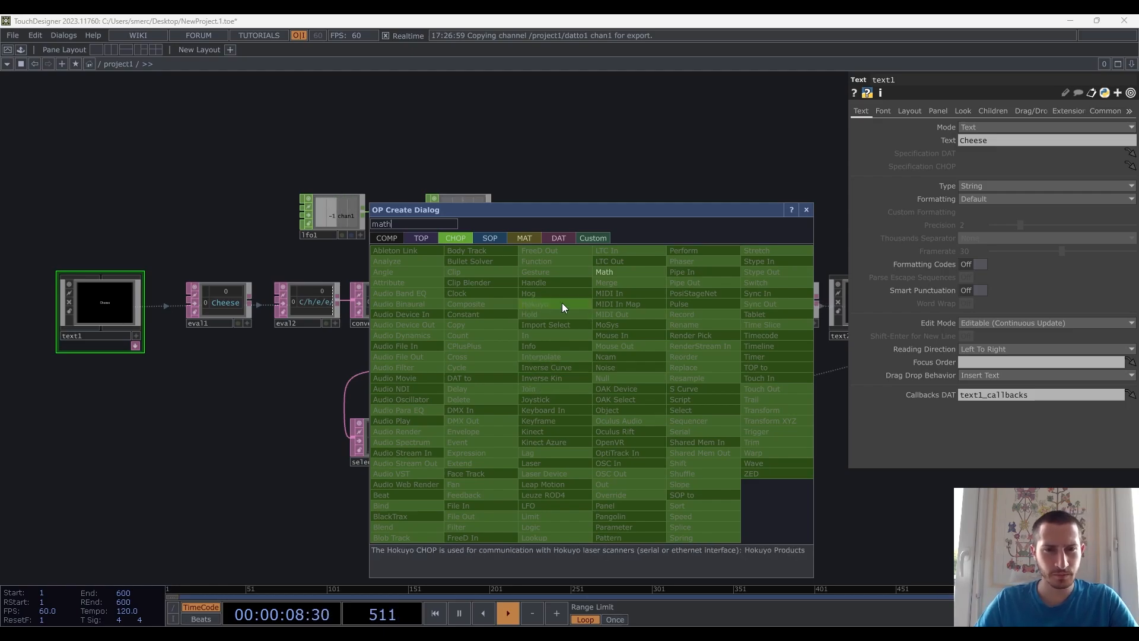
pyautogui.click(605, 272)
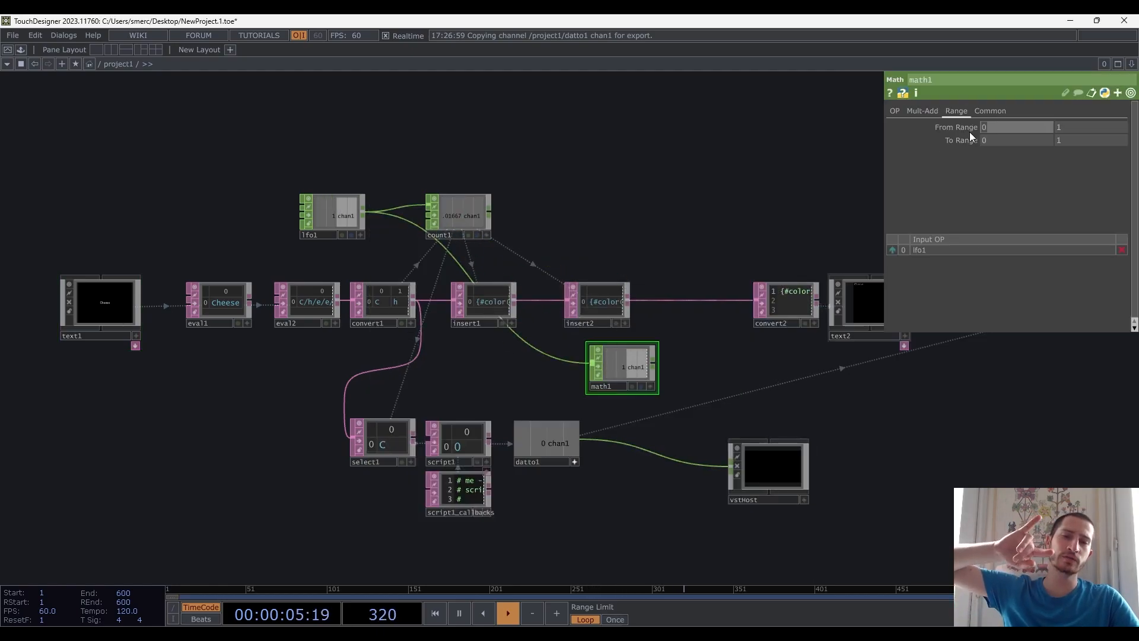
pyautogui.write('-1')
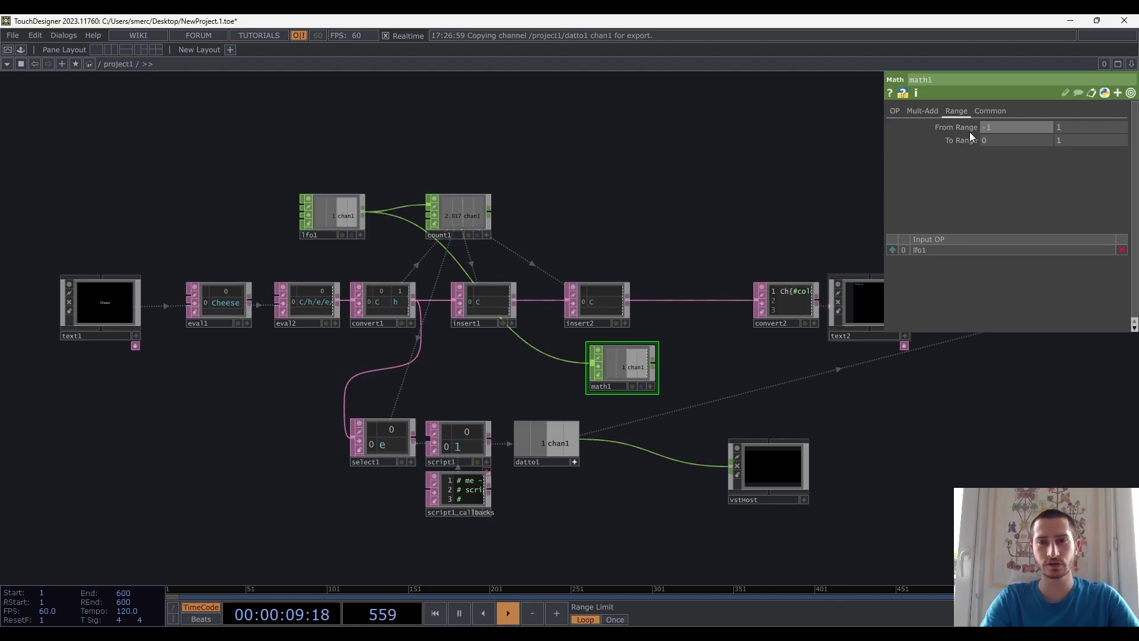
pyautogui.scroll(5, 635, 388)
pyautogui.scroll(-6, 578, 313)
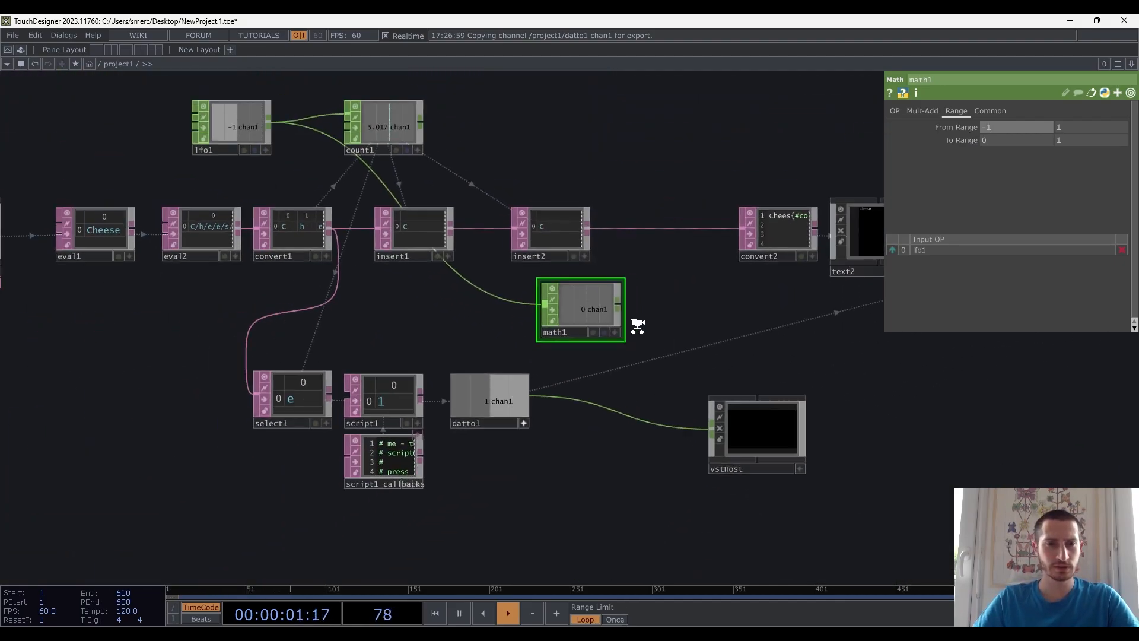
pyautogui.scroll(2, 647, 337)
pyautogui.moveTo(545, 304); pyautogui.dragTo(454, 318)
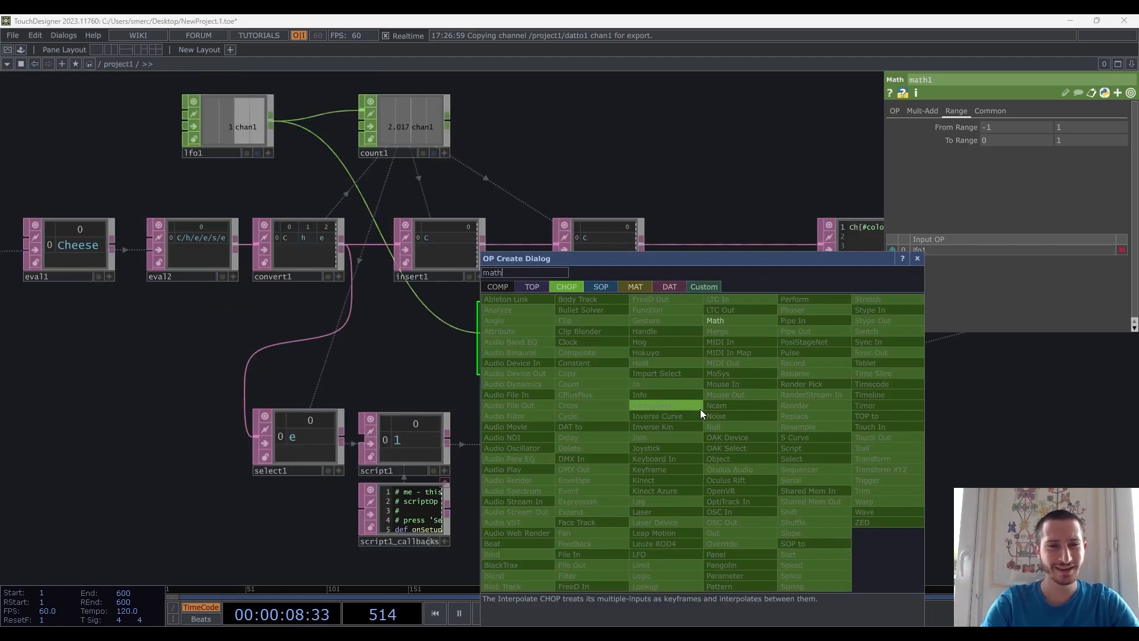
# Insert a Math CHOP between datto1 and vstHost that combines datto1 and math1 with Combine CHOPs set to Multiply
pyautogui.click(725, 327)
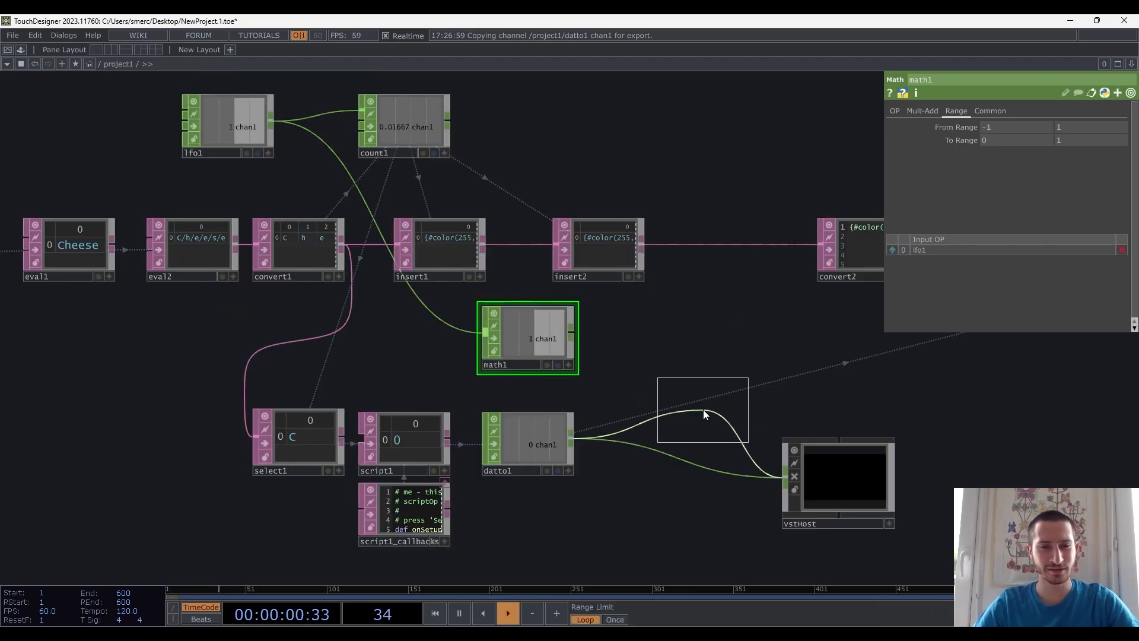
pyautogui.click(685, 419)
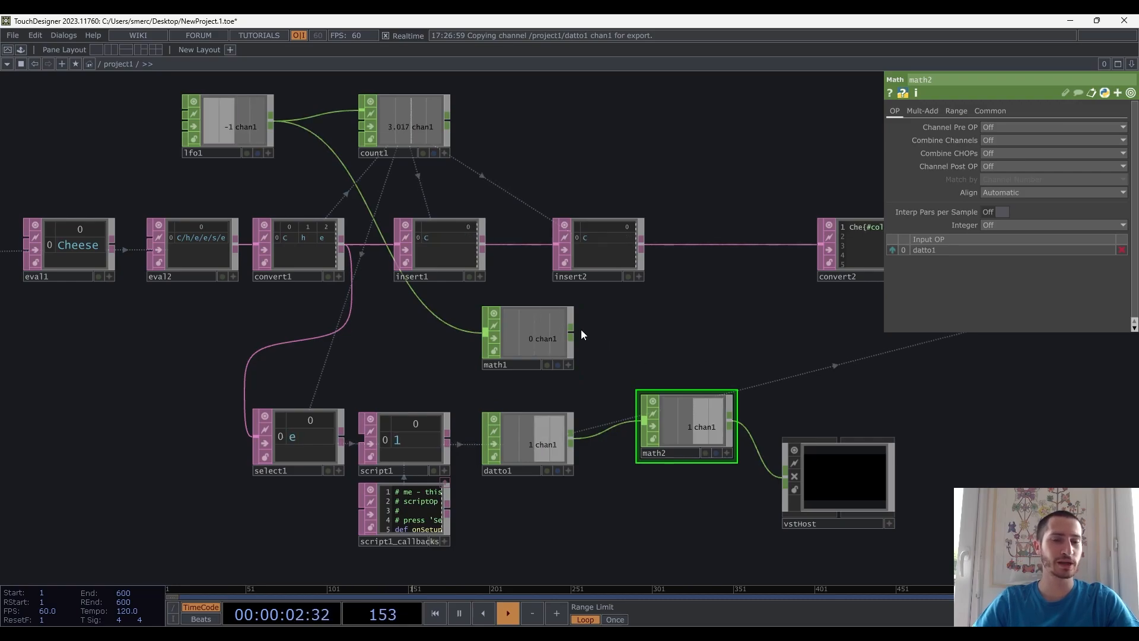
pyautogui.moveTo(573, 335); pyautogui.dragTo(625, 416)
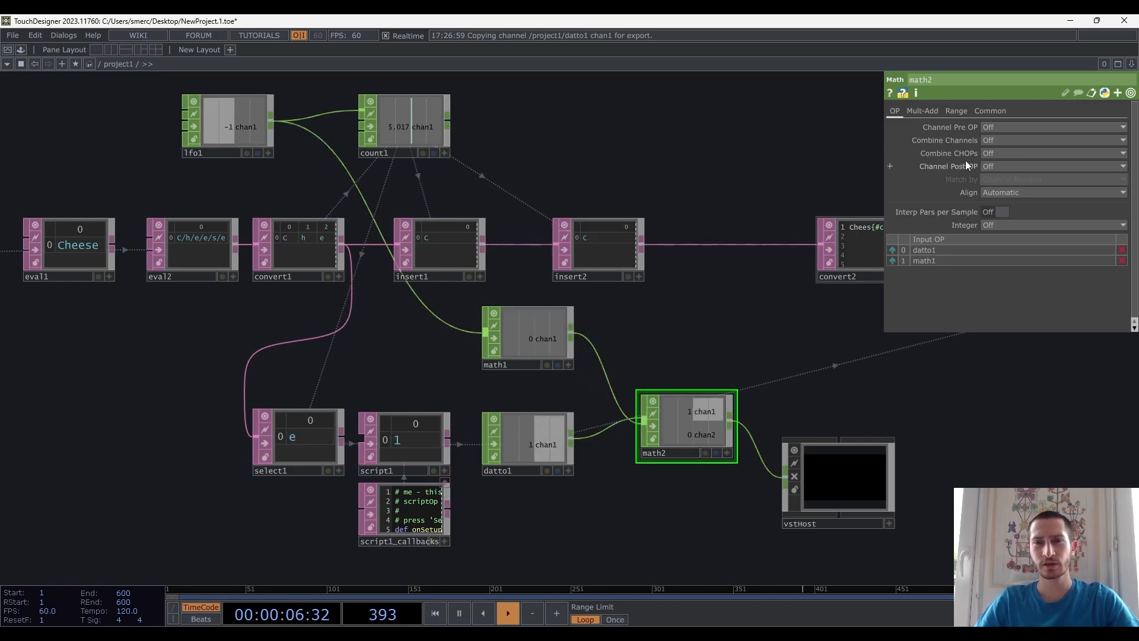
pyautogui.click(1008, 152)
pyautogui.click(995, 204)
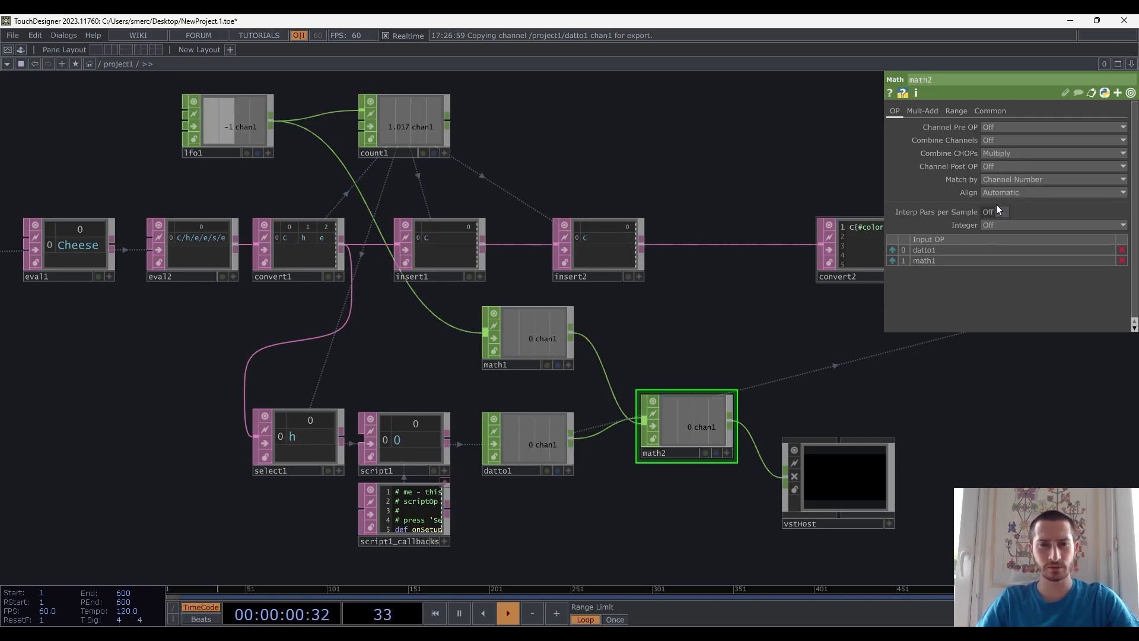
# Move vstHost farther away from math2 to make room in the network
pyautogui.moveTo(772, 326); pyautogui.dragTo(746, 309)
pyautogui.scroll(4, 646, 412)
pyautogui.moveTo(661, 185); pyautogui.dragTo(635, 138)
pyautogui.scroll(-4, 627, 180)
pyautogui.moveTo(773, 332); pyautogui.dragTo(949, 349)
# Branch a Trail CHOP off math2's output and place it below the connection to vstHost
pyautogui.moveTo(638, 350); pyautogui.dragTo(561, 354)
pyautogui.moveTo(589, 261); pyautogui.dragTo(649, 371)
pyautogui.write('traoil')
pyautogui.press('BackSpace')
pyautogui.press('BackSpace')
pyautogui.press('BackSpace')
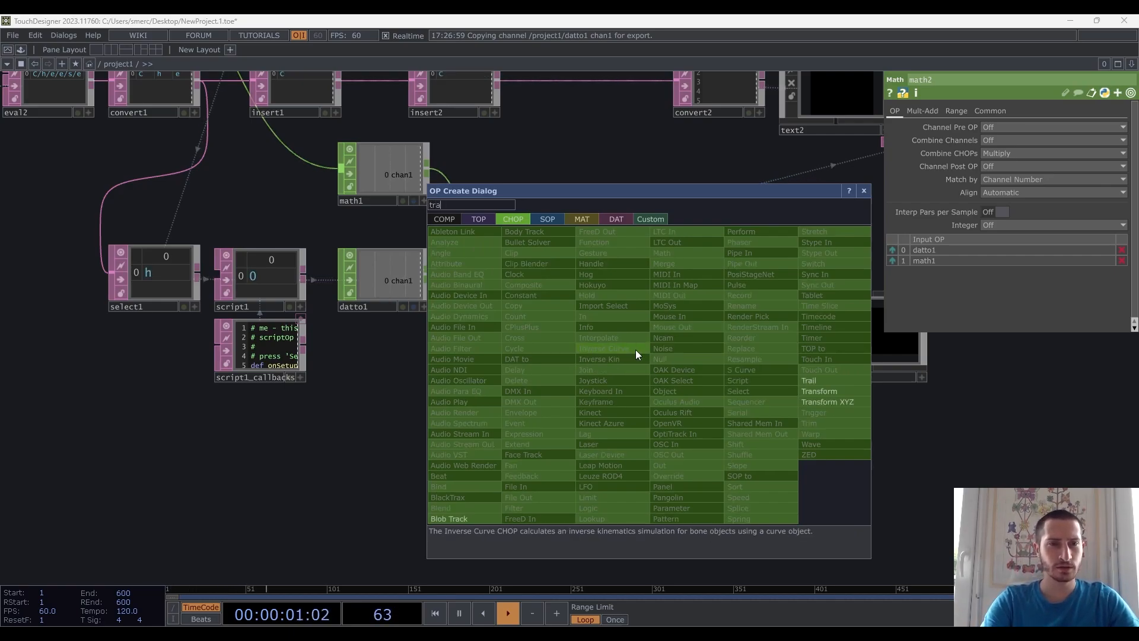
pyautogui.click(811, 380)
pyautogui.click(690, 460)
pyautogui.moveTo(689, 461); pyautogui.dragTo(675, 408)
pyautogui.scroll(3, 674, 409)
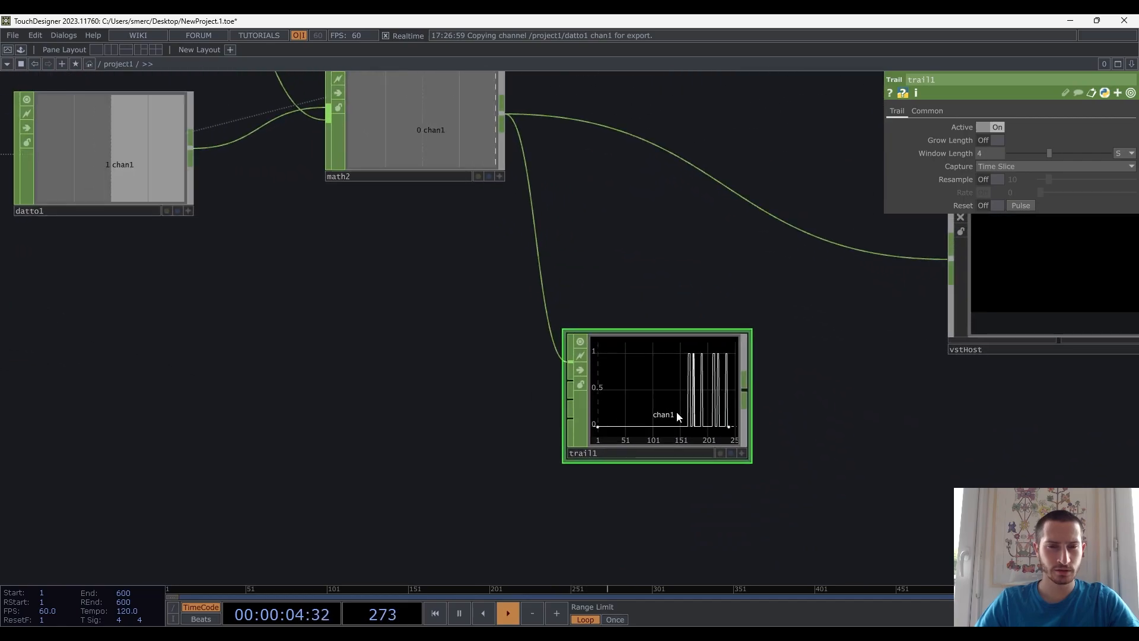
pyautogui.moveTo(677, 407); pyautogui.dragTo(644, 335)
# Duplicate trail1 below the original and feed the copy from datto1's output
pyautogui.hotkey('ctrl', 'c')
pyautogui.hotkey('ctrl', 'v')
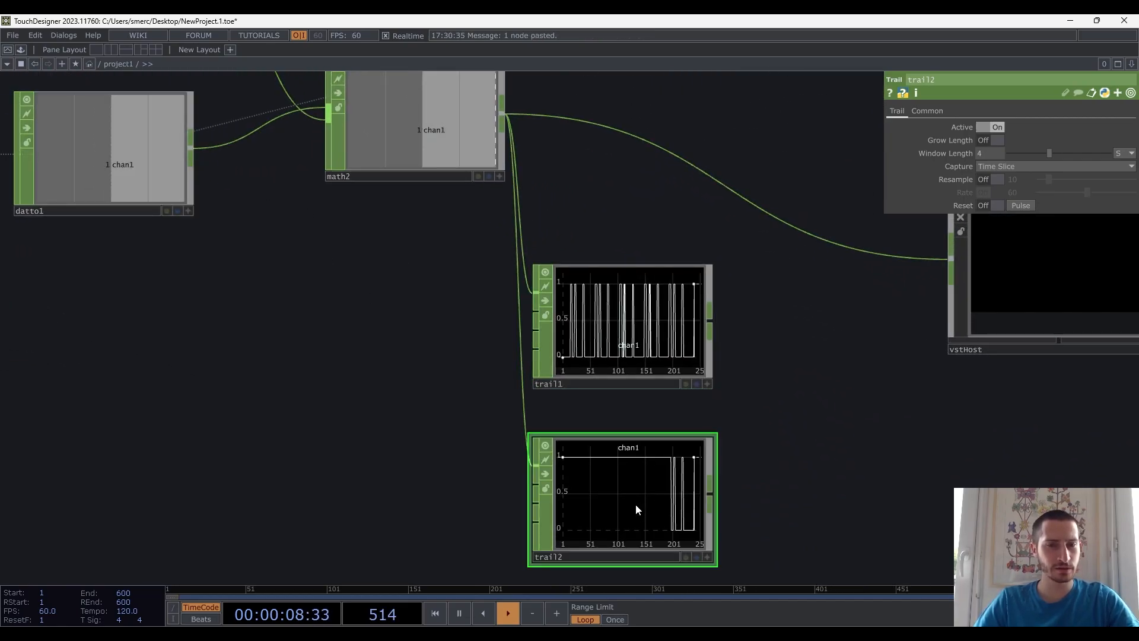
pyautogui.moveTo(191, 147); pyautogui.dragTo(532, 462)
pyautogui.scroll(2, 653, 505)
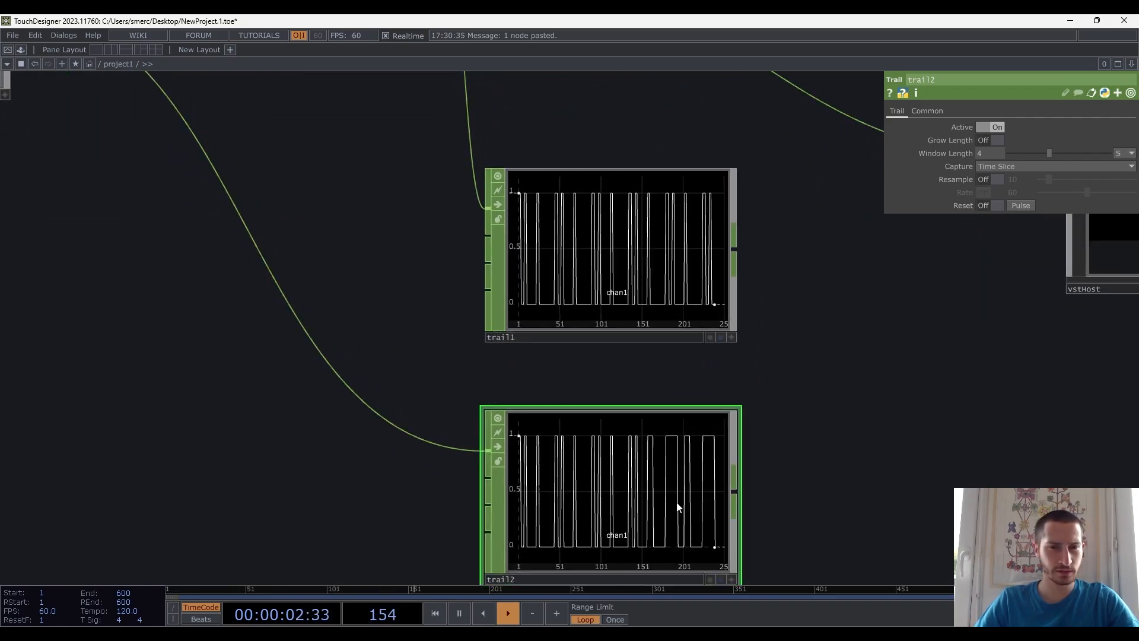
# Set the Window Length of both trail1 and trail2 to 1 second
pyautogui.moveTo(674, 501); pyautogui.dragTo(674, 453)
pyautogui.scroll(2, 706, 420)
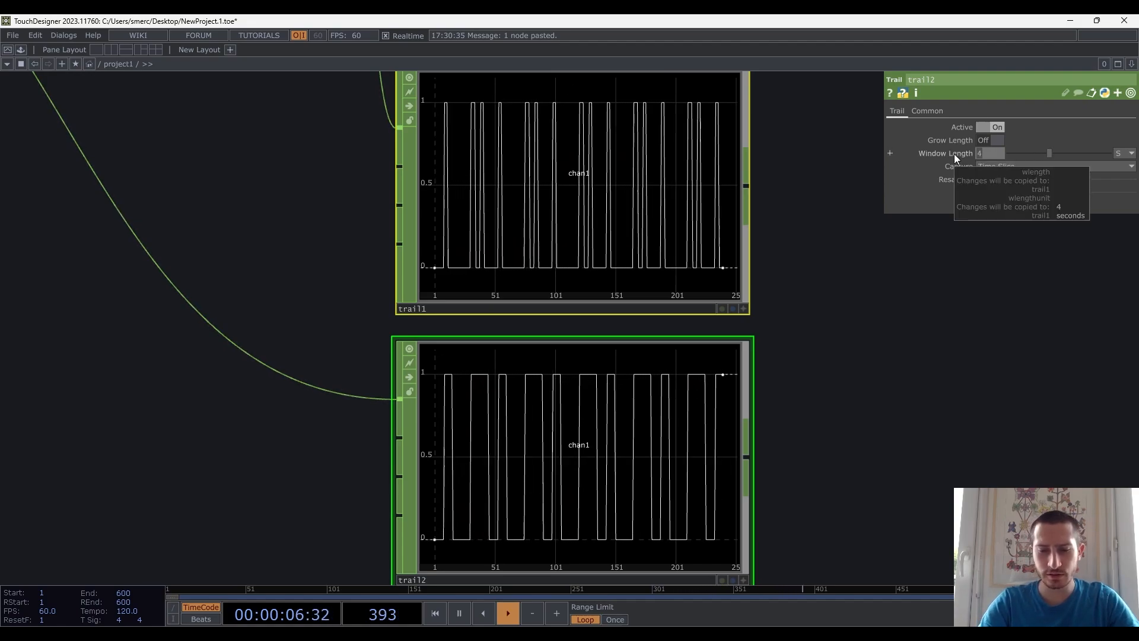
pyautogui.write('1')
pyautogui.press('Return')
pyautogui.click(789, 385)
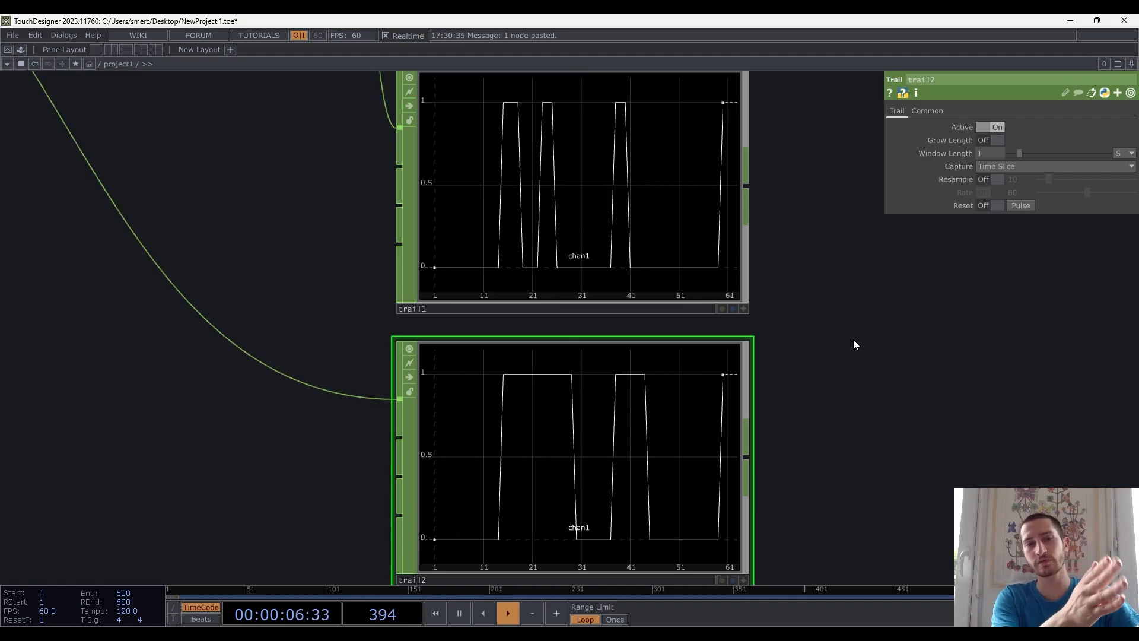
# Extend the text in text1 to "Cheese eeeeee"
pyautogui.scroll(-3, 853, 344)
pyautogui.scroll(-3, 853, 339)
pyautogui.moveTo(314, 118); pyautogui.dragTo(592, 251)
pyautogui.moveTo(408, 304); pyautogui.dragTo(541, 476)
pyautogui.moveTo(435, 195); pyautogui.dragTo(486, 283)
pyautogui.moveTo(558, 308); pyautogui.dragTo(599, 264)
pyautogui.click(388, 379)
pyautogui.hotkey('shift', 'h')
pyautogui.click(595, 333)
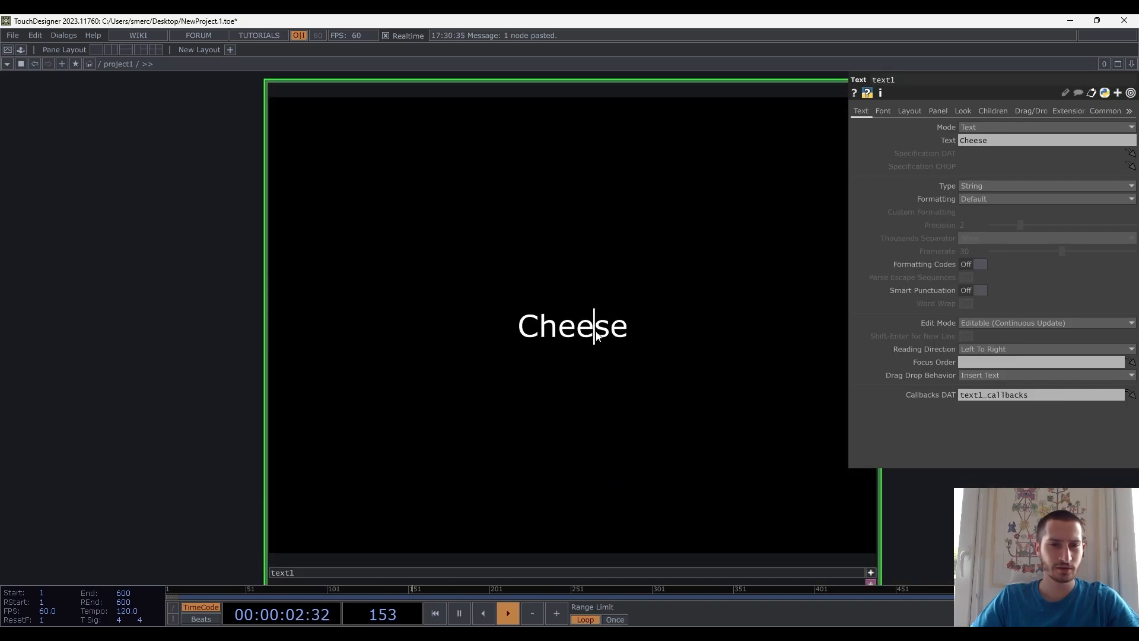
pyautogui.write('eeeeee')
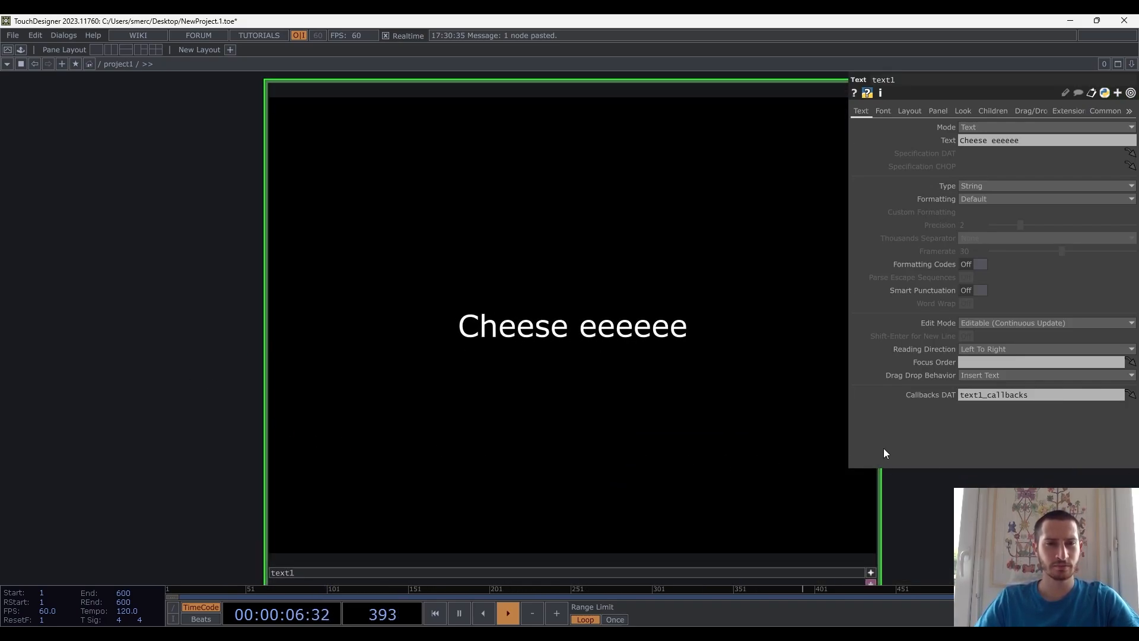
# Examine the highlighted letters, flashing background and trail graphs during playback of the text, and pause the timeline
pyautogui.scroll(-8, 511, 457)
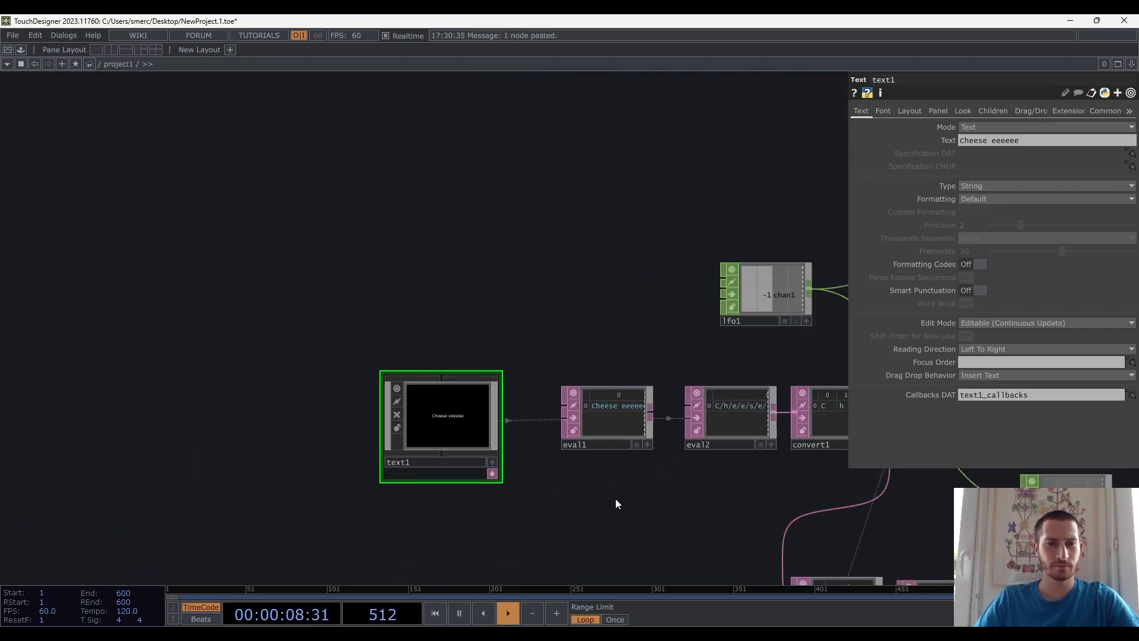
pyautogui.moveTo(615, 504); pyautogui.dragTo(399, 419)
pyautogui.scroll(-3, 400, 419)
pyautogui.moveTo(903, 490); pyautogui.dragTo(450, 393)
pyautogui.scroll(2, 480, 355)
pyautogui.click(585, 352)
pyautogui.scroll(-5, 671, 422)
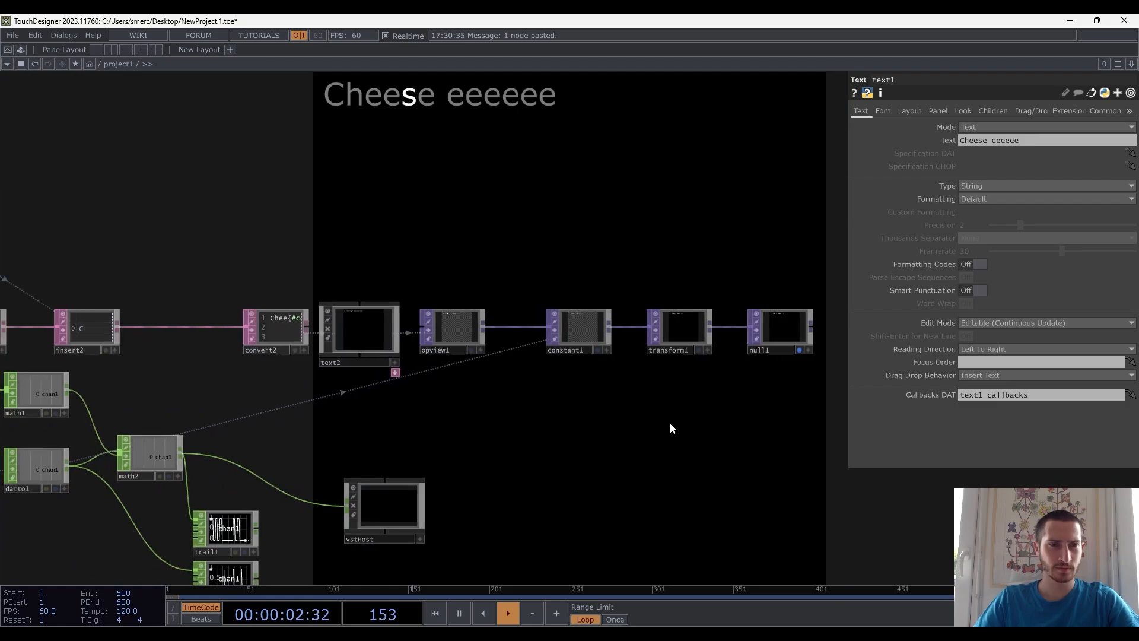
pyautogui.moveTo(628, 423); pyautogui.dragTo(757, 392)
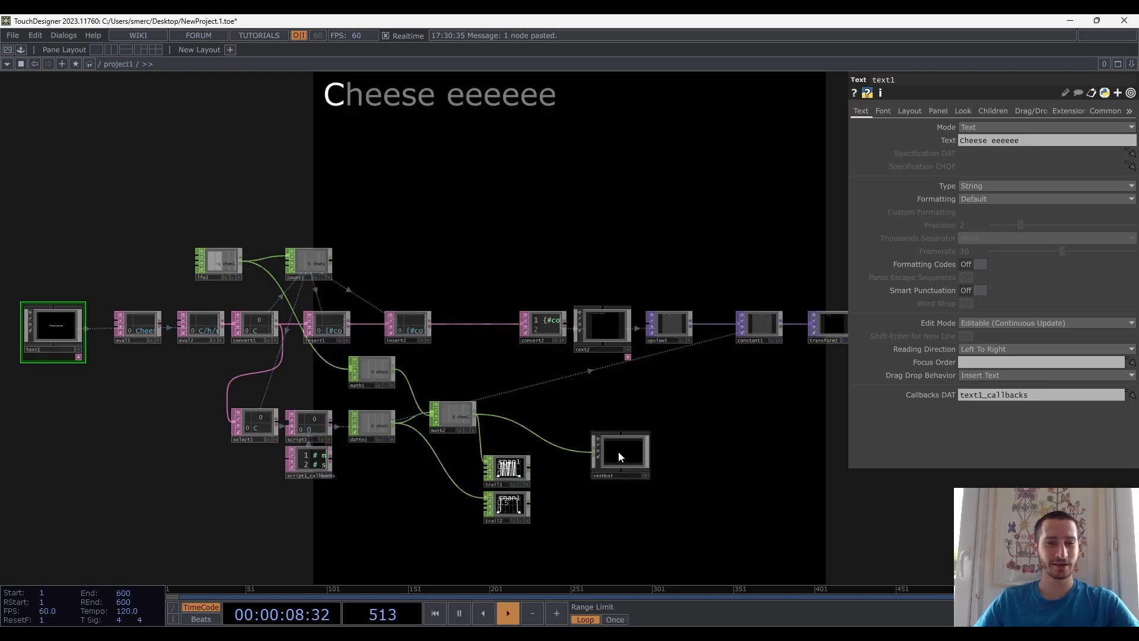
pyautogui.scroll(5, 614, 469)
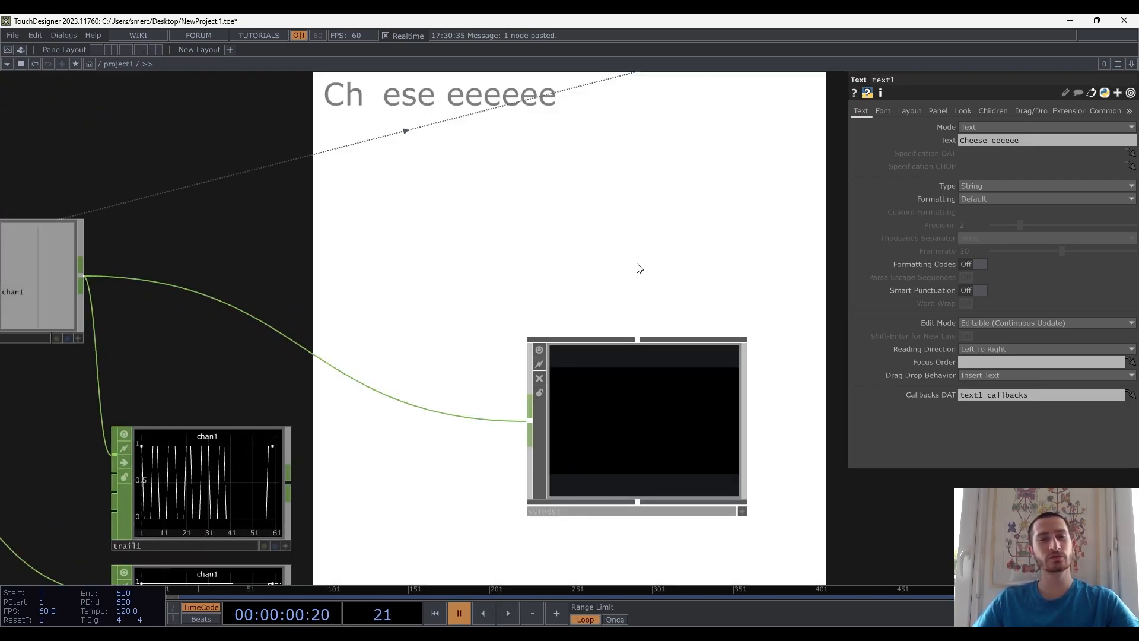
pyautogui.scroll(-8, 657, 277)
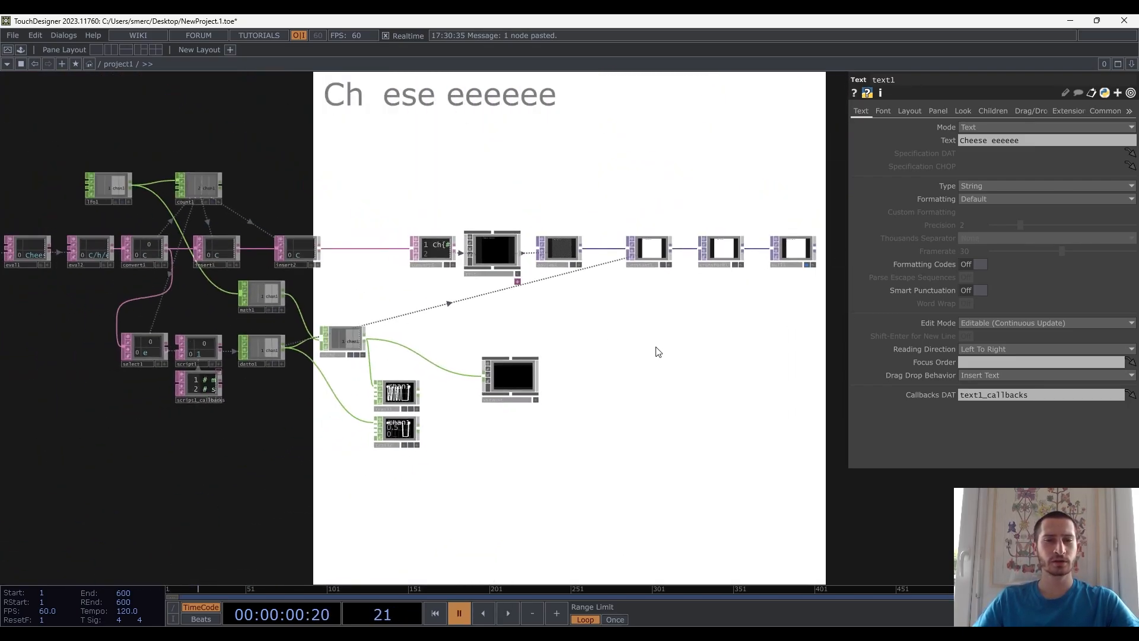
# Search the CHOP operators for "midi" and close the operator list without adding anything
pyautogui.press('Tab')
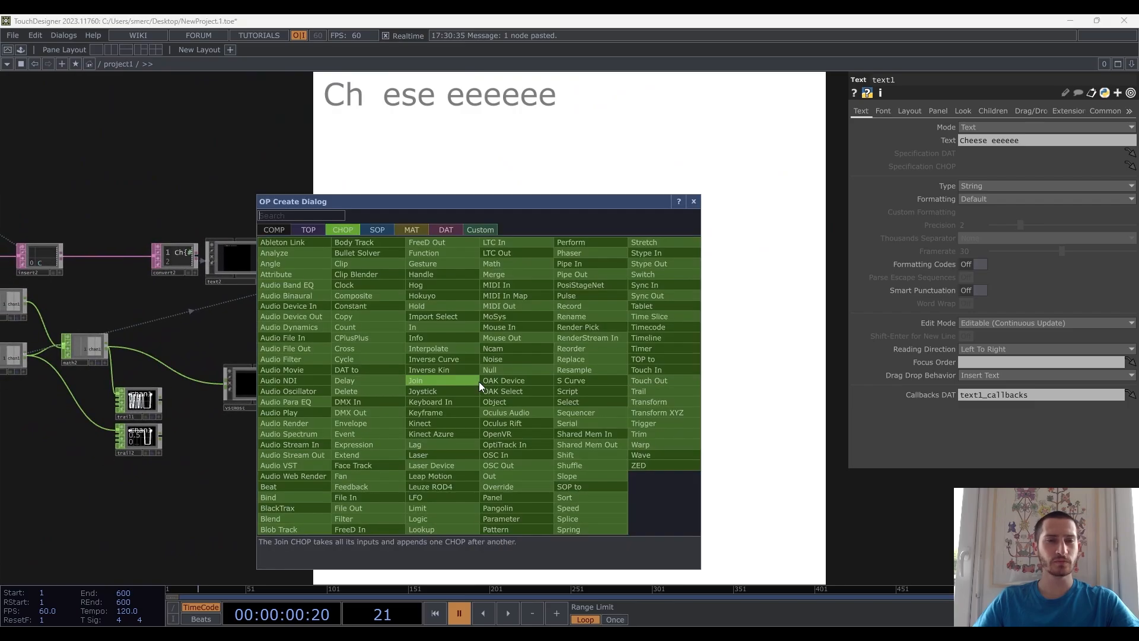
pyautogui.write('midi')
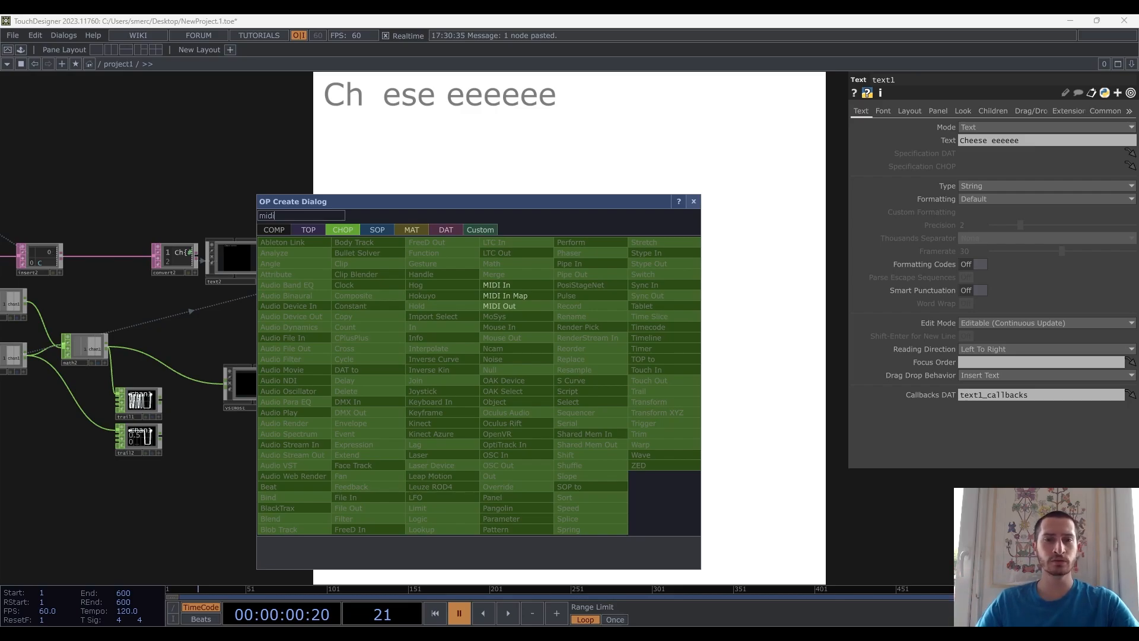
pyautogui.click(694, 201)
# Inspect the chopexec1 script and its noteInfo source in the Basic MIDI Sequencer inside vstHost
pyautogui.scroll(6, 409, 369)
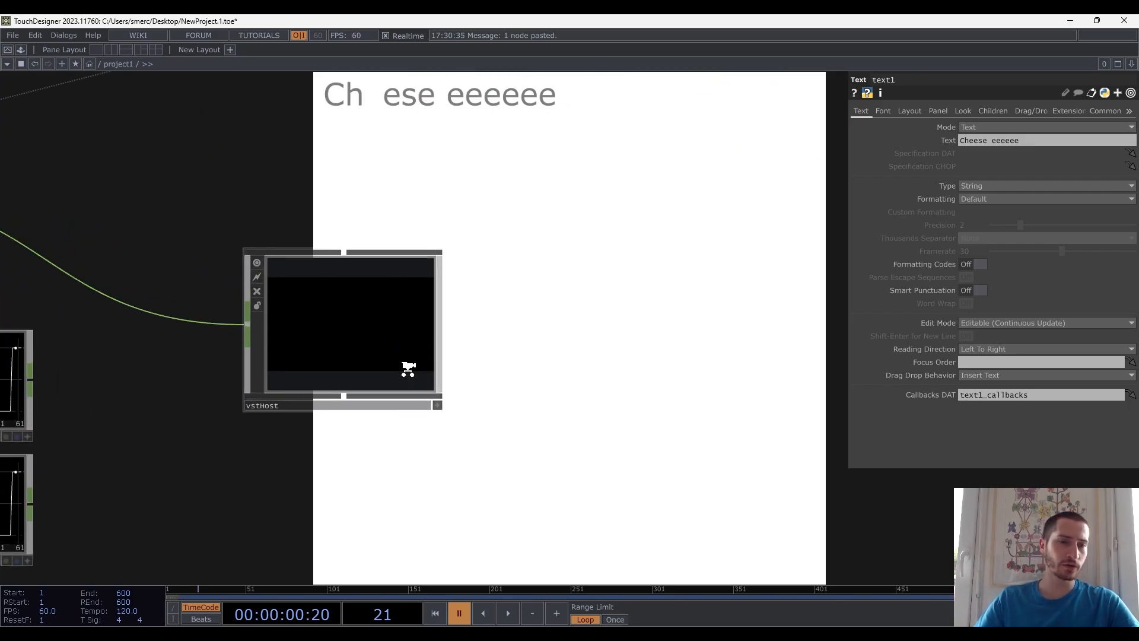
pyautogui.scroll(8, 633, 435)
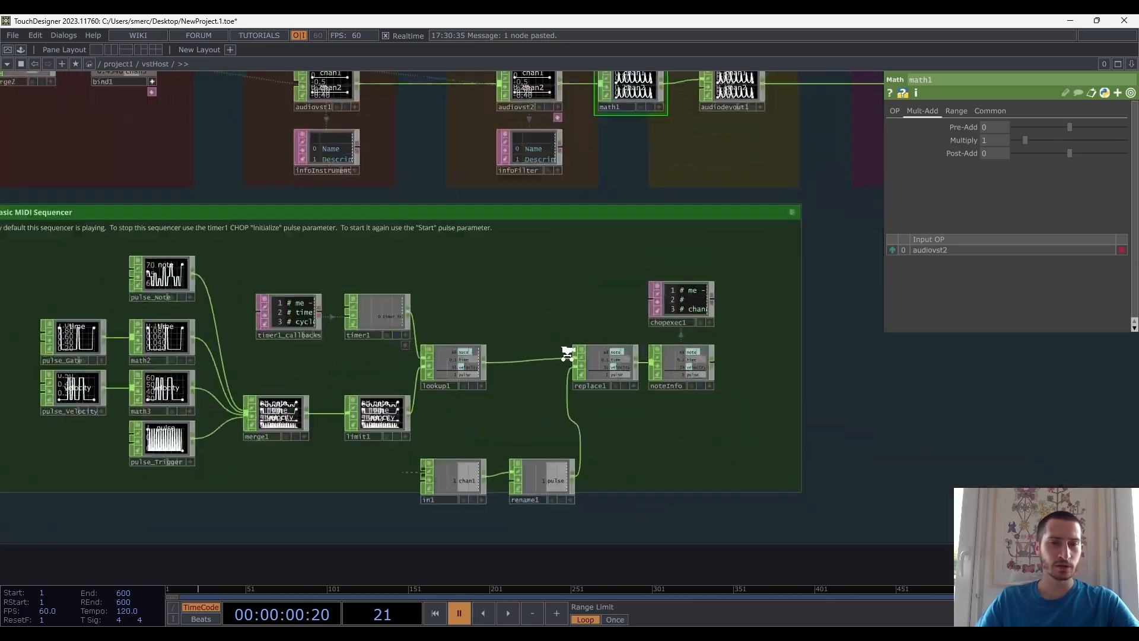
pyautogui.scroll(-4, 569, 356)
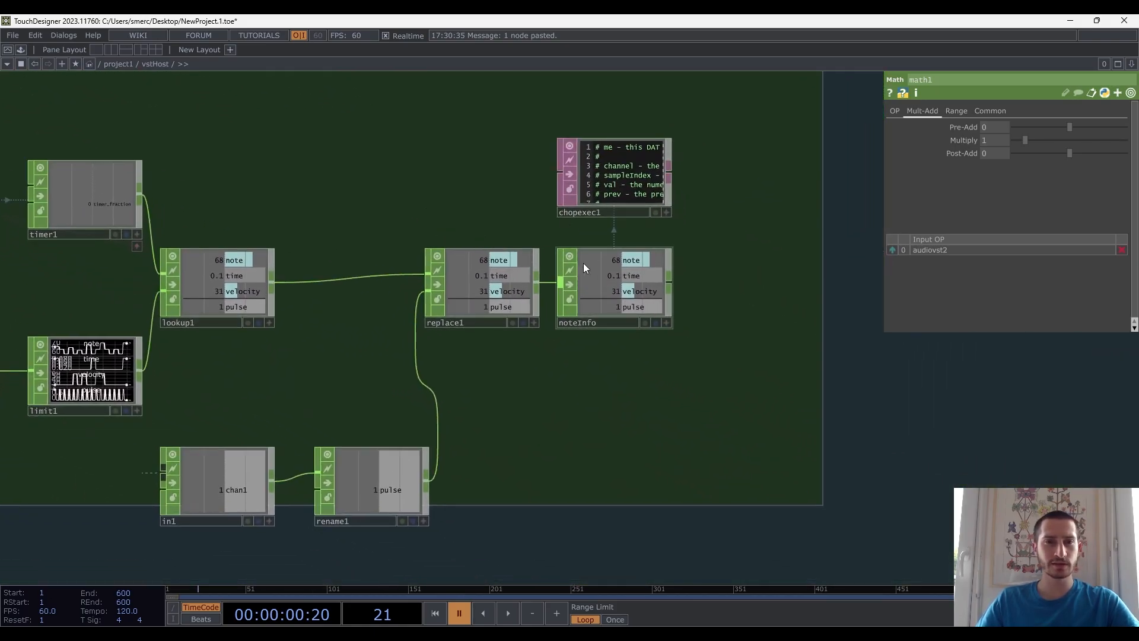
pyautogui.click(592, 188)
pyautogui.scroll(6, 592, 187)
pyautogui.scroll(-5, 580, 303)
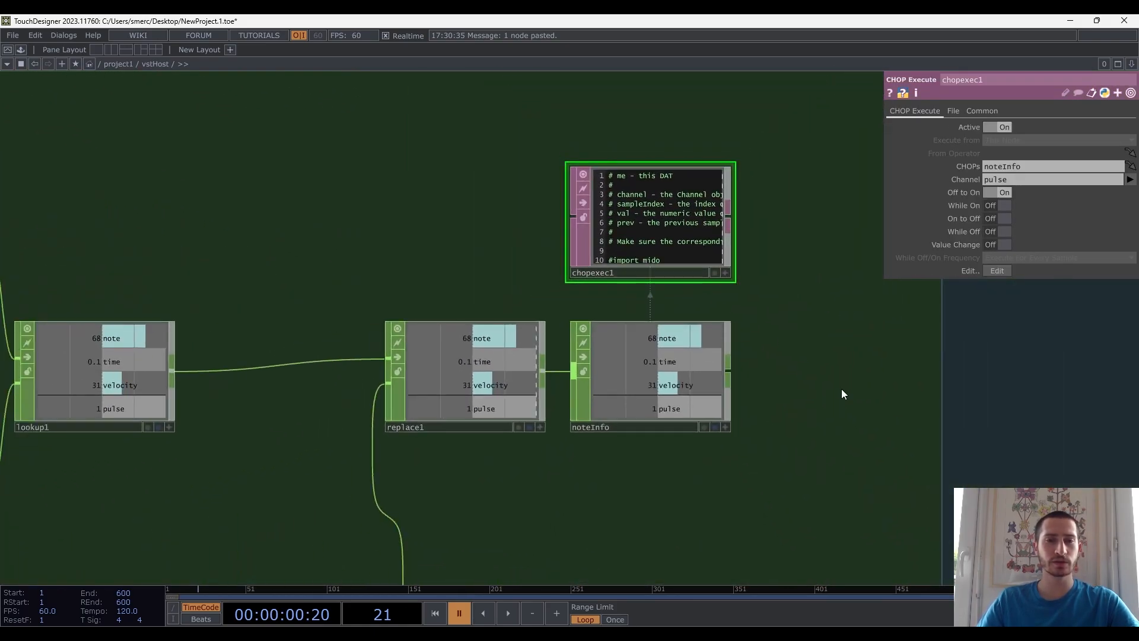
# Duplicate chopexec1 and noteInfo together and place the copies below and beside the originals
pyautogui.moveTo(747, 261); pyautogui.dragTo(509, 194)
pyautogui.scroll(-5, 534, 242)
pyautogui.moveTo(593, 281); pyautogui.dragTo(636, 326)
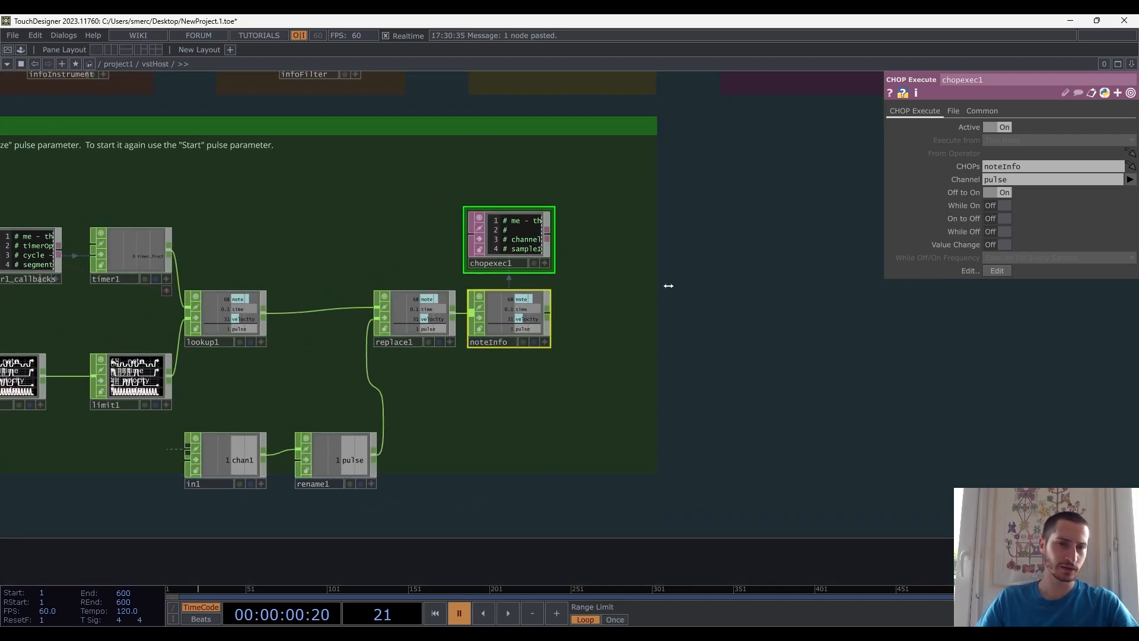
pyautogui.hotkey('ctrl', 'c')
pyautogui.hotkey('ctrl', 'v')
pyautogui.click(632, 416)
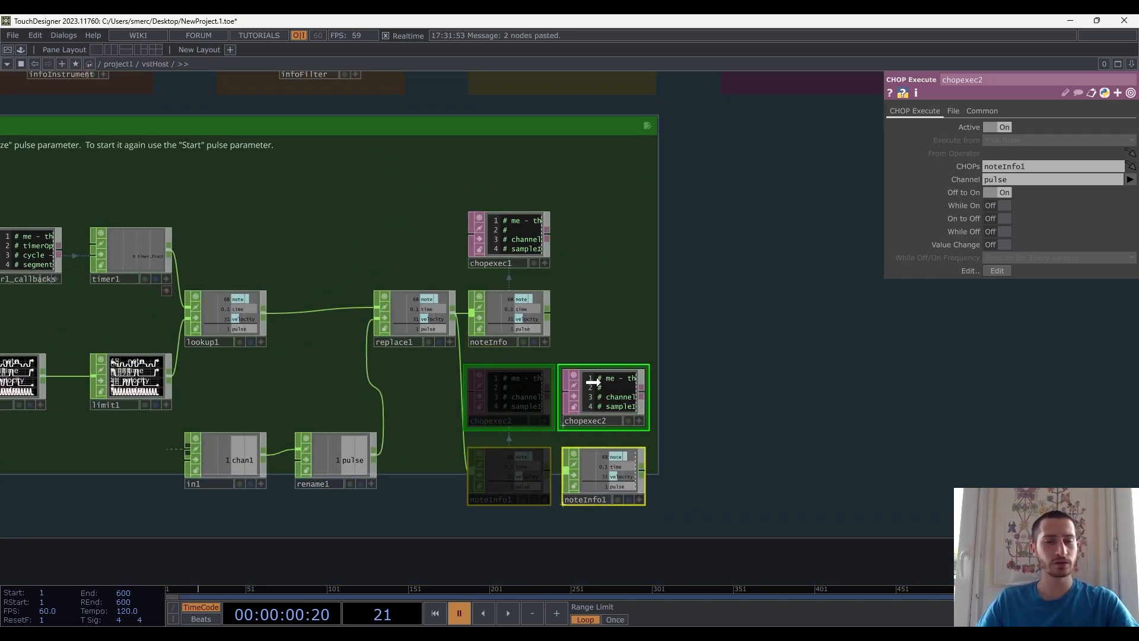
pyautogui.scroll(5, 532, 484)
pyautogui.click(669, 414)
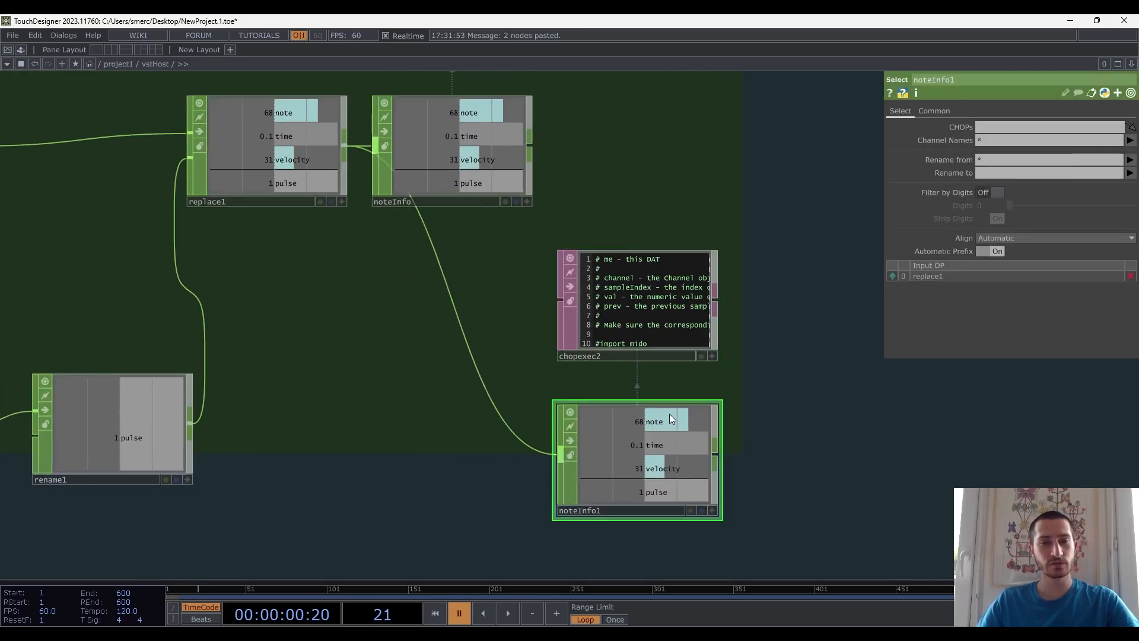
pyautogui.scroll(-5, 641, 463)
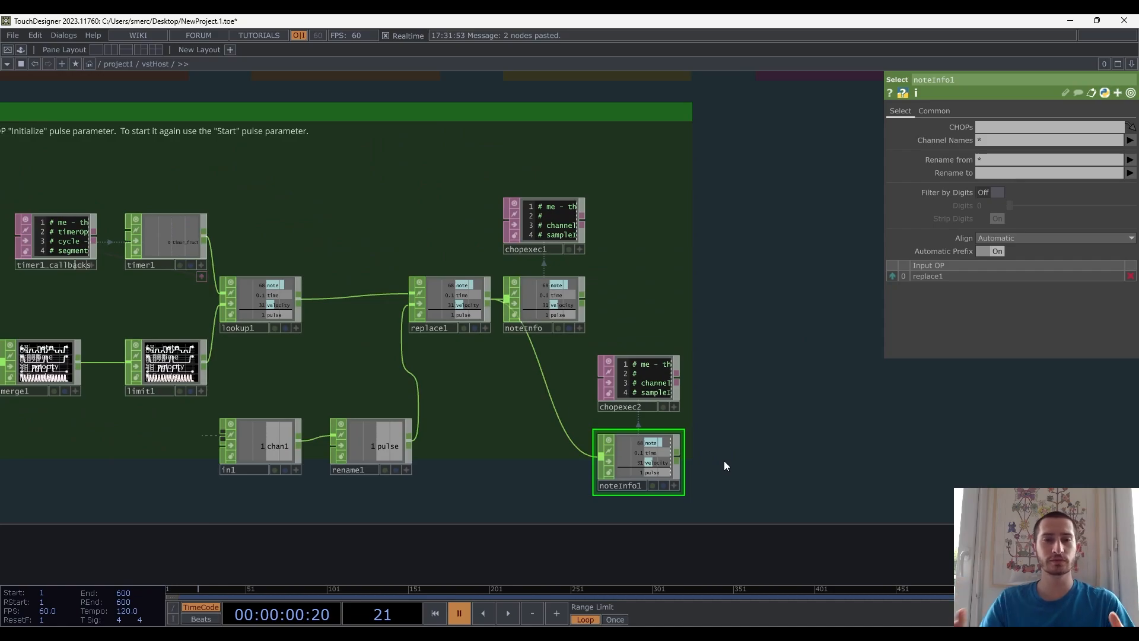
# Delete the duplicated chopexec2 and noteInfo1 and return to the project1 network
pyautogui.keyDown('ctrl'); pyautogui.click(624, 375); pyautogui.keyUp('ctrl')
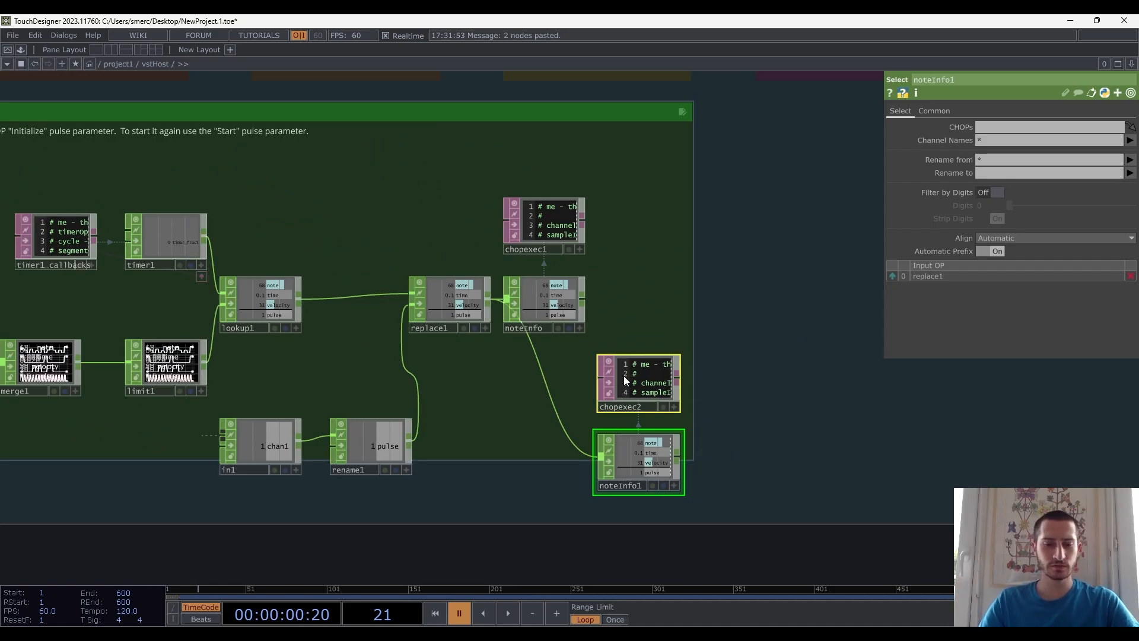
pyautogui.press('Delete')
pyautogui.moveTo(590, 420); pyautogui.dragTo(654, 442)
pyautogui.scroll(-10, 653, 441)
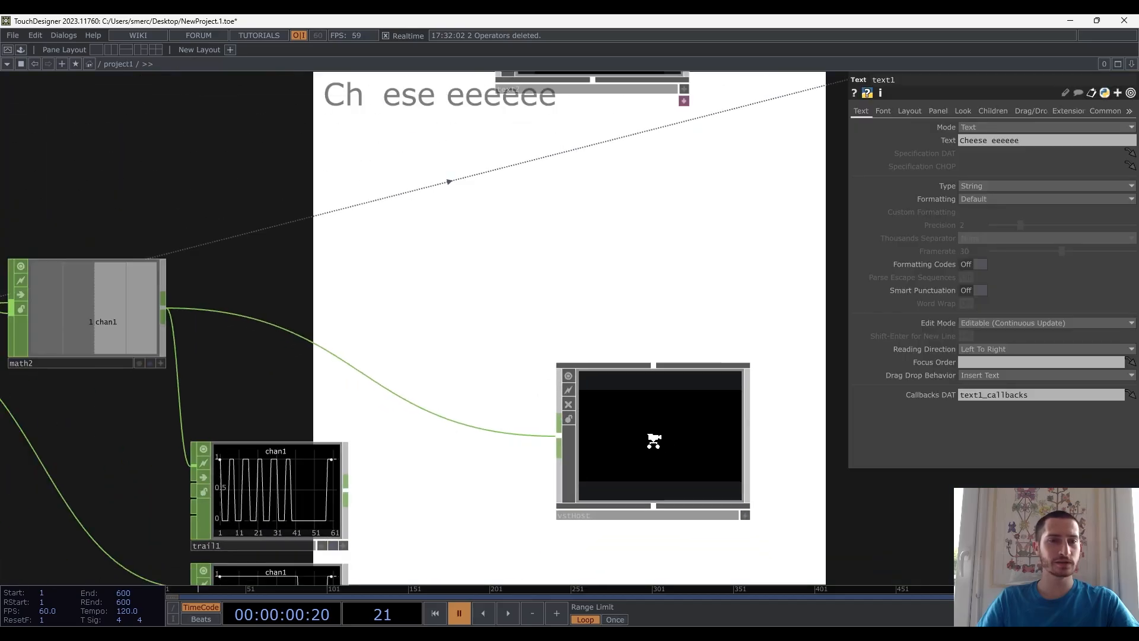
# Delete both Trail CHOPs, trail1 and trail2, from the project1 network
pyautogui.moveTo(572, 388)
pyautogui.mouseDown()
pyautogui.moveTo(683, 438)
pyautogui.moveTo(598, 448)
pyautogui.moveTo(593, 386)
pyautogui.moveTo(587, 403)
pyautogui.mouseUp()
pyautogui.click(516, 510)
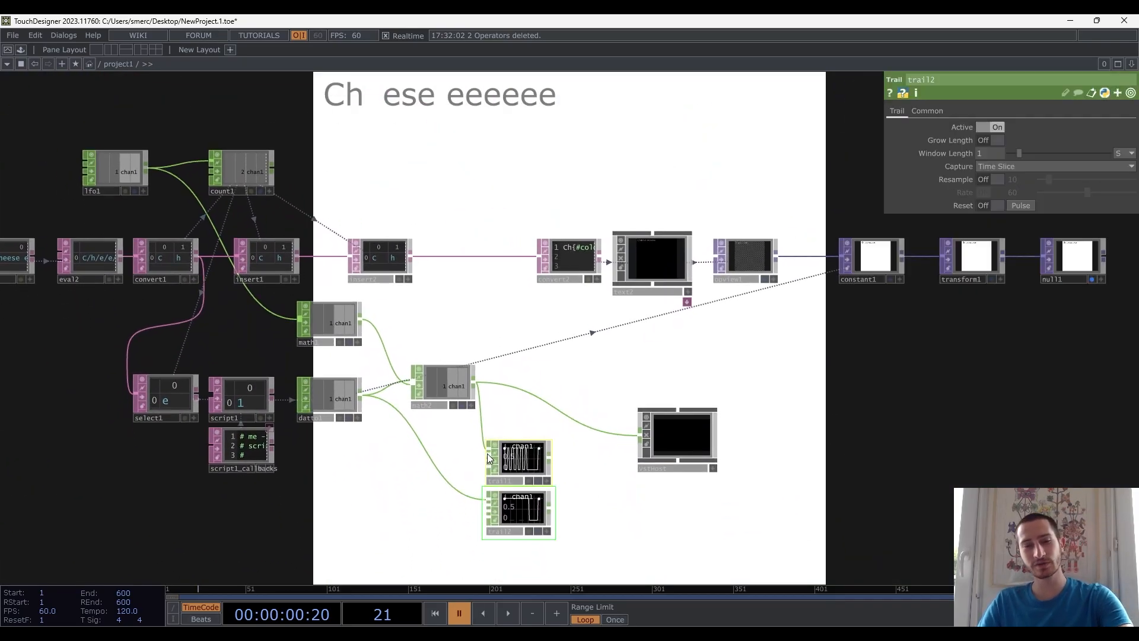
pyautogui.press('Delete')
# Move select1, script1 with its callbacks, math1, datto1 and math2 together so that math1 and datto1 line up under insert2
pyautogui.scroll(-4, 485, 469)
pyautogui.moveTo(479, 494); pyautogui.dragTo(614, 498)
pyautogui.moveTo(613, 500); pyautogui.dragTo(384, 389, button='right')
pyautogui.moveTo(542, 389); pyautogui.dragTo(569, 391)
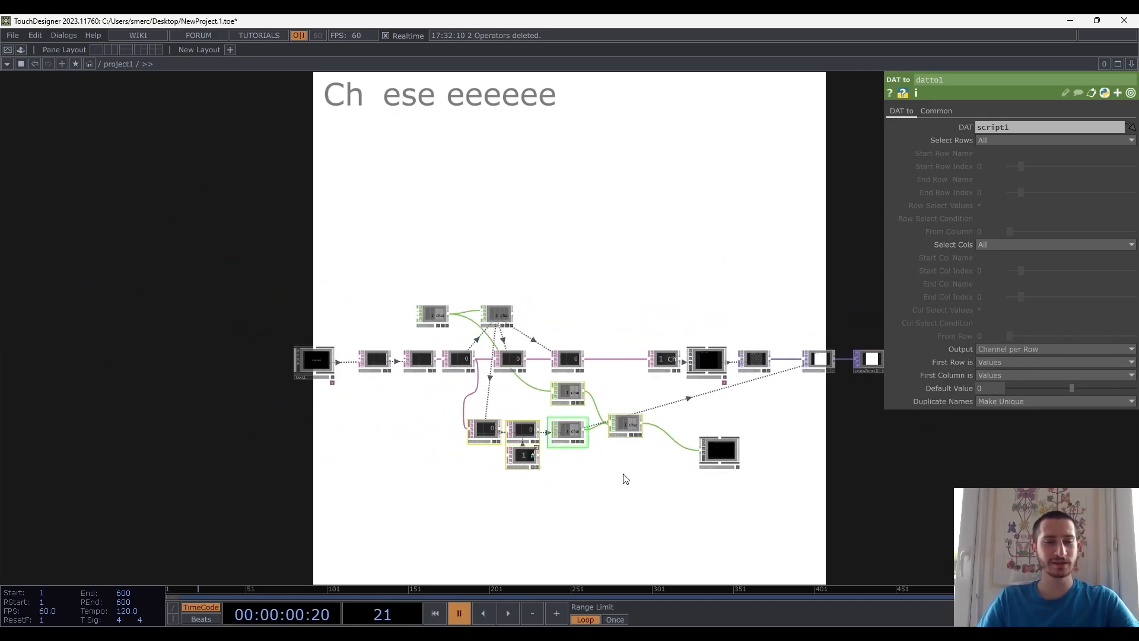
pyautogui.moveTo(653, 490); pyautogui.dragTo(566, 479)
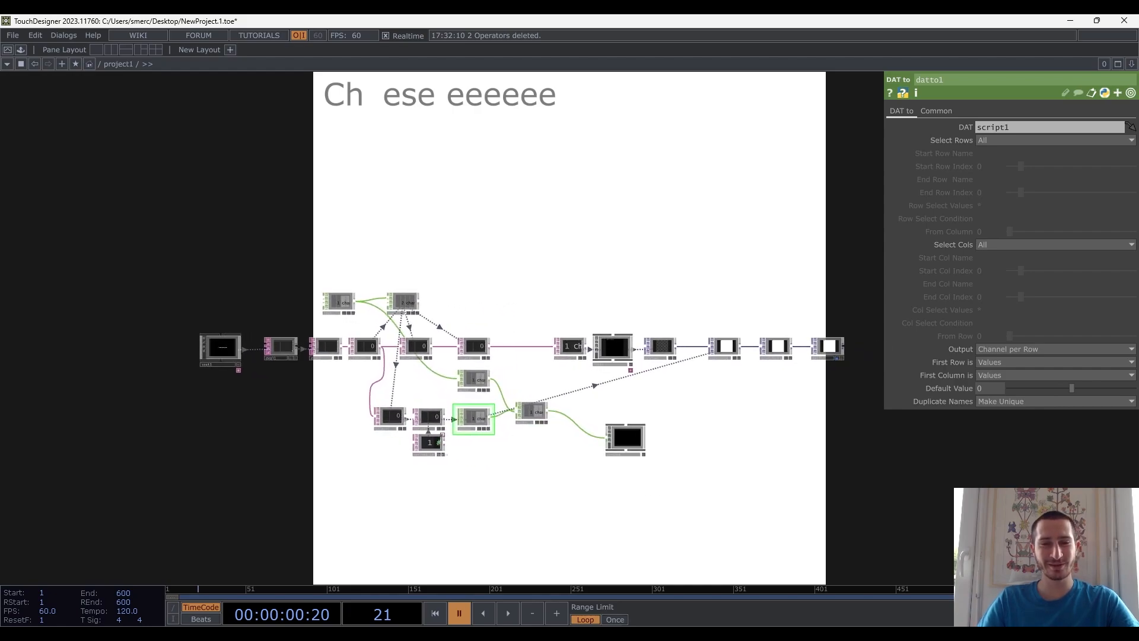
pyautogui.moveTo(738, 423); pyautogui.dragTo(633, 429)
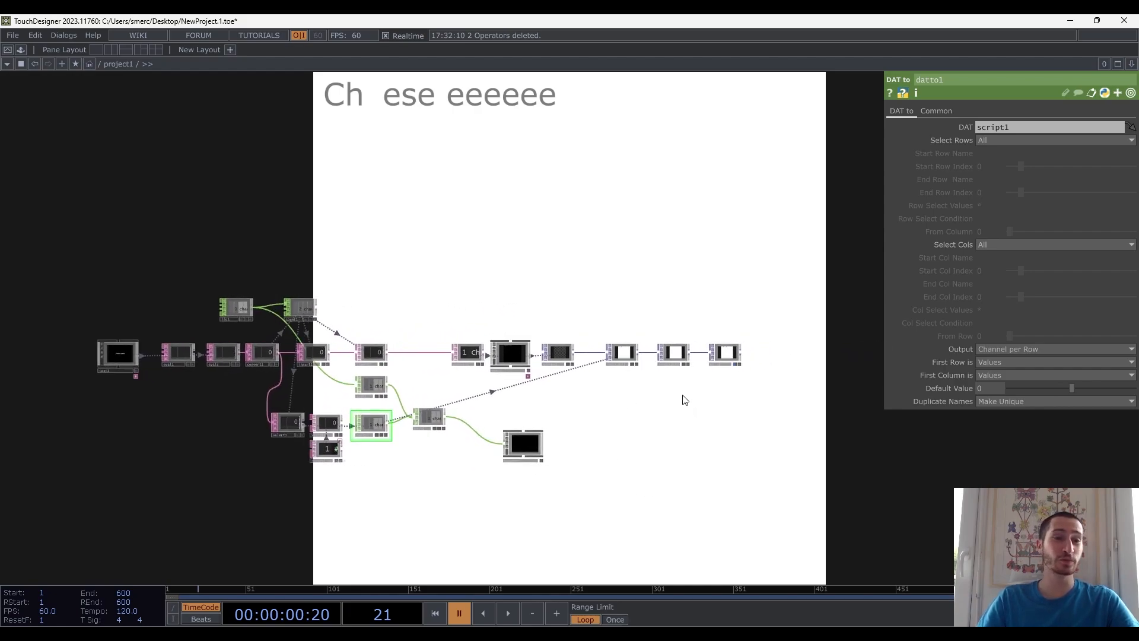
# Move math2 up midway between math1 and datto1, and place vstHost level with it directly beneath text2
pyautogui.moveTo(637, 454); pyautogui.dragTo(721, 418)
pyautogui.scroll(4, 523, 409)
pyautogui.moveTo(439, 454); pyautogui.dragTo(653, 498)
pyautogui.moveTo(685, 401); pyautogui.dragTo(685, 376)
pyautogui.moveTo(862, 458); pyautogui.dragTo(809, 382)
pyautogui.moveTo(793, 466); pyautogui.dragTo(586, 482)
pyautogui.moveTo(531, 506); pyautogui.dragTo(585, 504)
pyautogui.scroll(-3, 593, 509)
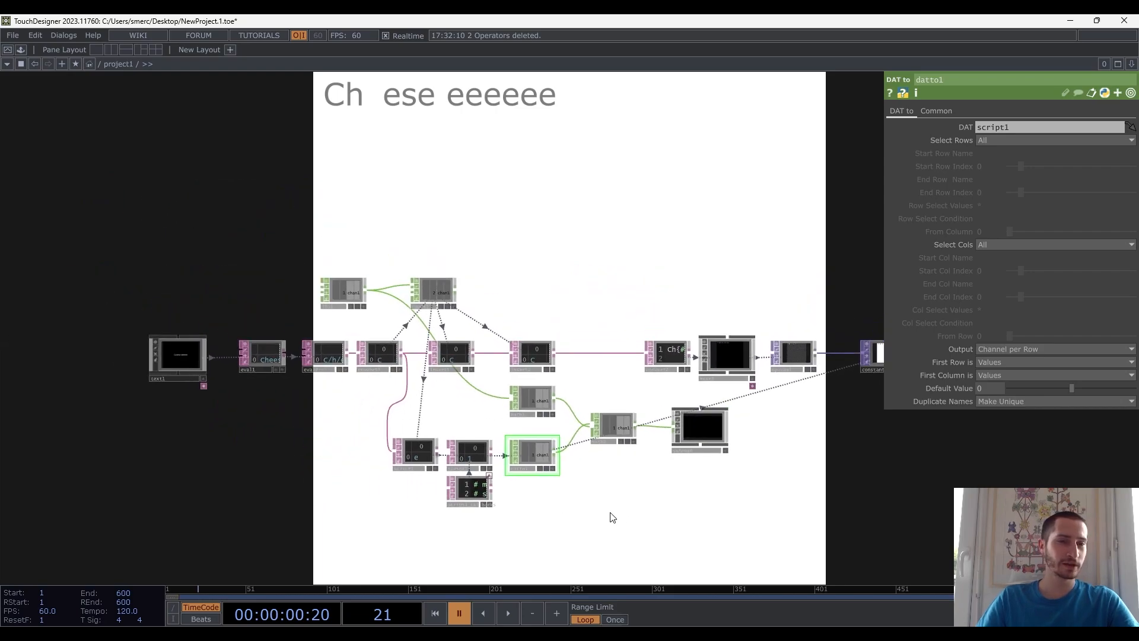
pyautogui.moveTo(796, 494); pyautogui.dragTo(690, 492)
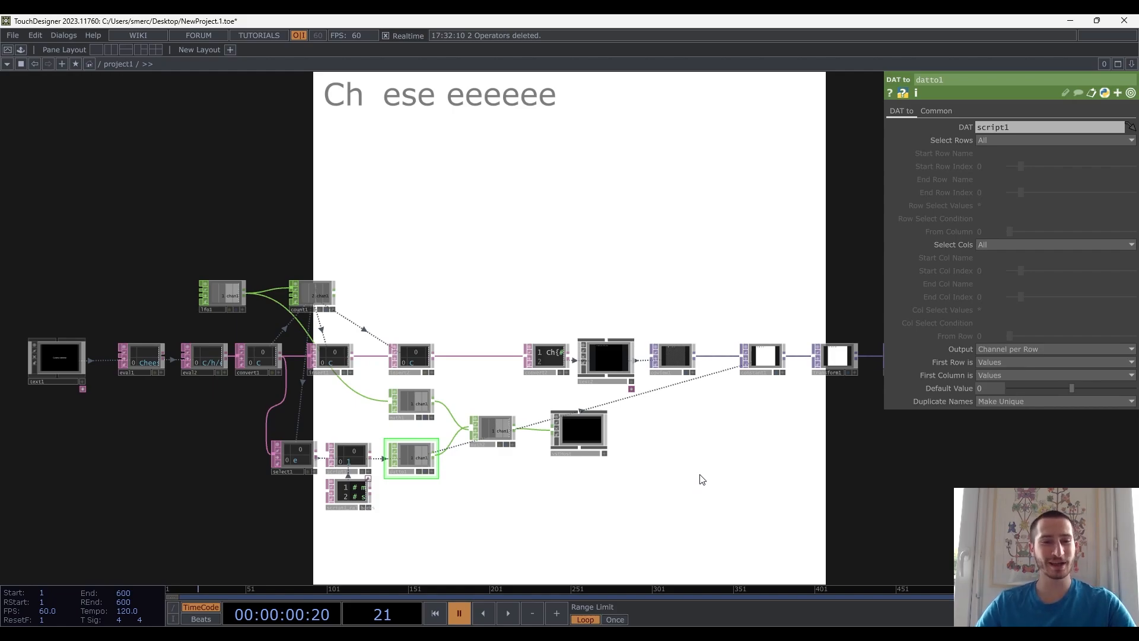
pyautogui.moveTo(586, 437); pyautogui.dragTo(613, 435)
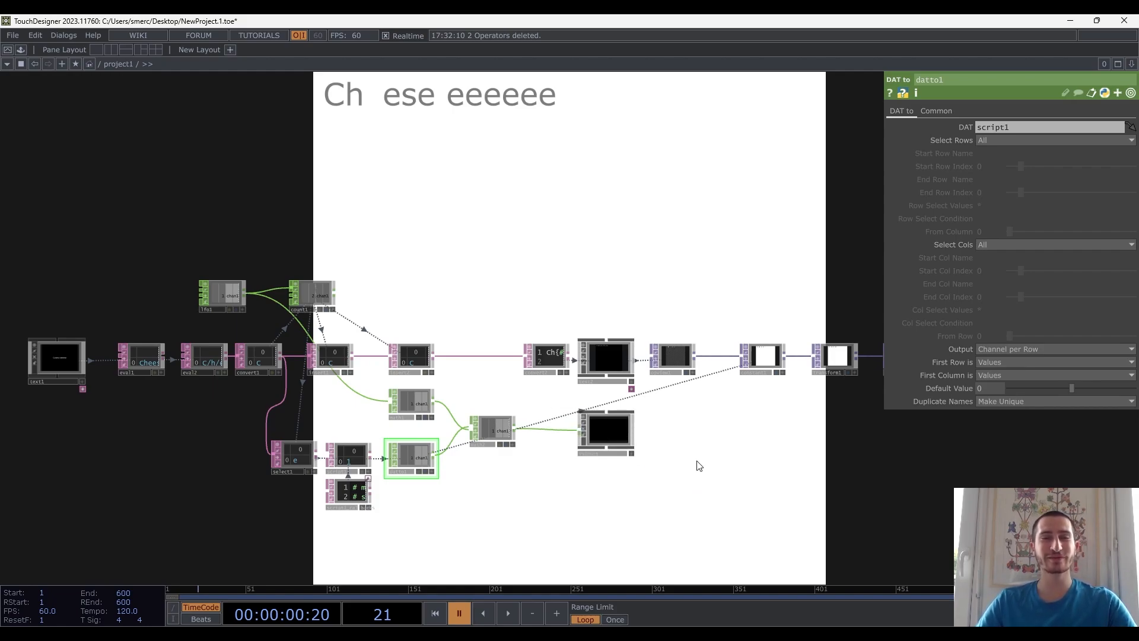
pyautogui.moveTo(700, 466); pyautogui.dragTo(632, 482)
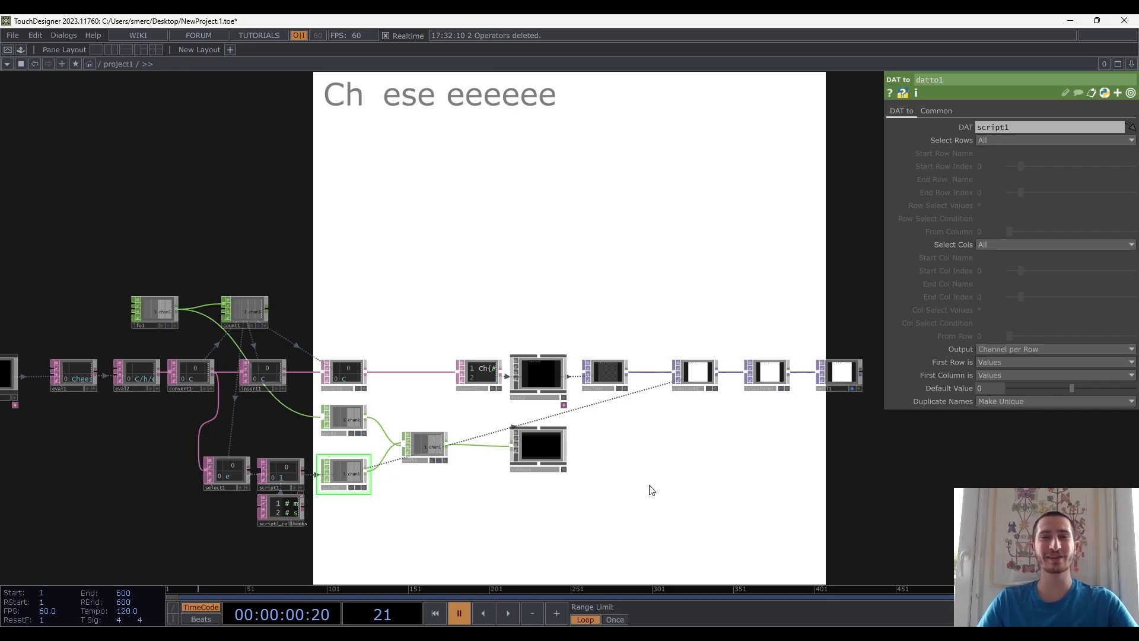
pyautogui.scroll(3, 671, 452)
pyautogui.moveTo(702, 445); pyautogui.dragTo(623, 486)
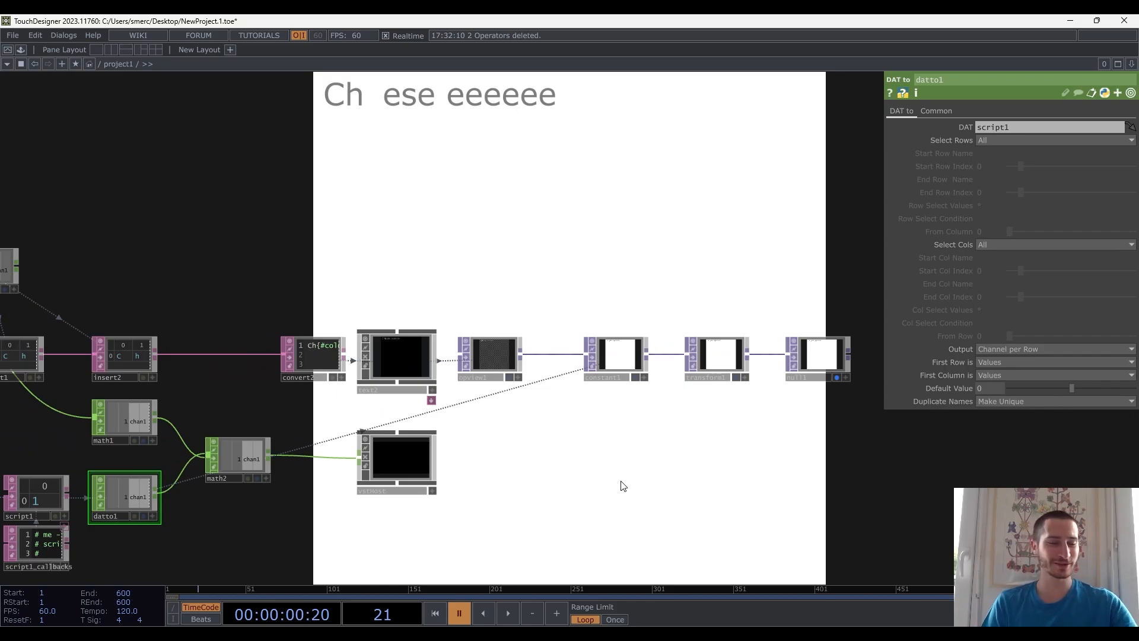
pyautogui.hotkey('alt', 'Tab')
pyautogui.press('Escape')
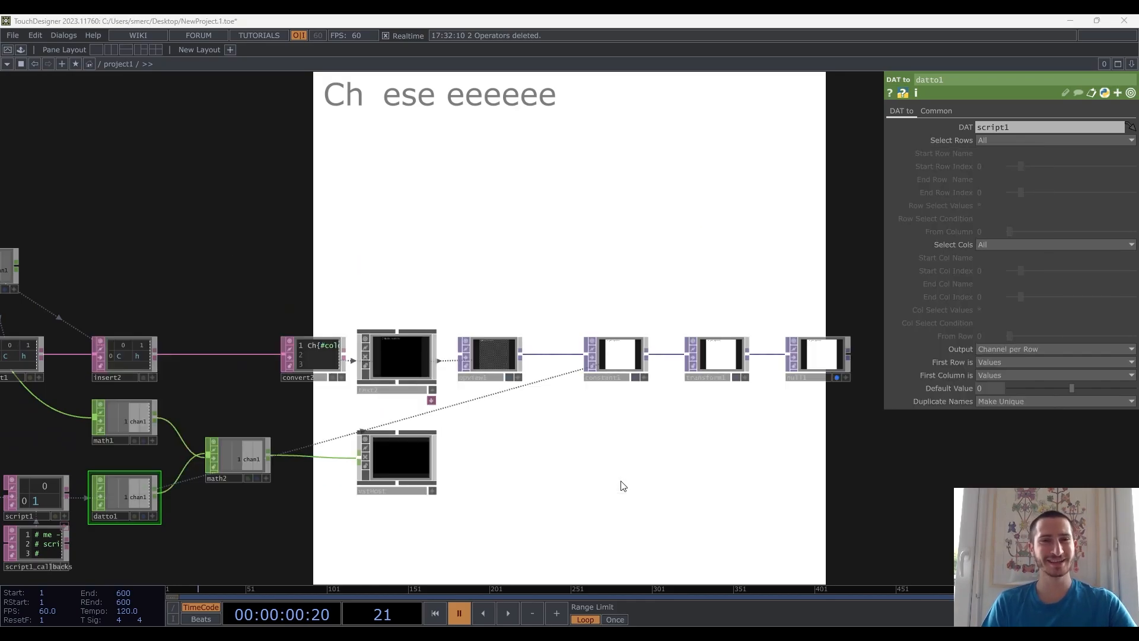